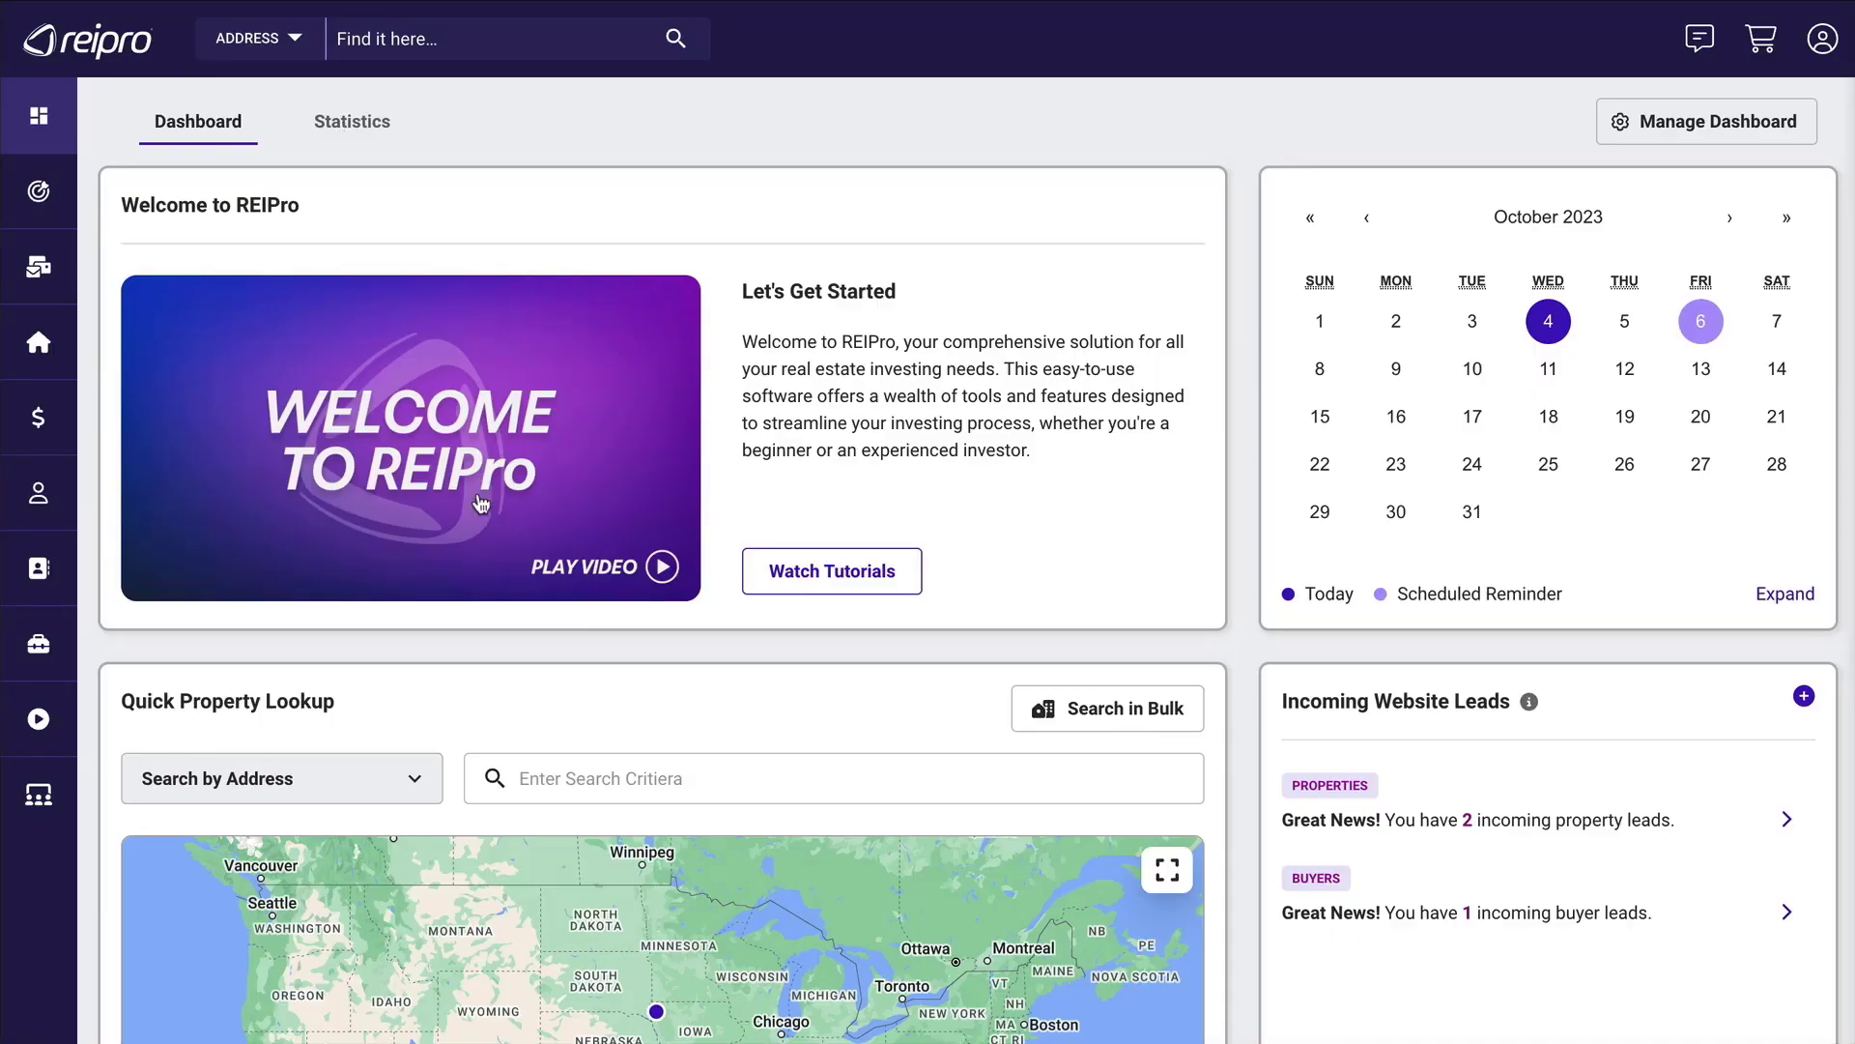
# Open the getting-started video tutorials and return to the dashboard.
pyautogui.click(860, 569)
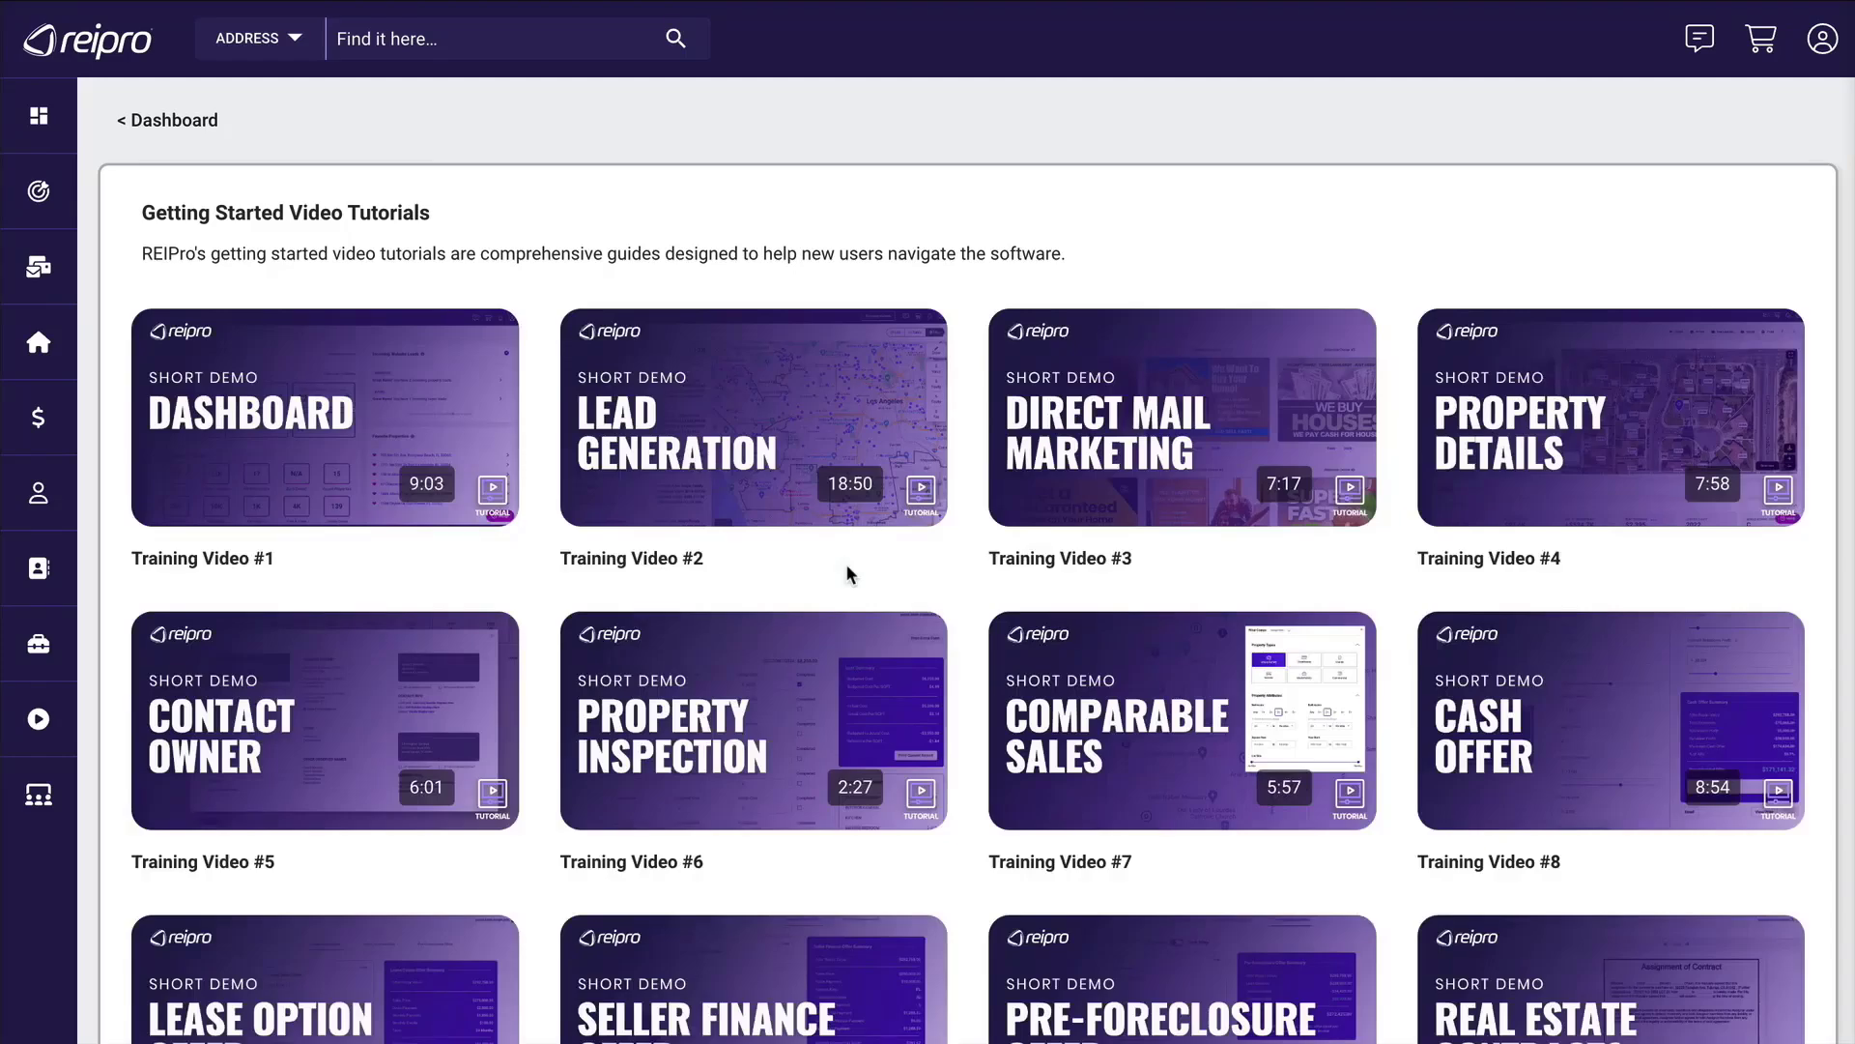
pyautogui.click(145, 120)
# In Quick Property Lookup, search by address for 45485 and open the first suggested property in Sterling, VA.
pyautogui.scroll(-5, 145, 121)
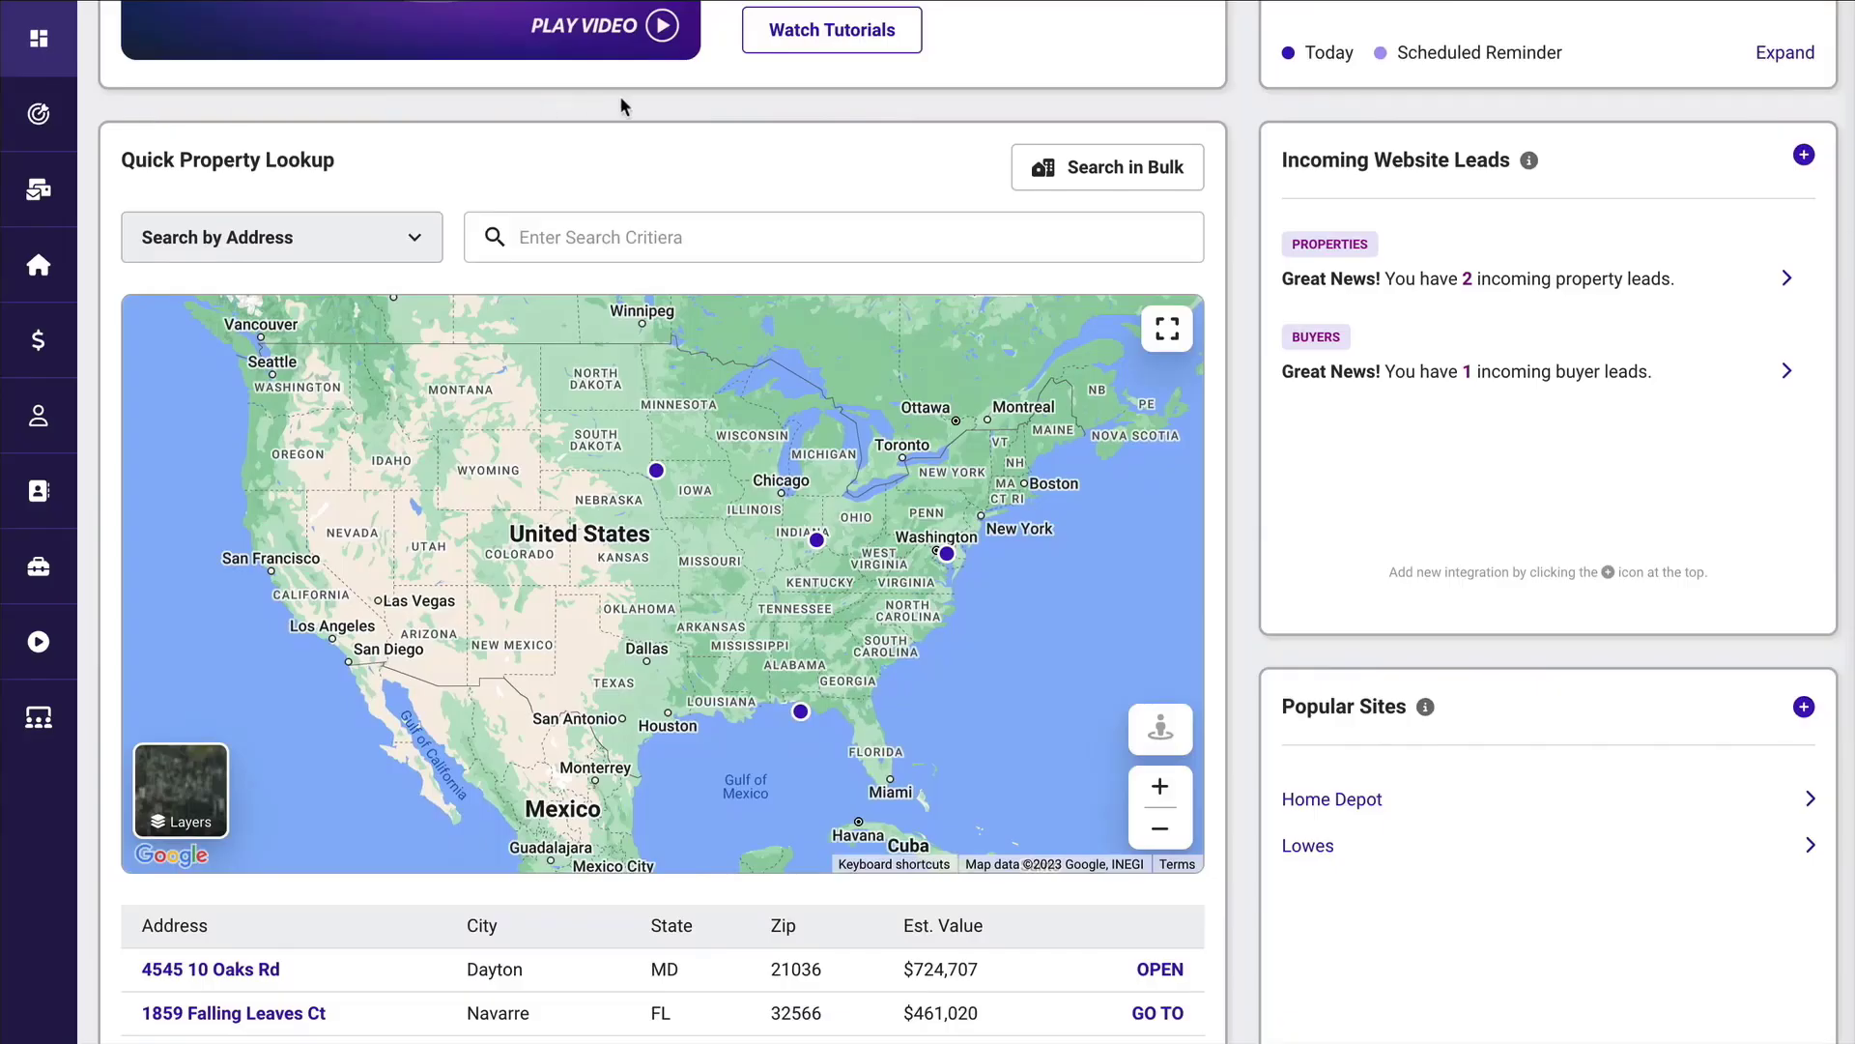
pyautogui.scroll(-1, 621, 105)
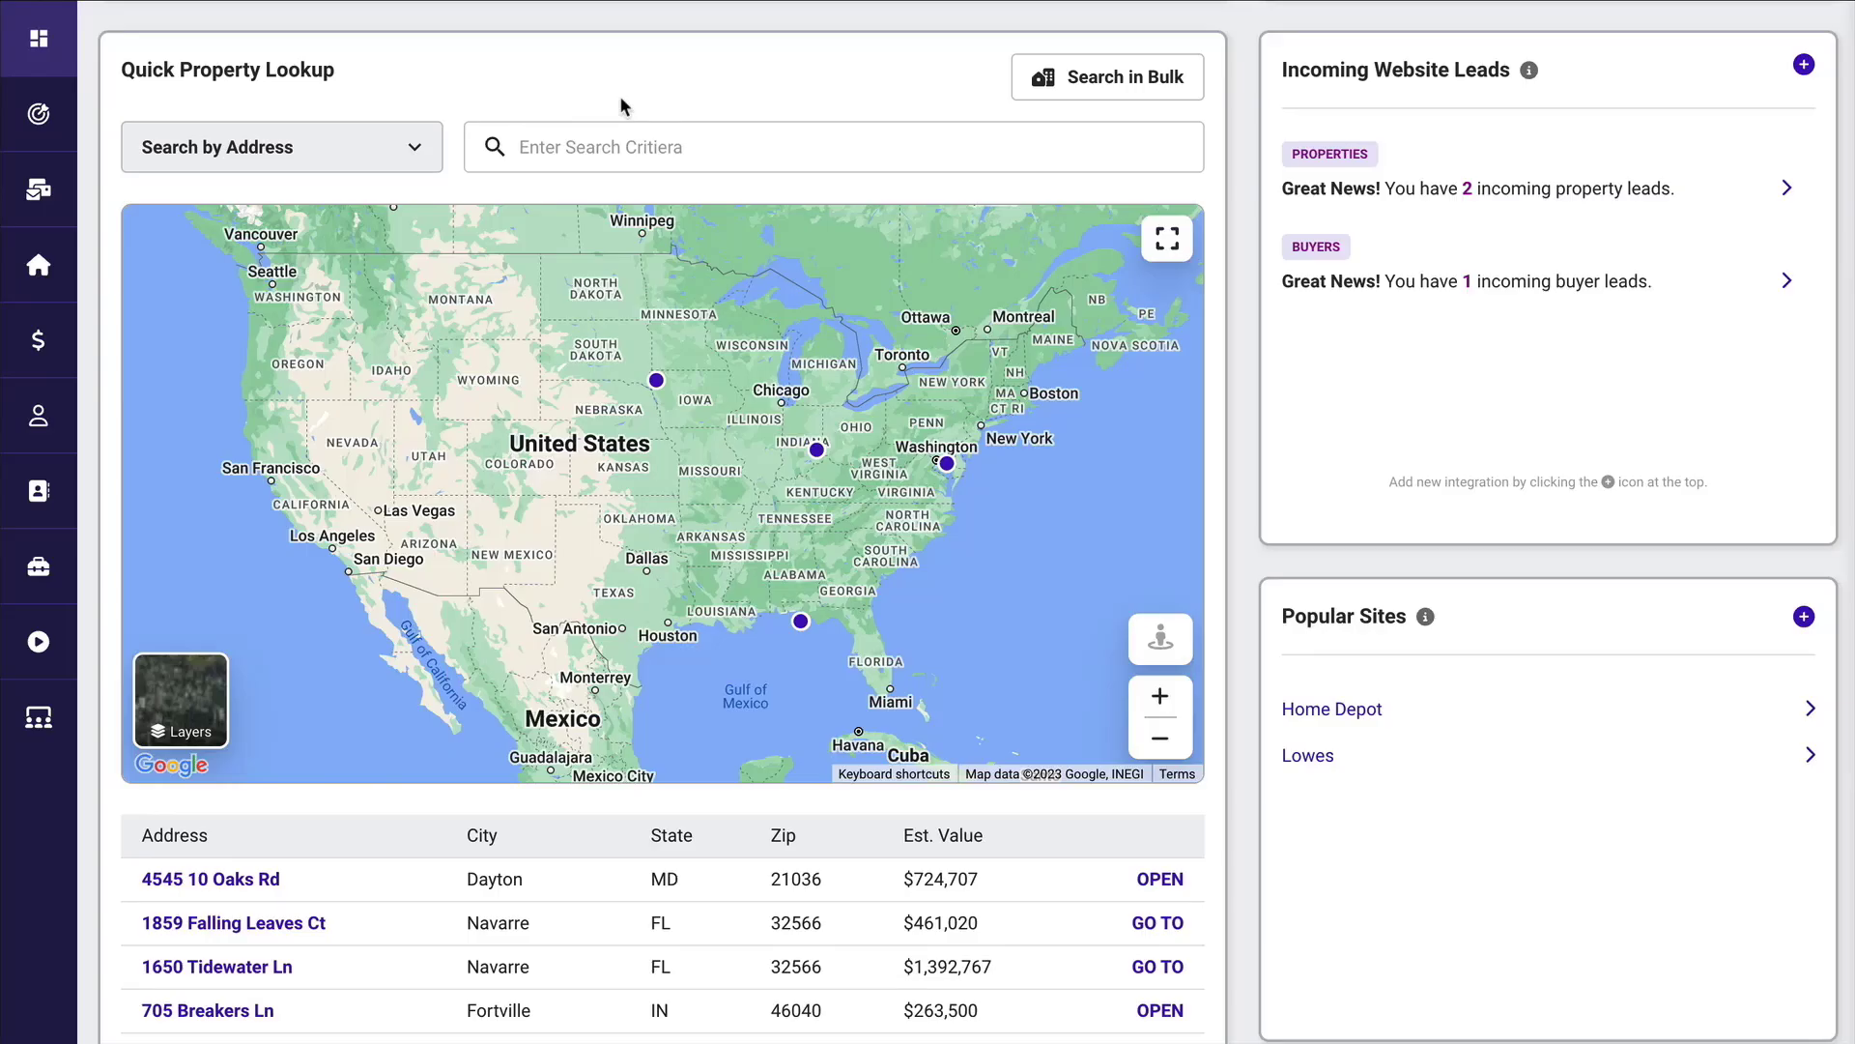
pyautogui.click(406, 152)
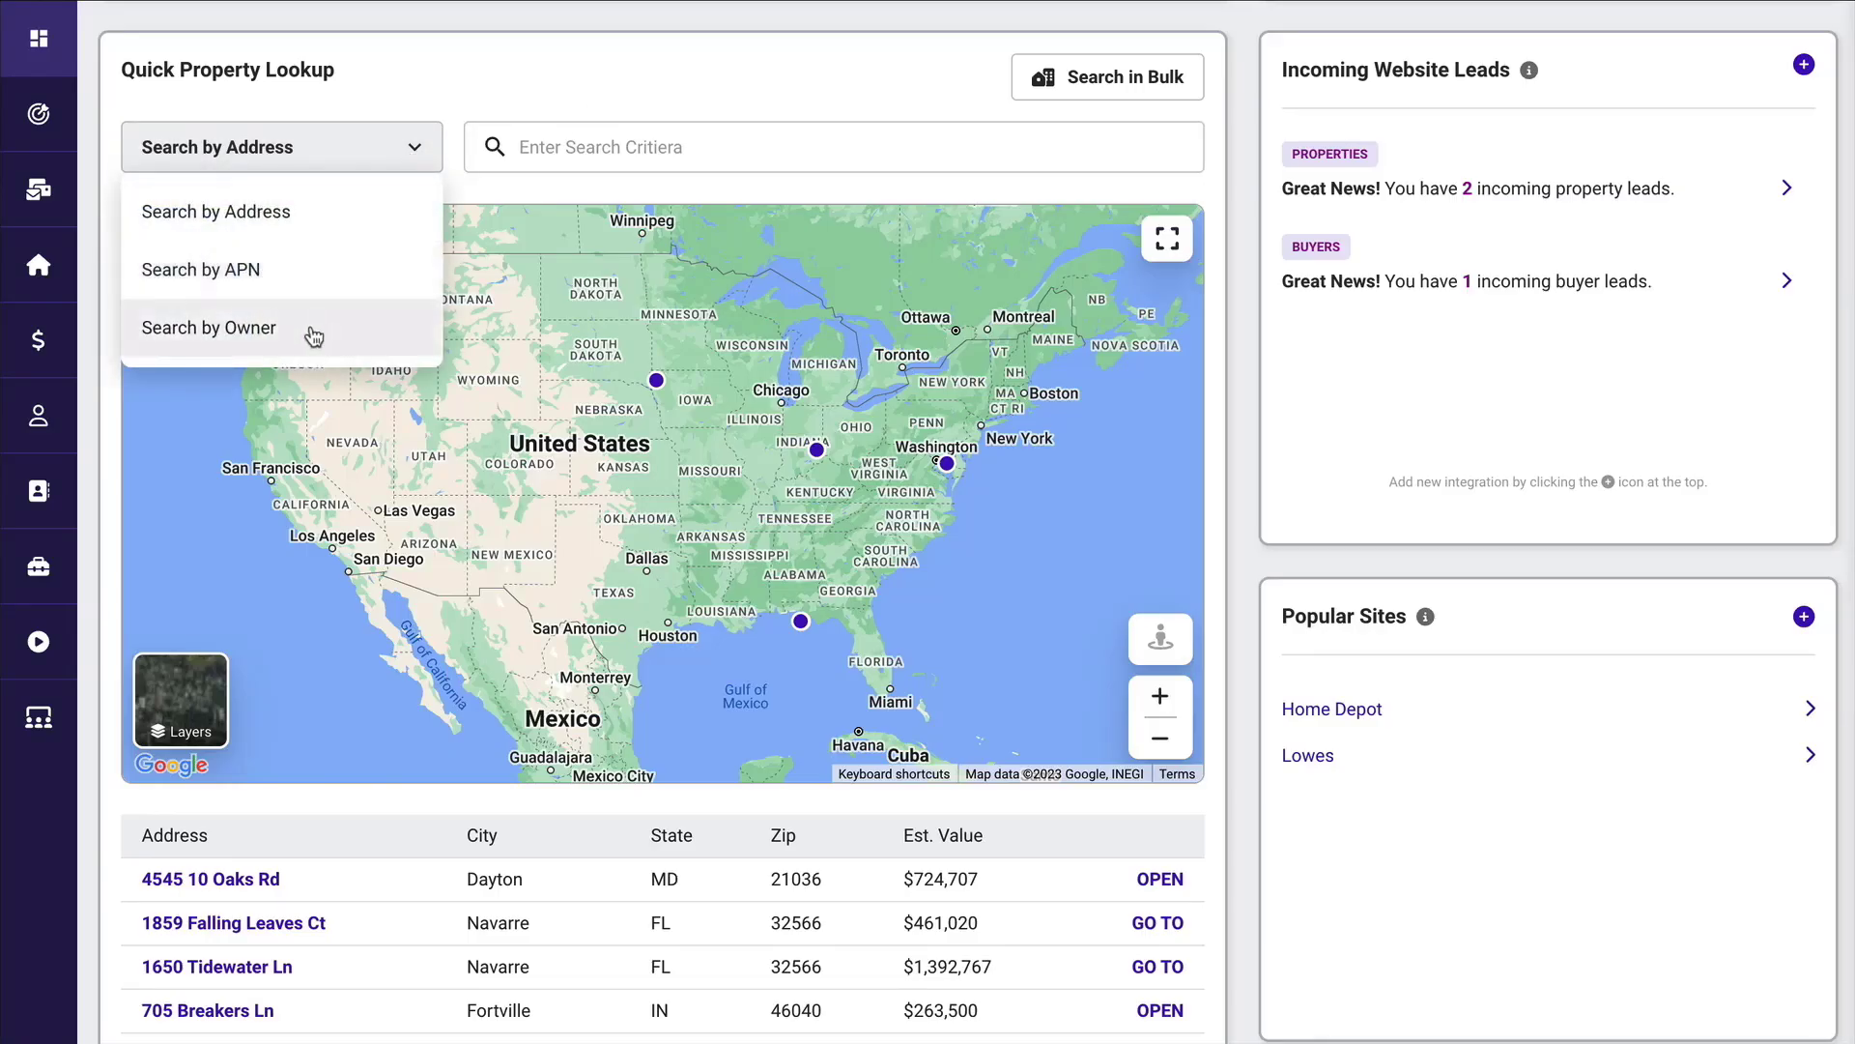
pyautogui.click(299, 202)
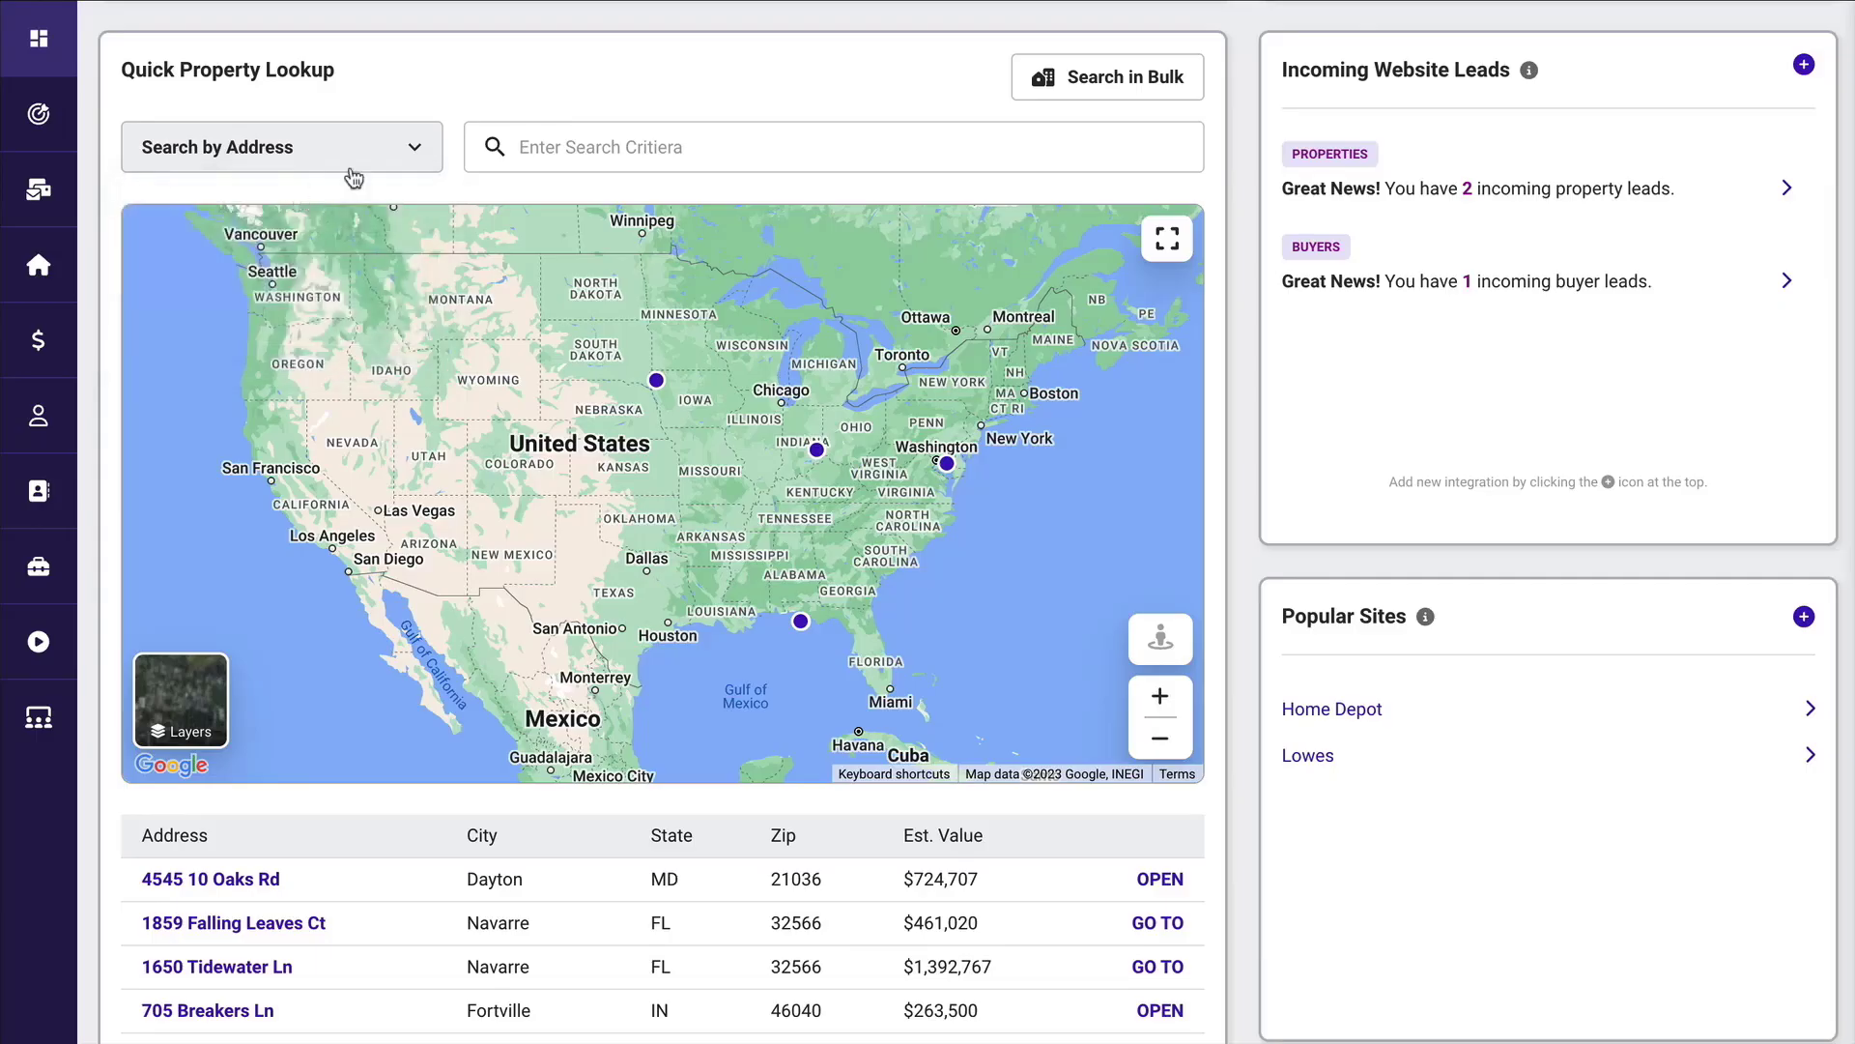
pyautogui.click(556, 139)
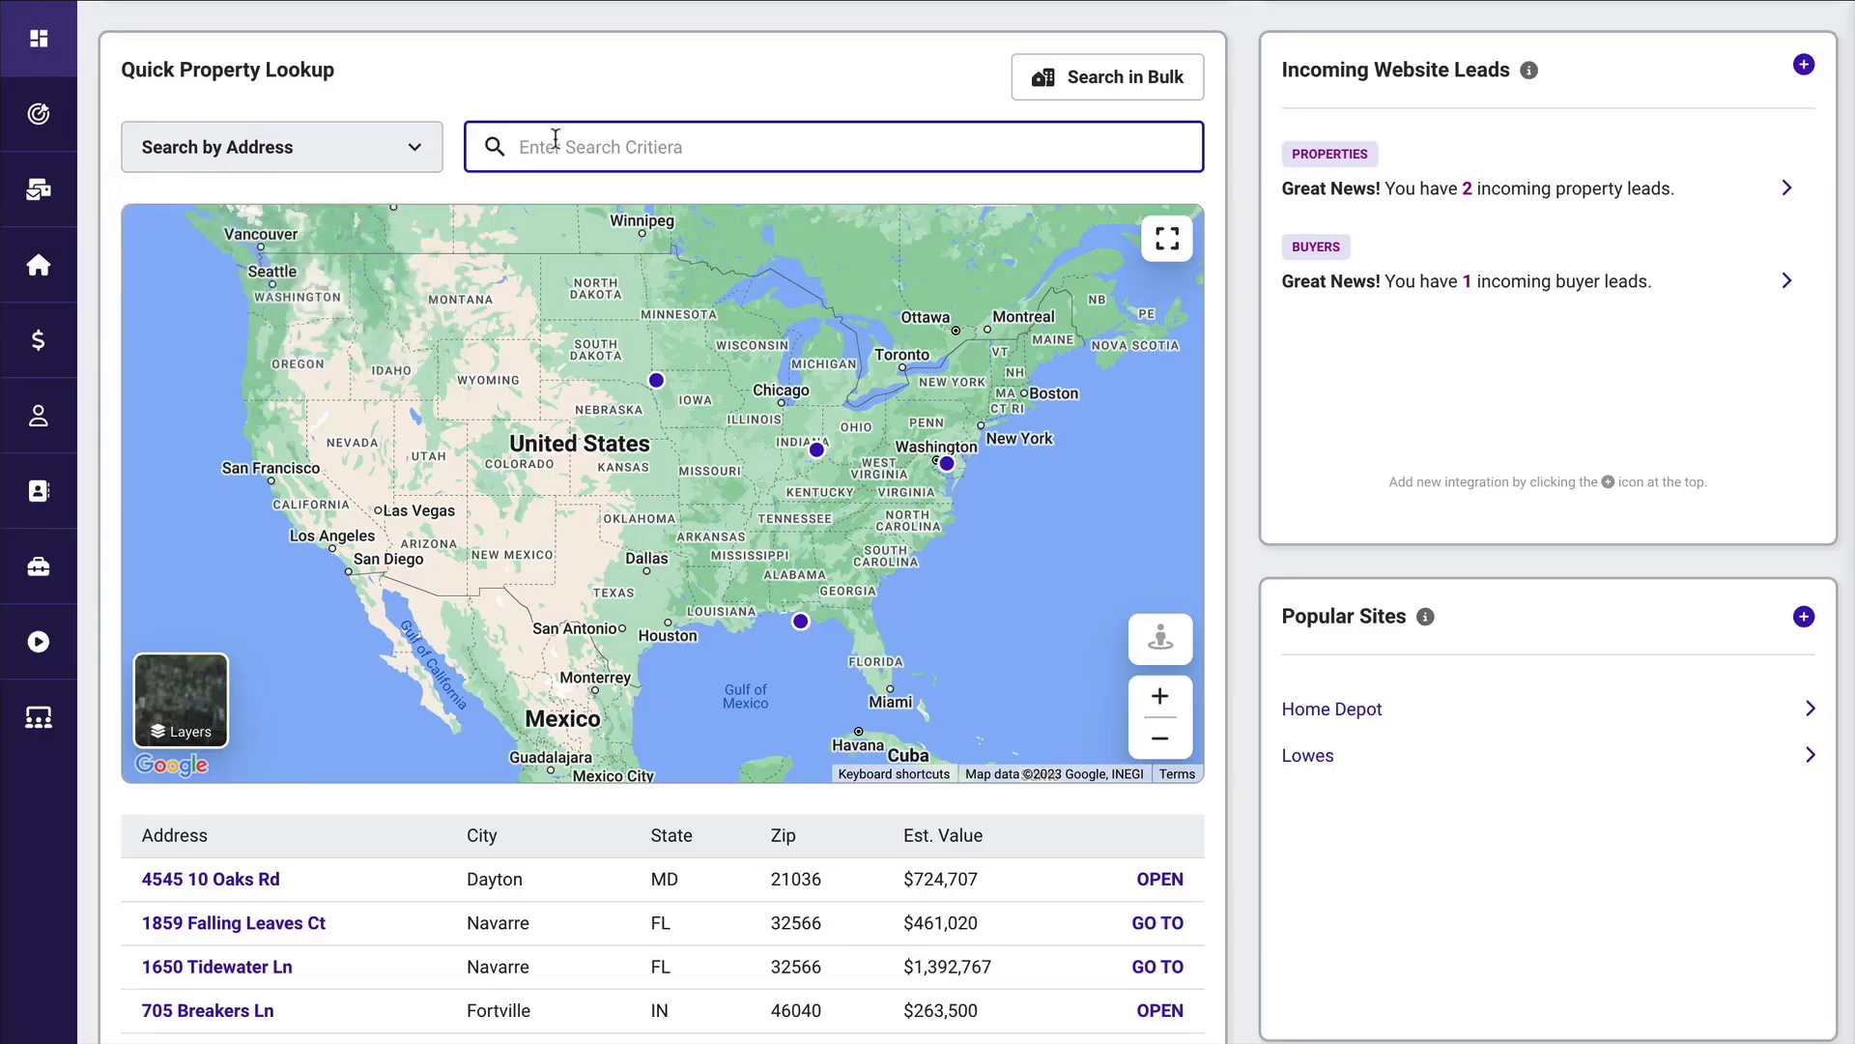
pyautogui.write('45485')
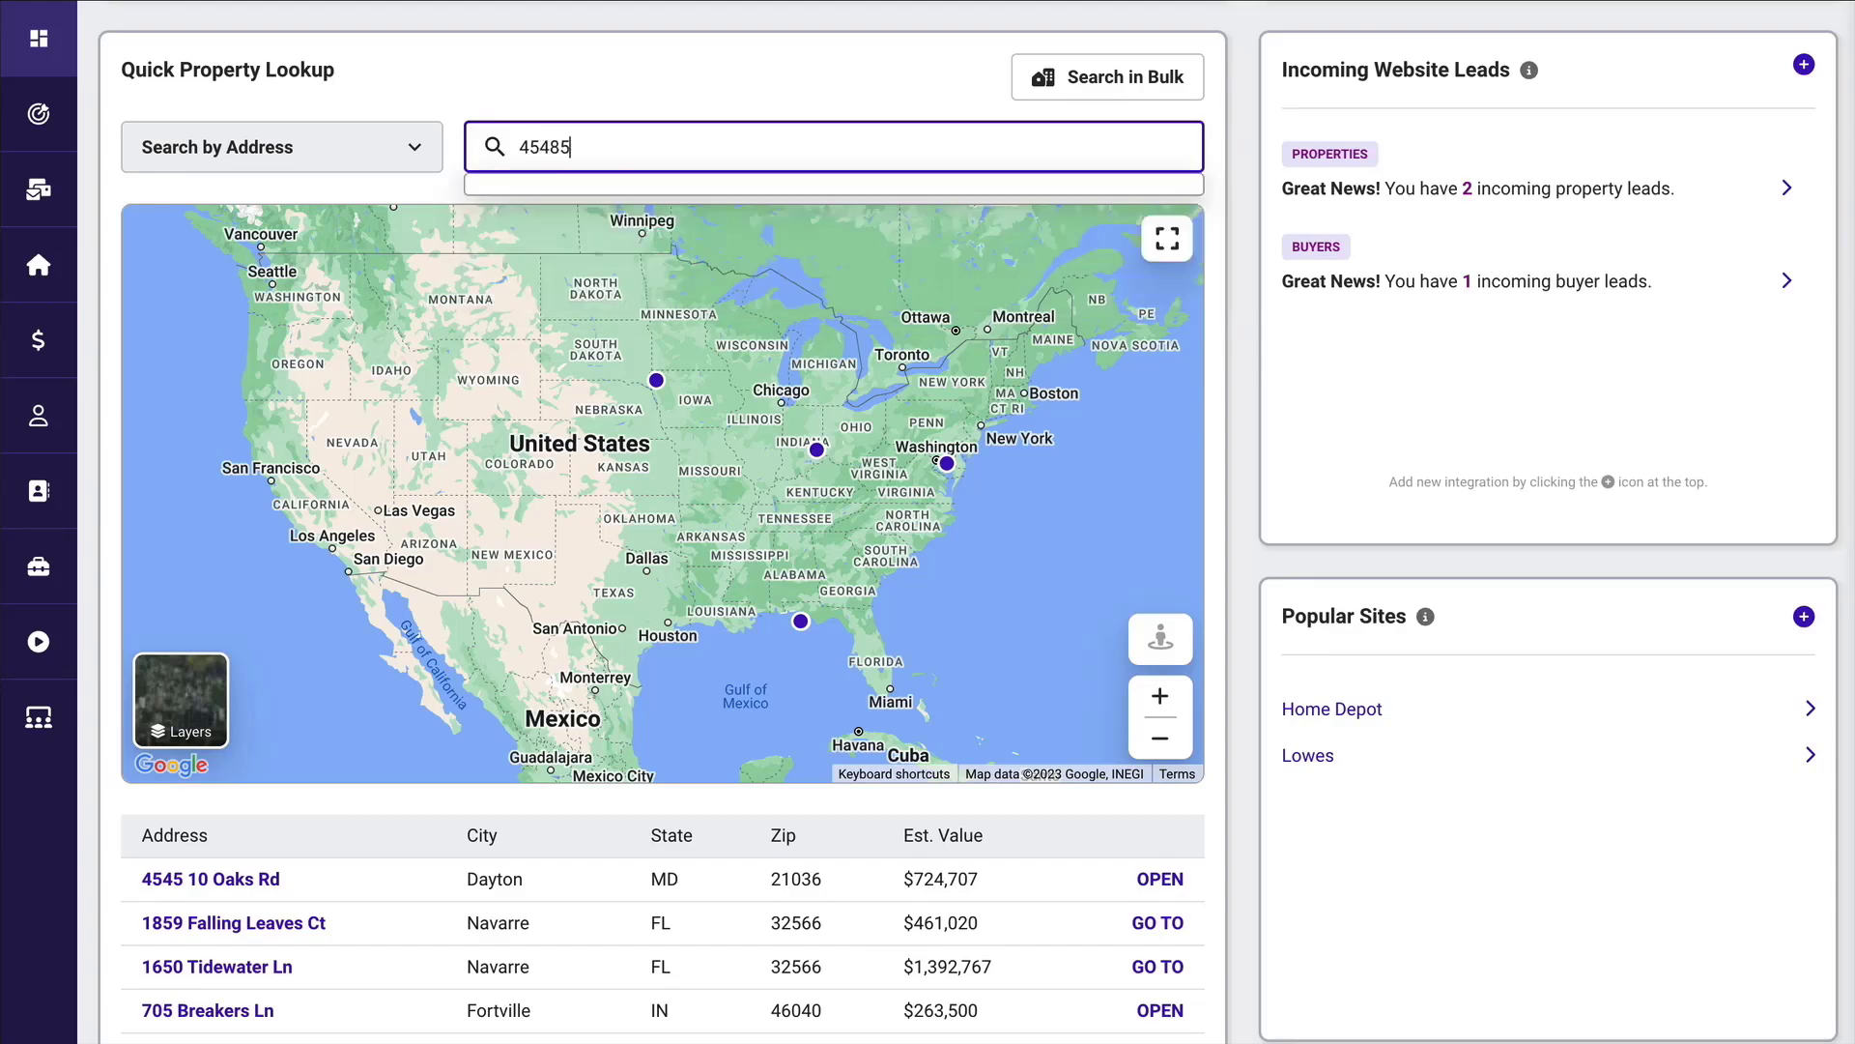
pyautogui.scroll(-1, 604, 311)
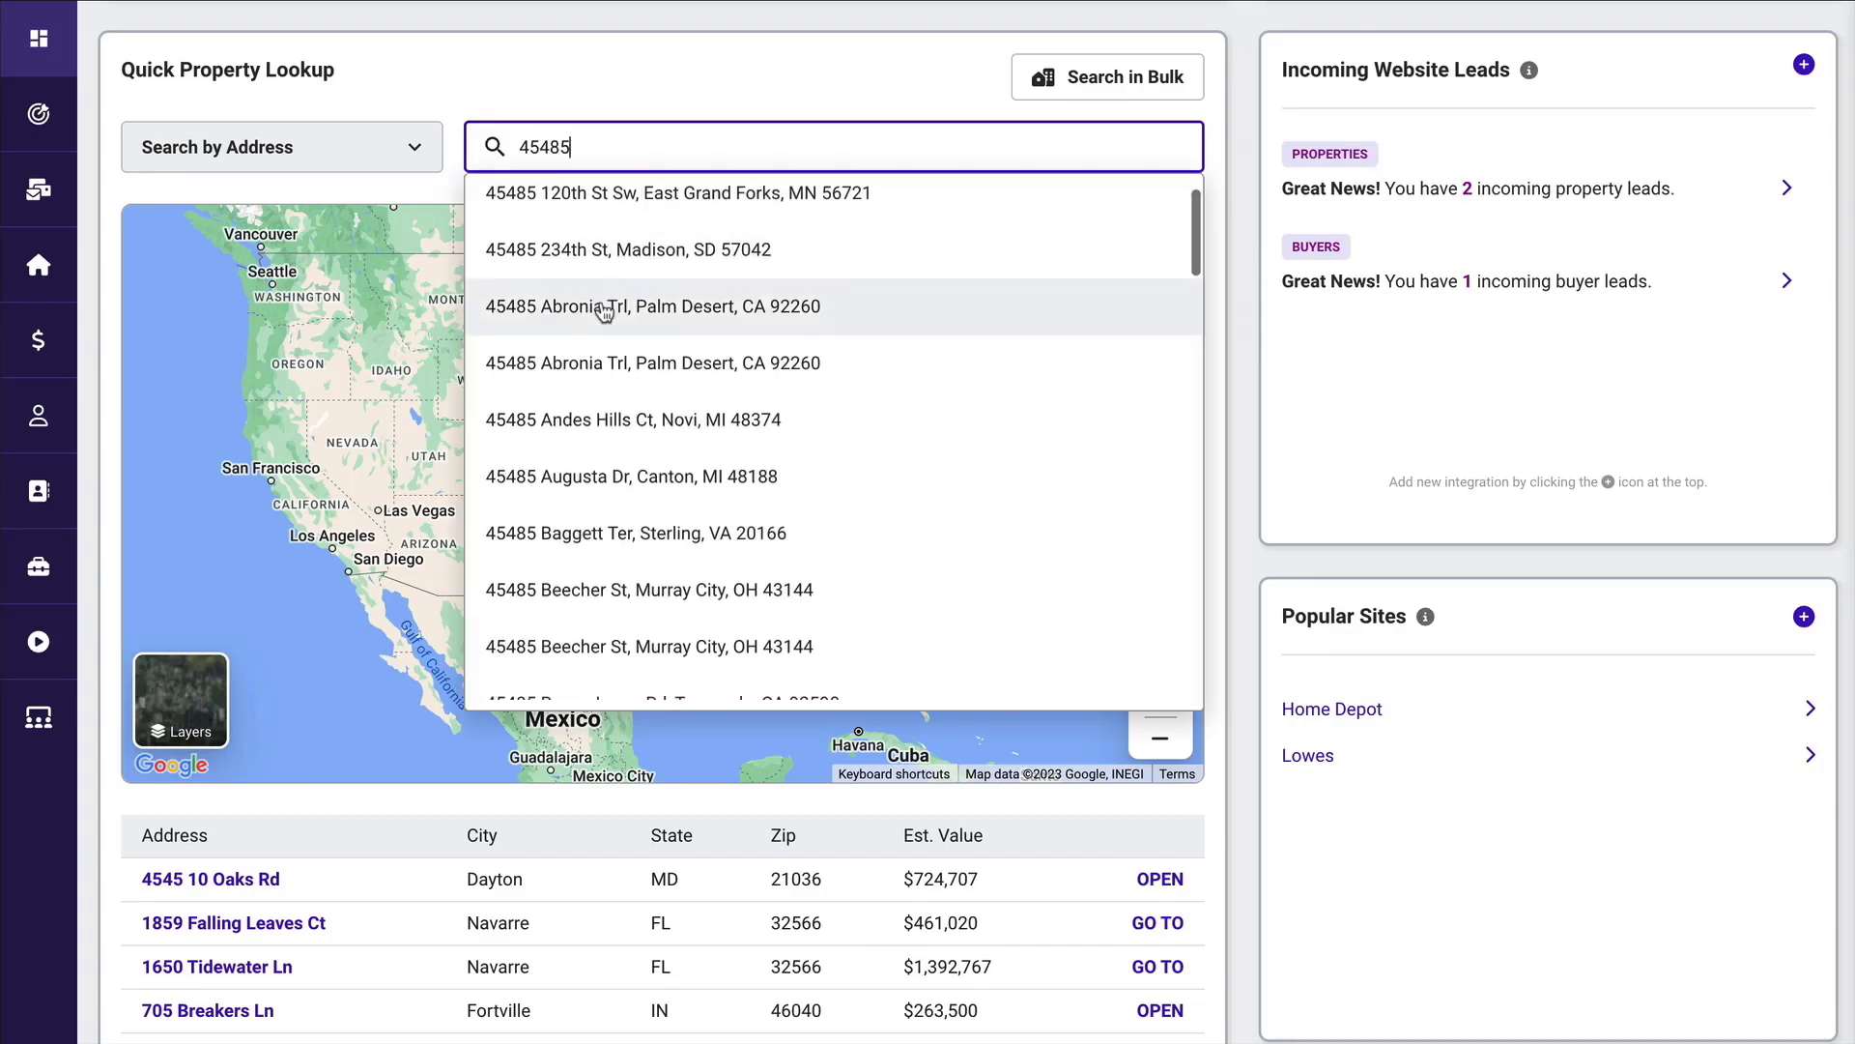
pyautogui.scroll(-3, 604, 311)
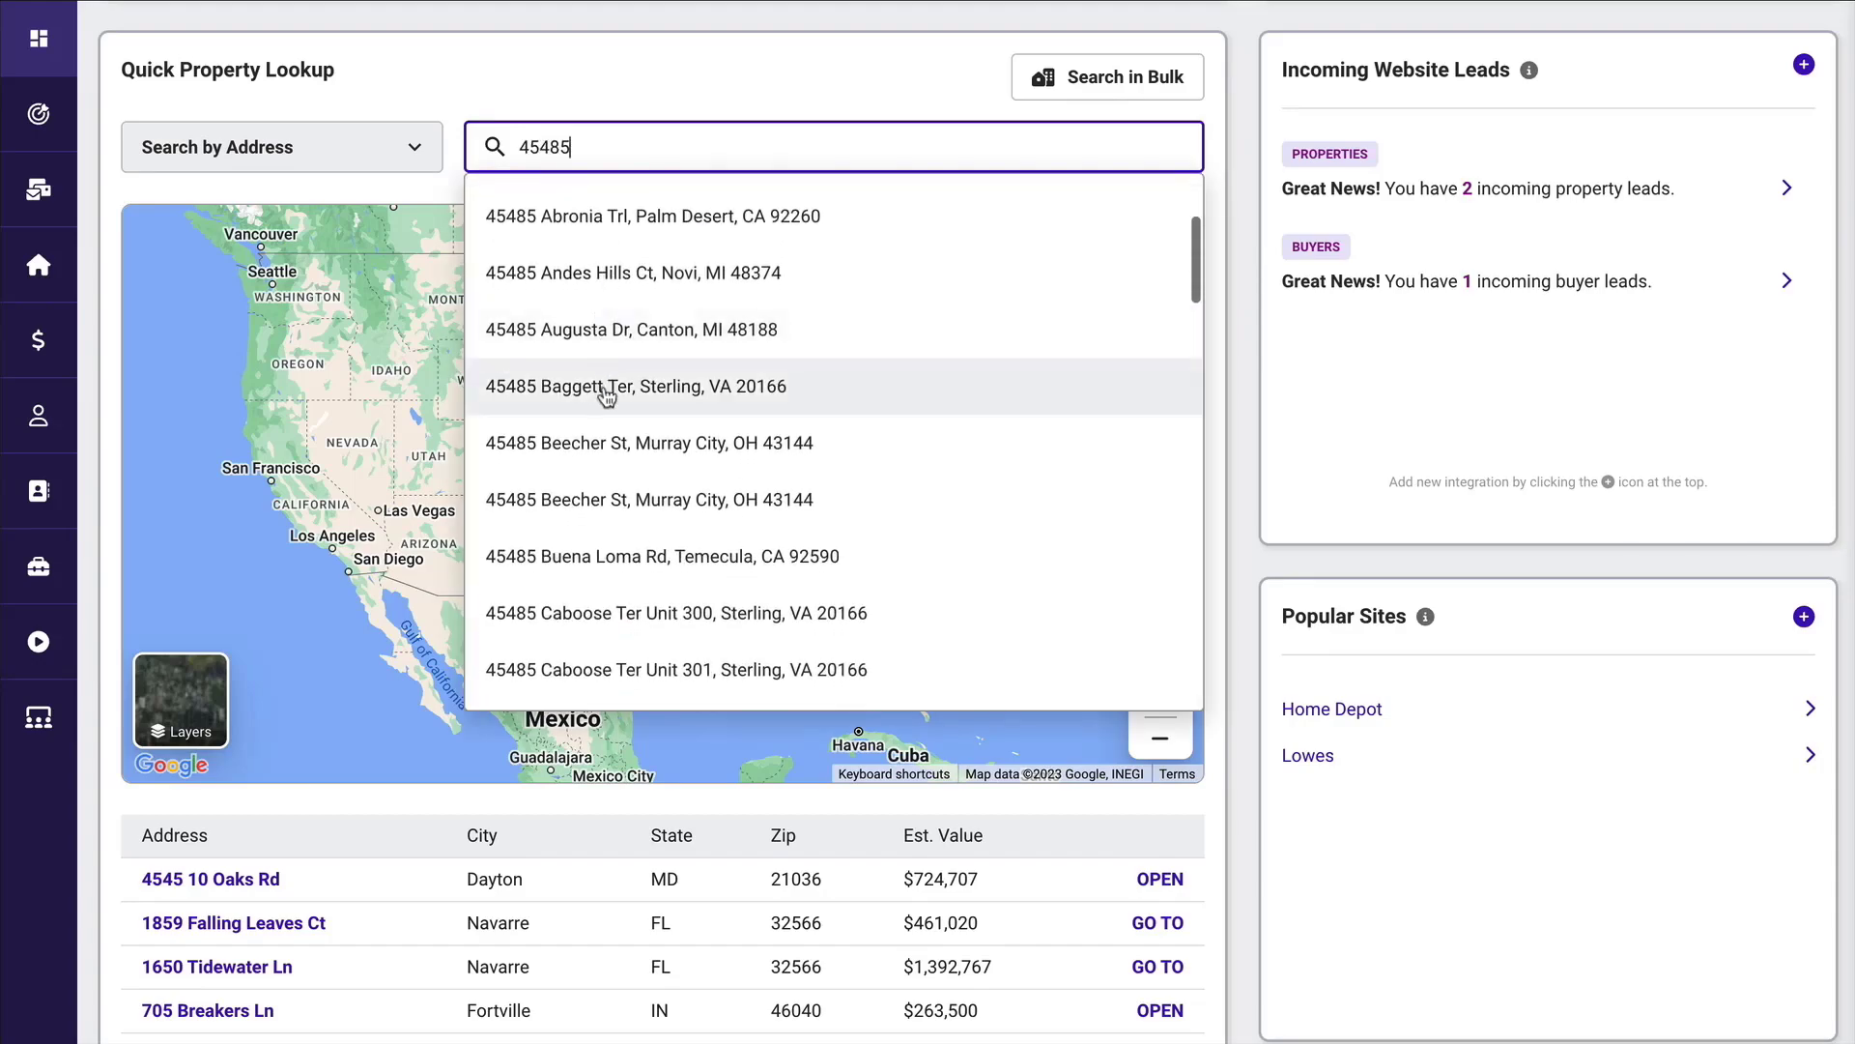
pyautogui.click(606, 387)
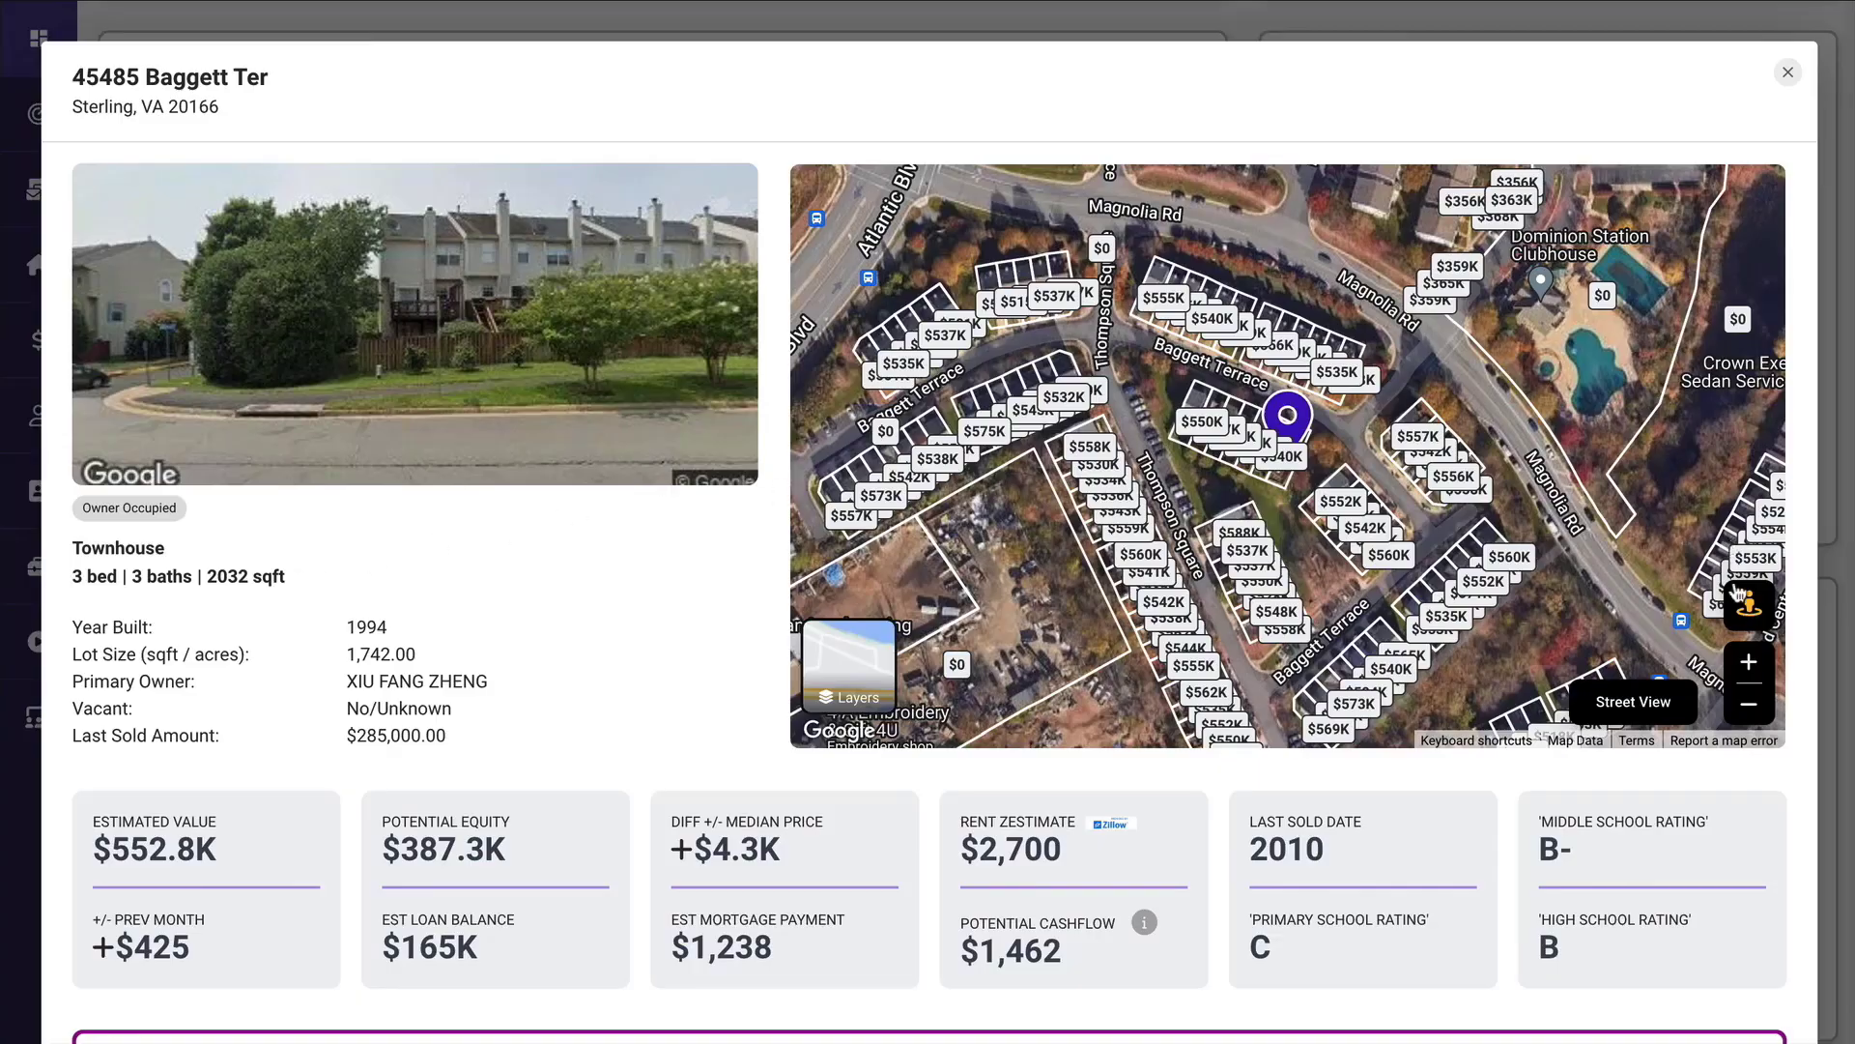
# Zoom in on the property in its map and toggle the map layer.
pyautogui.click(1757, 662)
pyautogui.click(1757, 663)
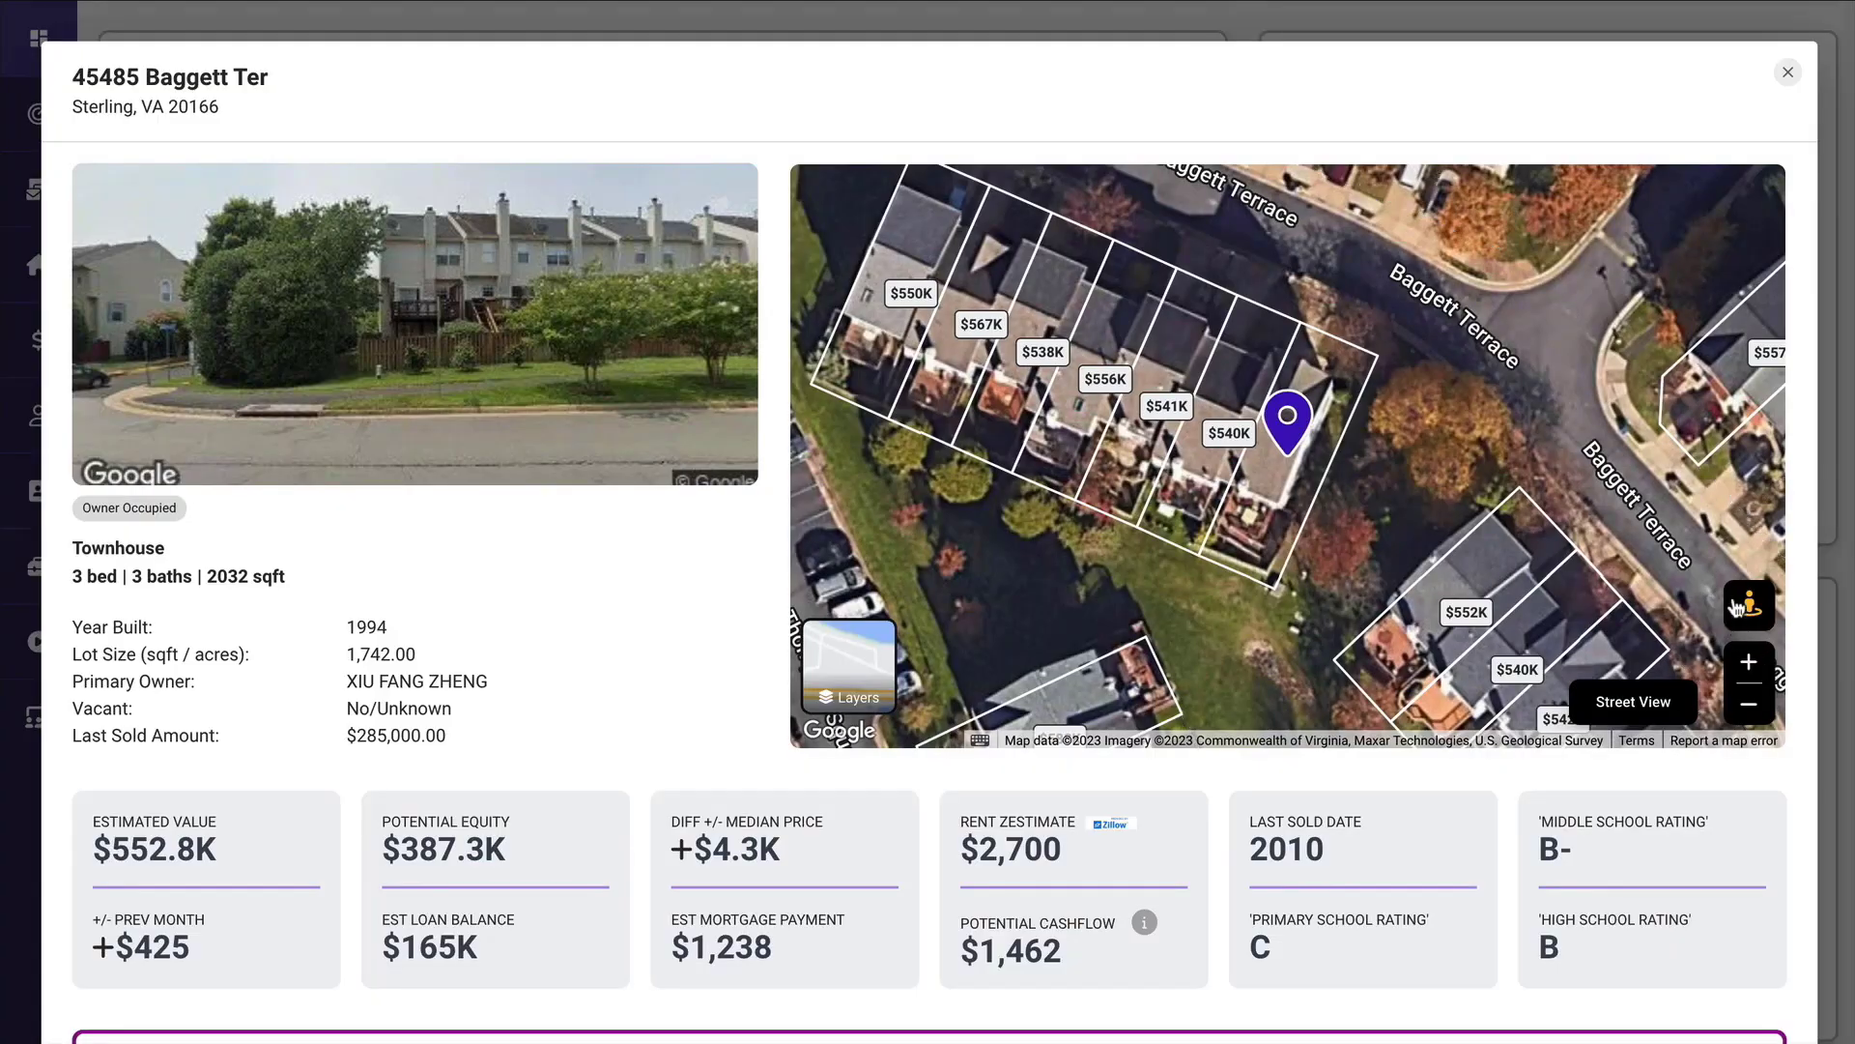
pyautogui.click(847, 667)
pyautogui.click(846, 667)
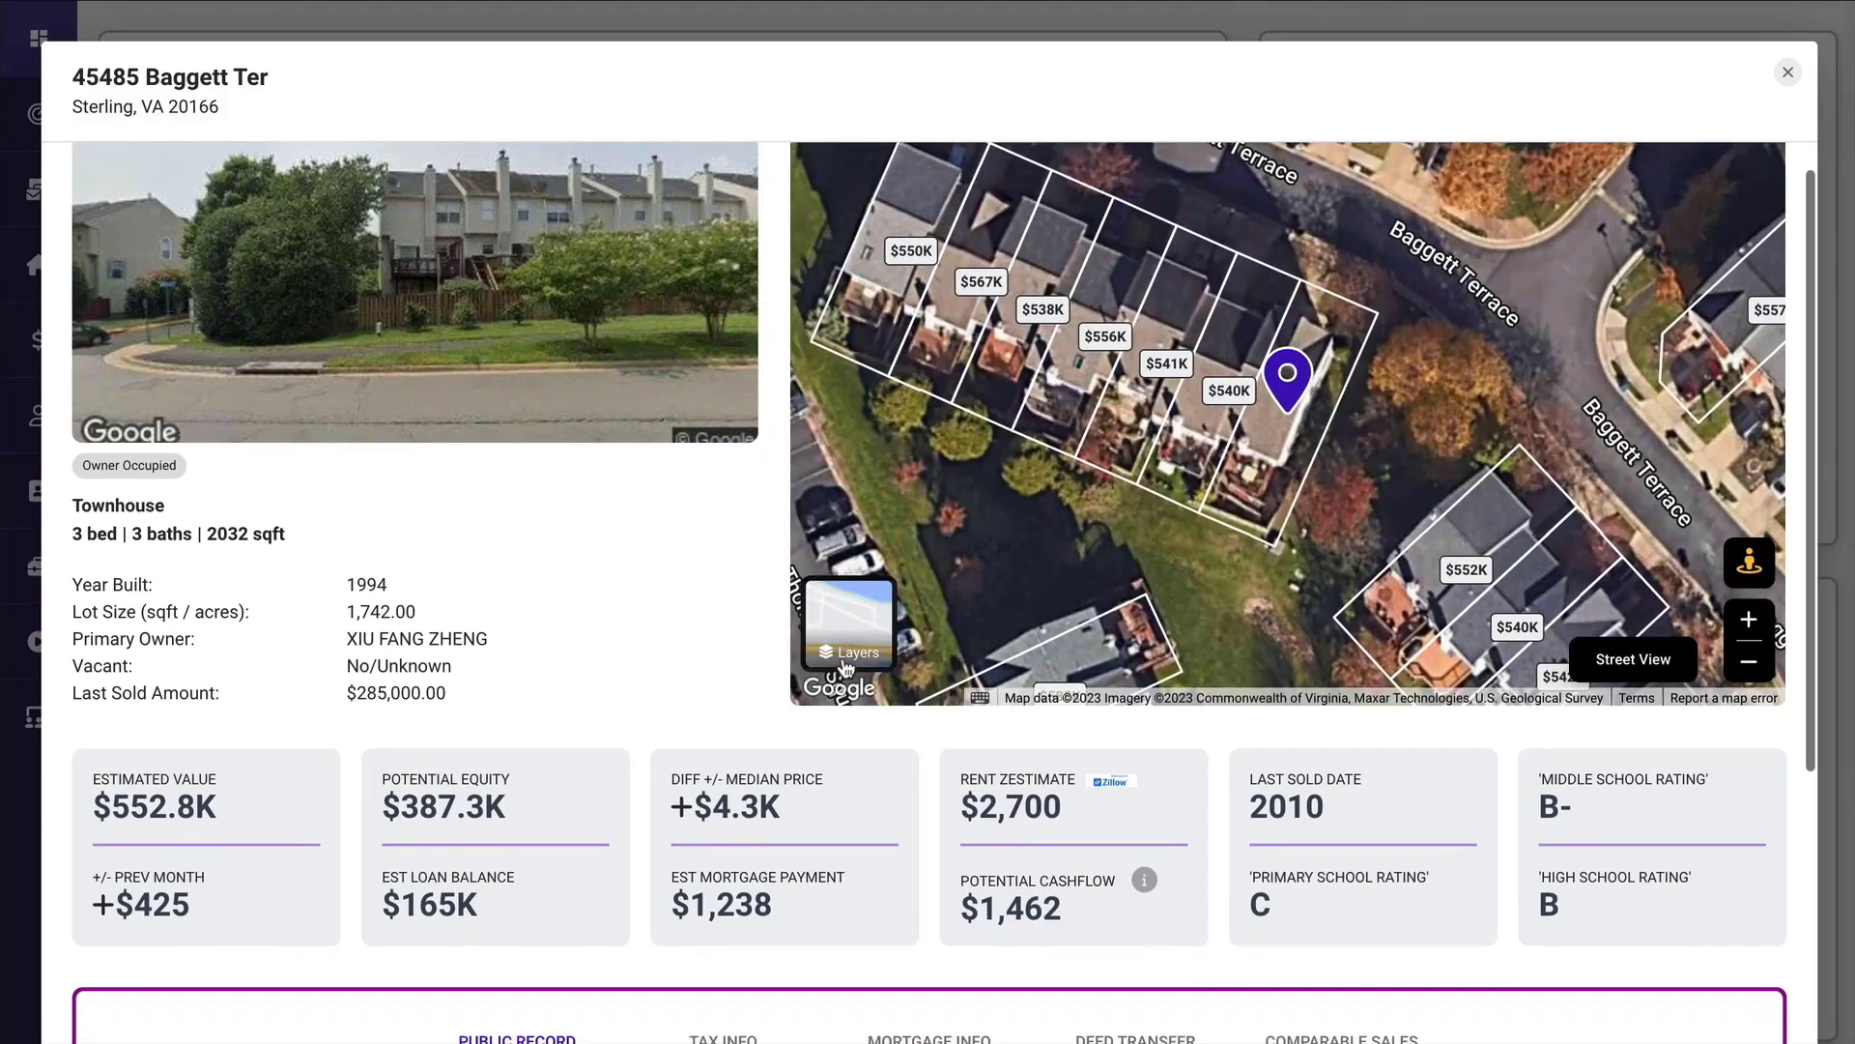
# Review the property's public record, tax info, mortgage info, deed transfer and comparable sales, and close its details.
pyautogui.scroll(-5, 847, 667)
pyautogui.scroll(-2, 842, 666)
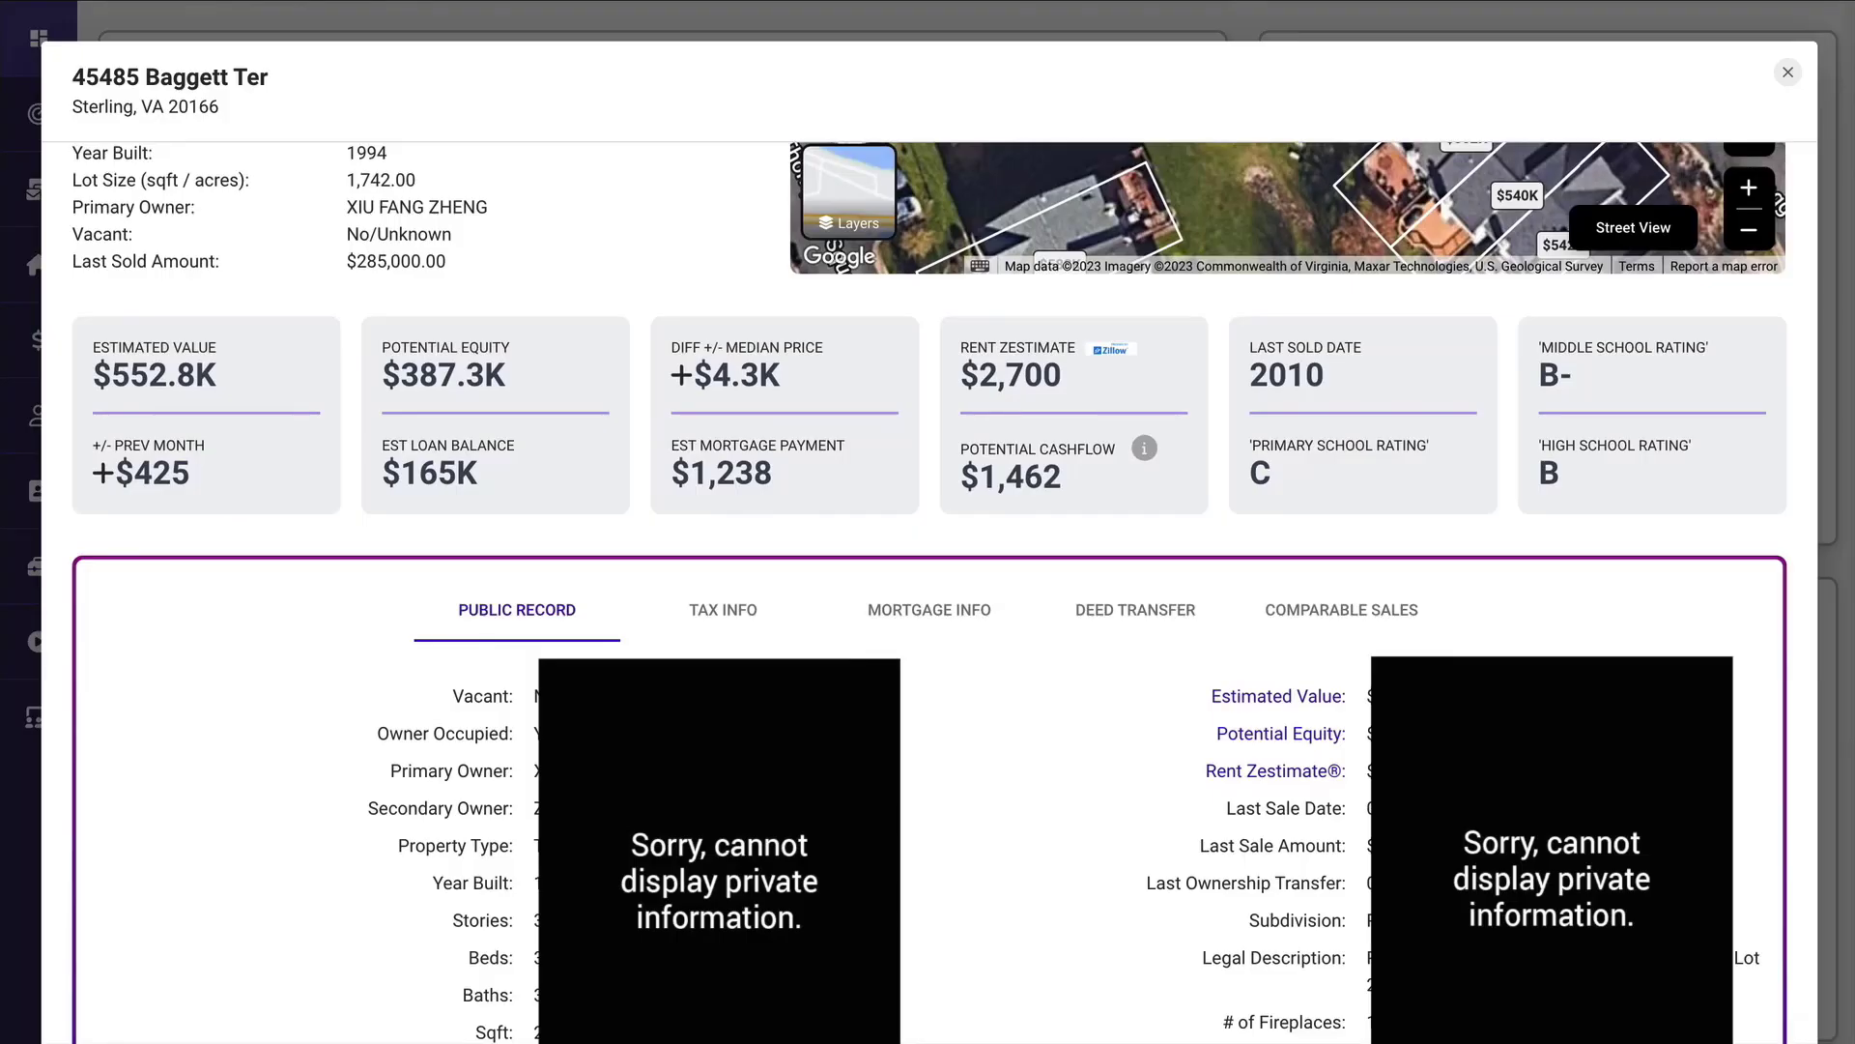
pyautogui.scroll(-2, 943, 592)
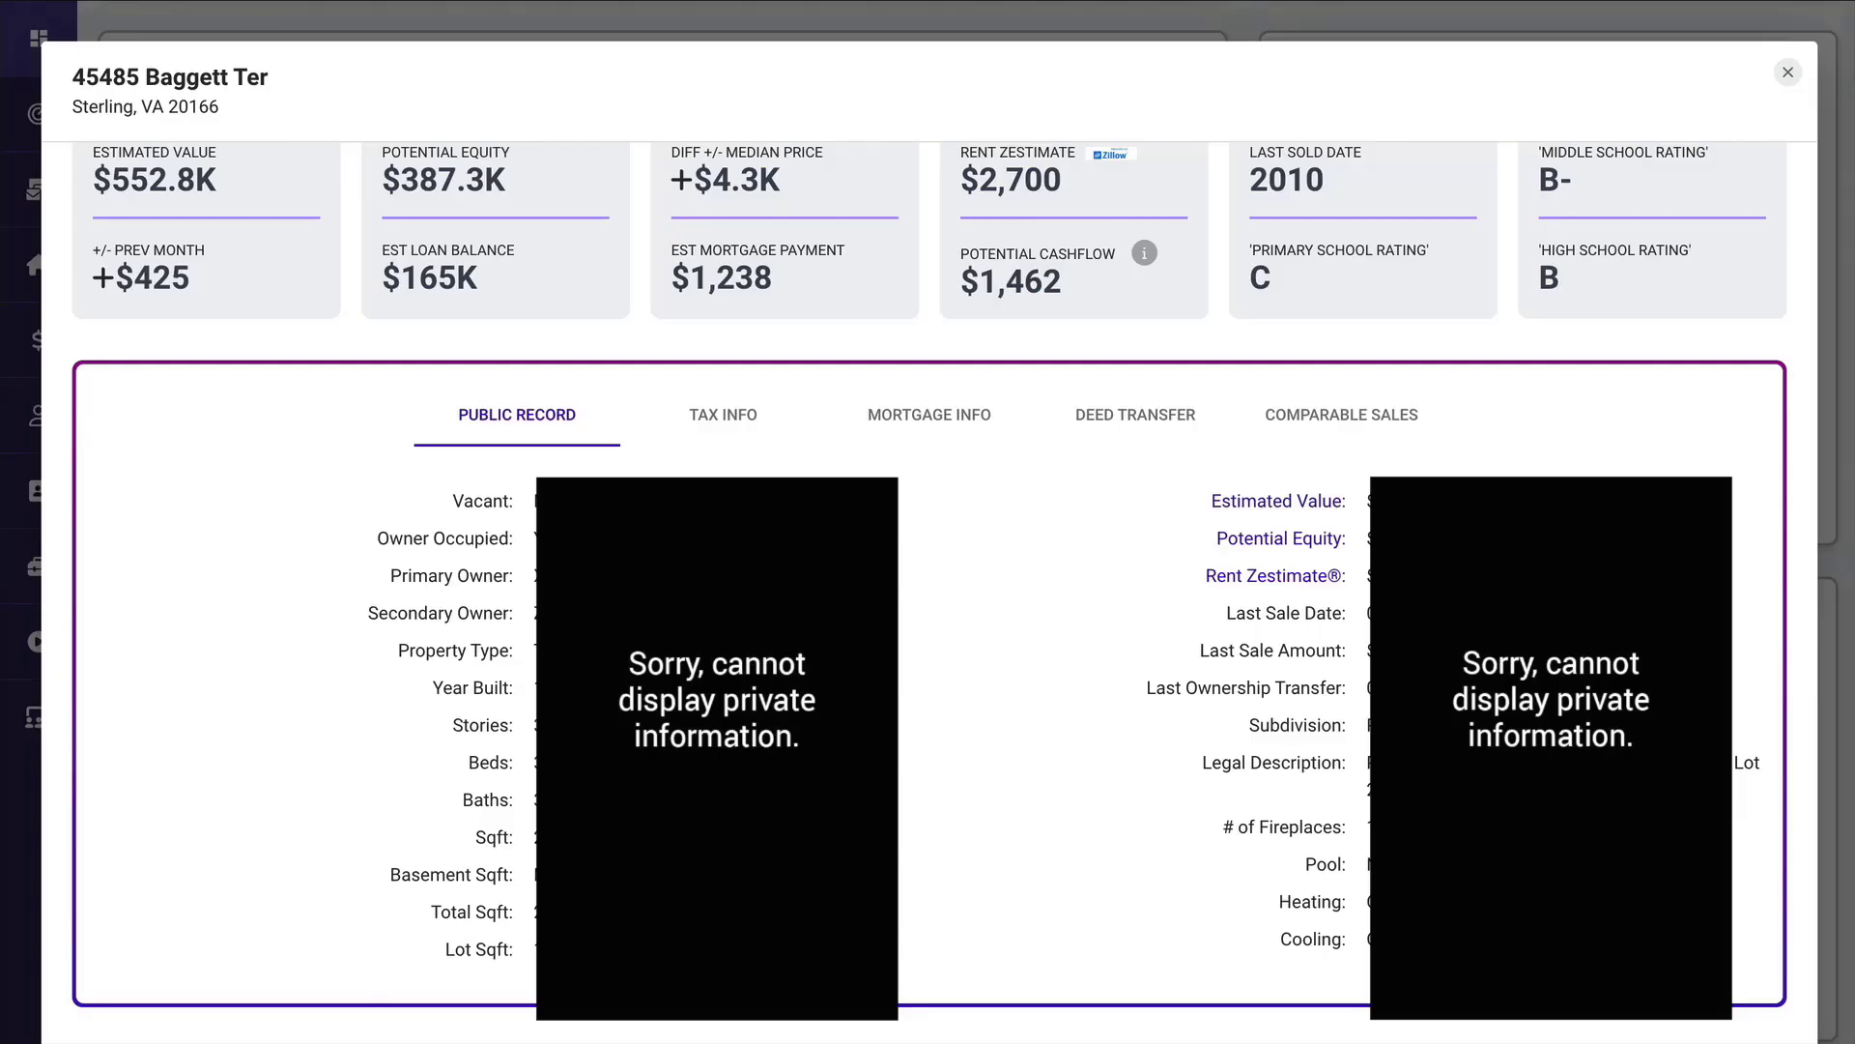
pyautogui.click(721, 418)
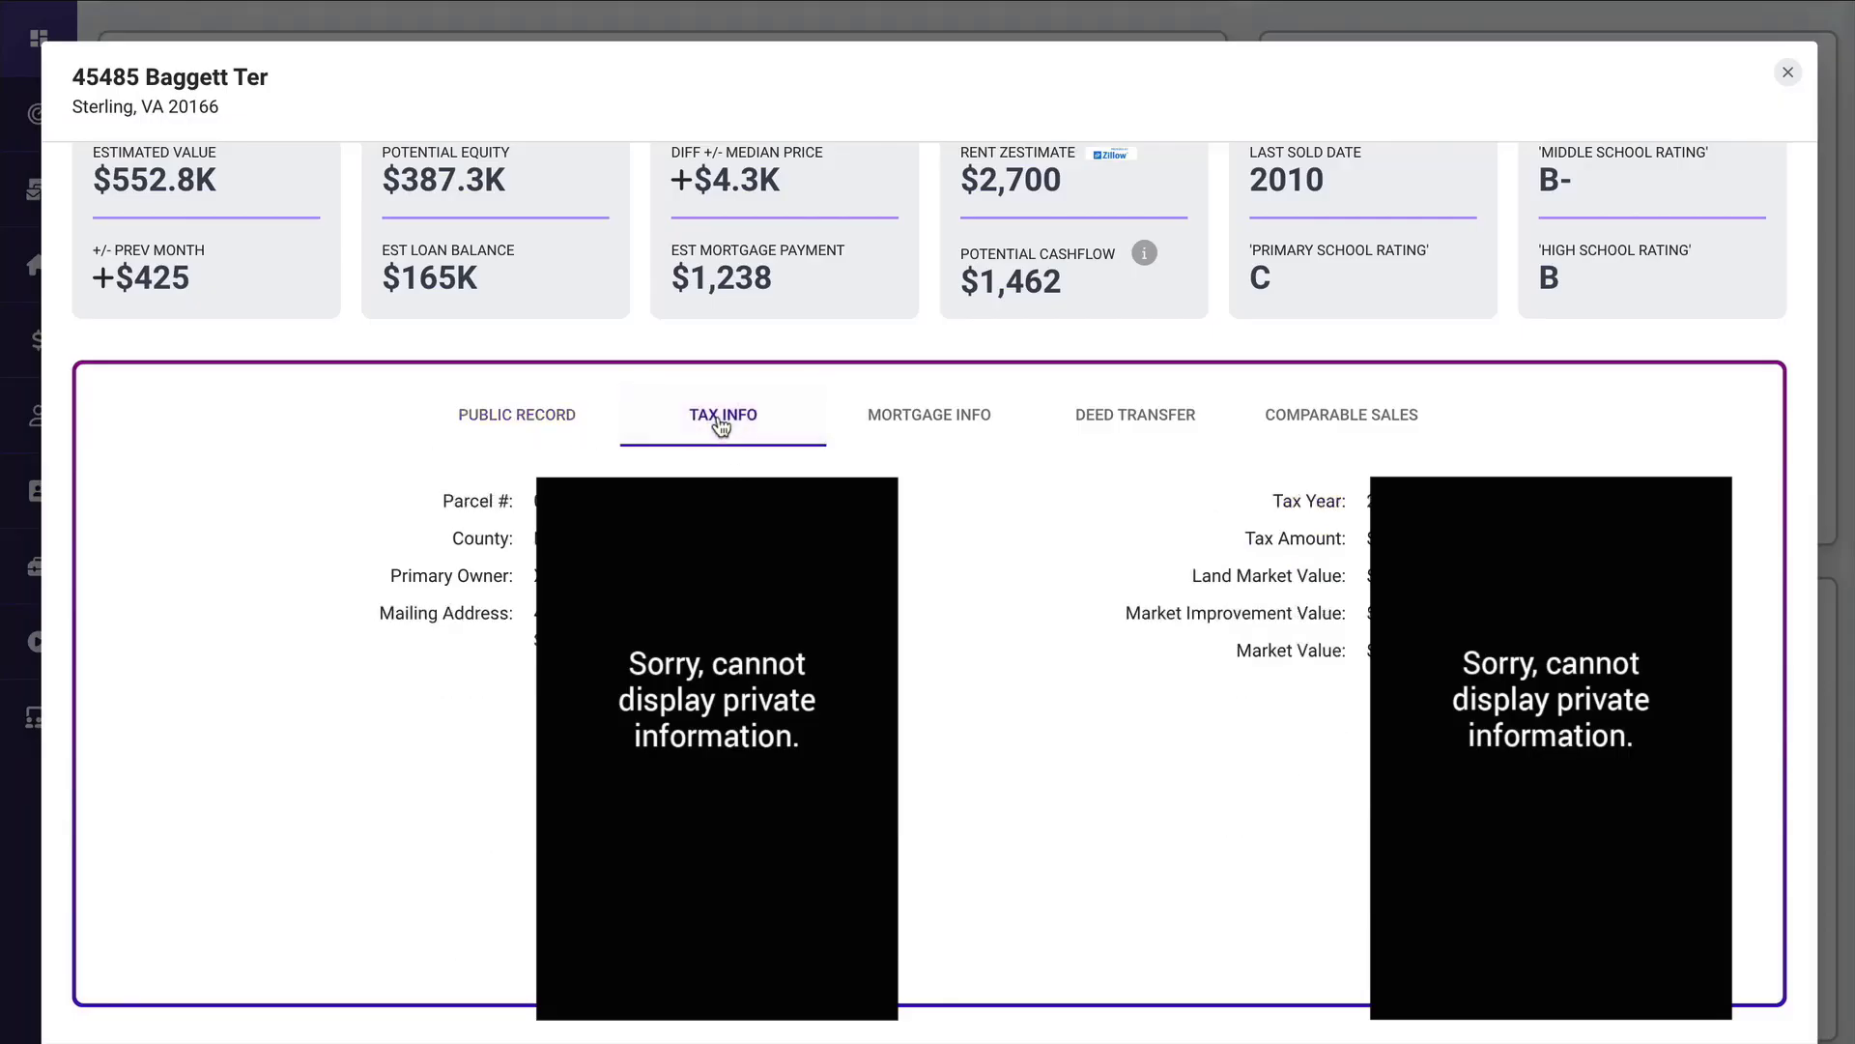
pyautogui.click(919, 418)
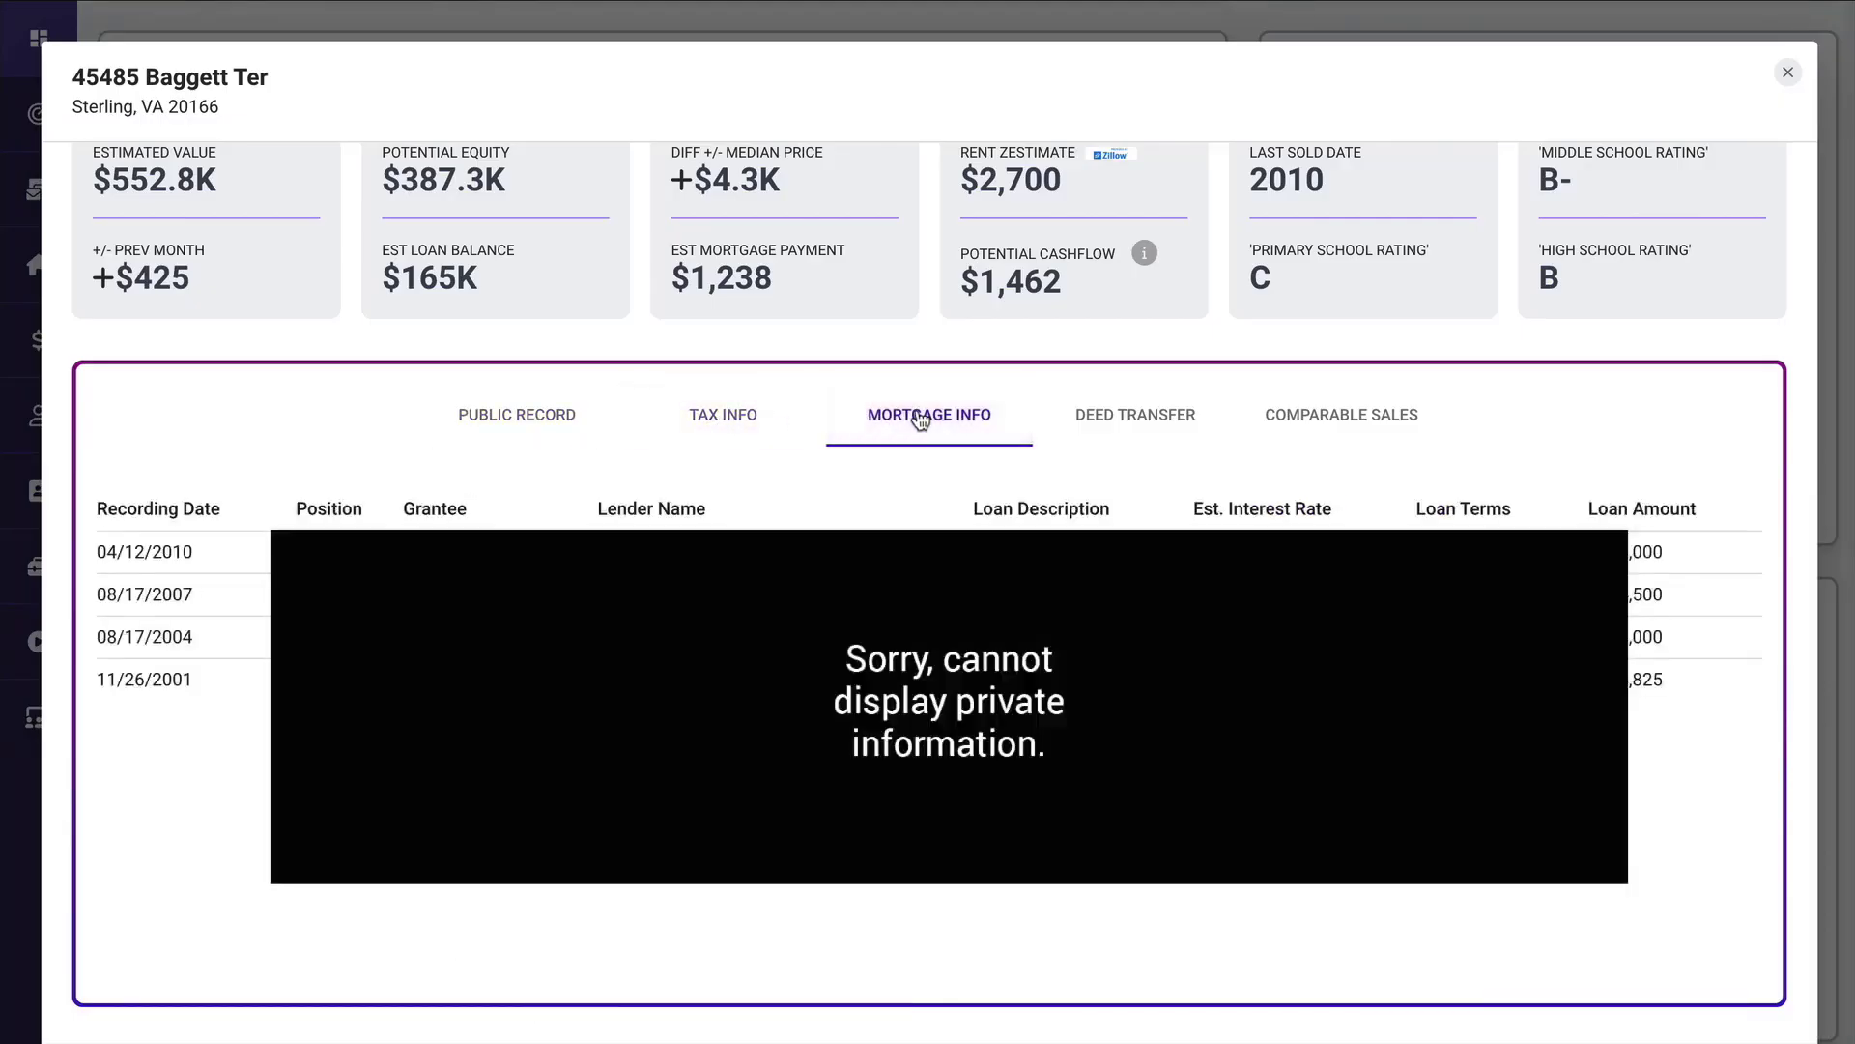
pyautogui.click(1138, 415)
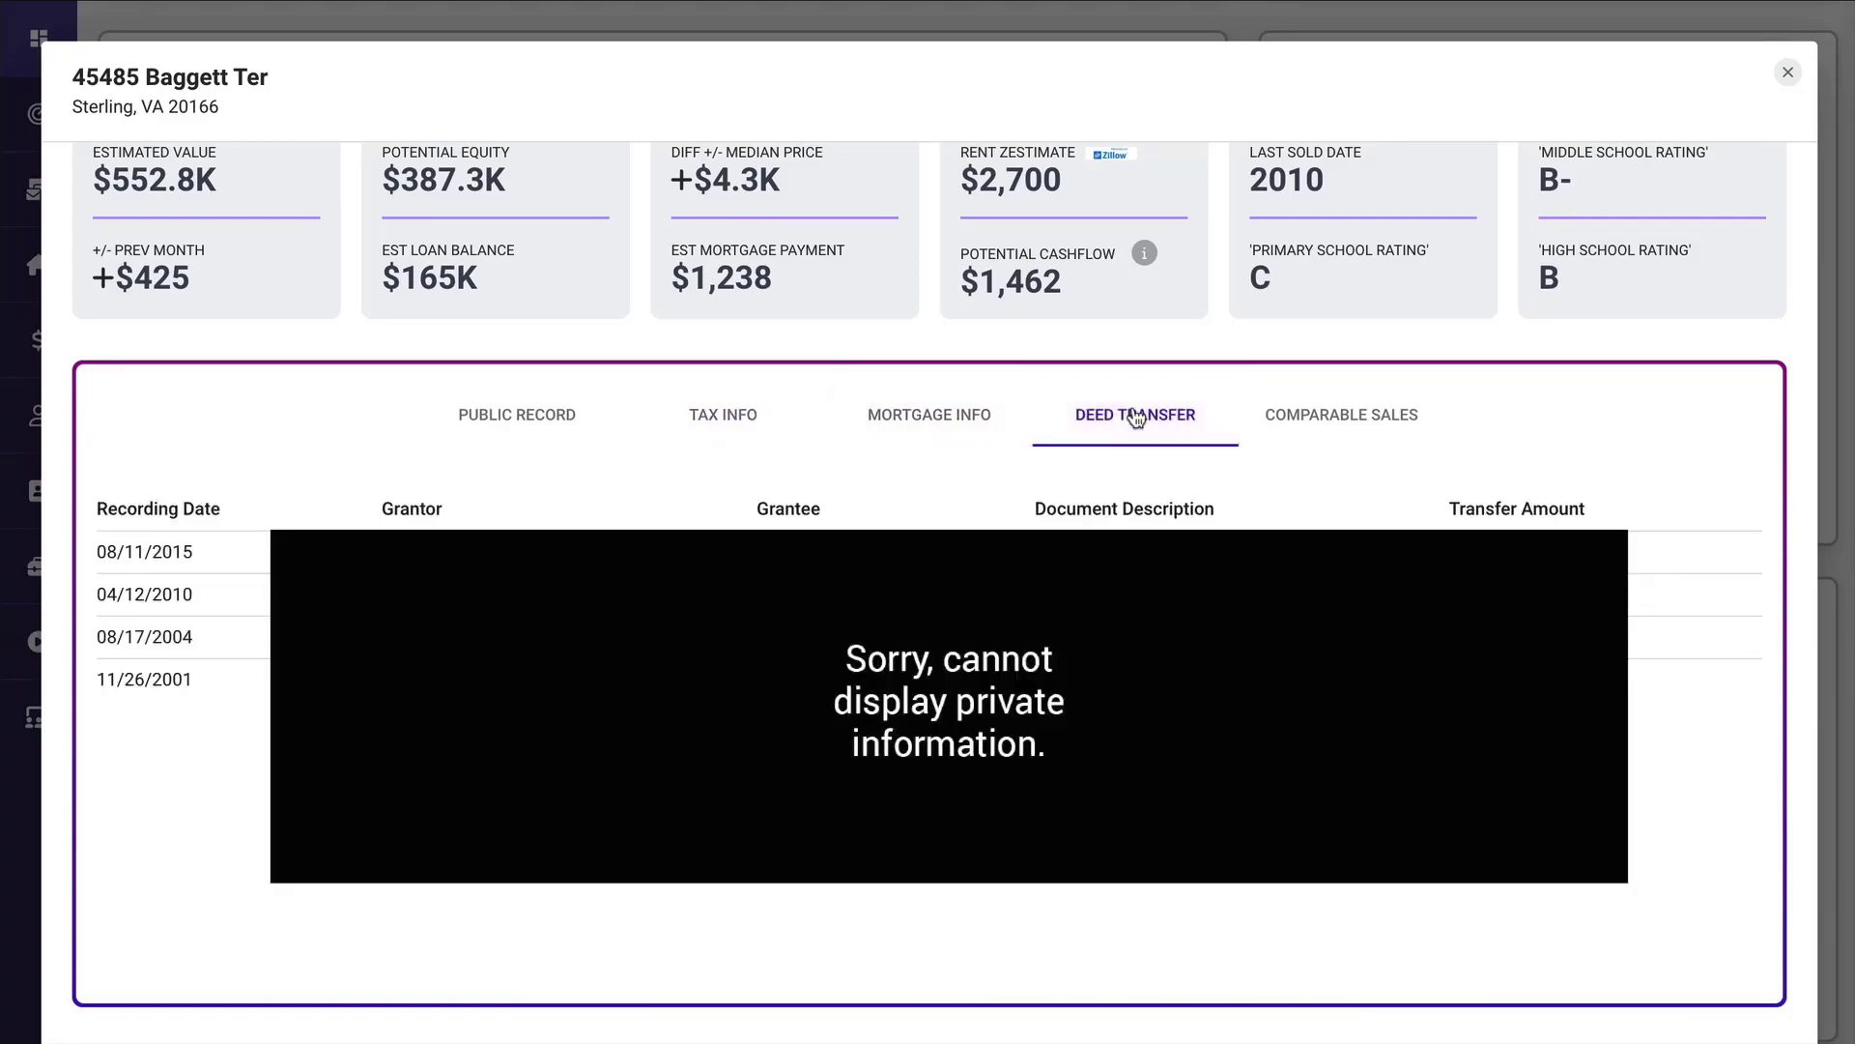
pyautogui.click(1350, 419)
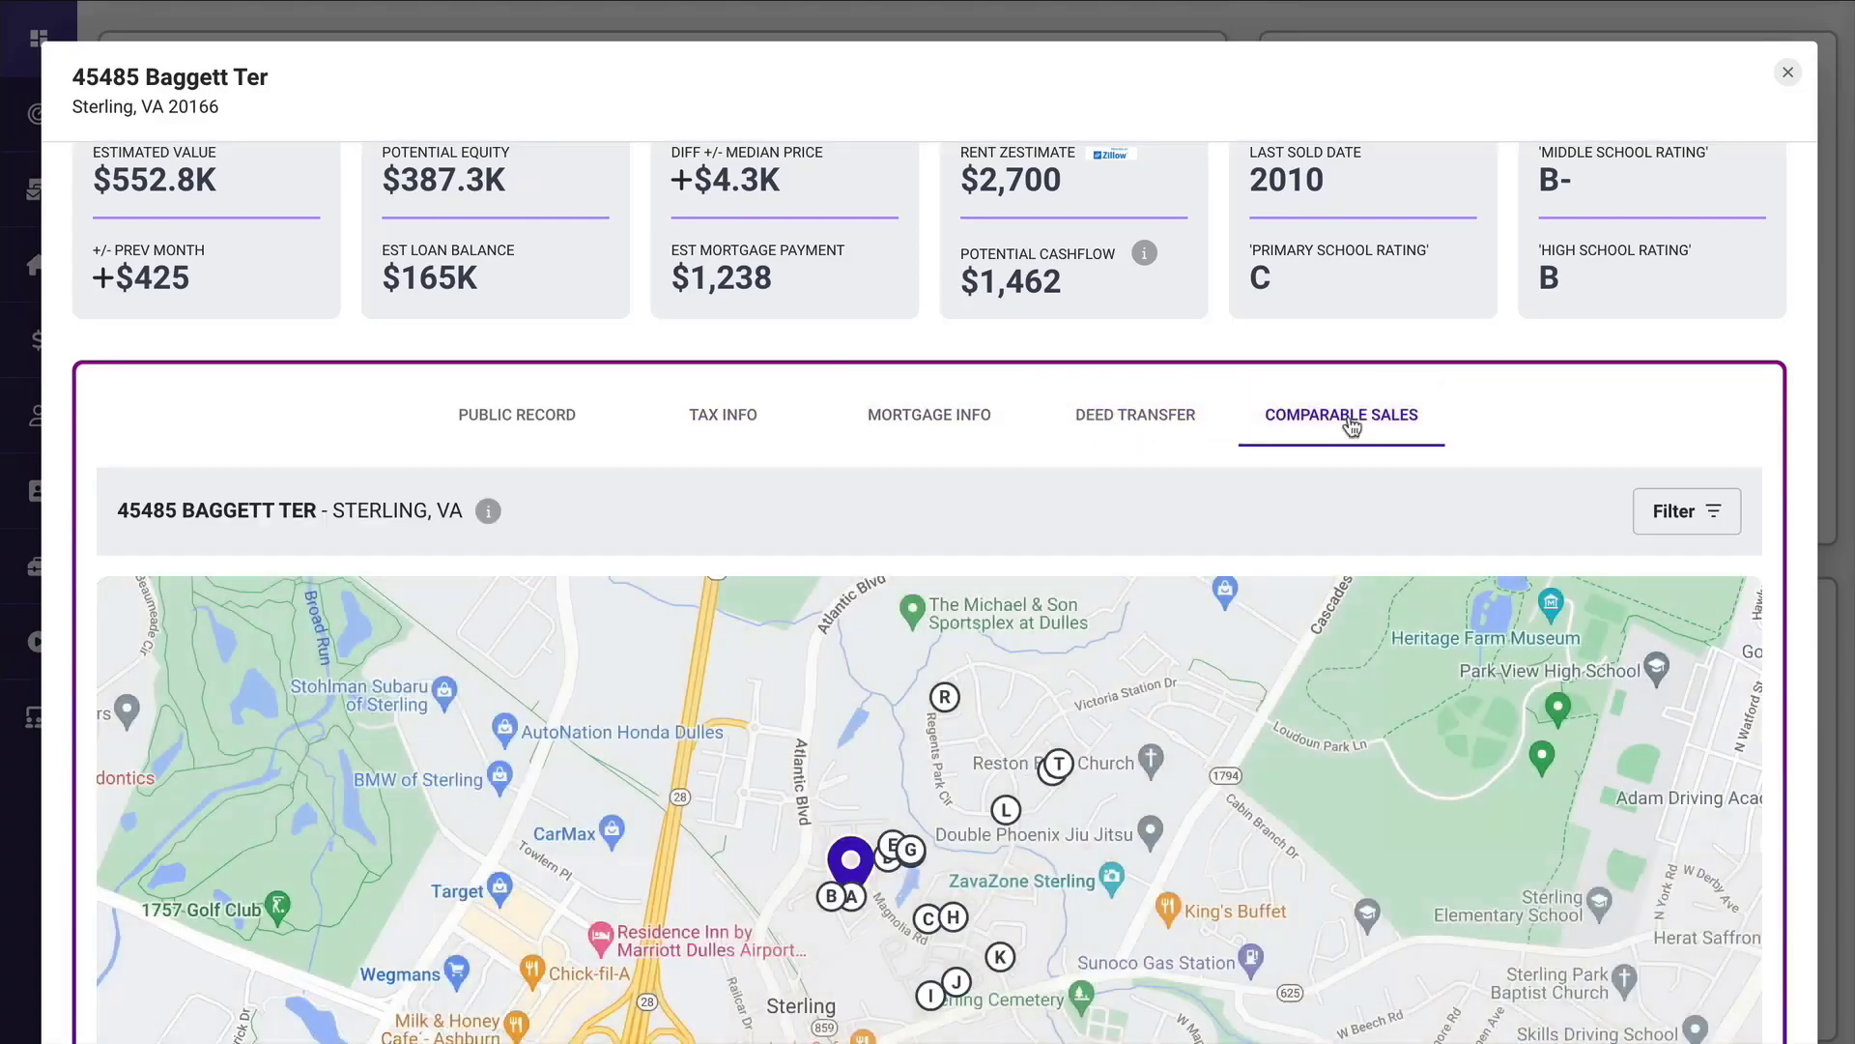
pyautogui.scroll(-8, 1351, 427)
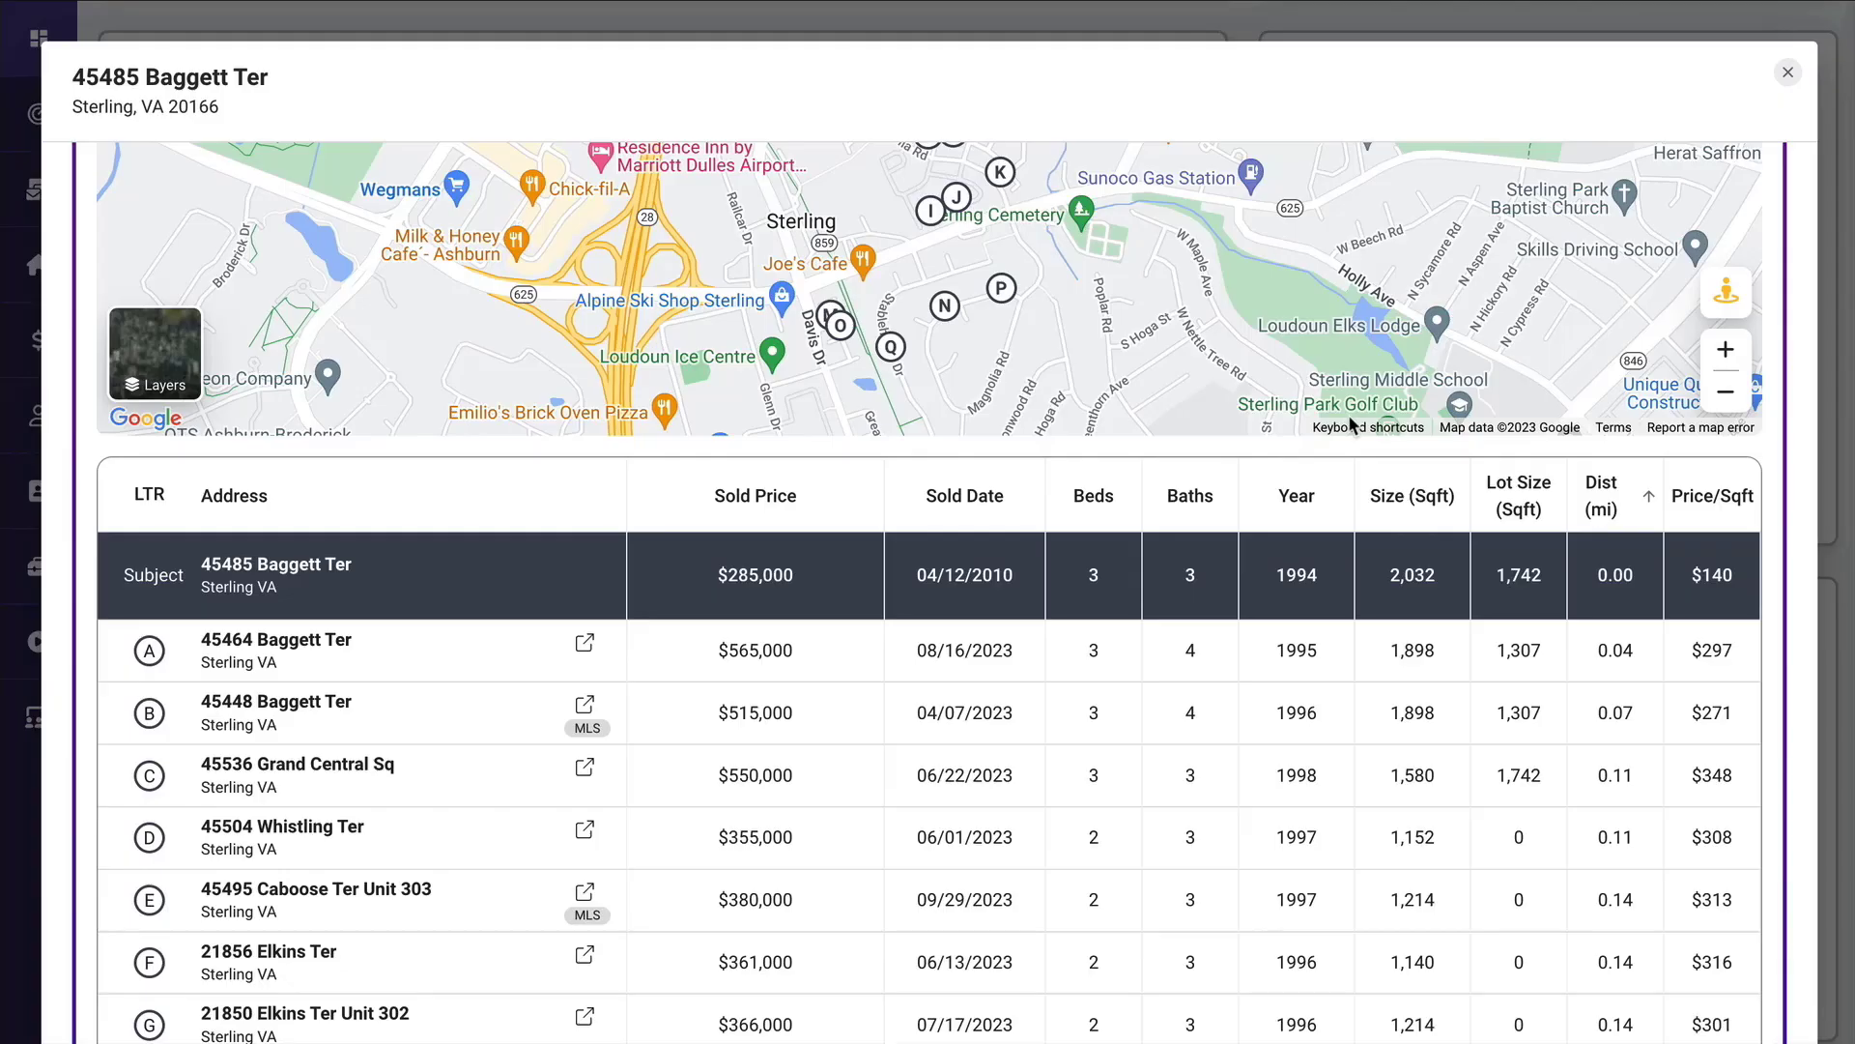
pyautogui.click(1787, 74)
# Reopen the most recently looked-up property from the lookup history and close its details.
pyautogui.scroll(-1, 1325, 511)
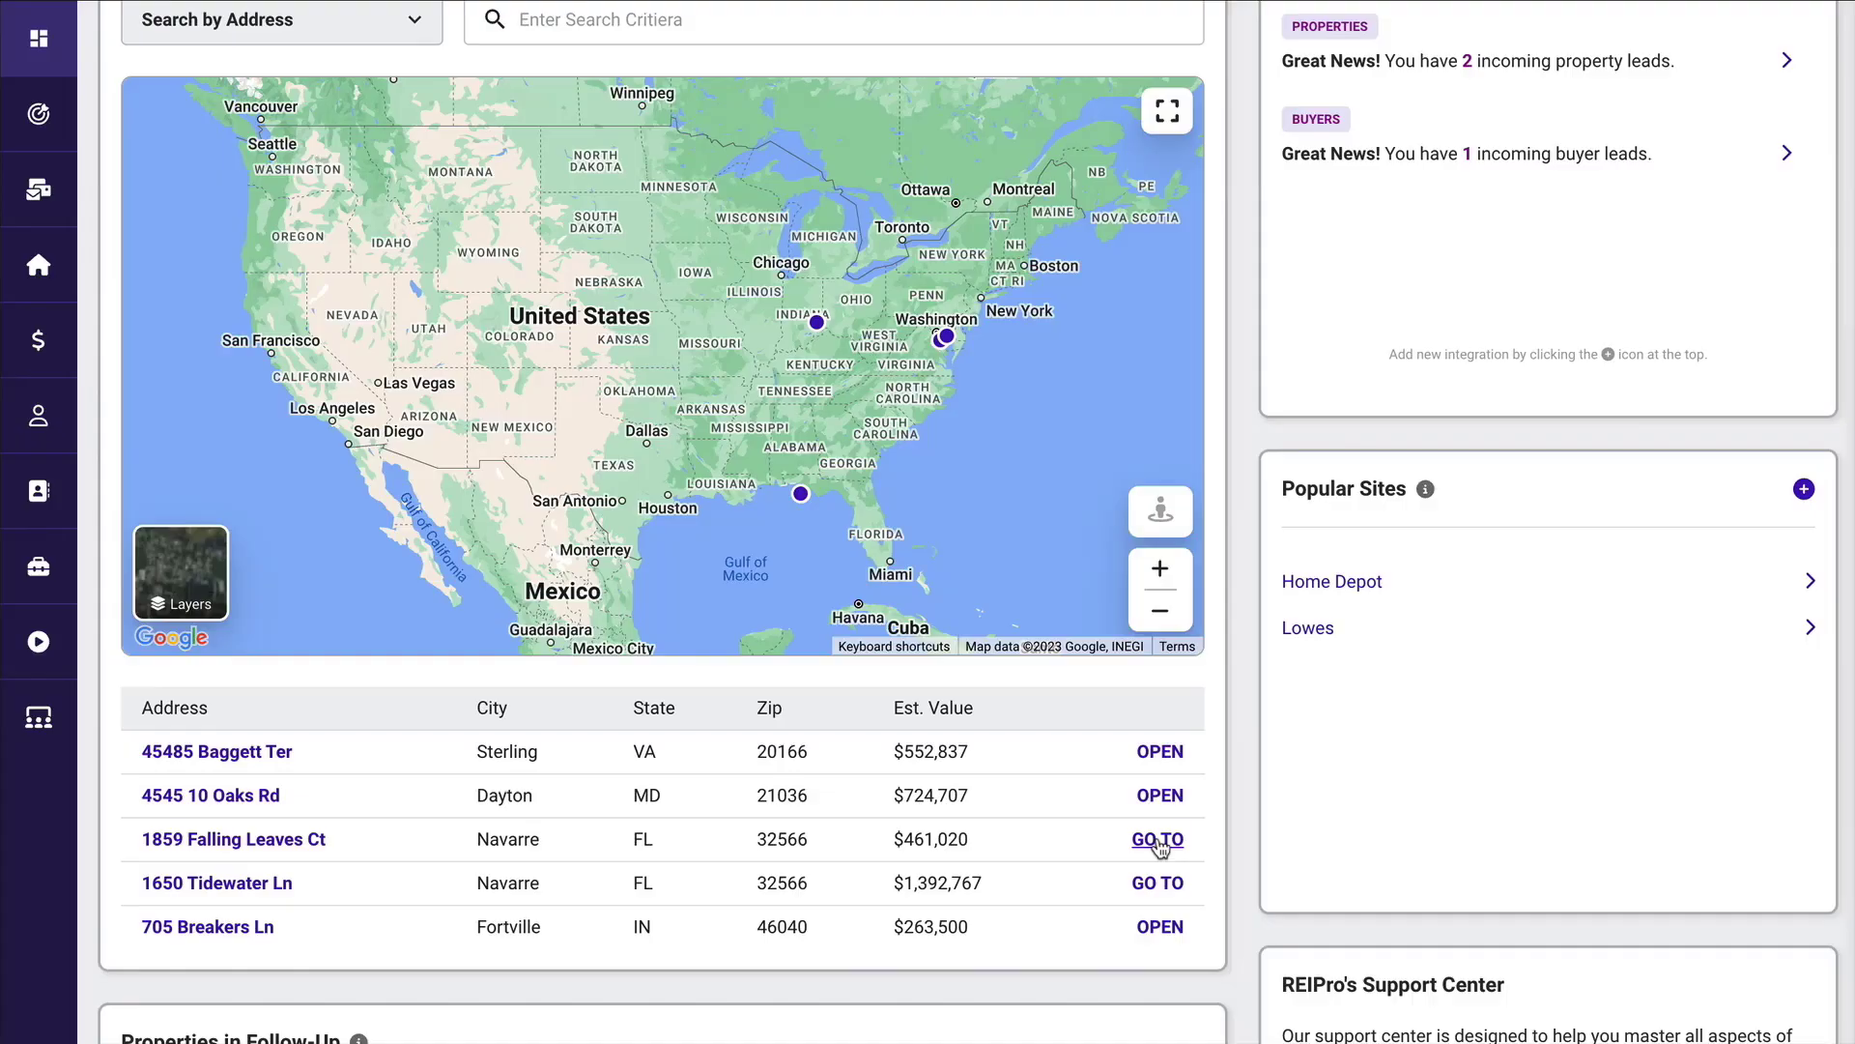
pyautogui.click(1159, 751)
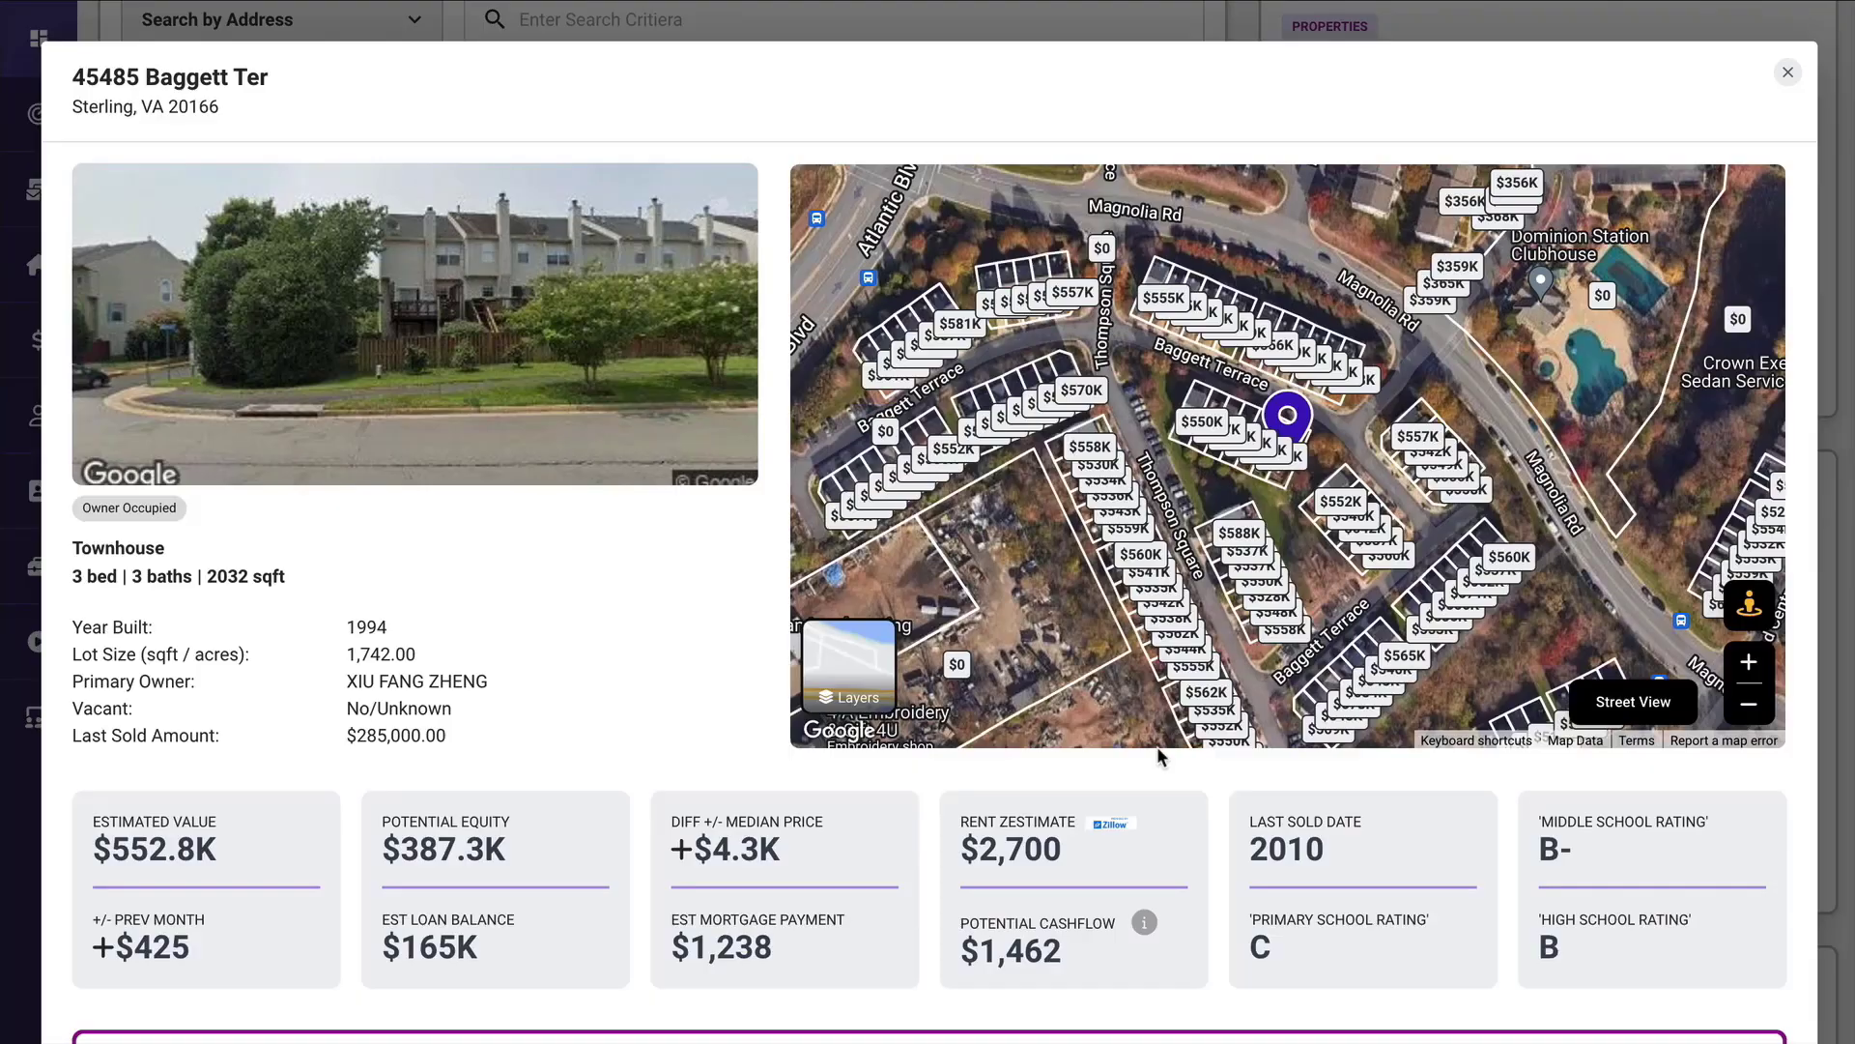
pyautogui.press('Escape')
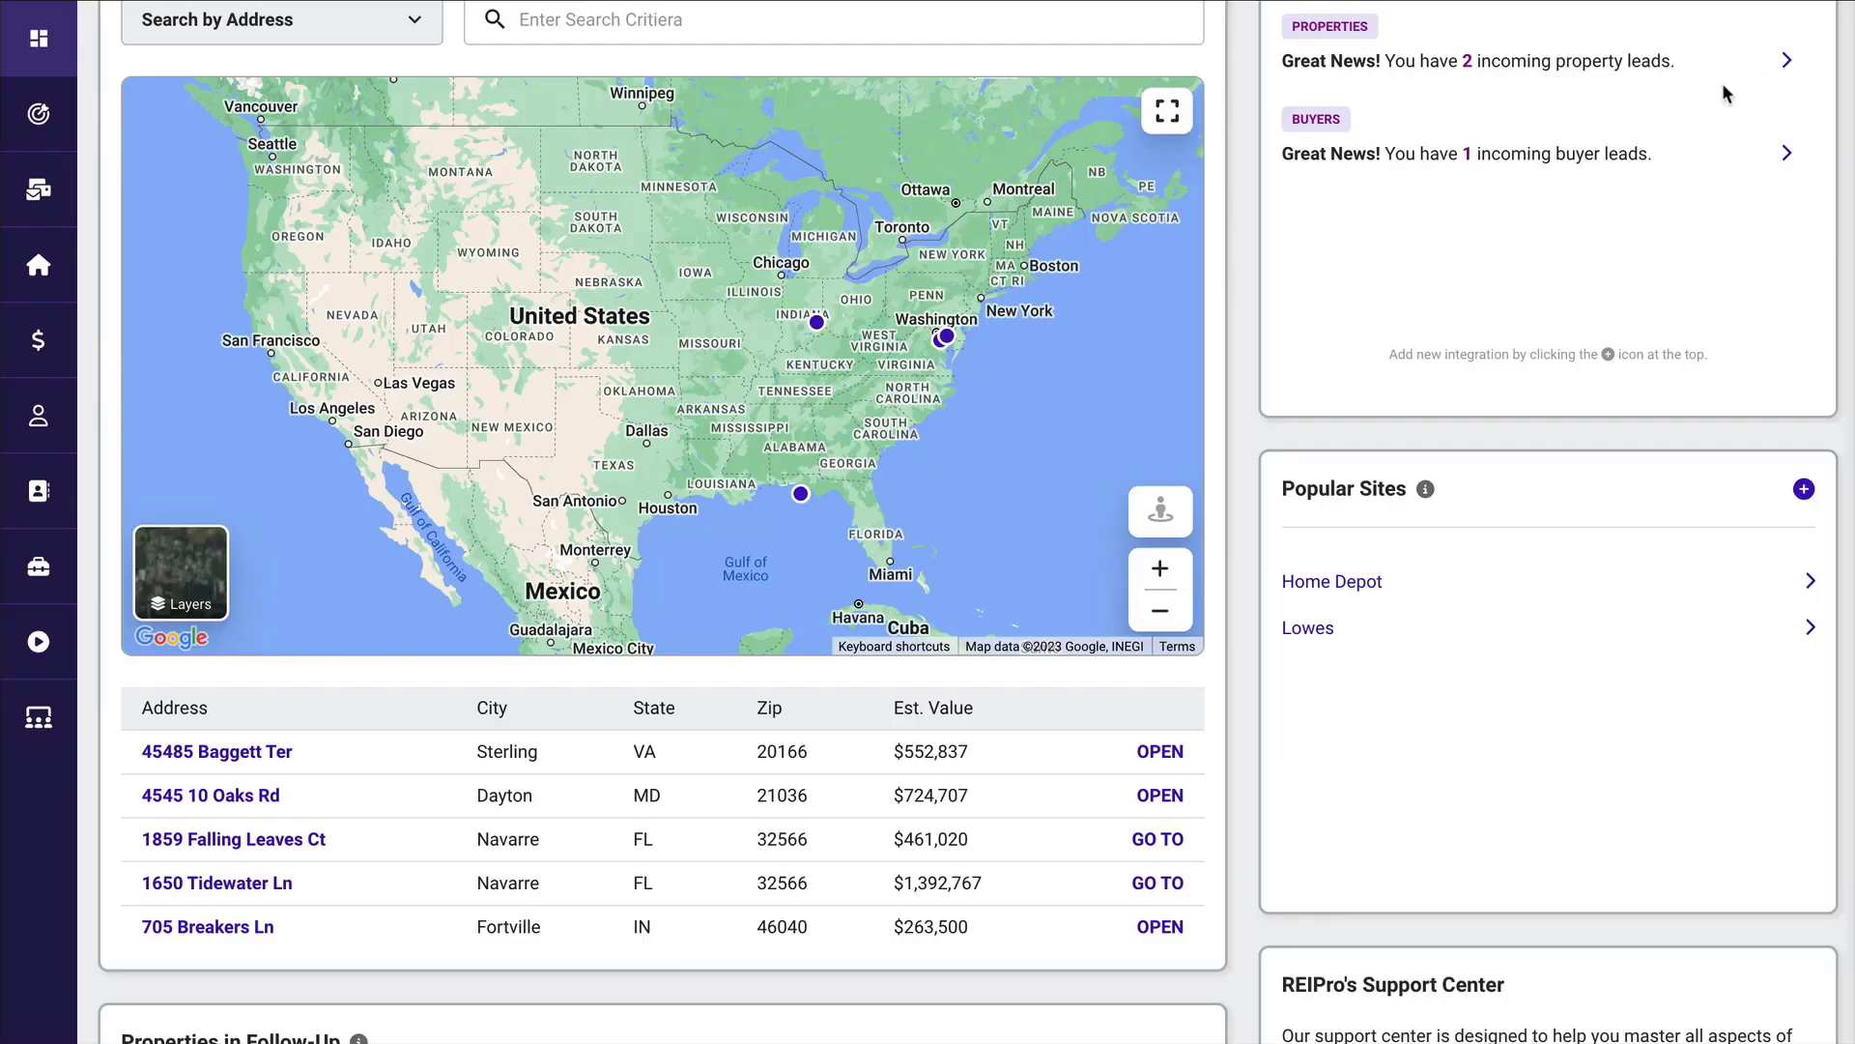
# Examine the bulk search option and the Properties in Follow-Up and Favorite Properties lists on the dashboard.
pyautogui.scroll(3, 1227, 251)
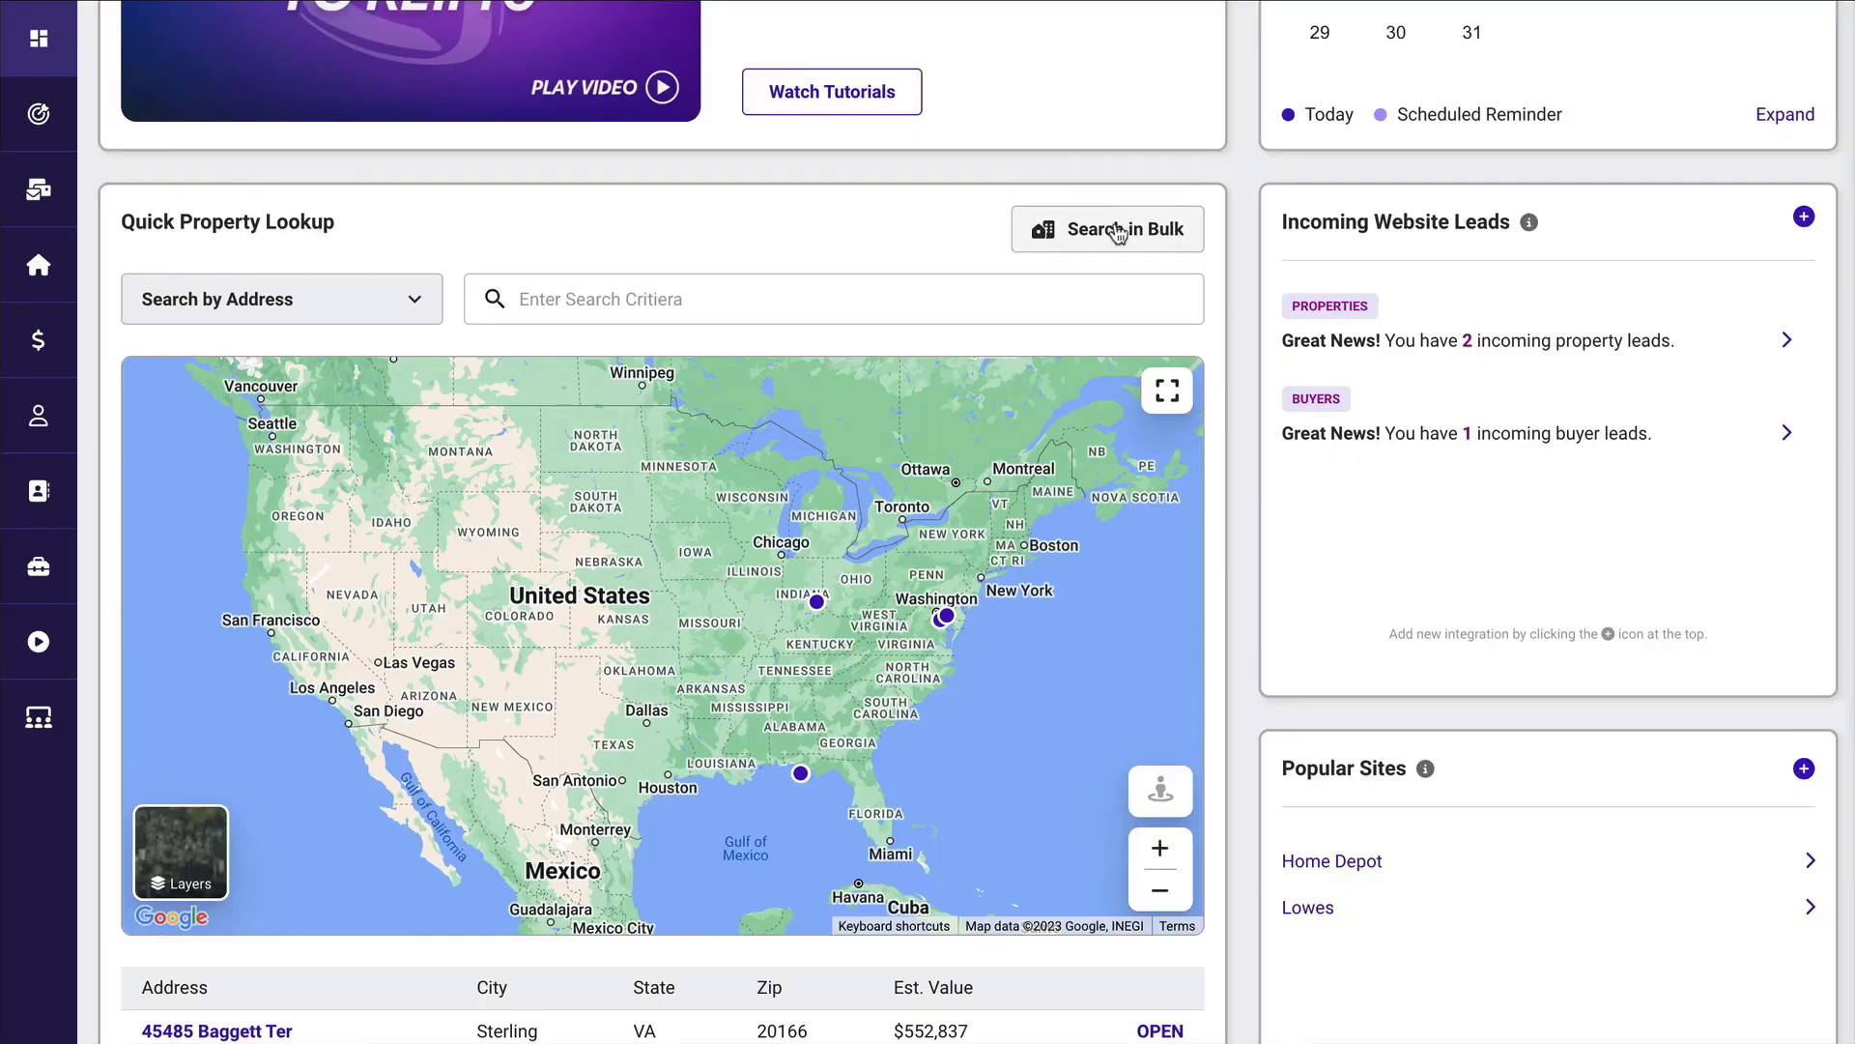
pyautogui.moveTo(96, 136)
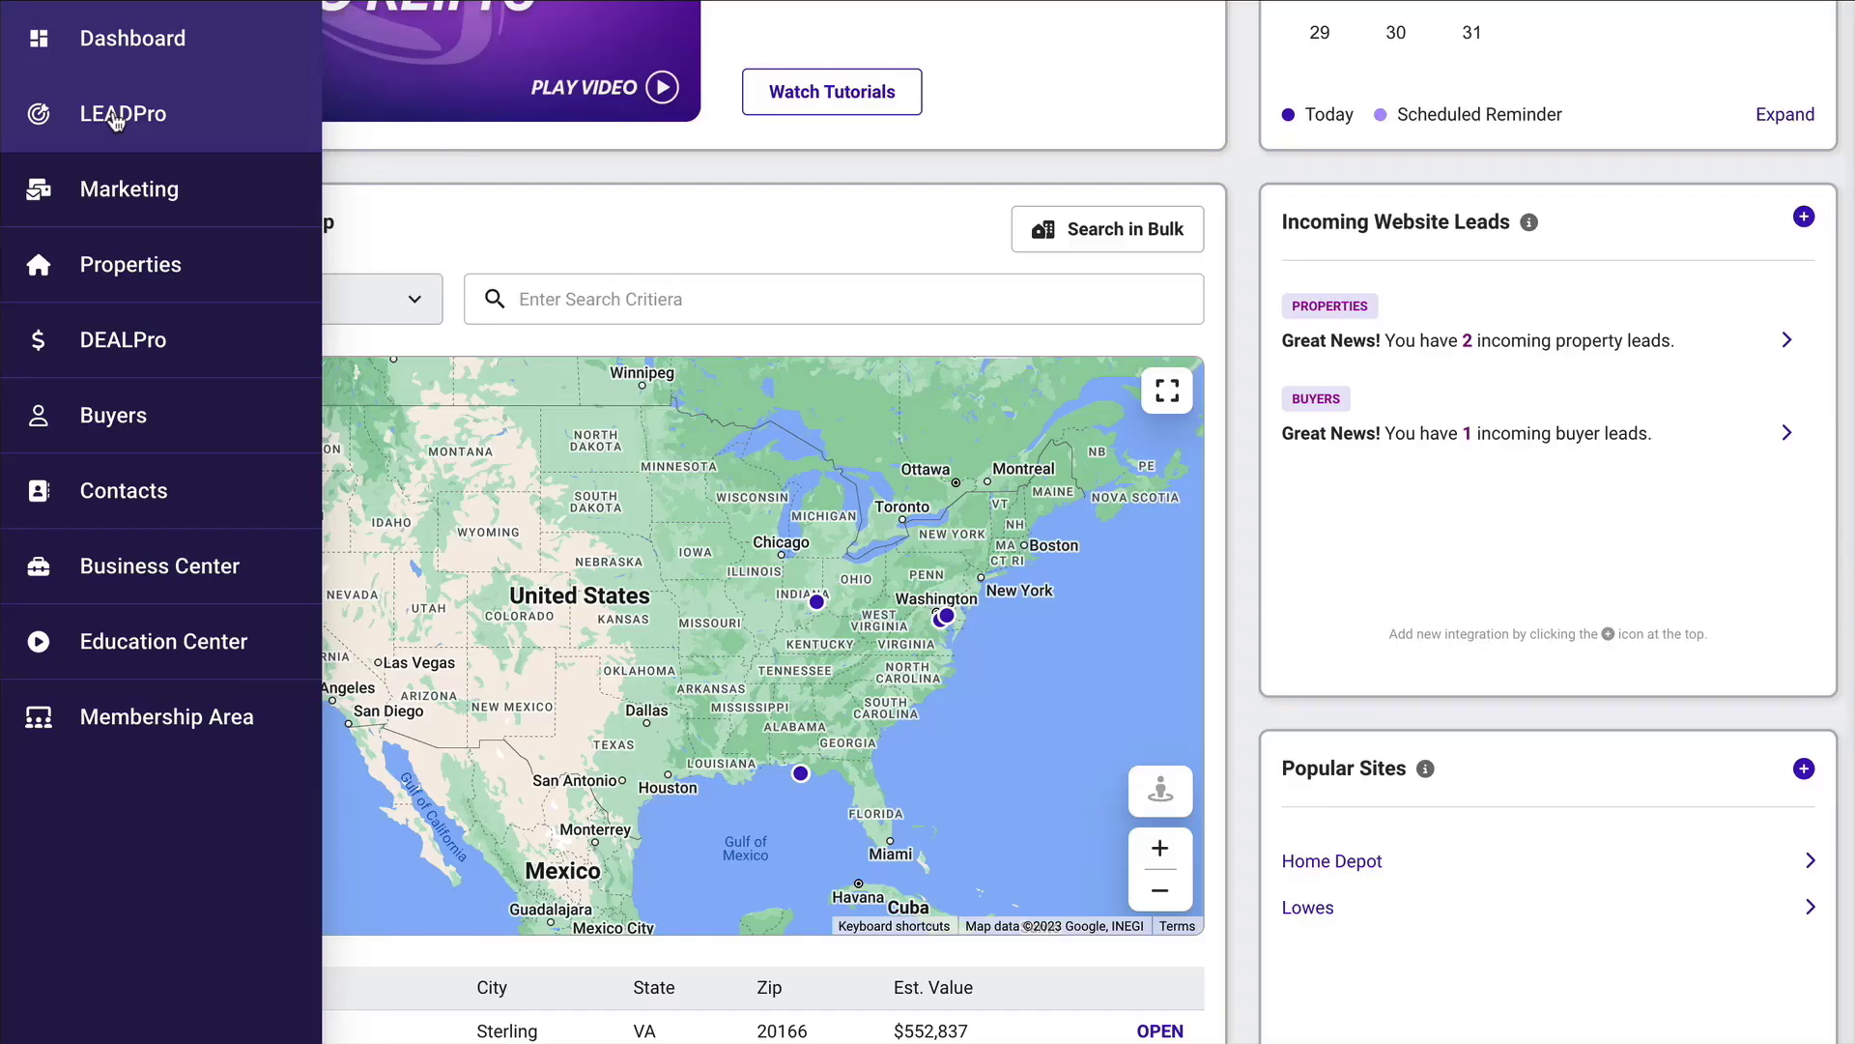
pyautogui.scroll(-7, 841, 290)
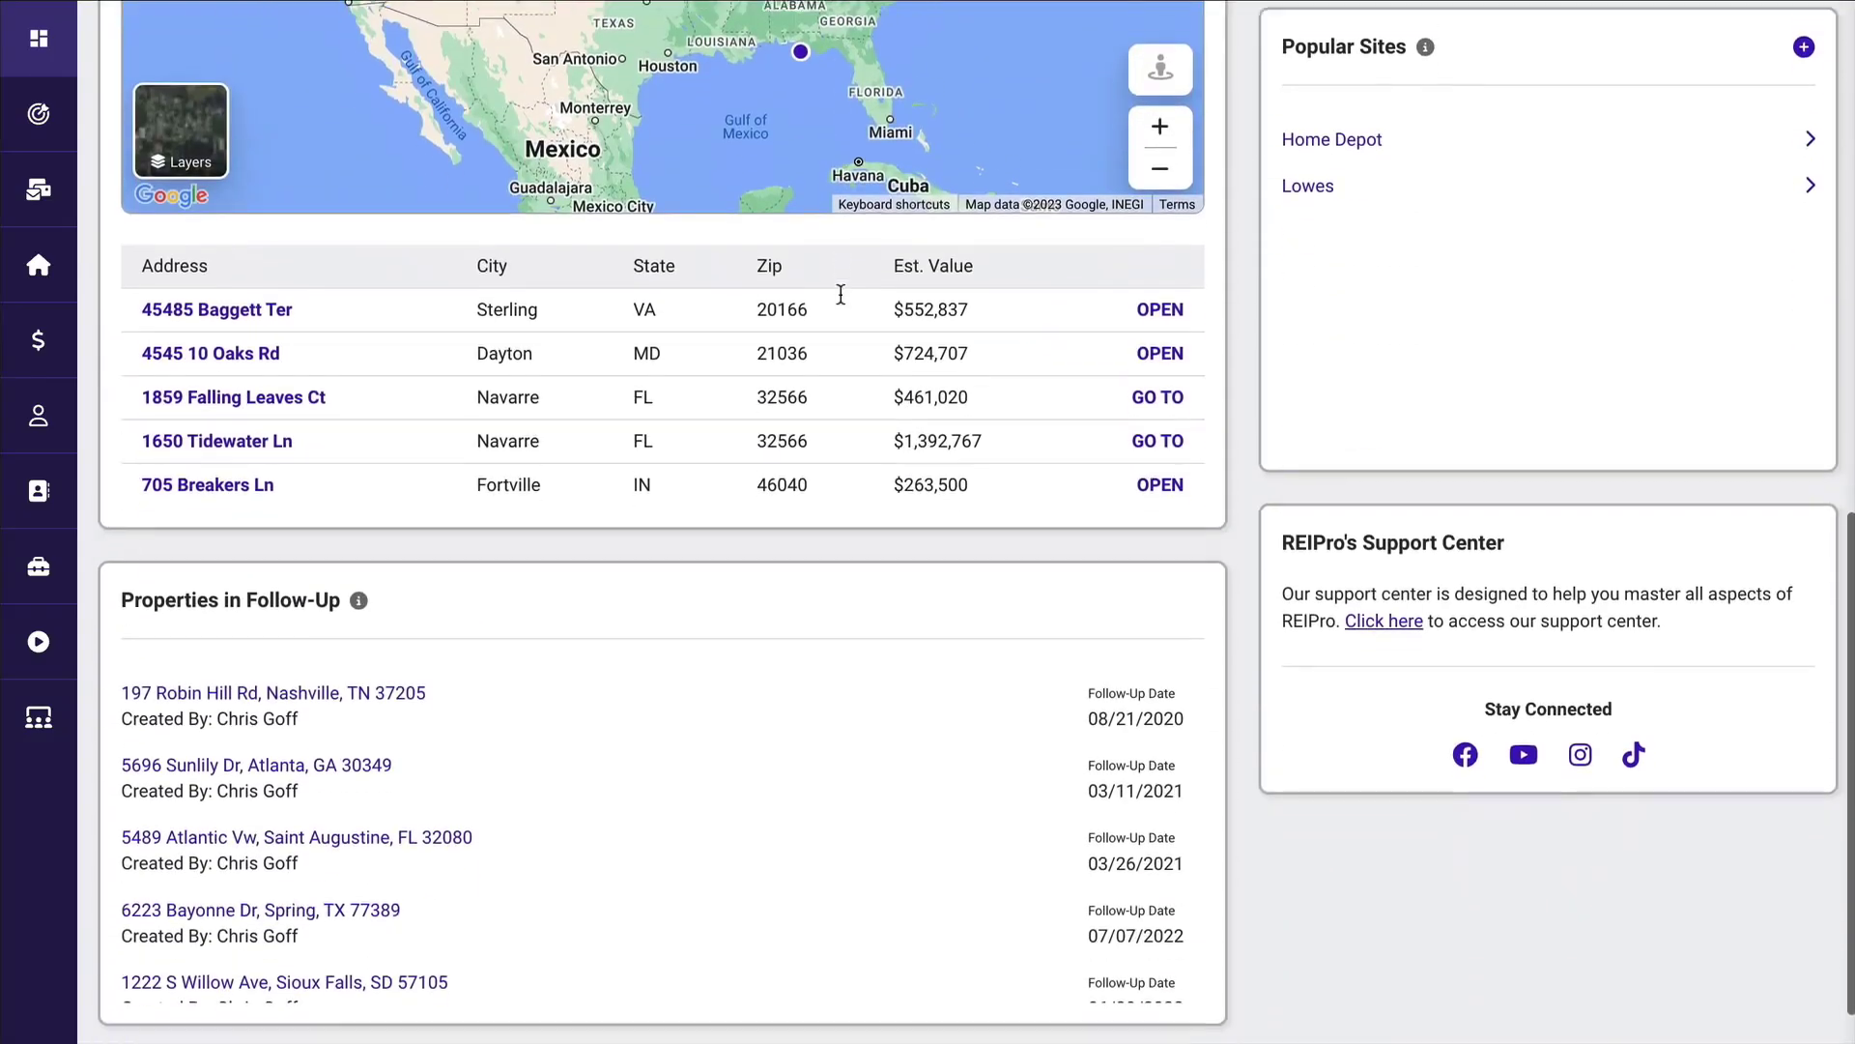
pyautogui.scroll(-3, 840, 293)
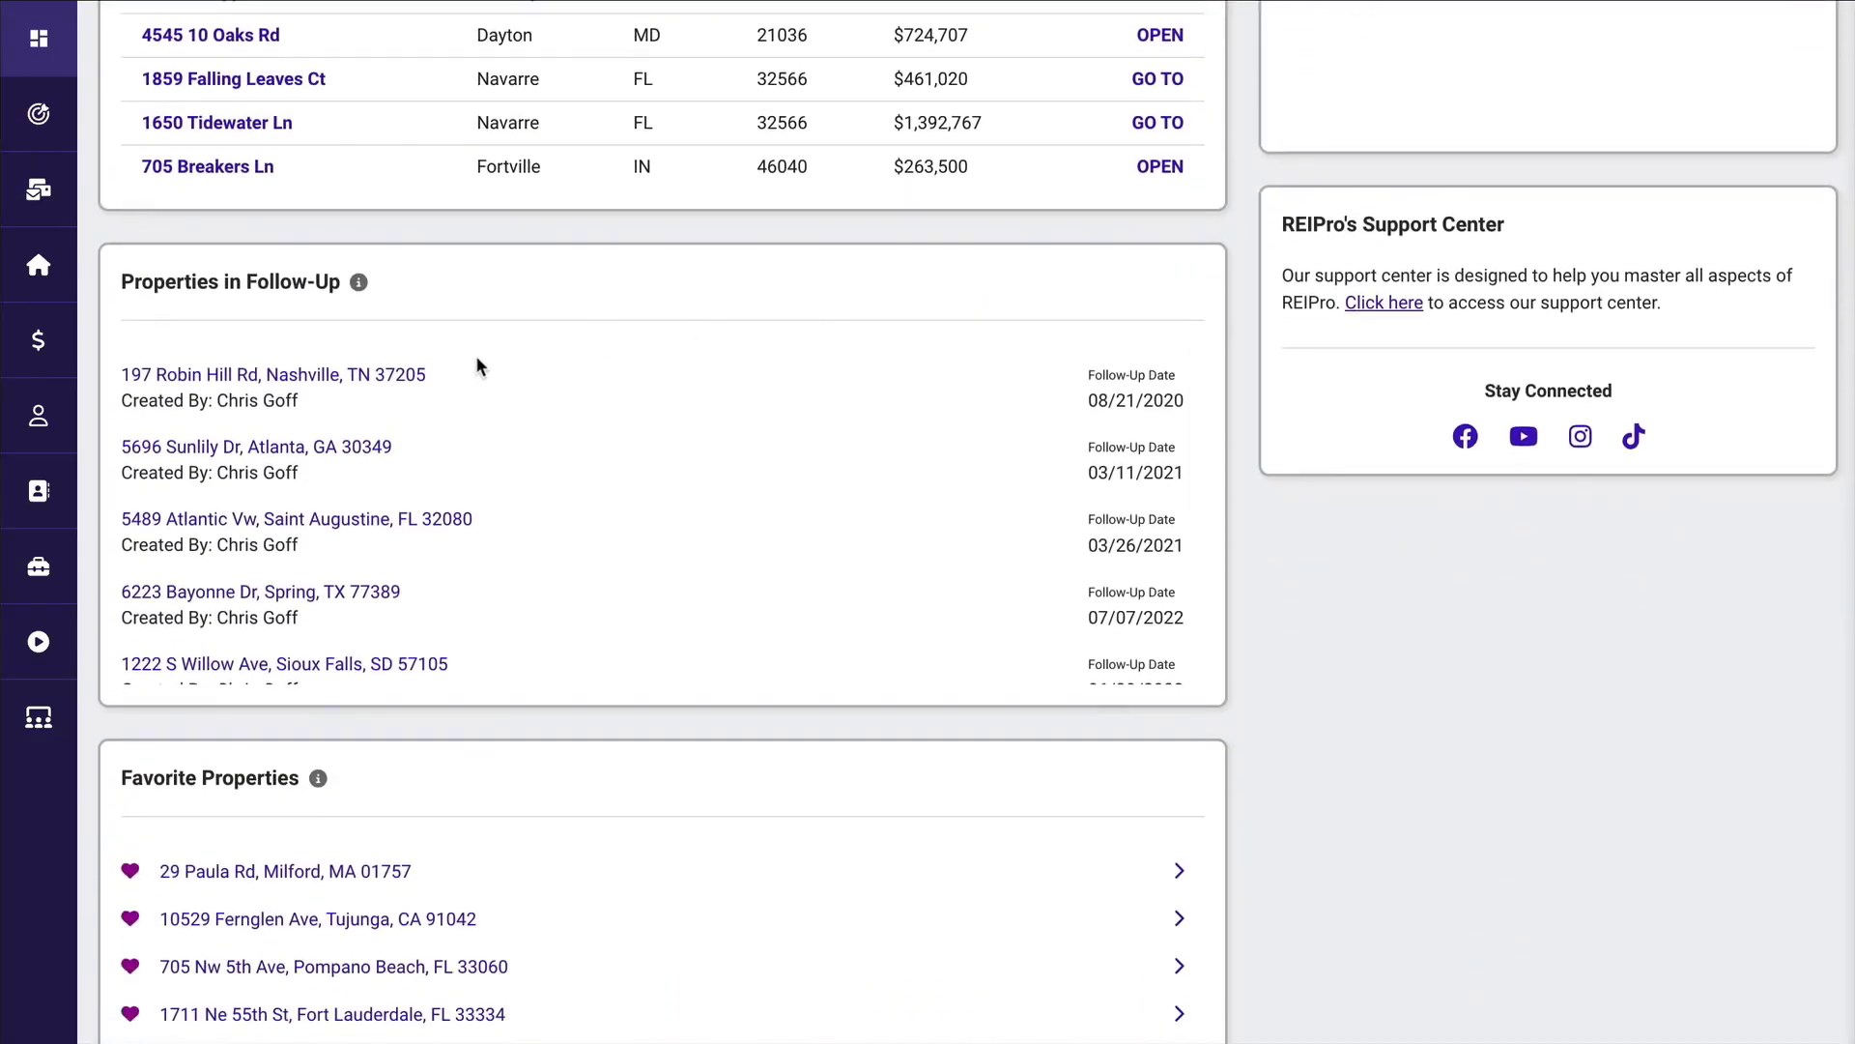
pyautogui.scroll(-2, 475, 355)
pyautogui.scroll(-1, 537, 707)
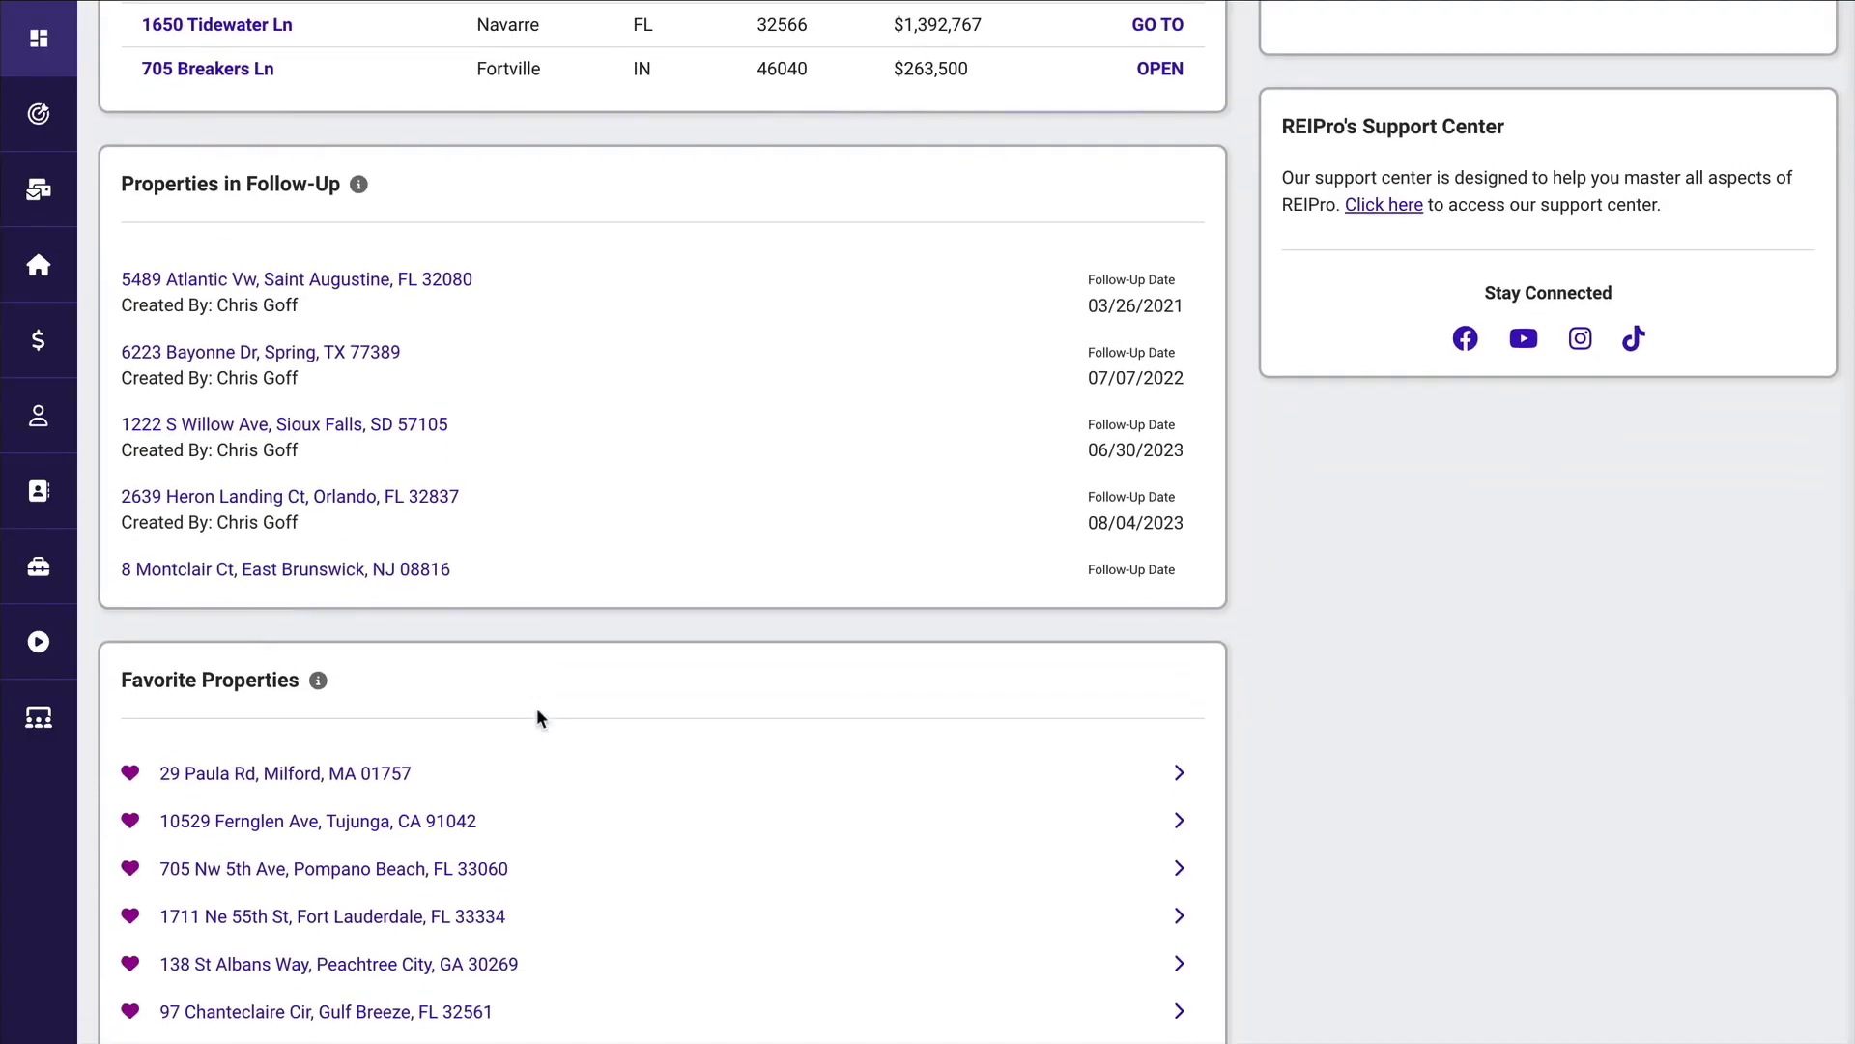
# Expand the calendar, draft an all-day event starting 10/19/2023 with a Text reminder, and discard it.
pyautogui.scroll(15, 536, 707)
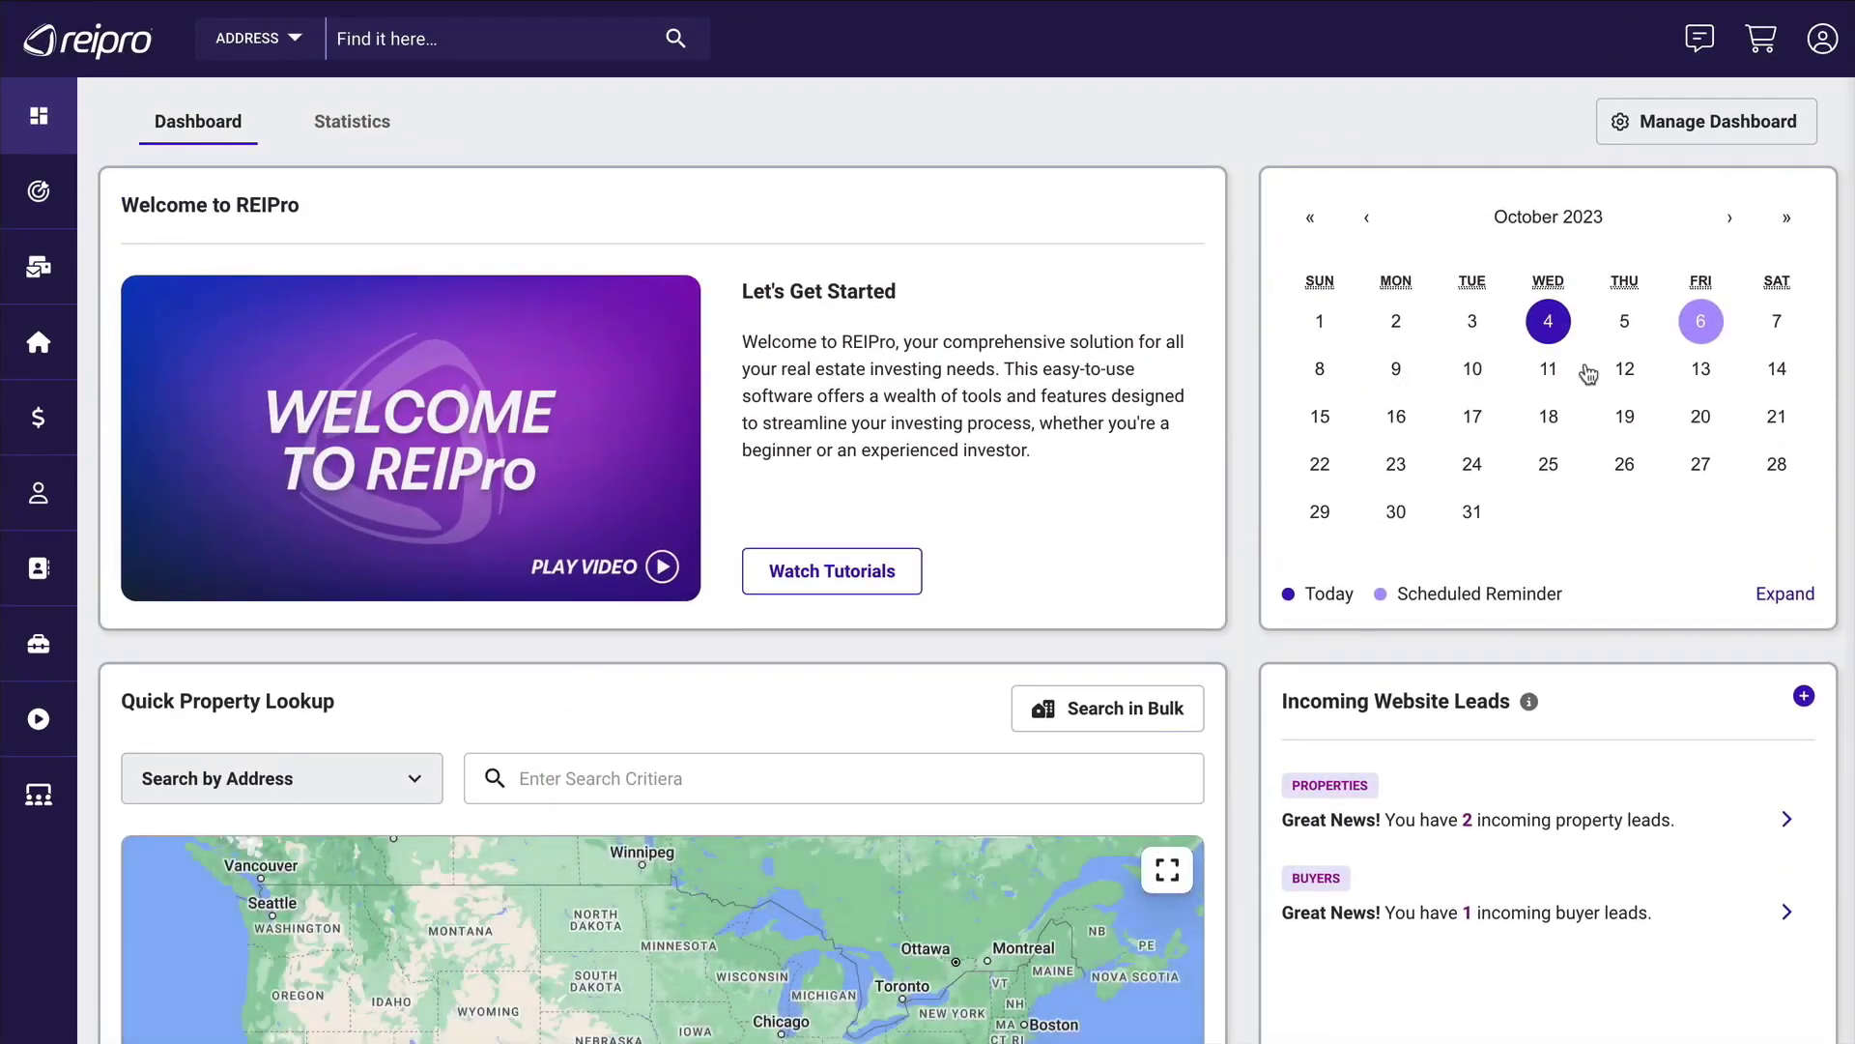
pyautogui.click(1778, 594)
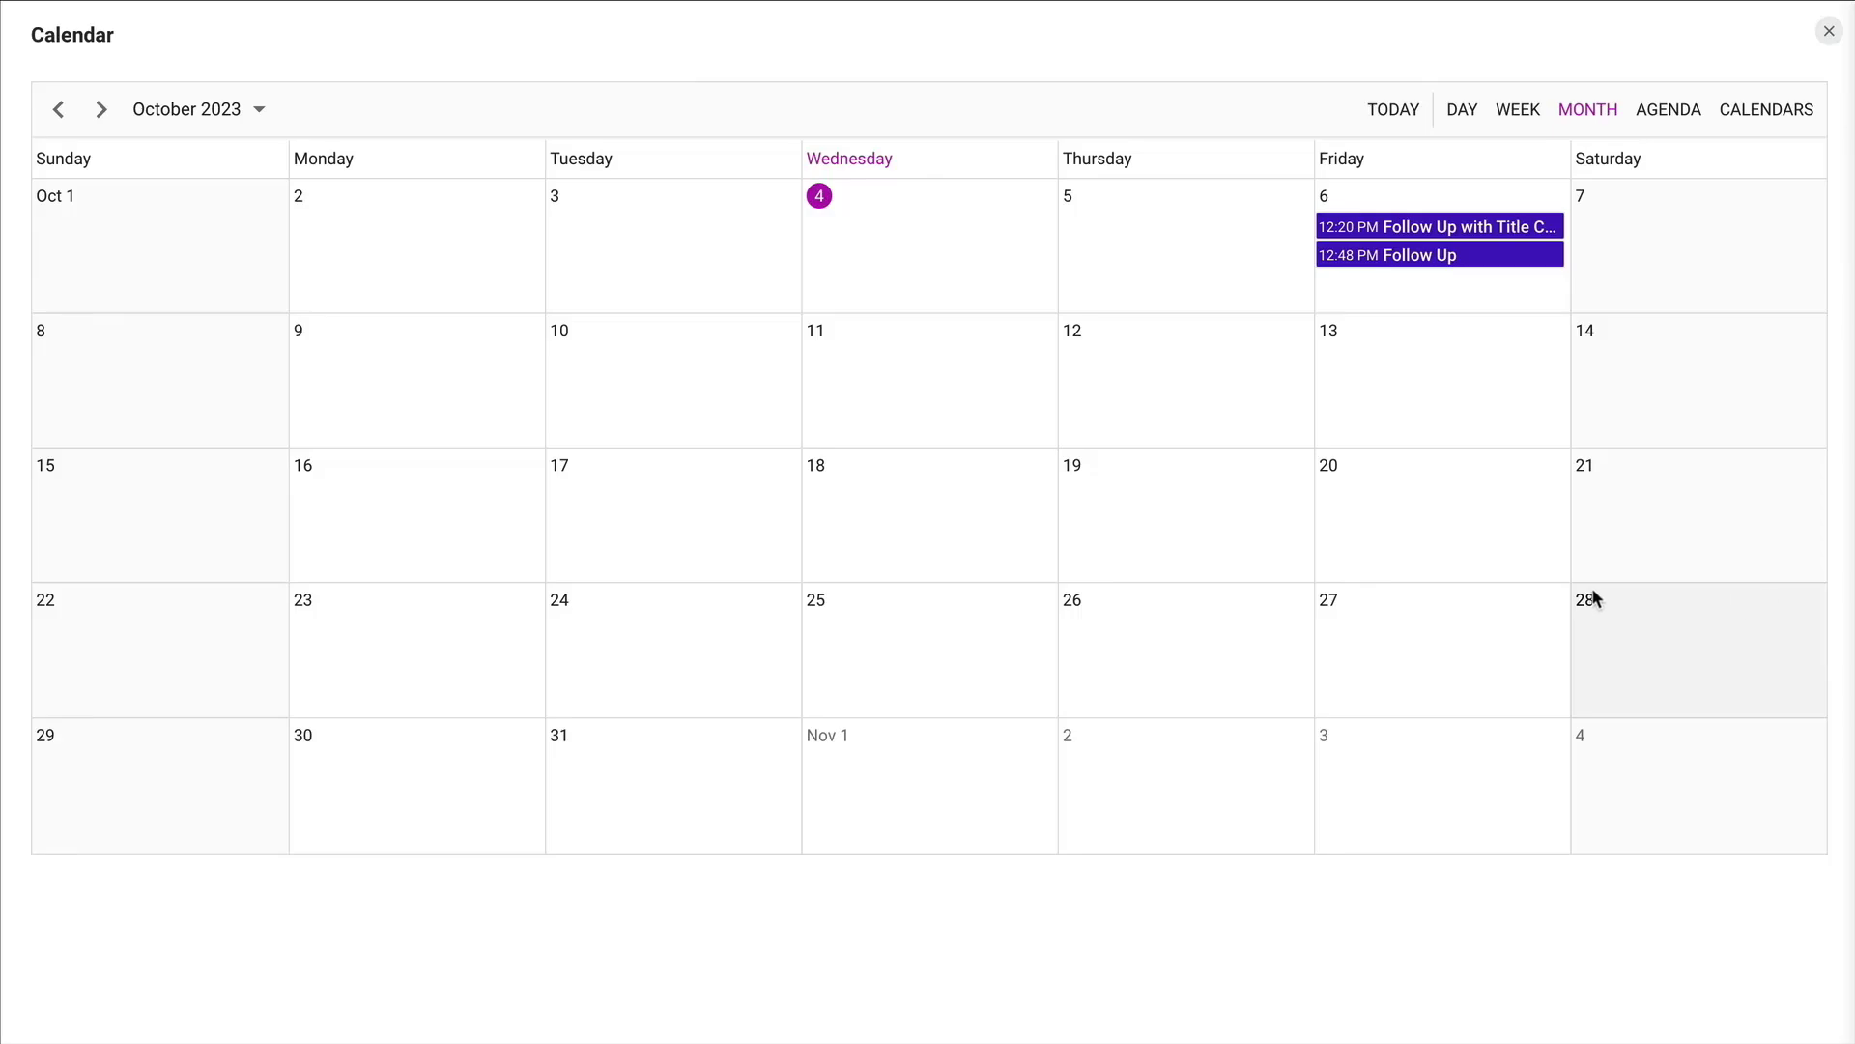
pyautogui.click(1130, 495)
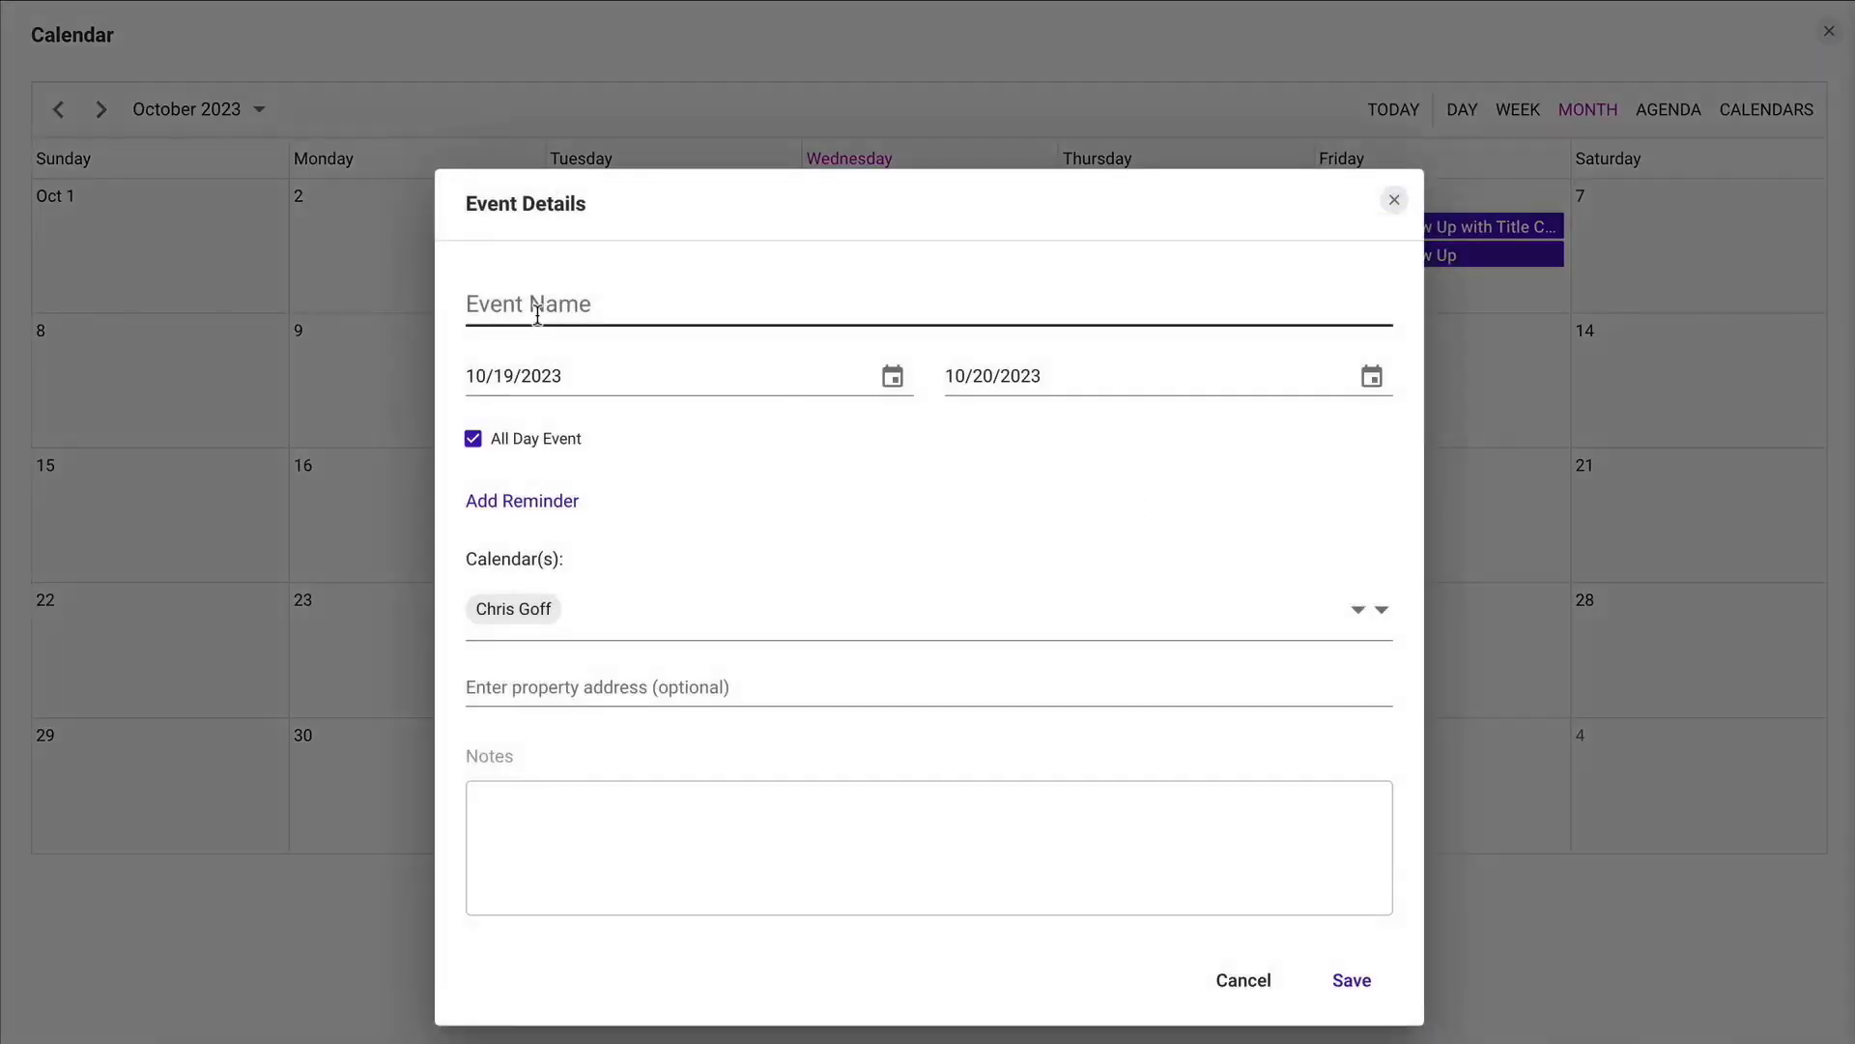
pyautogui.click(527, 501)
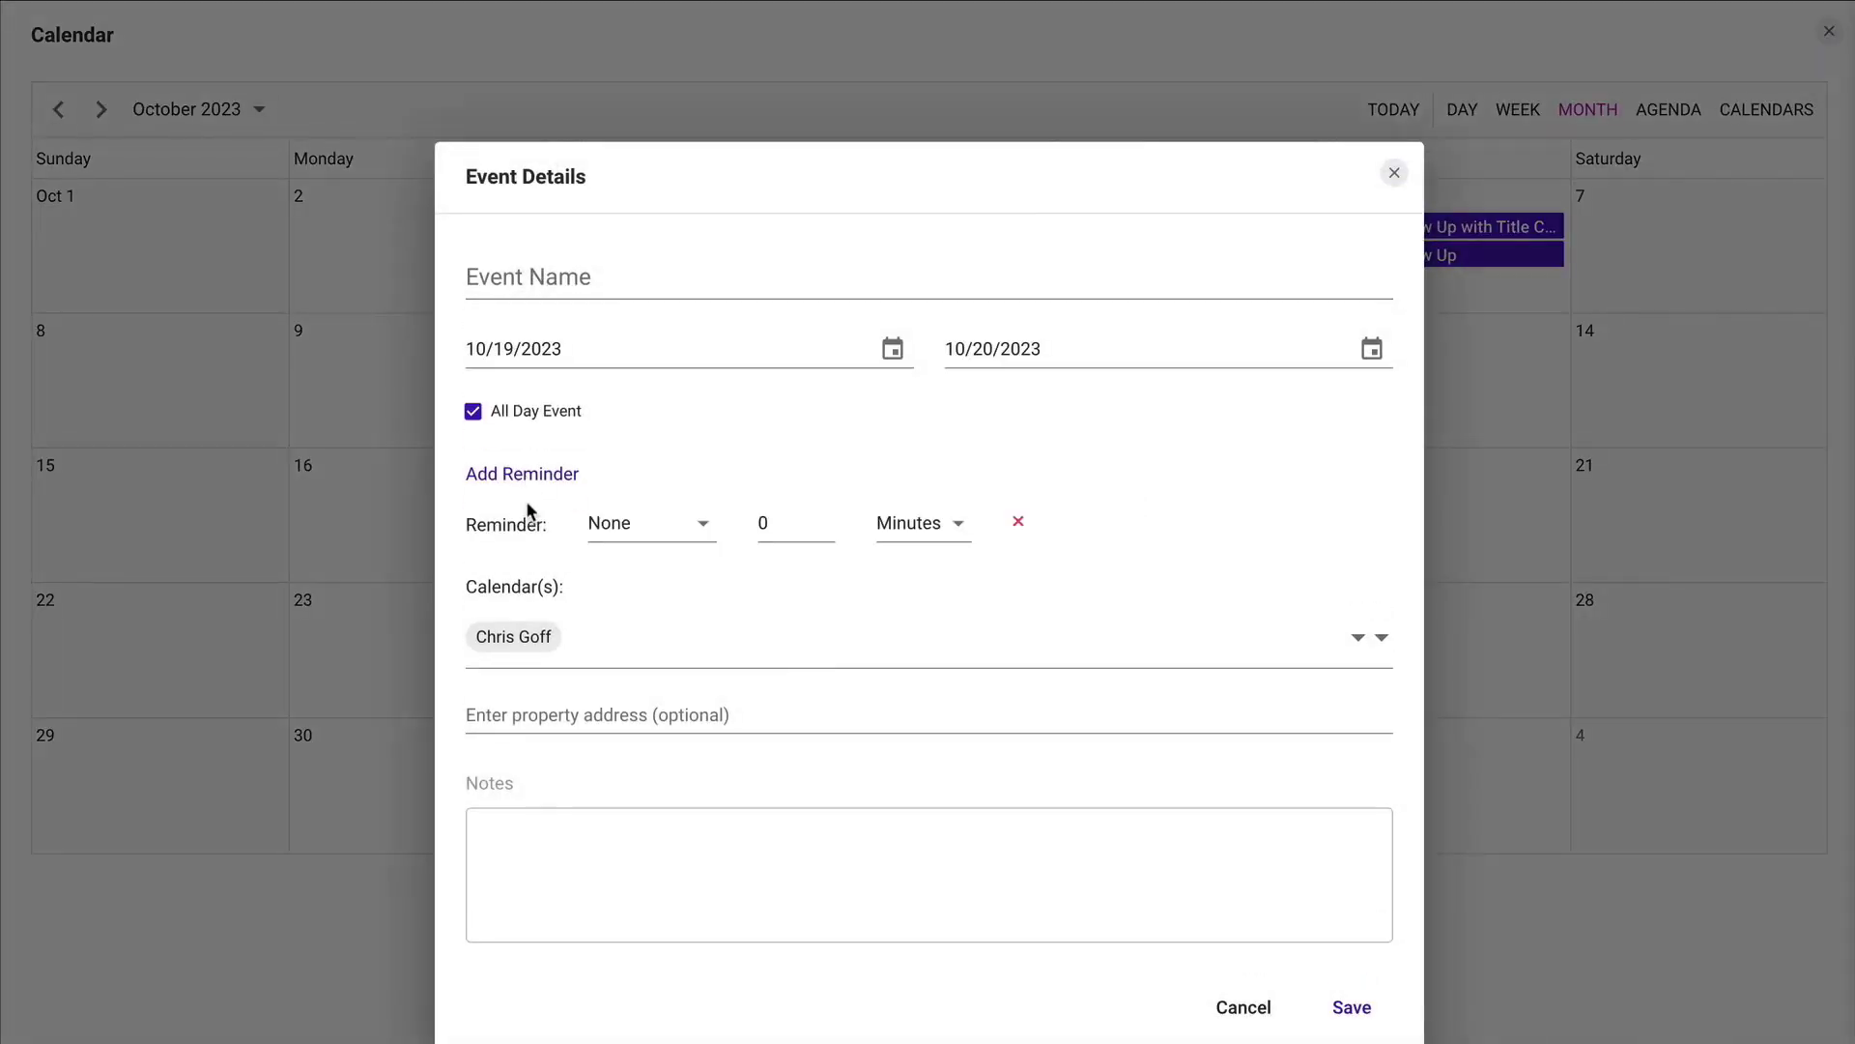
pyautogui.click(684, 528)
pyautogui.click(636, 609)
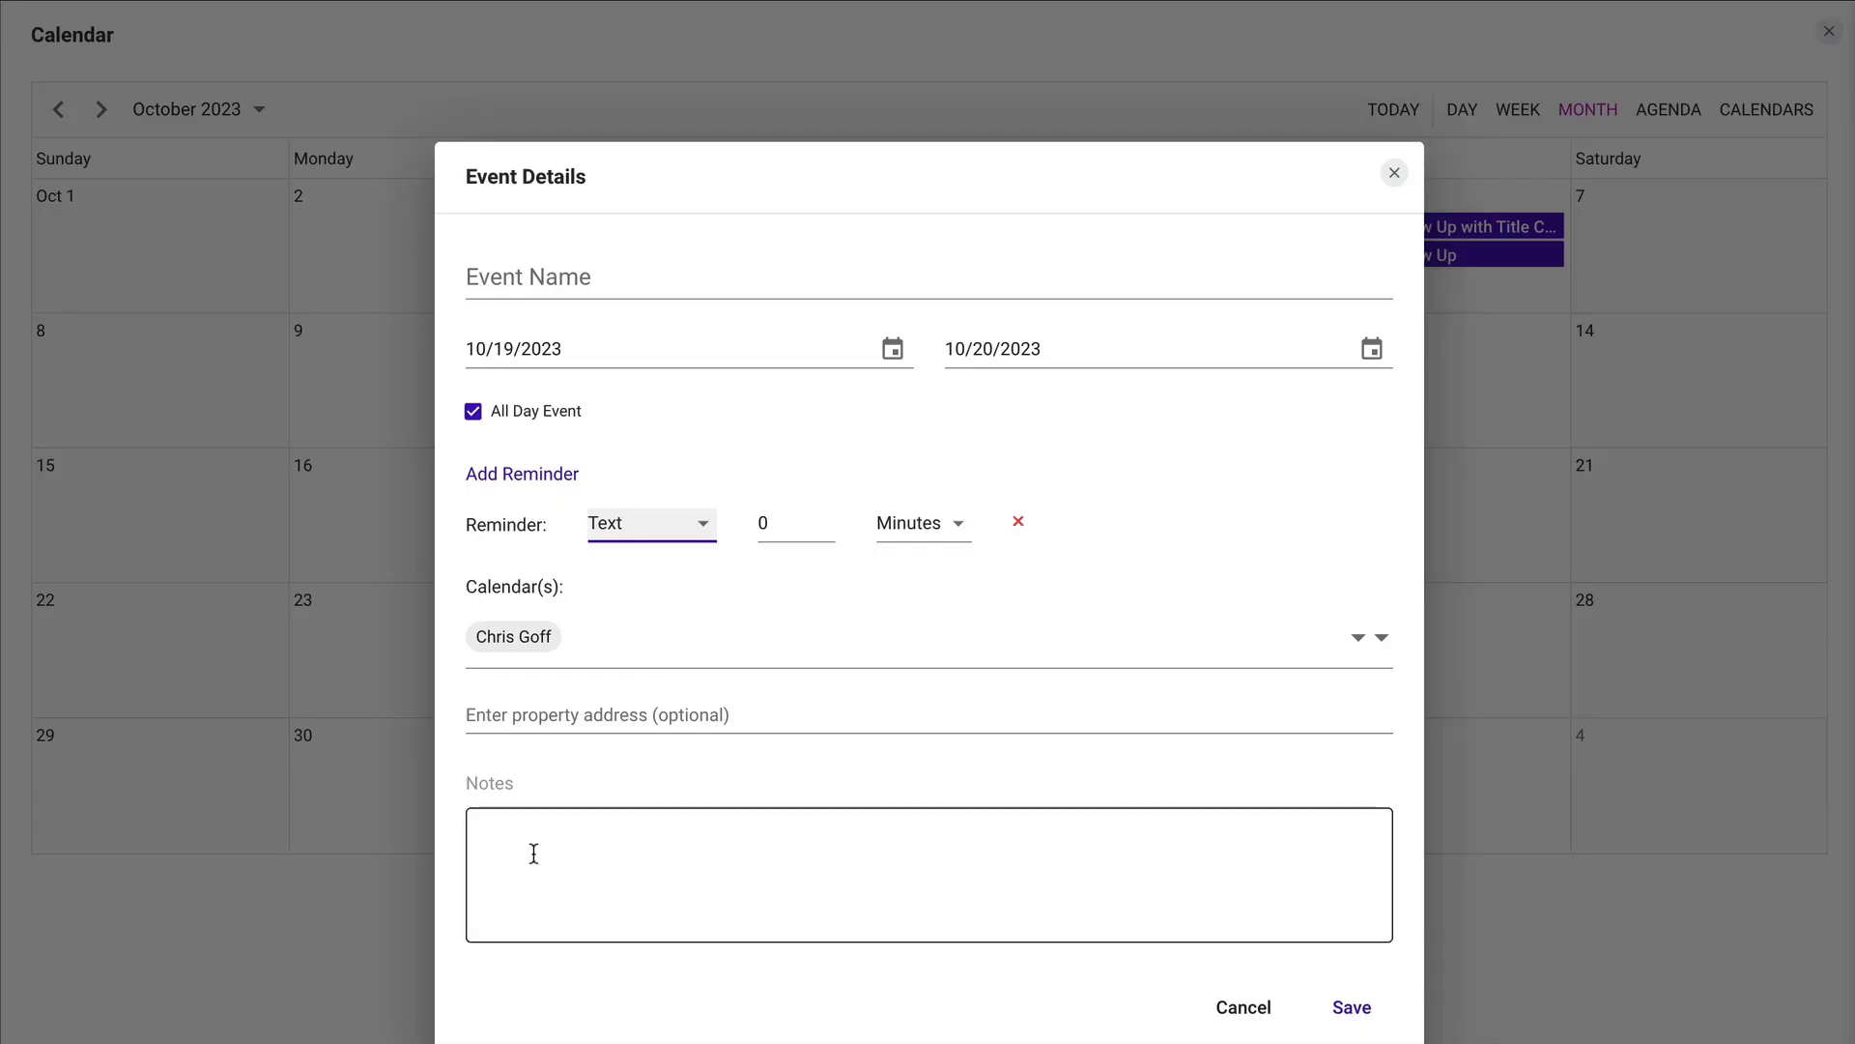
pyautogui.click(1394, 173)
pyautogui.click(1829, 36)
# Review the Incoming Website Leads and Support Center sections, and view the Popular Sites manager without changing any site.
pyautogui.scroll(-4, 1607, 468)
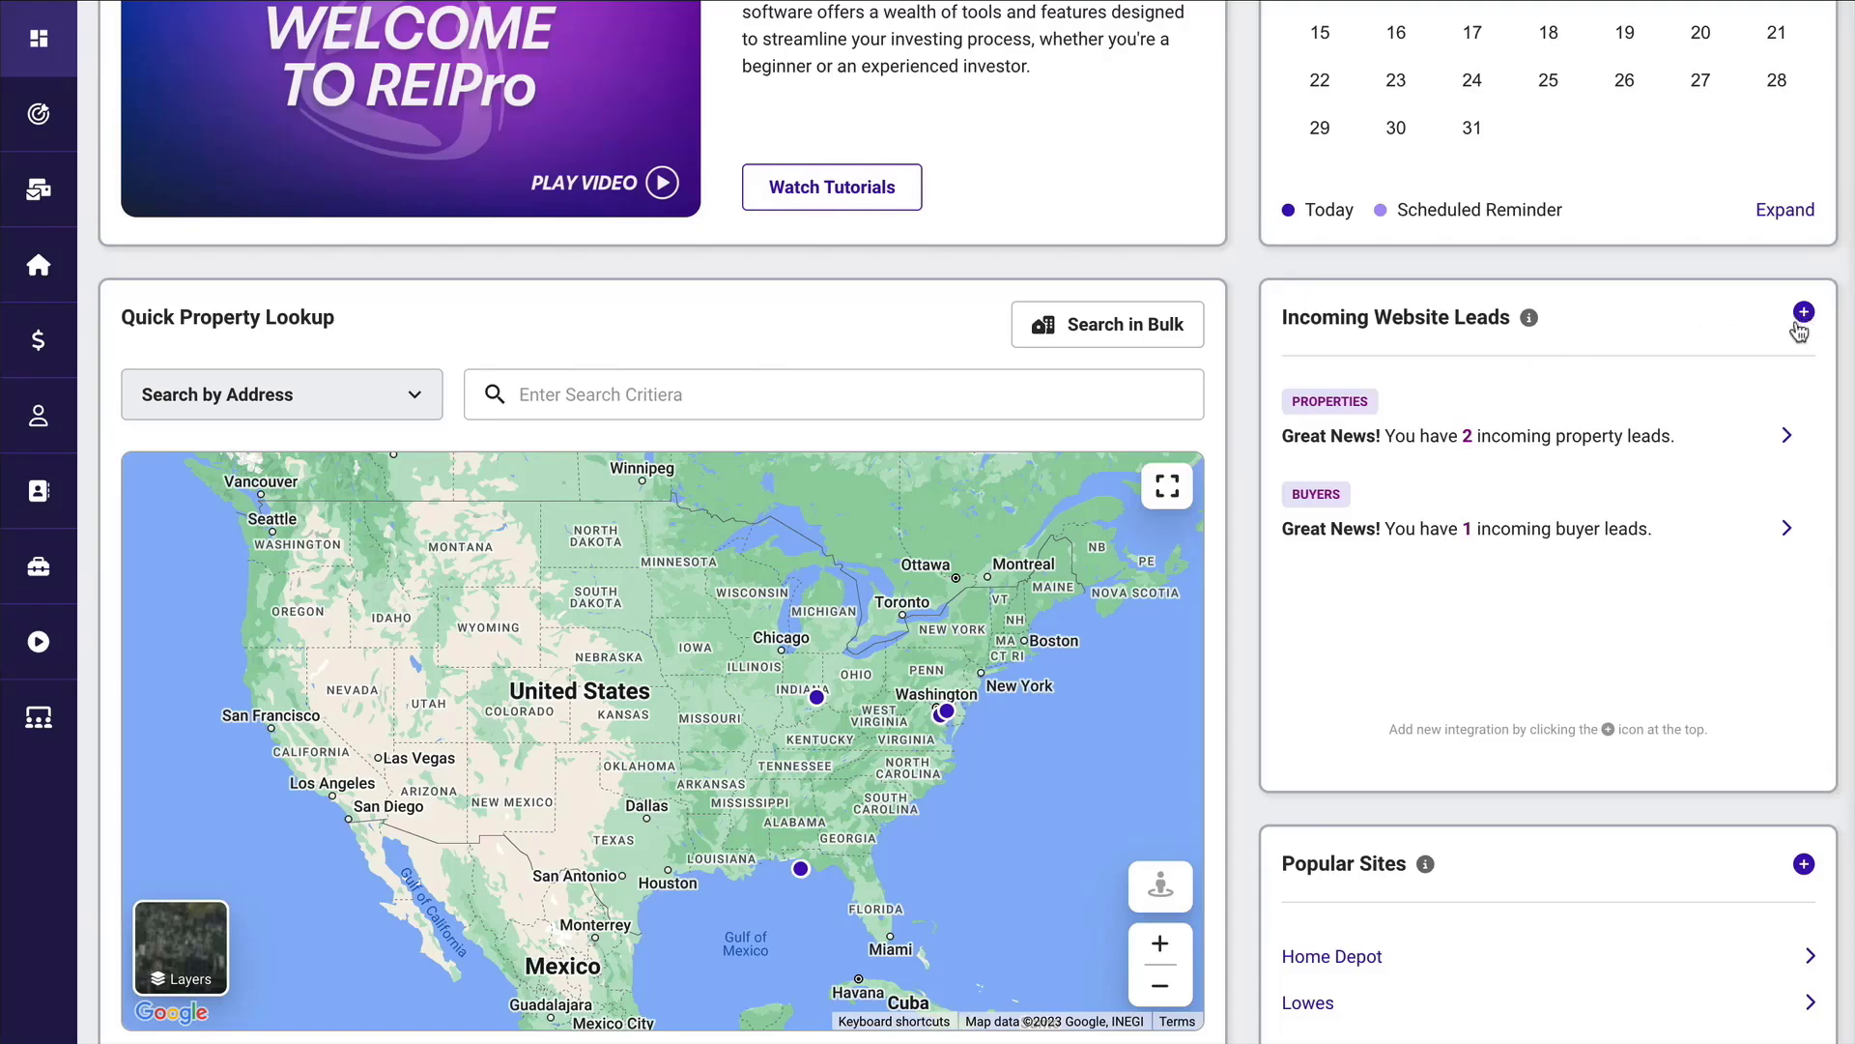
pyautogui.scroll(-5, 1799, 332)
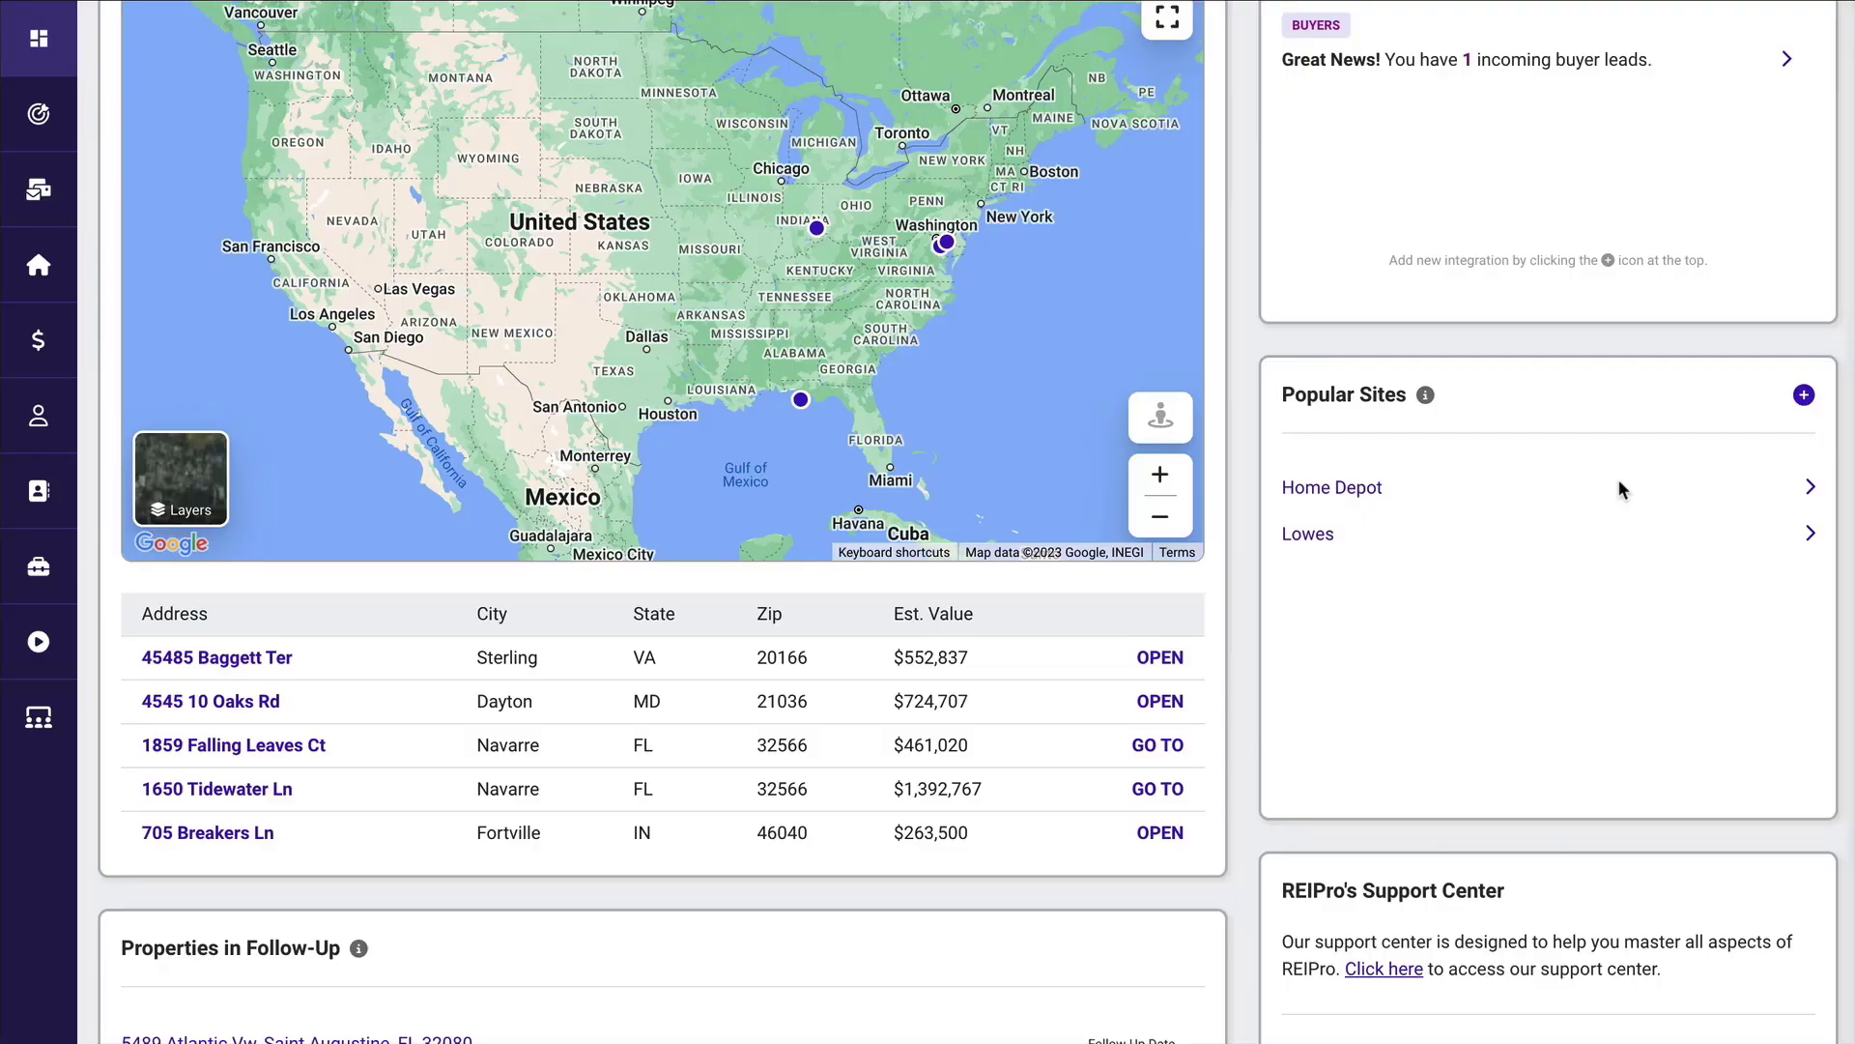
pyautogui.click(1803, 395)
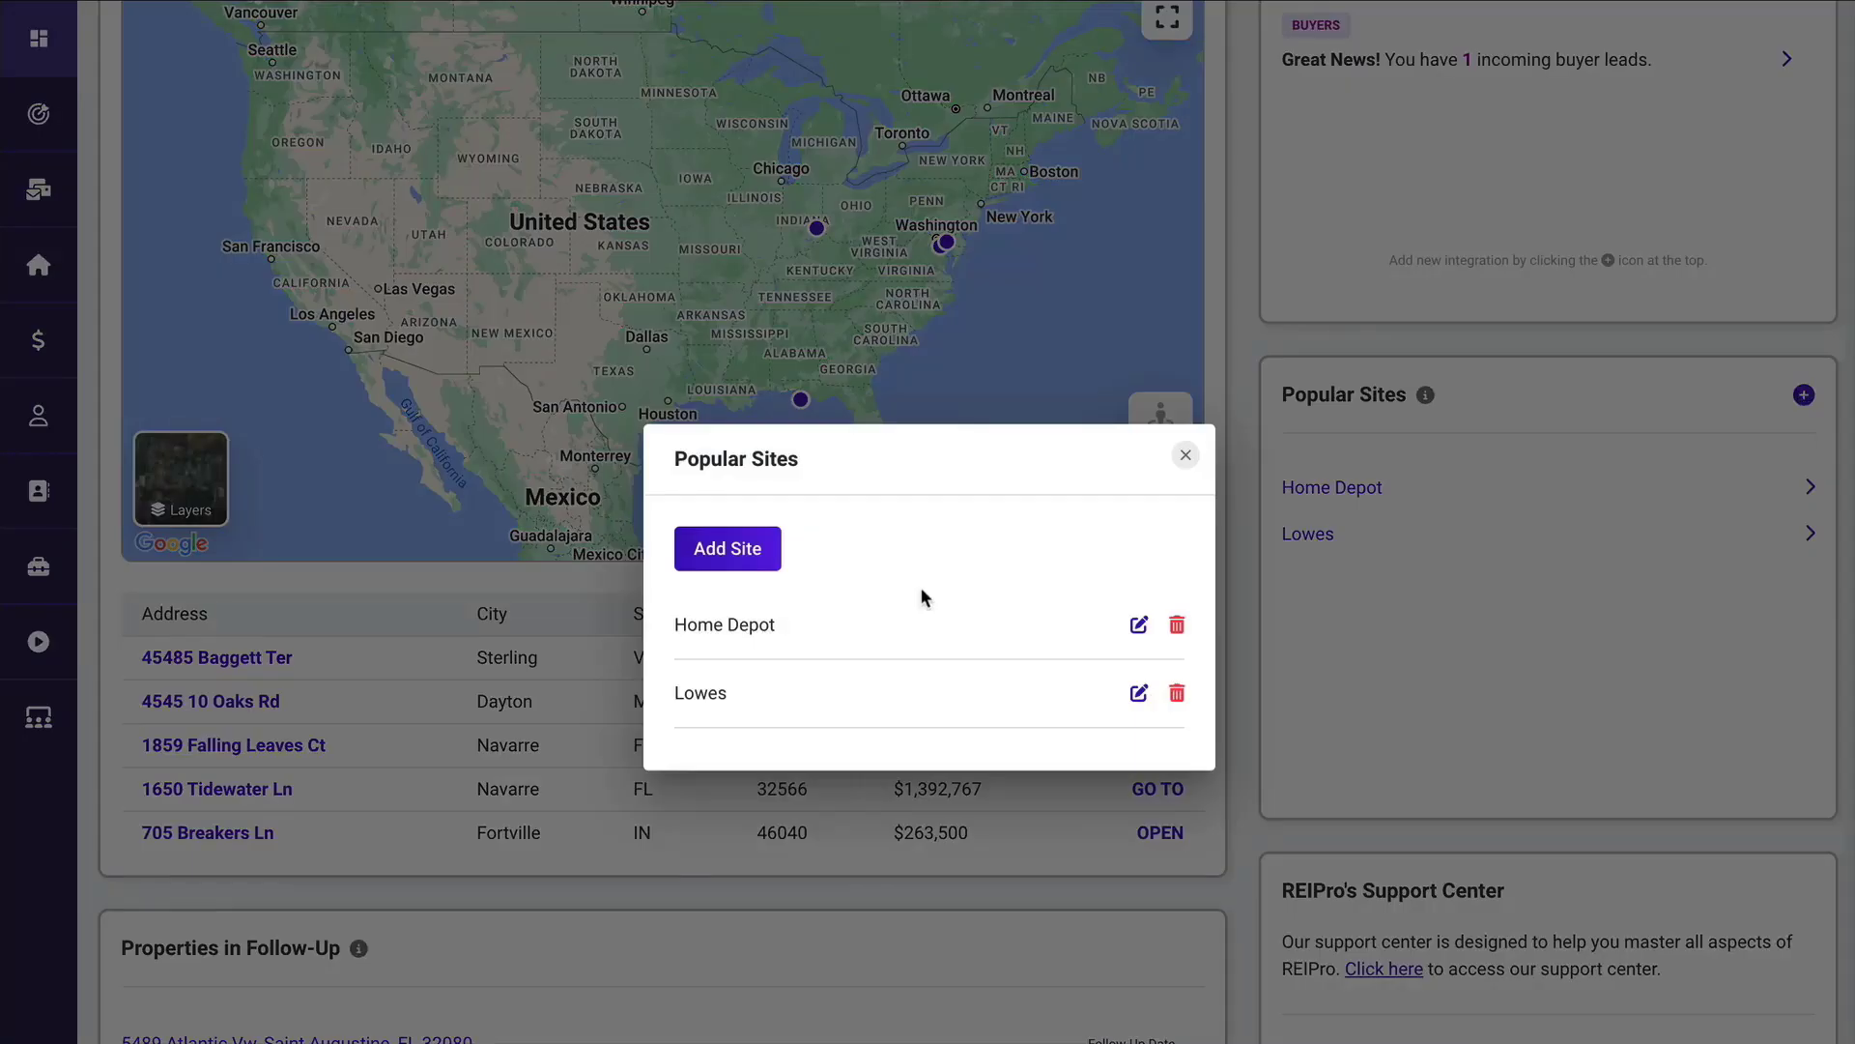
pyautogui.click(1438, 572)
pyautogui.scroll(-3, 1438, 575)
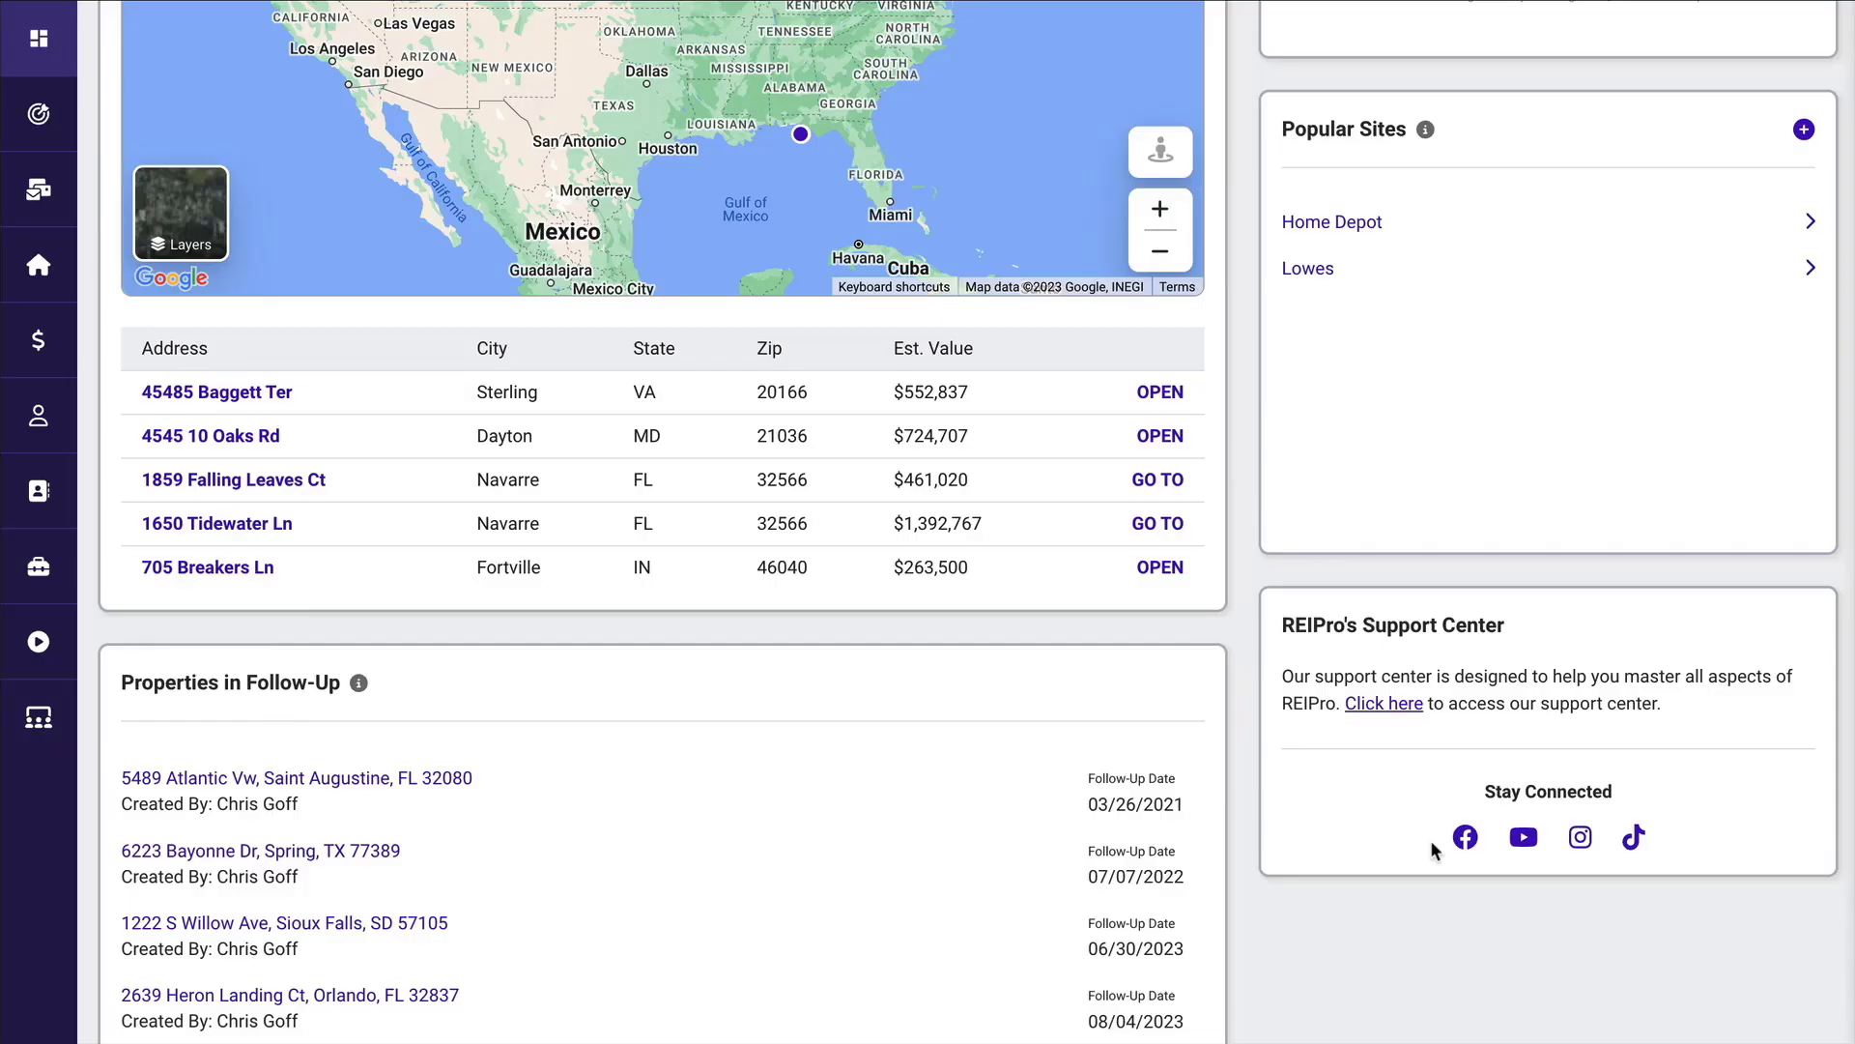
# Hide the Welcome section in the dashboard options and move Favorite Properties above Properties In Follow-Up.
pyautogui.scroll(10, 1432, 849)
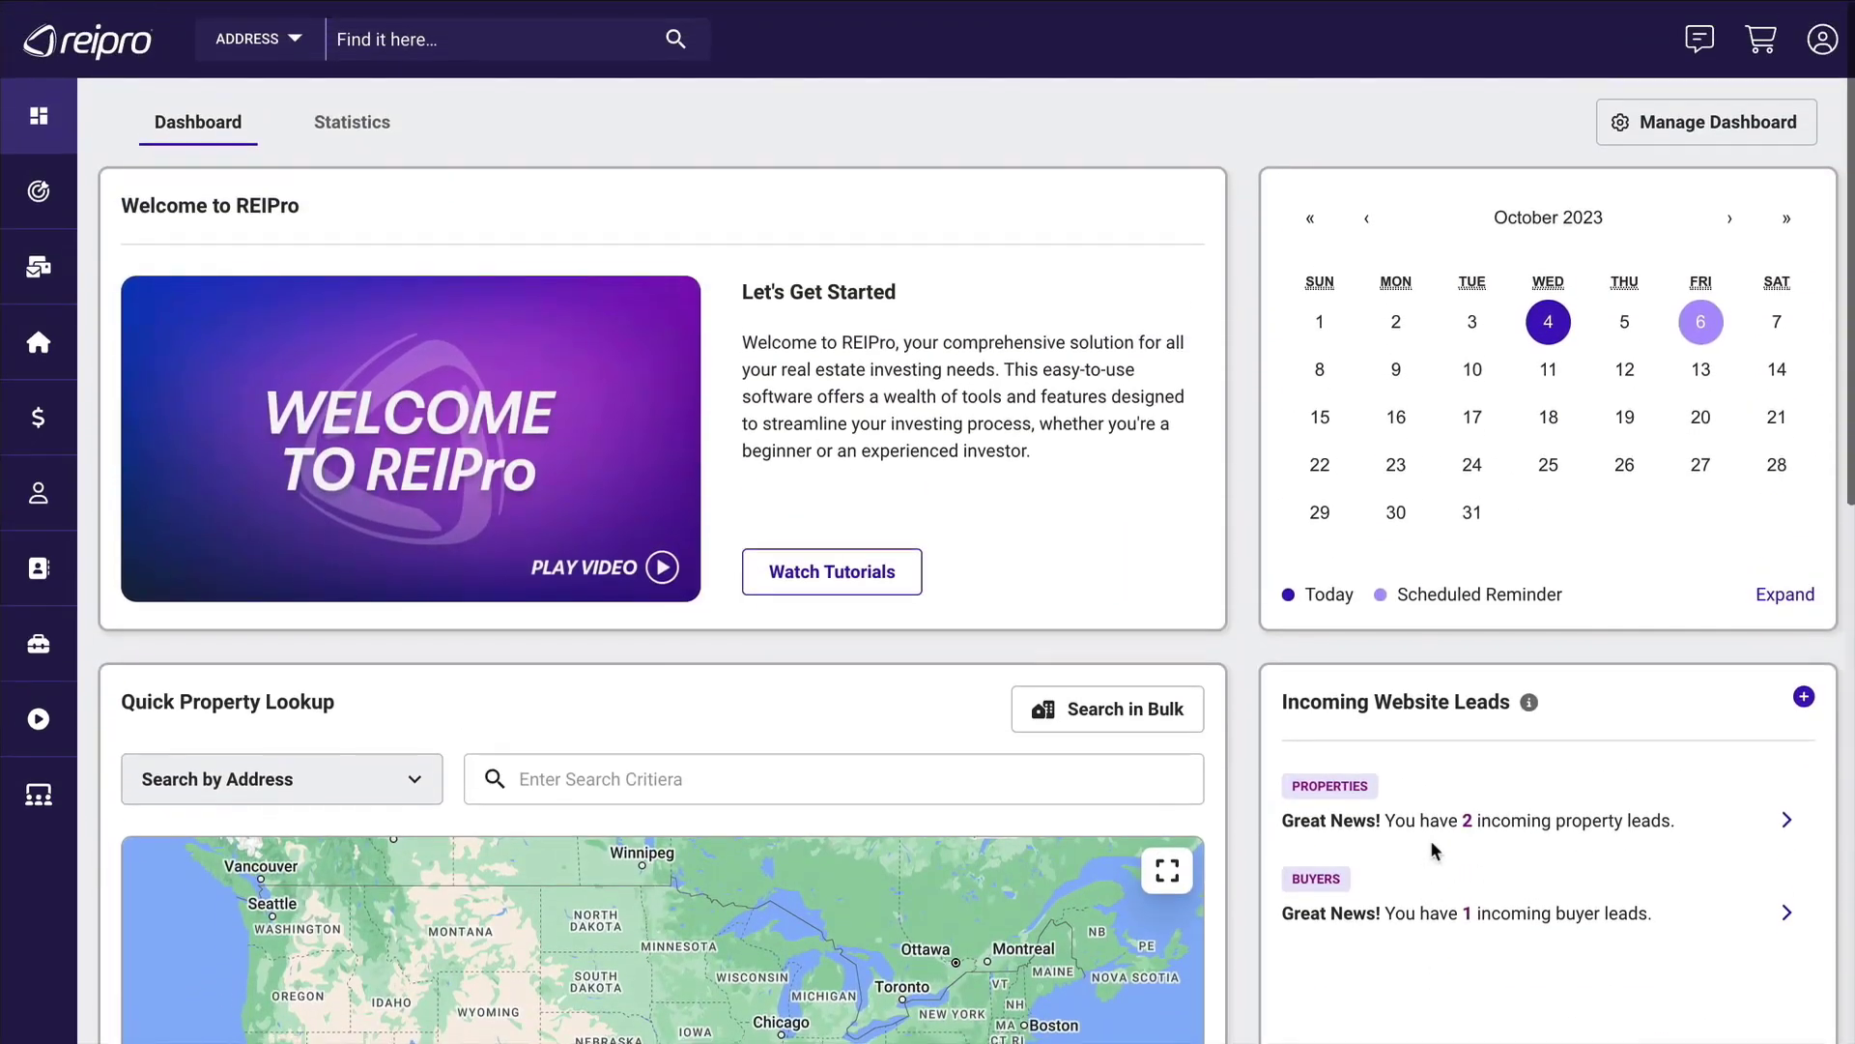
pyautogui.click(1691, 126)
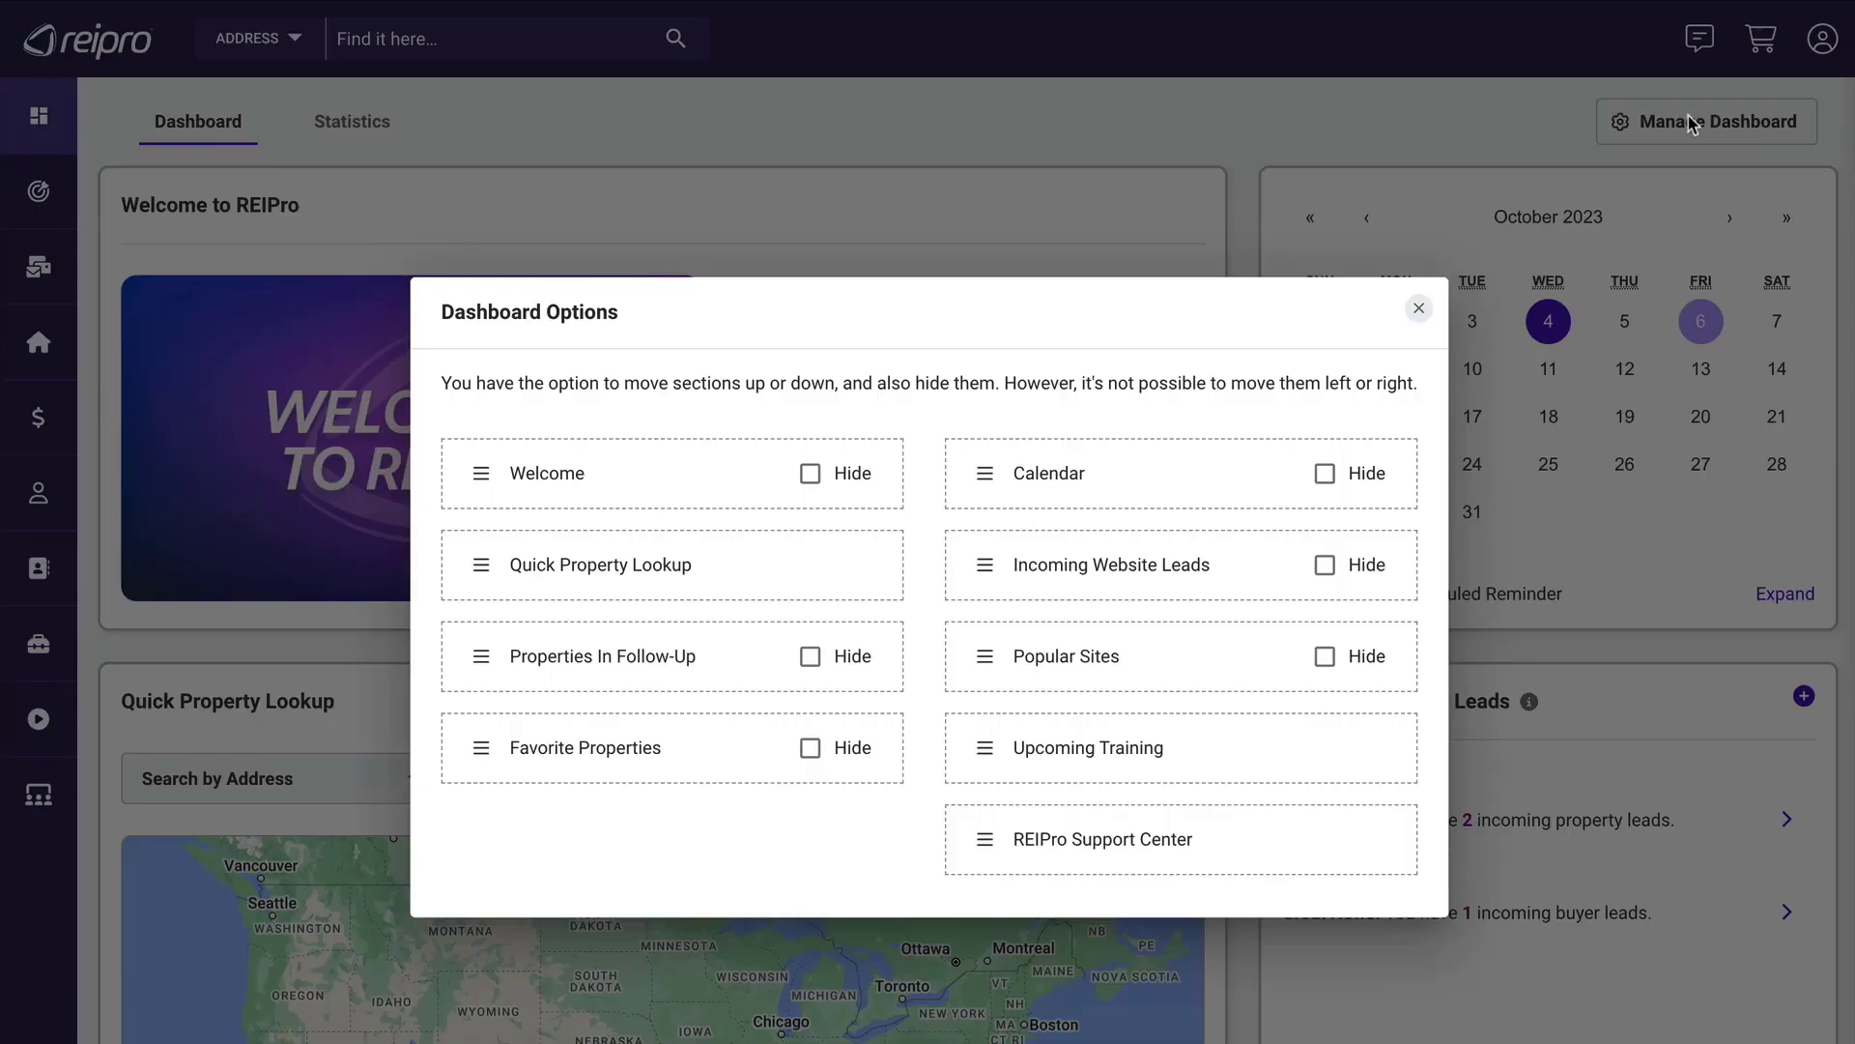
pyautogui.click(810, 480)
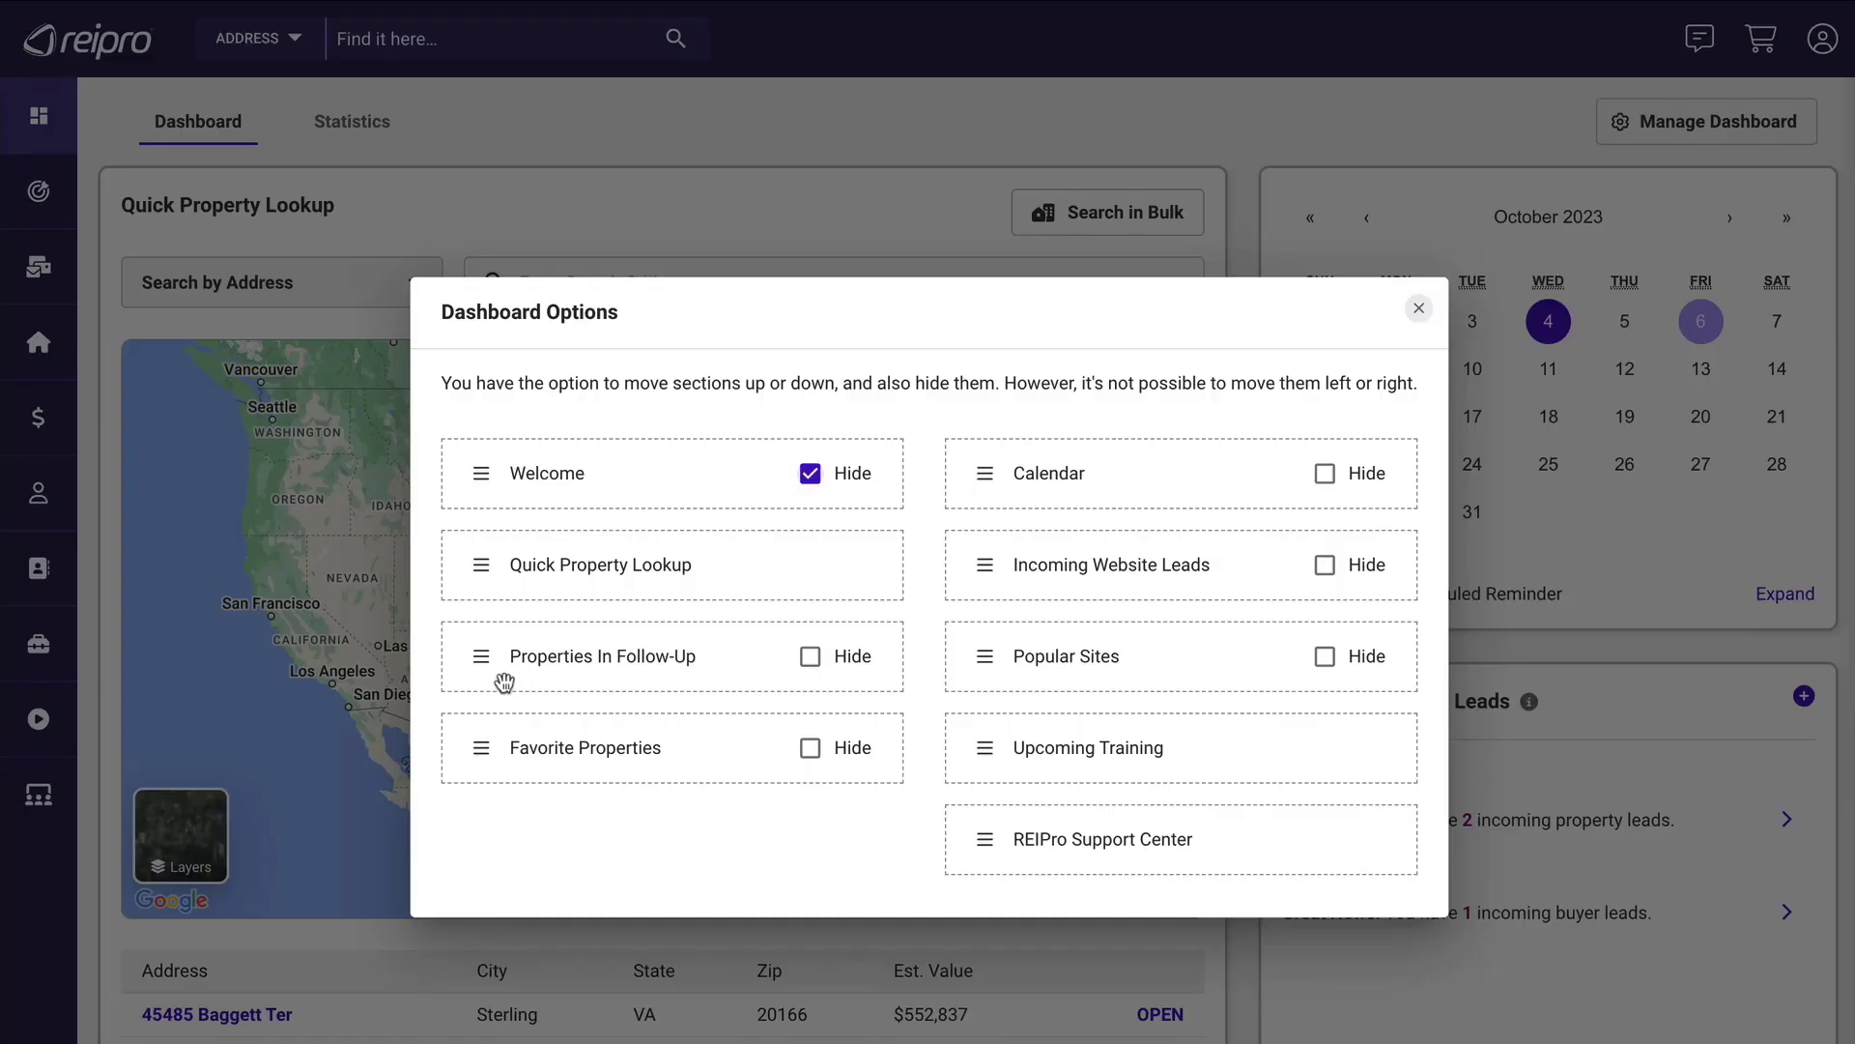
pyautogui.moveTo(480, 747); pyautogui.dragTo(480, 649)
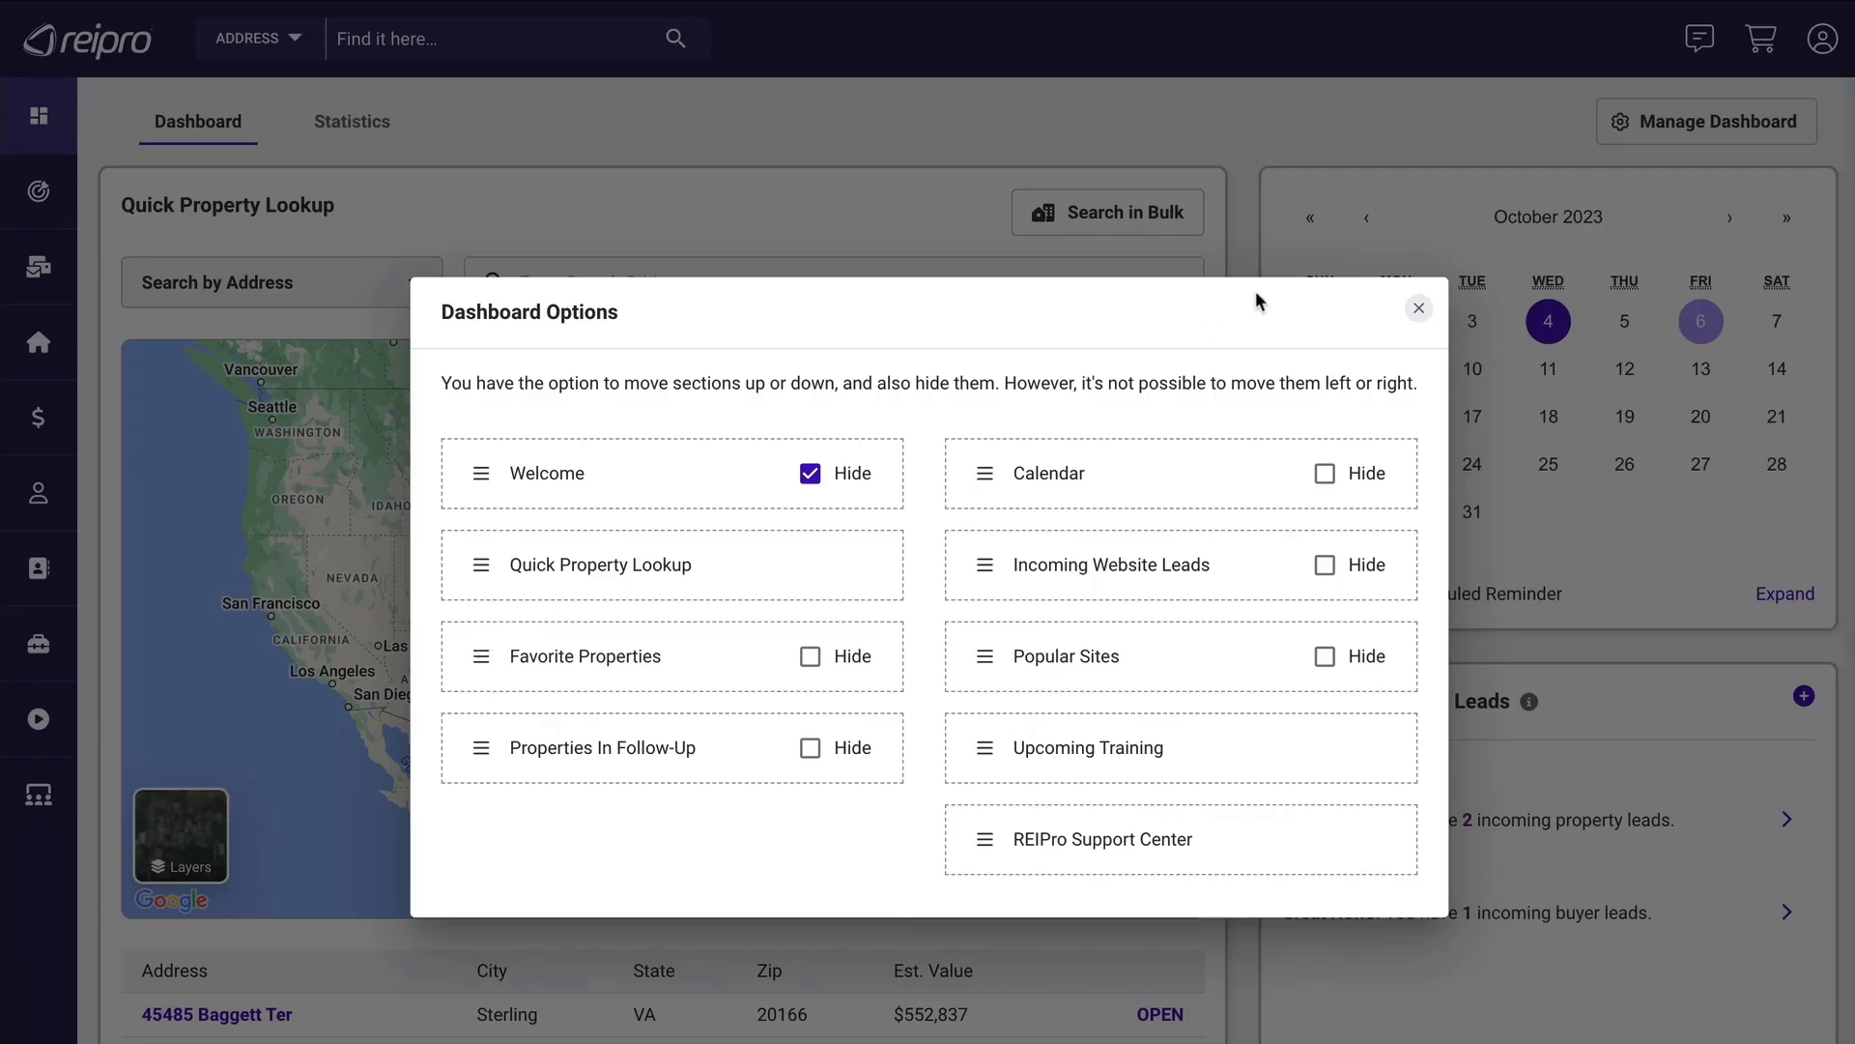
pyautogui.click(1418, 307)
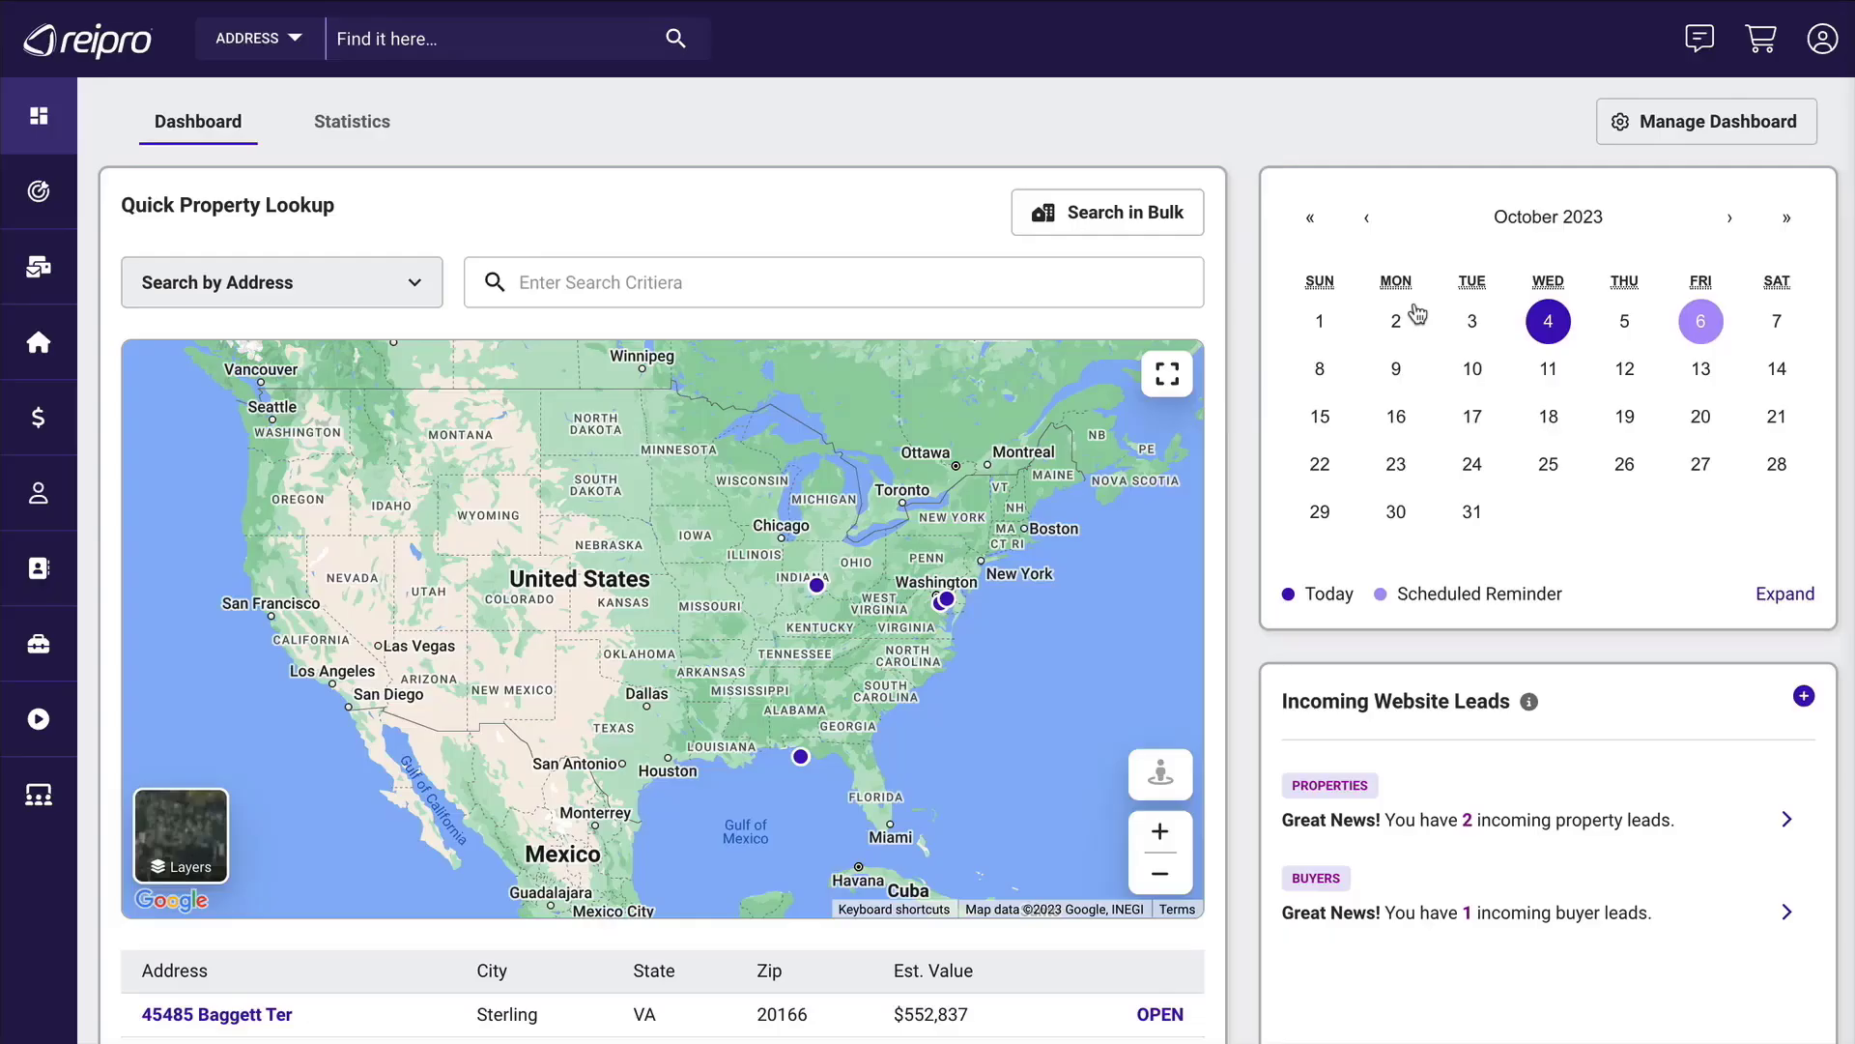
# Check the saved locations in the dashboard statistics and show the area statistics for Middlesex County, NJ.
pyautogui.click(354, 133)
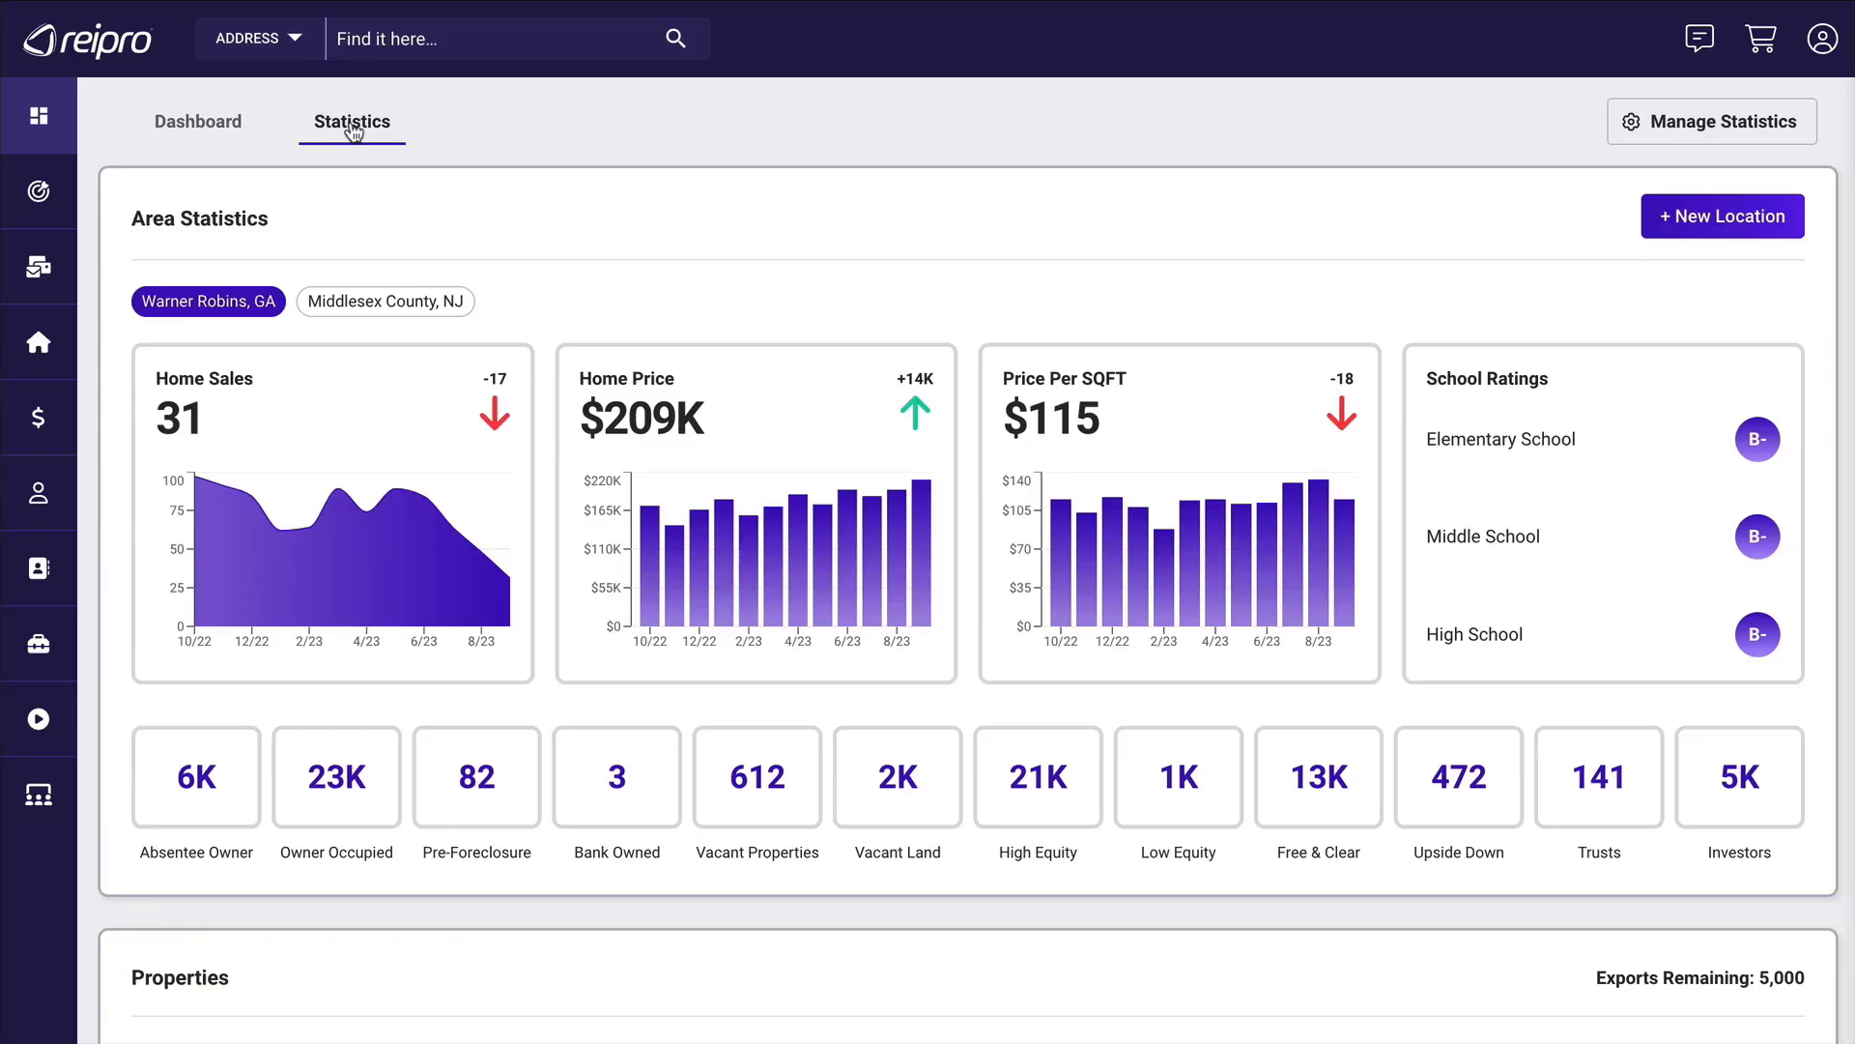
pyautogui.click(1710, 219)
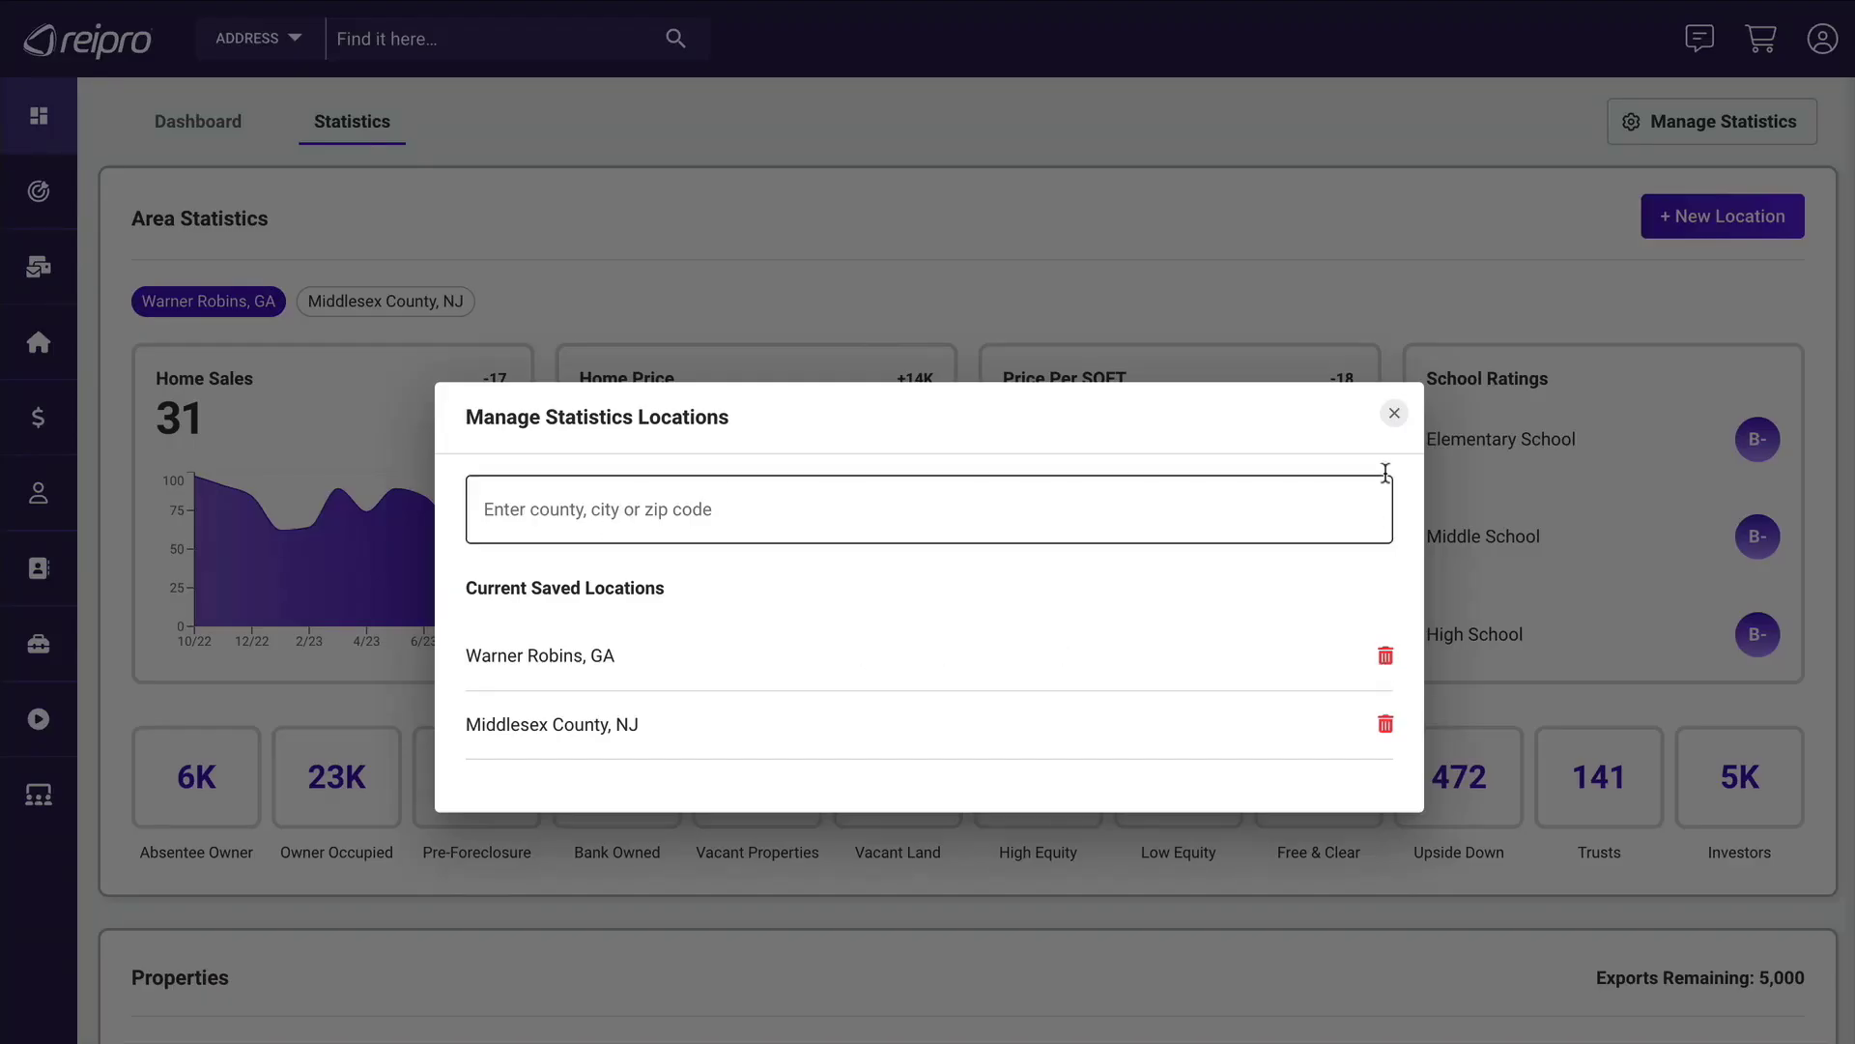
pyautogui.click(1394, 413)
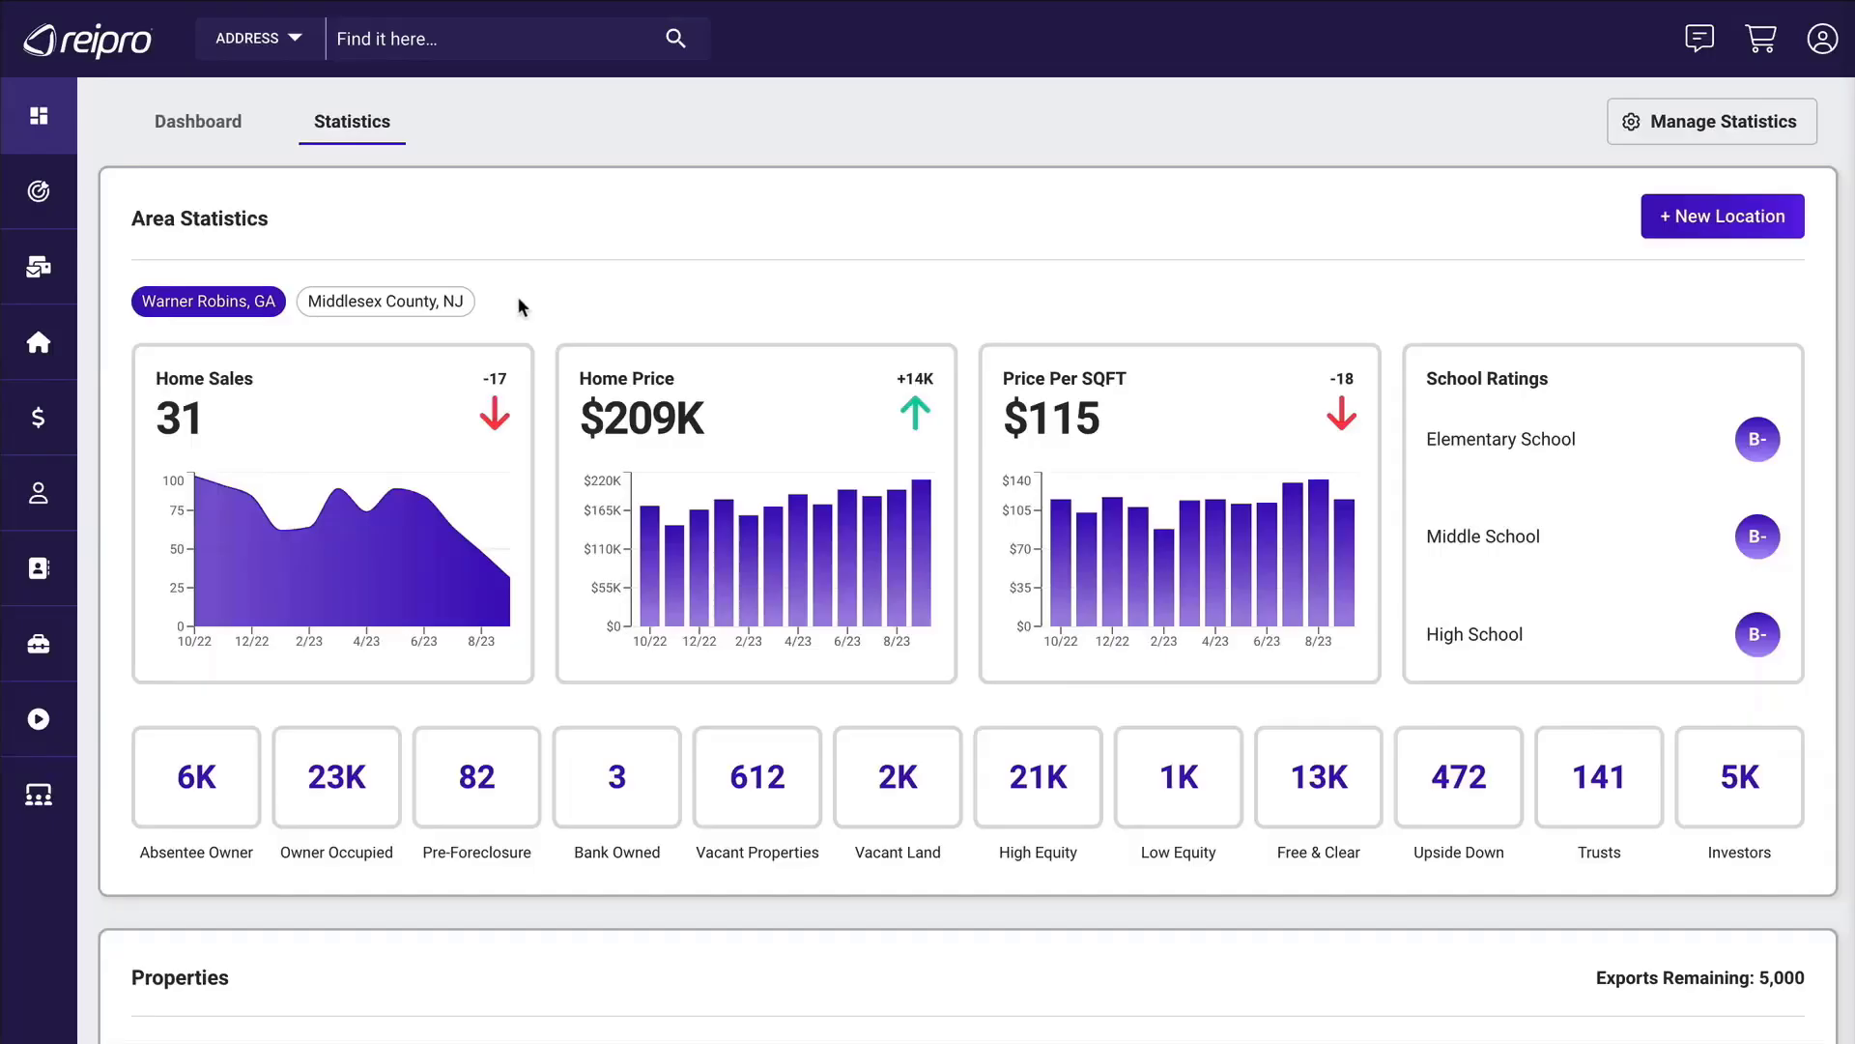
pyautogui.click(392, 309)
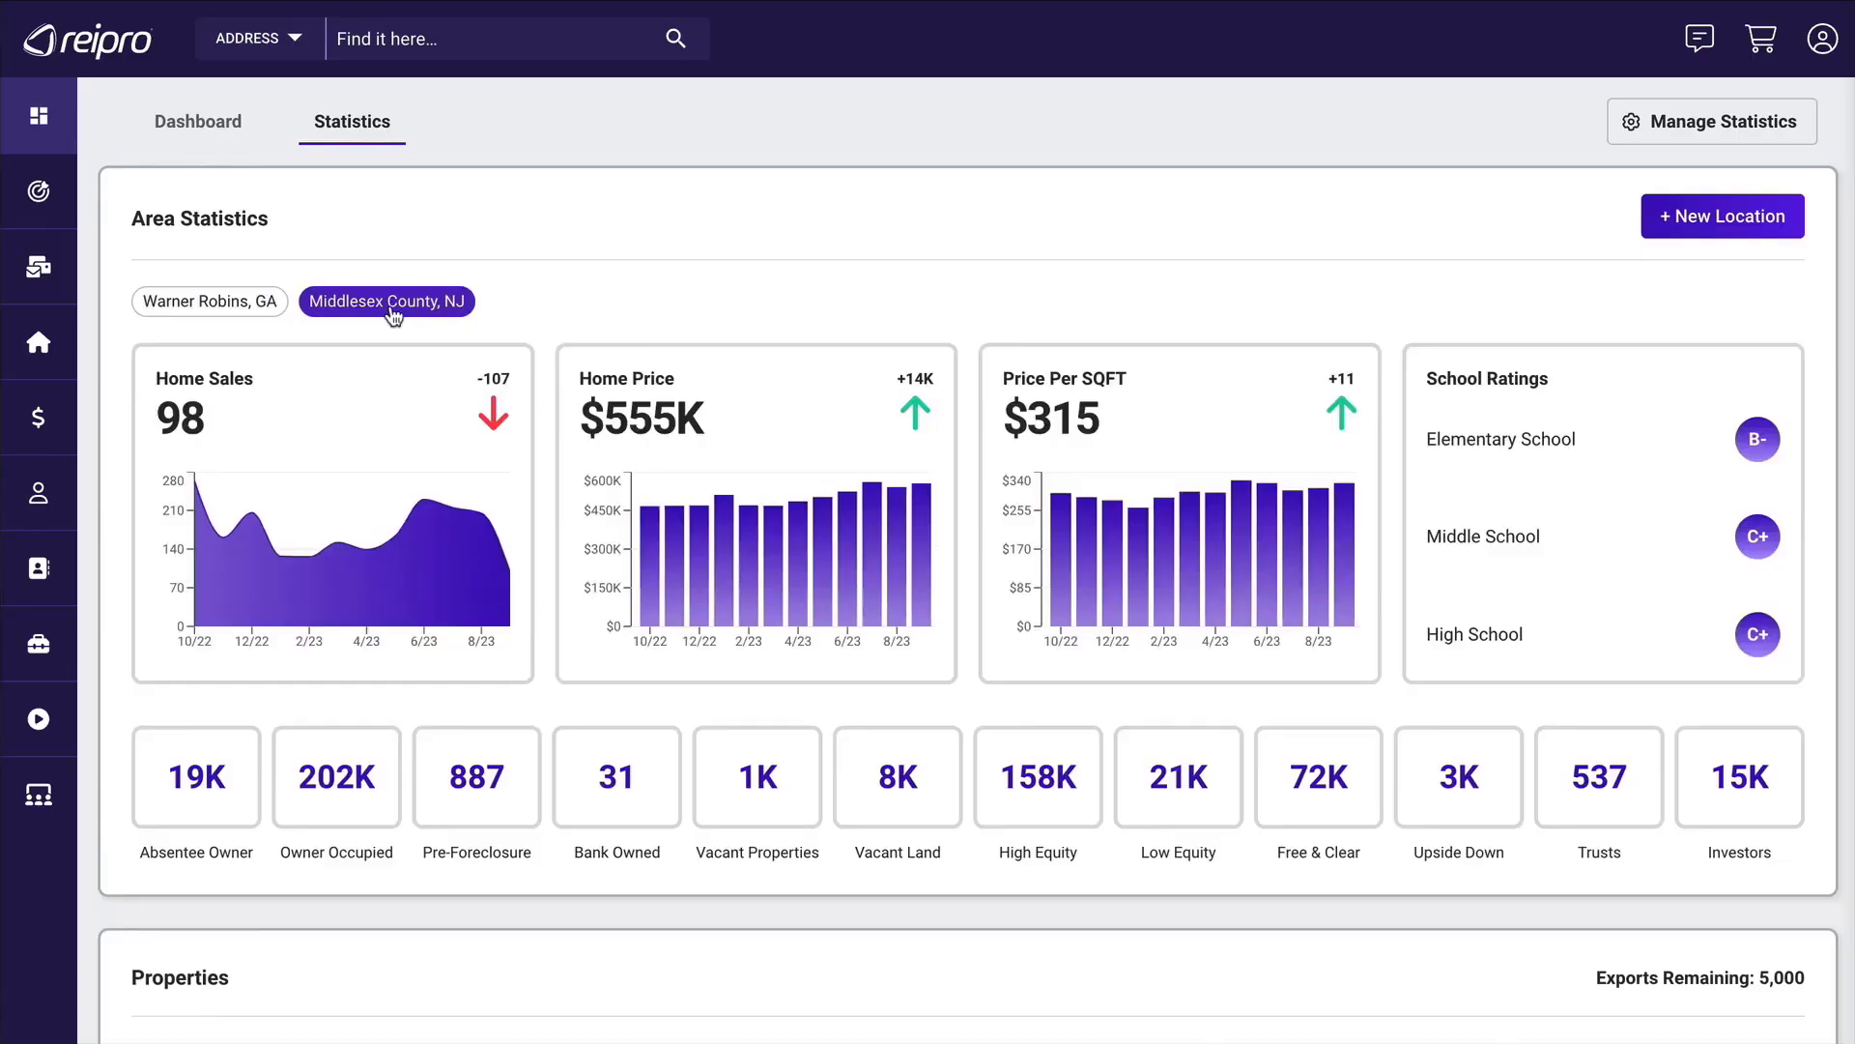
# Review the Properties and Contracts statistics, including the contracts goal, monthly contract charts and income figures.
pyautogui.scroll(-5, 393, 311)
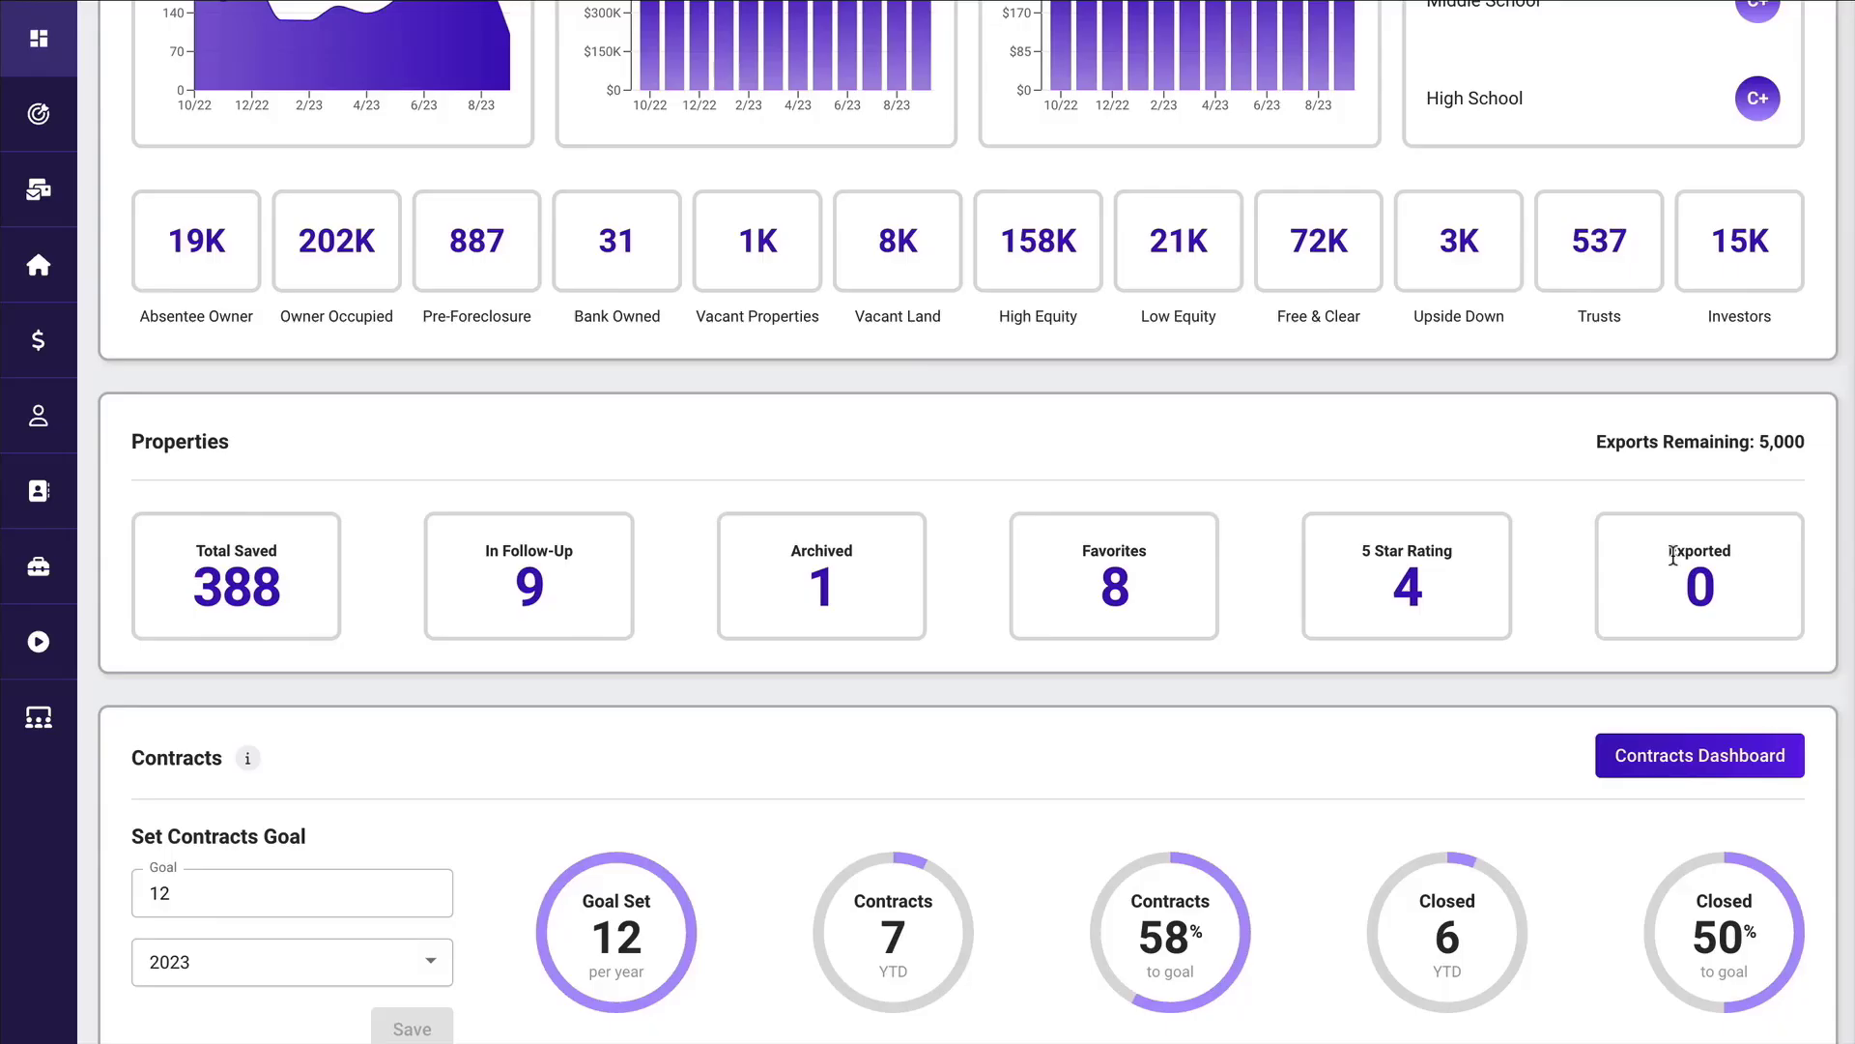
pyautogui.scroll(-5, 1673, 557)
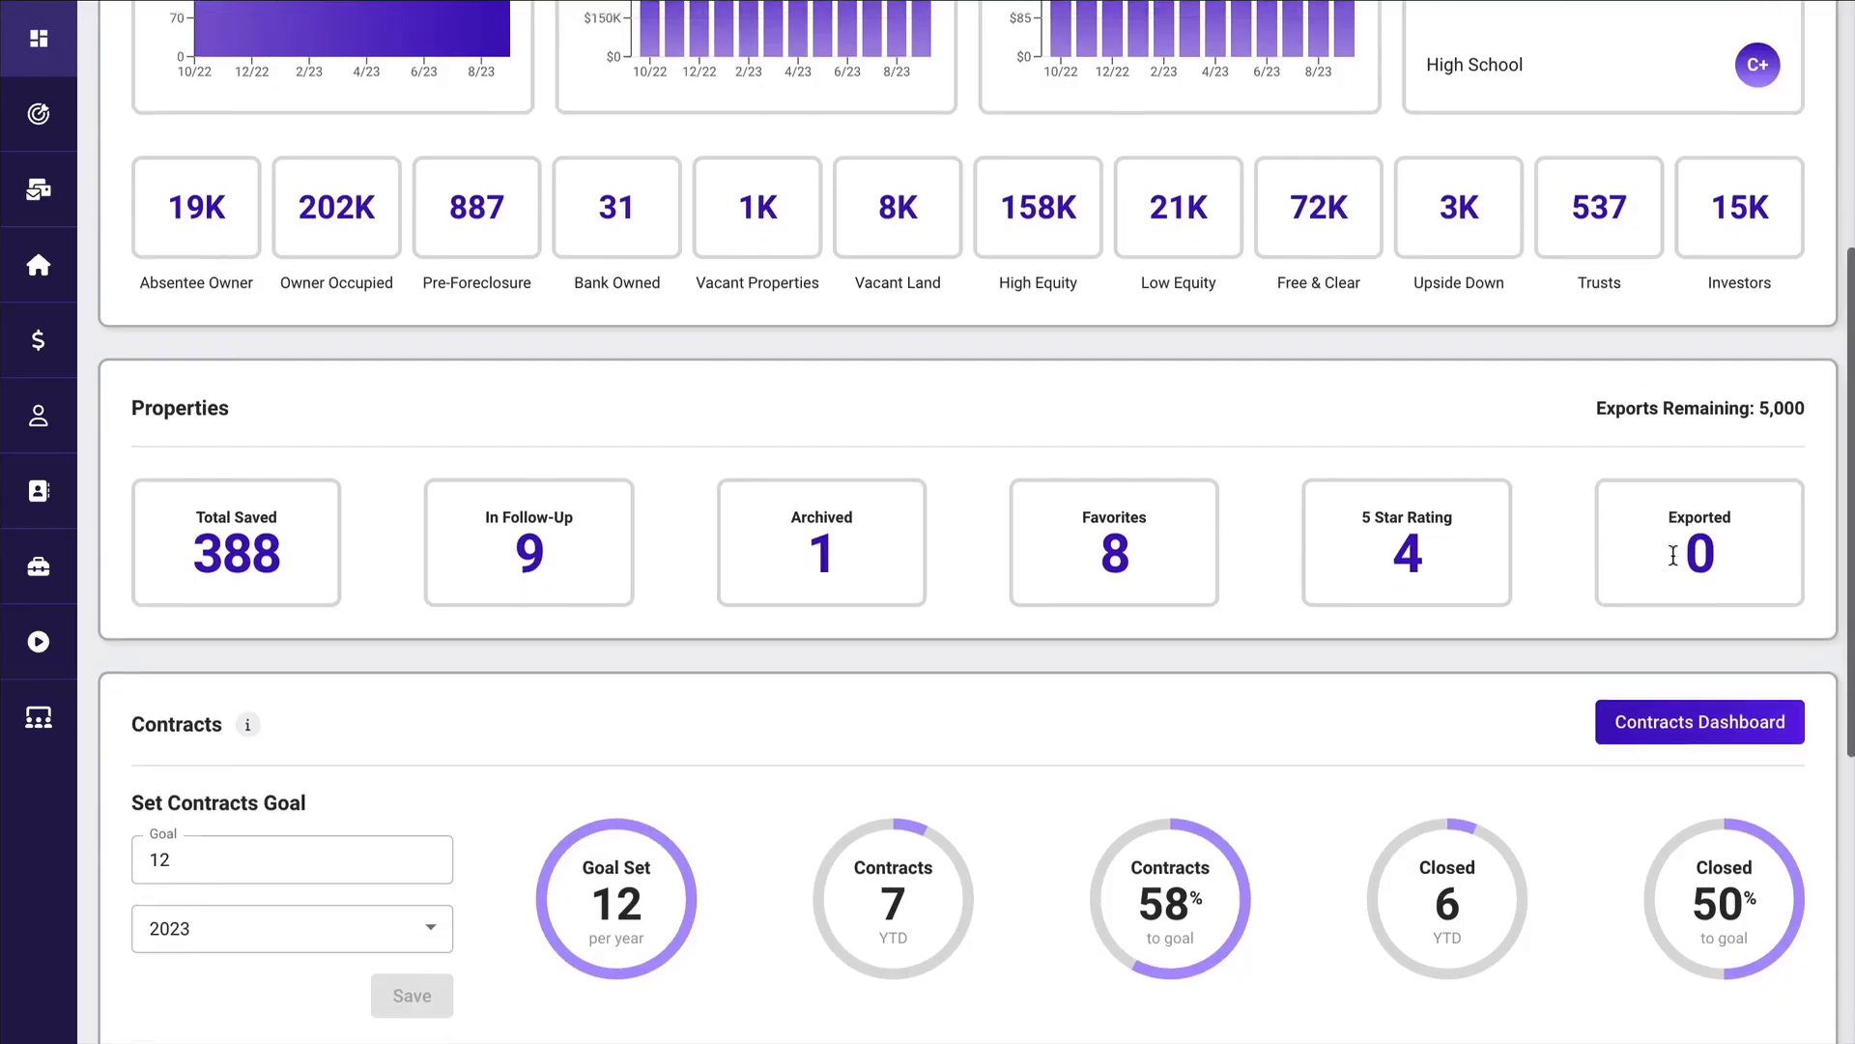
pyautogui.scroll(-1, 1673, 558)
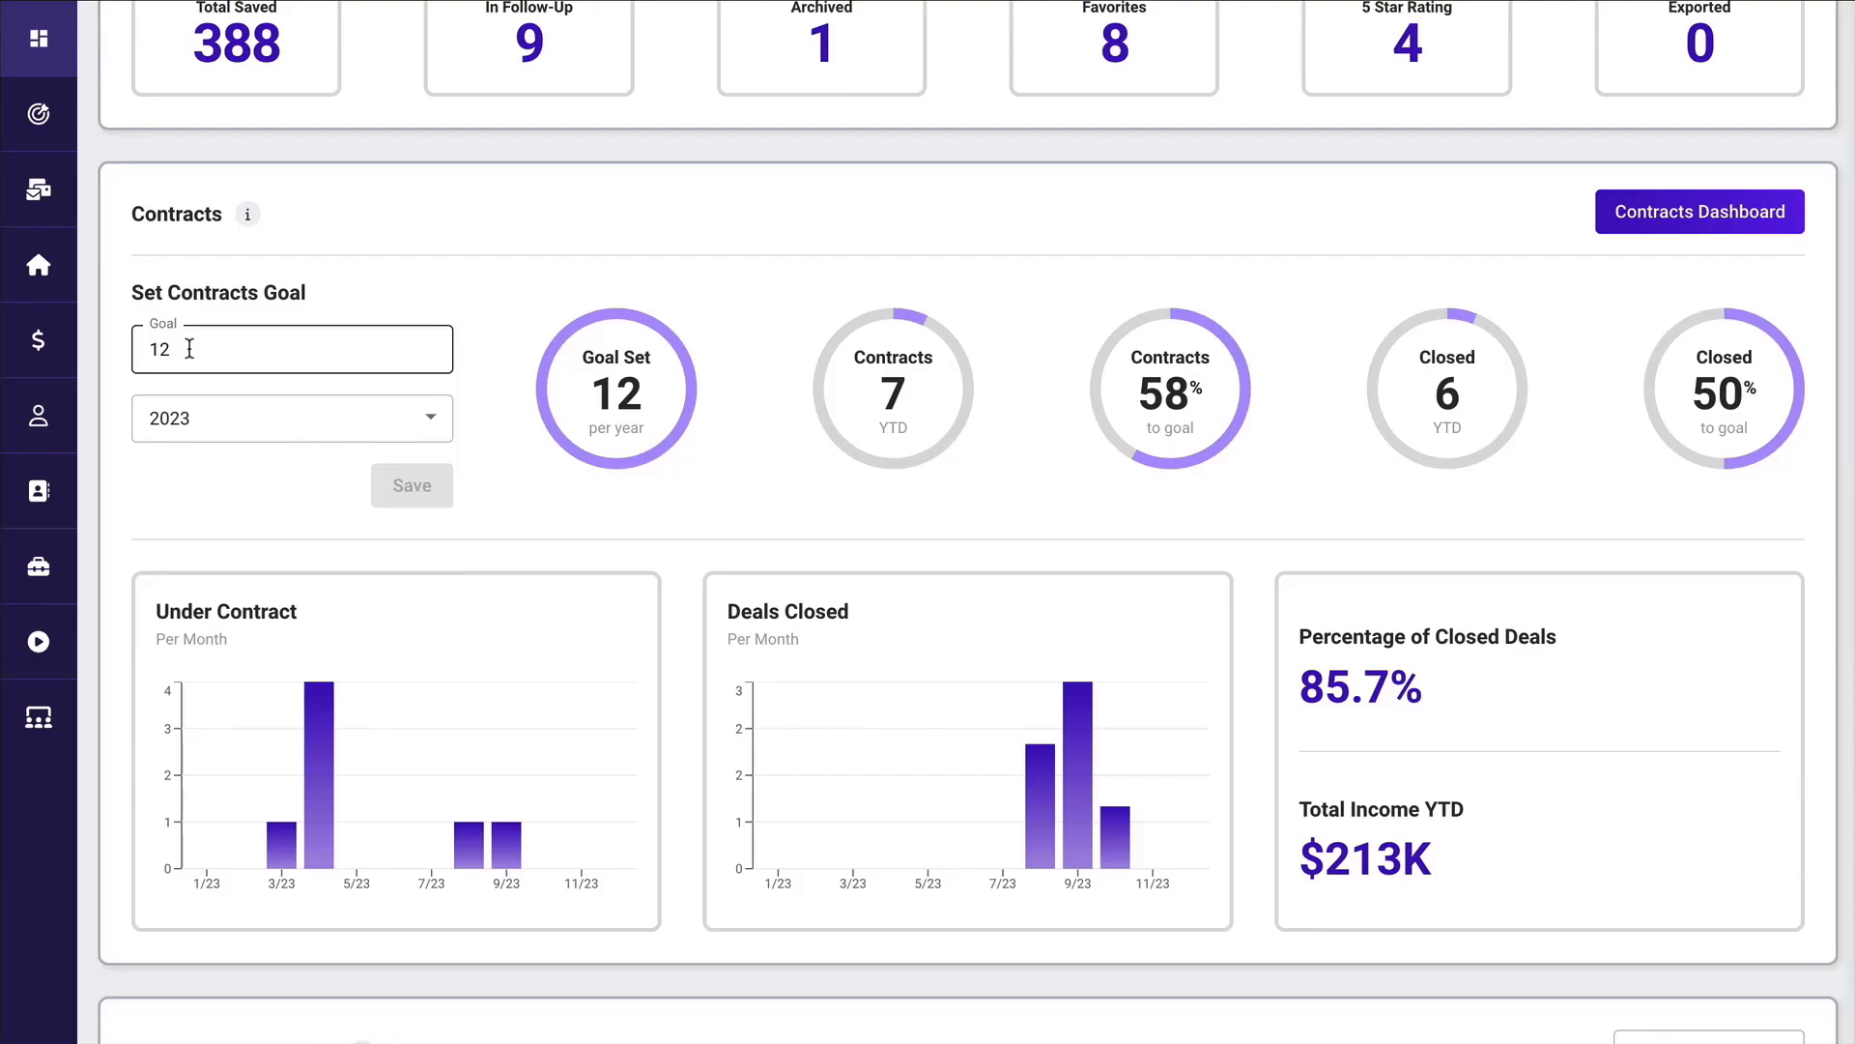
pyautogui.click(634, 366)
# Explore the Contracts Dashboard, trying the Closed status on the under-contract lead, restoring Under Contract, and reviewing the closed properties.
pyautogui.click(1687, 212)
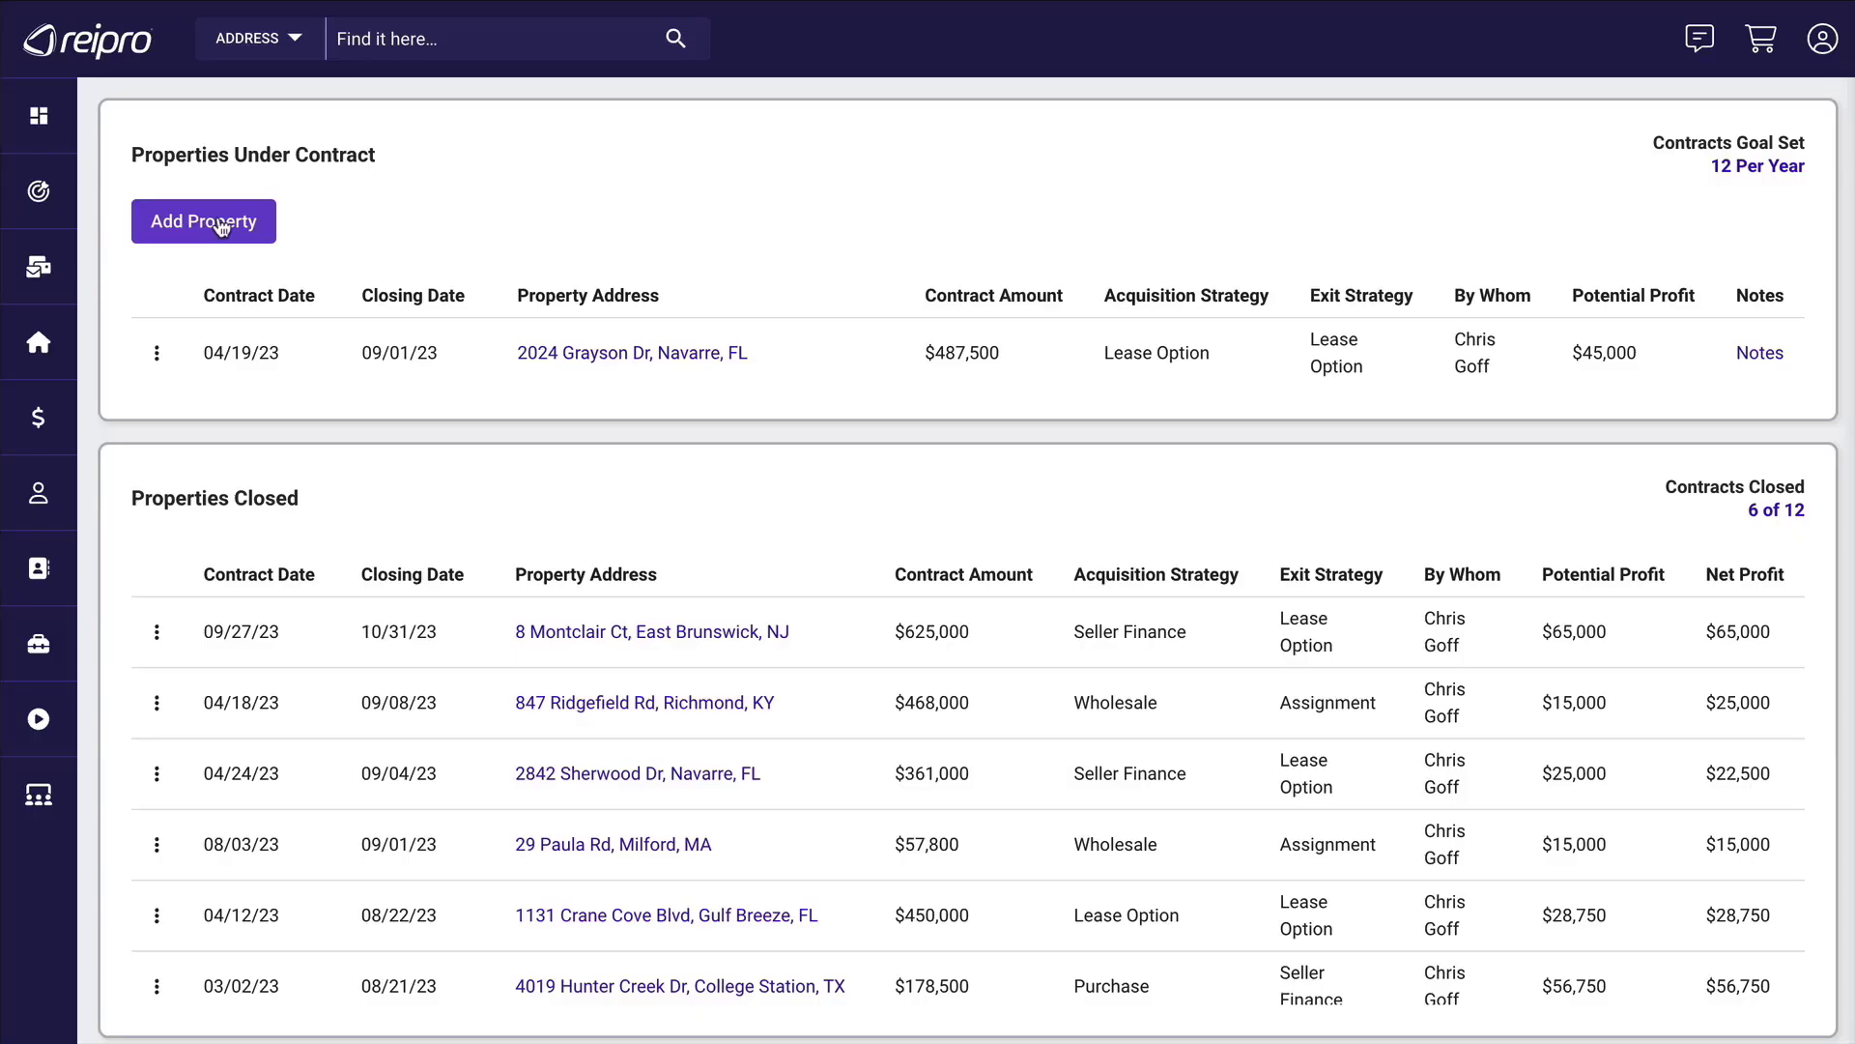
pyautogui.click(157, 355)
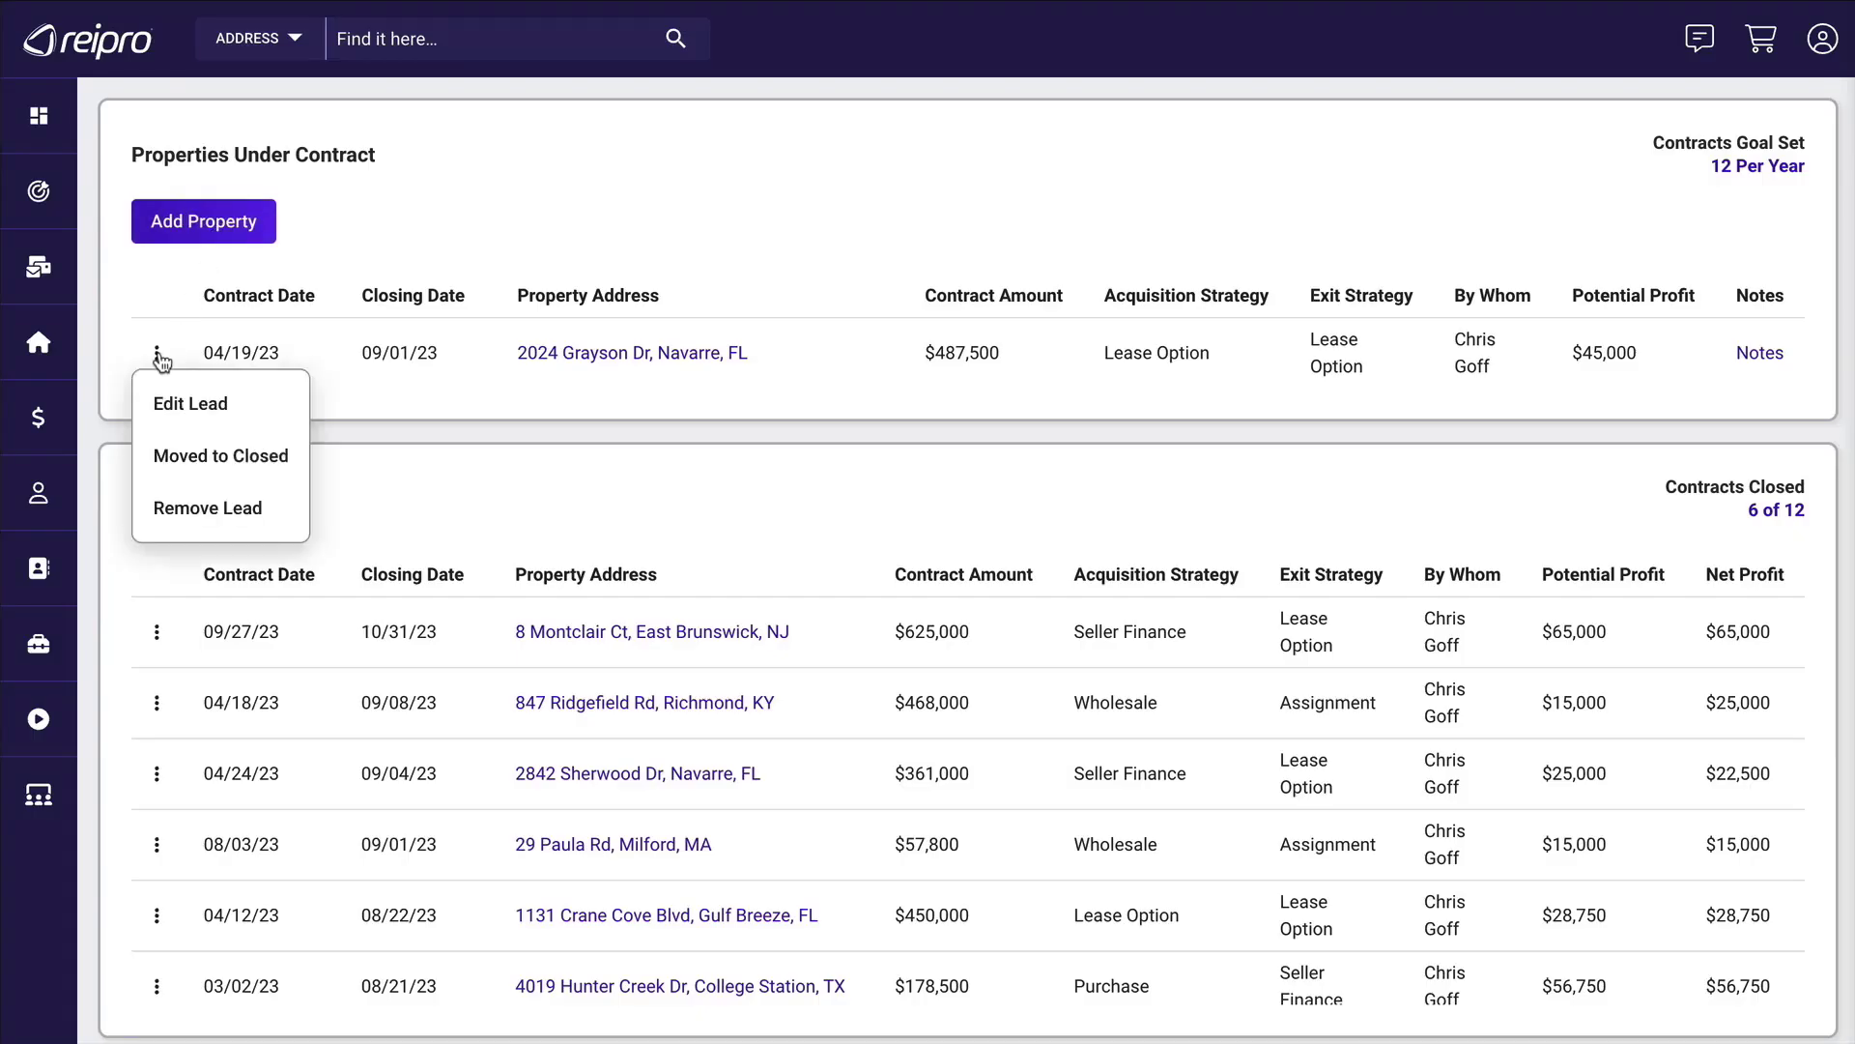
pyautogui.click(173, 411)
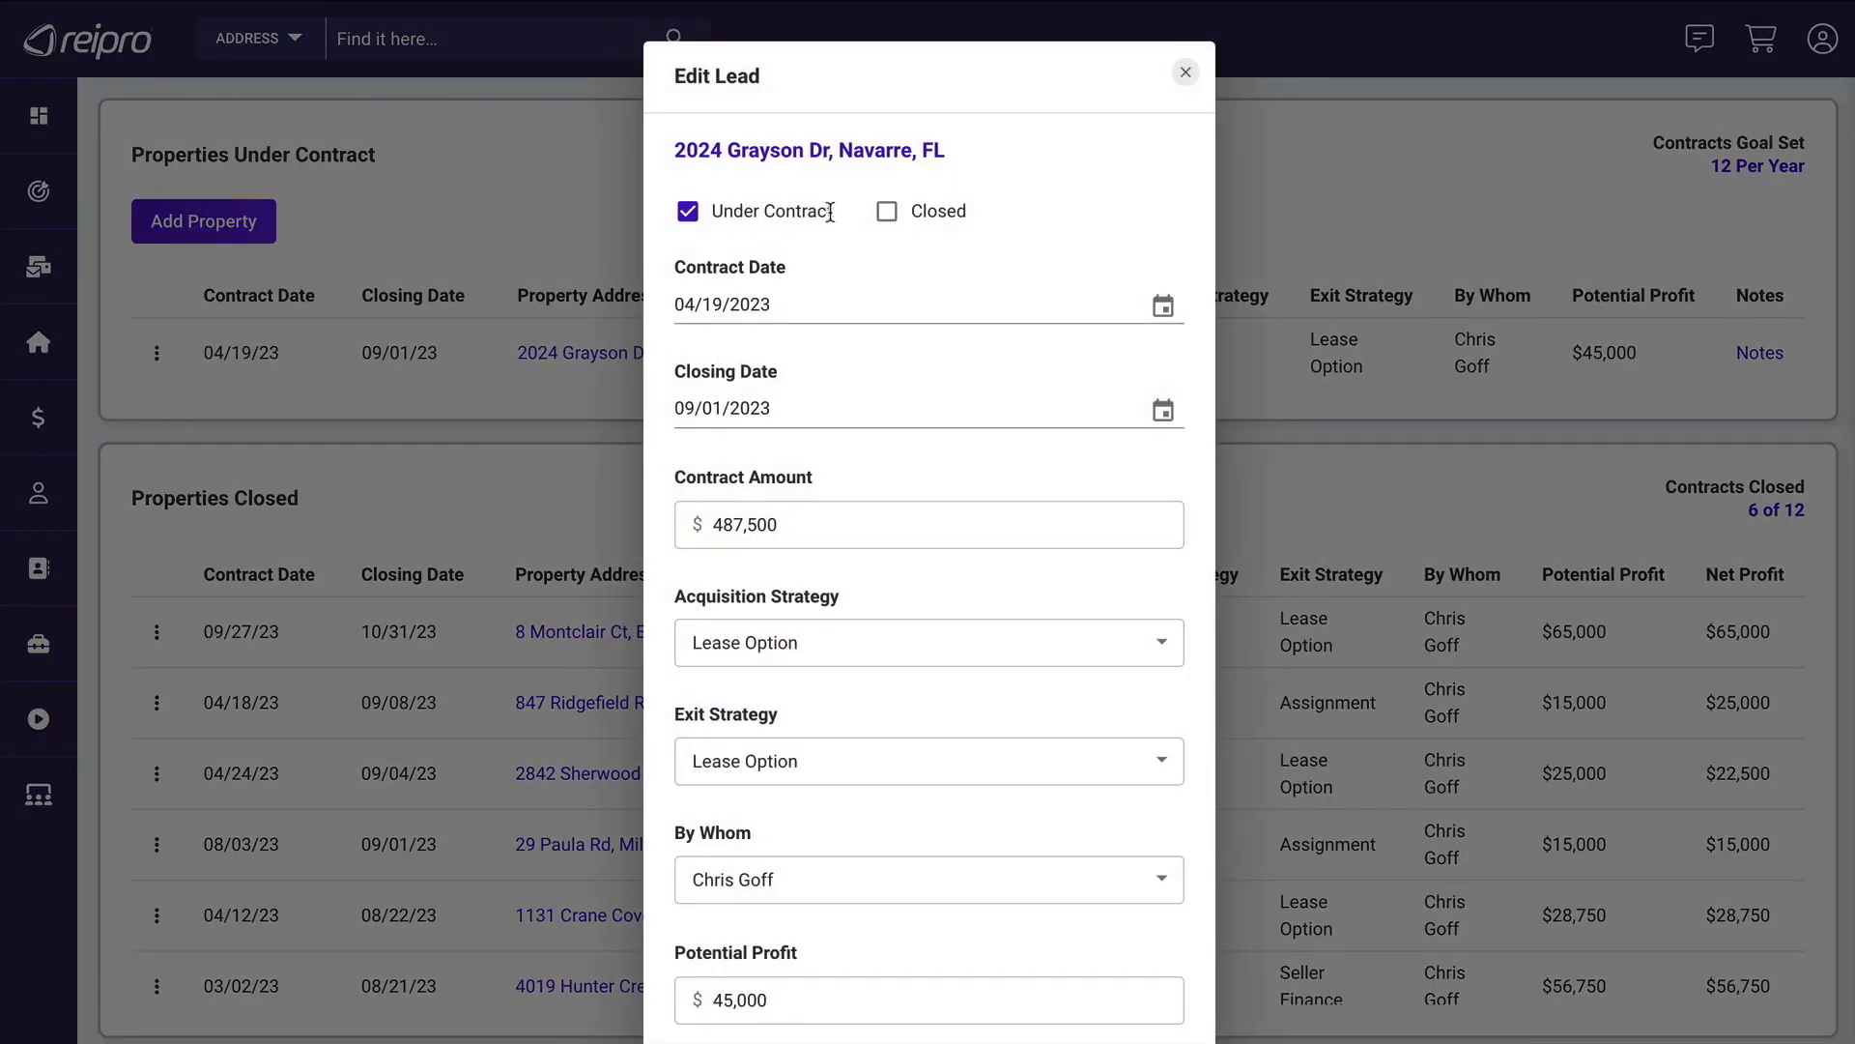
pyautogui.click(886, 212)
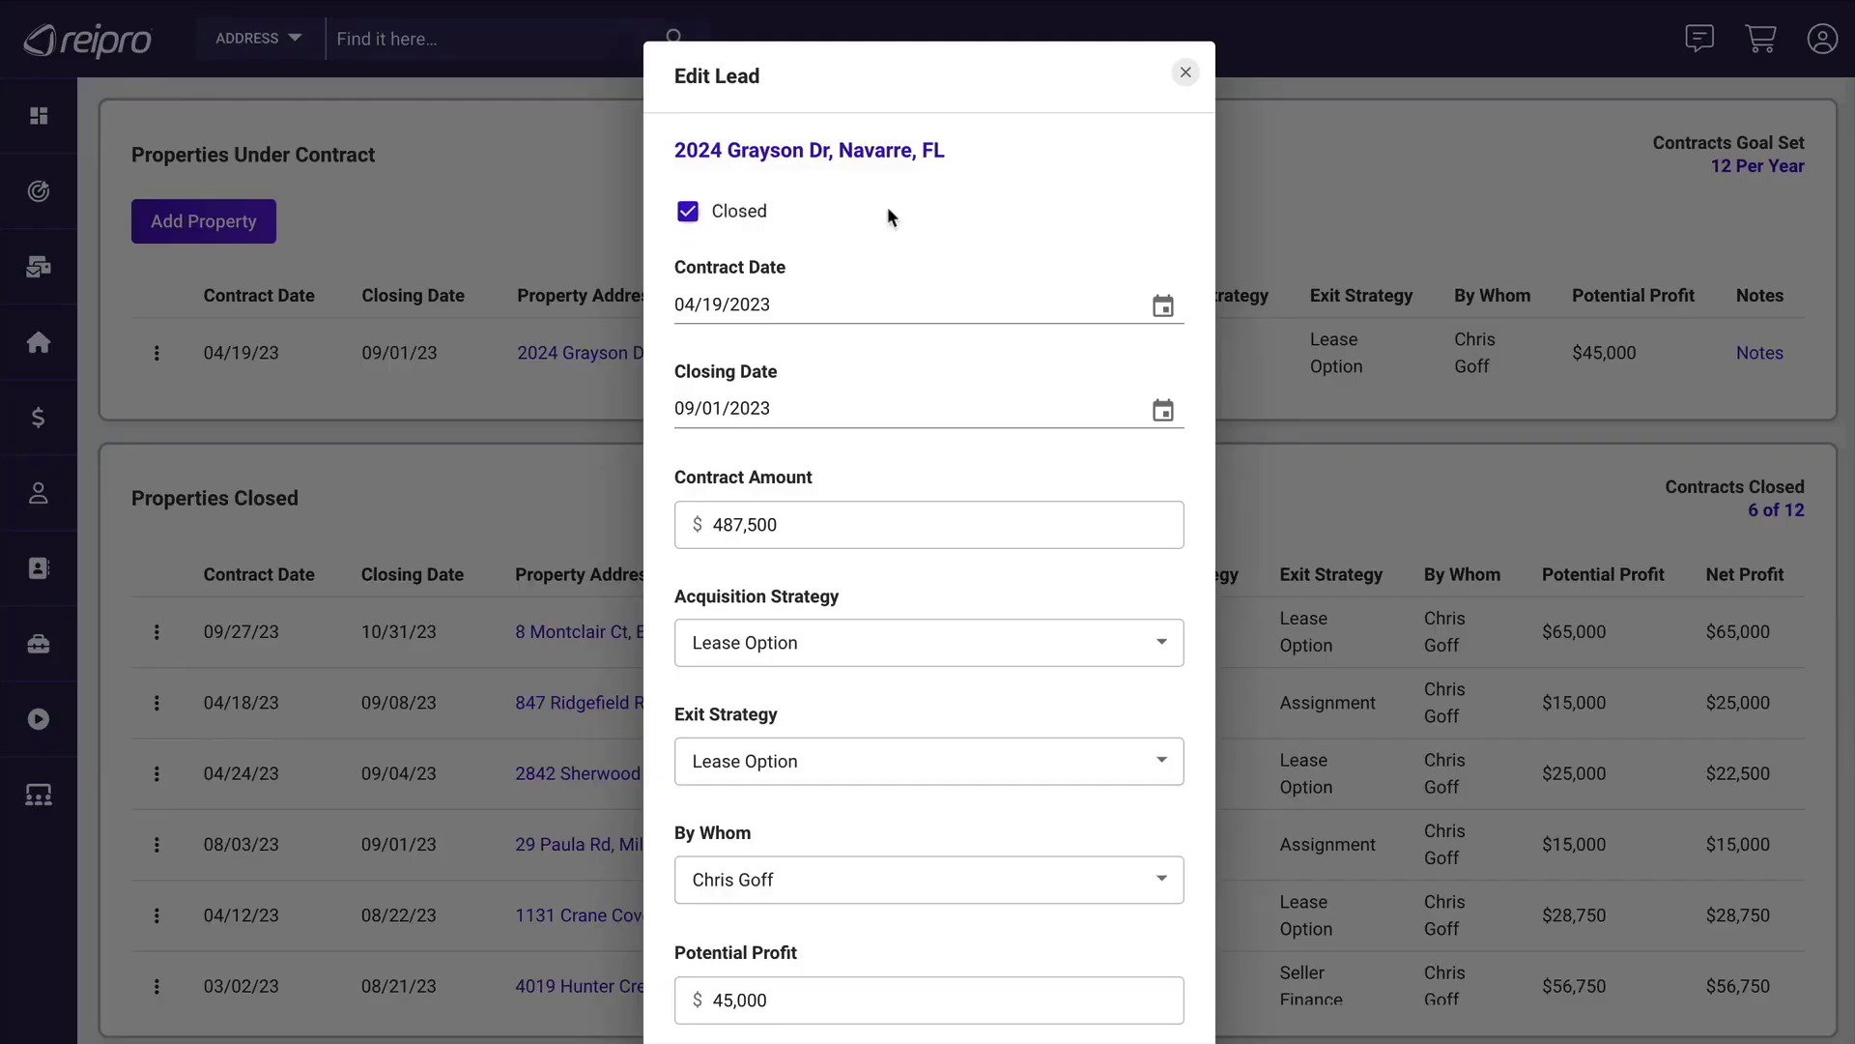
pyautogui.click(686, 213)
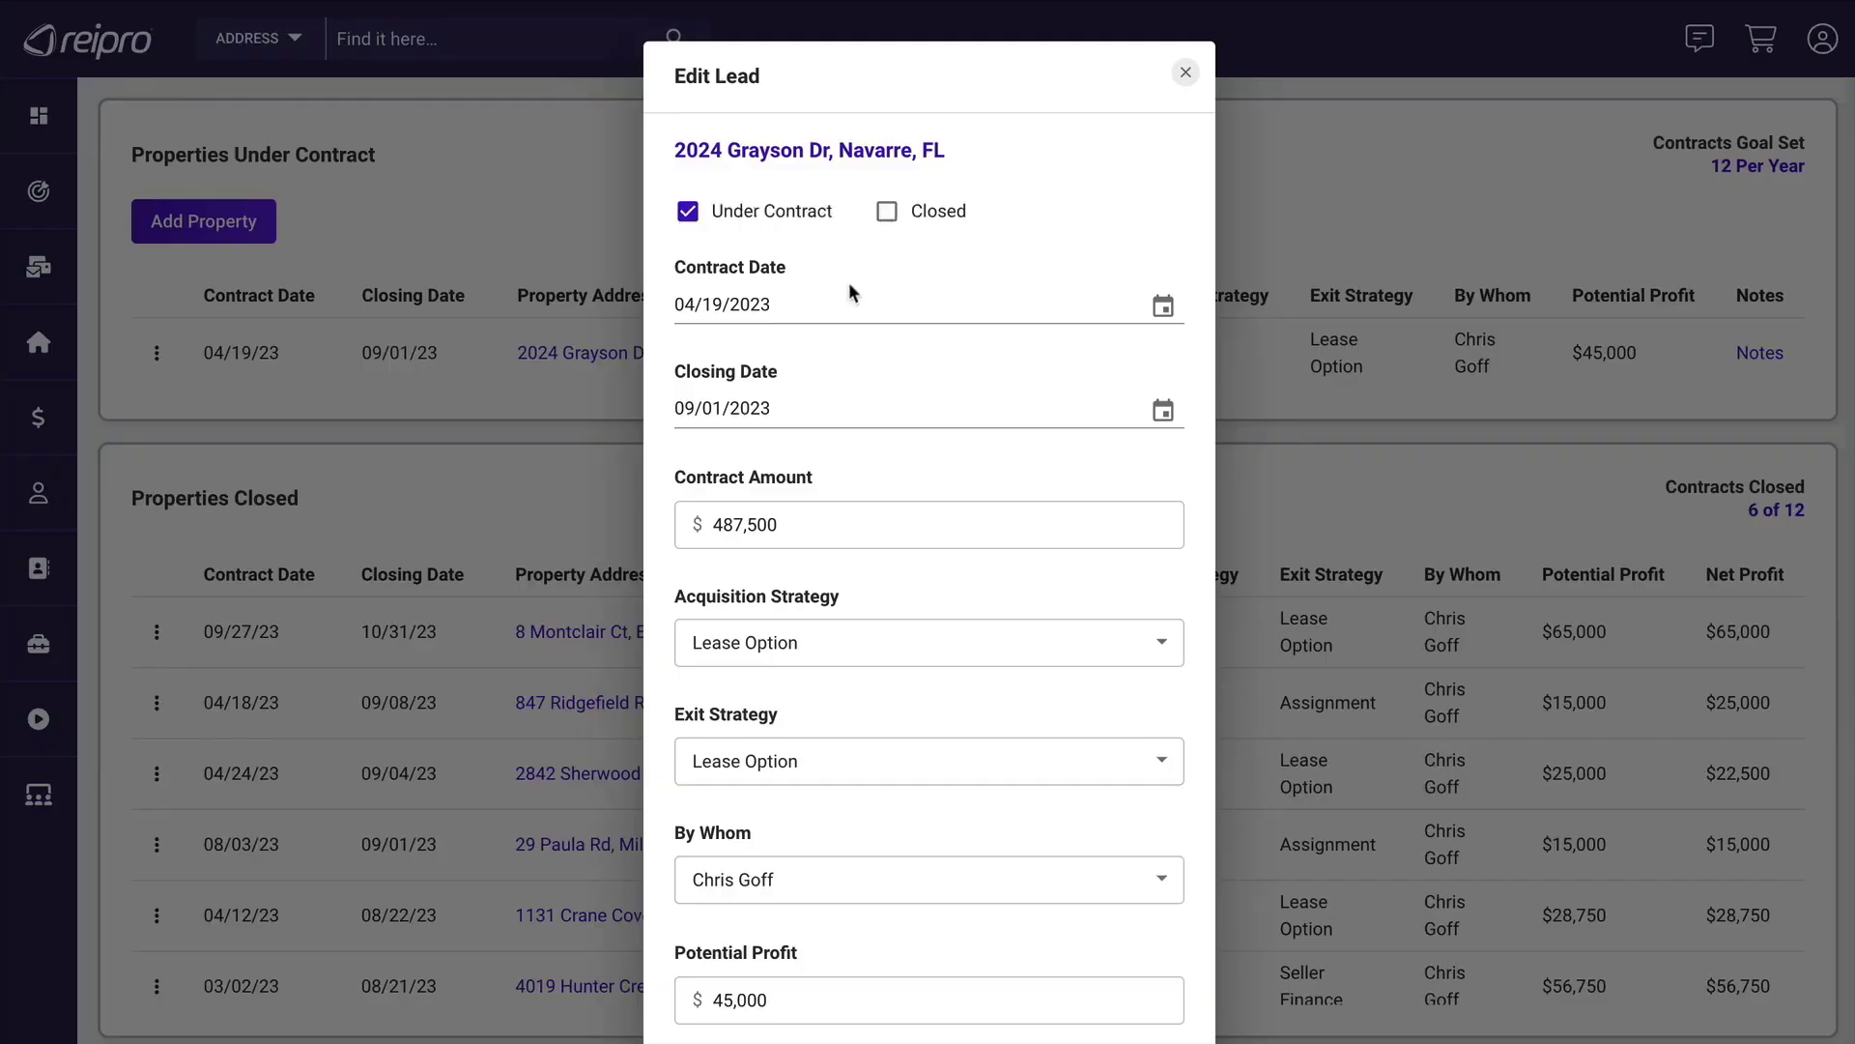
pyautogui.scroll(-1, 850, 288)
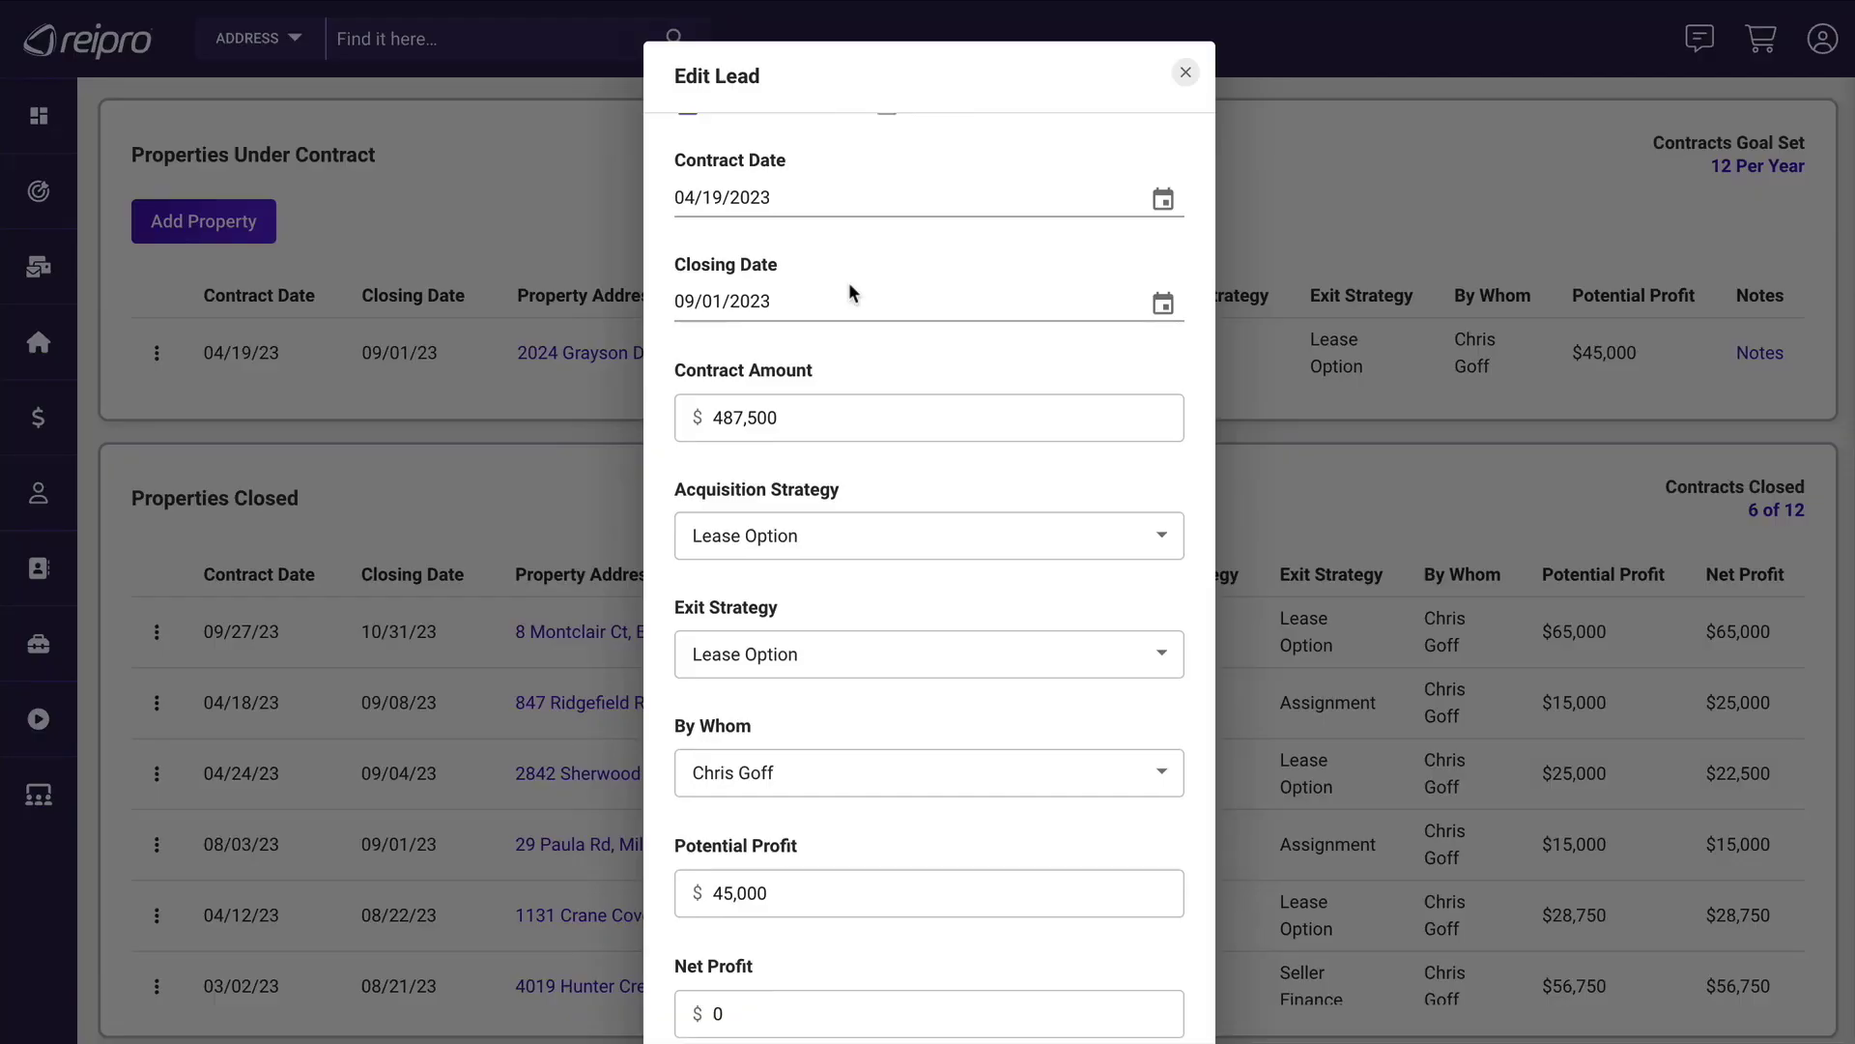
pyautogui.click(796, 425)
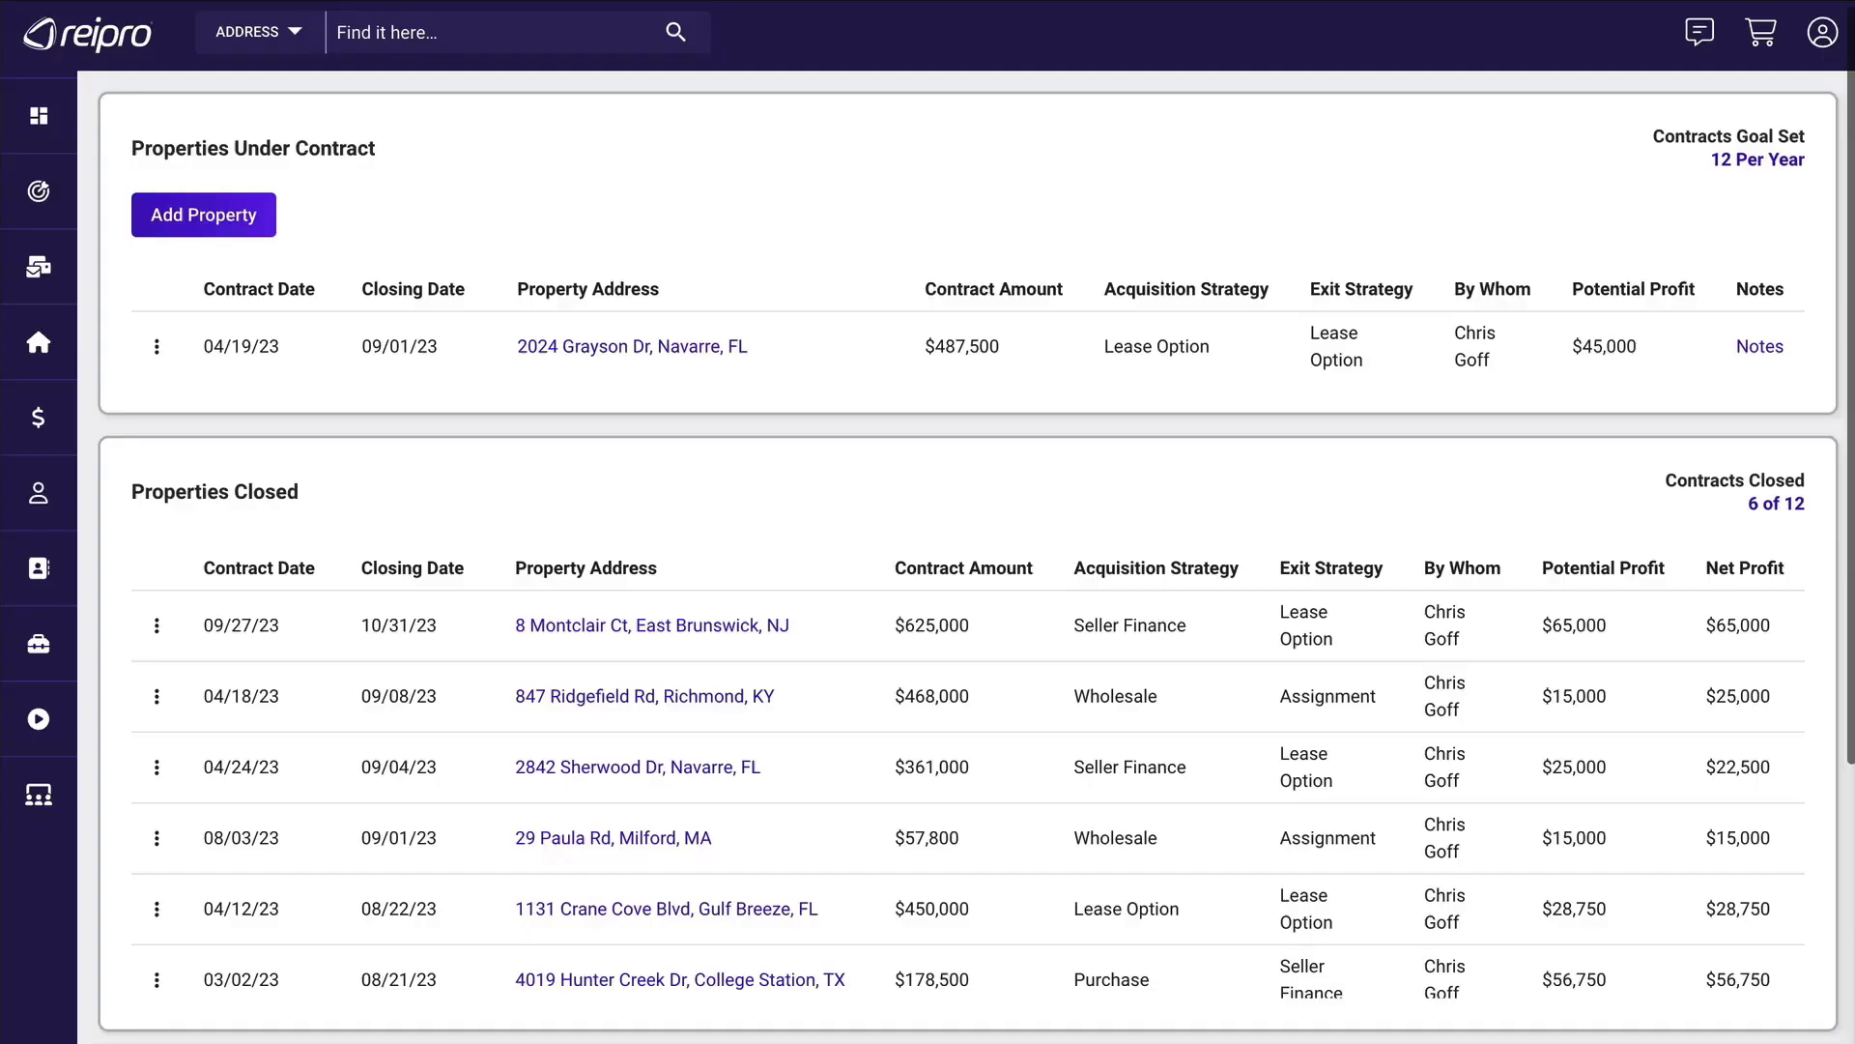
pyautogui.scroll(-3, 967, 522)
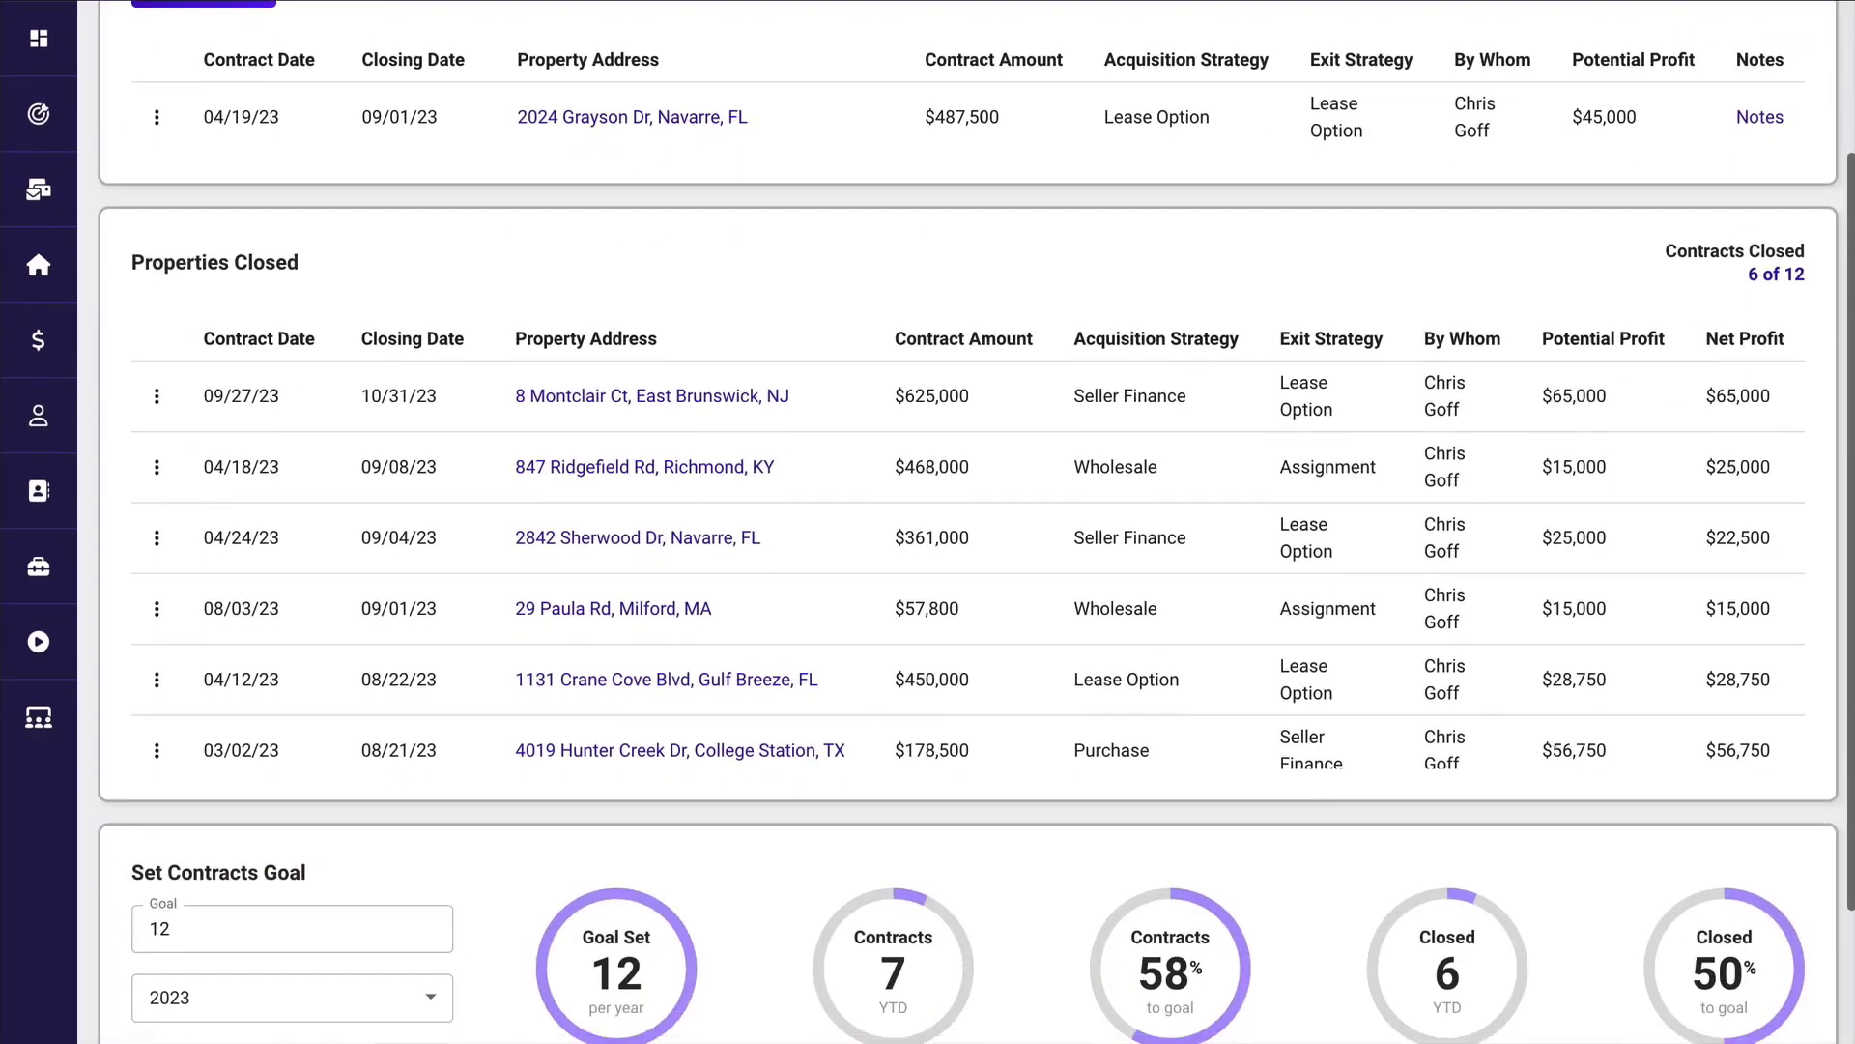
pyautogui.scroll(-3, 967, 522)
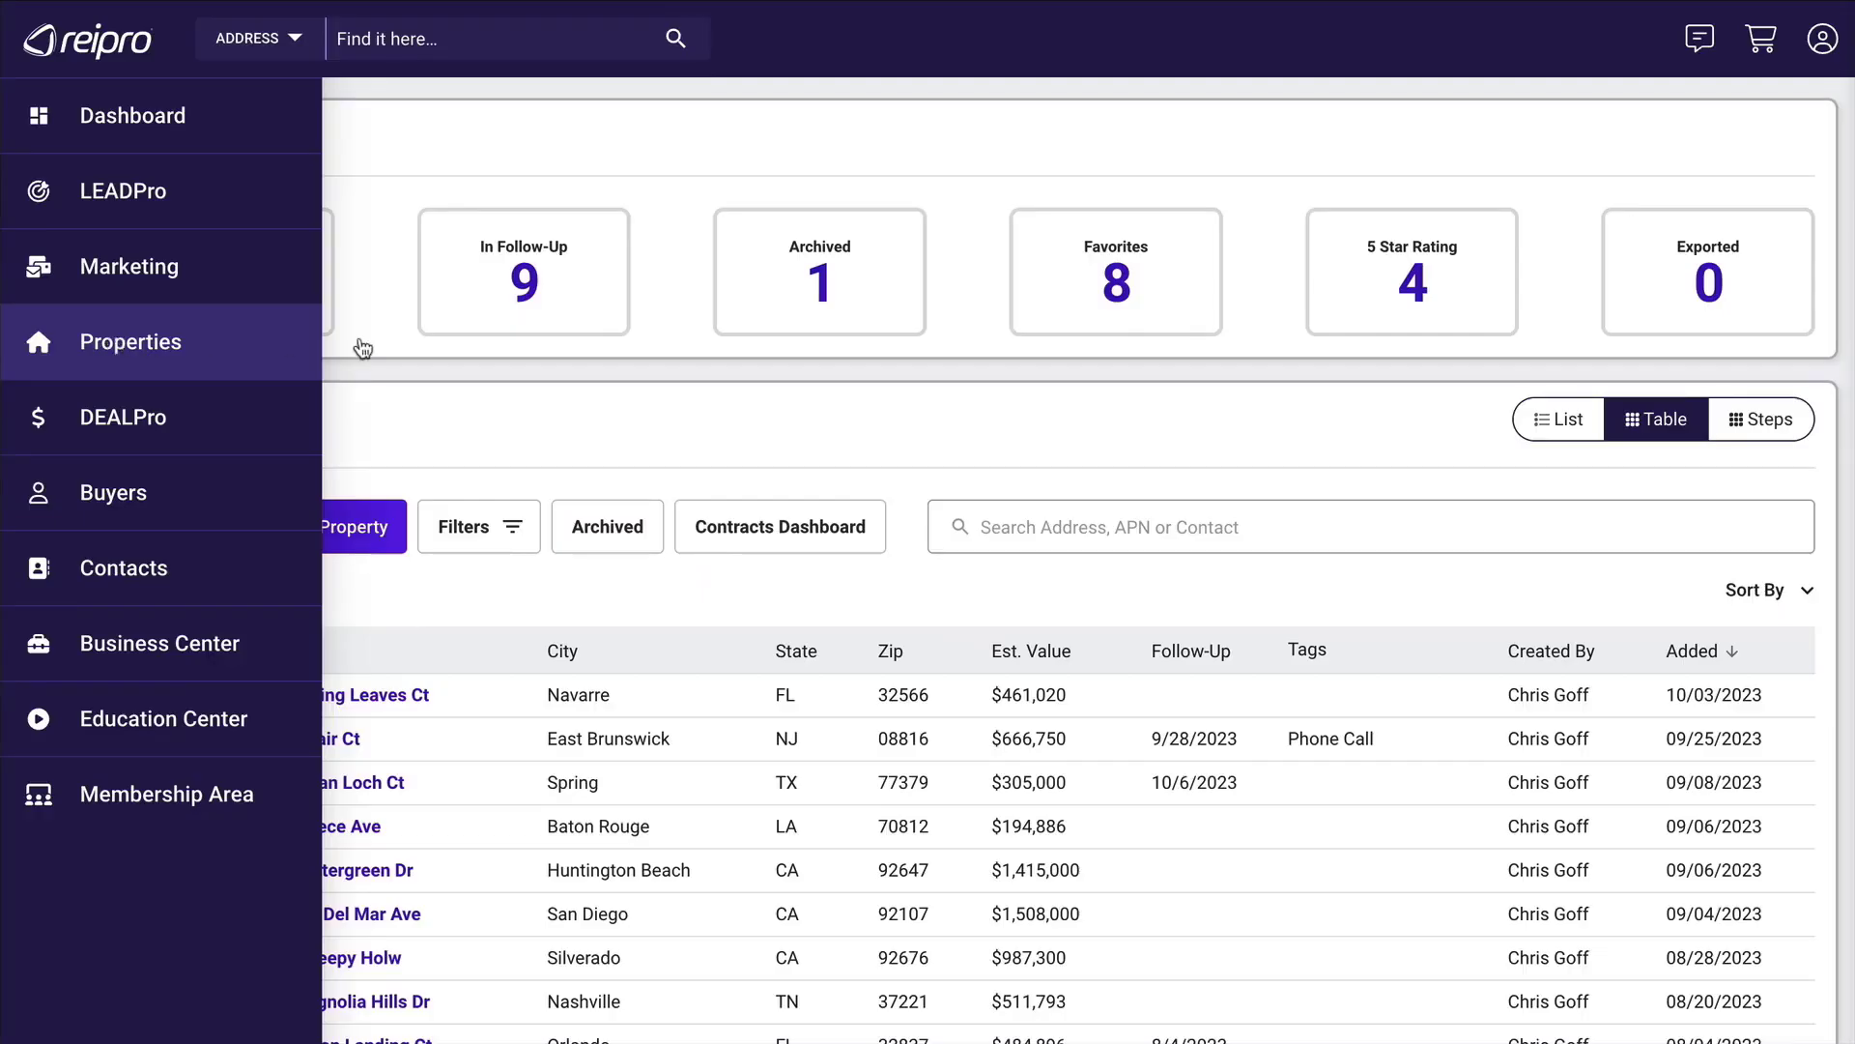
# Open the most recently added saved property, mark workflow Step 5 (Contracts) complete, and review its contract details fields.
pyautogui.click(350, 695)
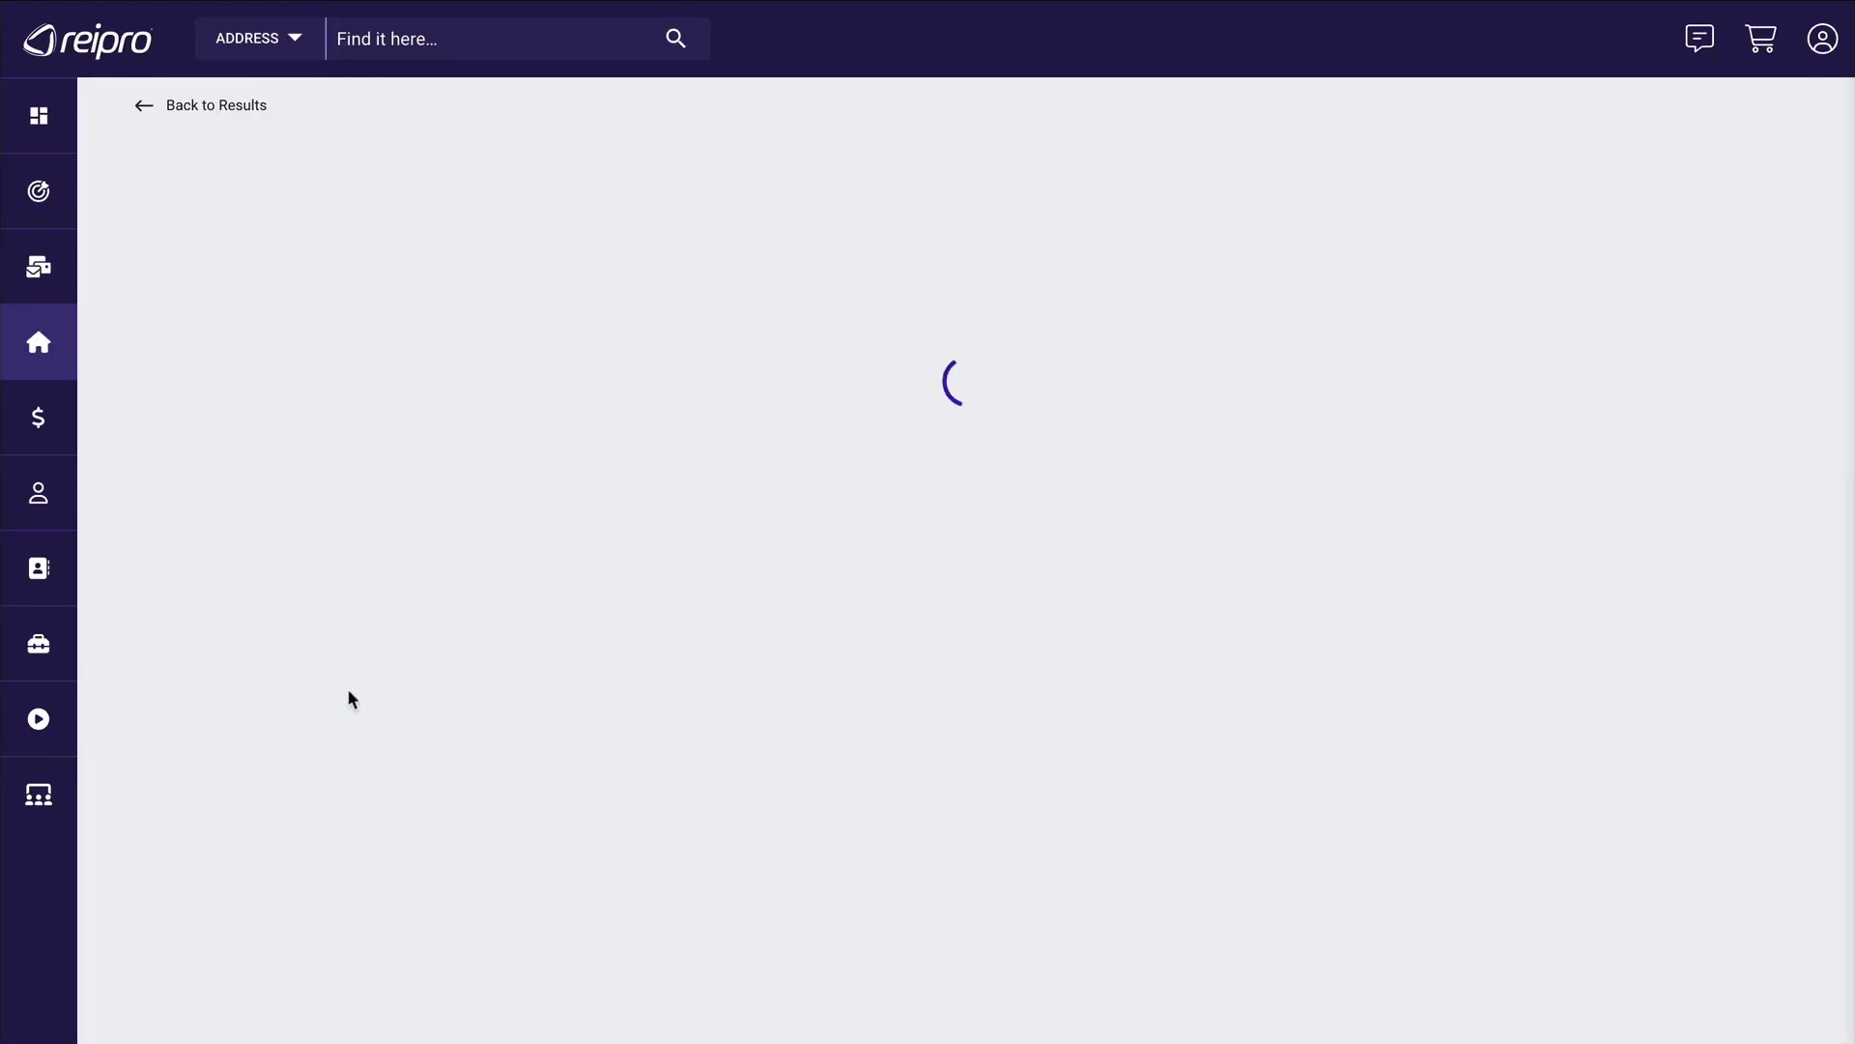
pyautogui.scroll(-10, 346, 689)
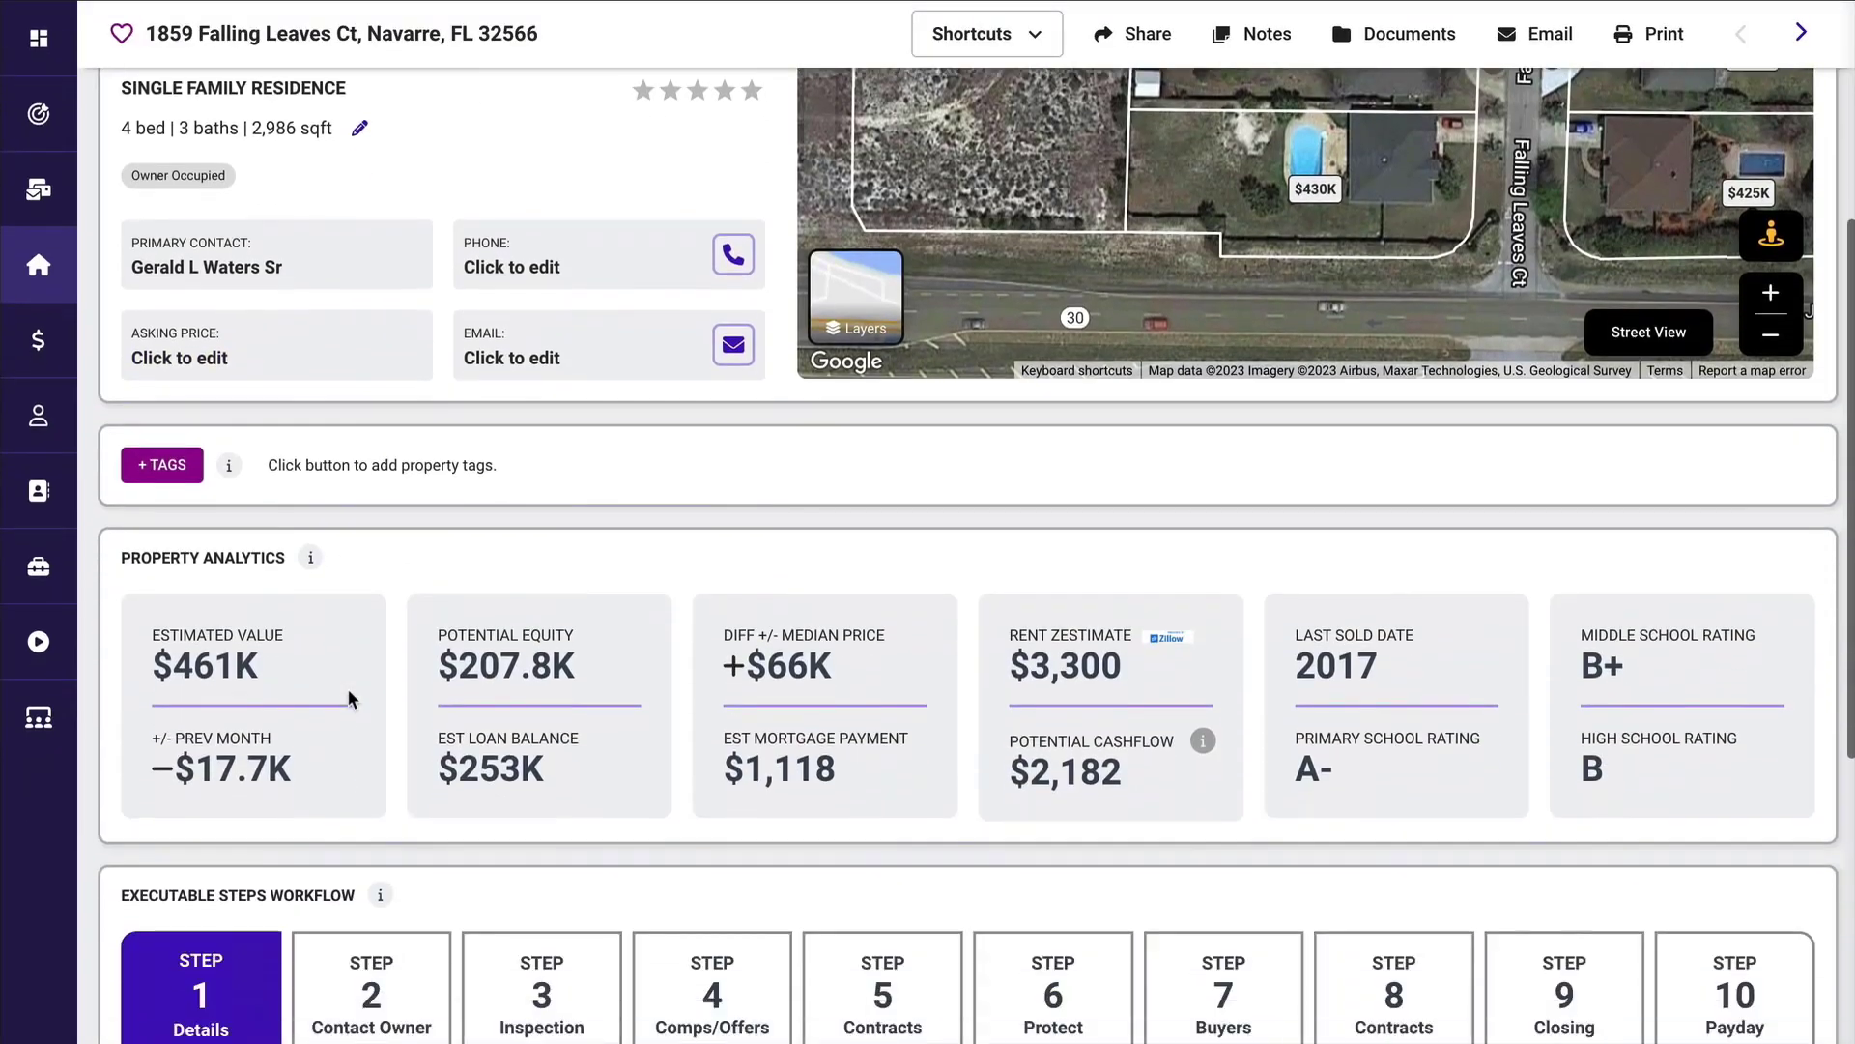
pyautogui.scroll(-2, 346, 688)
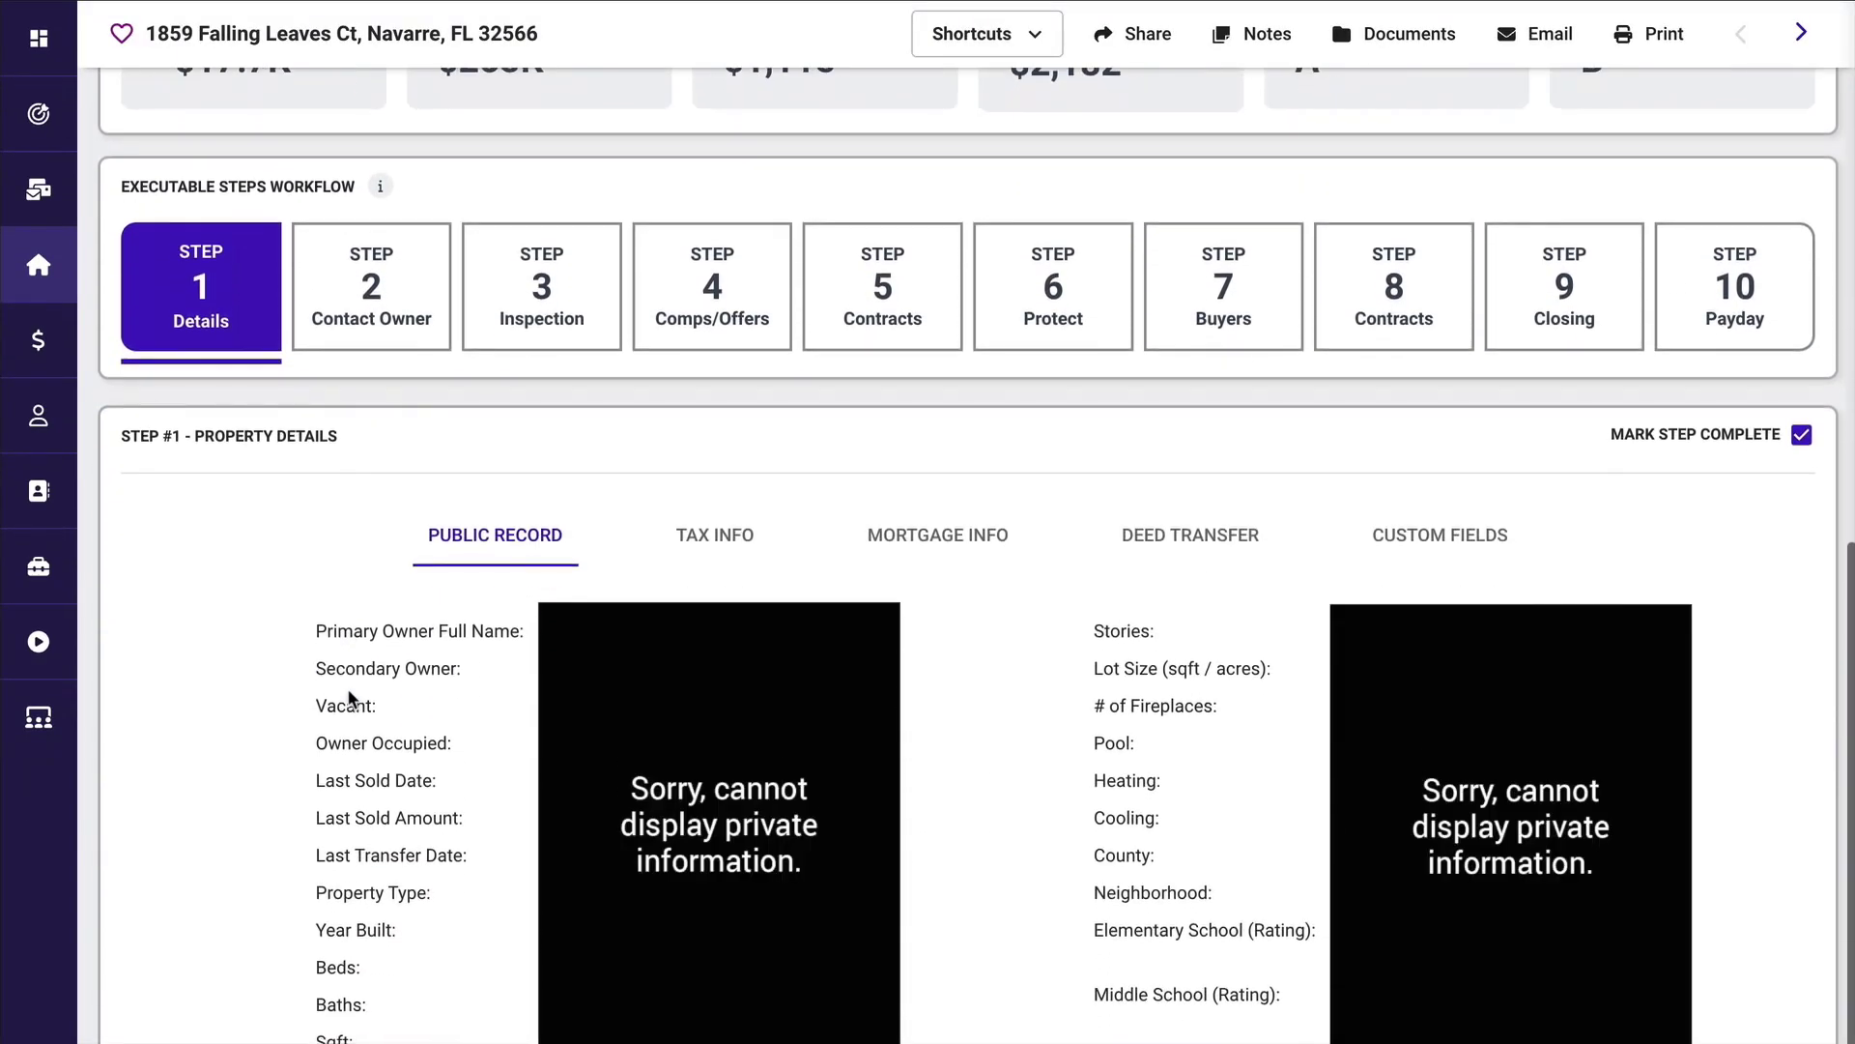
pyautogui.click(870, 283)
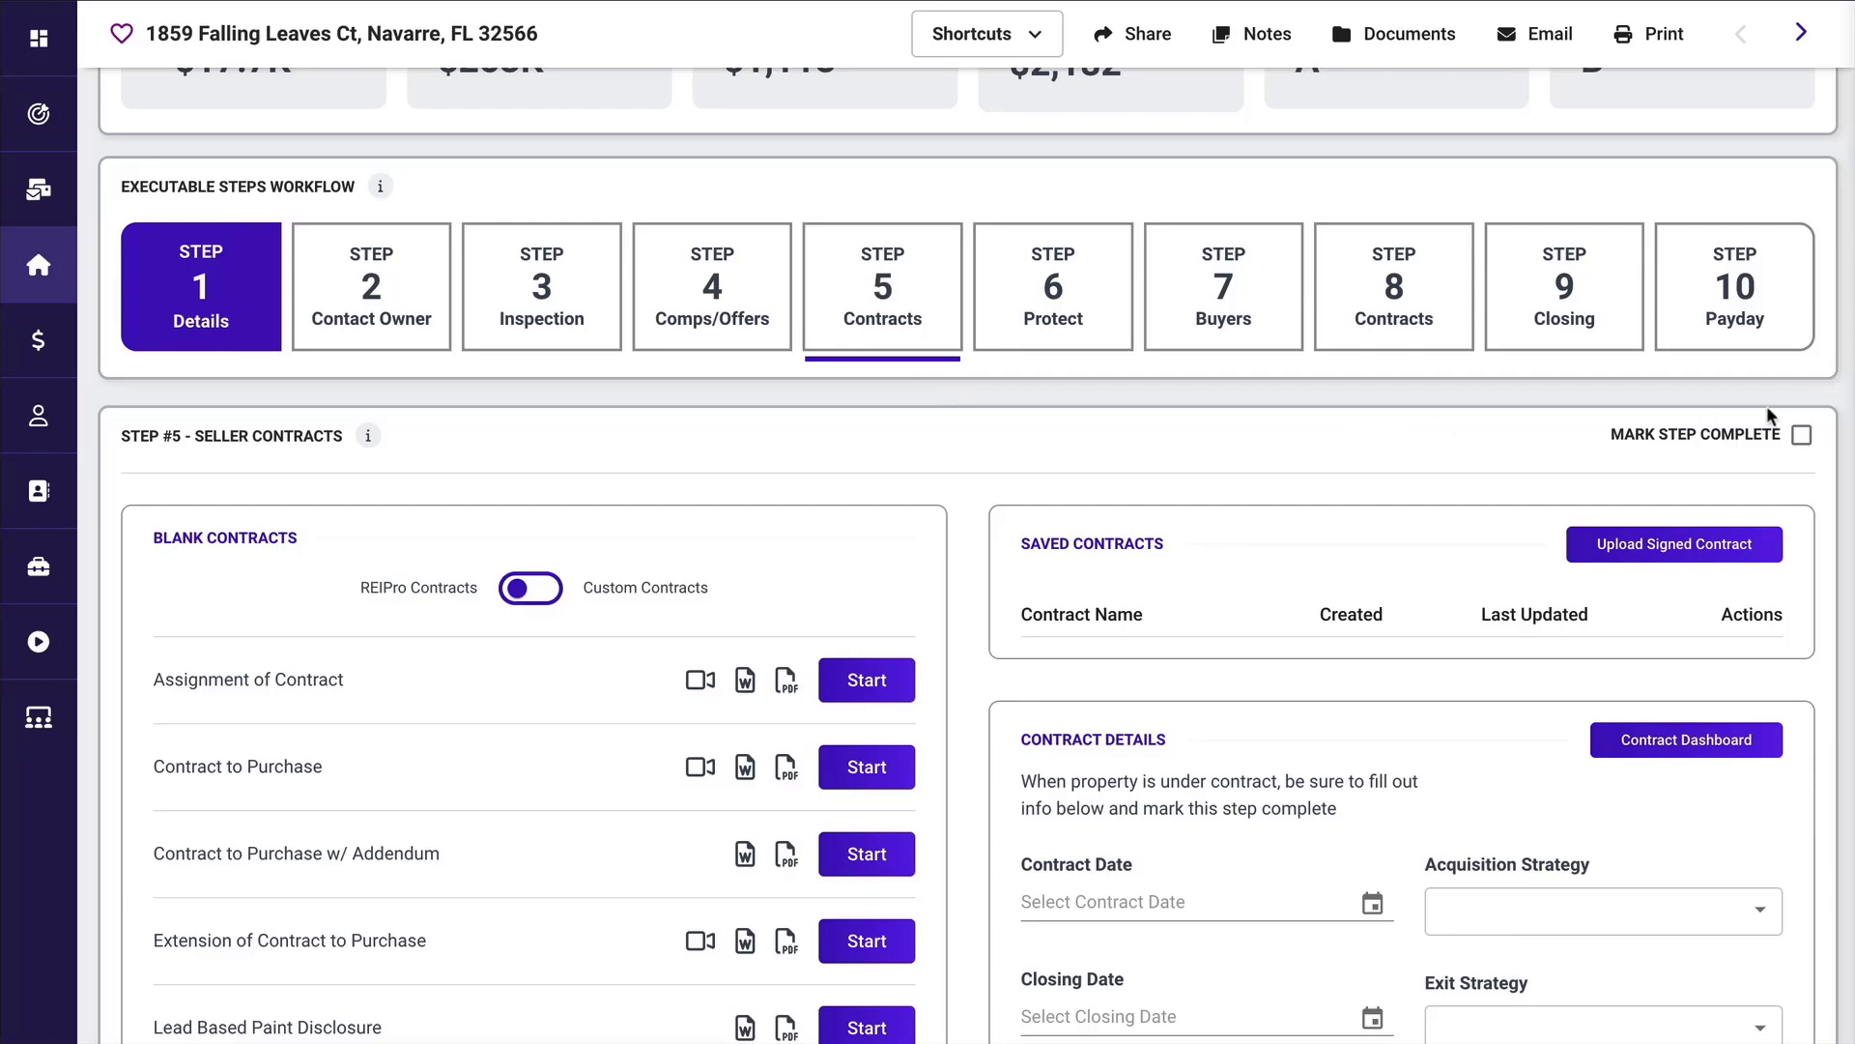
pyautogui.click(1801, 436)
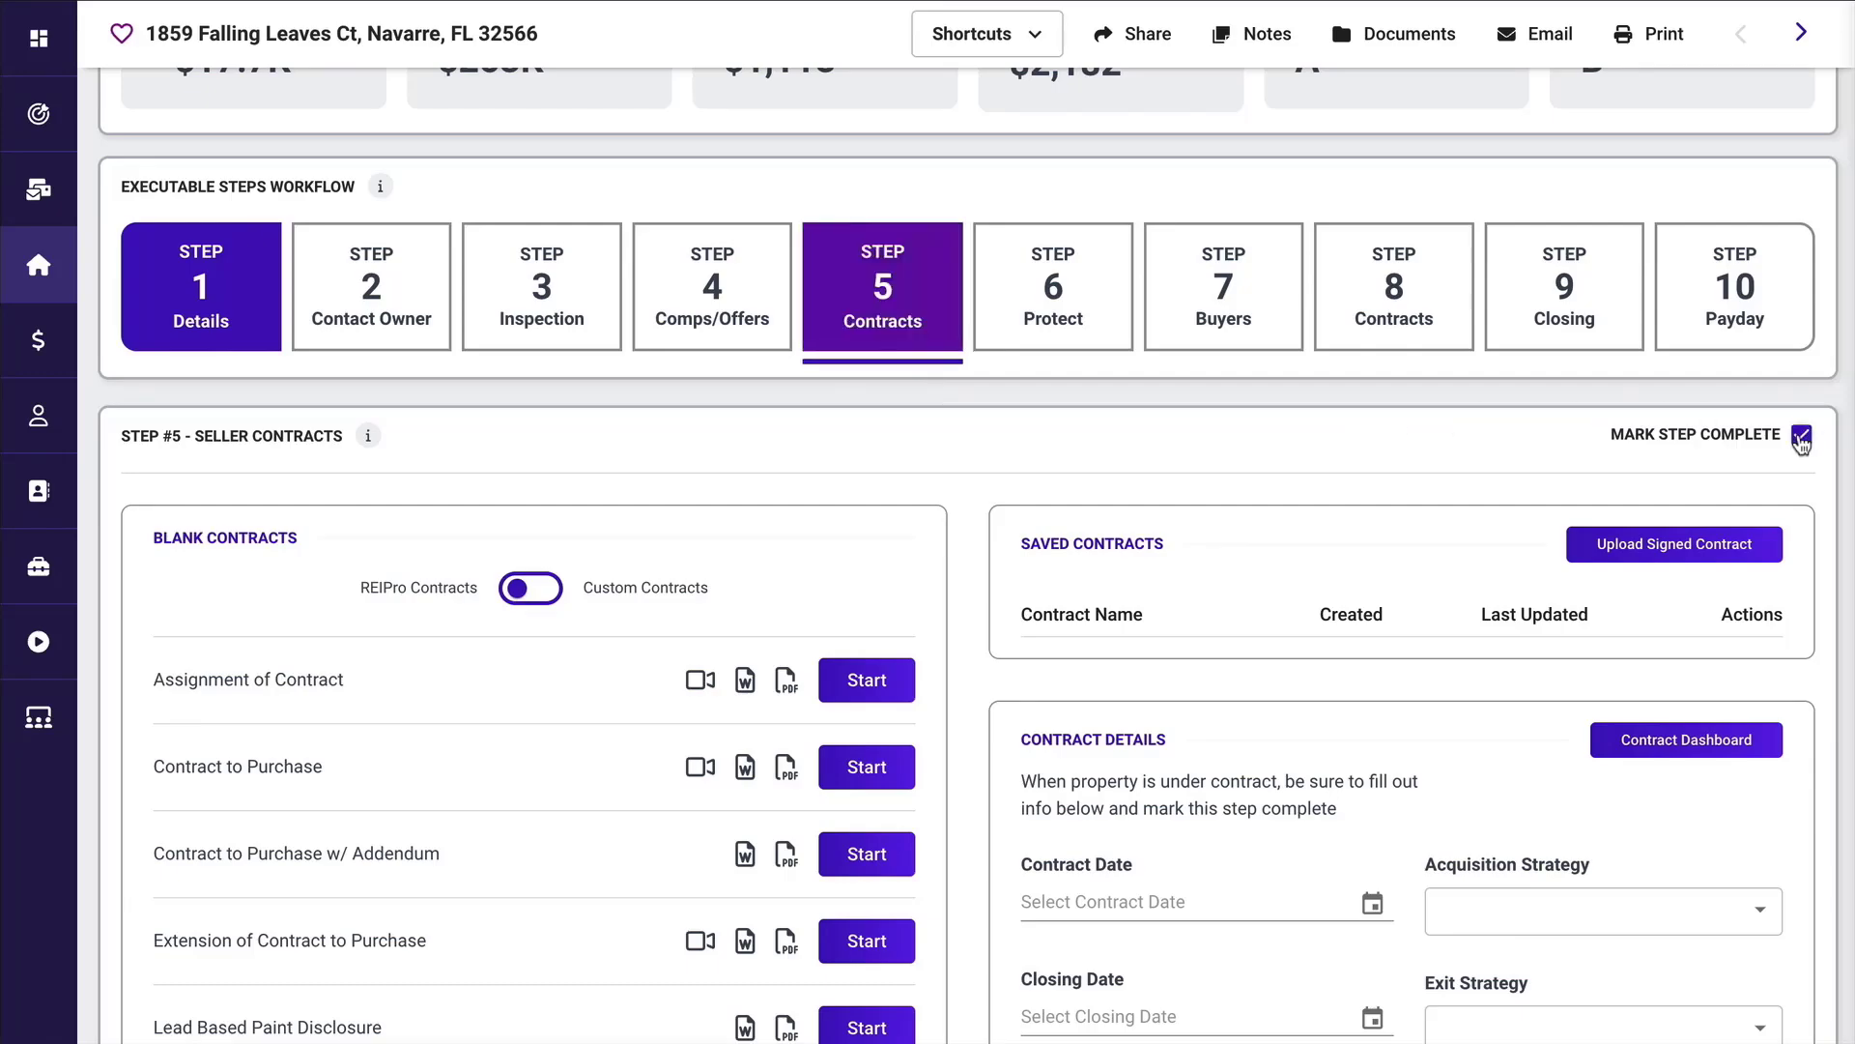
pyautogui.scroll(-3, 1802, 443)
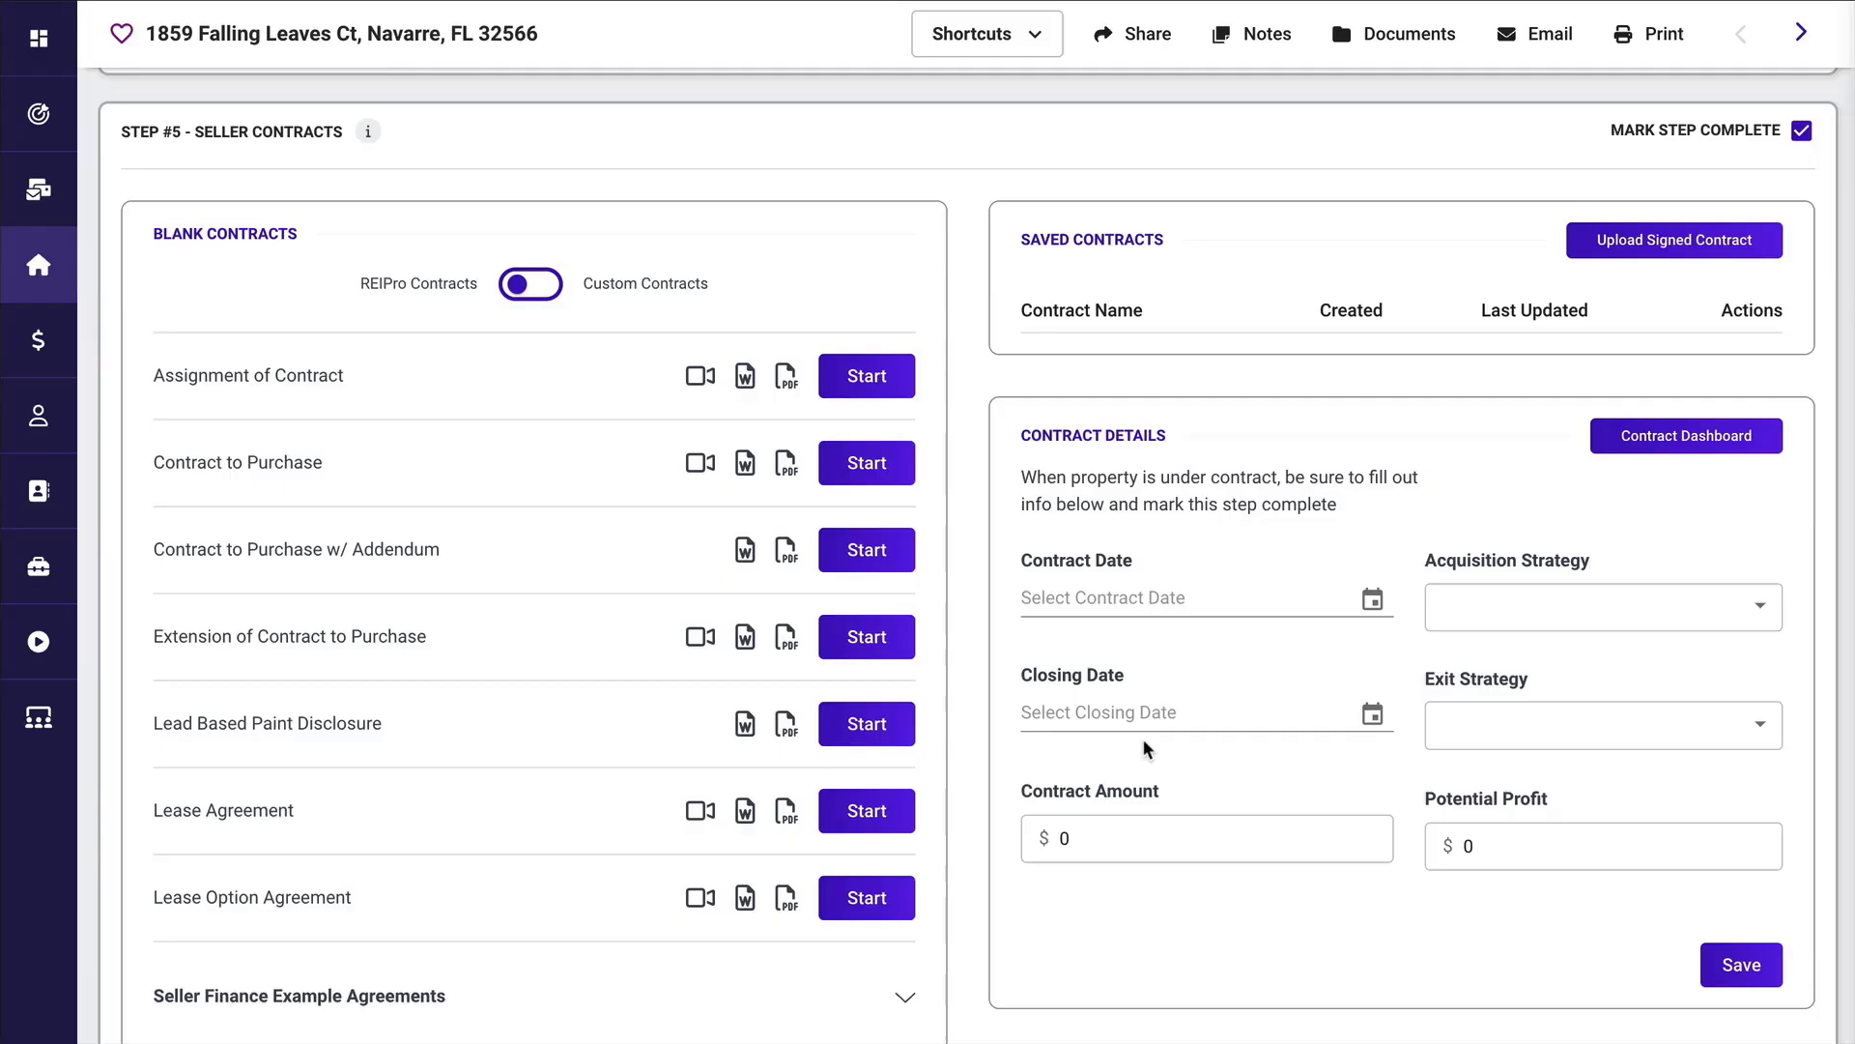
# Mark Step 10 (Payday) complete in the property's Executable Steps Workflow.
pyautogui.scroll(4, 1662, 435)
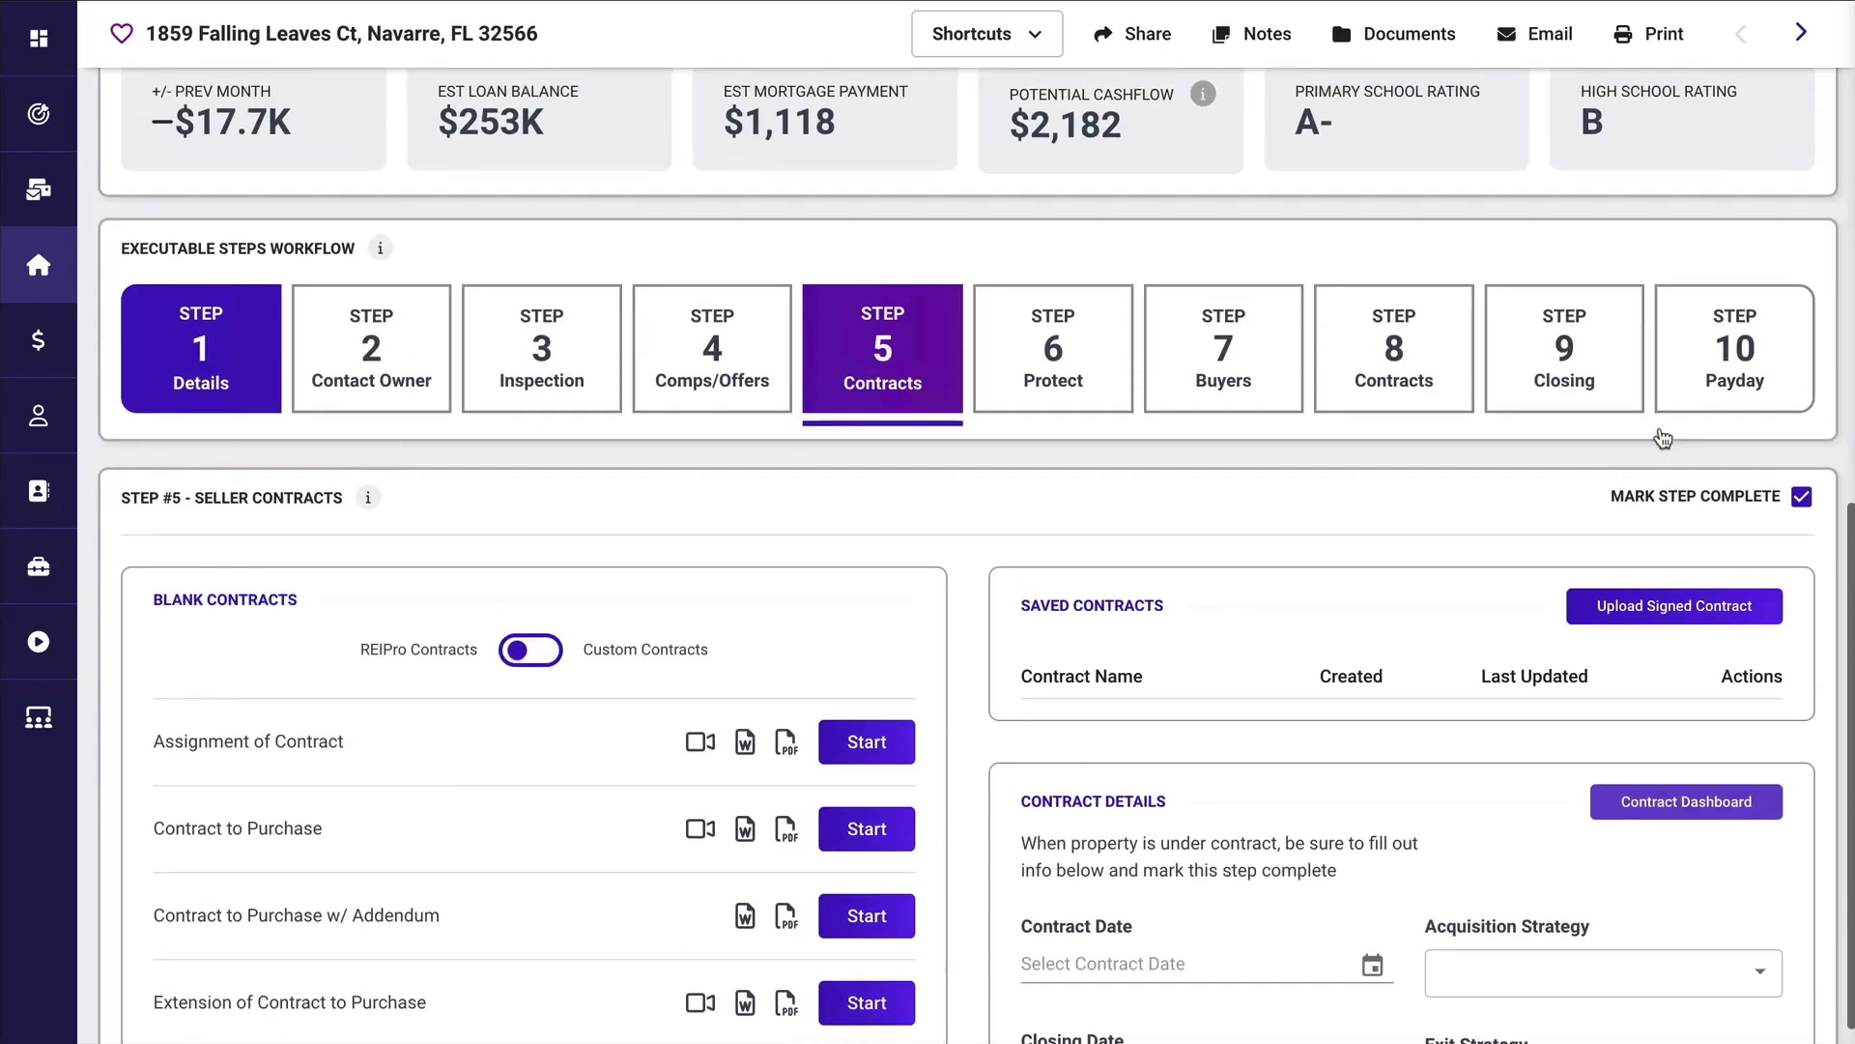
pyautogui.scroll(1, 1662, 435)
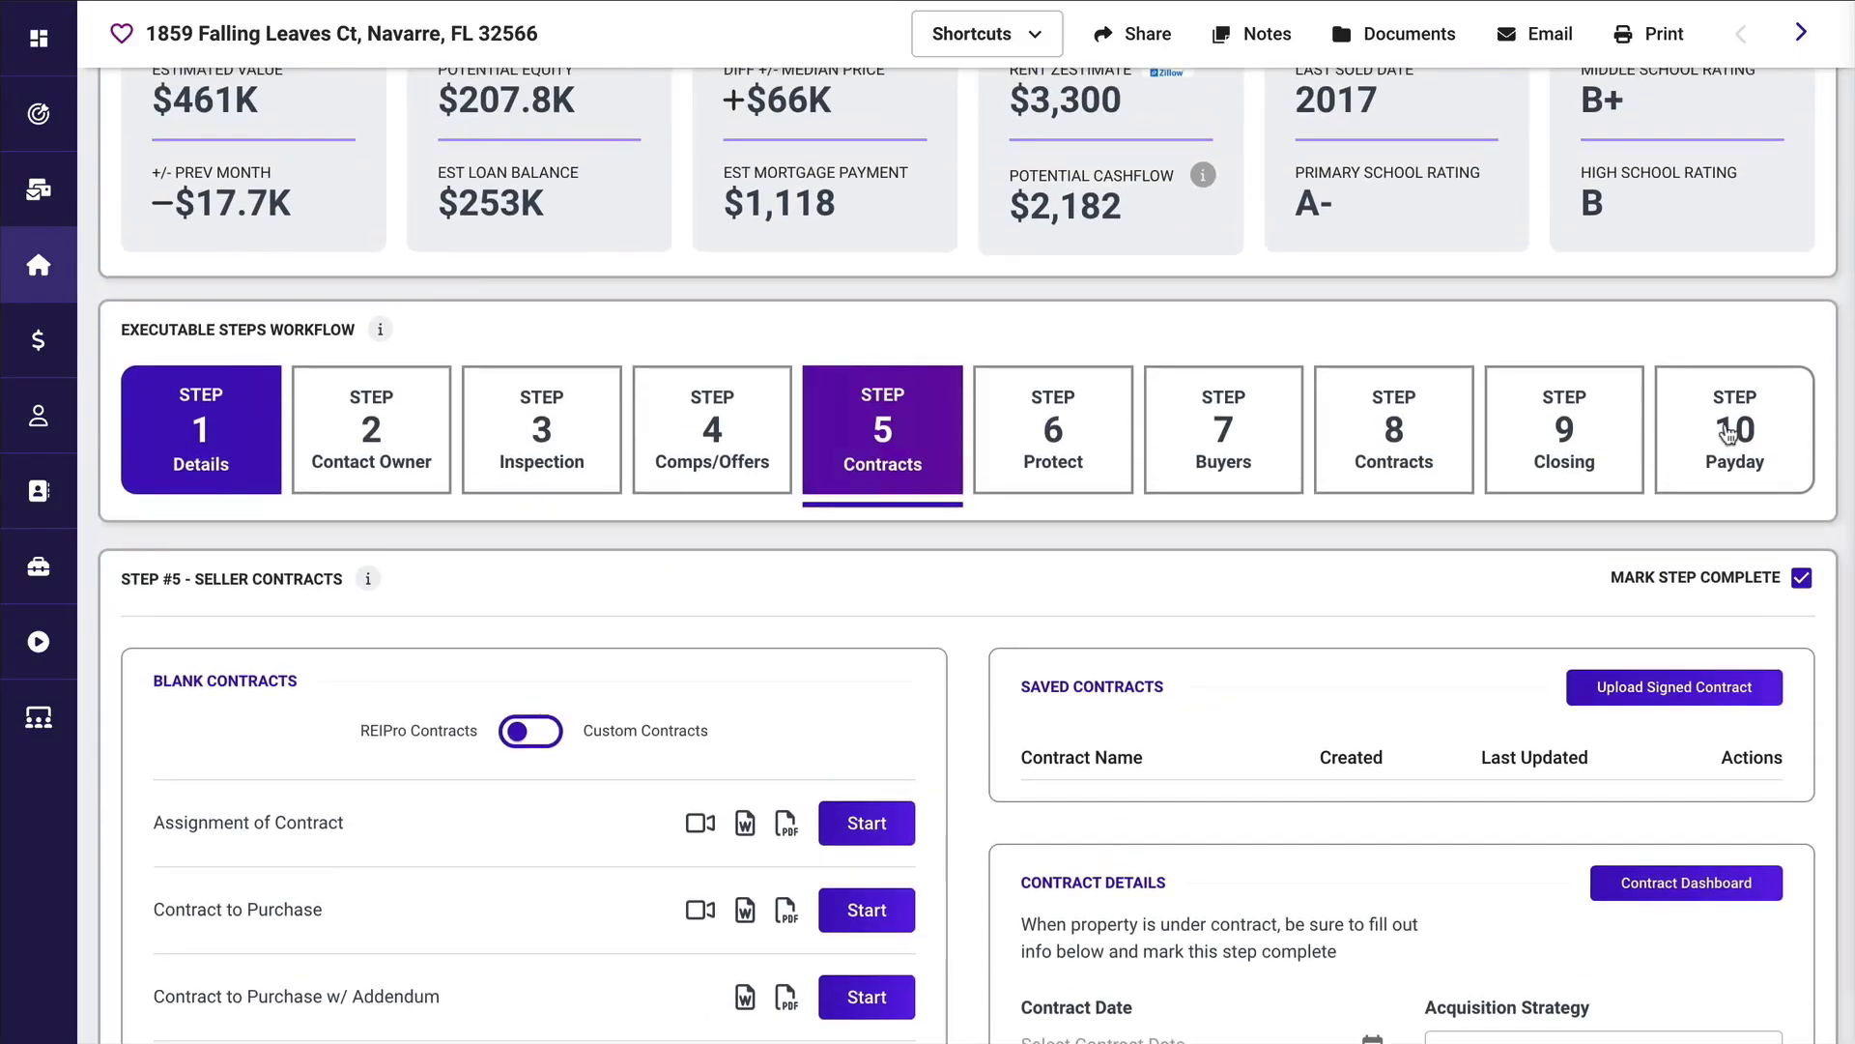
pyautogui.click(1729, 432)
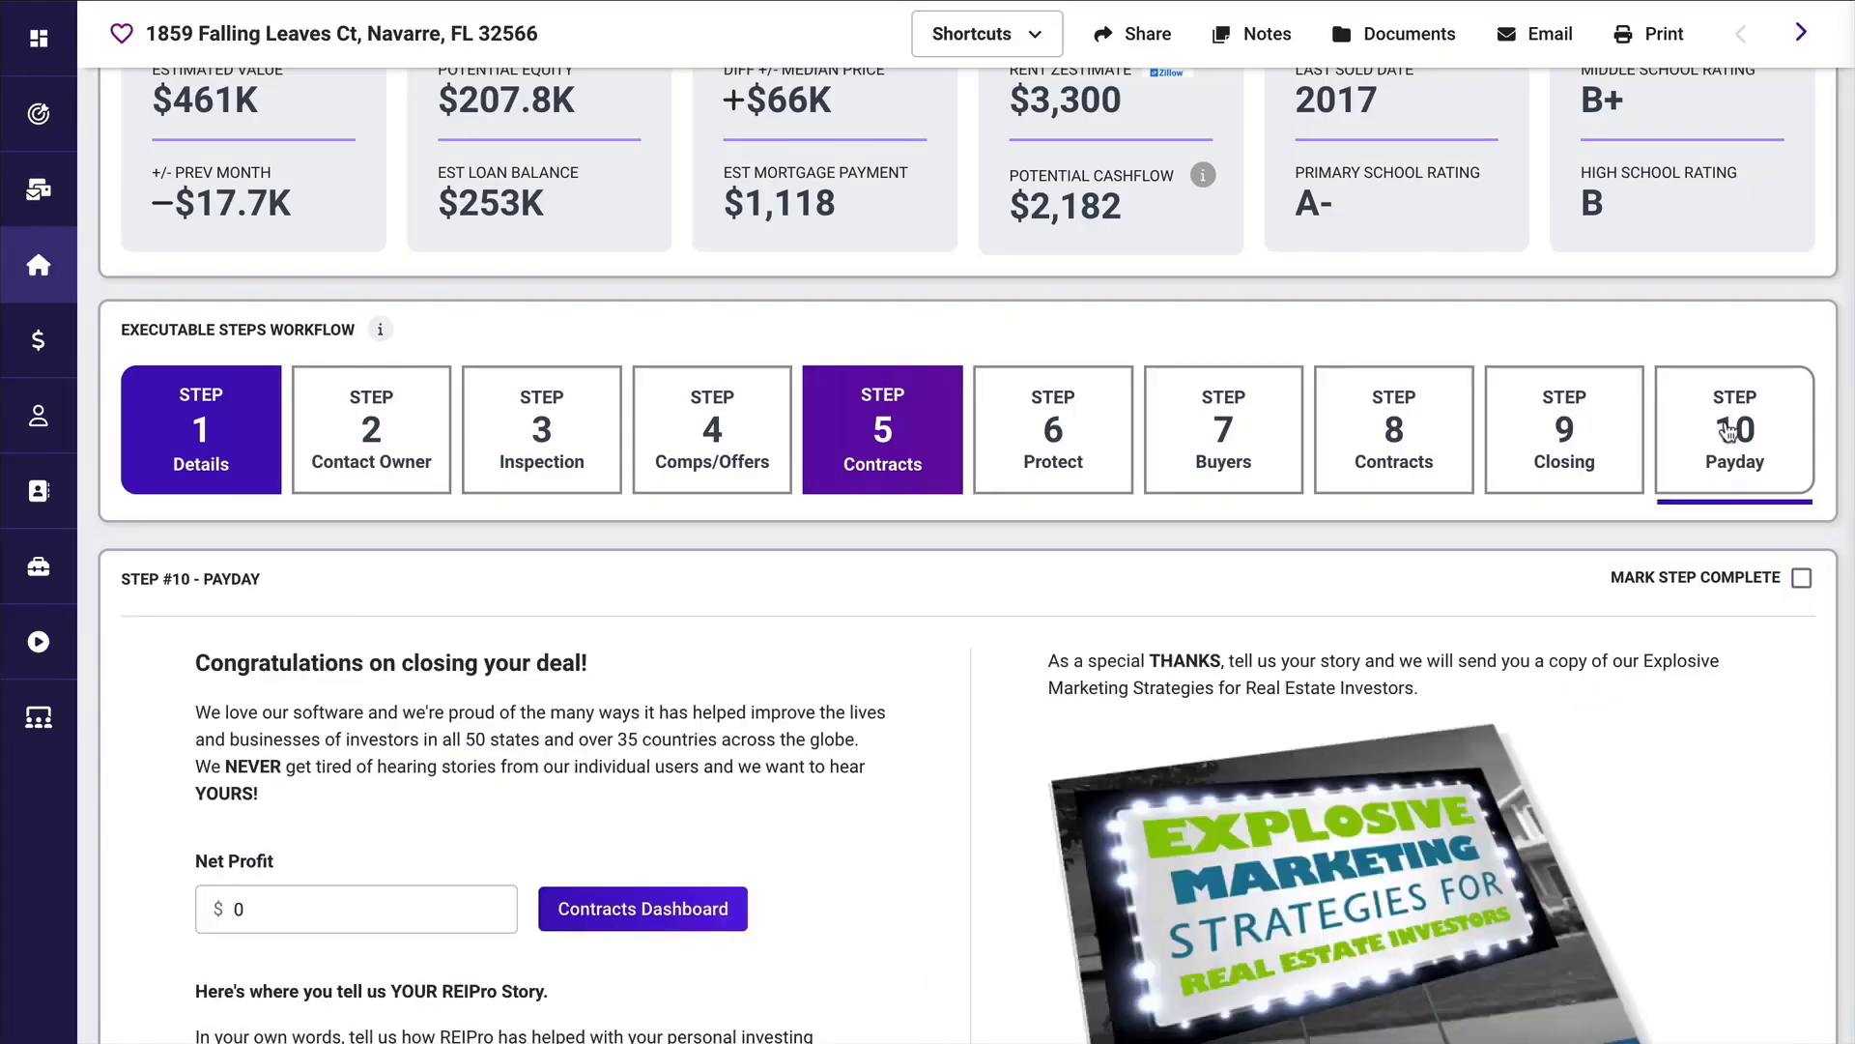
pyautogui.click(1800, 579)
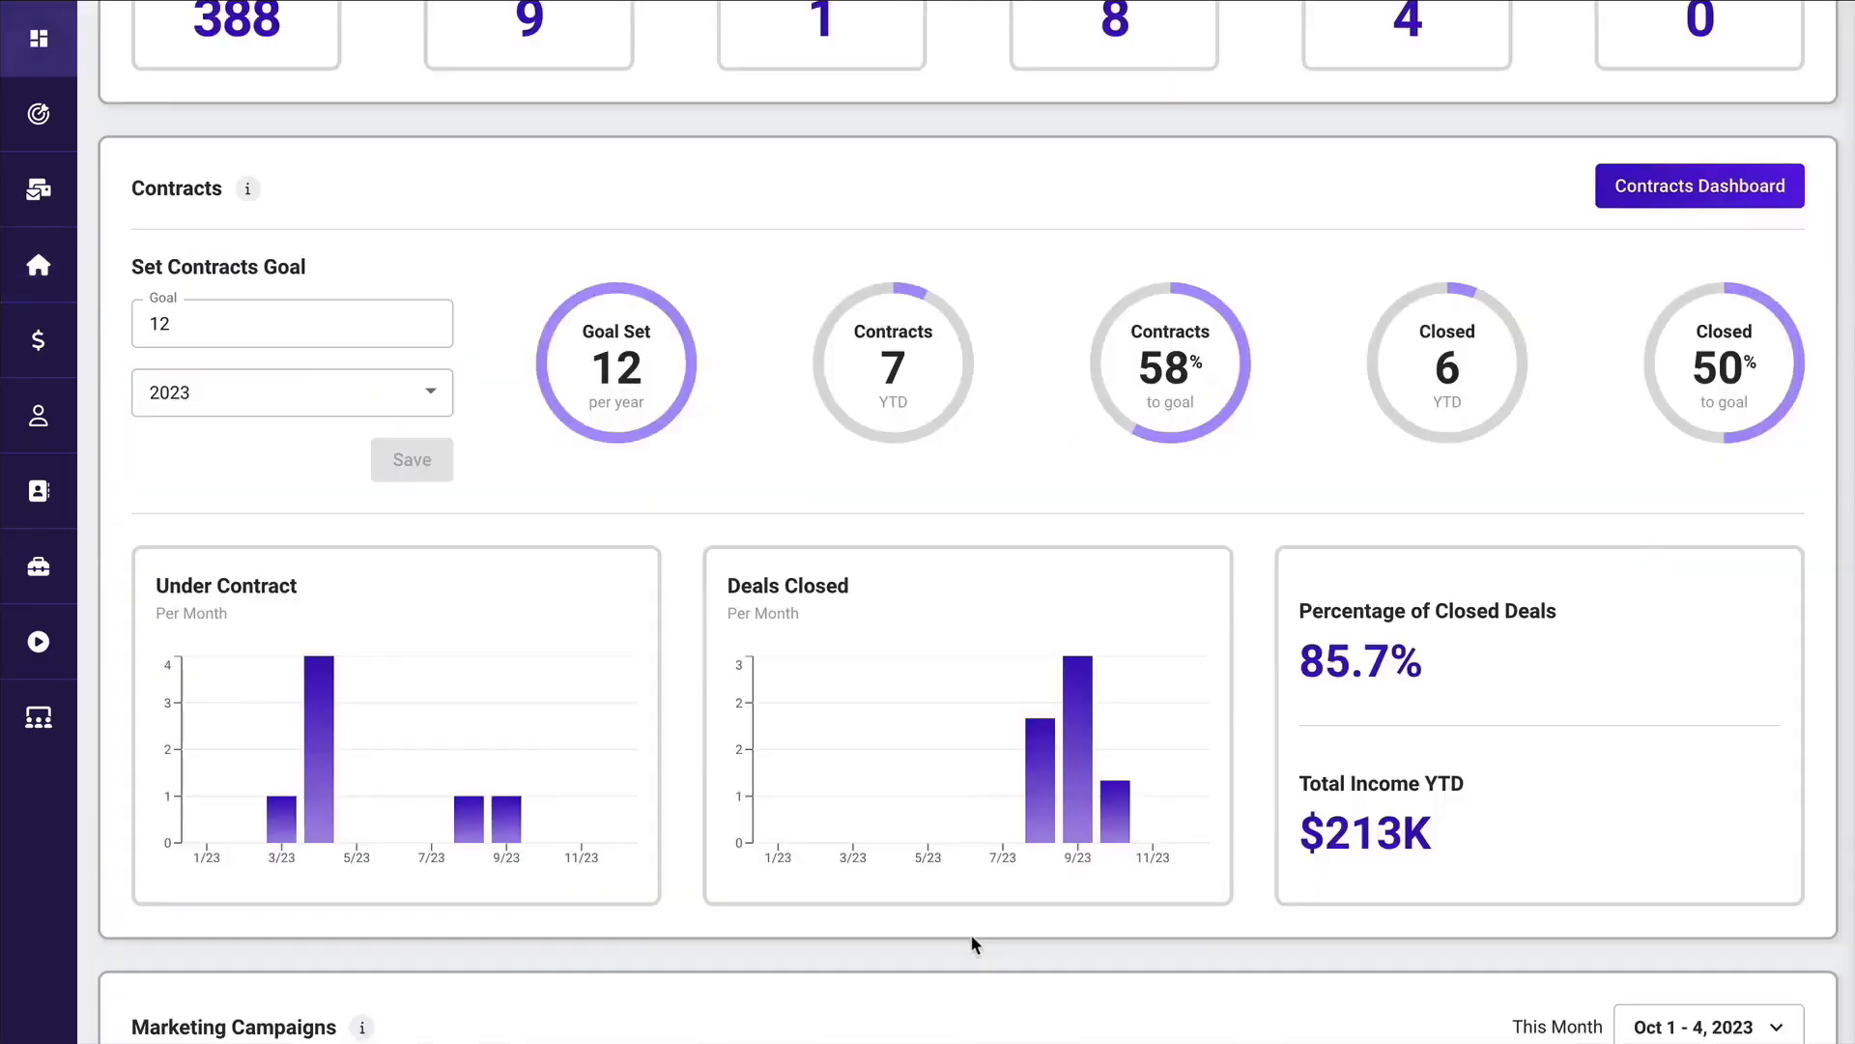
# Set the Marketing Campaigns statistics date range to Last Month, and open the statistics management options.
pyautogui.scroll(-5, 970, 934)
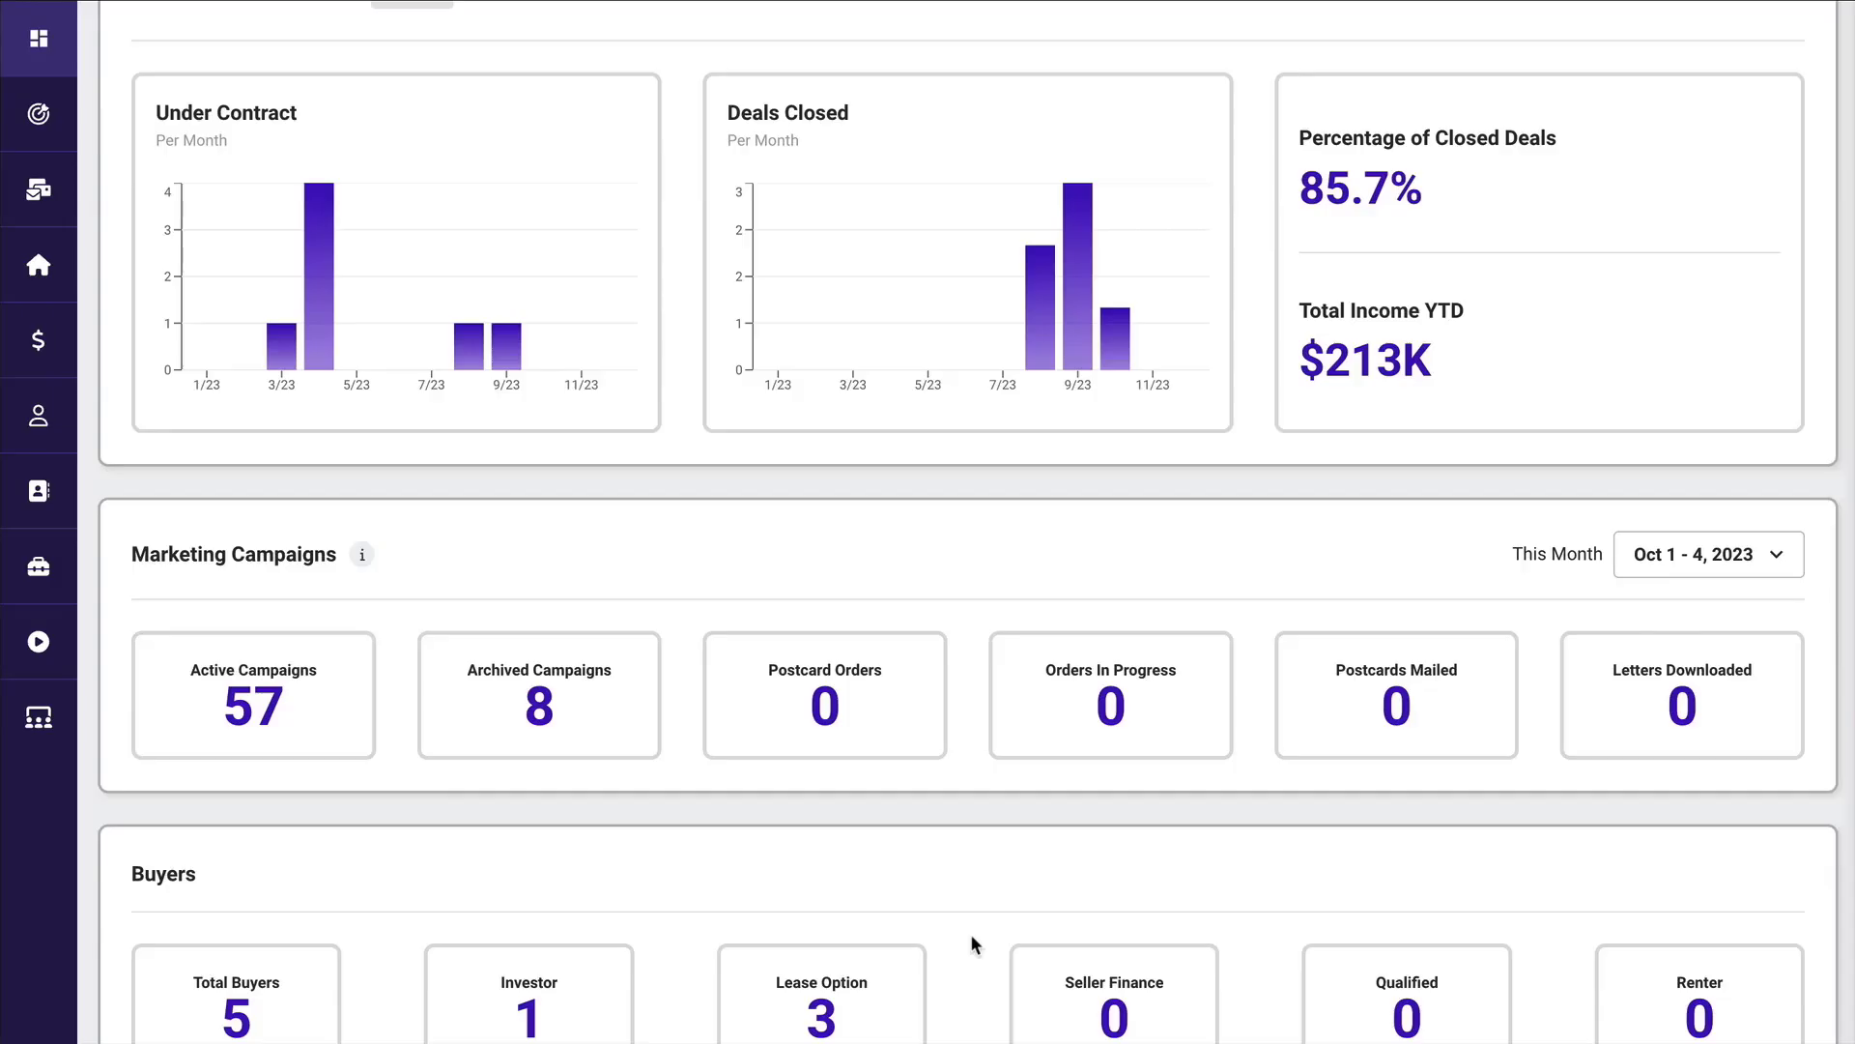
pyautogui.click(1736, 553)
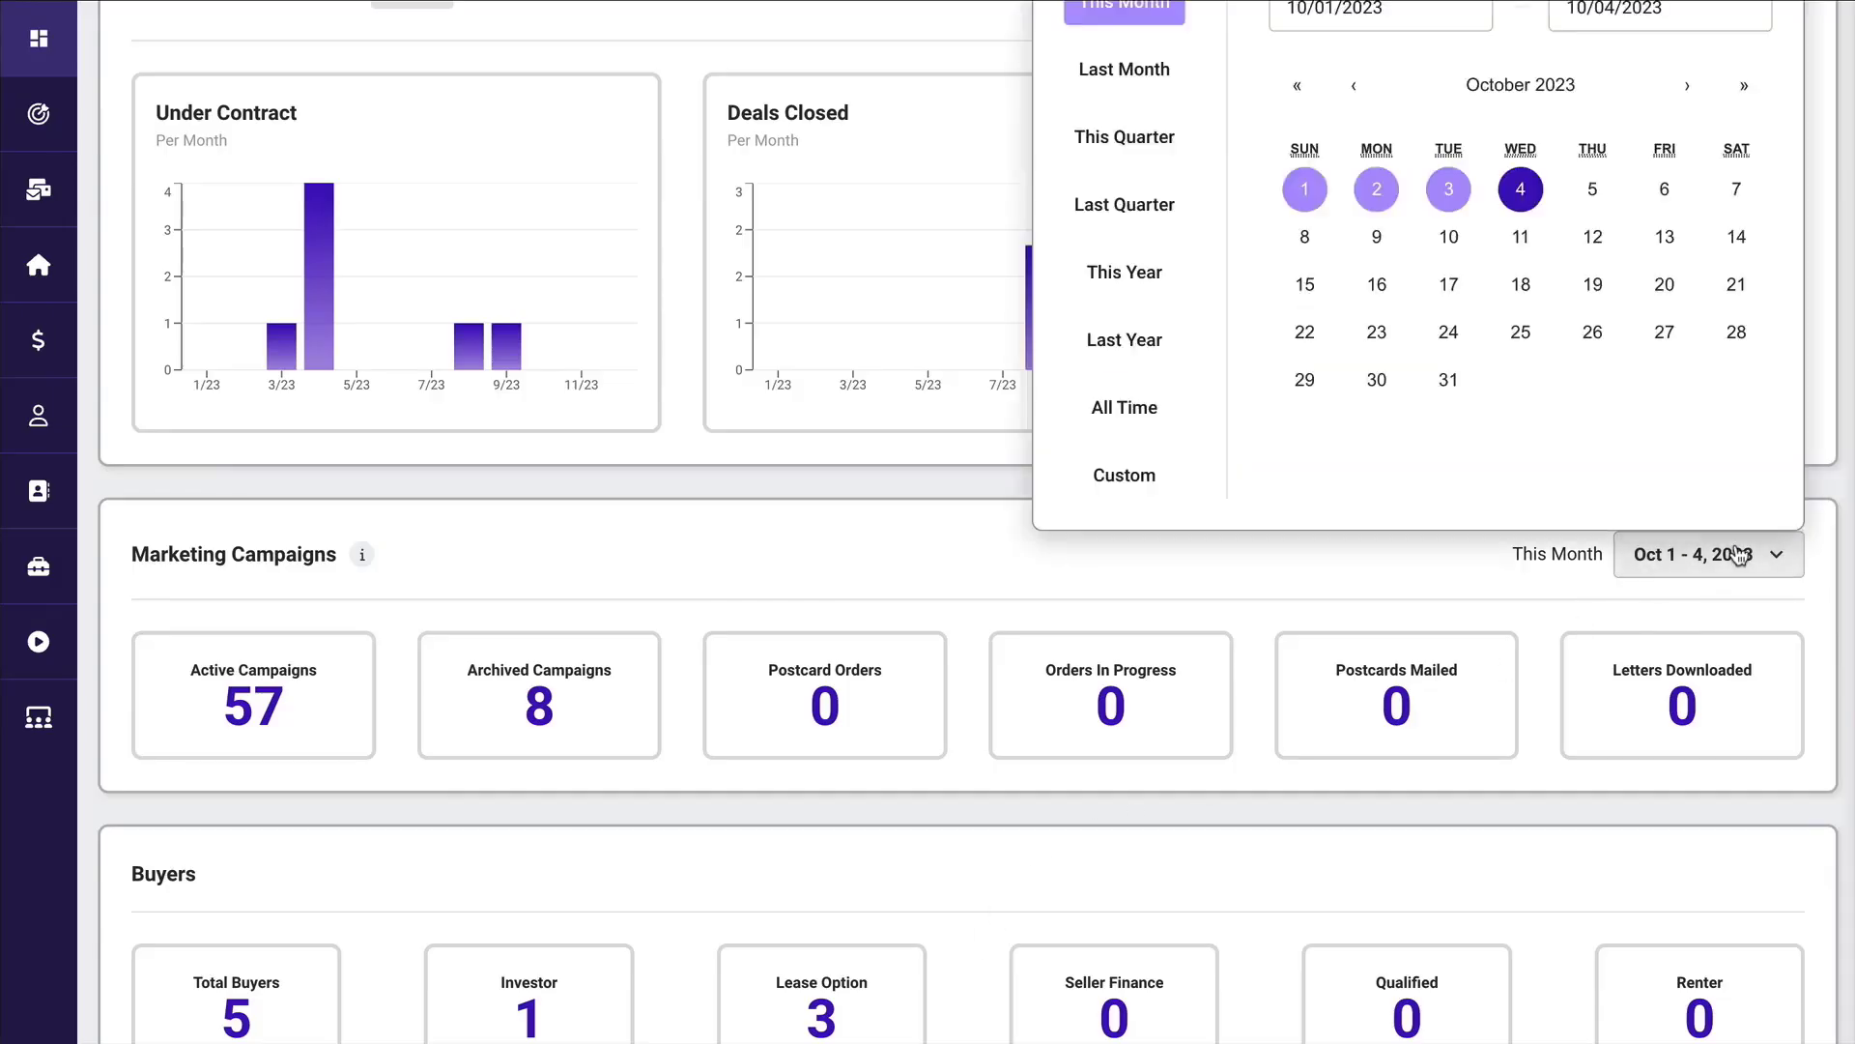
pyautogui.scroll(2, 1737, 553)
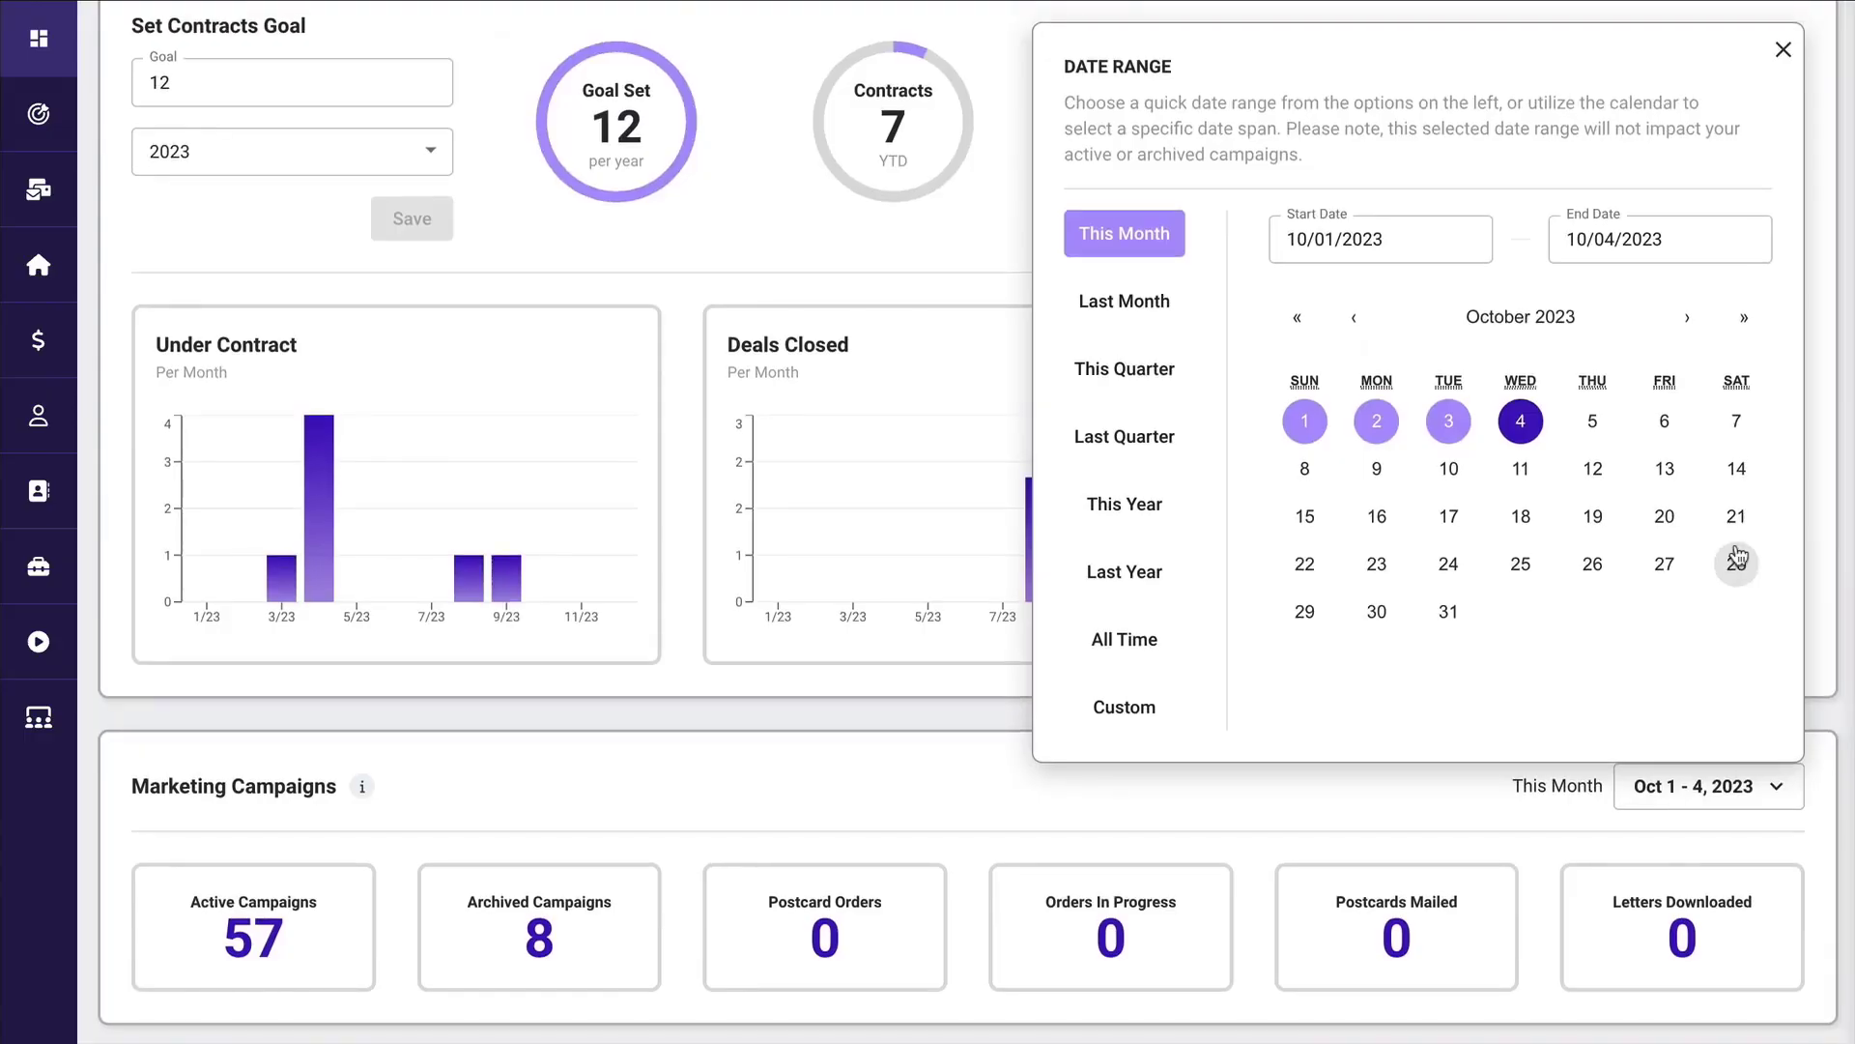
pyautogui.click(1099, 306)
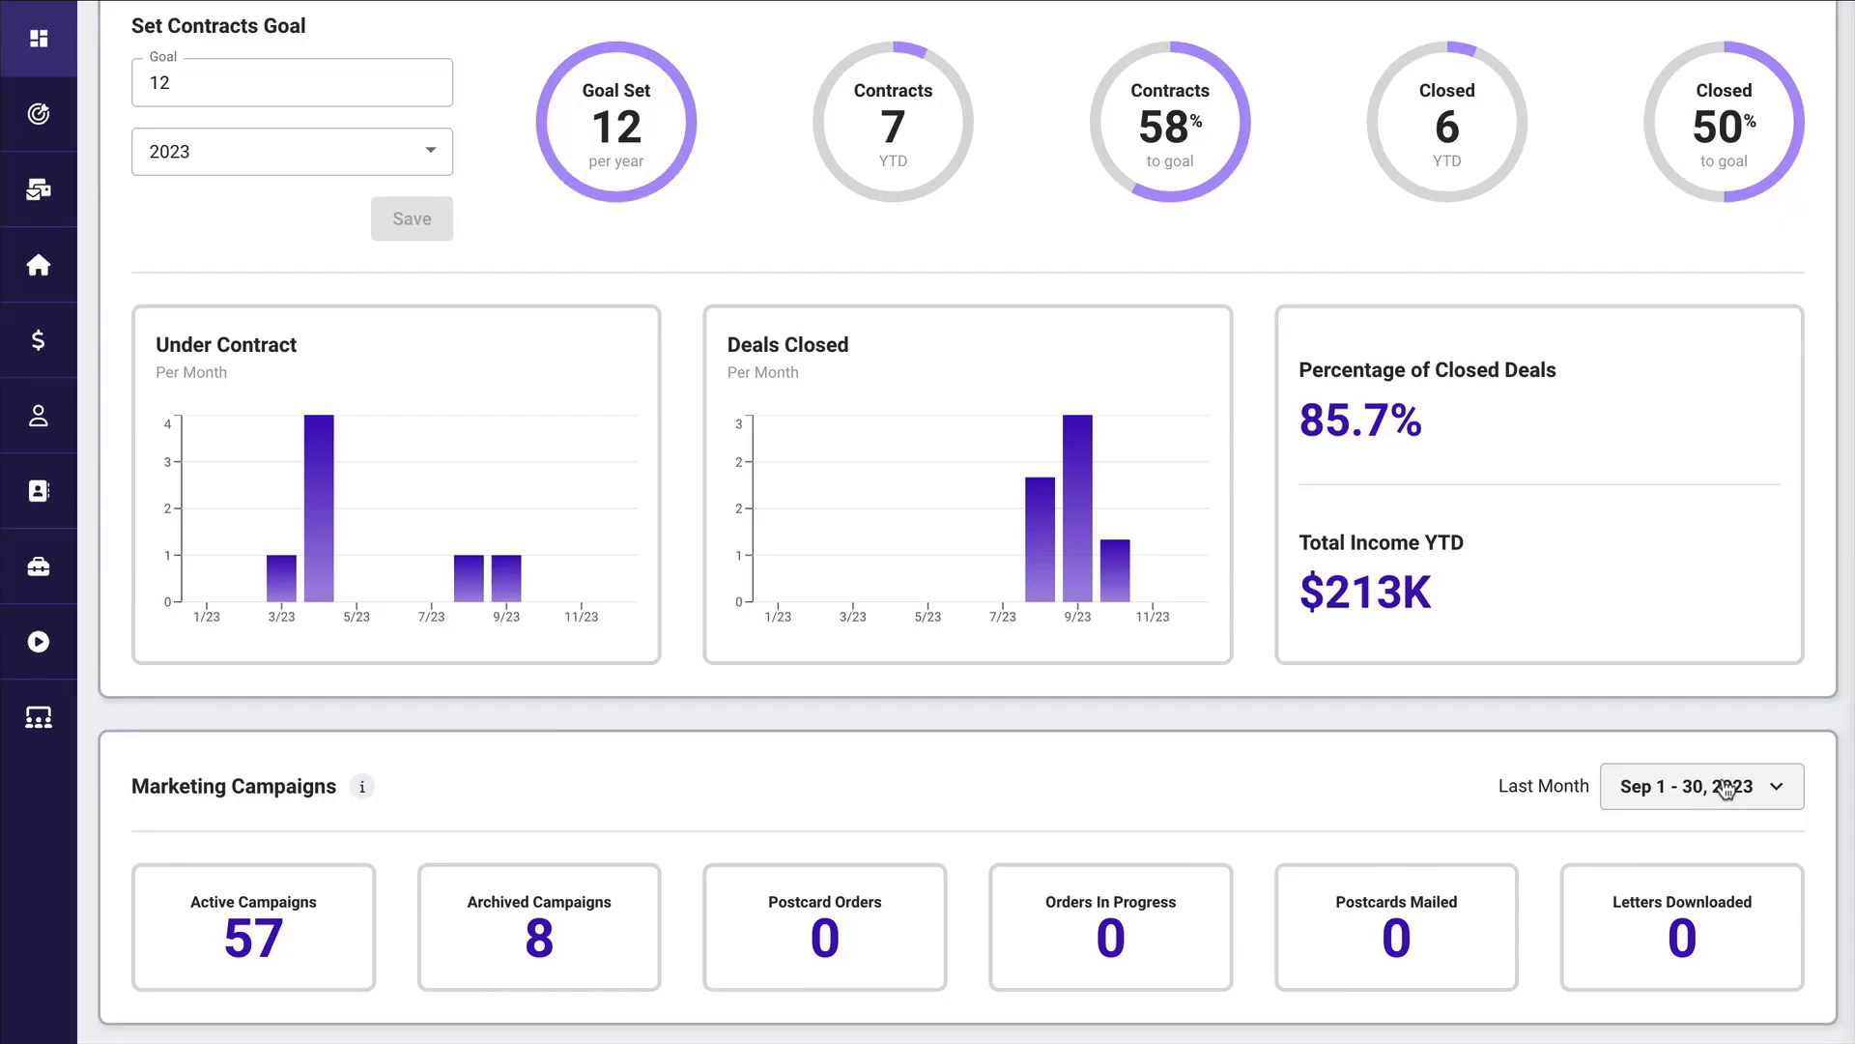
pyautogui.scroll(-2, 1725, 790)
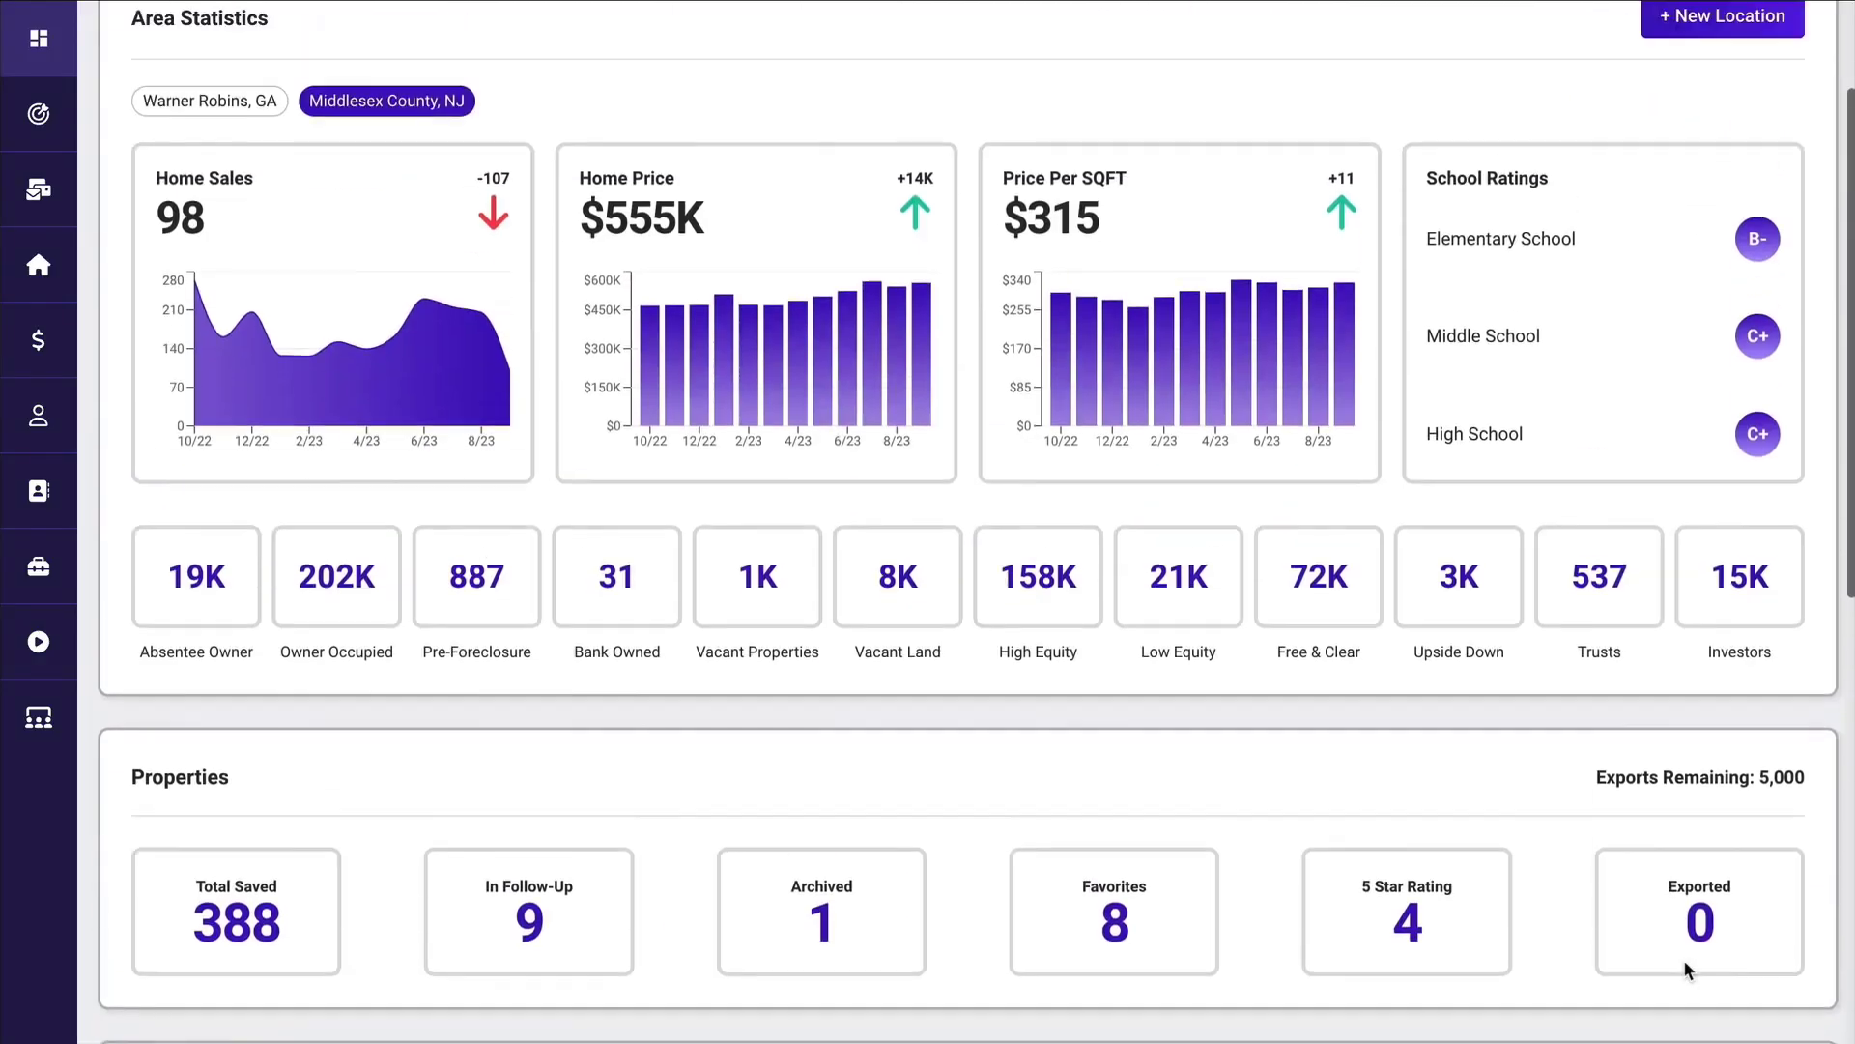
pyautogui.scroll(4, 1645, 328)
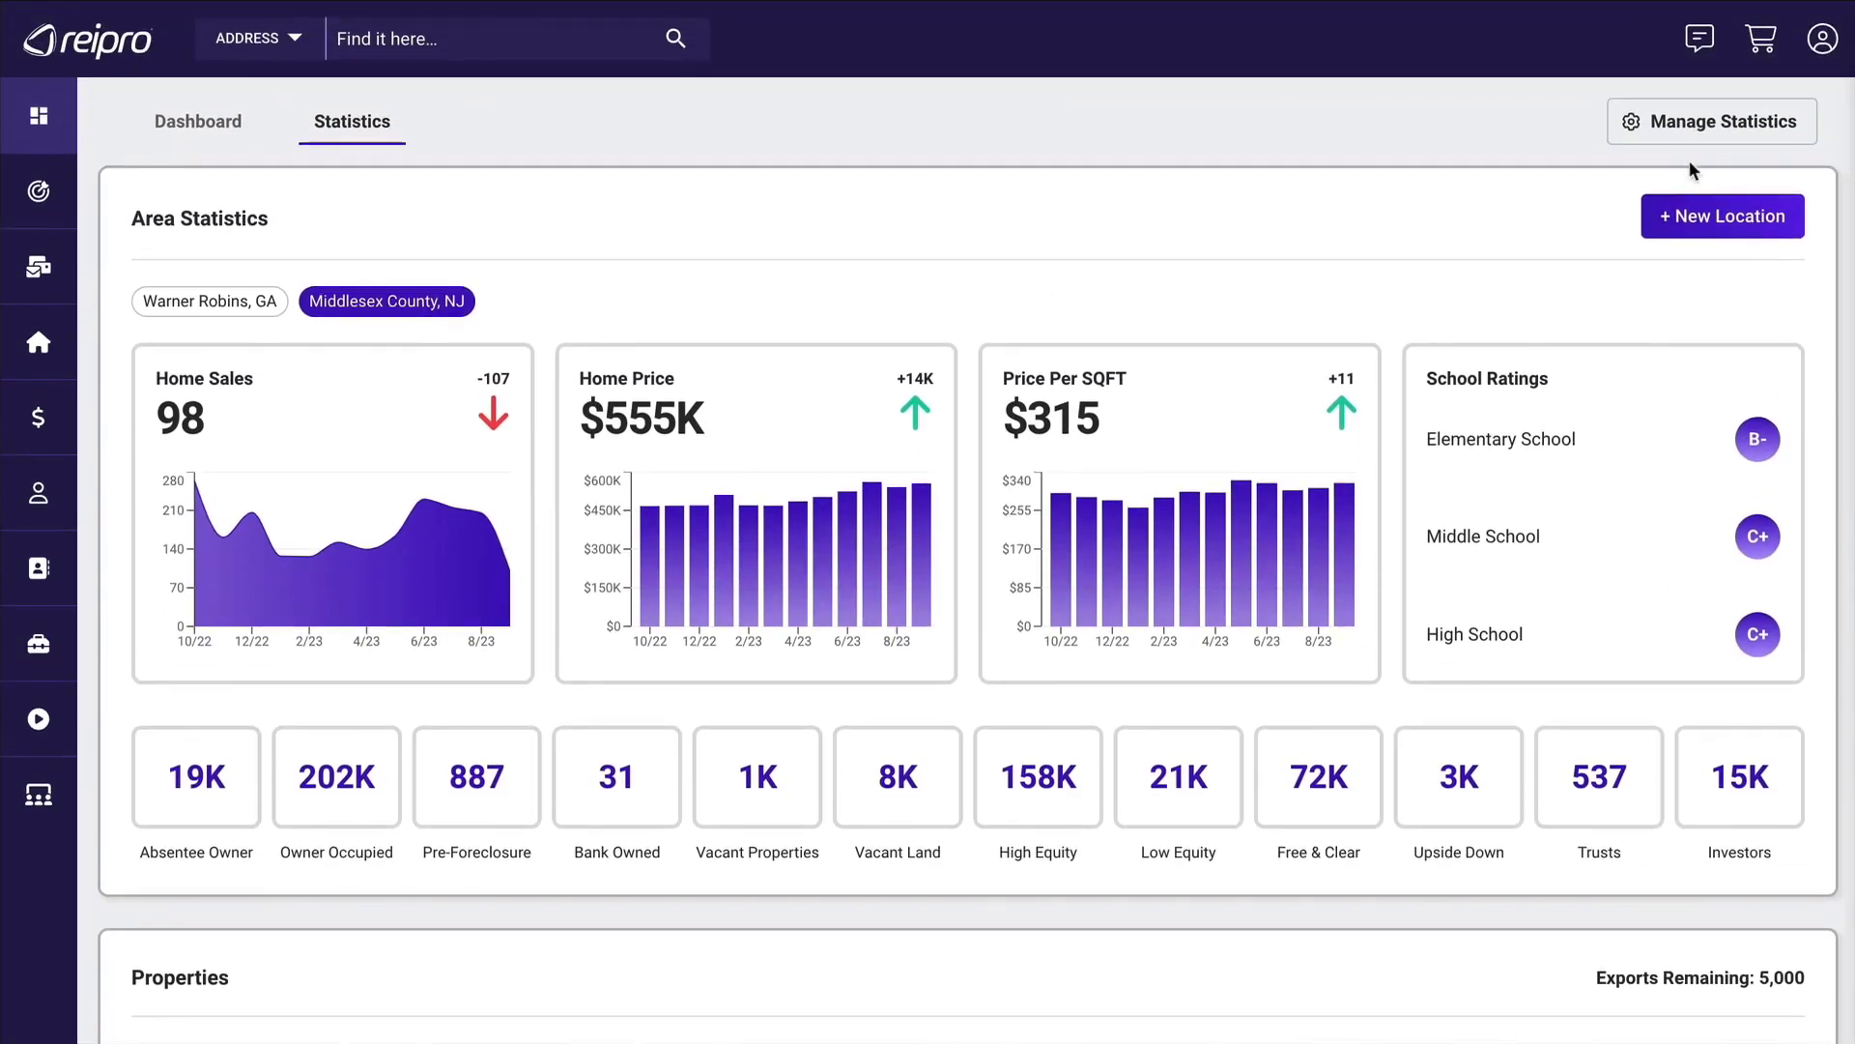
pyautogui.click(1713, 125)
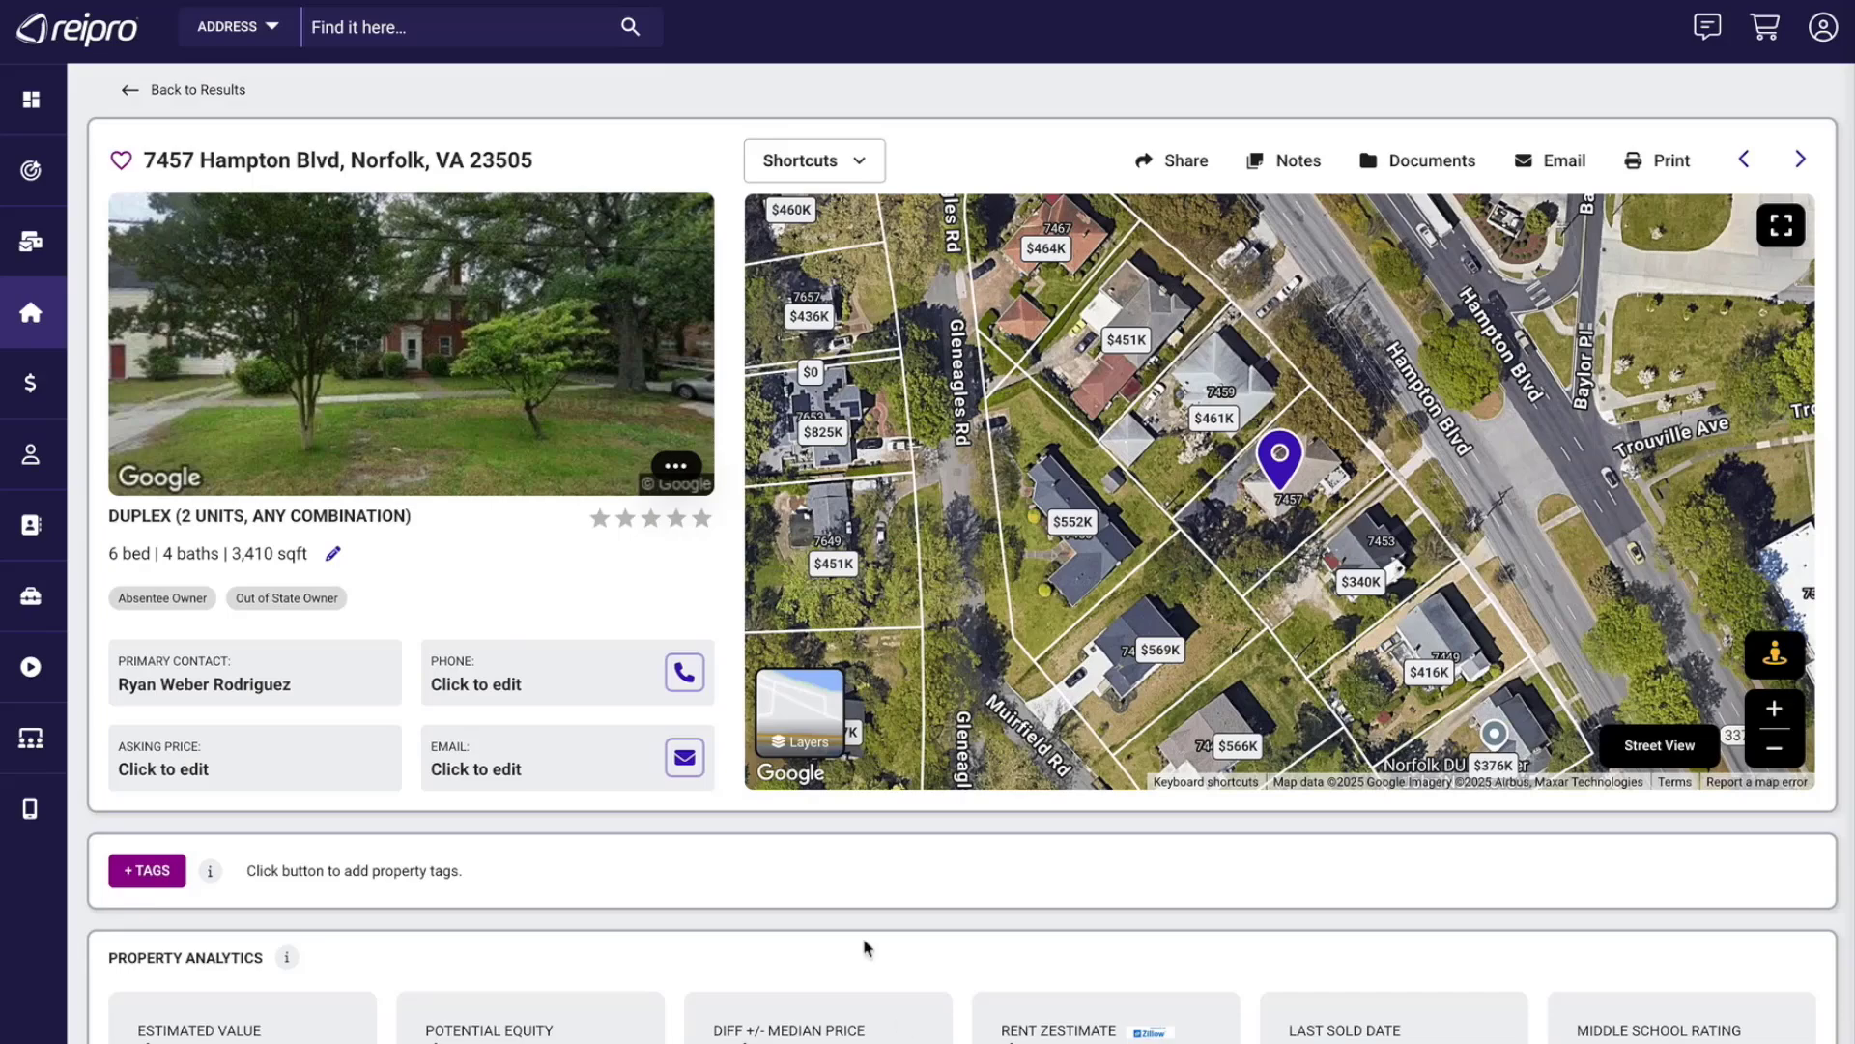
# In the property's Step 4 Comps/Offers, restrict the comparable sales filter's property types to Single Family.
pyautogui.scroll(-10, 828, 897)
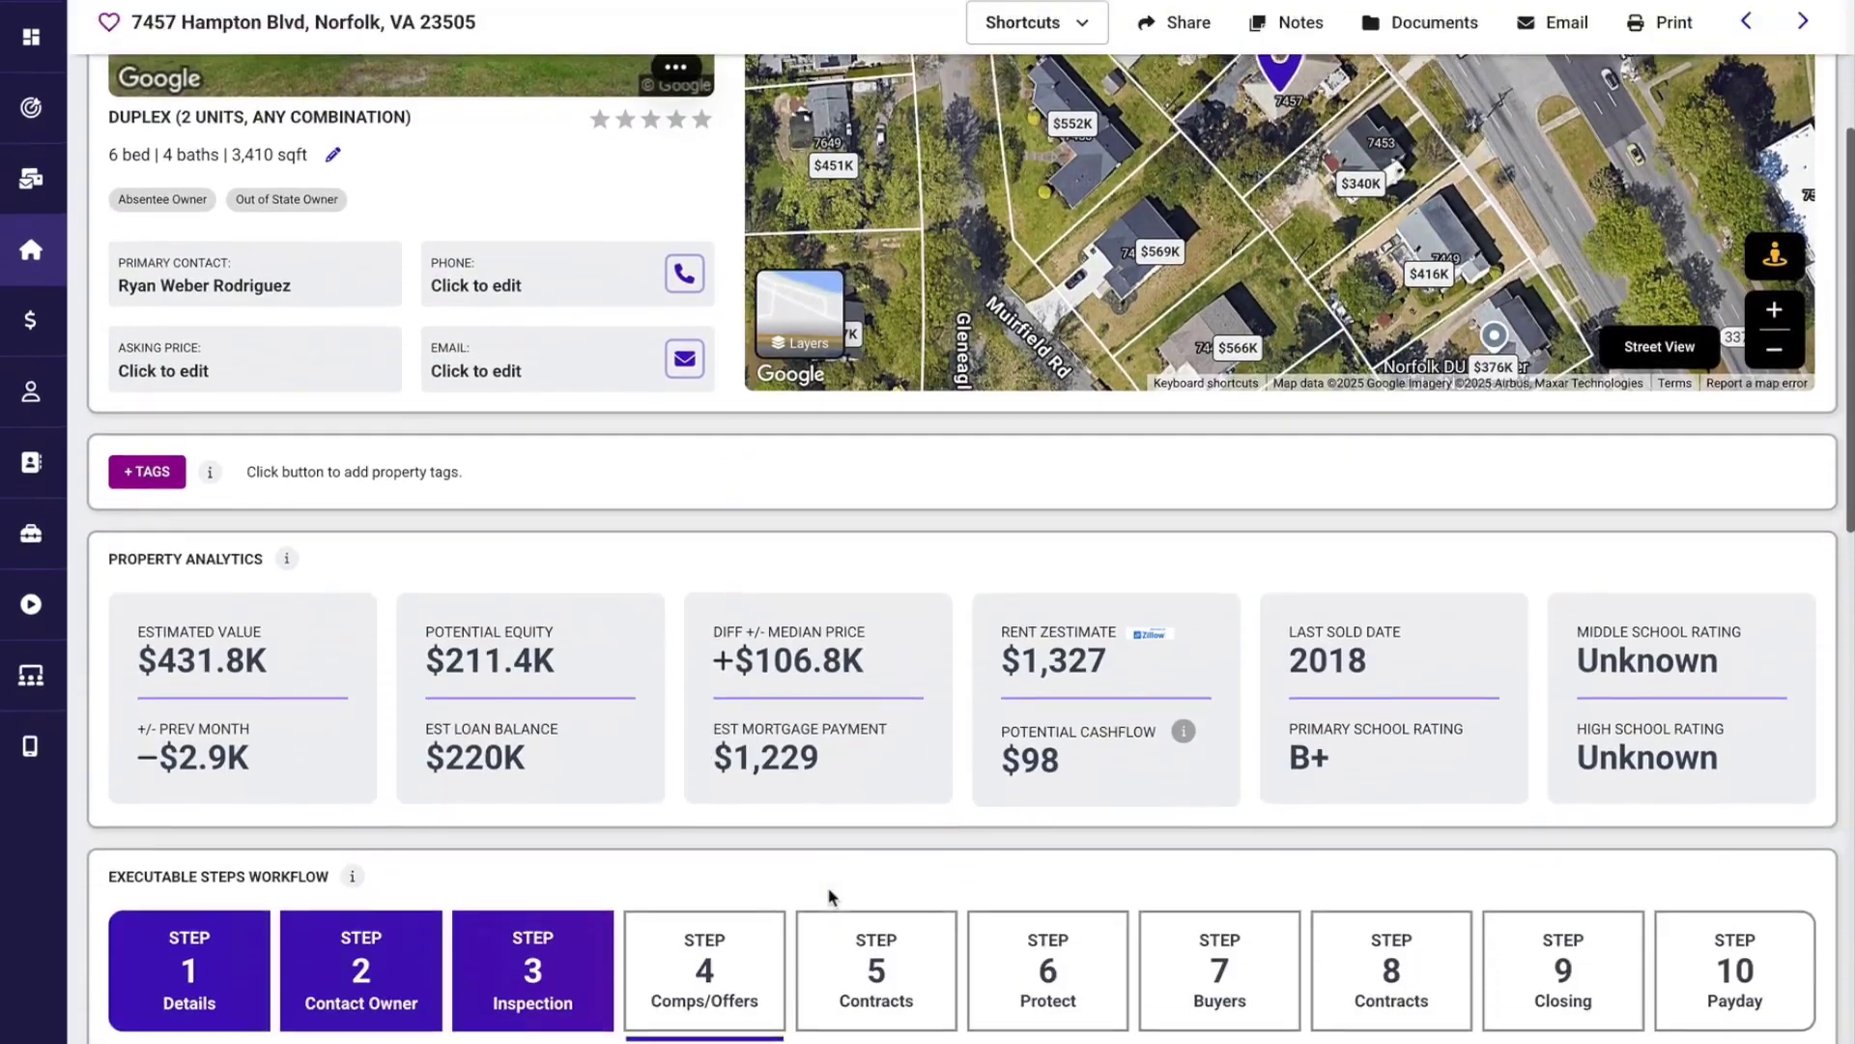
pyautogui.scroll(-2, 829, 897)
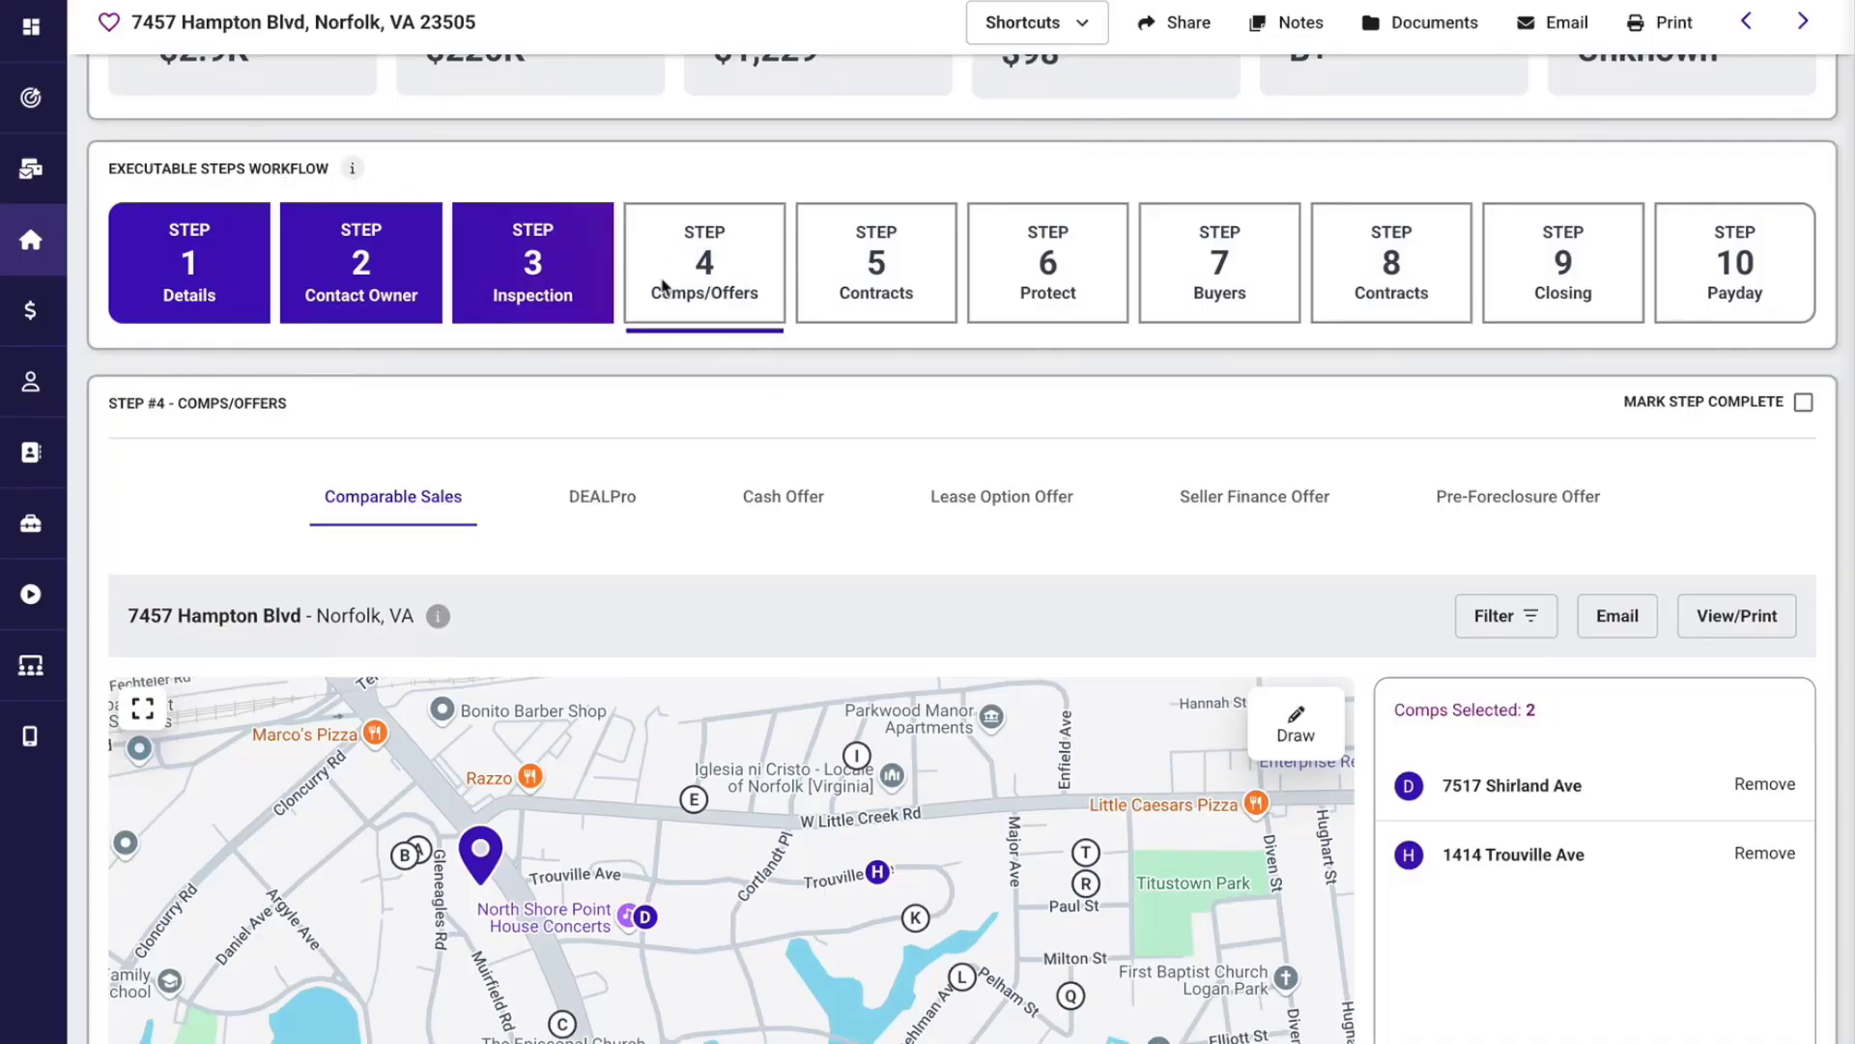
pyautogui.scroll(-3, 602, 219)
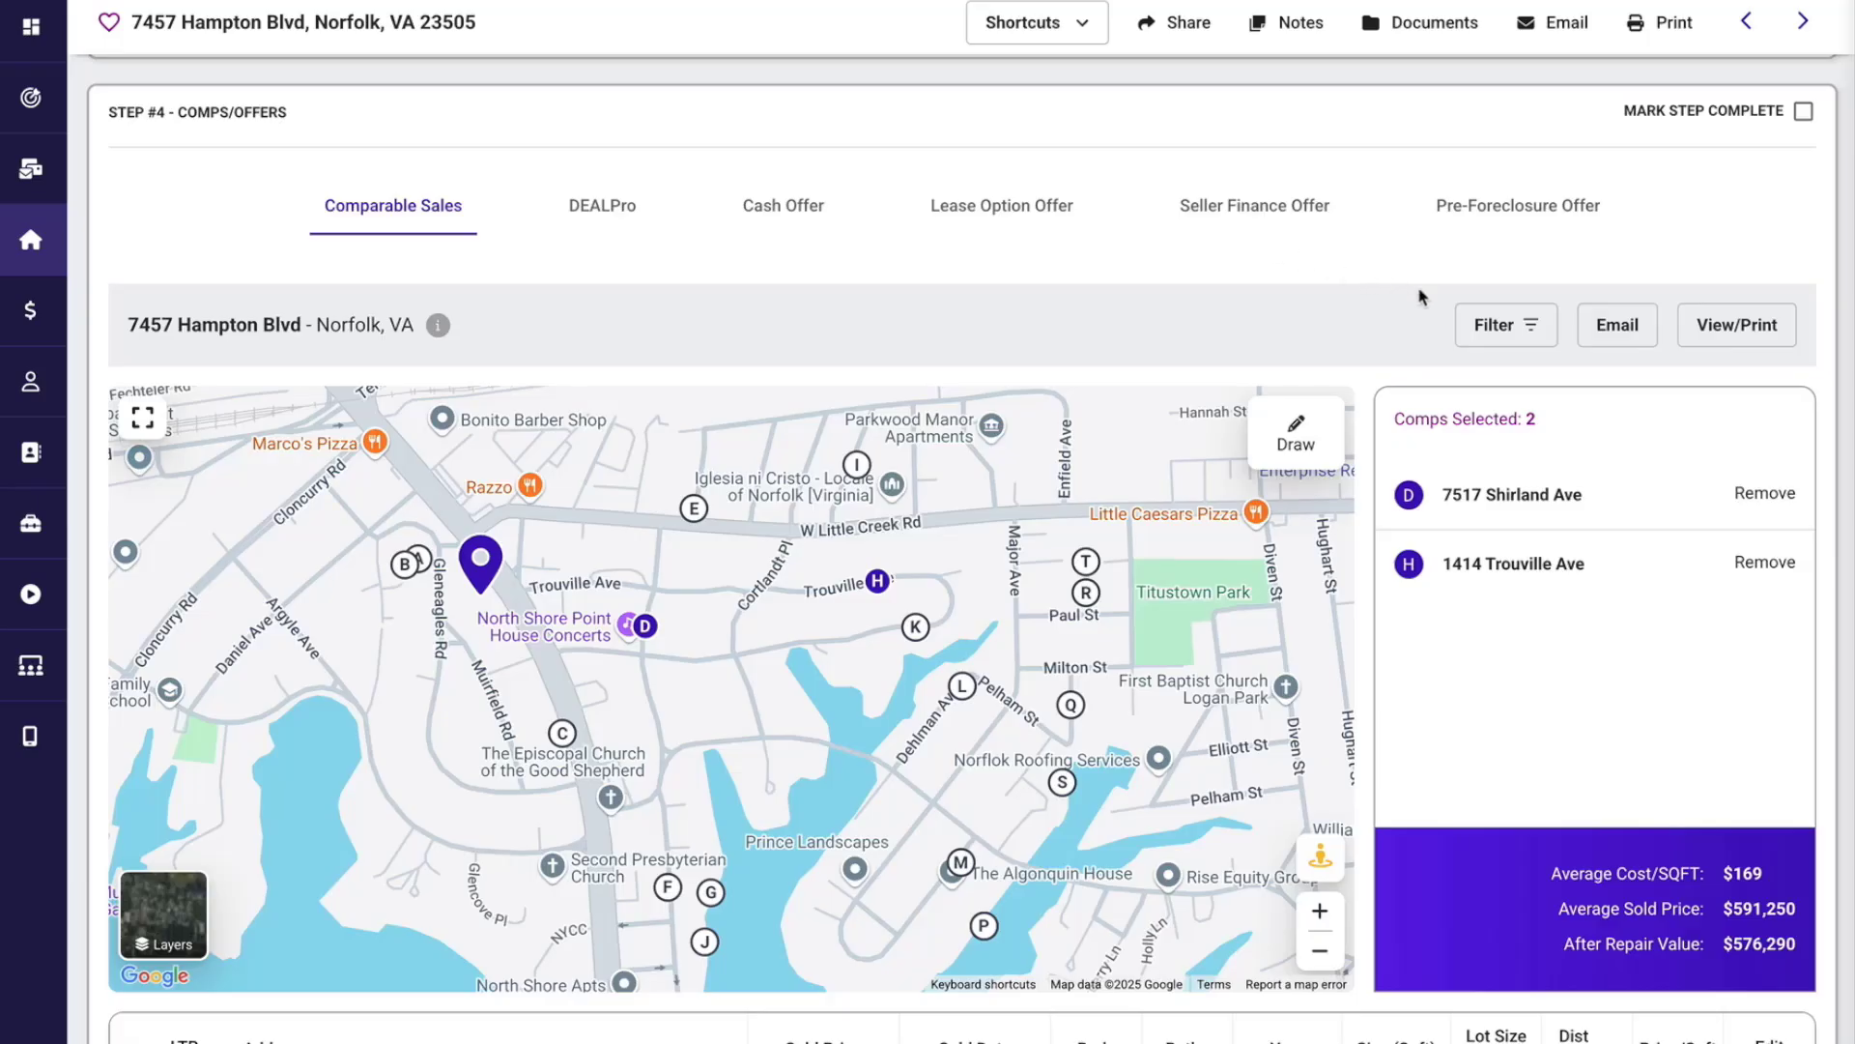
pyautogui.click(1500, 327)
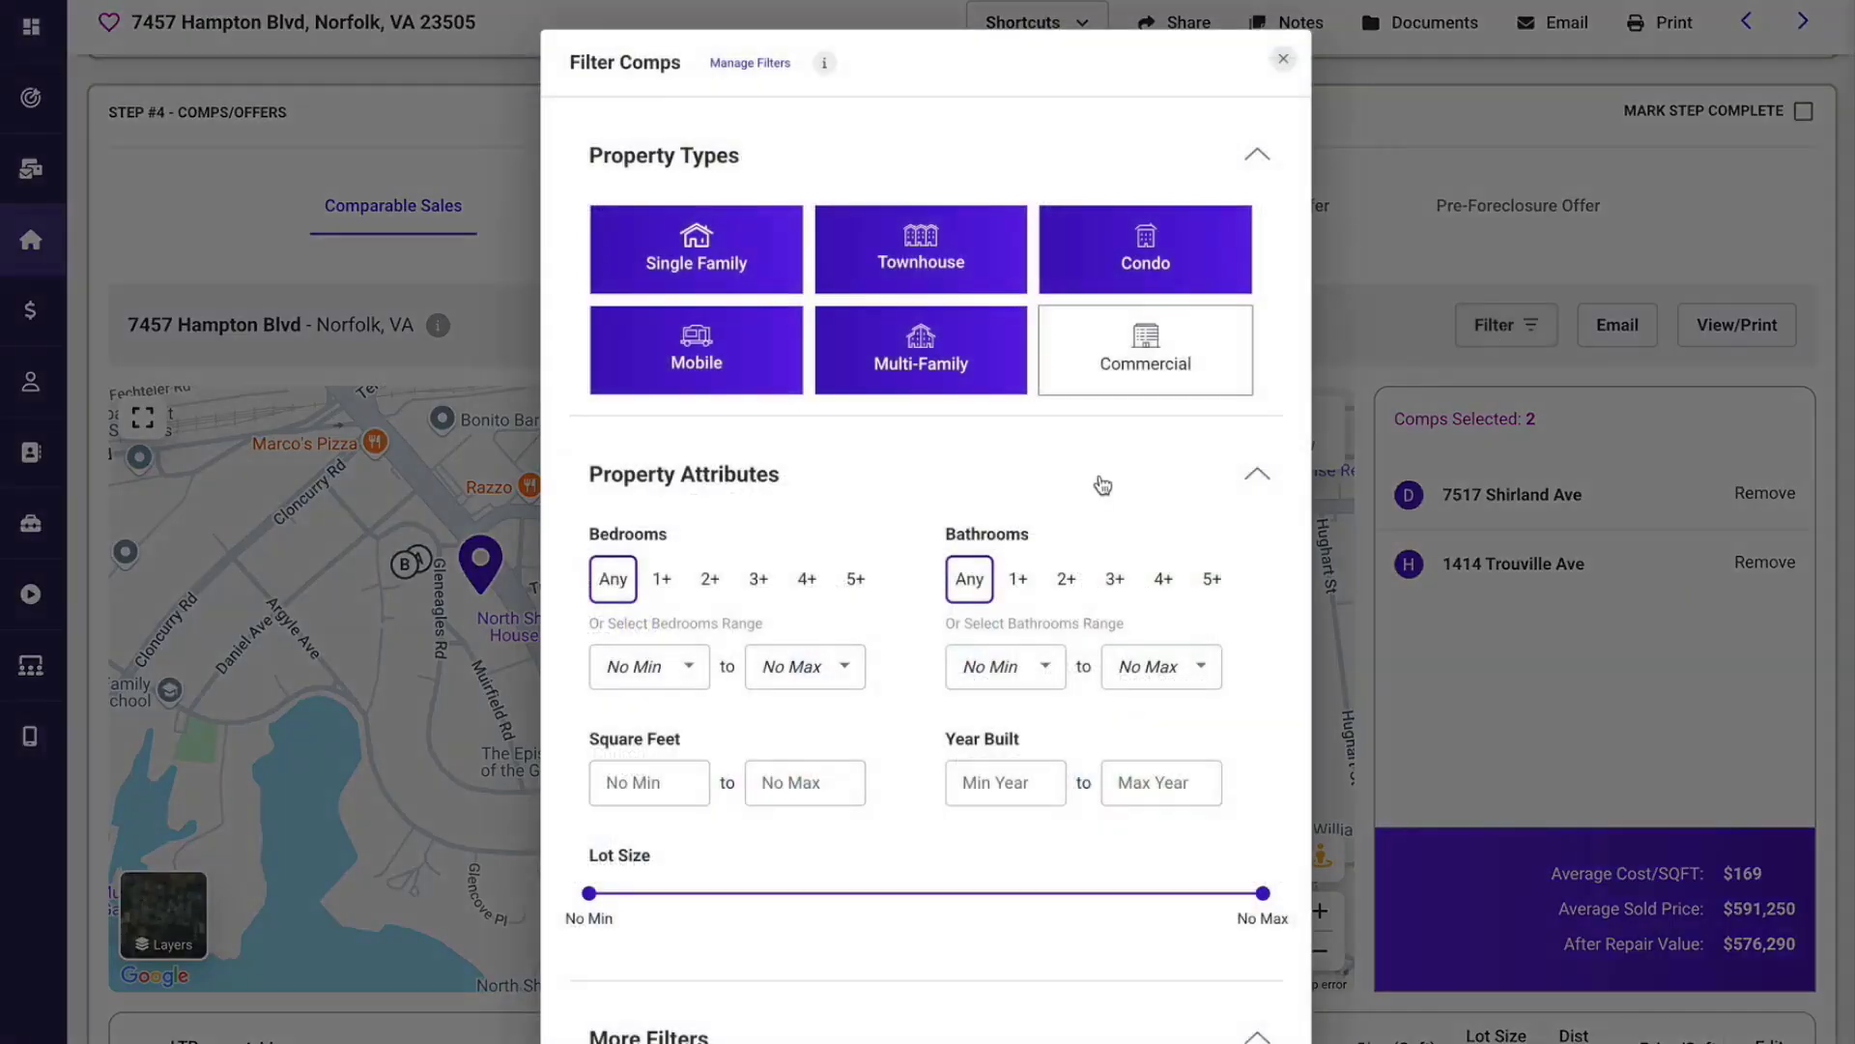
pyautogui.click(1139, 263)
pyautogui.click(920, 256)
pyautogui.click(918, 348)
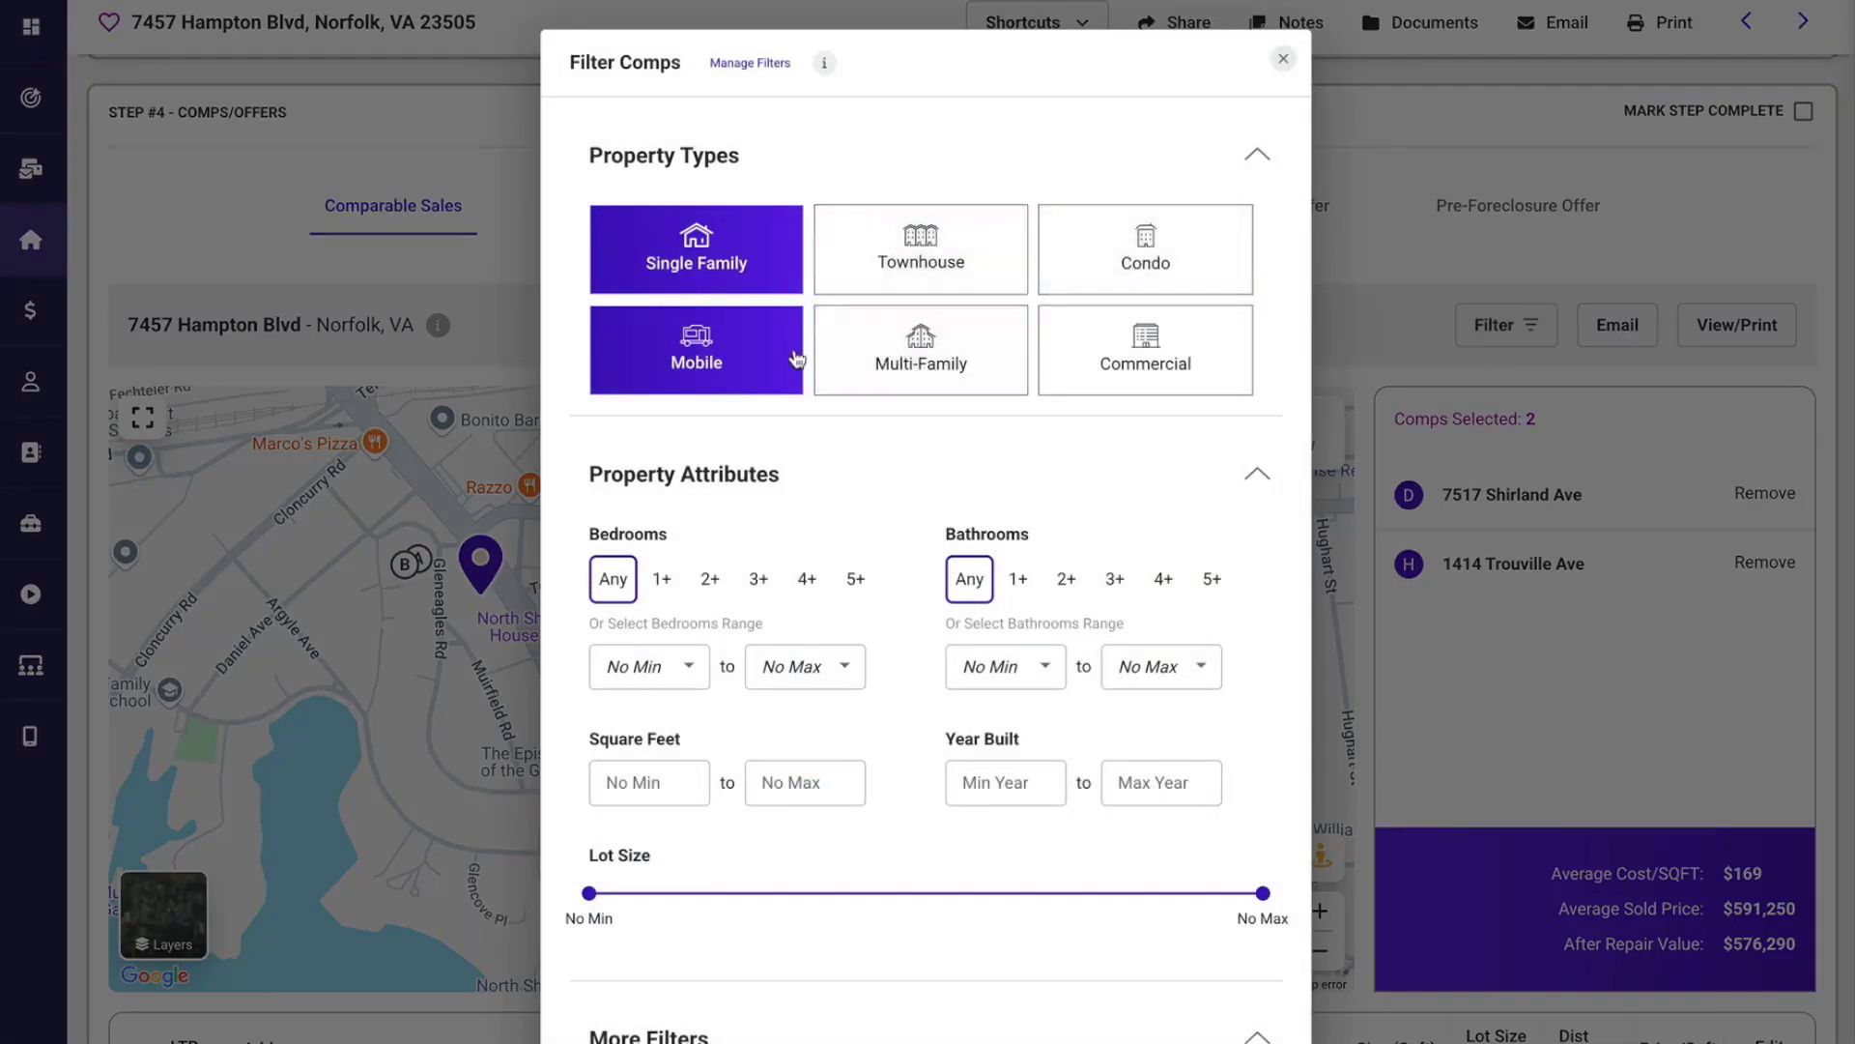
pyautogui.click(797, 360)
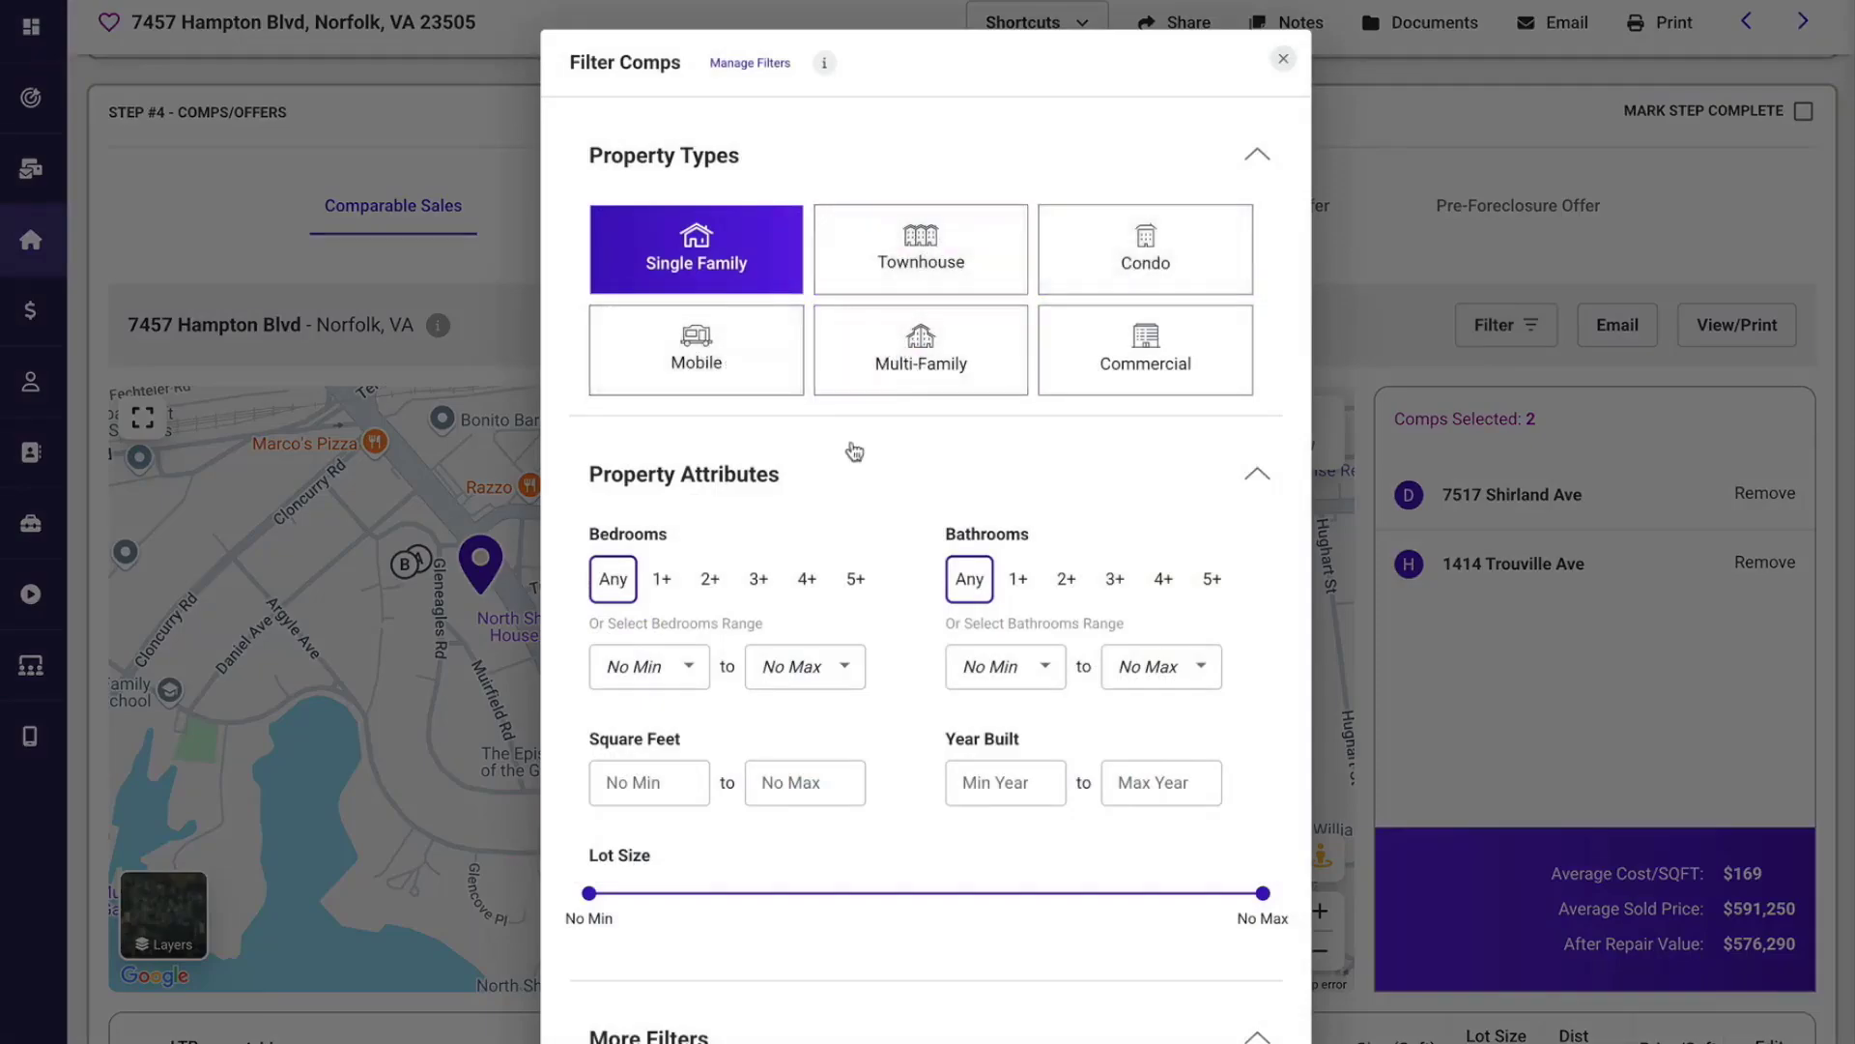
# Try the MLS and County Records comp sources, restore Display All, and apply the filters.
pyautogui.scroll(-3, 854, 452)
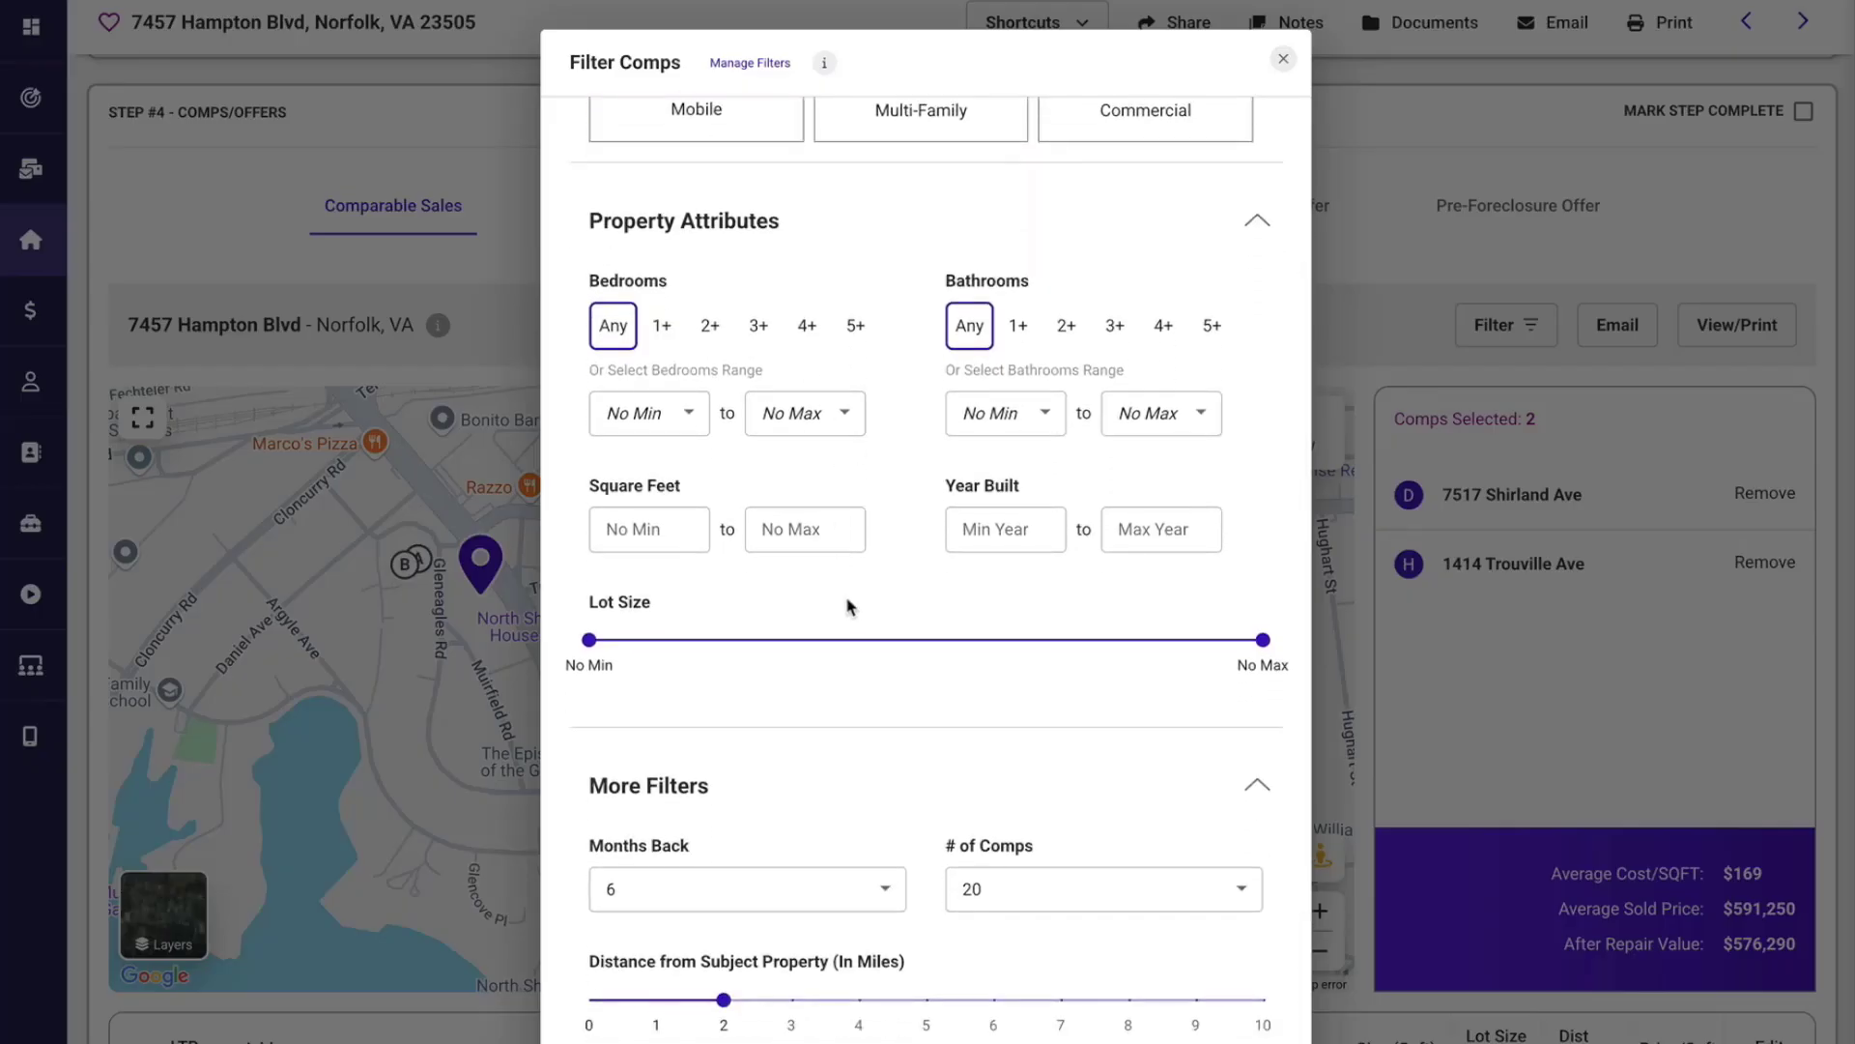
pyautogui.scroll(-3, 848, 606)
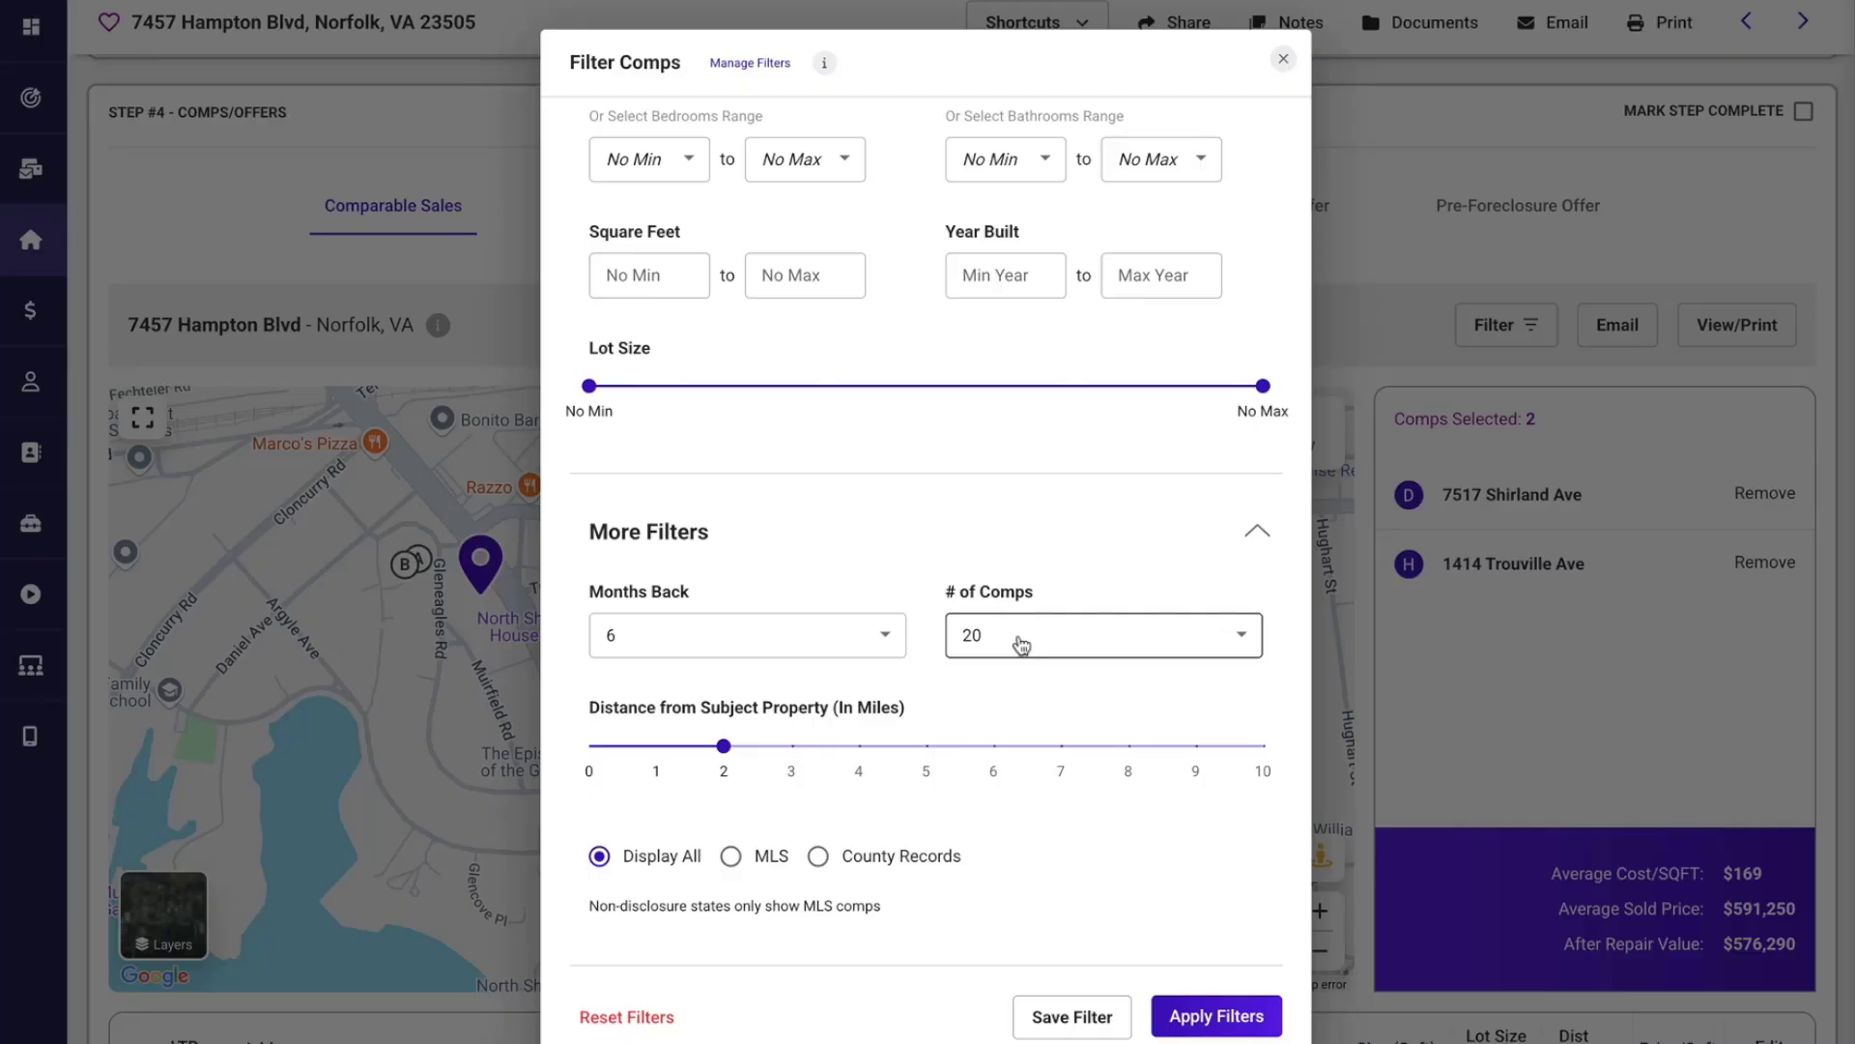
pyautogui.click(730, 858)
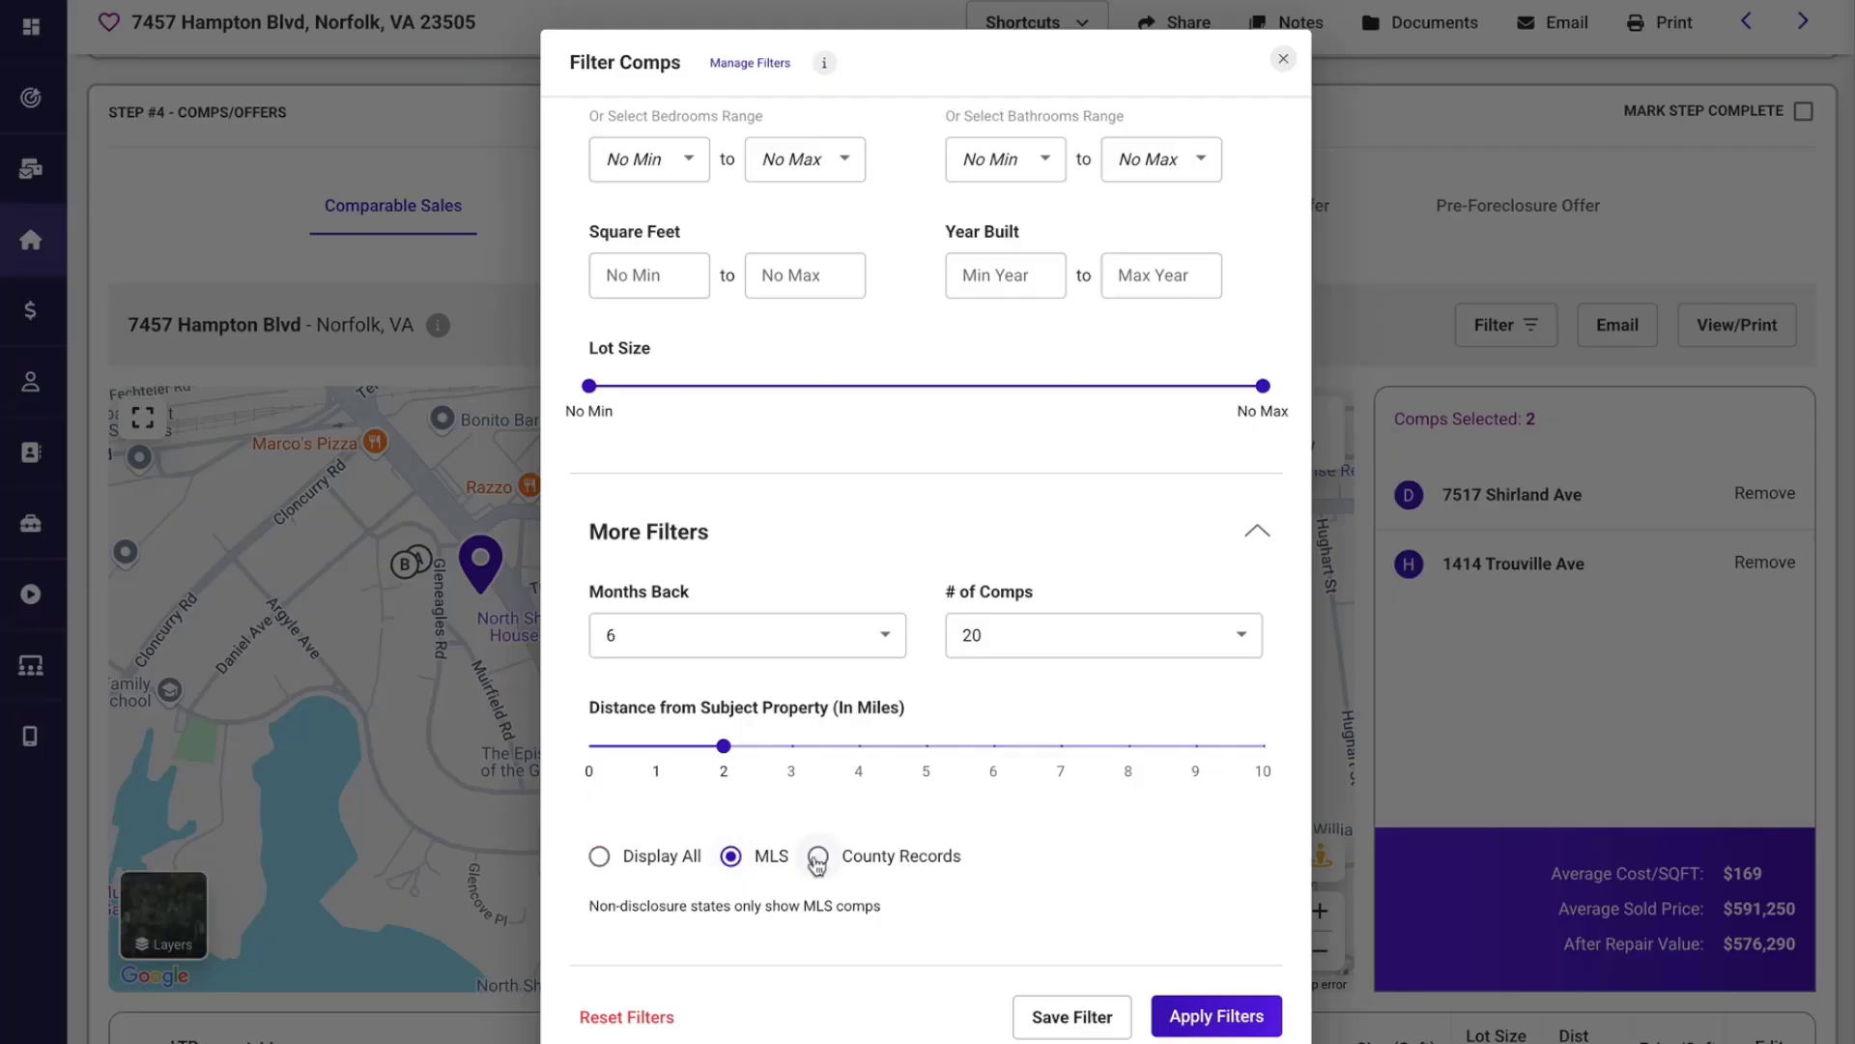
pyautogui.click(818, 859)
pyautogui.click(599, 856)
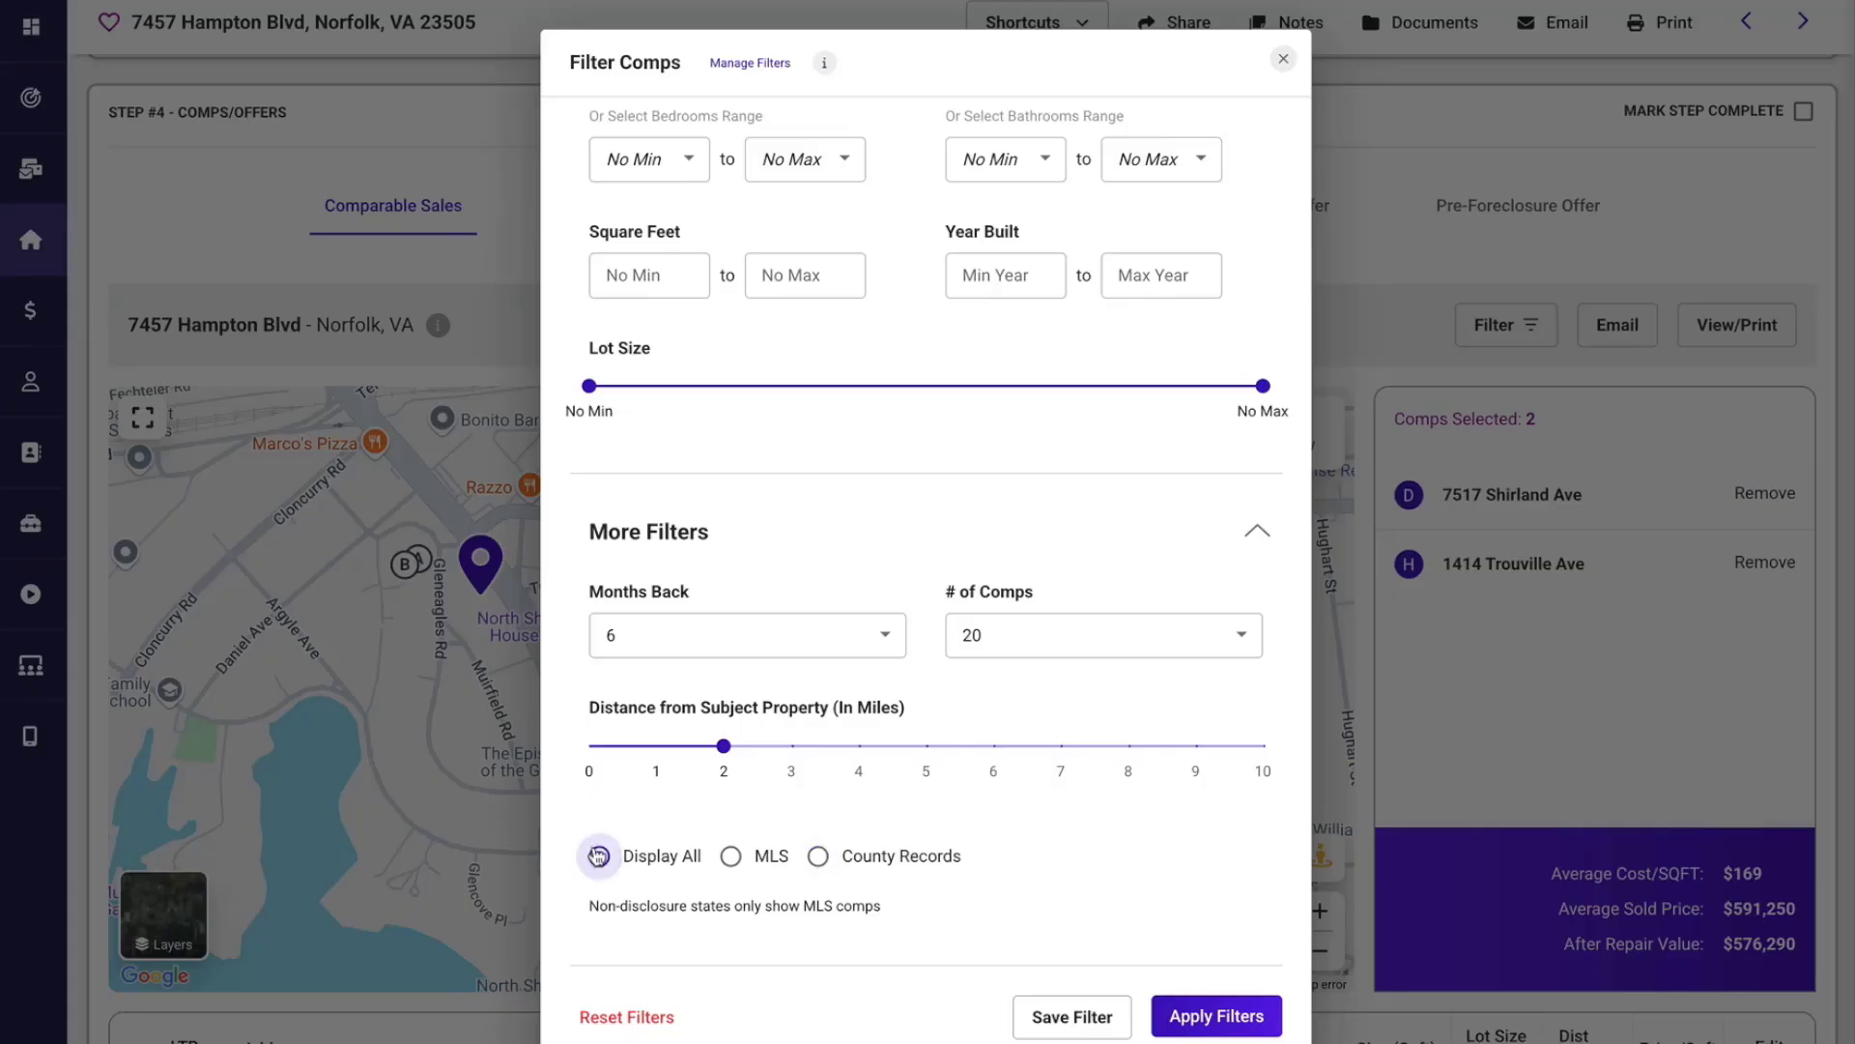
pyautogui.click(1192, 1017)
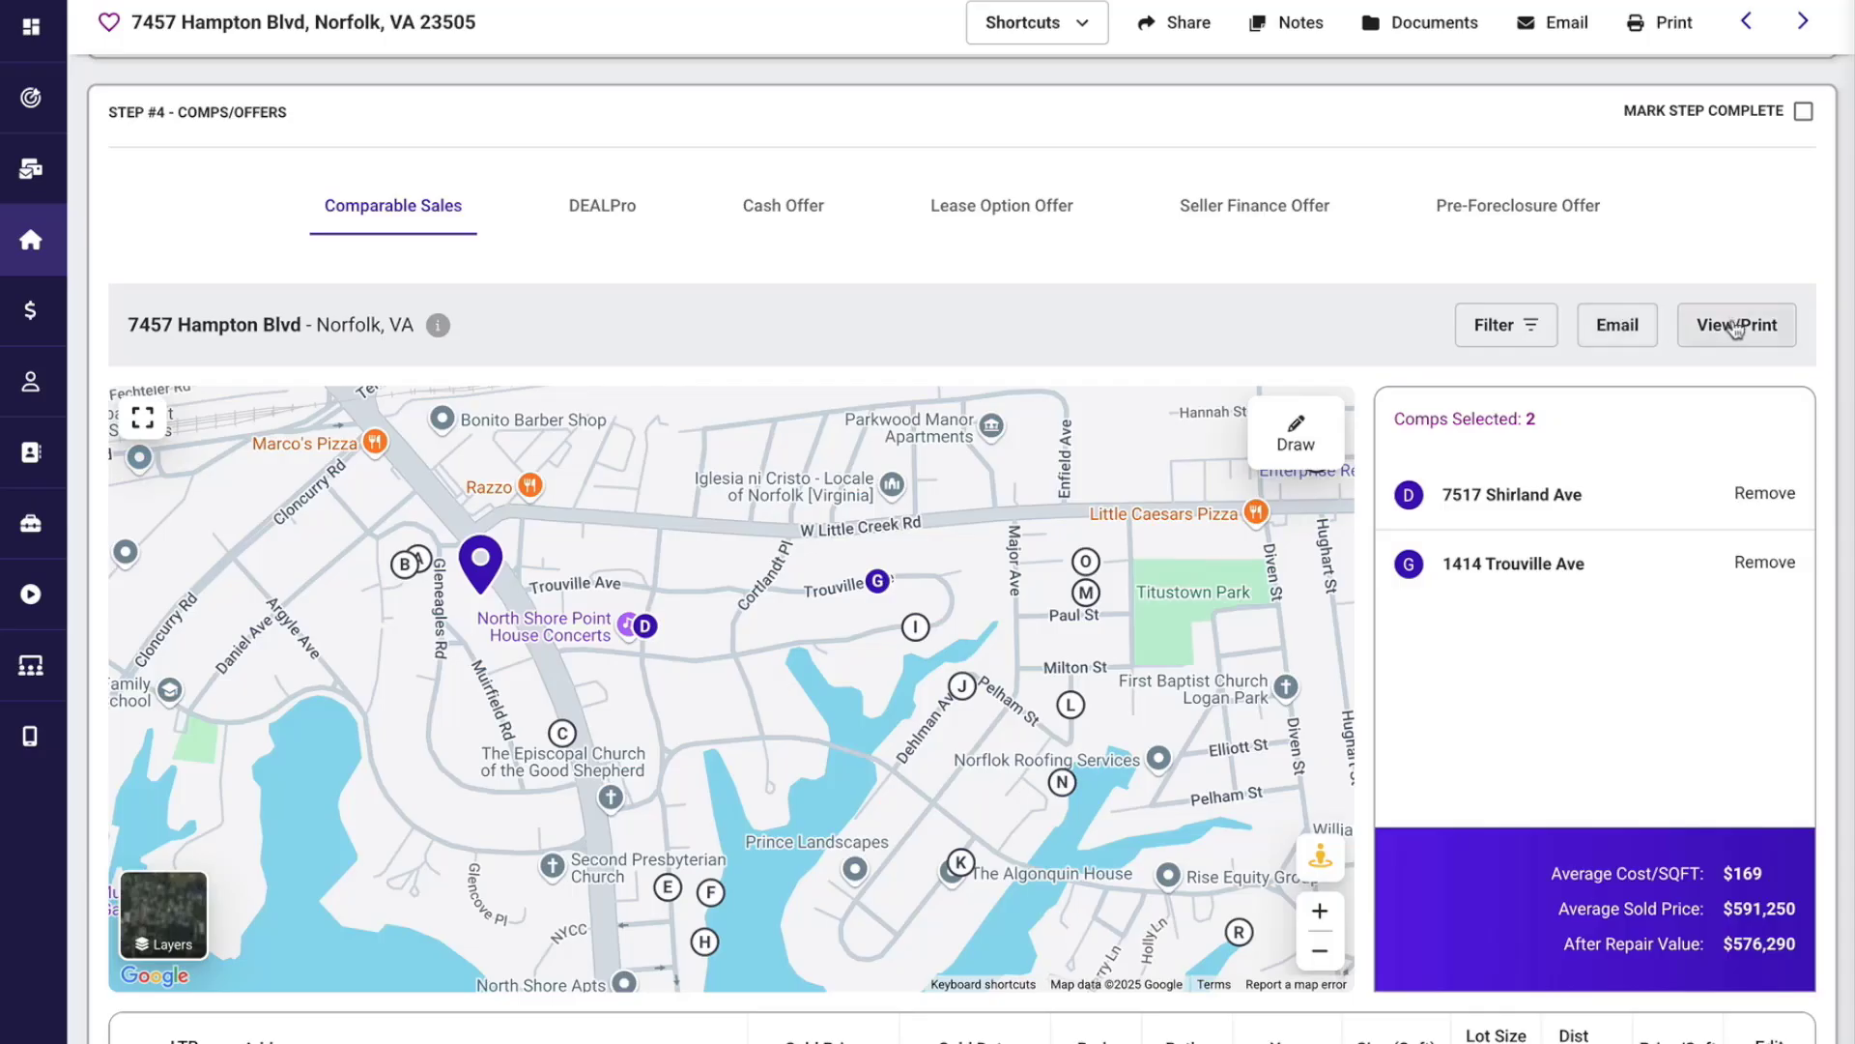
# View the comparable sales map in full screen, and return to the property page.
pyautogui.scroll(-2, 1514, 604)
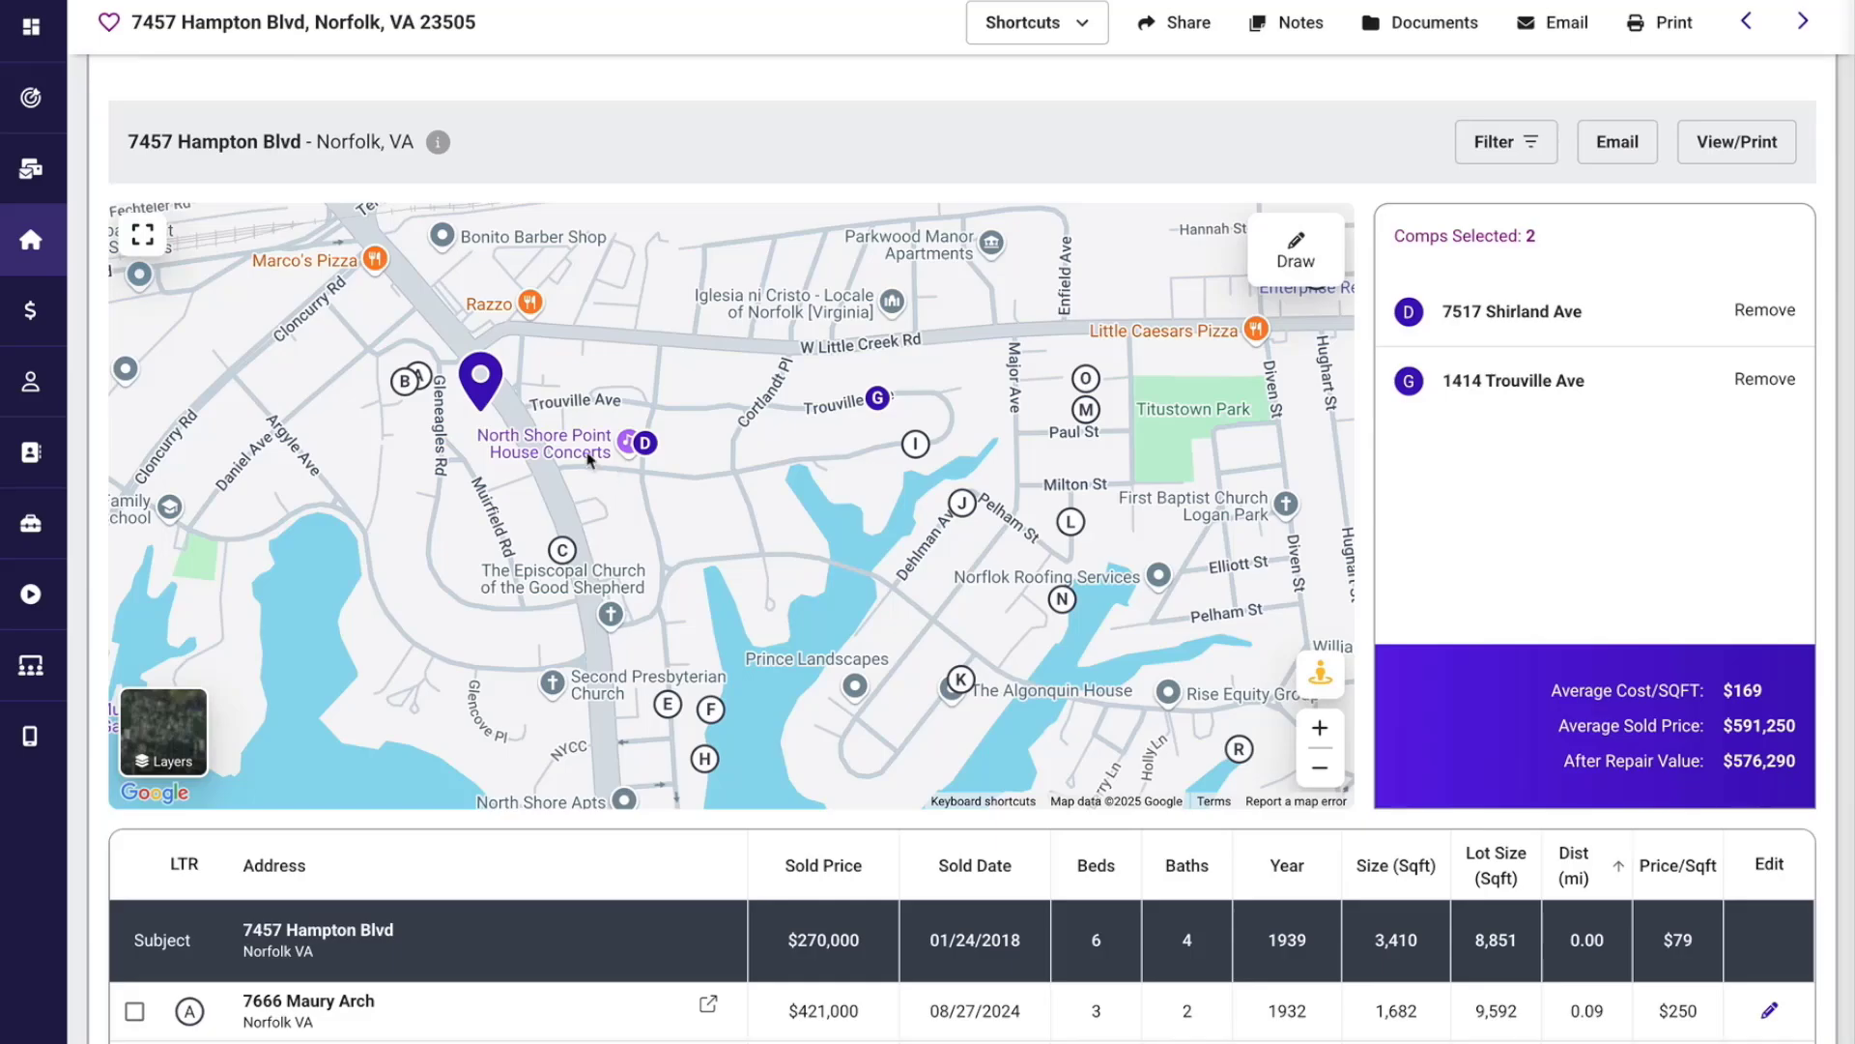
pyautogui.click(145, 235)
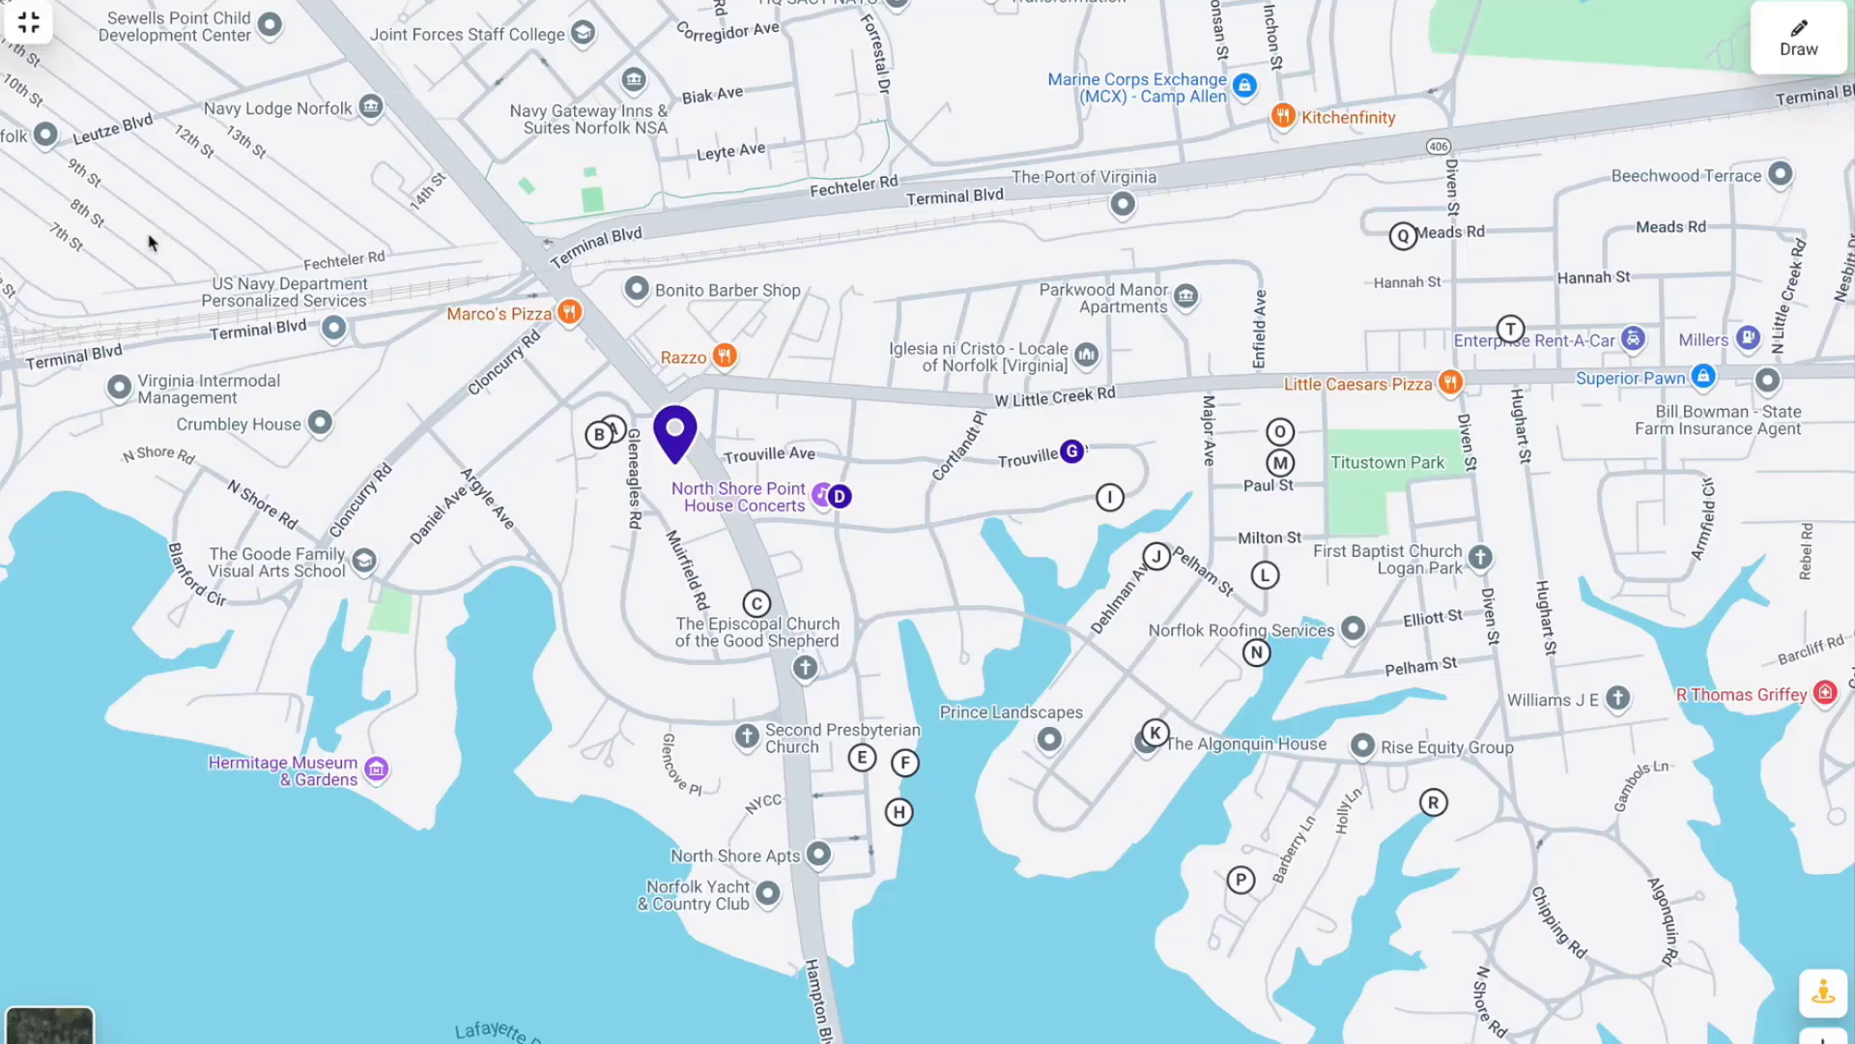
pyautogui.click(29, 23)
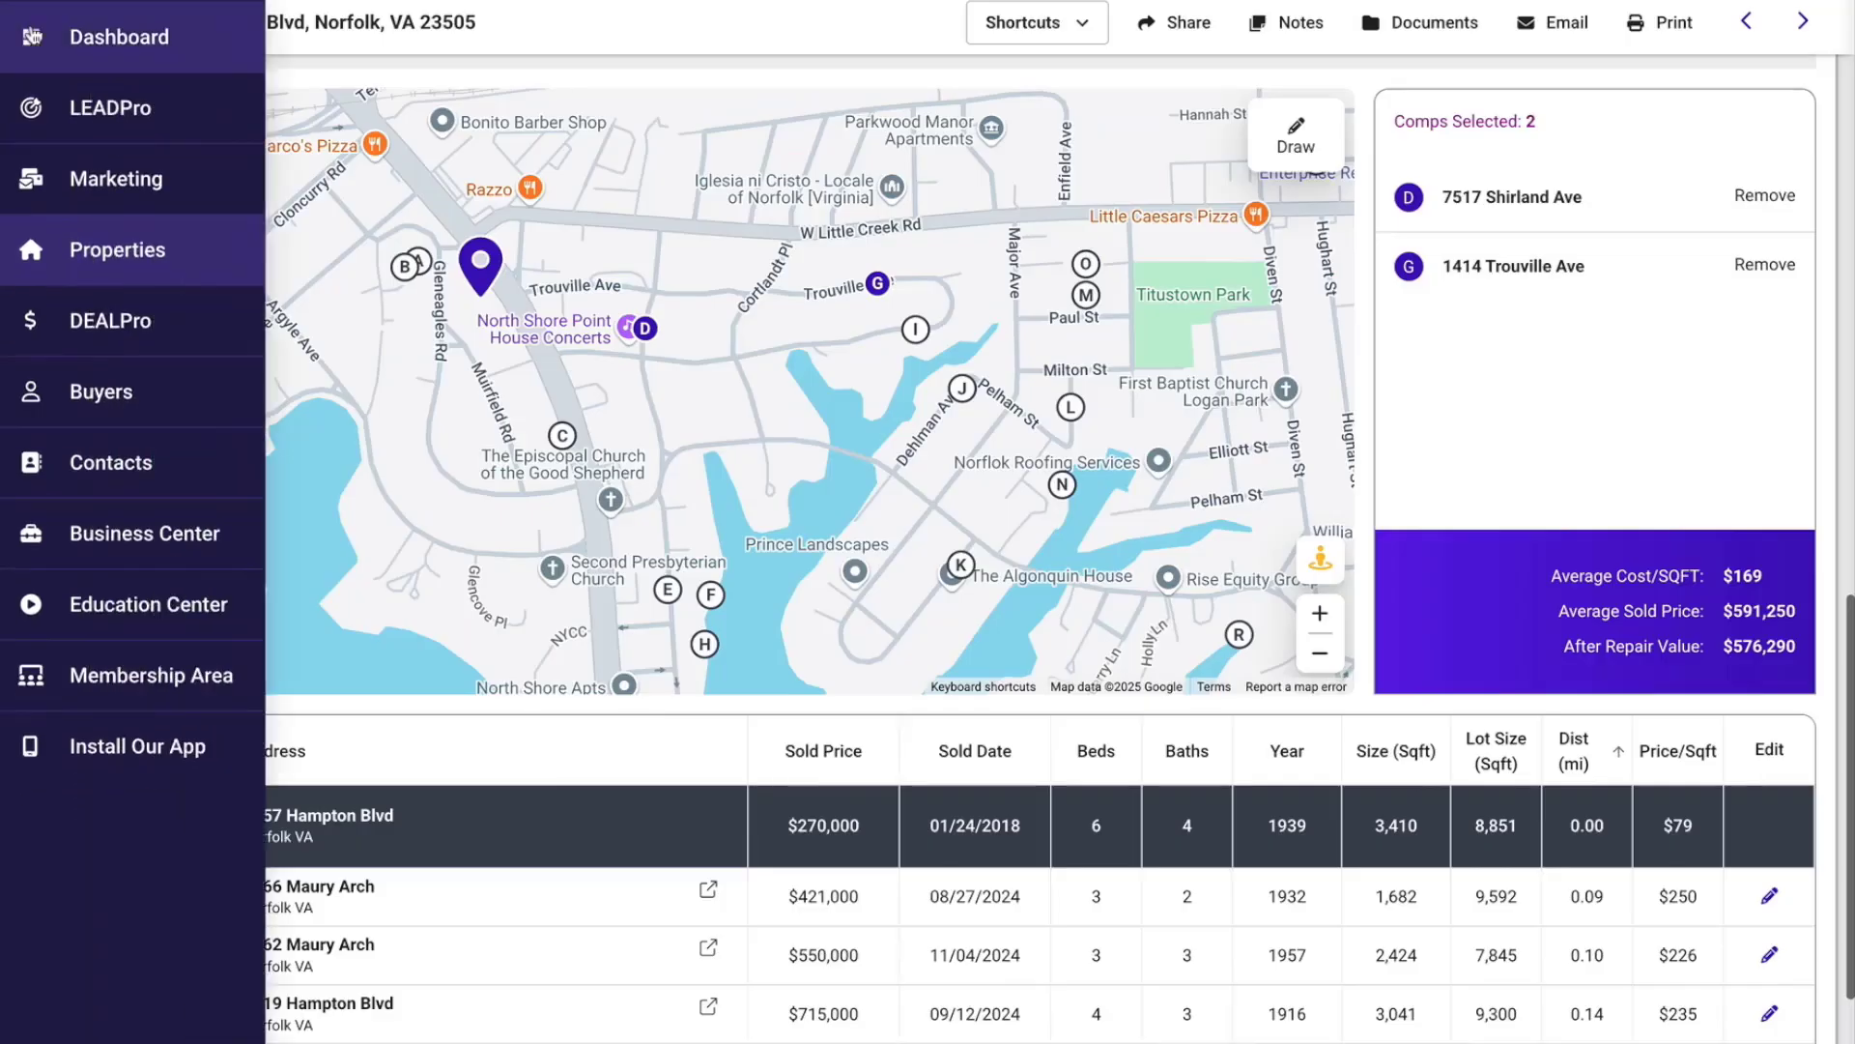
pyautogui.moveTo(180, 606)
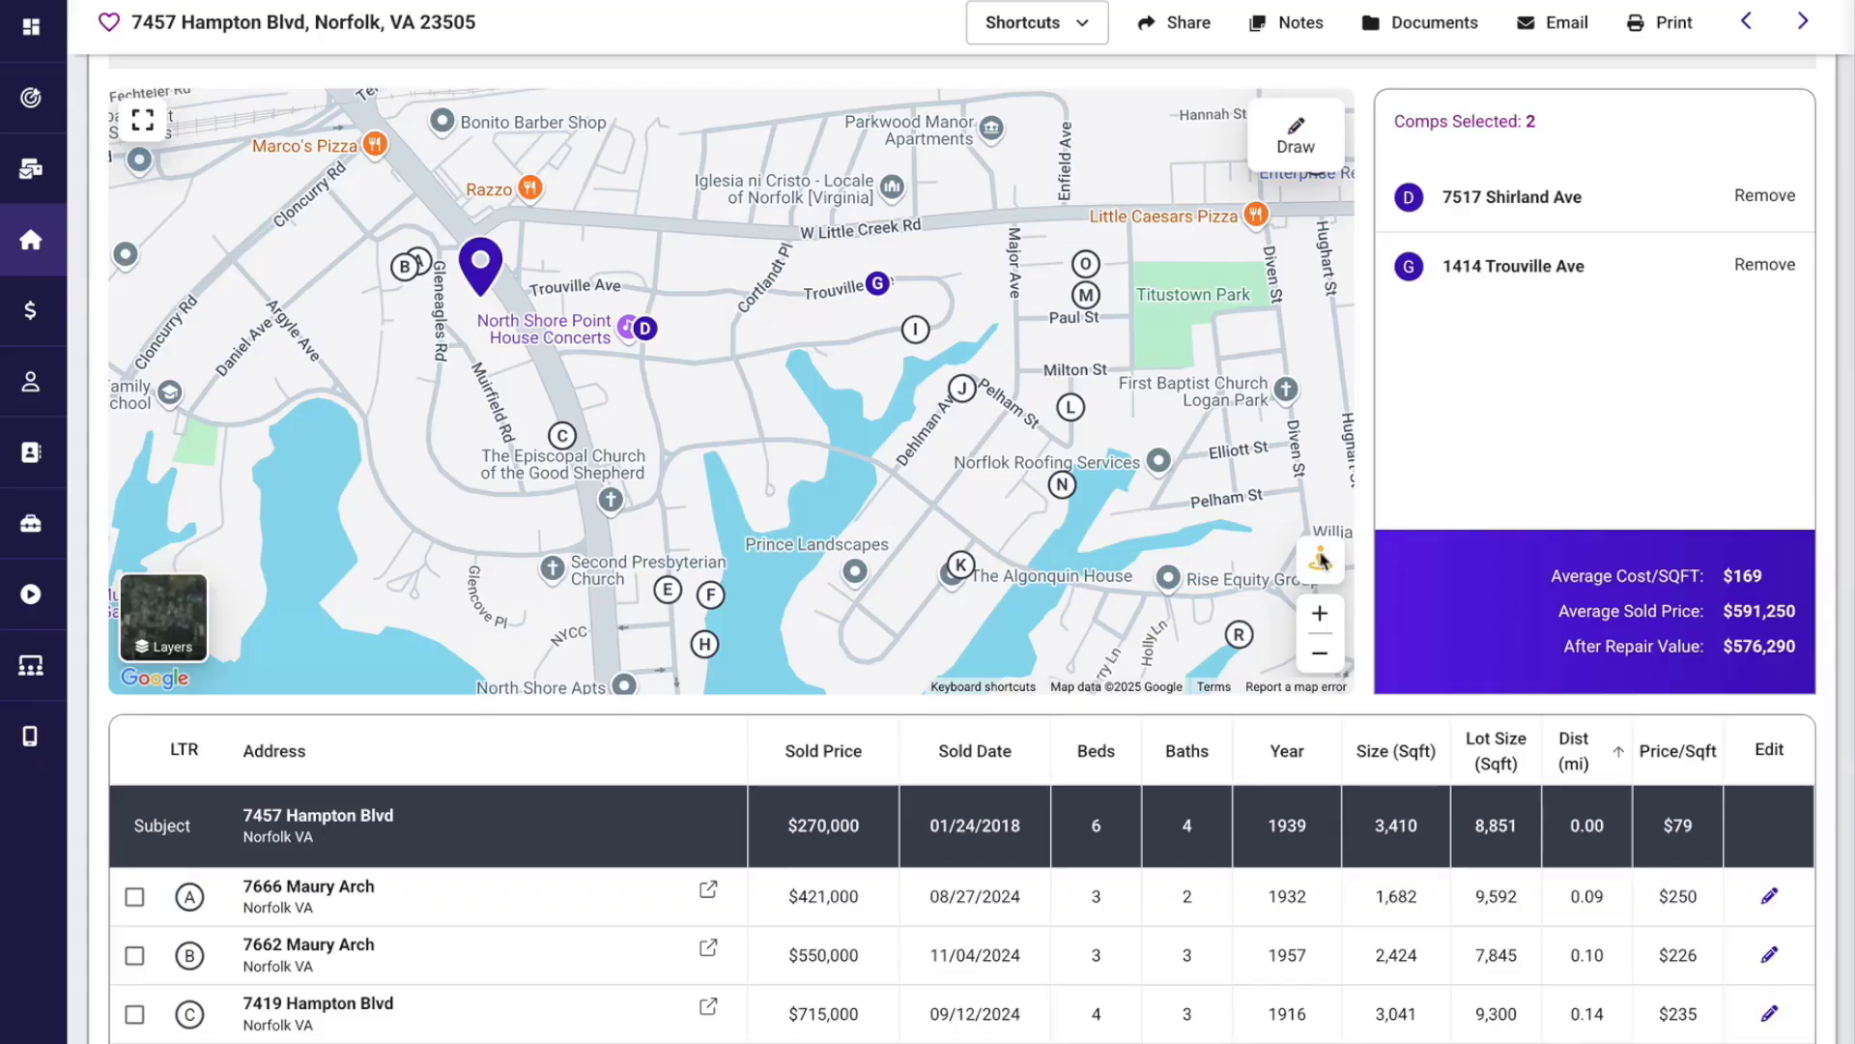
# Look at a nearby house in Street View from the comps map, return to the map, and zoom it out.
pyautogui.moveTo(1320, 559); pyautogui.dragTo(676, 295)
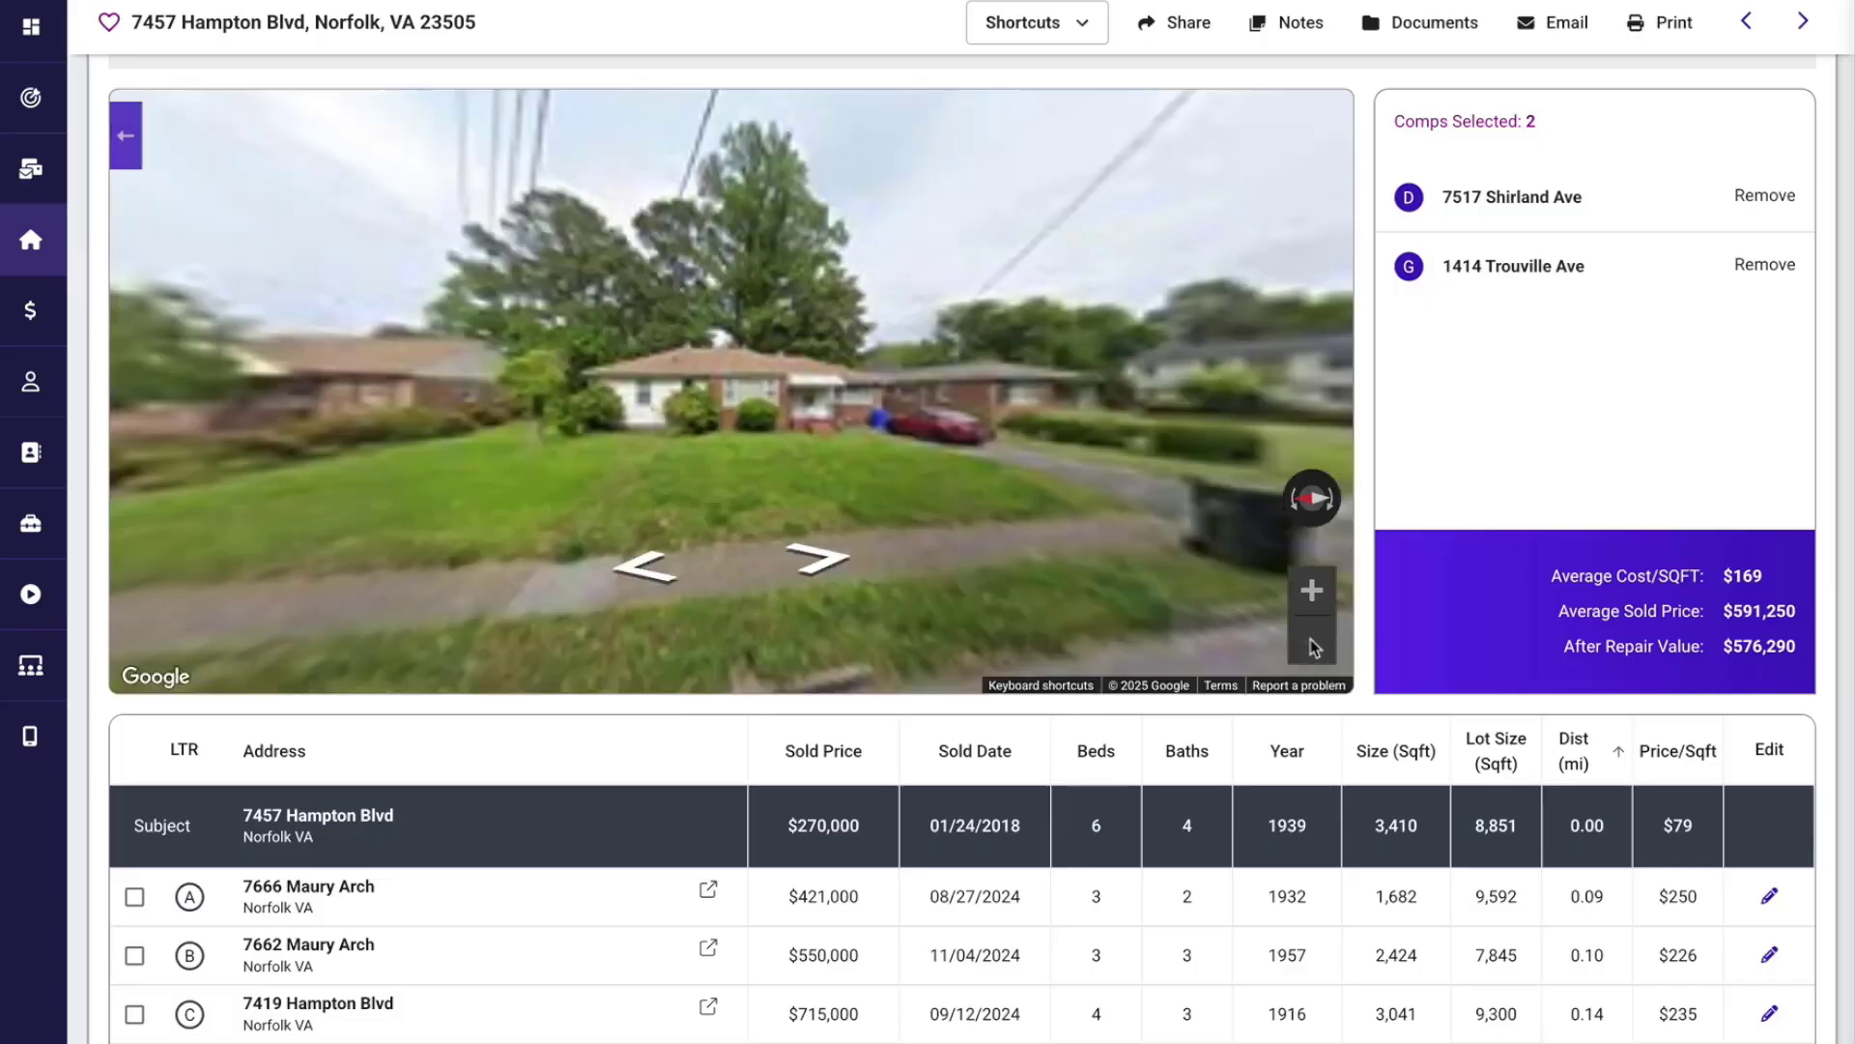
pyautogui.click(126, 136)
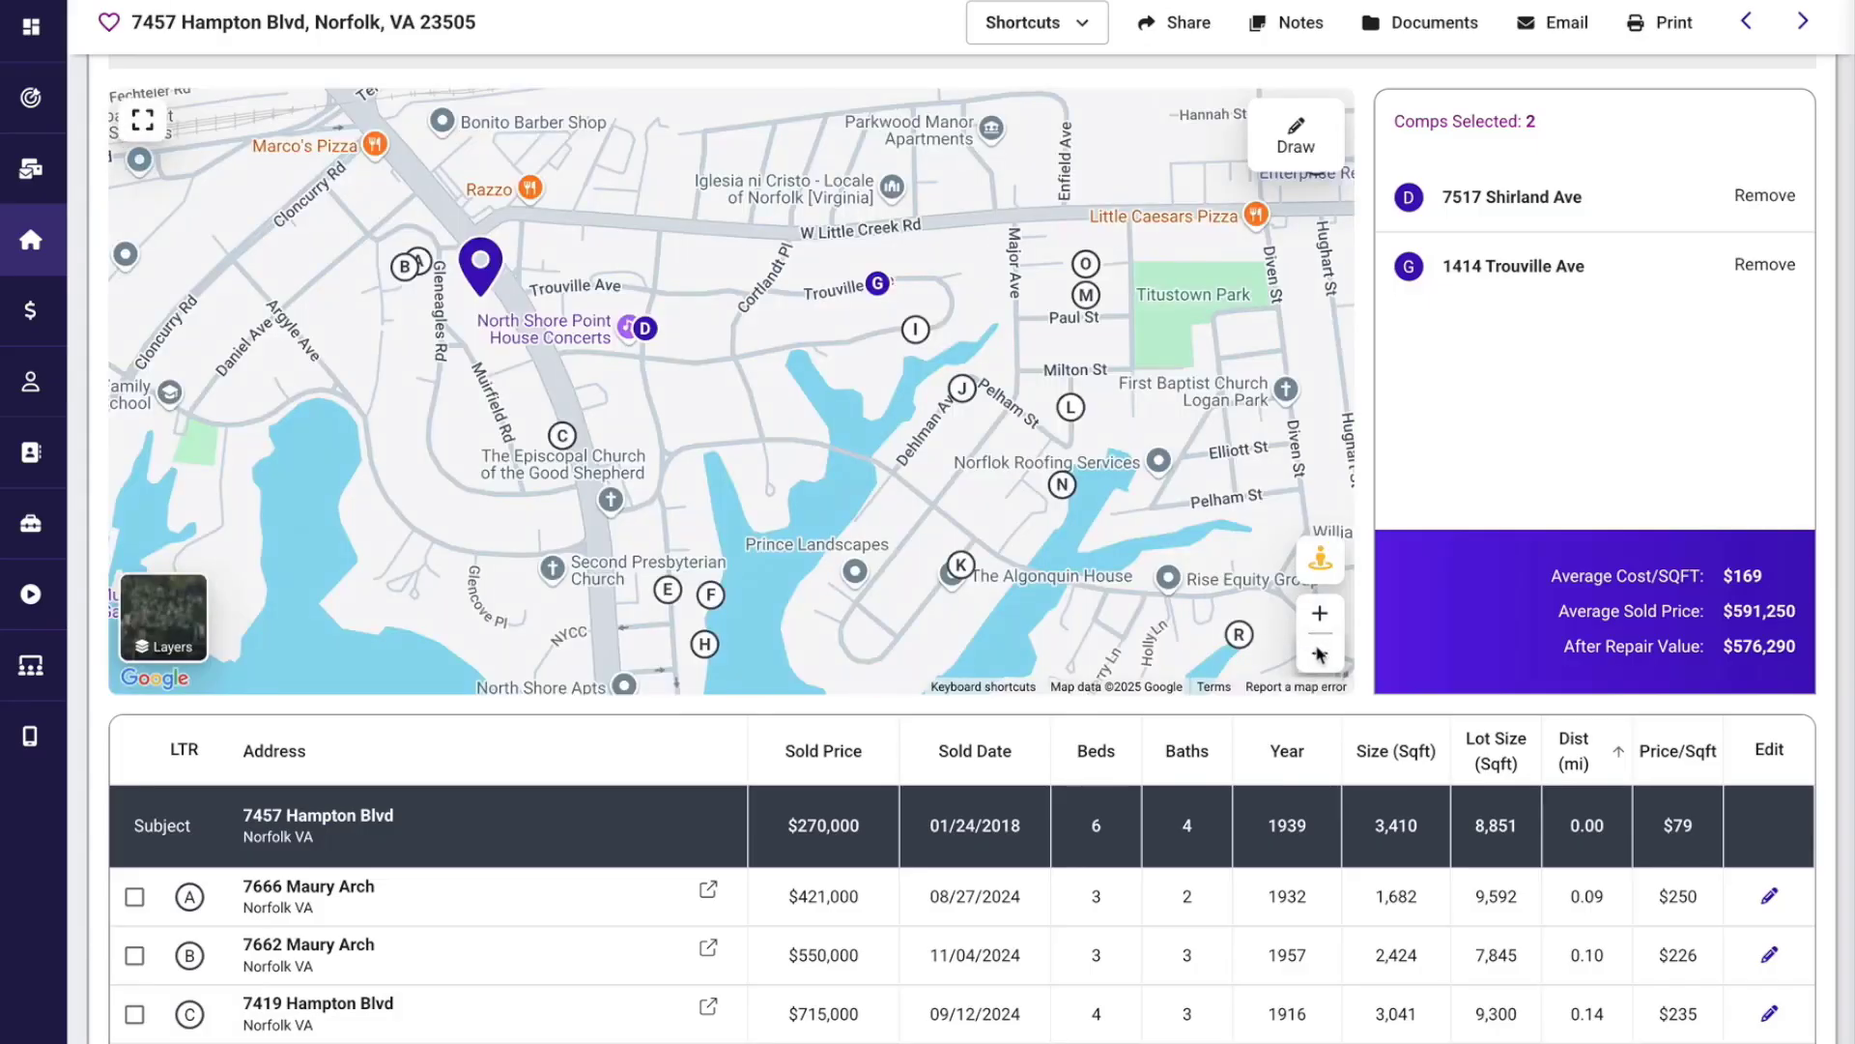
pyautogui.click(1320, 654)
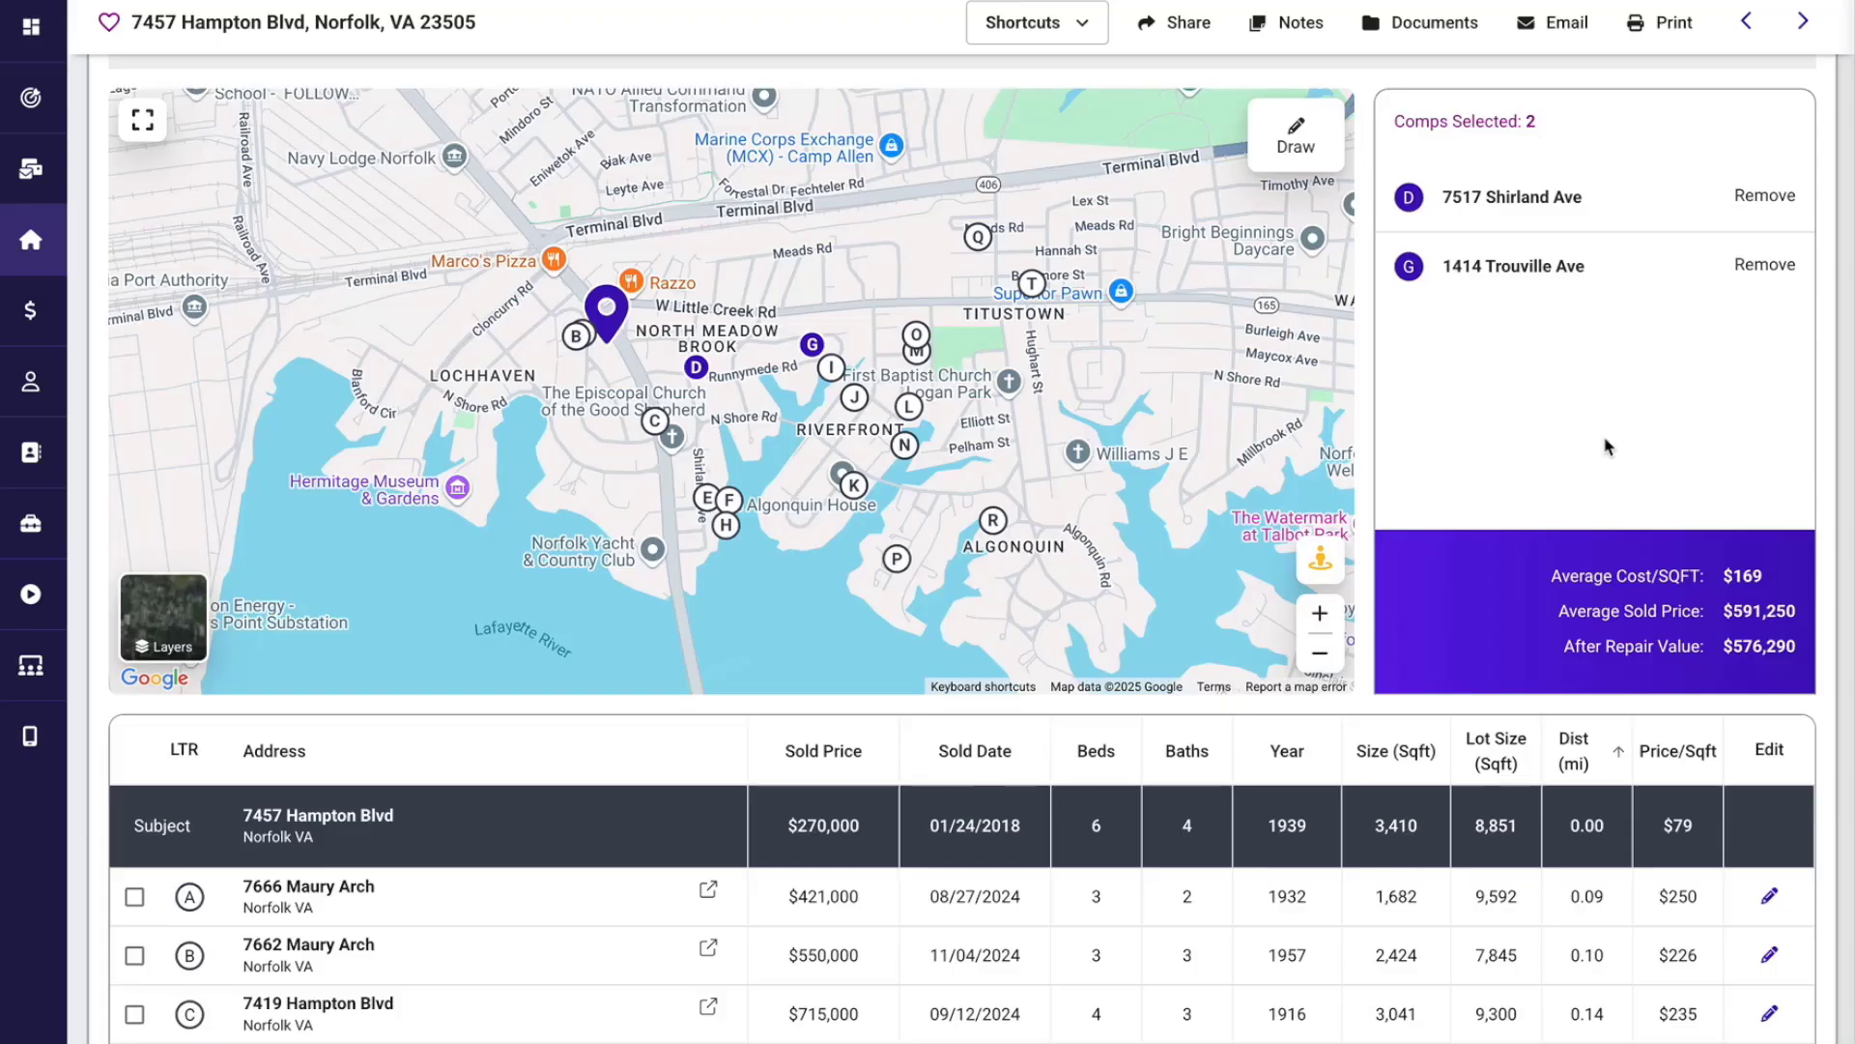
# Review the Average Cost/SQFT, Average Sold Price and After Repair Value labels in the selected comps summary.
pyautogui.moveTo(1554, 576); pyautogui.dragTo(1715, 587)
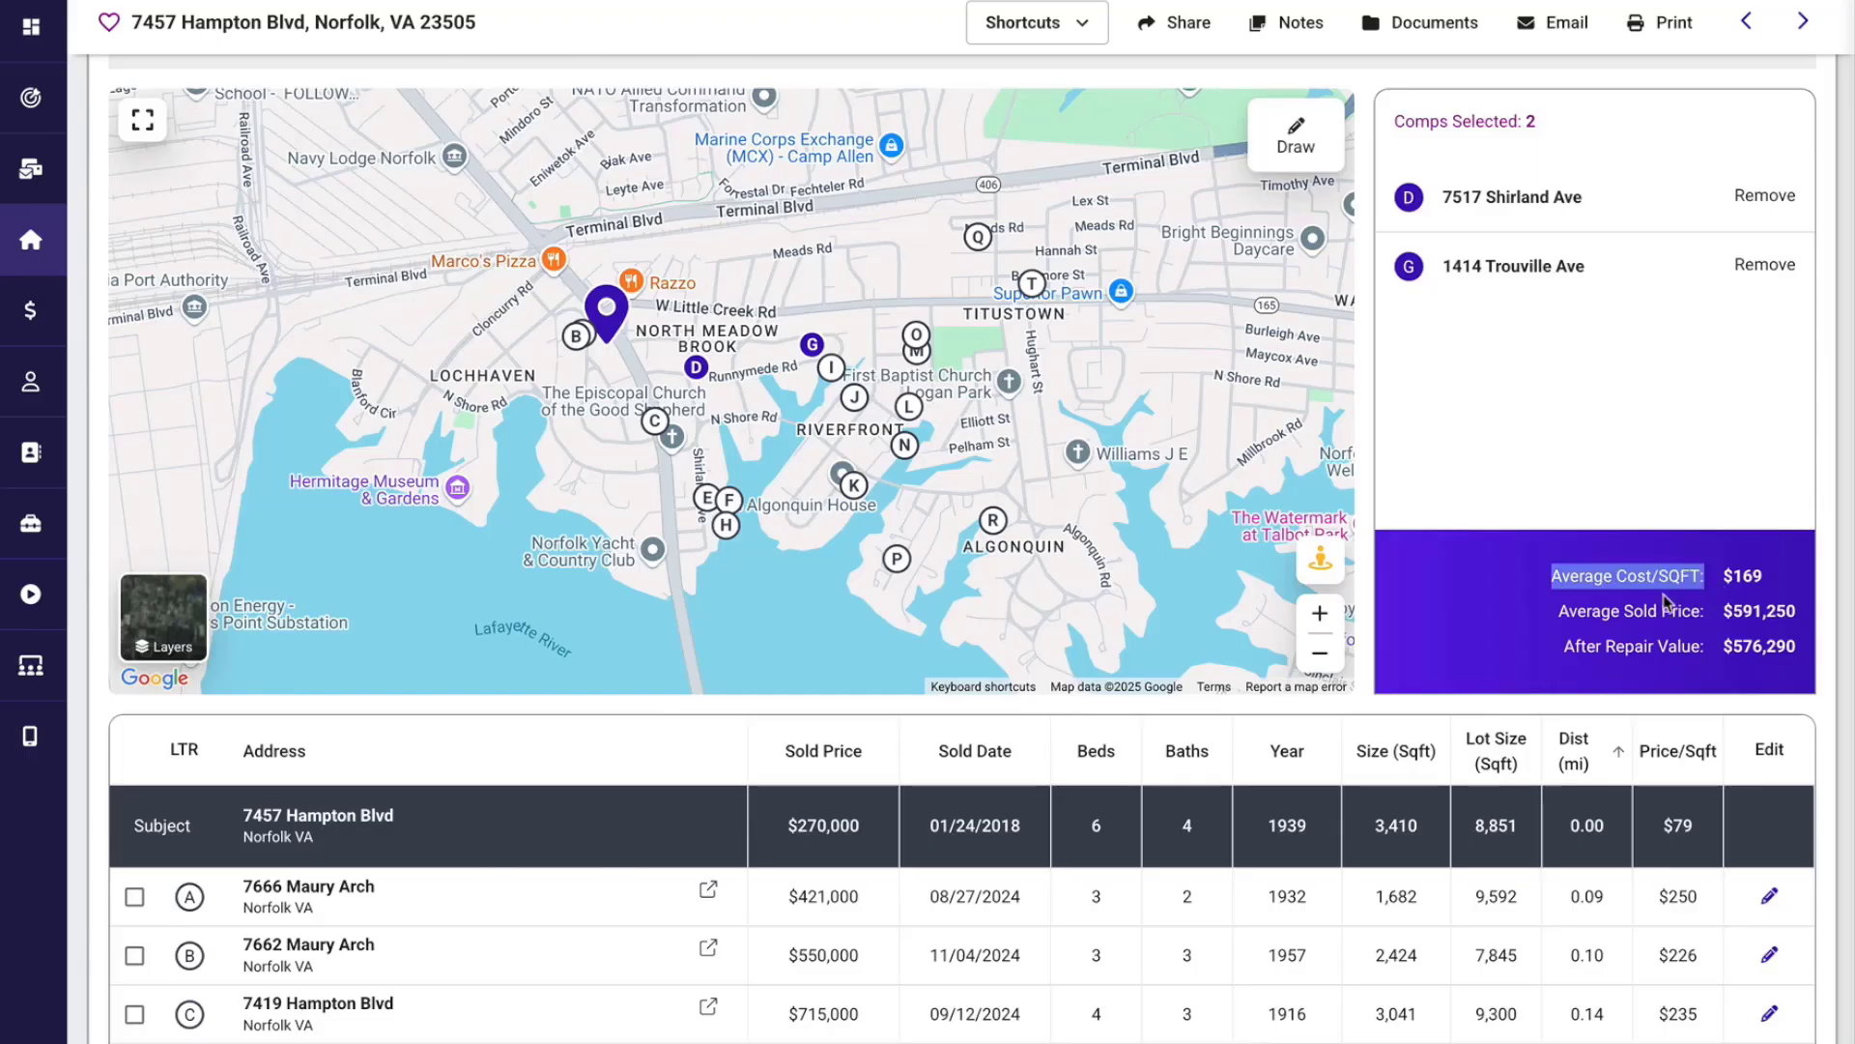
pyautogui.moveTo(1556, 611); pyautogui.dragTo(1709, 623)
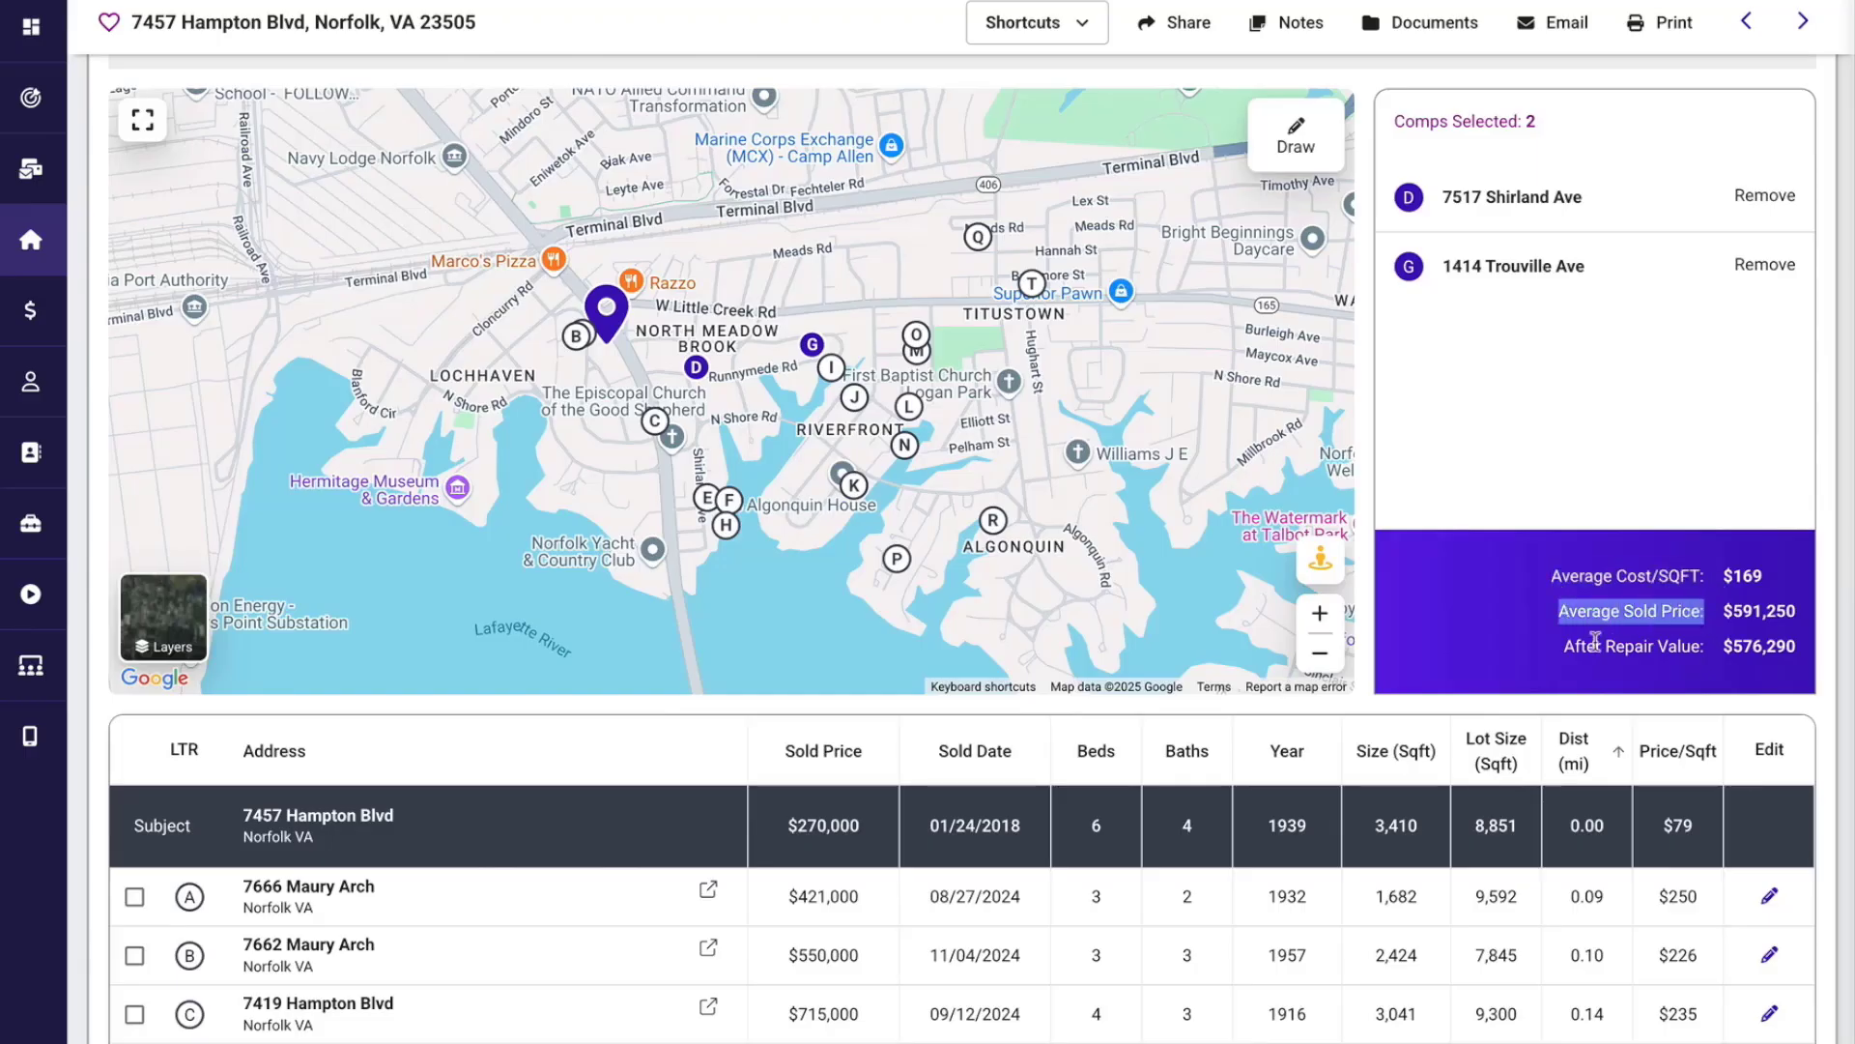
pyautogui.moveTo(1561, 646); pyautogui.dragTo(1711, 657)
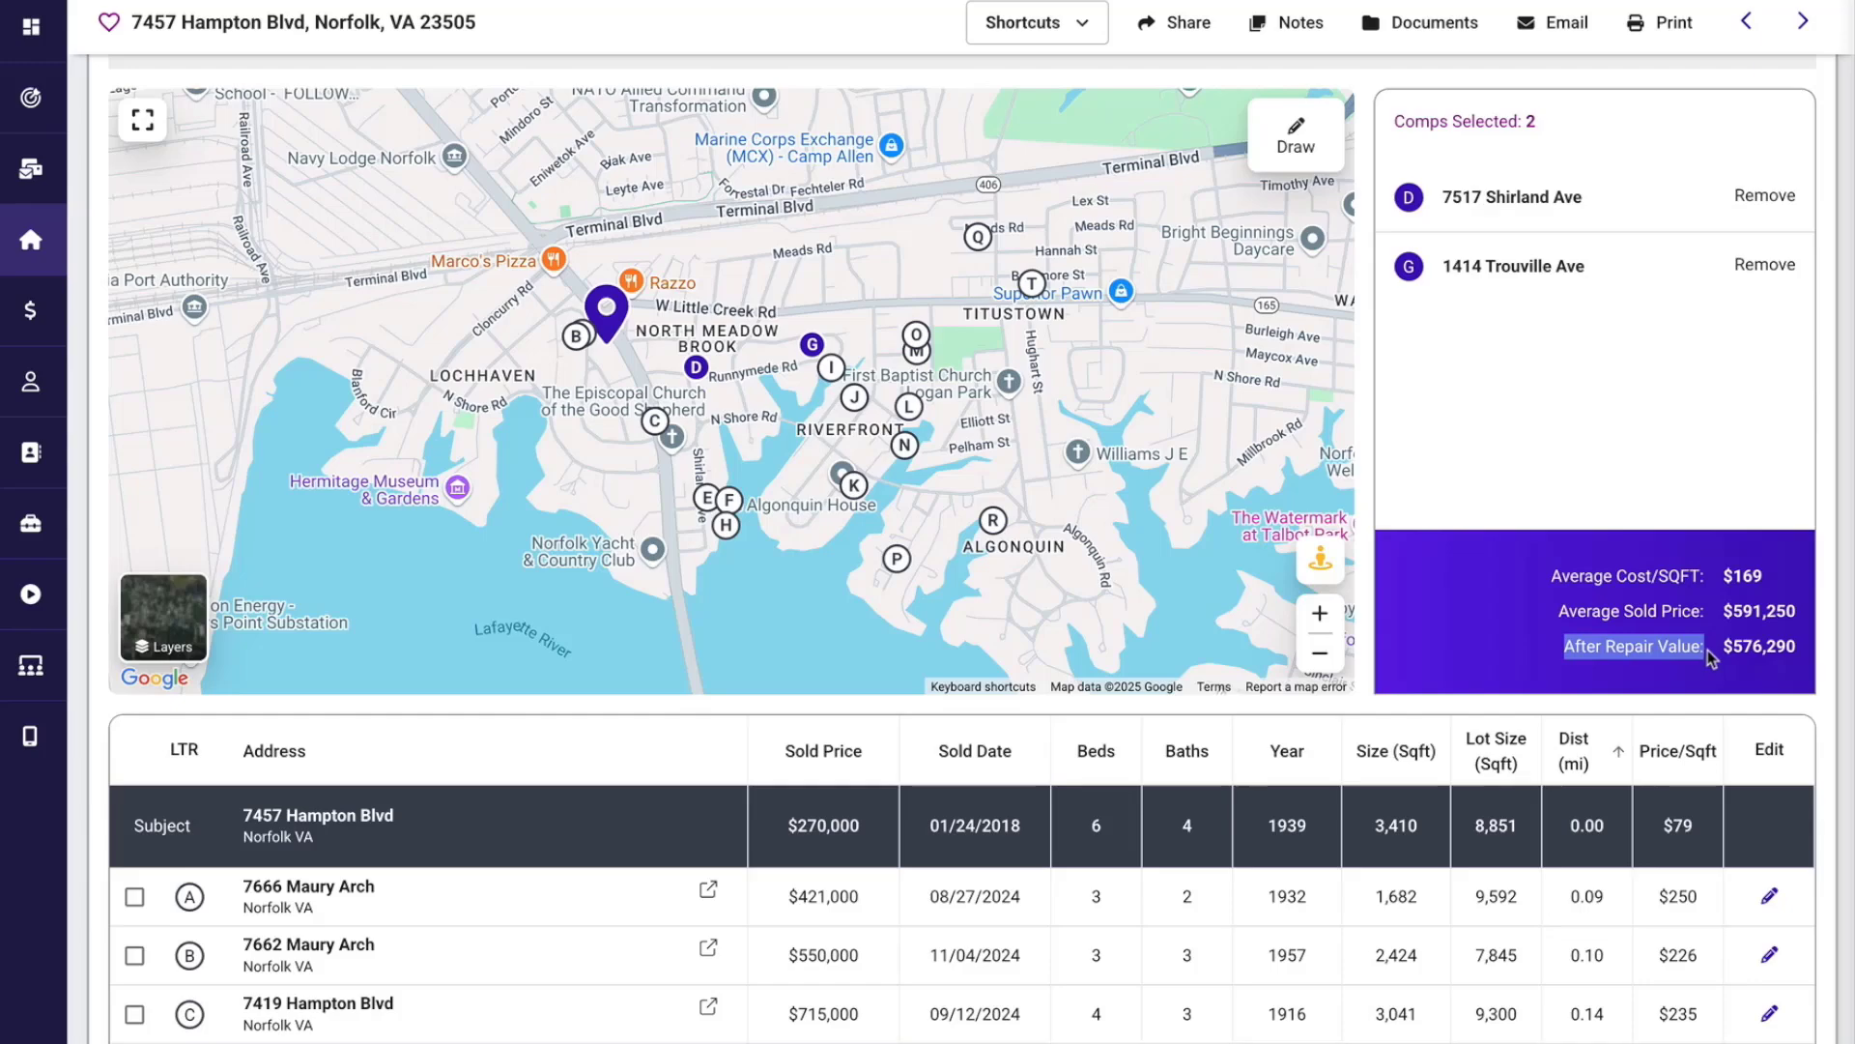
pyautogui.click(1584, 680)
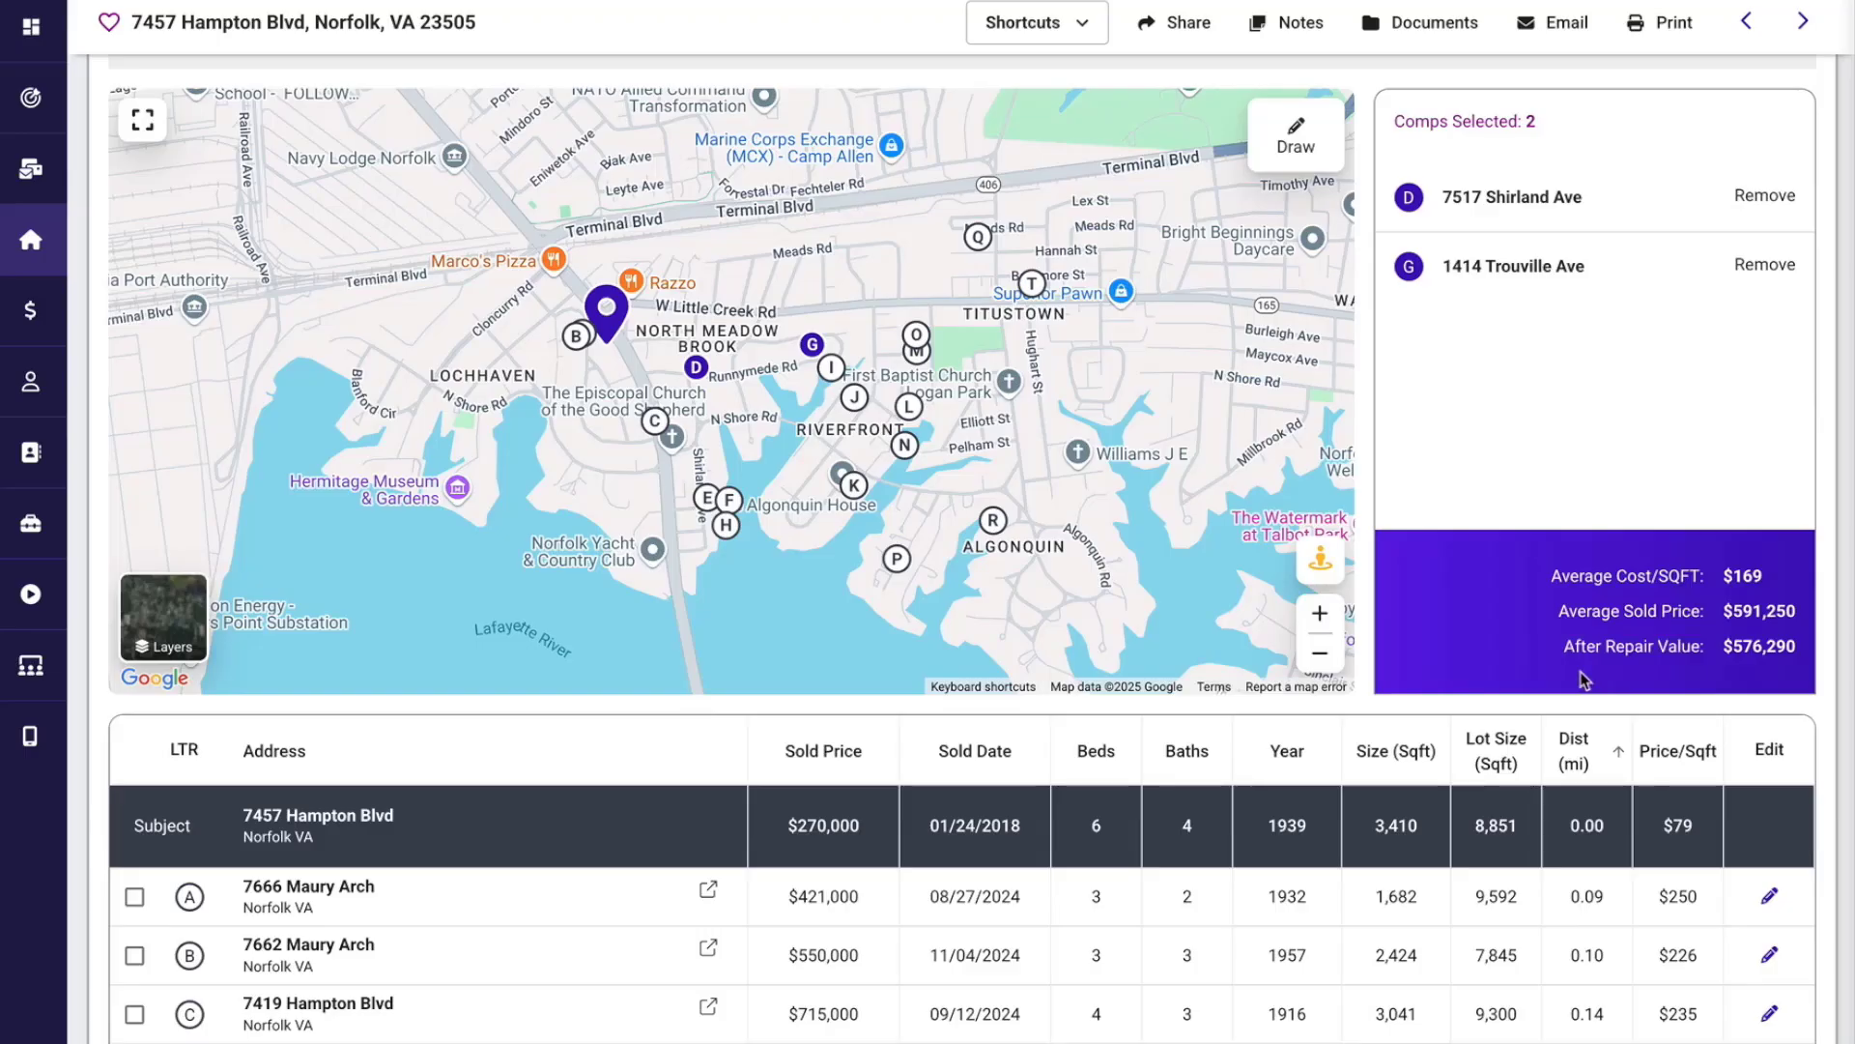
# Examine the size and price per square foot of comp A in the comparable sales table.
pyautogui.scroll(-3, 1584, 680)
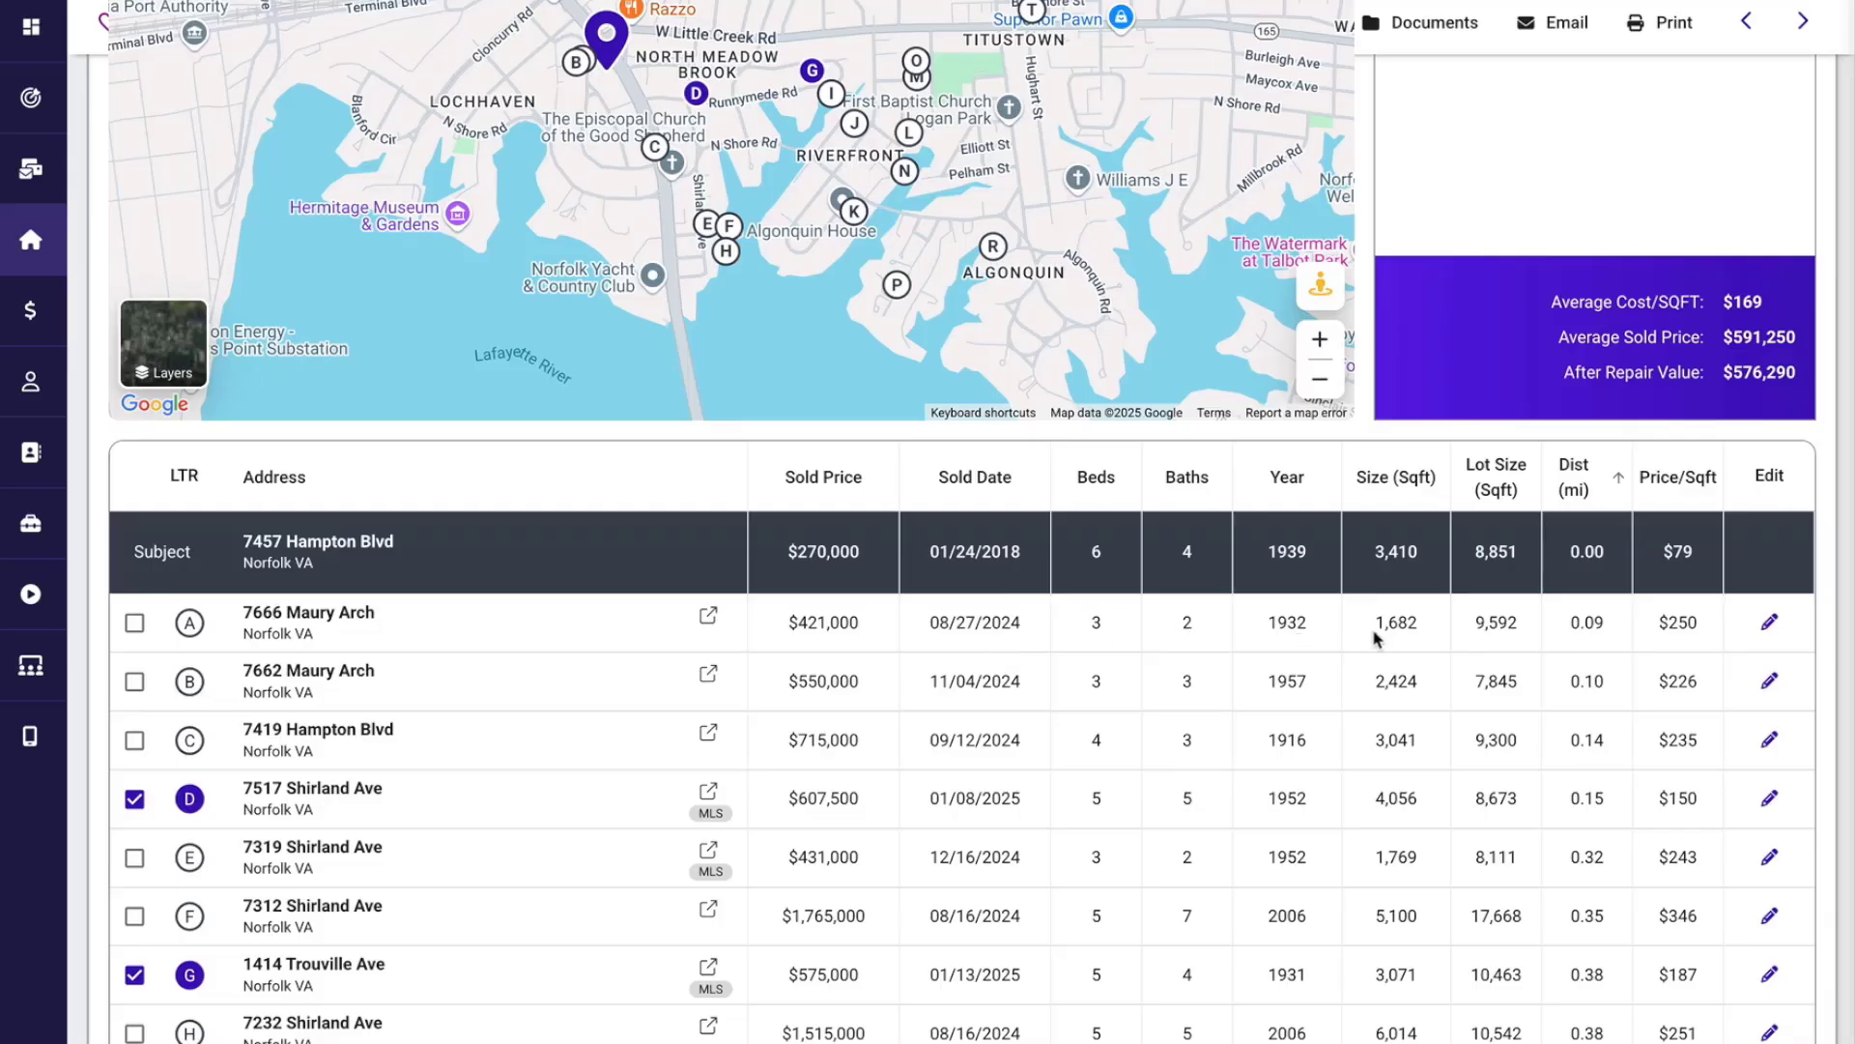
pyautogui.moveTo(1375, 626); pyautogui.dragTo(1415, 630)
pyautogui.moveTo(1659, 623); pyautogui.dragTo(1702, 626)
pyautogui.click(1706, 626)
# Check the After Repair Value amount, preview the Comparable Sales Report, and close the preview.
pyautogui.scroll(5, 720, 820)
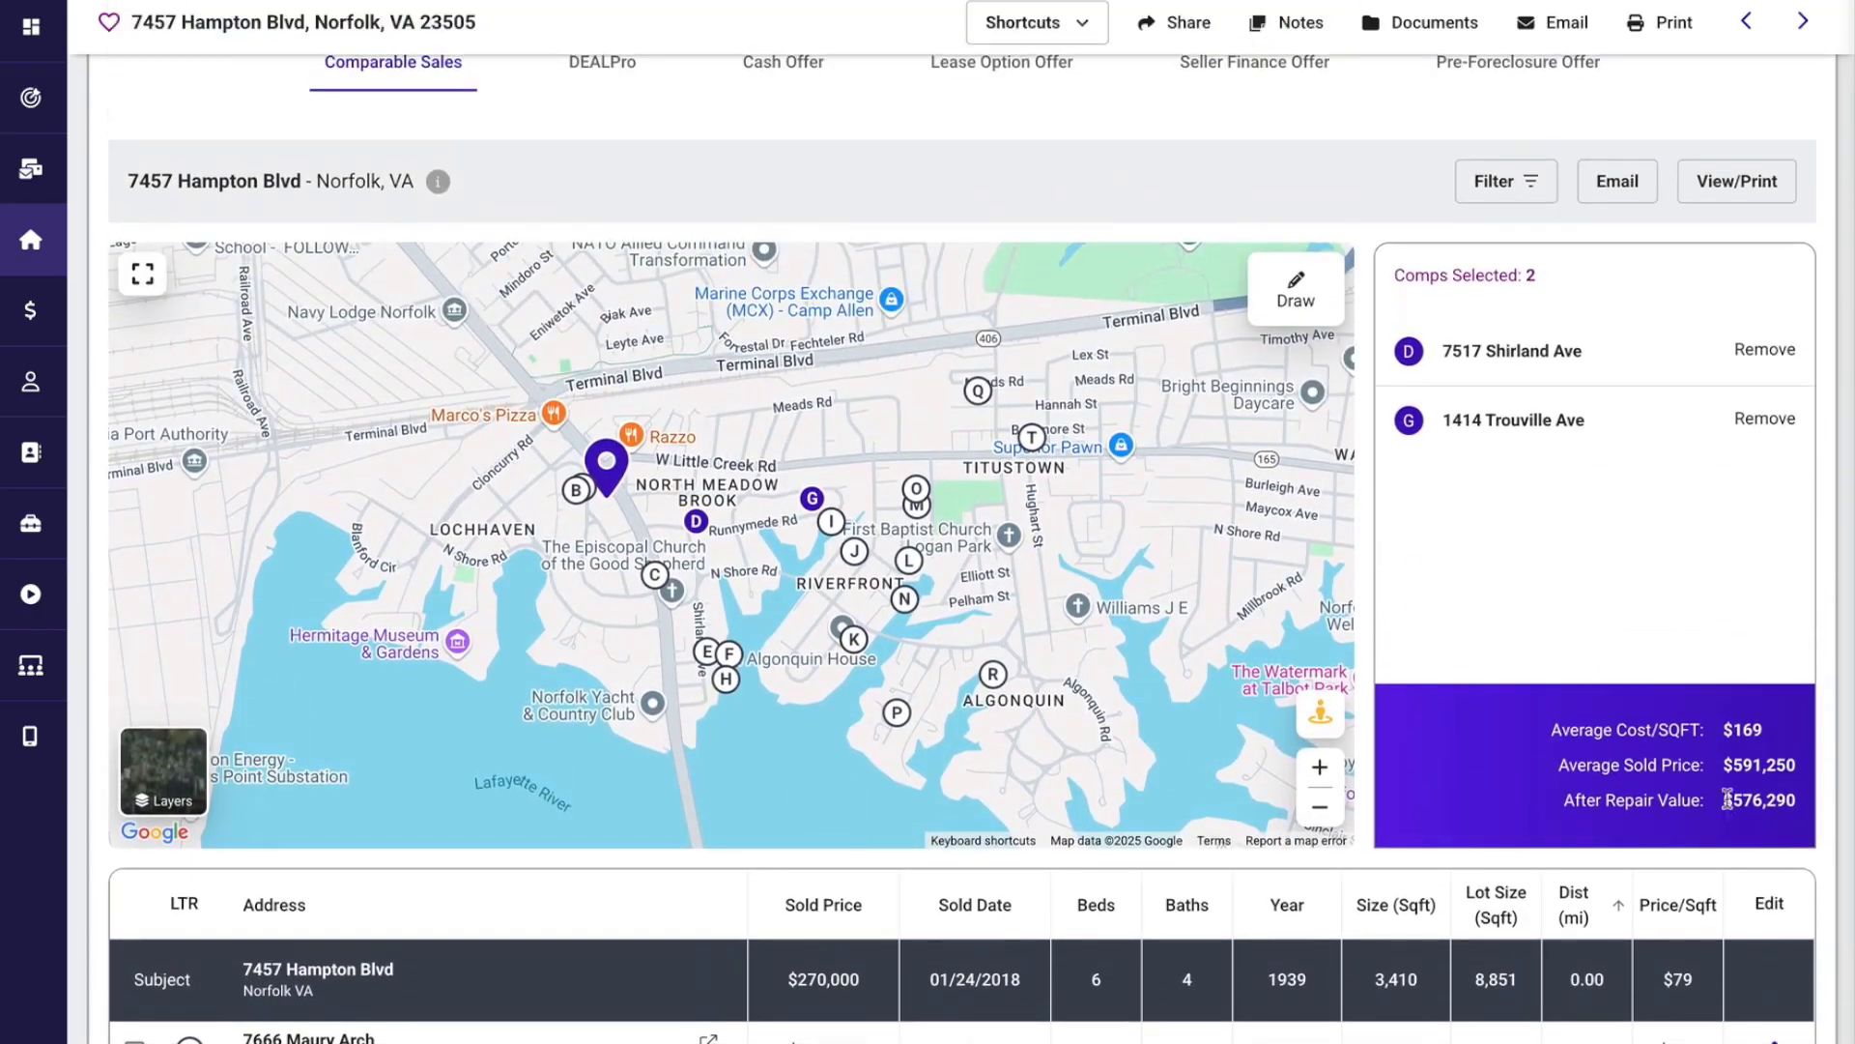
pyautogui.moveTo(1720, 800); pyautogui.dragTo(1797, 801)
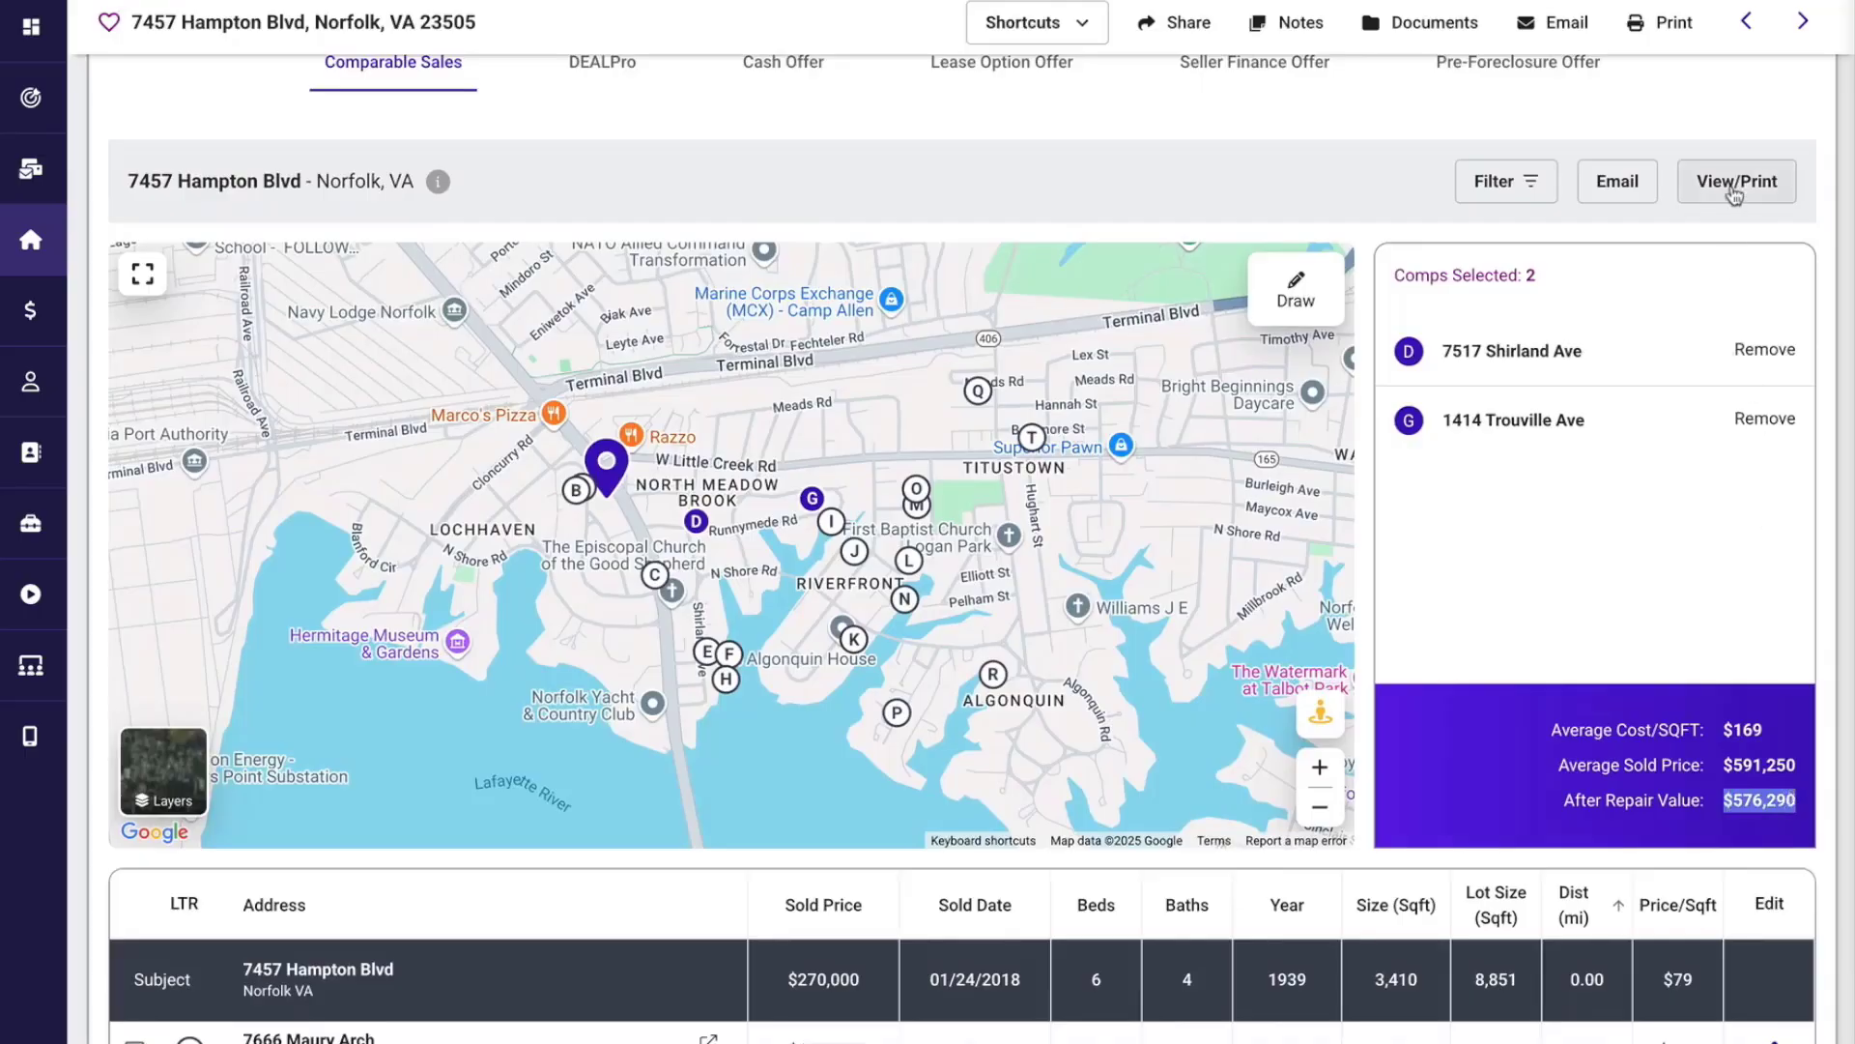
pyautogui.click(1732, 188)
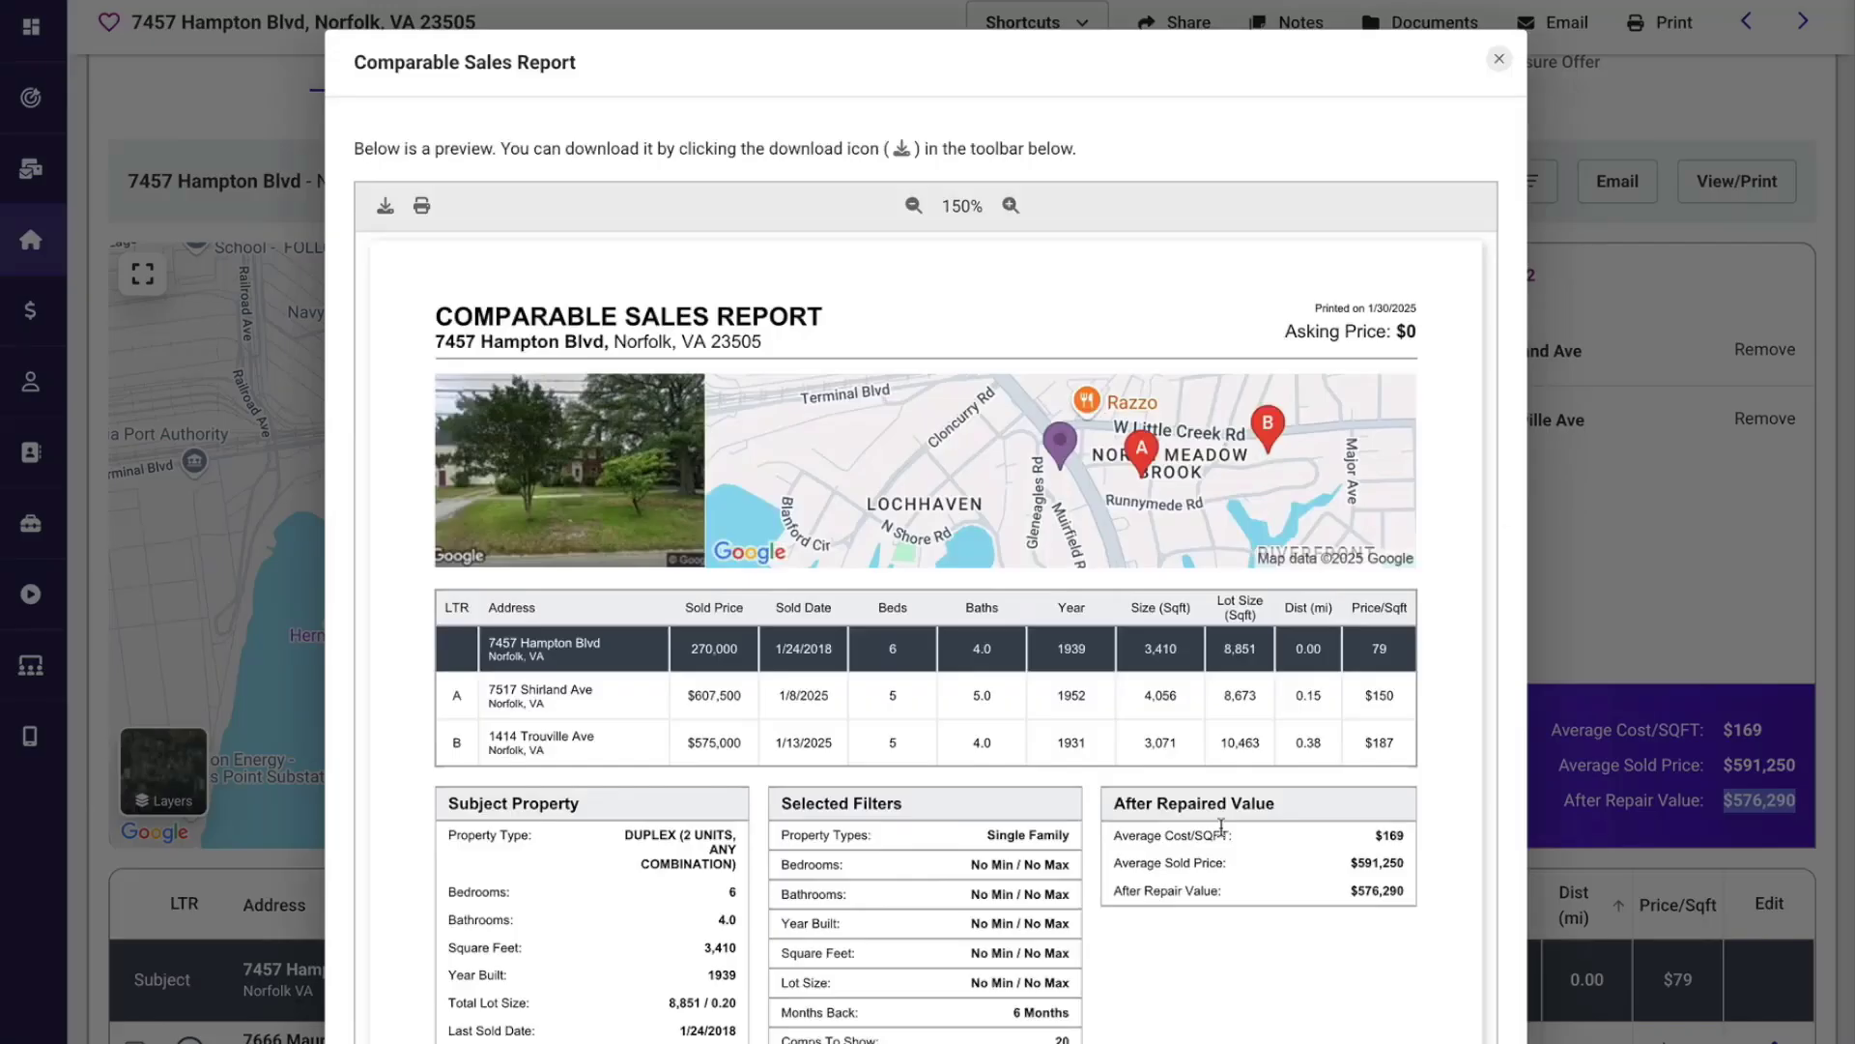
pyautogui.click(1501, 65)
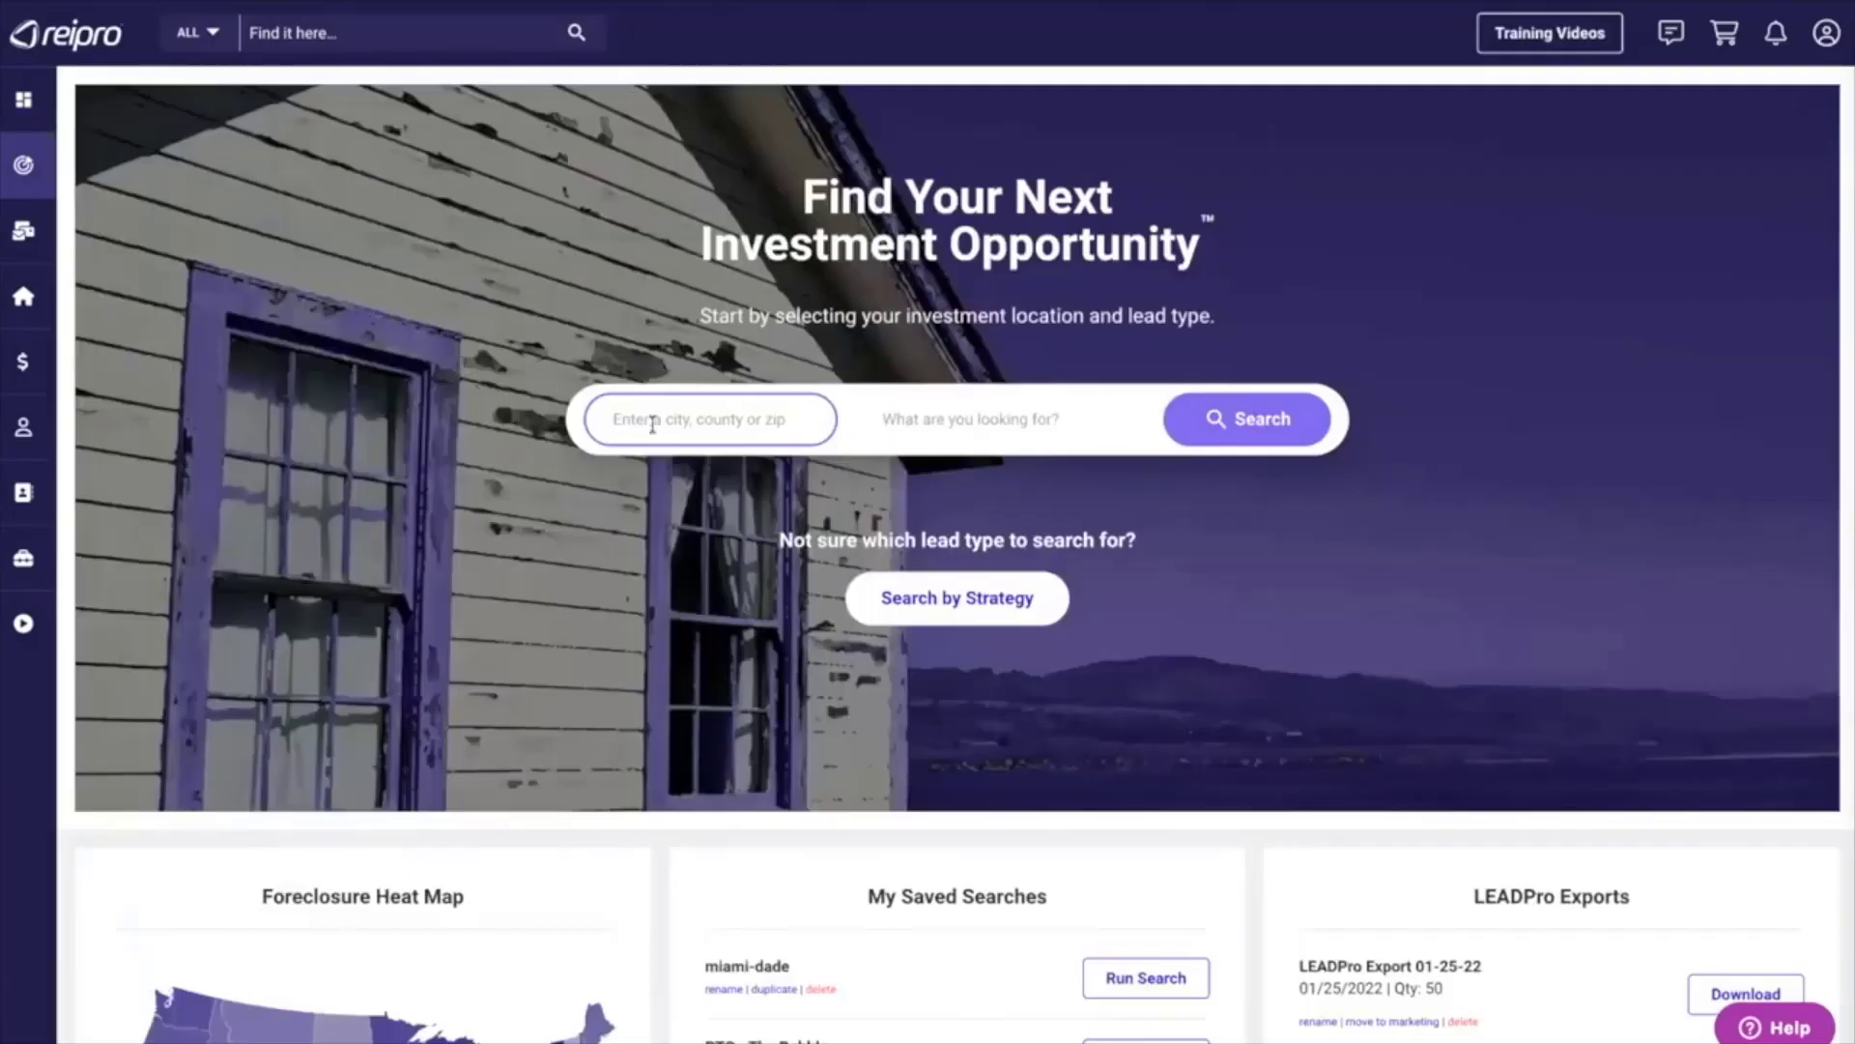
# Set the lead search location to Houston, TX.
pyautogui.click(647, 422)
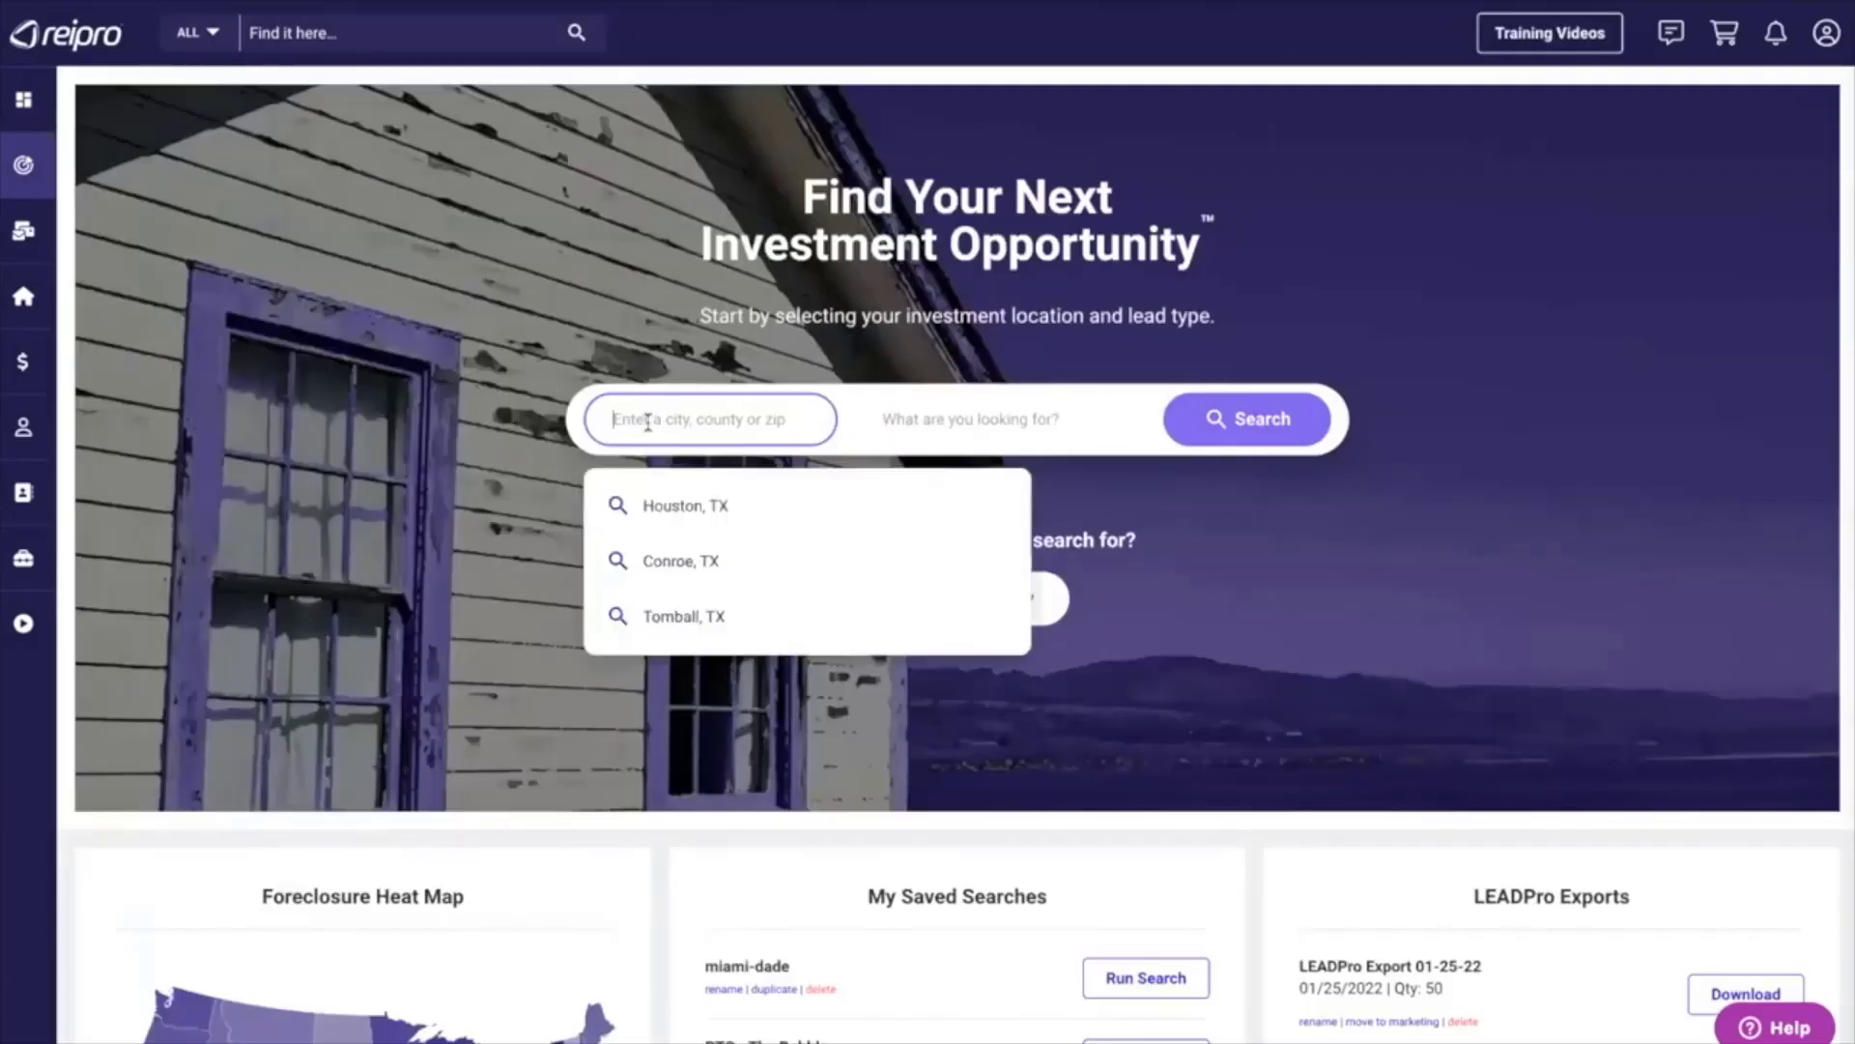
pyautogui.click(665, 510)
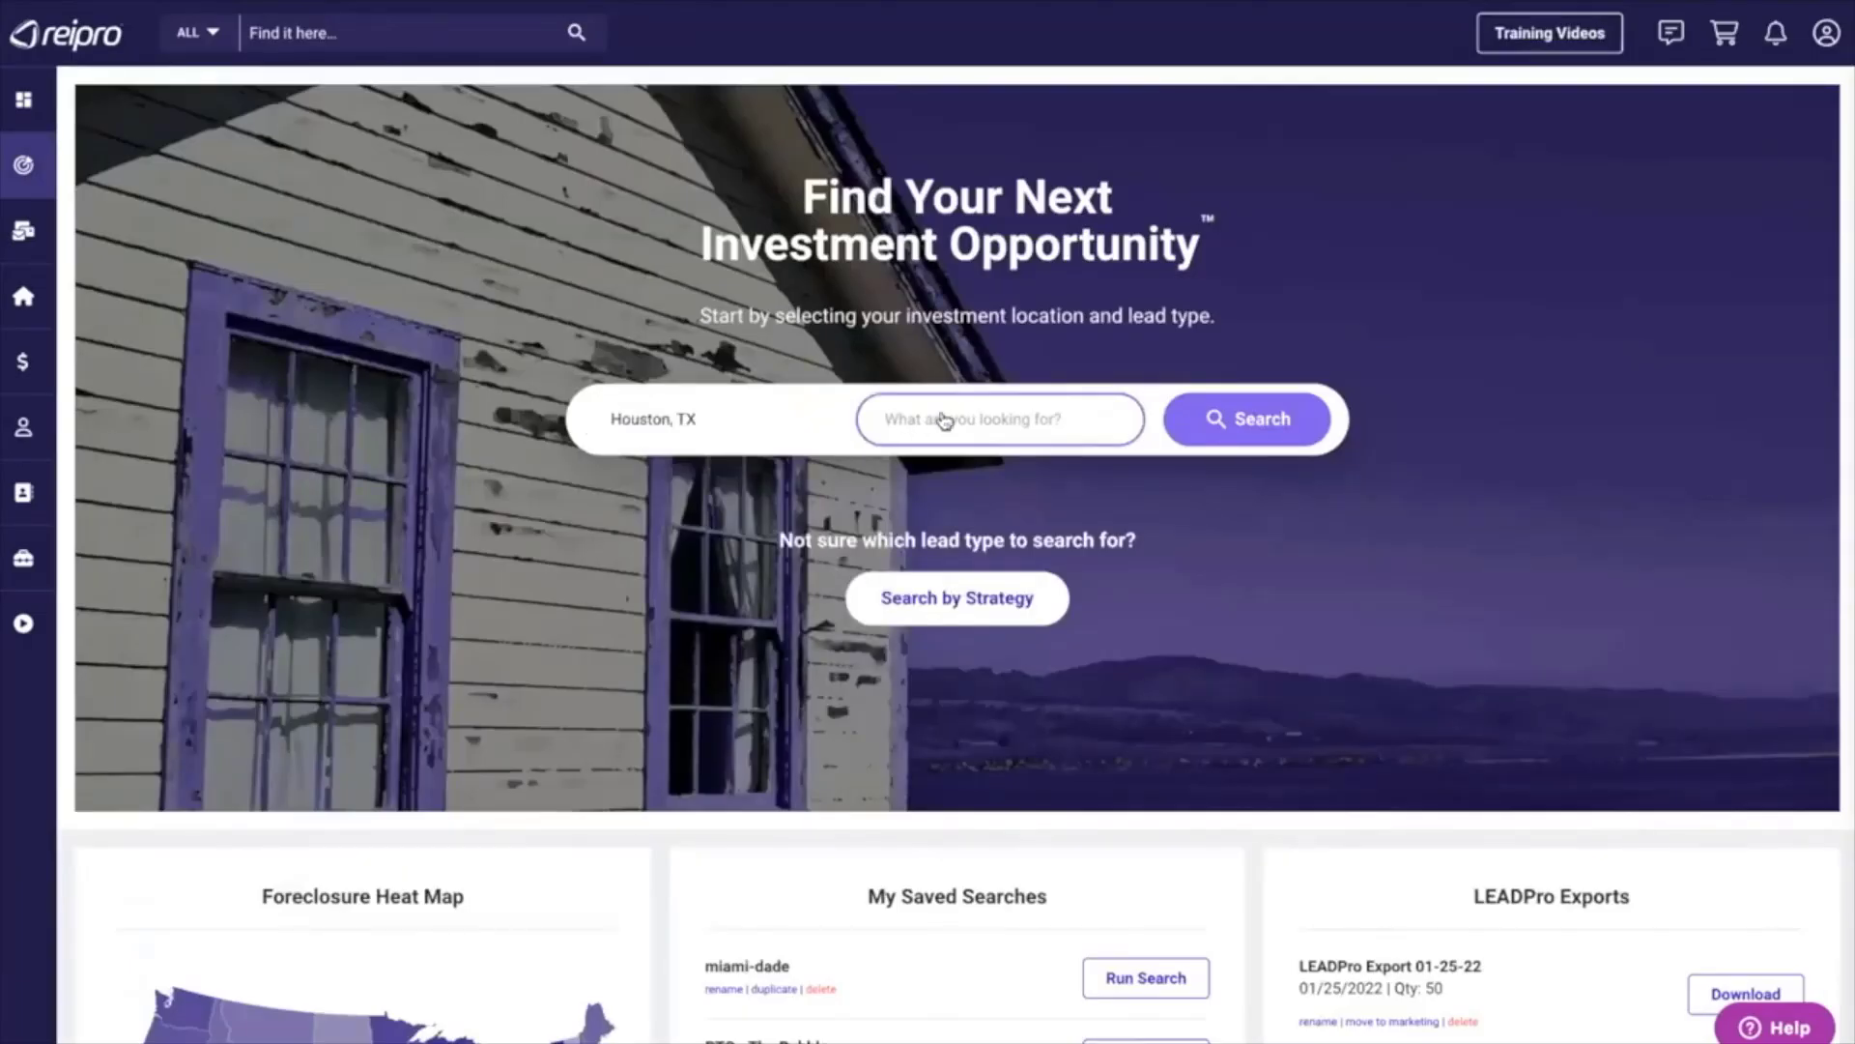
pyautogui.click(944, 420)
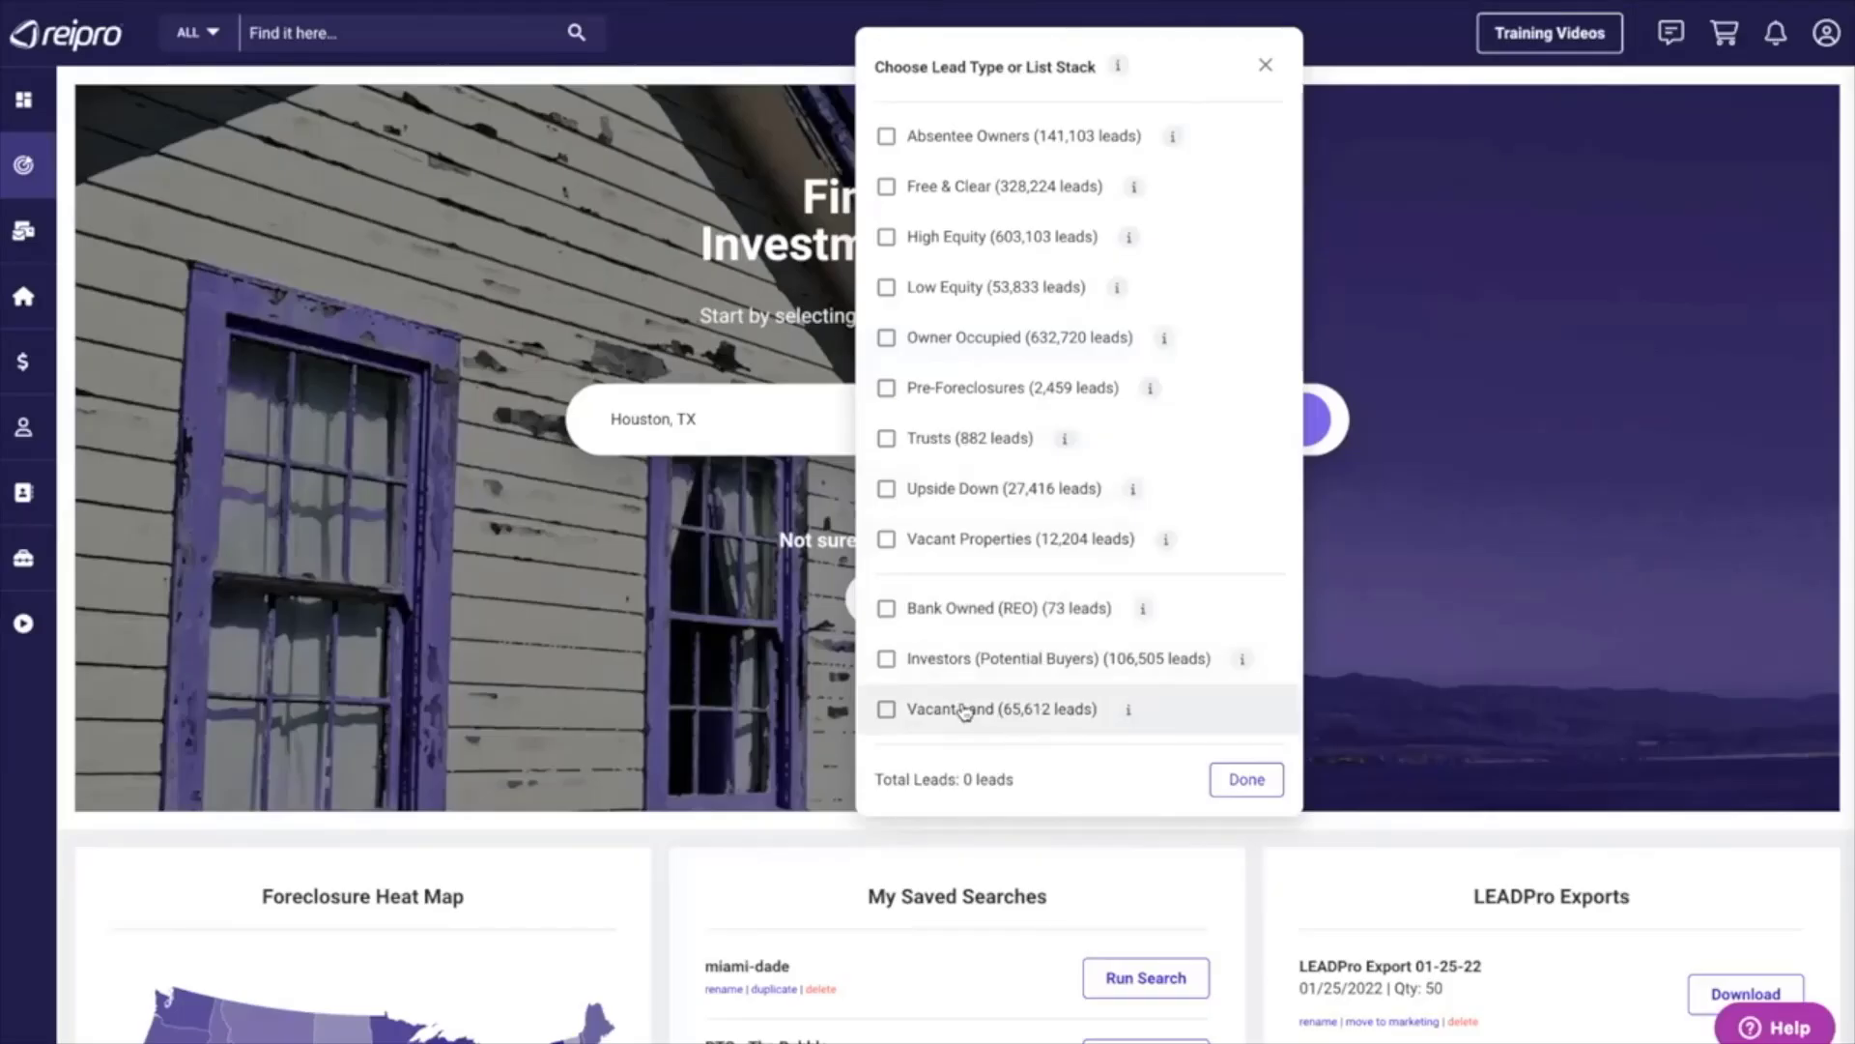
pyautogui.click(887, 137)
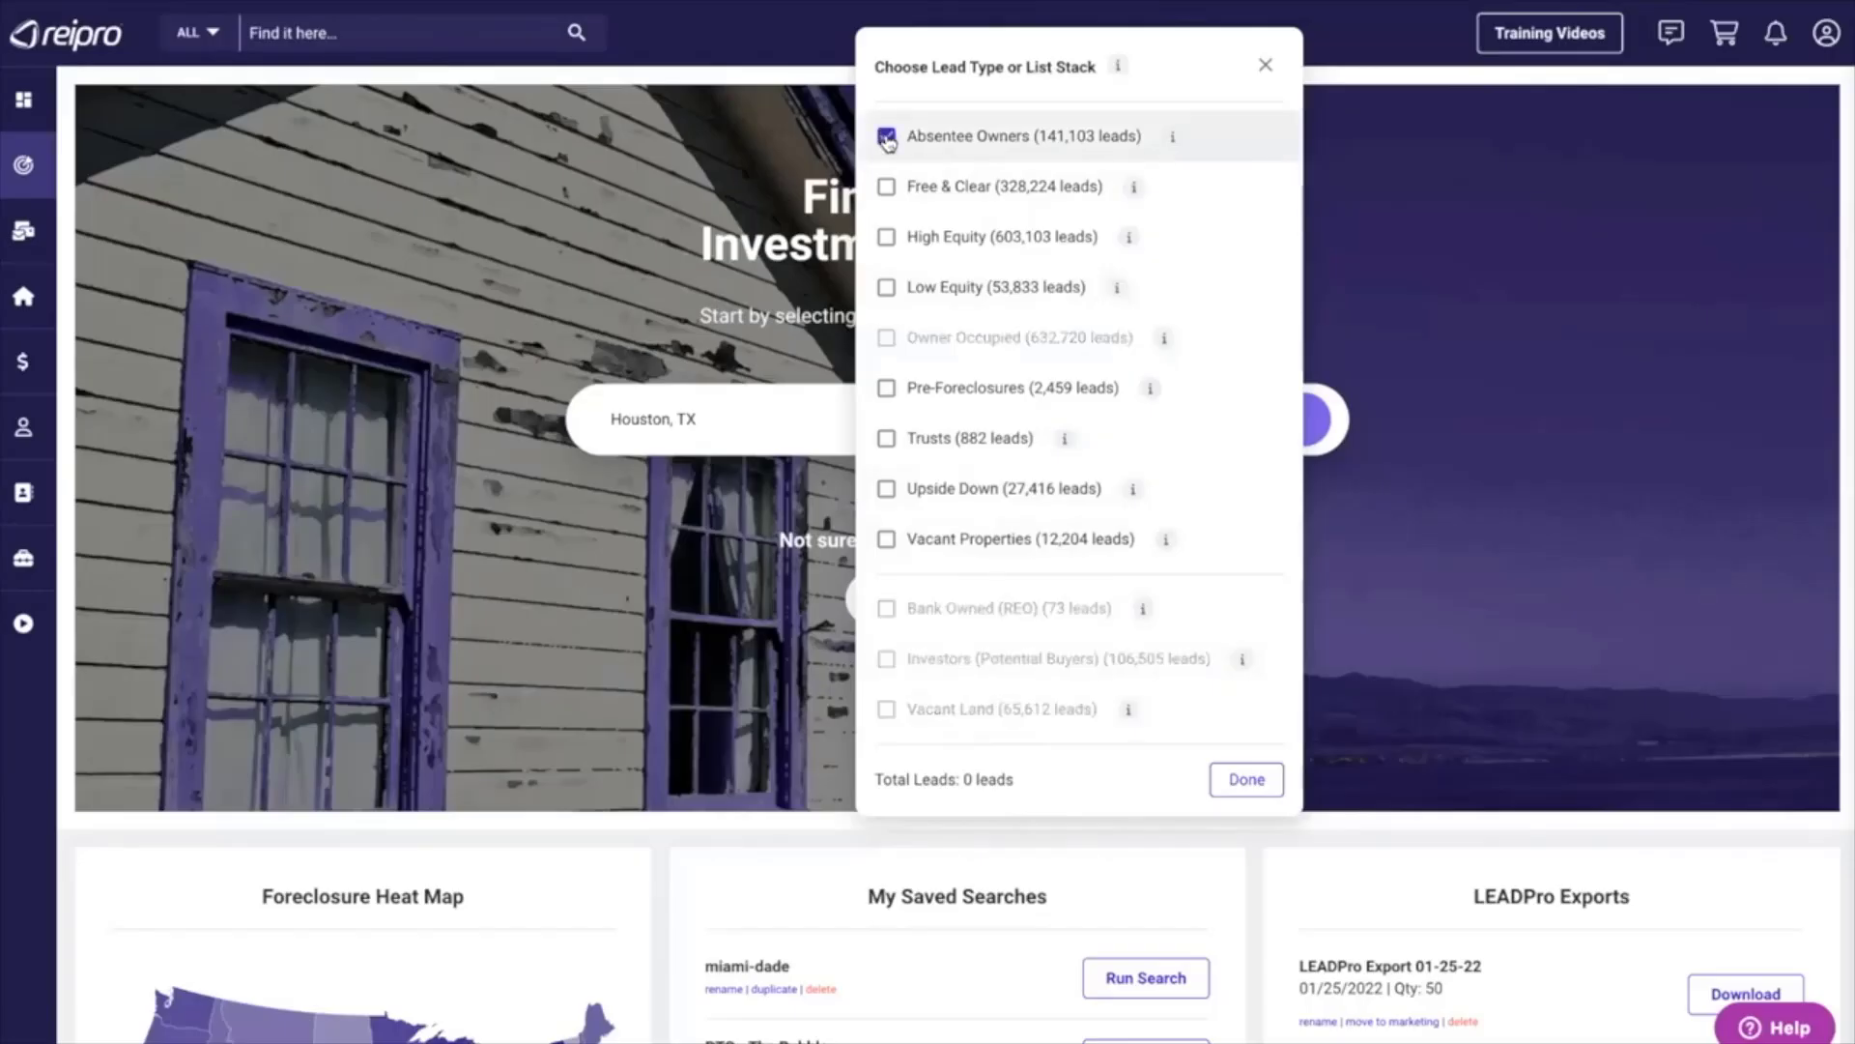
pyautogui.click(886, 541)
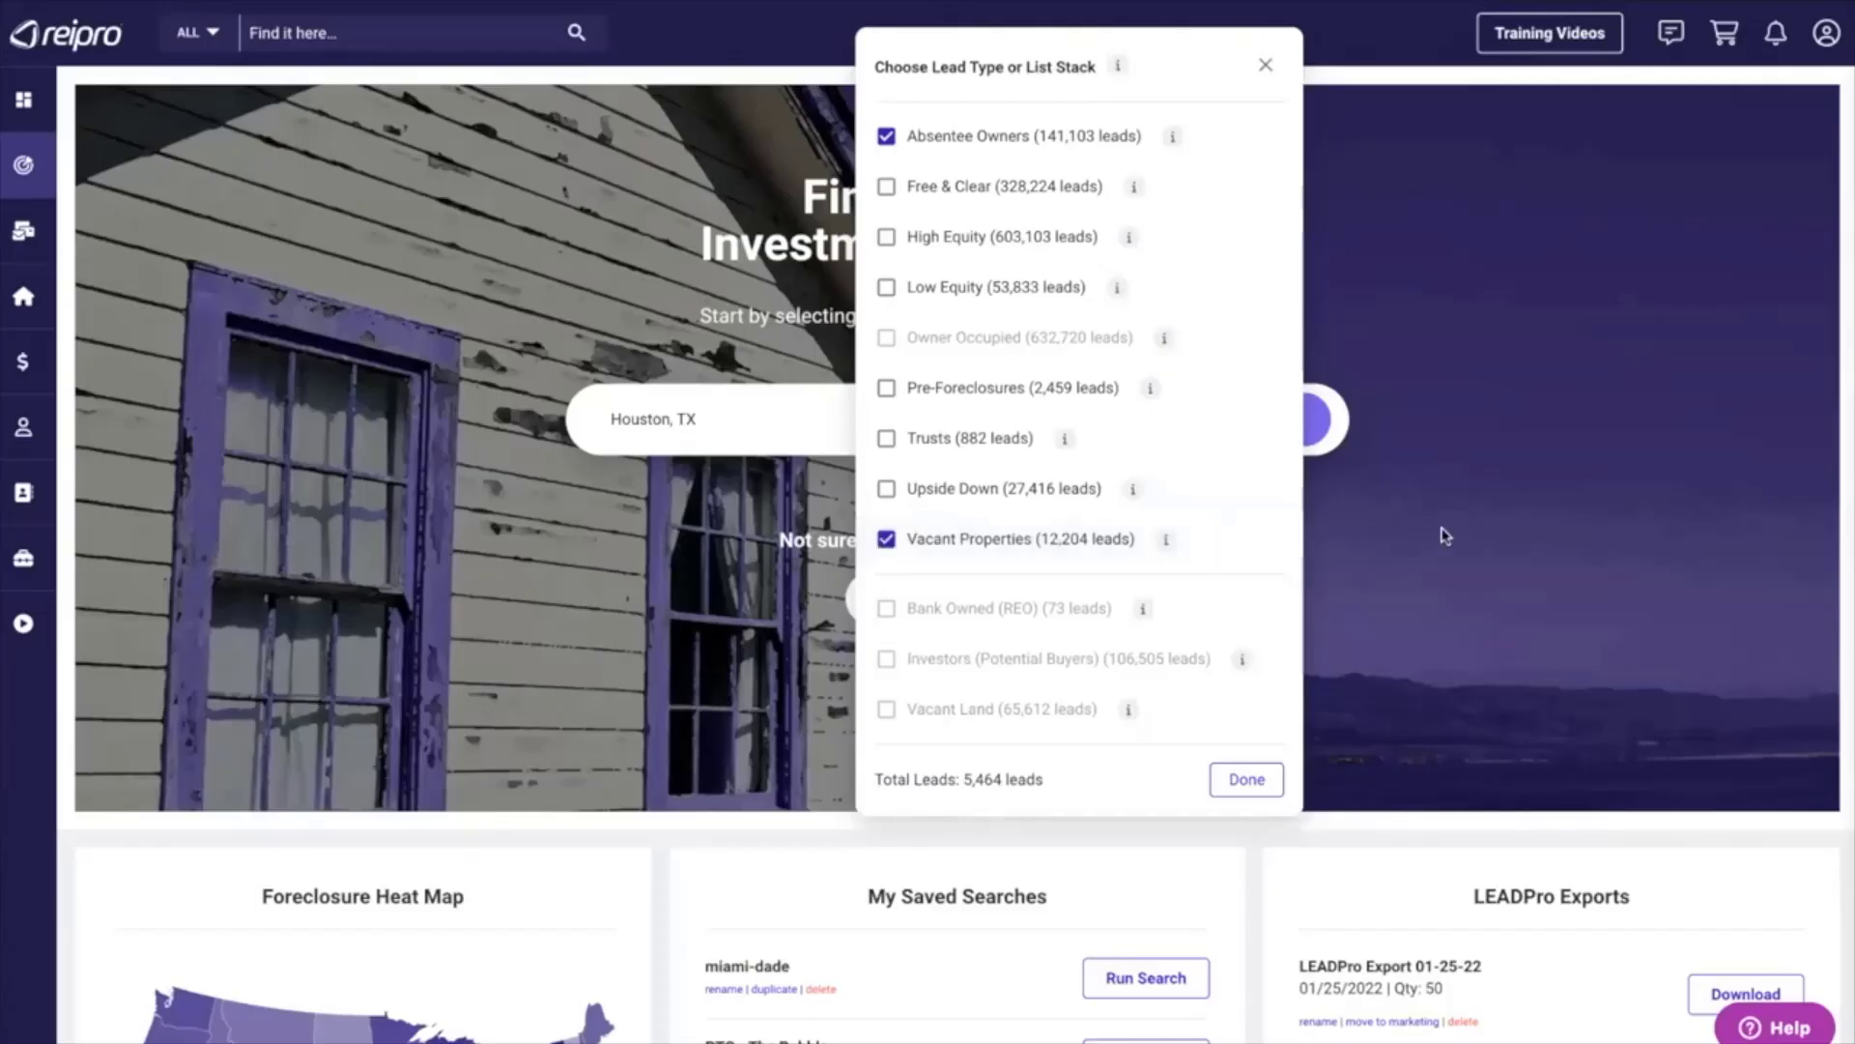
pyautogui.click(1266, 65)
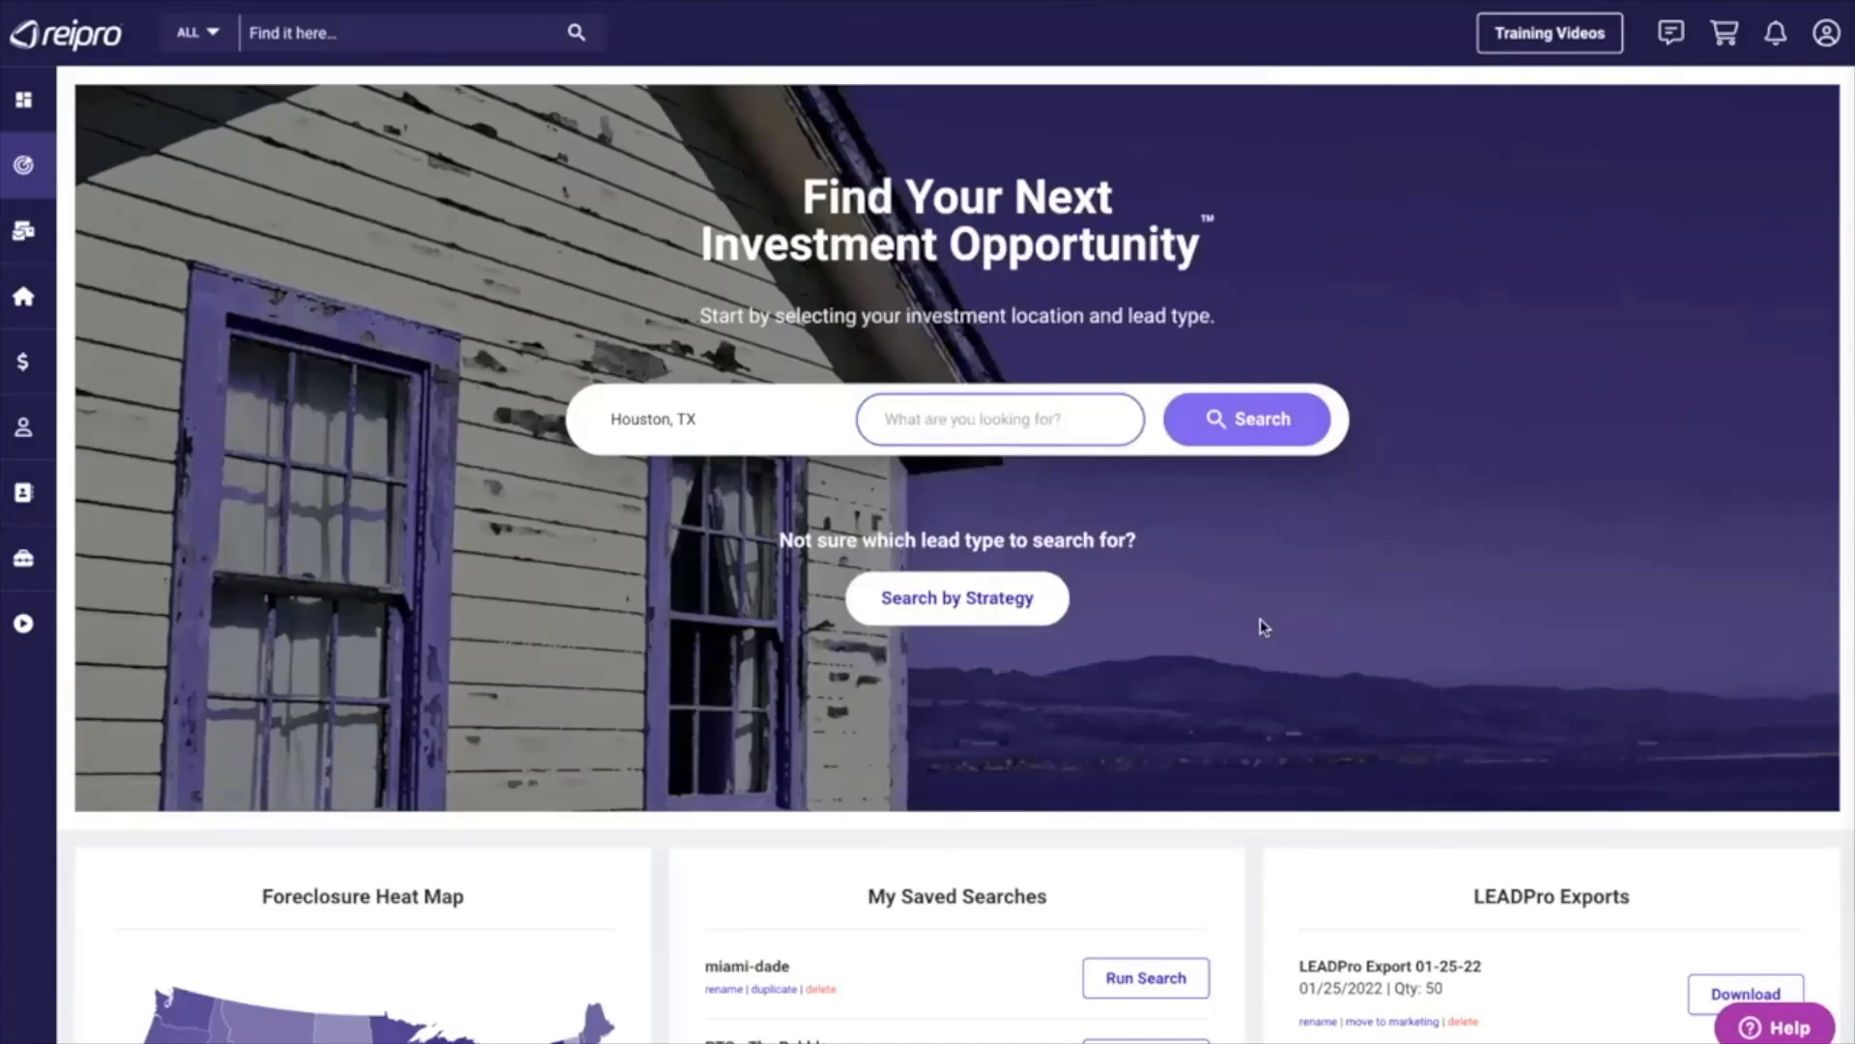
# Look through the investment strategies offered for choosing a lead type, down to Pre-foreclosure Investing.
pyautogui.click(945, 602)
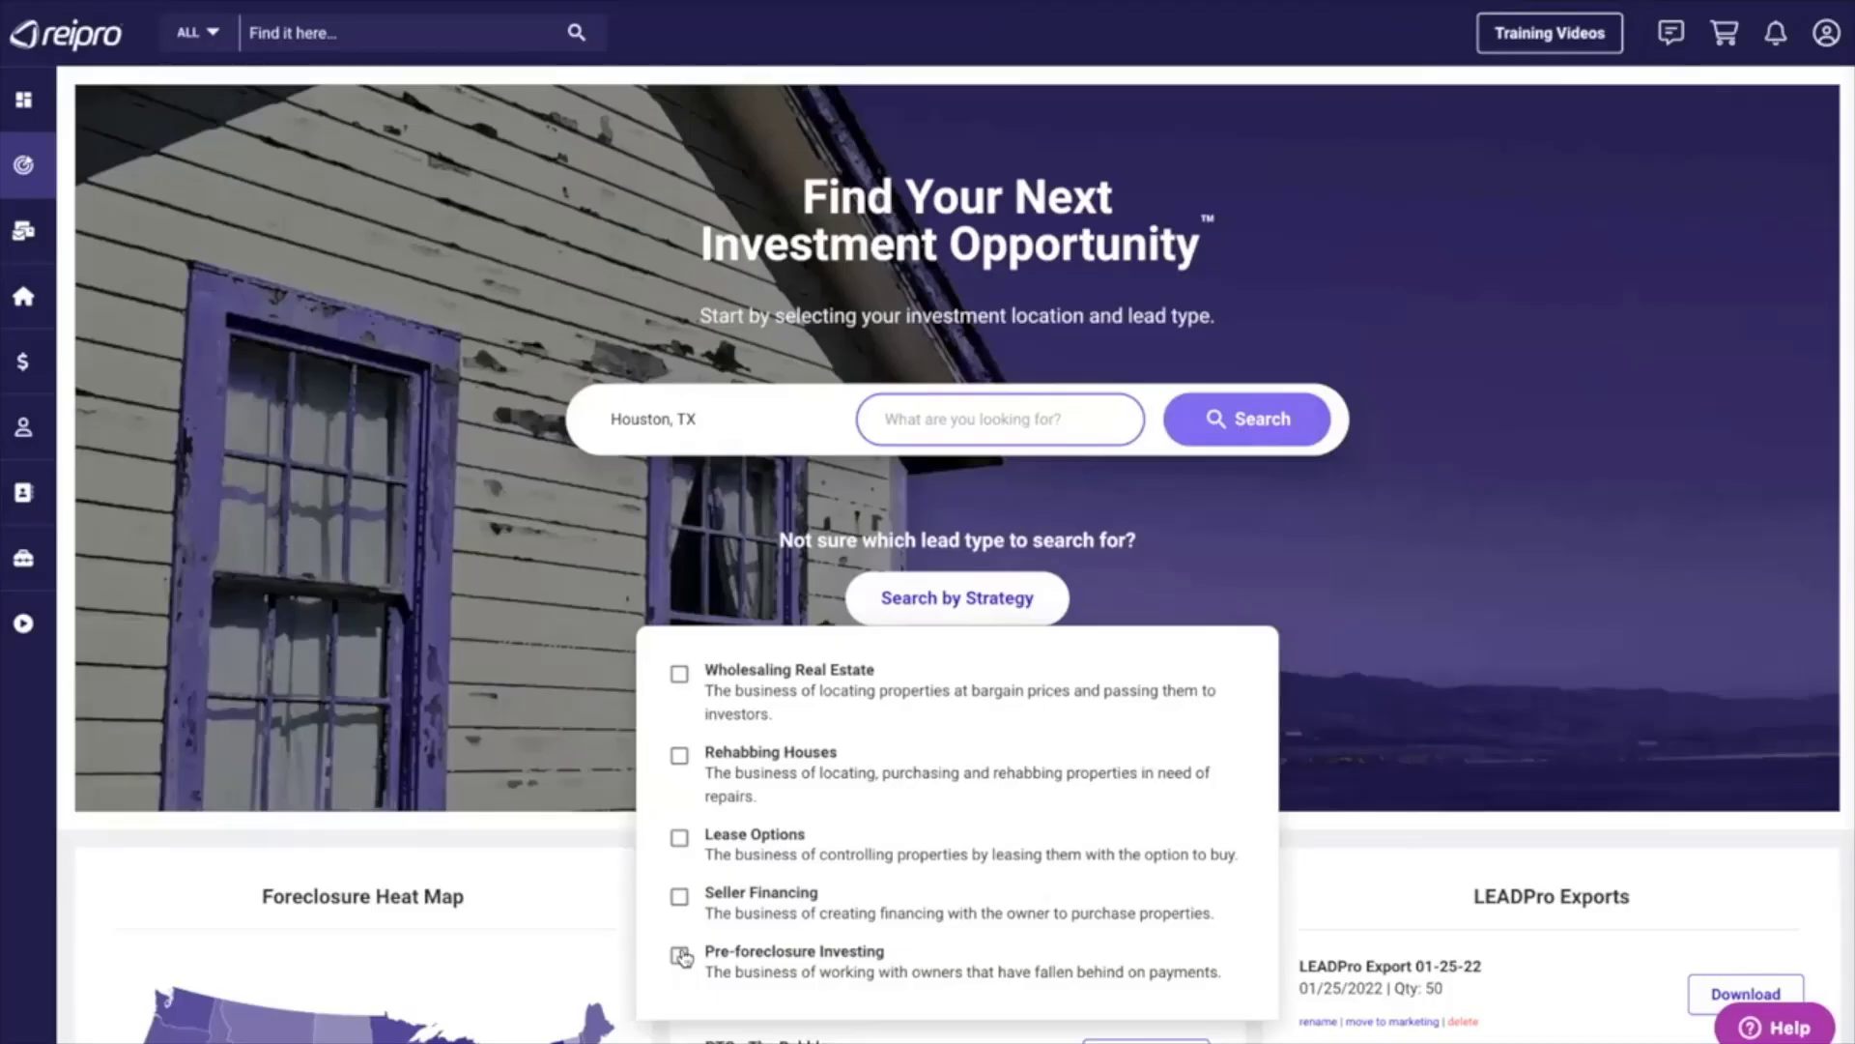
pyautogui.click(681, 956)
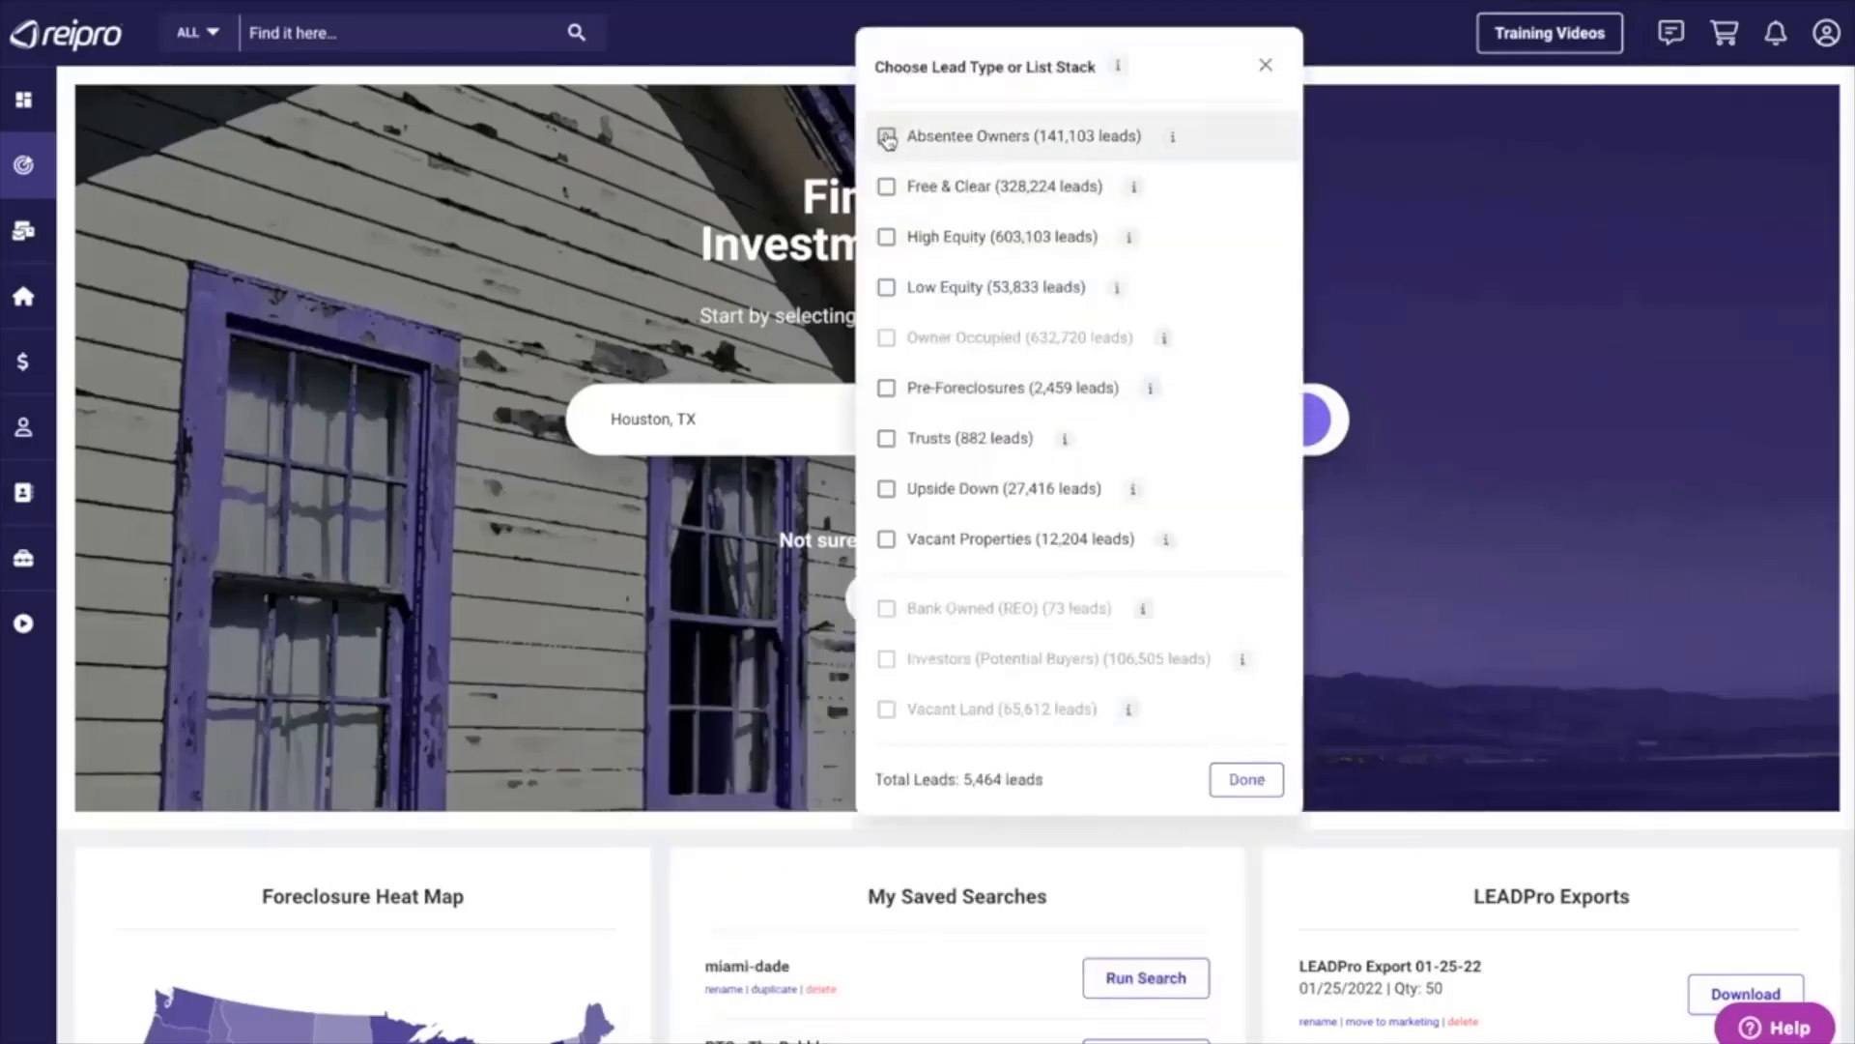
# Stack the Absentee Owners and Vacant Properties lead types and run the Houston, TX lead search.
pyautogui.click(887, 137)
pyautogui.click(886, 539)
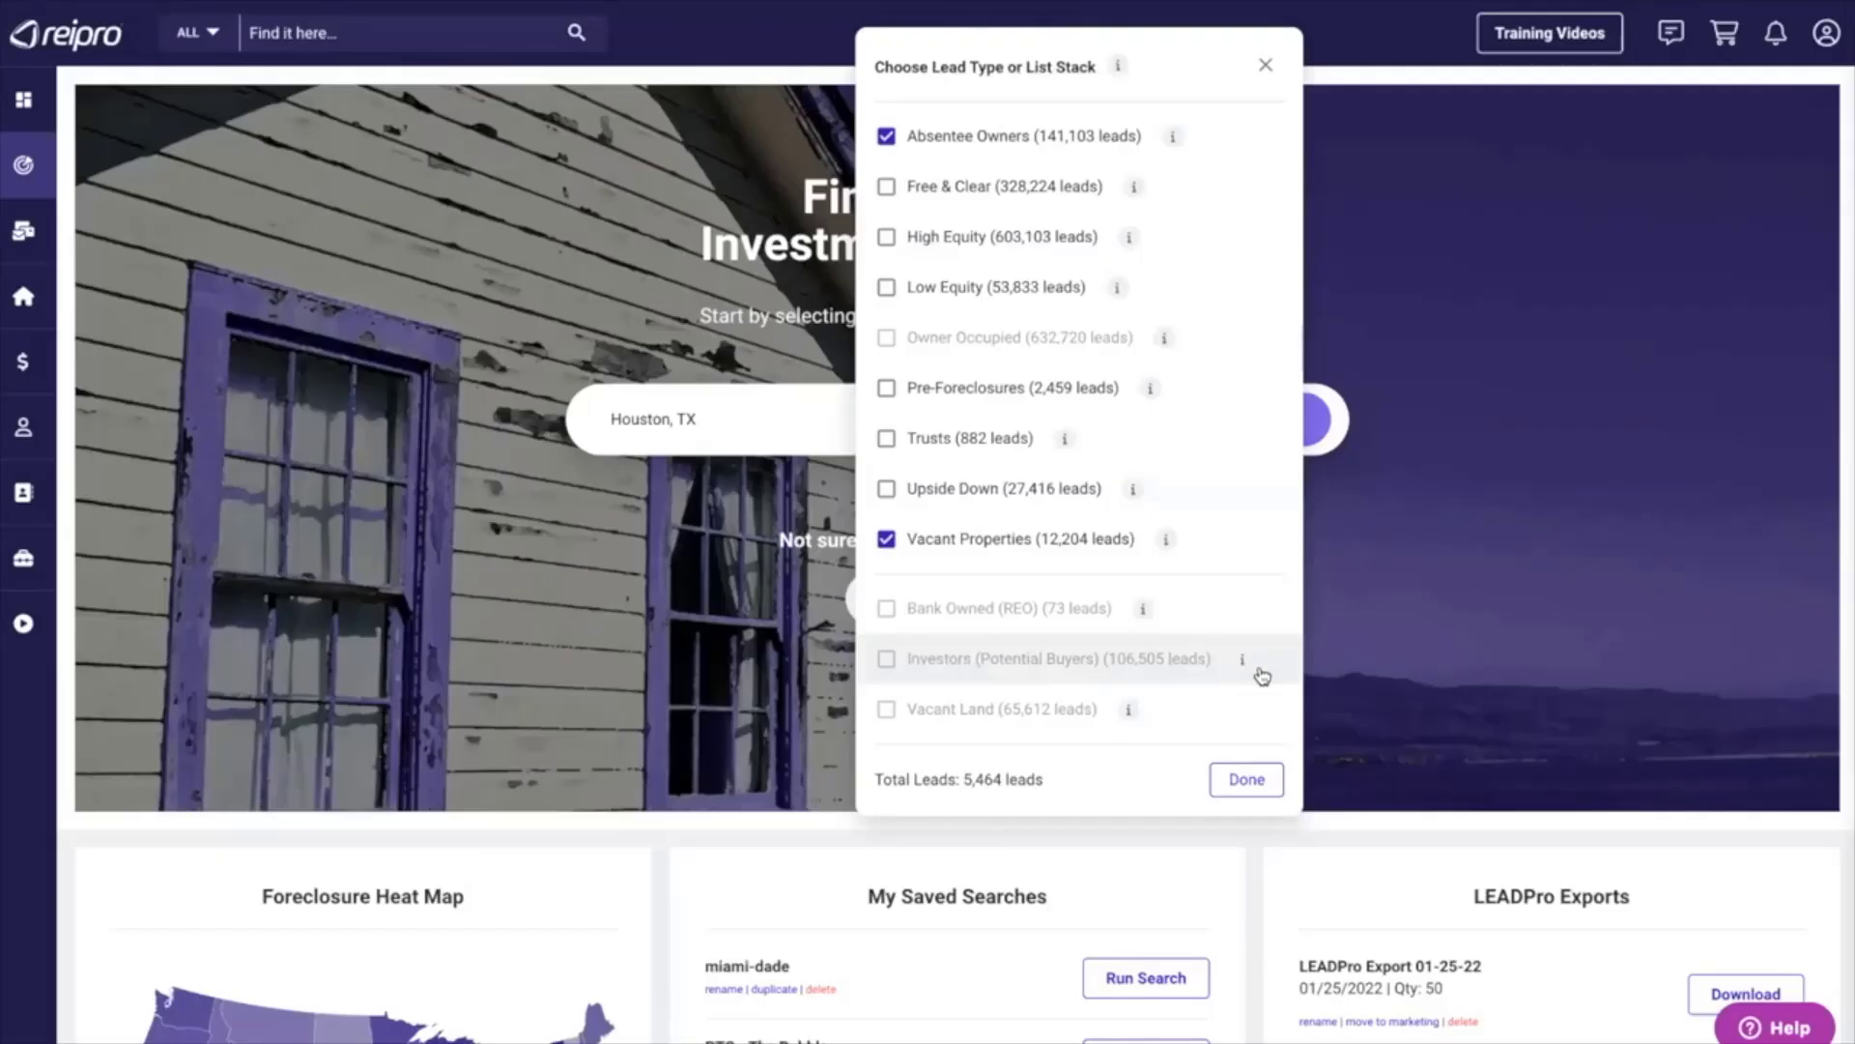
pyautogui.click(1585, 558)
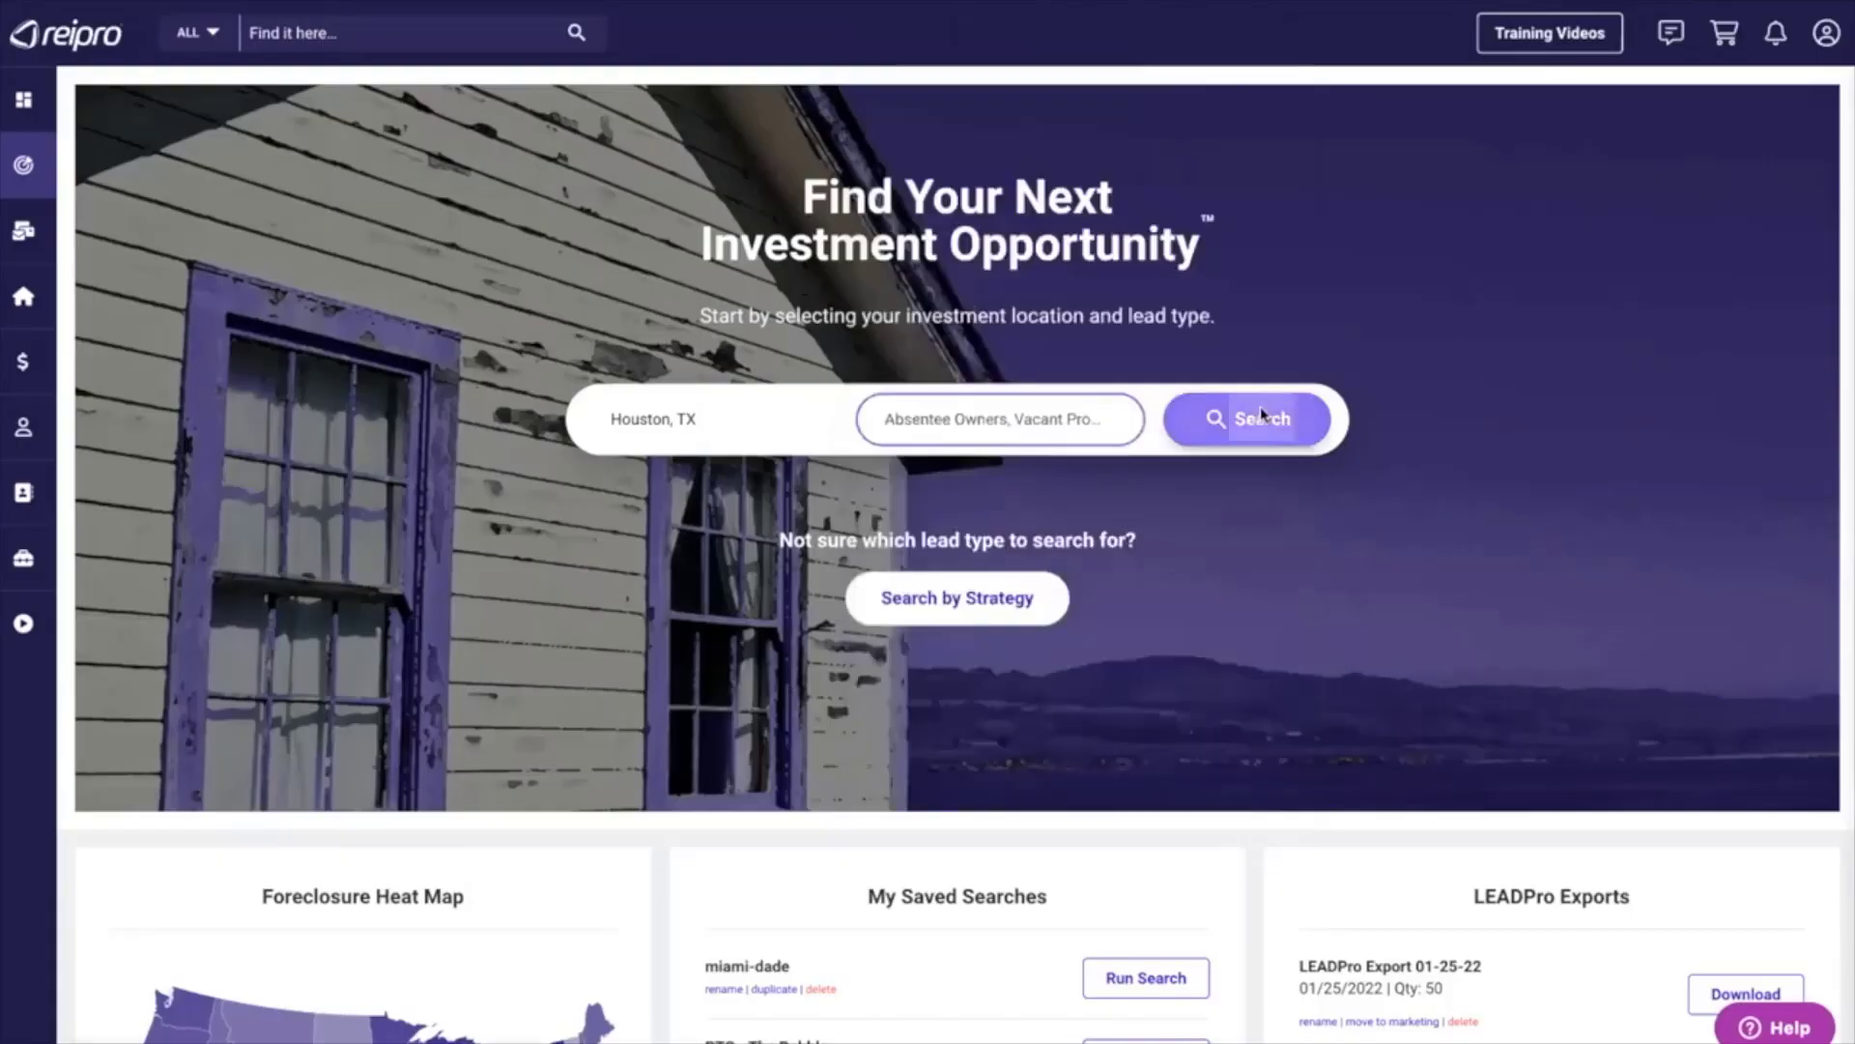
pyautogui.click(1263, 413)
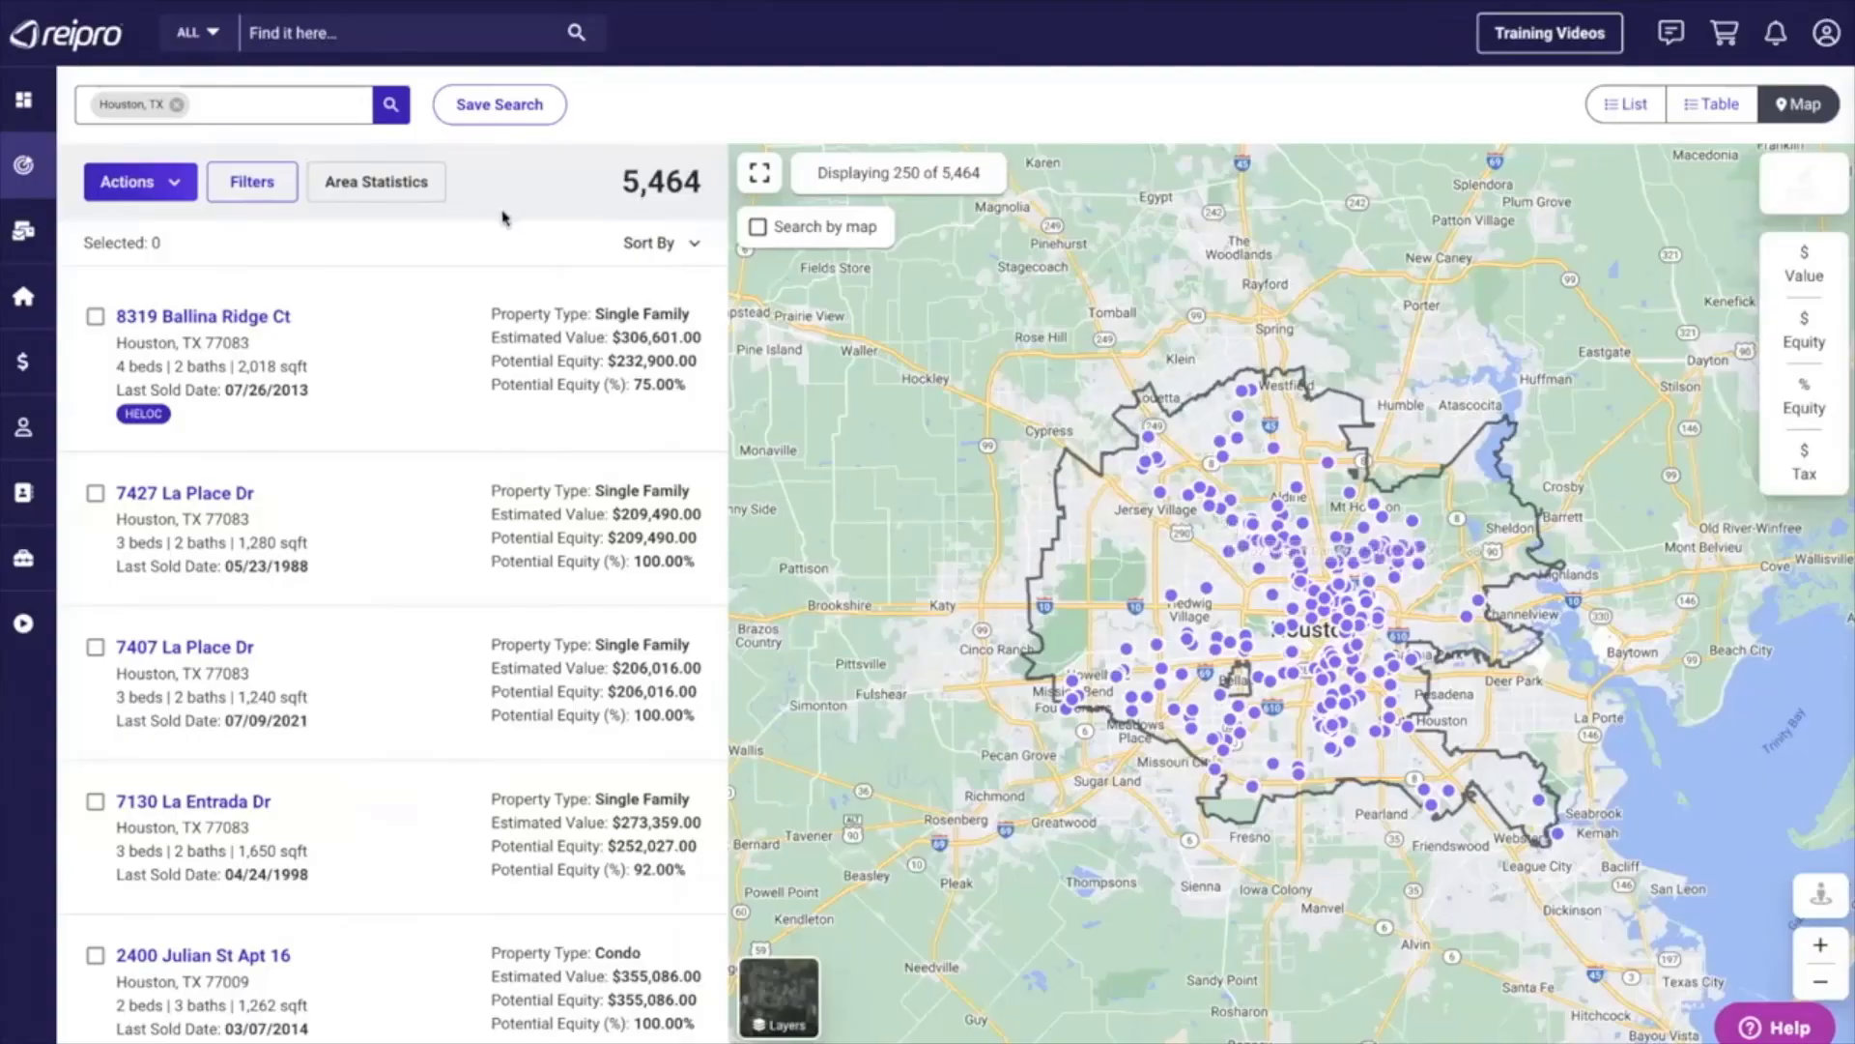
# In the lead filter options, restrict the property types to Single Family only.
pyautogui.click(252, 186)
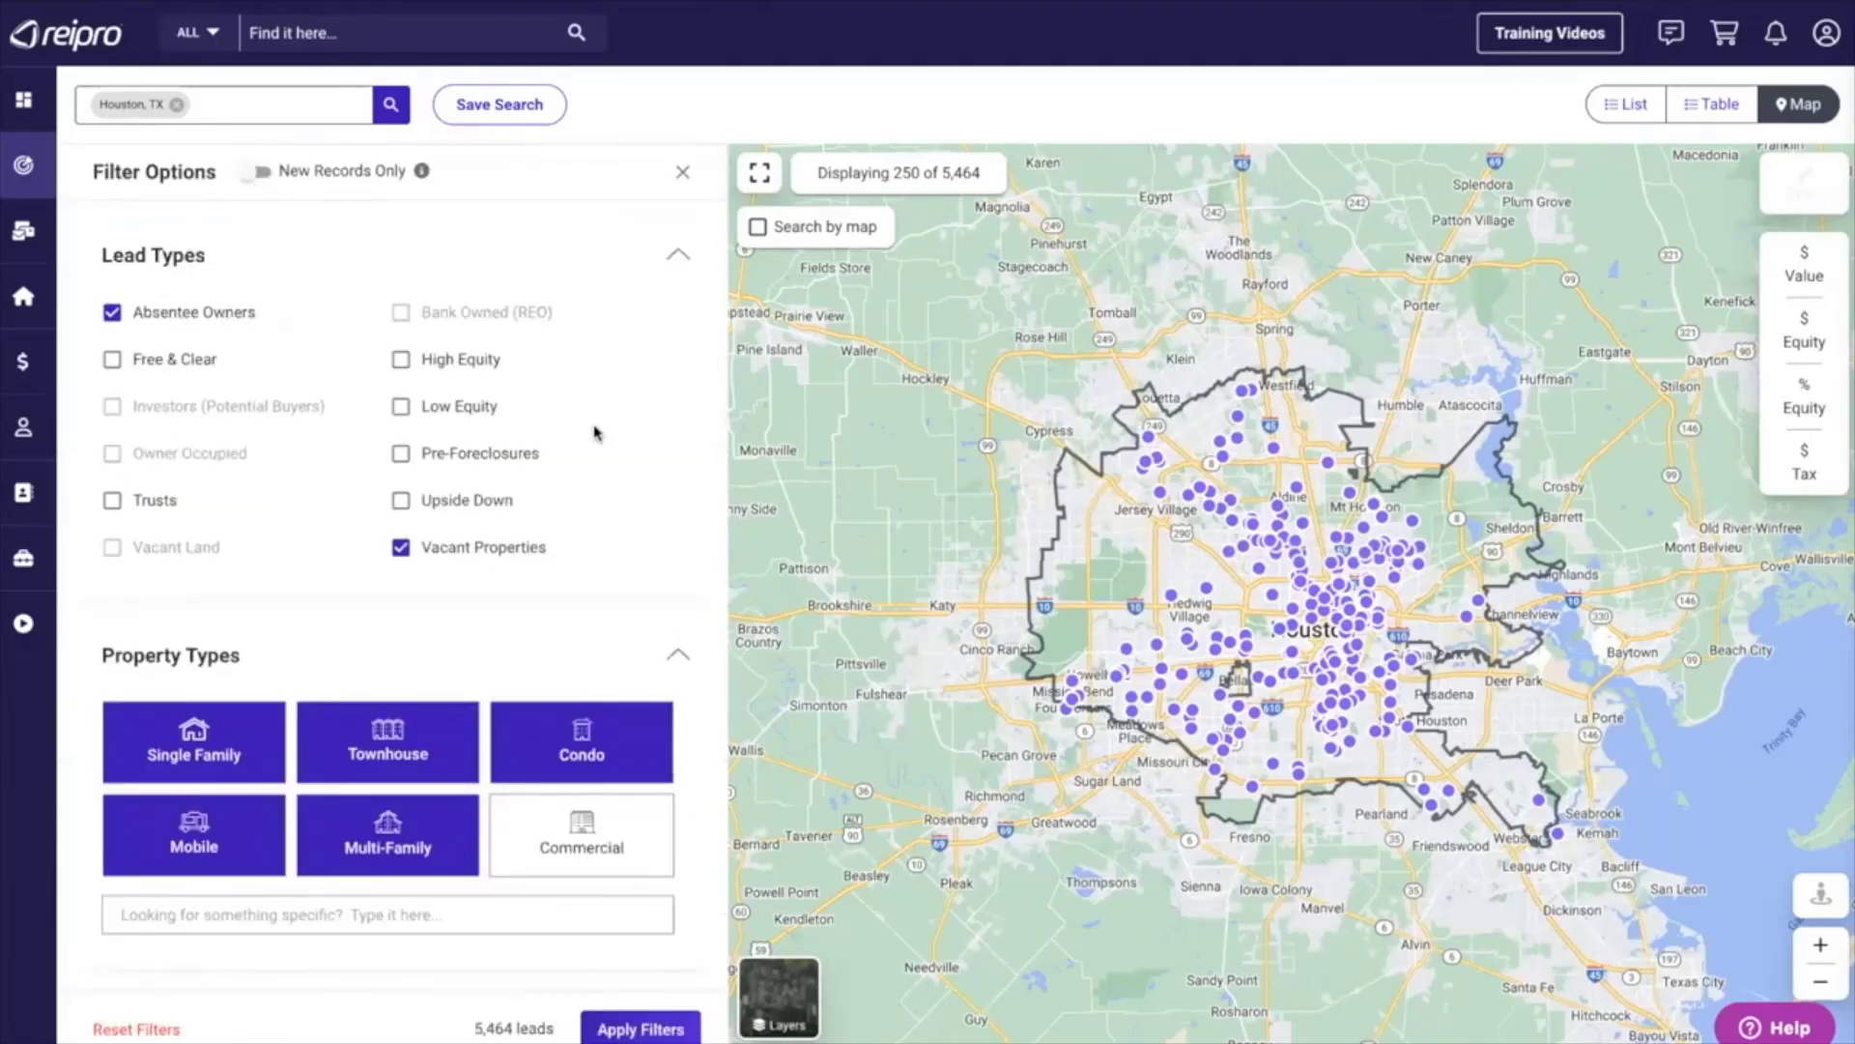
pyautogui.scroll(-2, 596, 431)
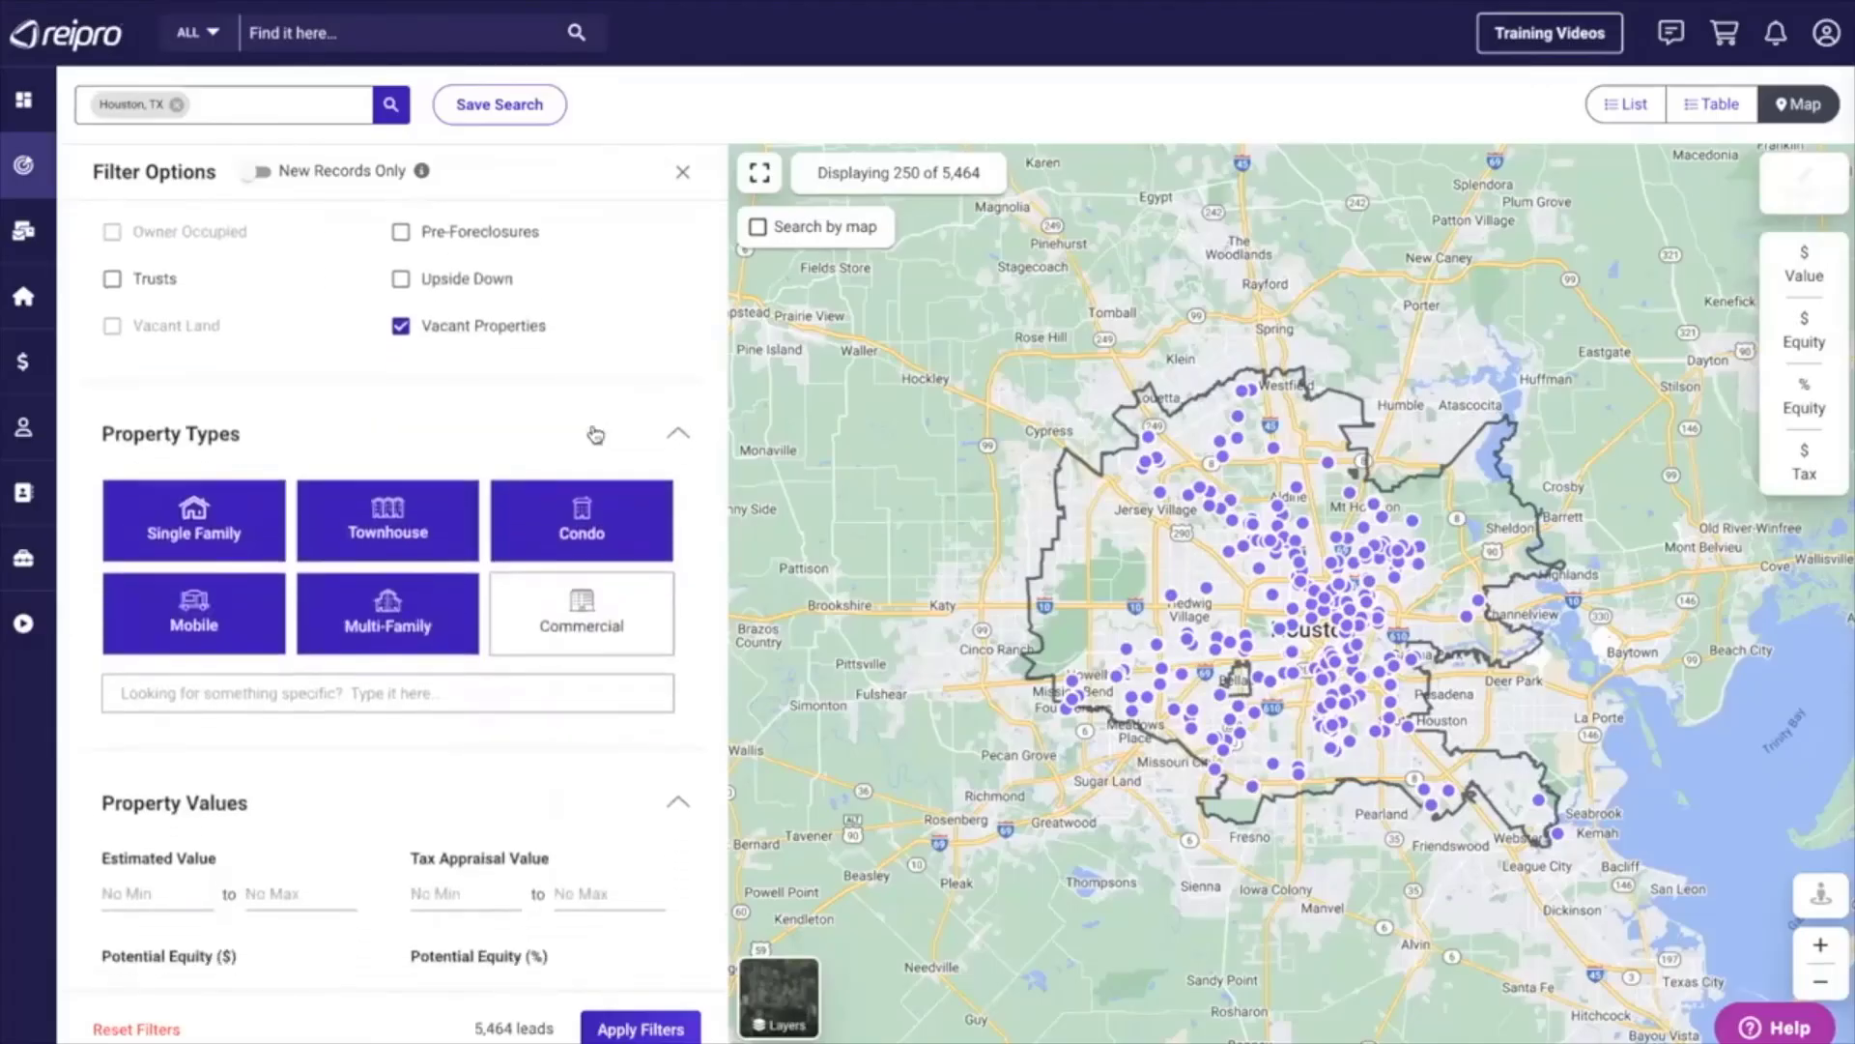
pyautogui.scroll(-1, 596, 432)
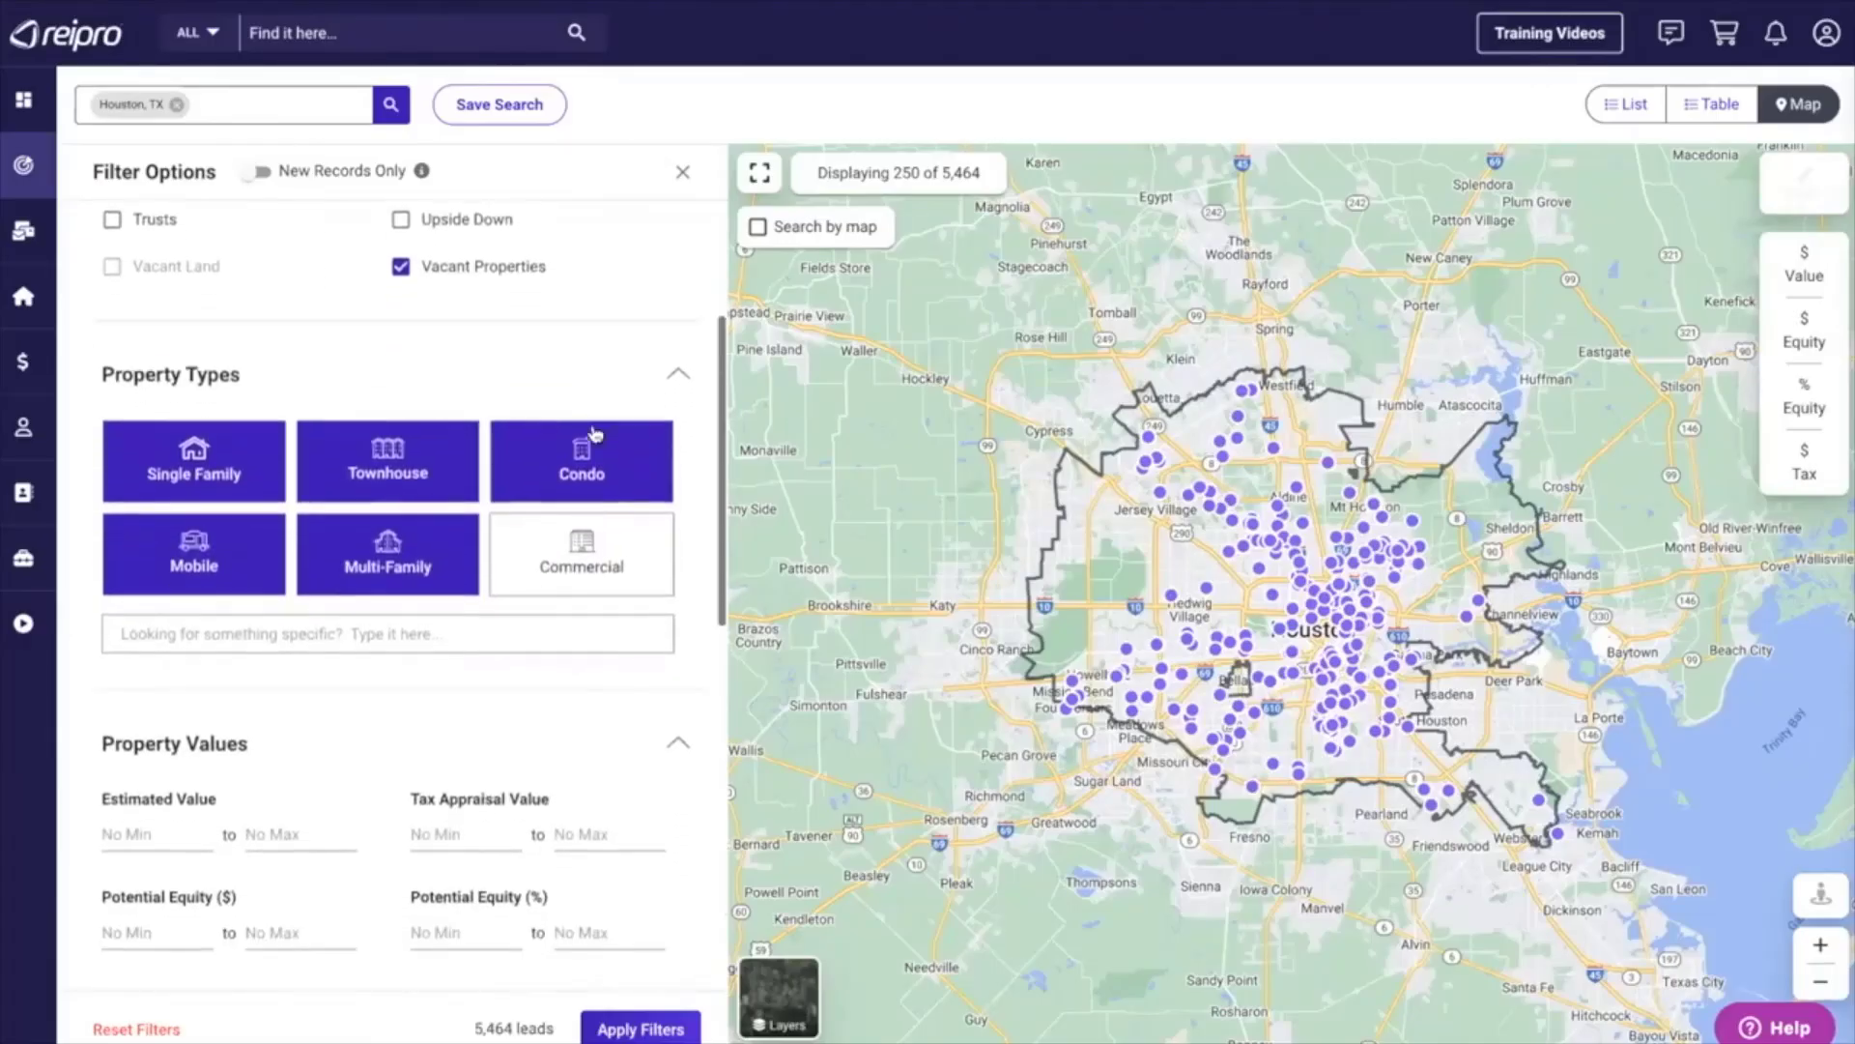
pyautogui.click(537, 450)
pyautogui.click(401, 462)
pyautogui.click(392, 562)
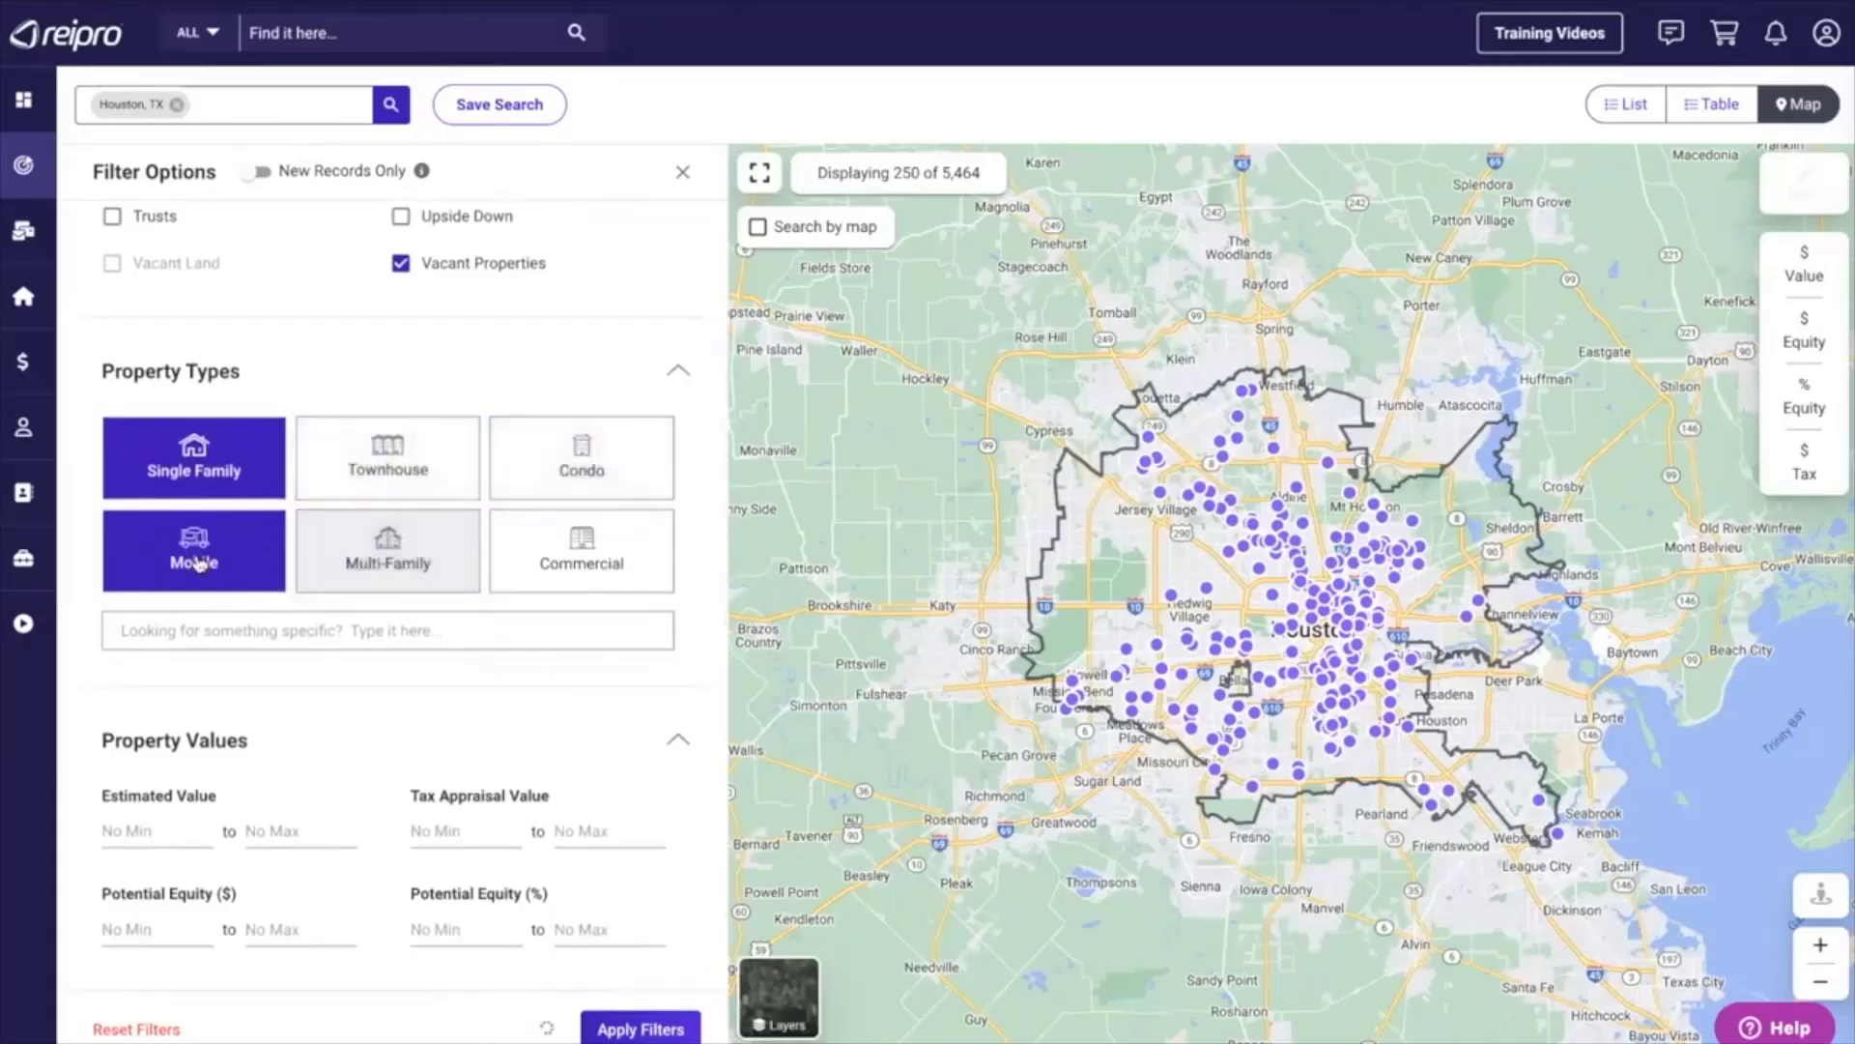
pyautogui.click(196, 562)
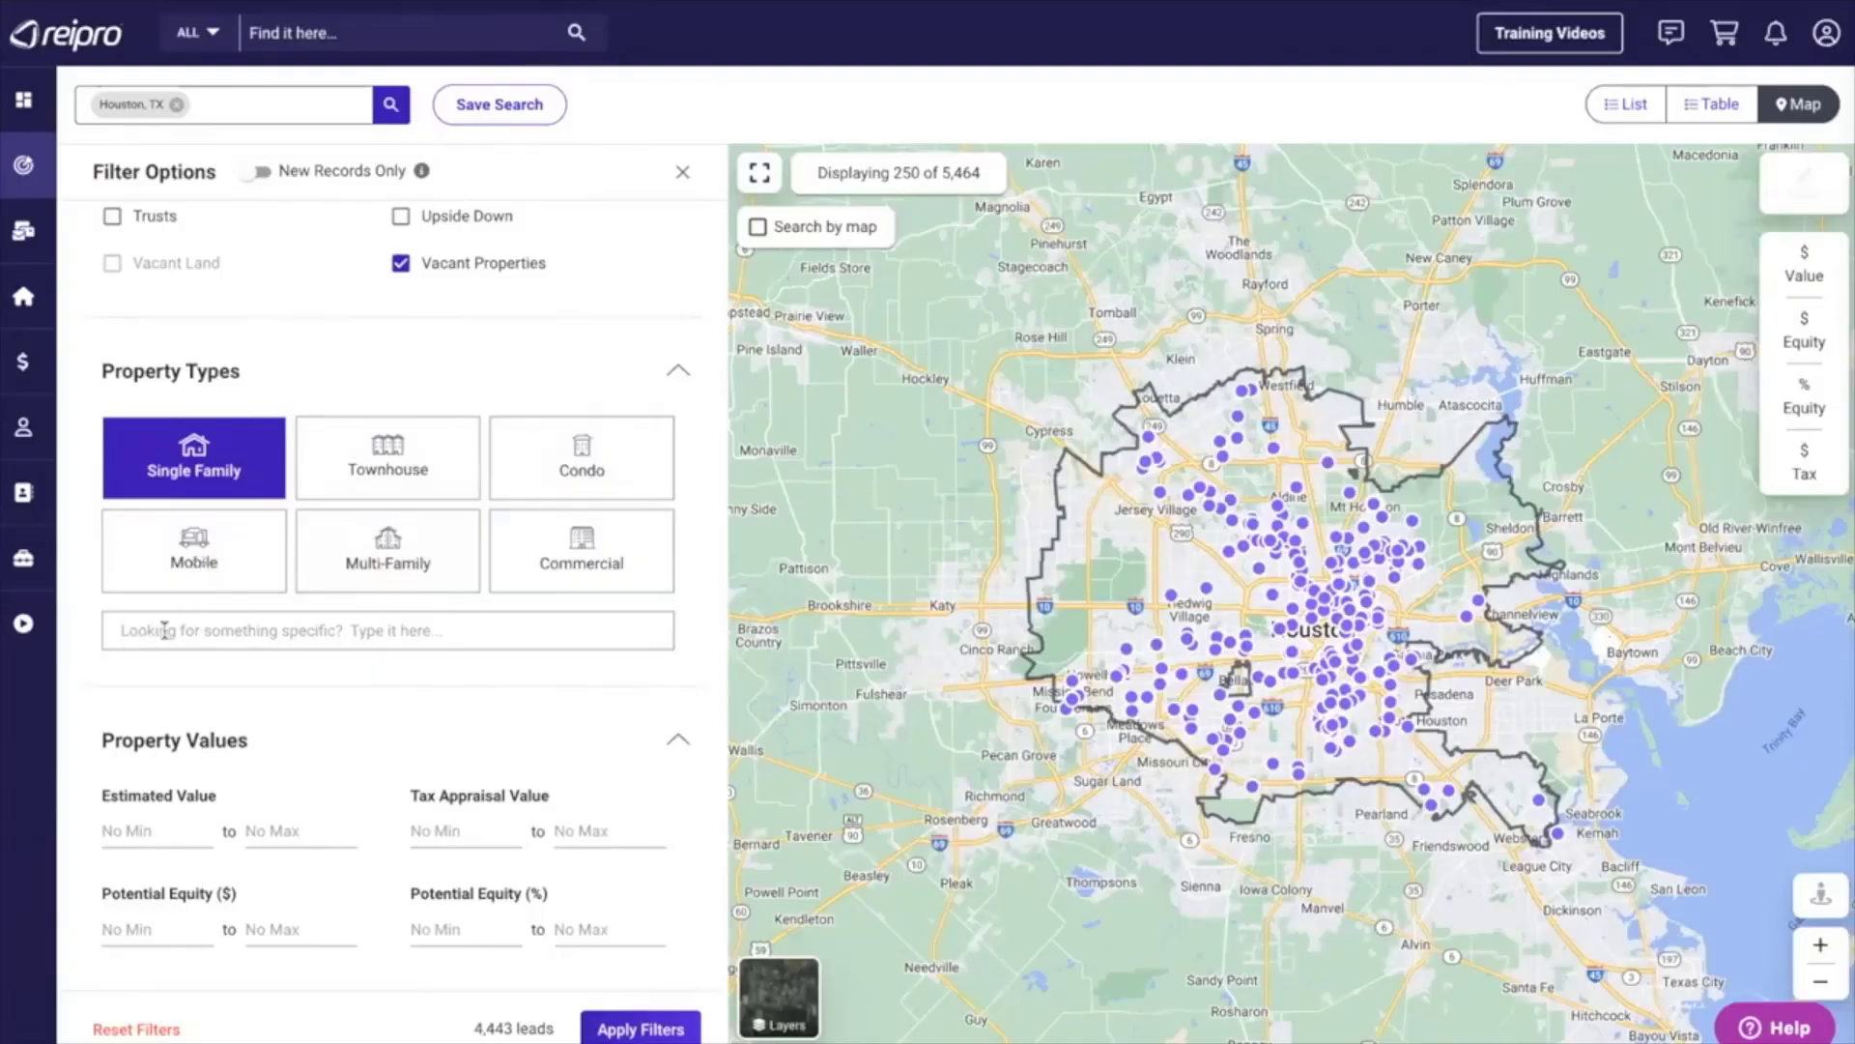
pyautogui.click(129, 630)
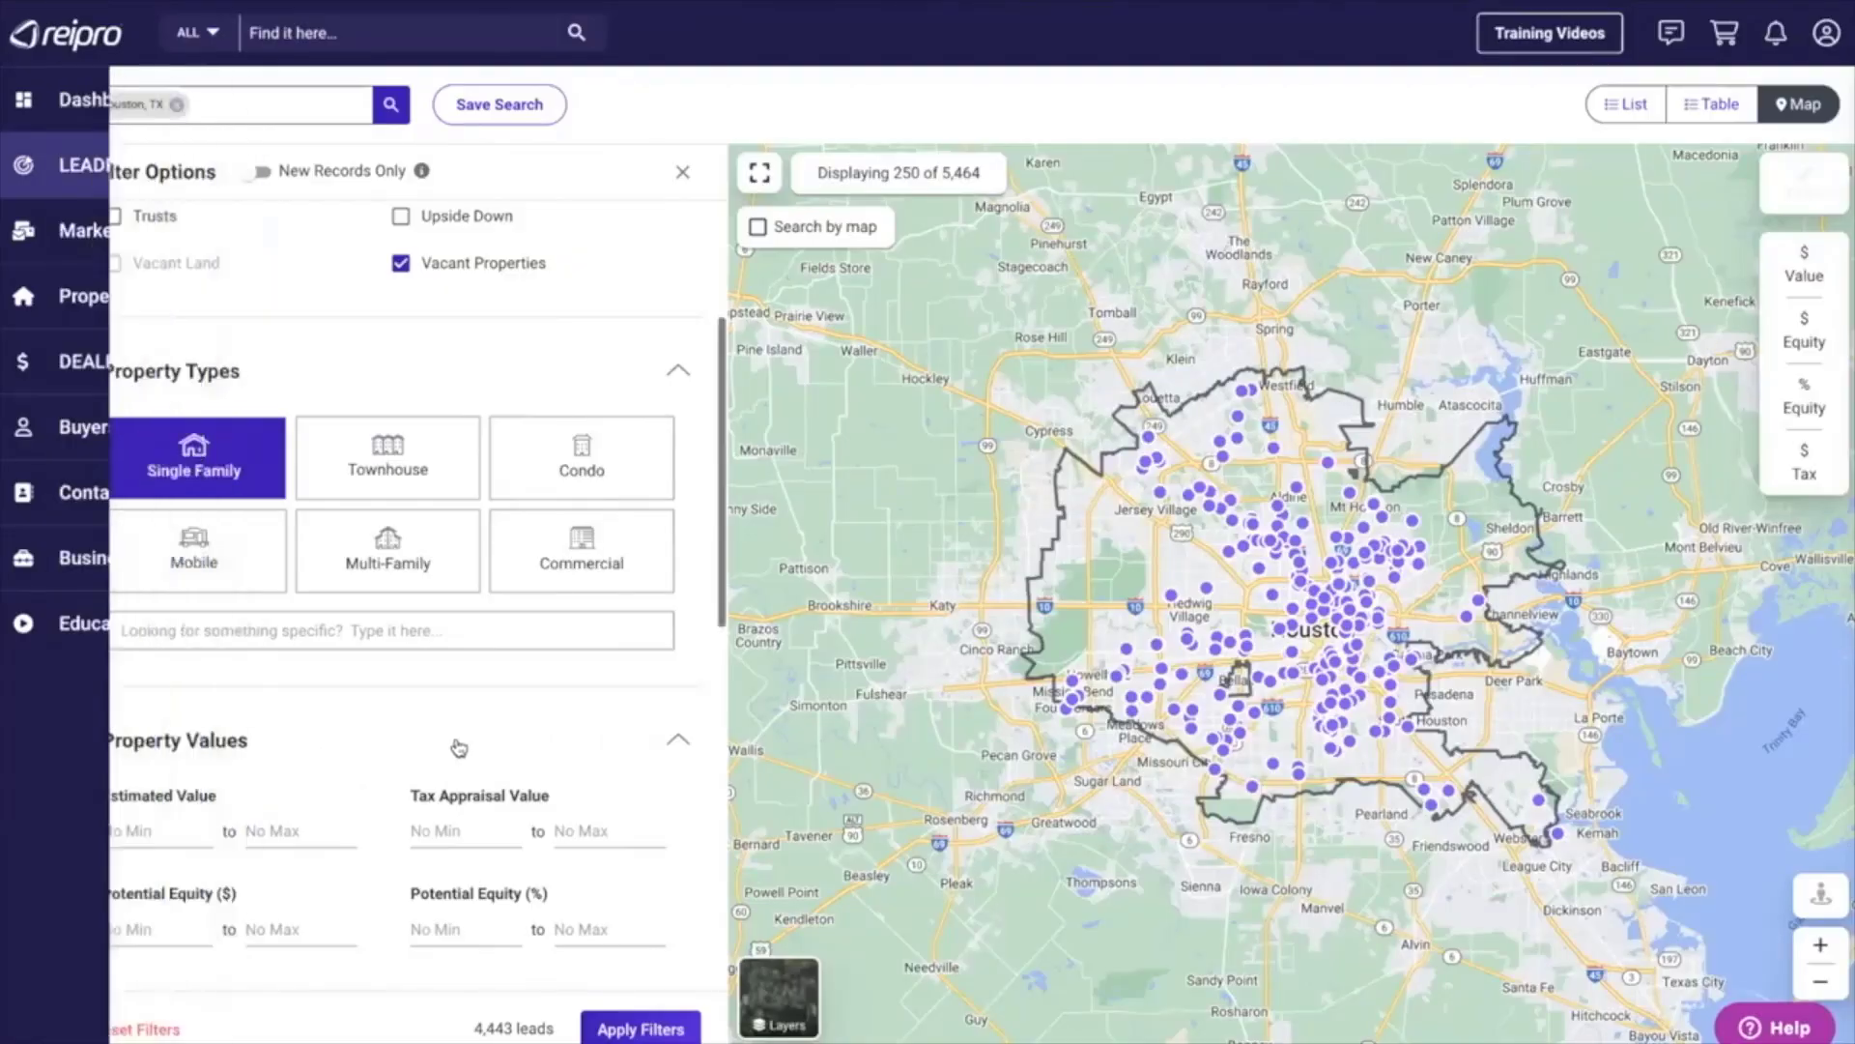
# Set the minimum potential equity percentage to 50 in the Property Values filters.
pyautogui.scroll(-3, 461, 746)
pyautogui.scroll(-2, 461, 746)
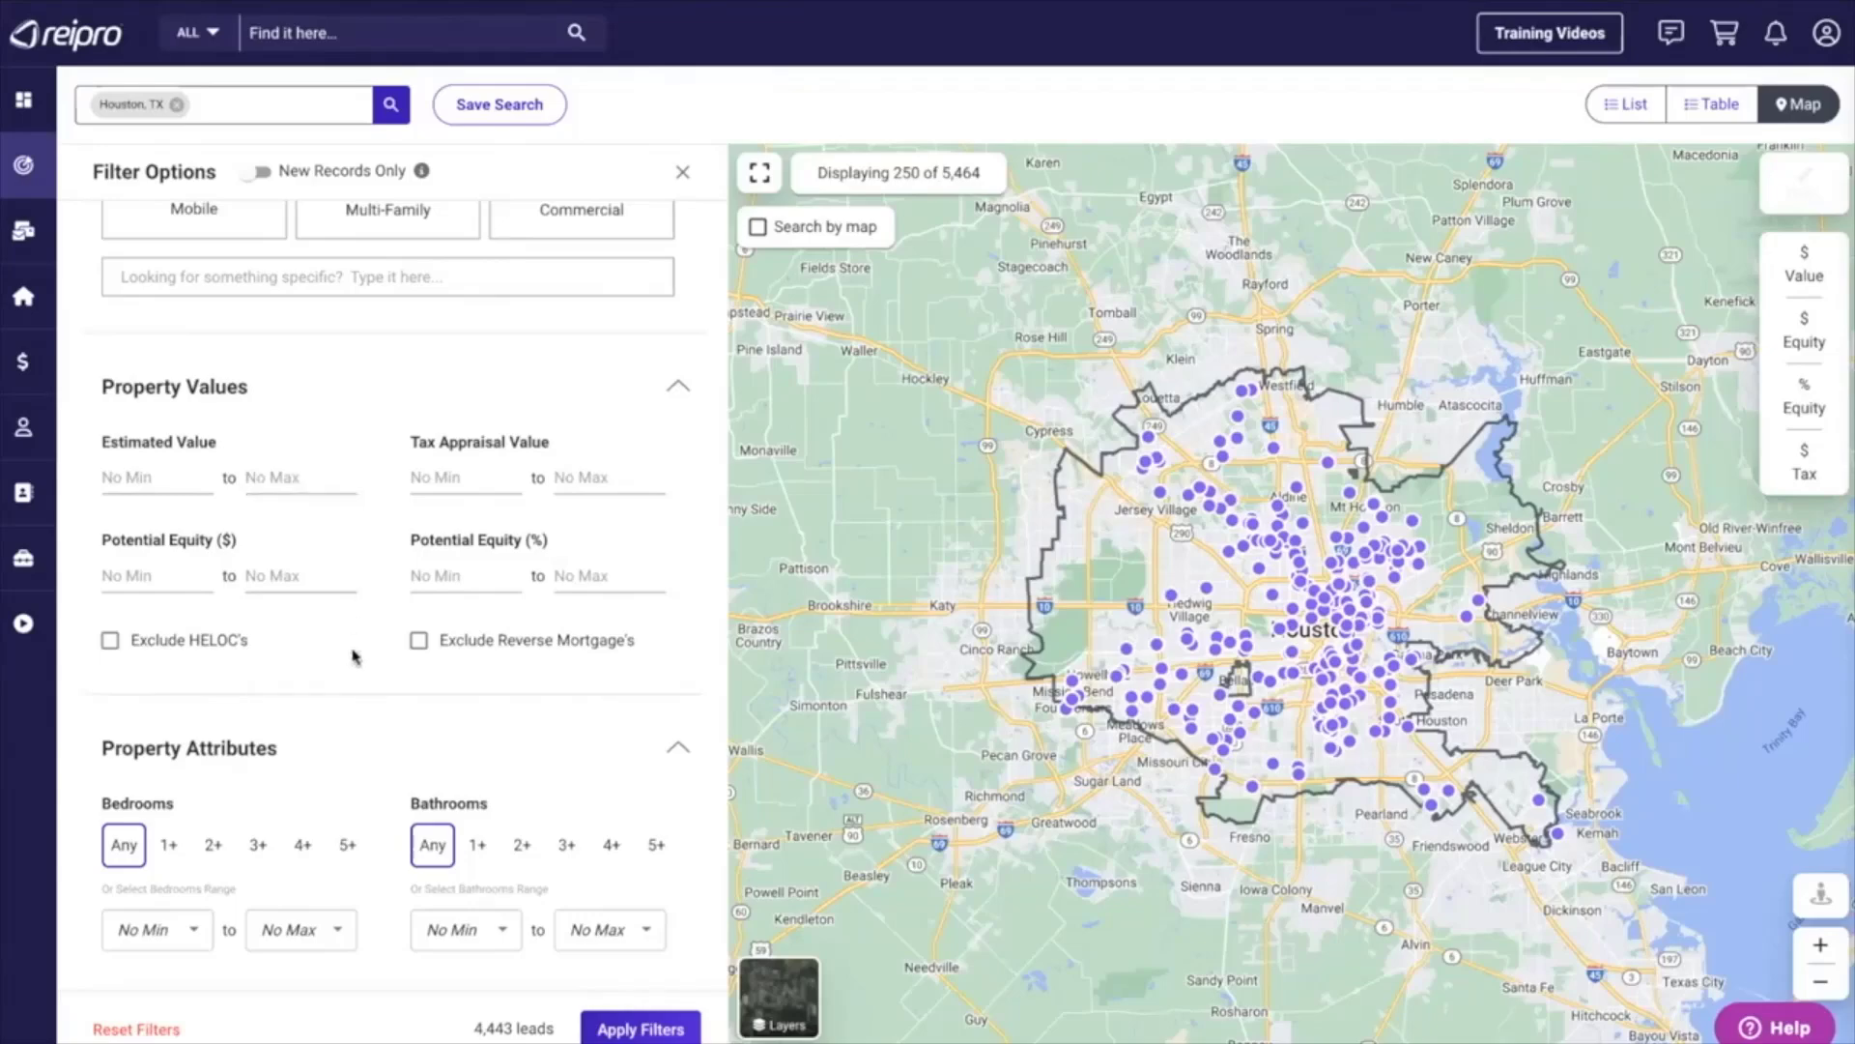
pyautogui.scroll(-1, 354, 653)
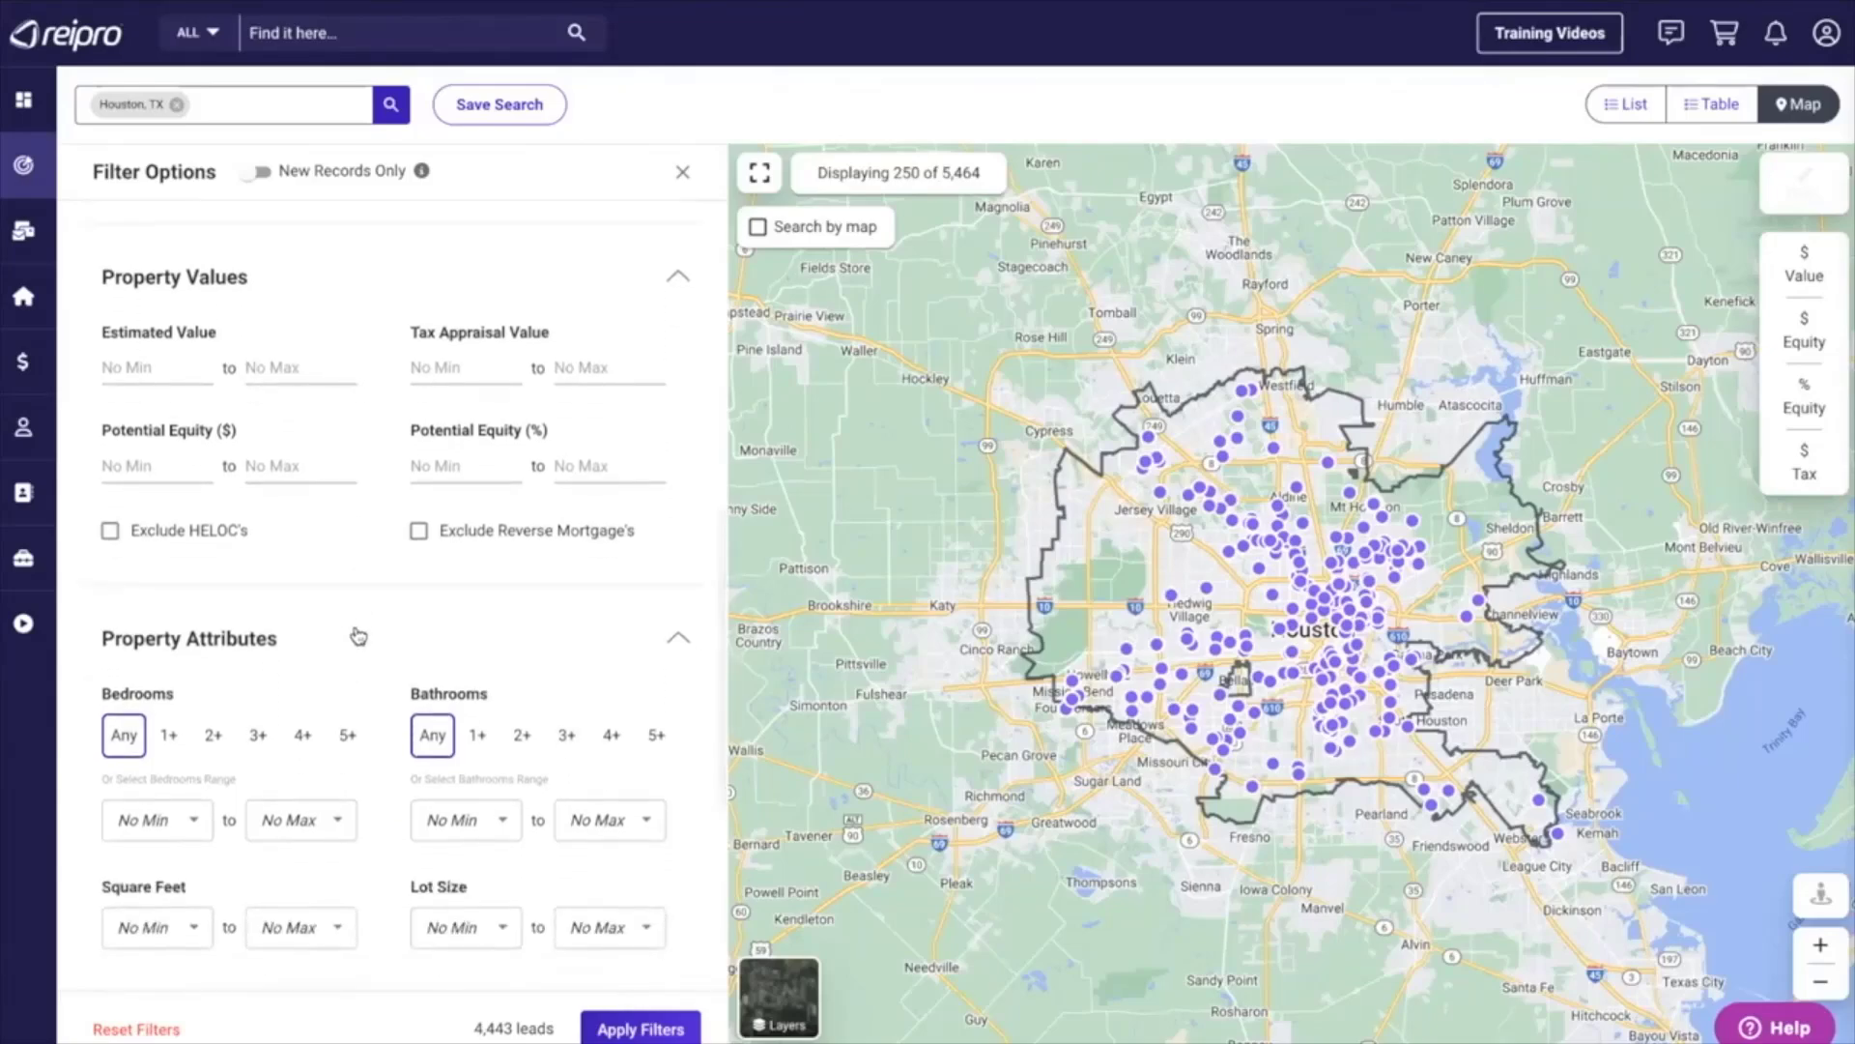
pyautogui.click(437, 469)
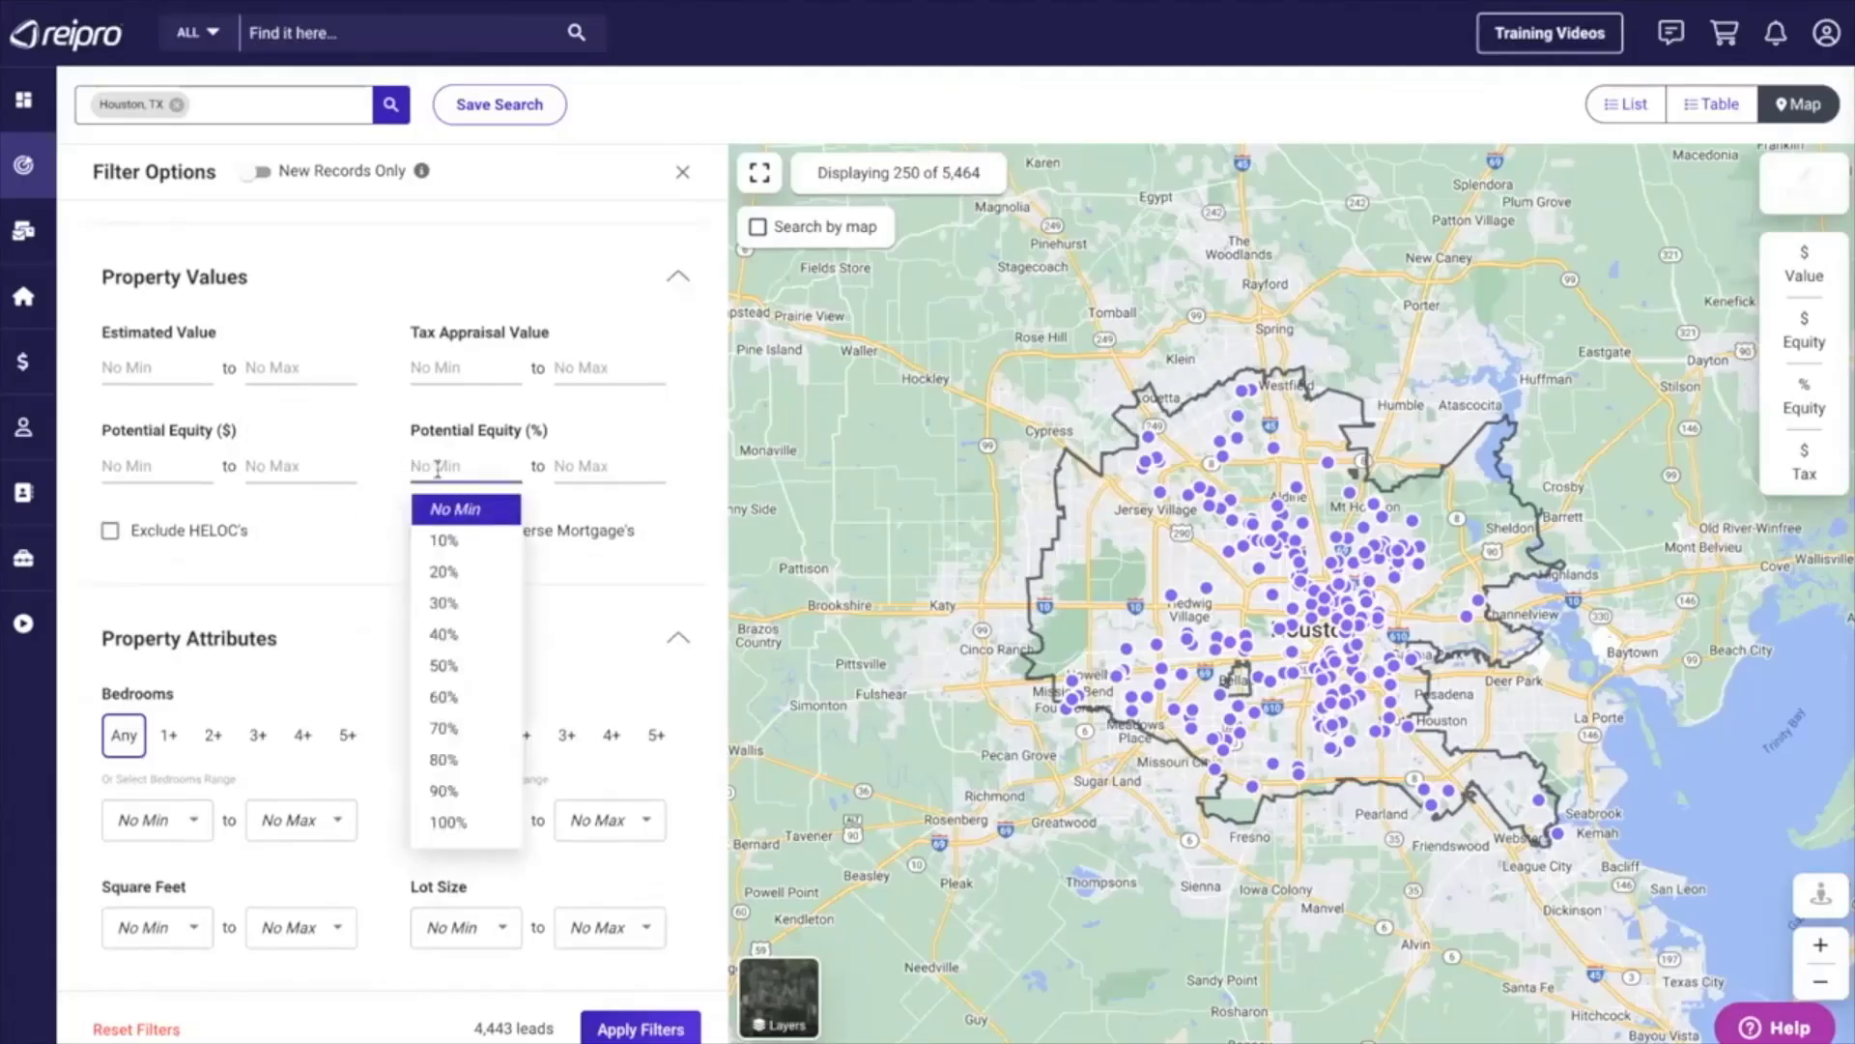
pyautogui.click(447, 666)
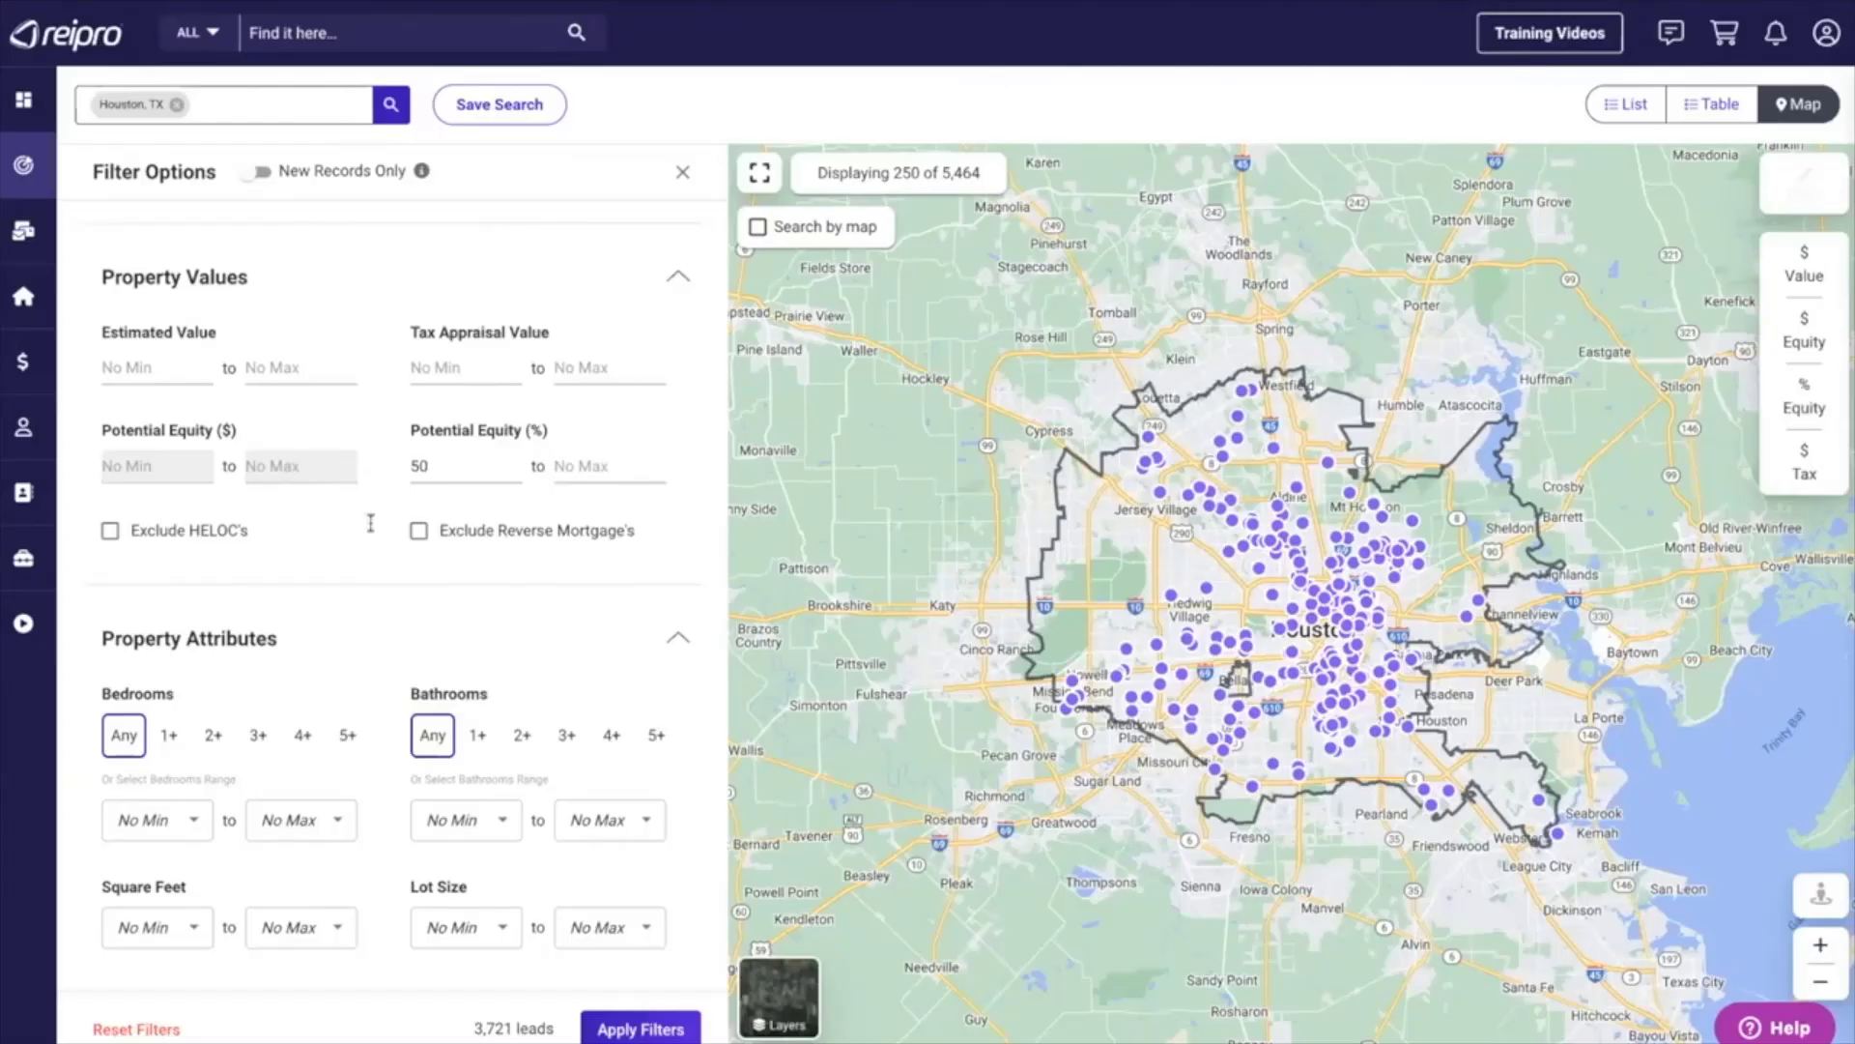
pyautogui.click(462, 462)
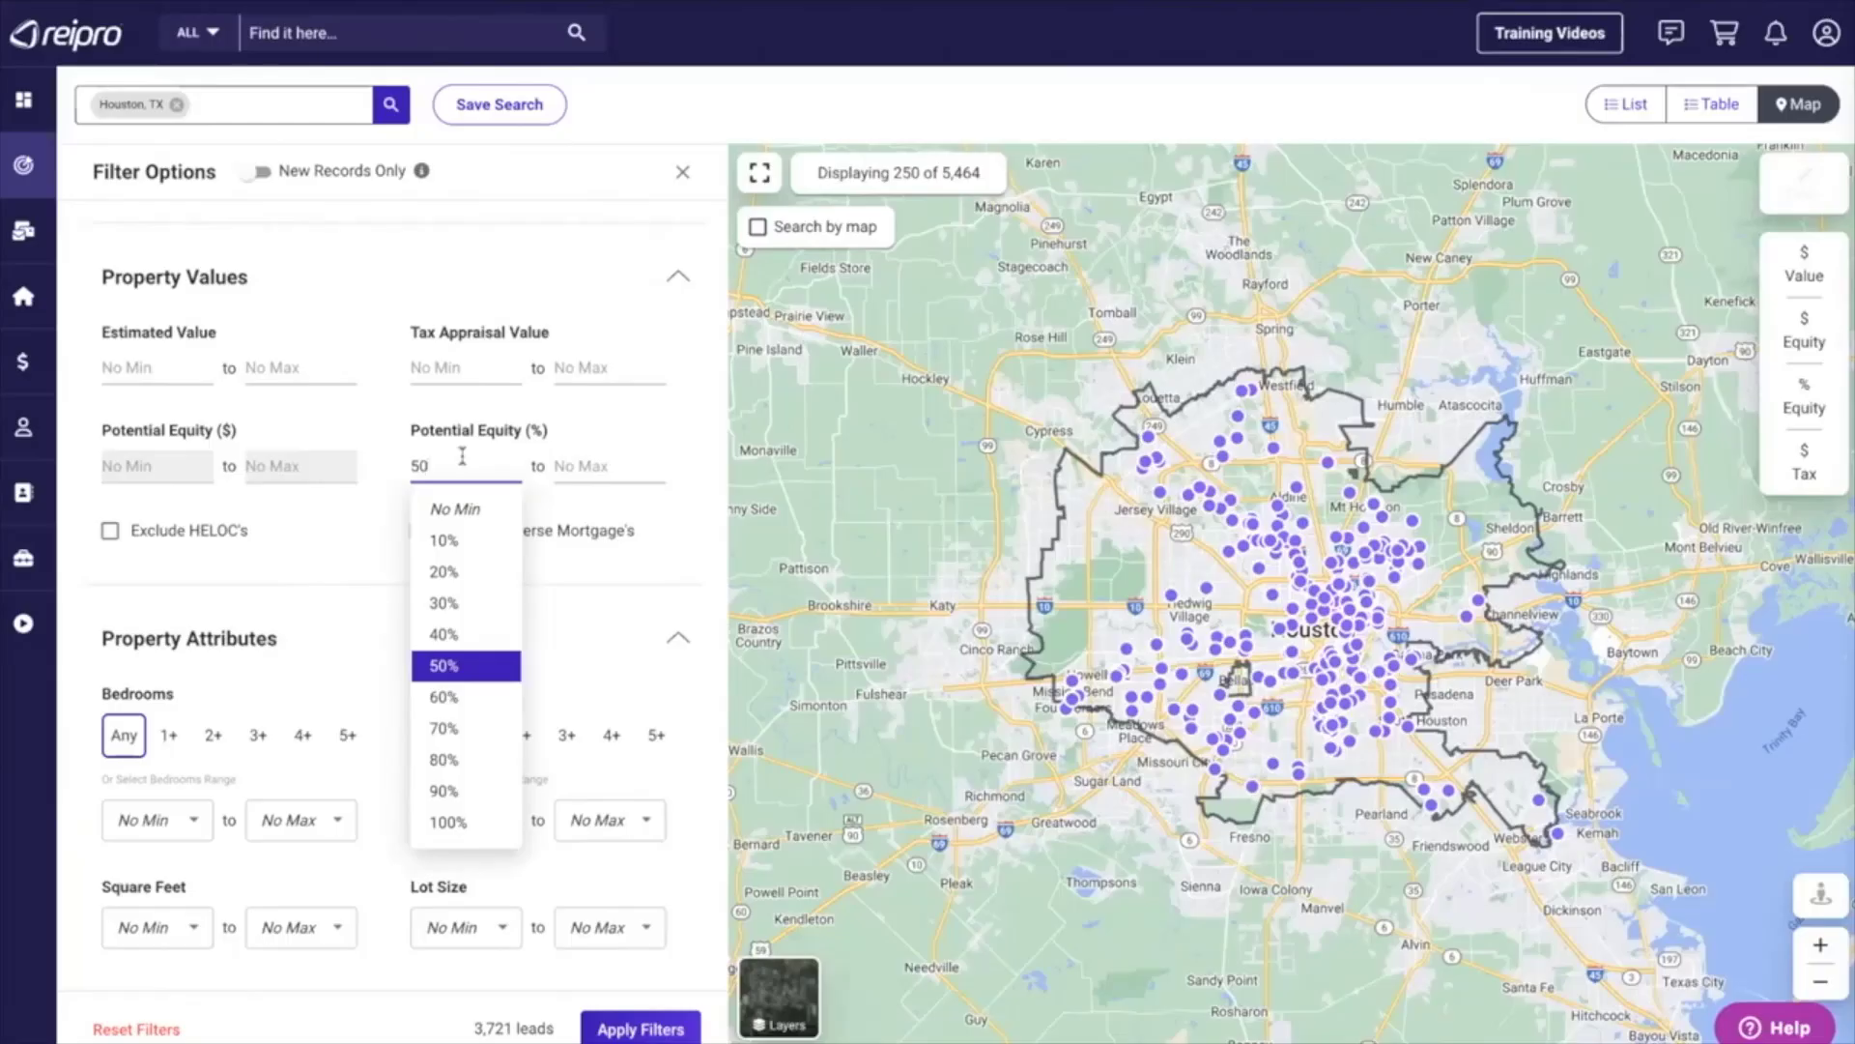
pyautogui.click(680, 505)
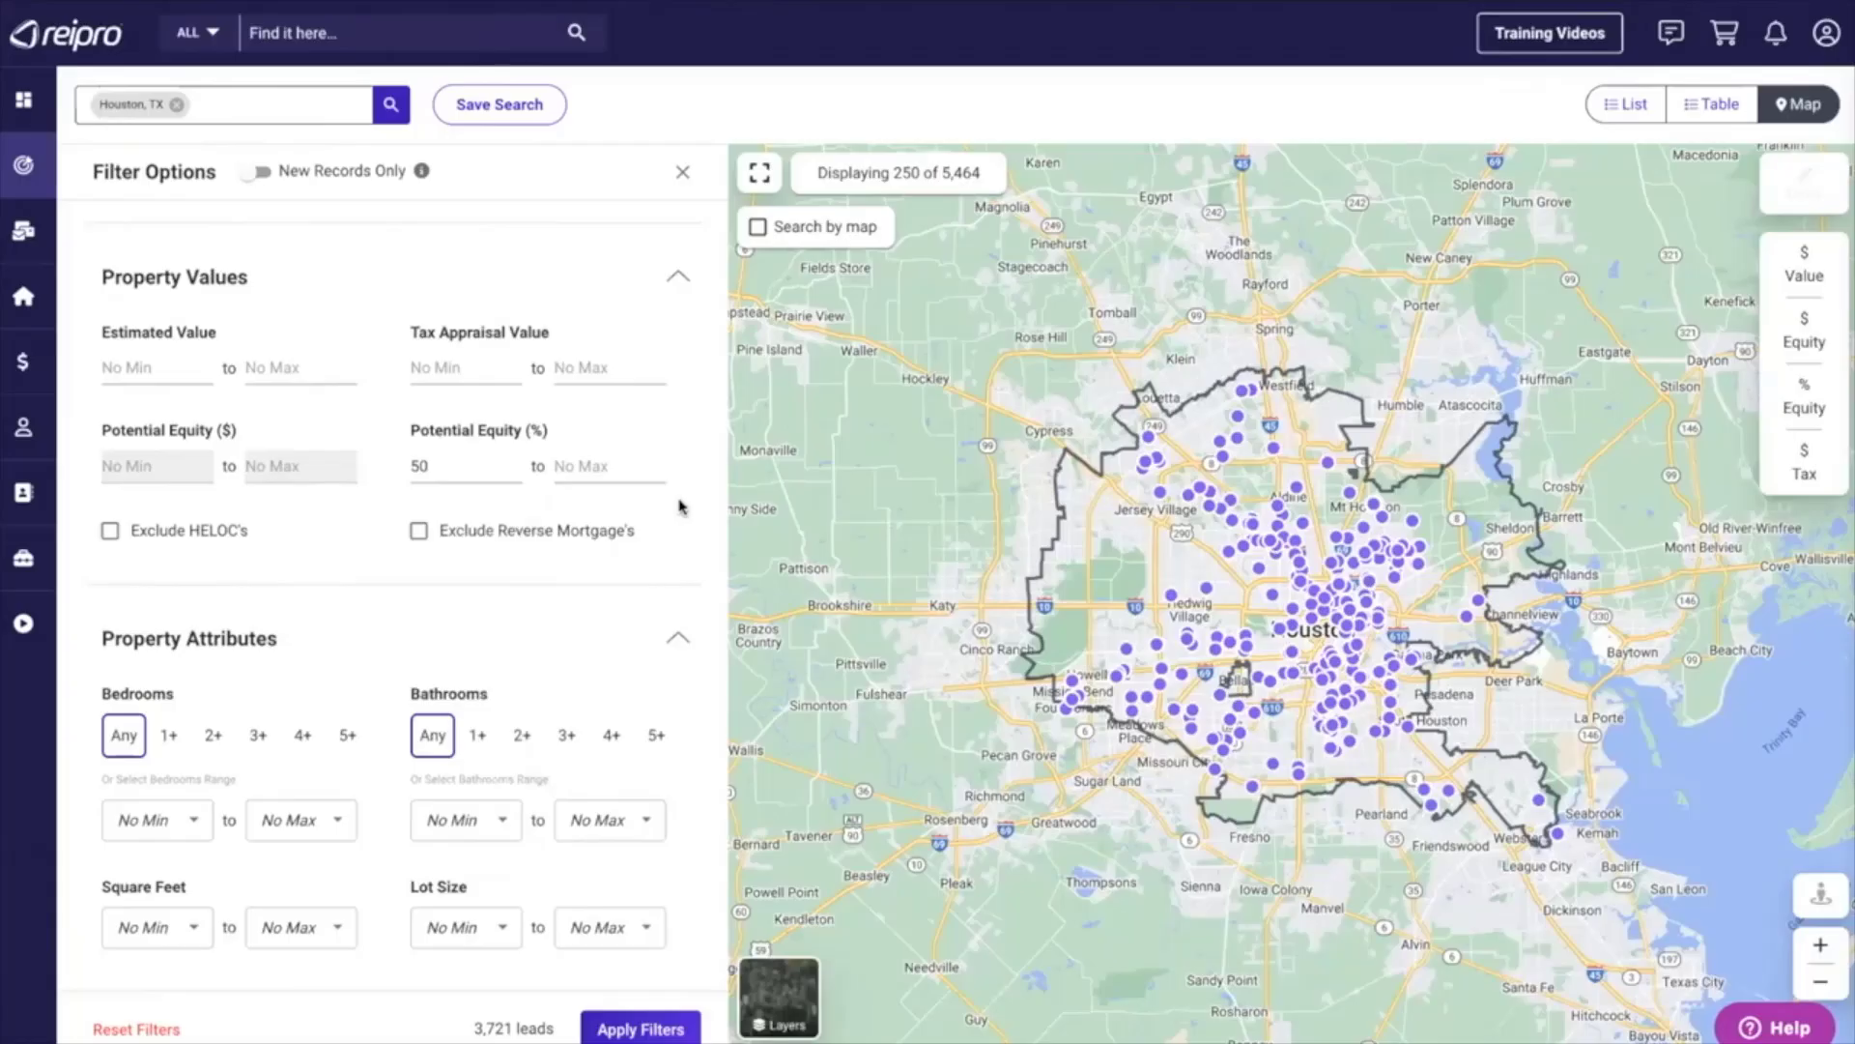
# Exclude properties with HELOCs and reverse mortgages from the filtered leads.
pyautogui.click(110, 530)
pyautogui.click(418, 533)
pyautogui.click(418, 531)
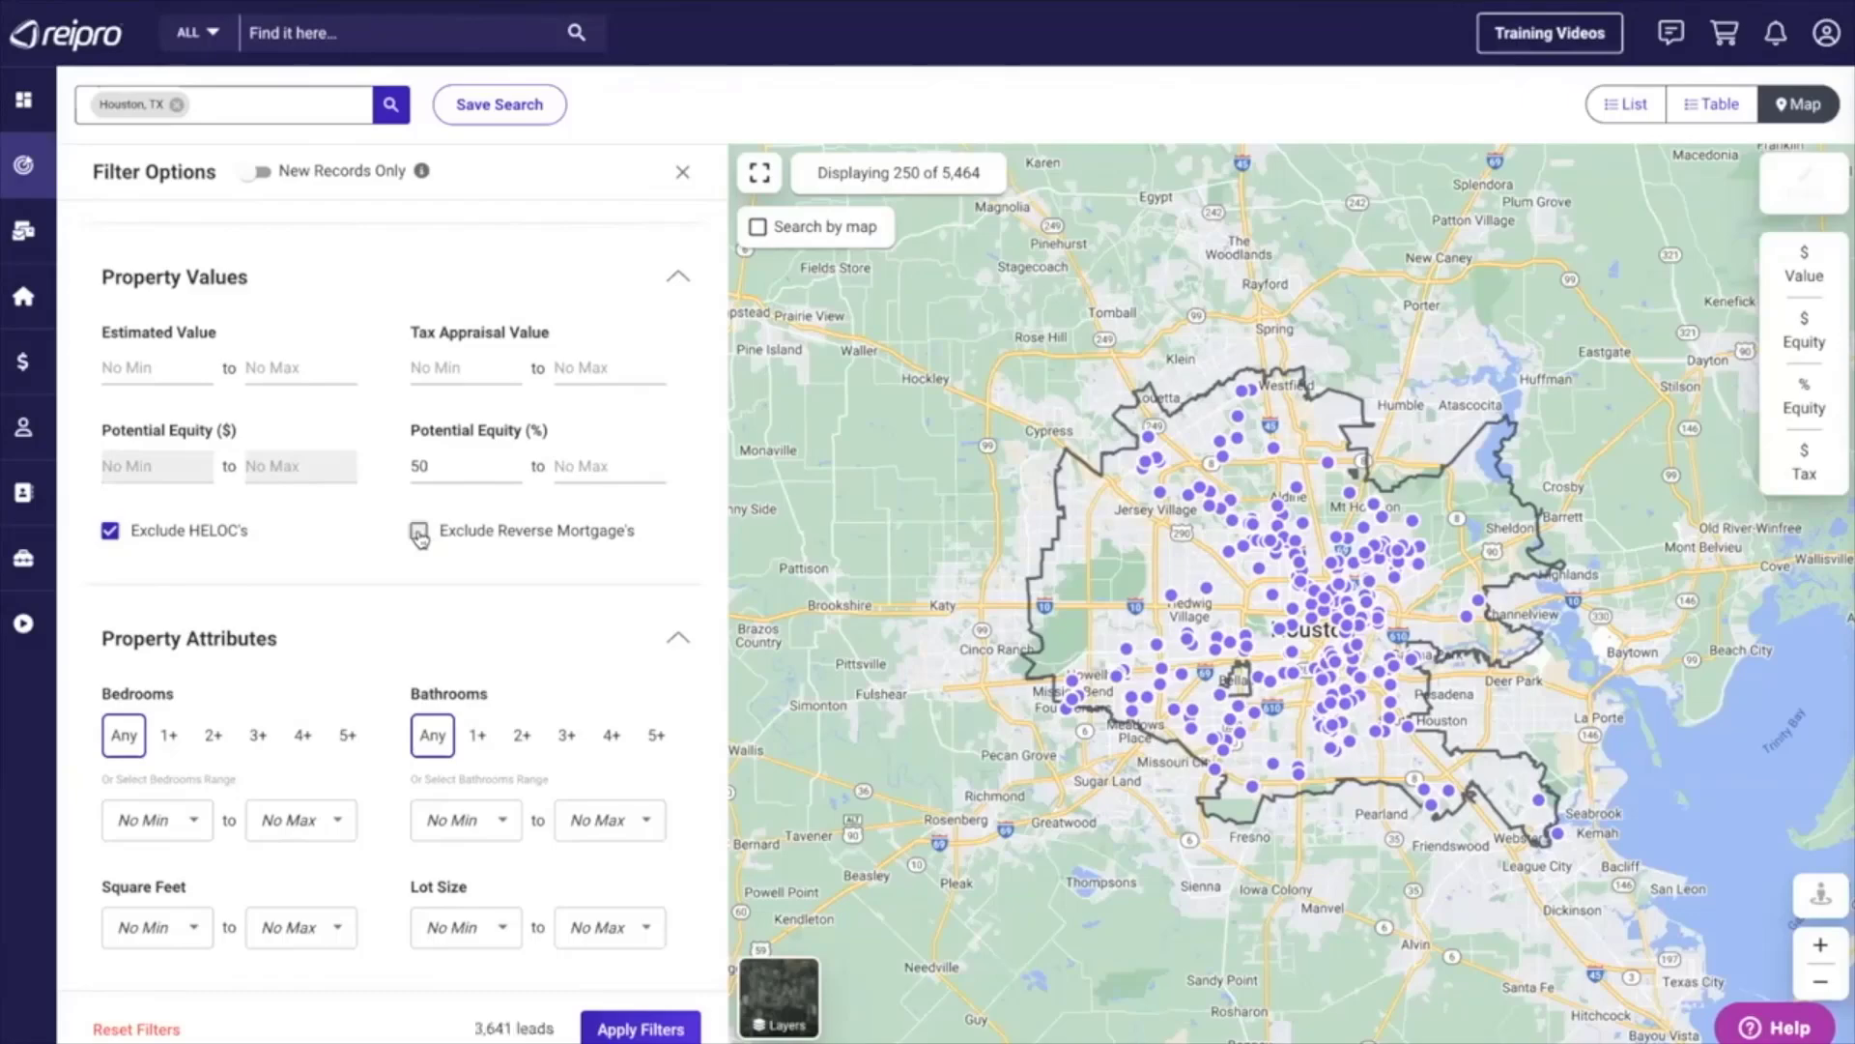
pyautogui.click(419, 532)
# Look over the Property Attributes and Owners filter options for the Houston leads.
pyautogui.scroll(-5, 592, 571)
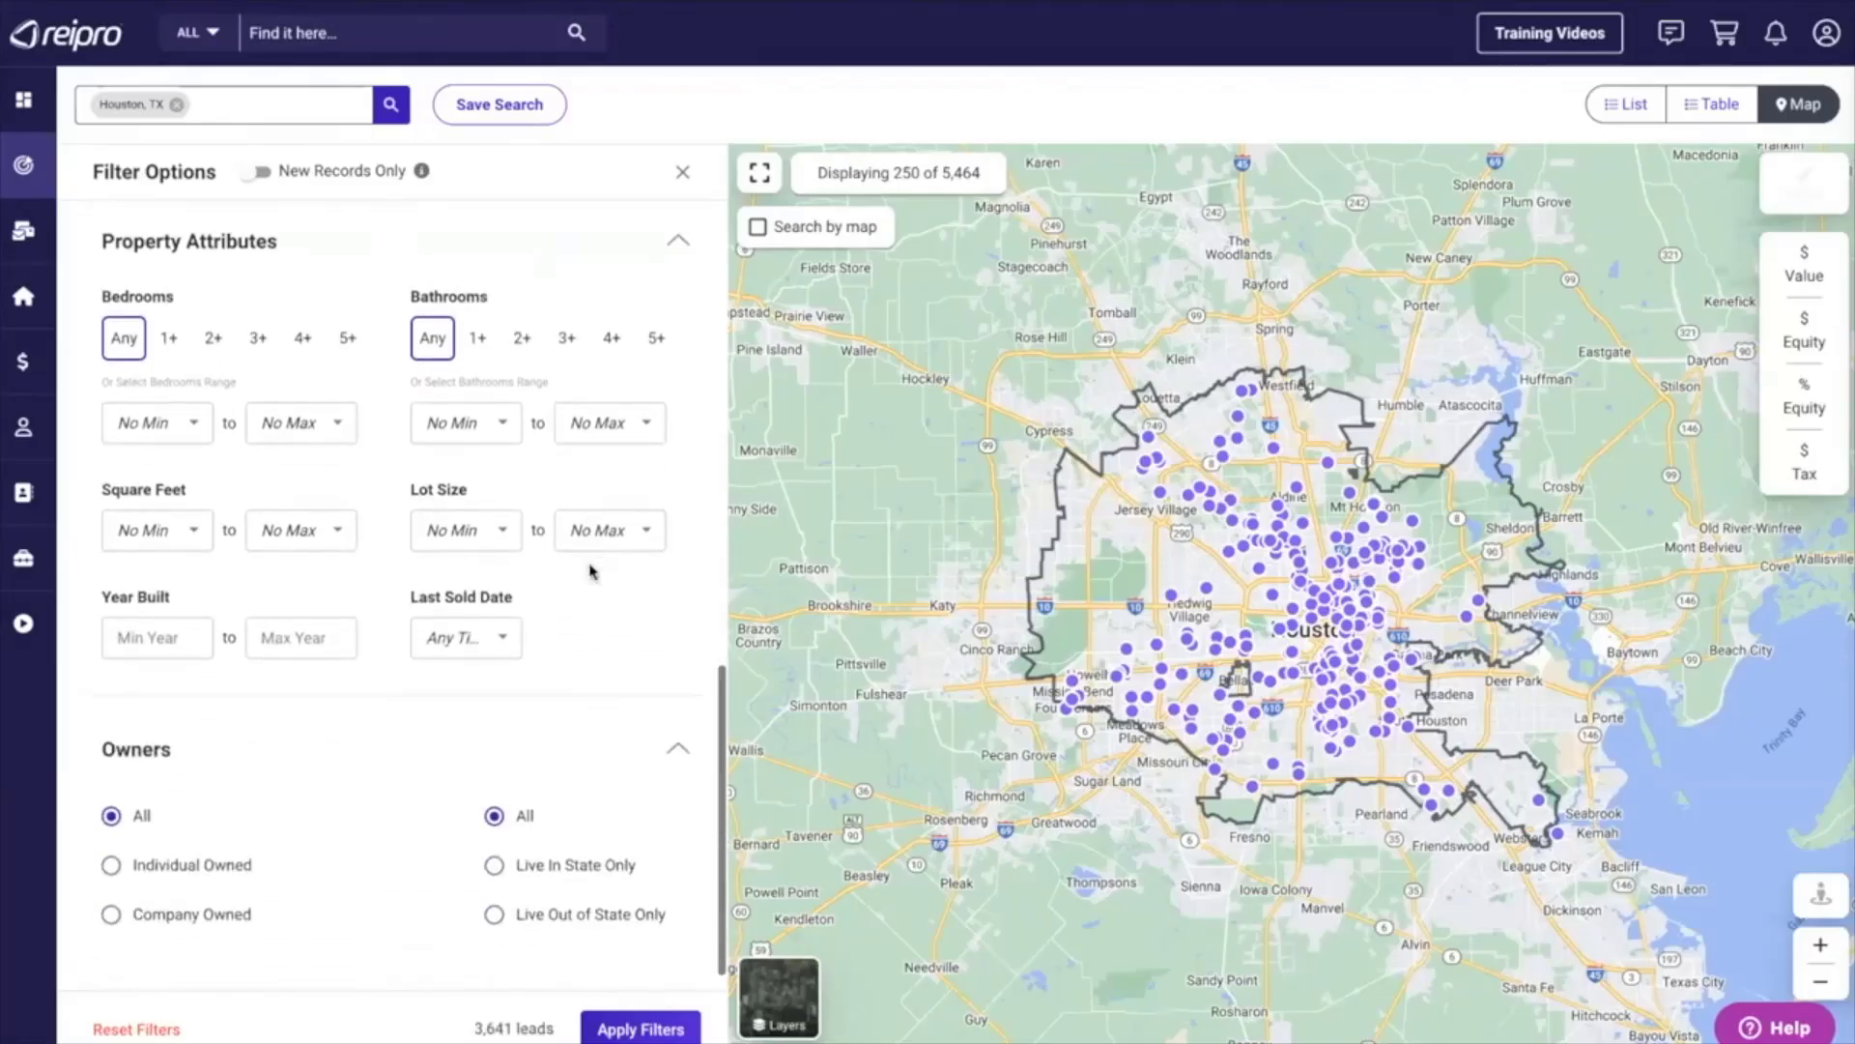
pyautogui.scroll(1, 592, 571)
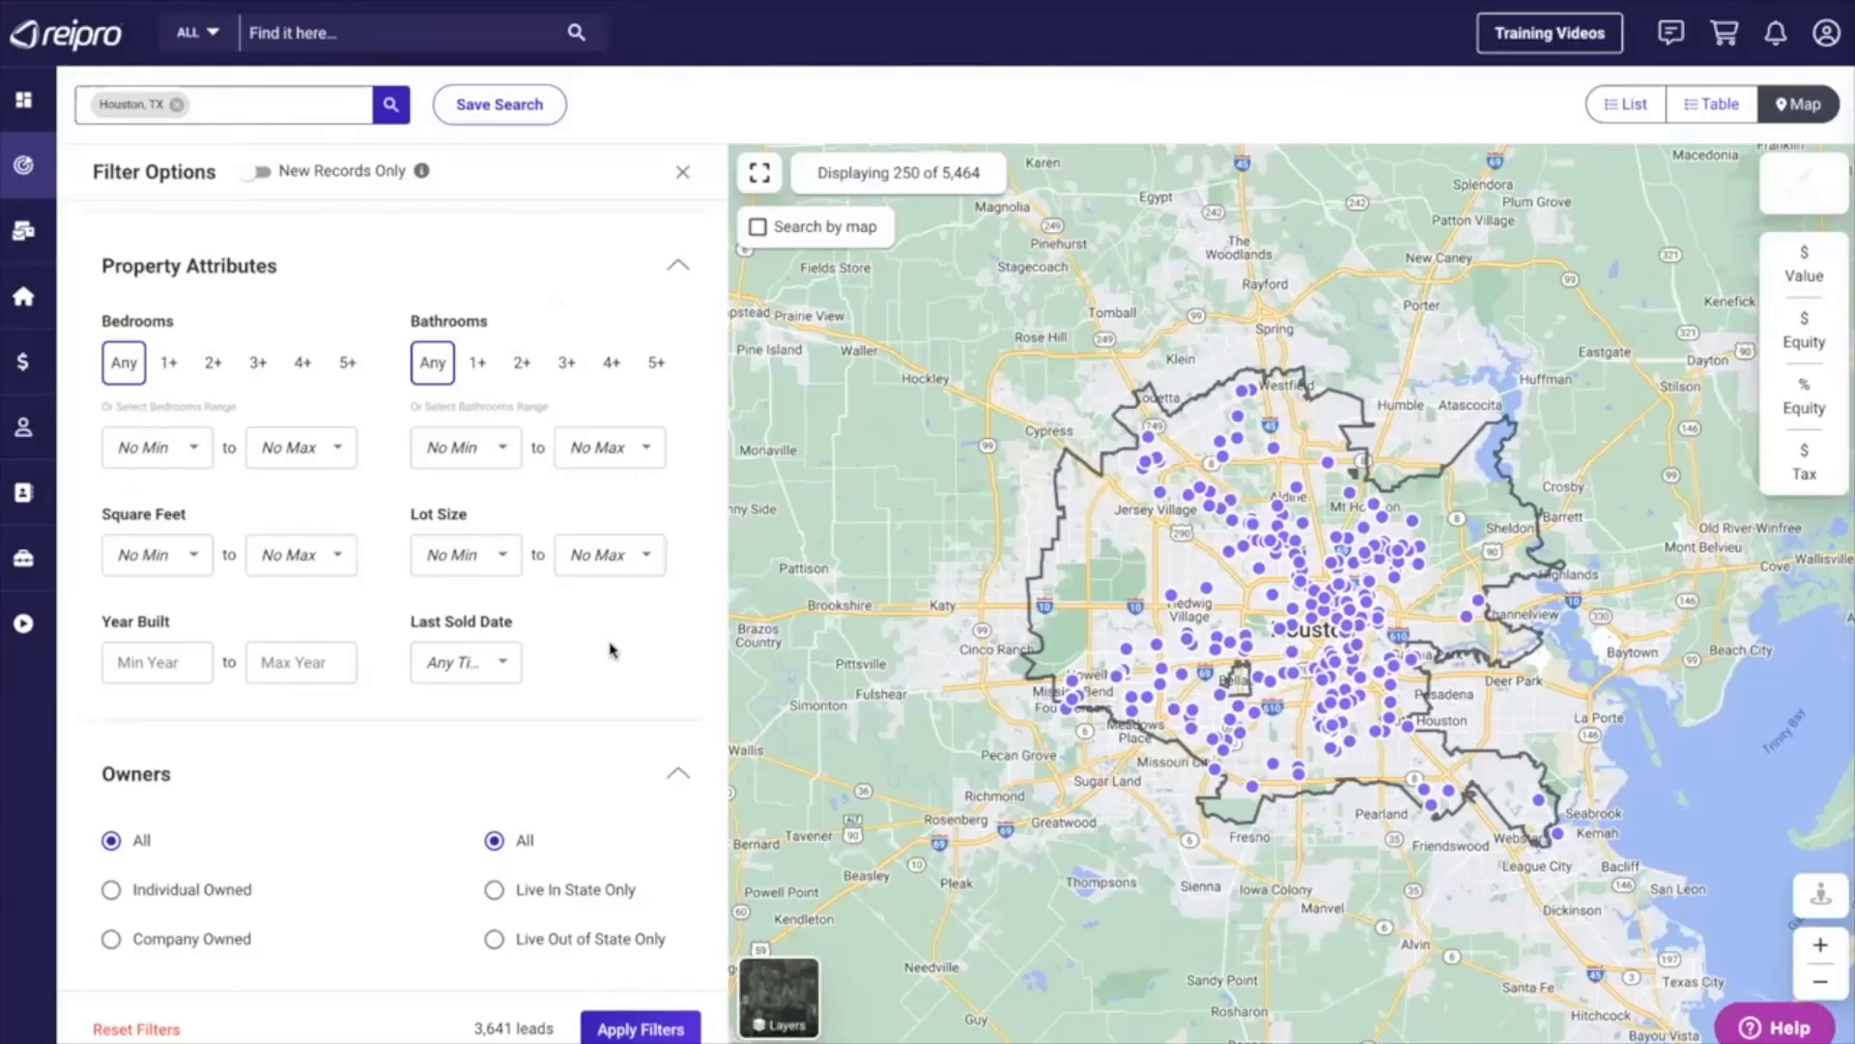
# Examine the available Last Sold Date ranges in the Property Attributes filters.
pyautogui.scroll(-1, 611, 650)
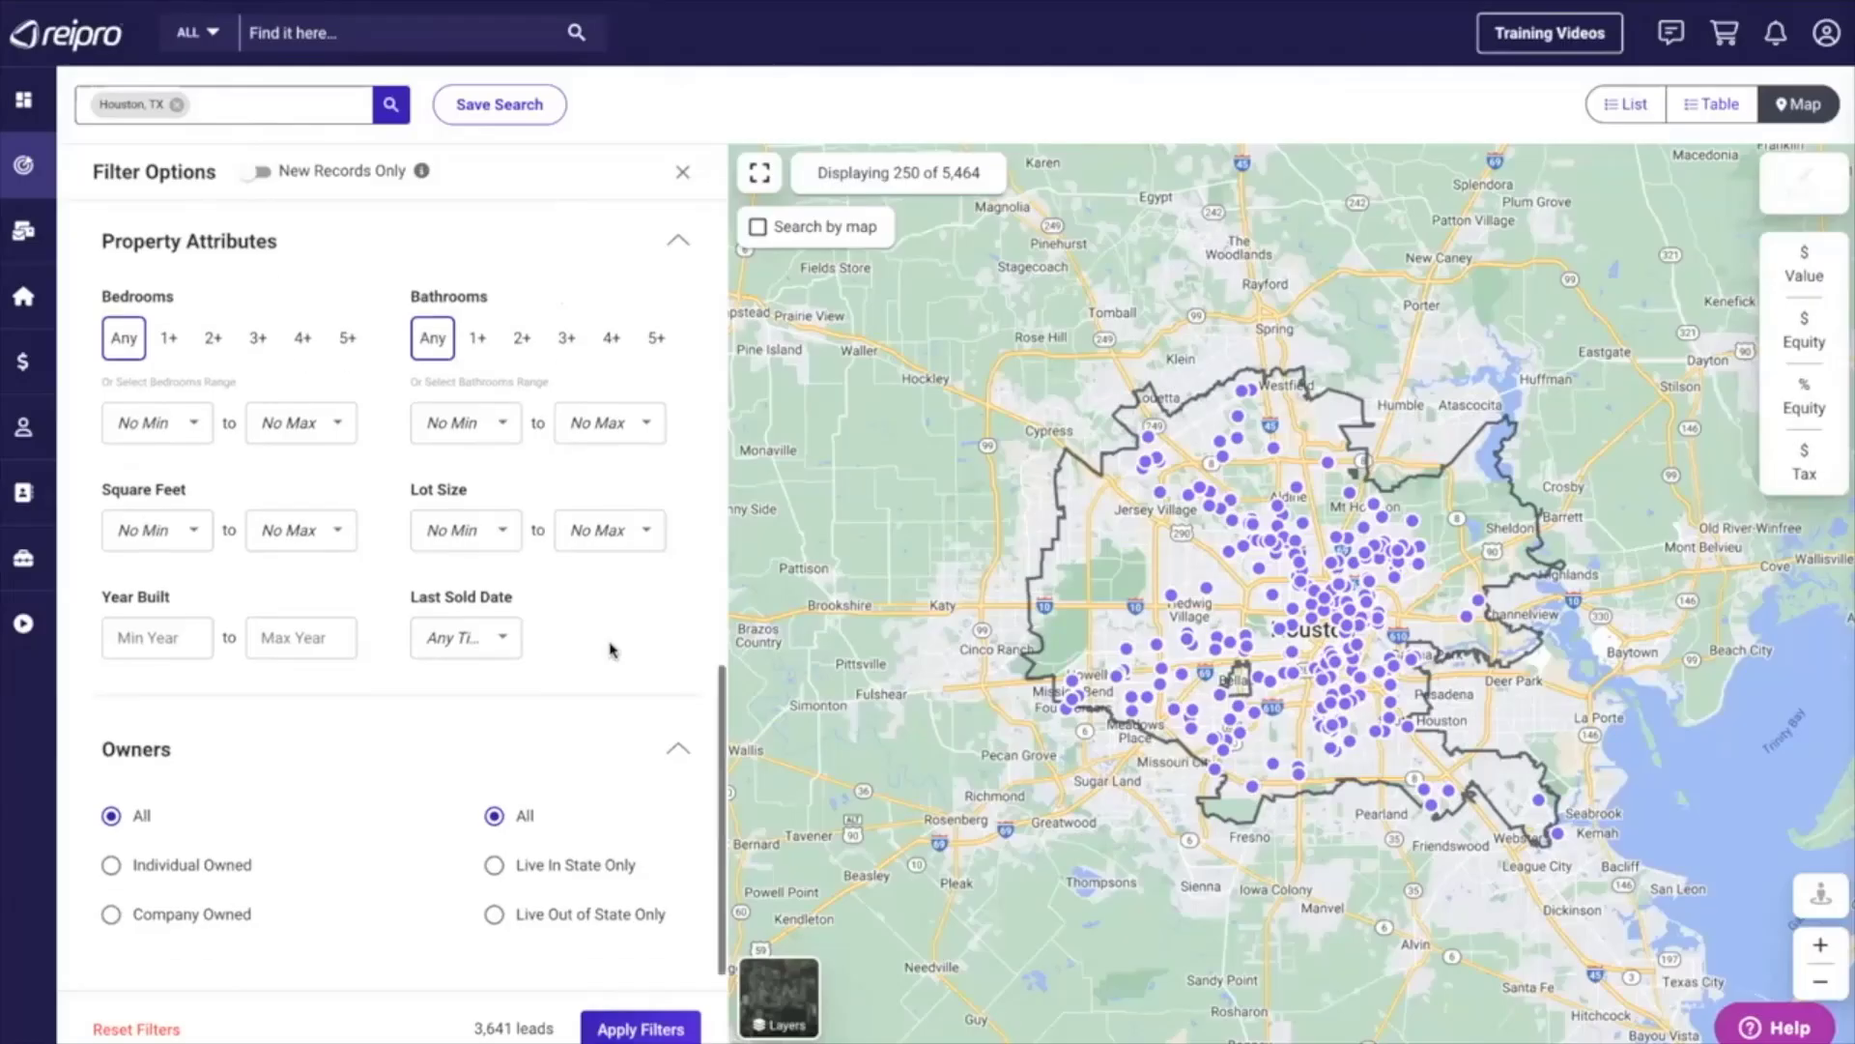
pyautogui.click(497, 638)
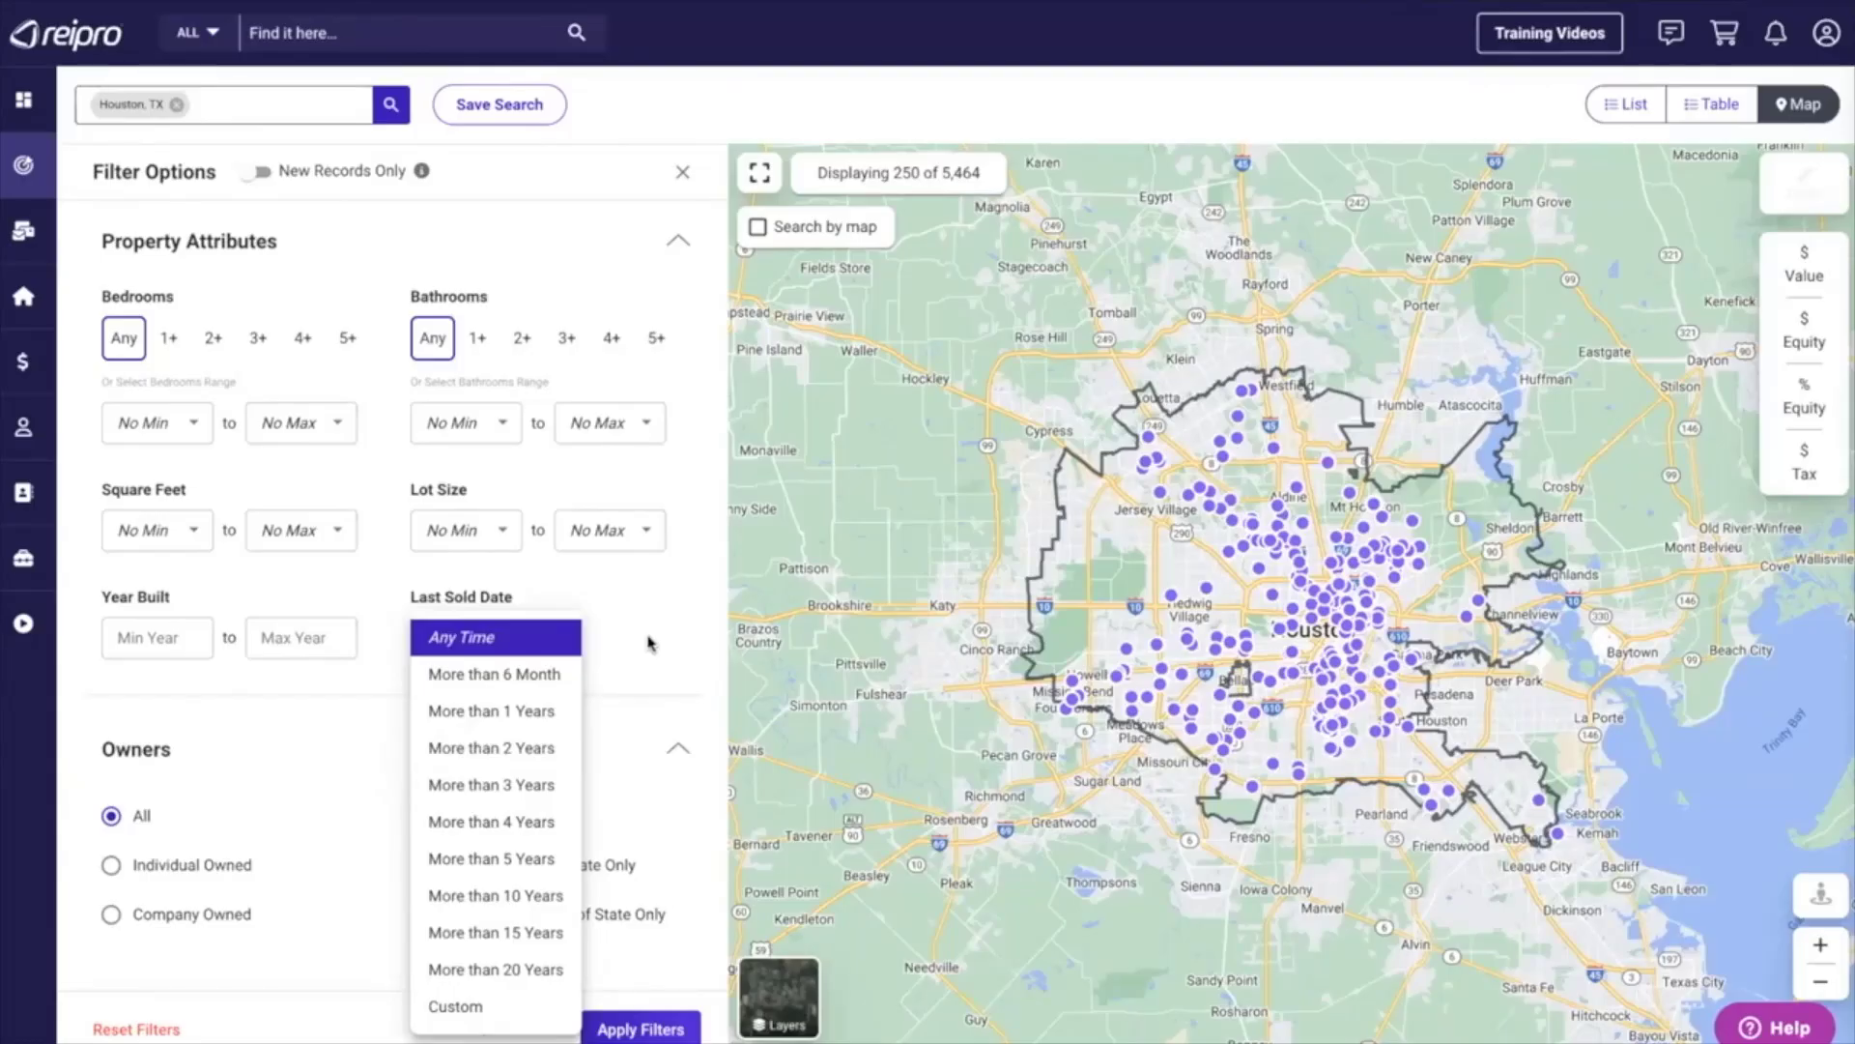
pyautogui.click(649, 642)
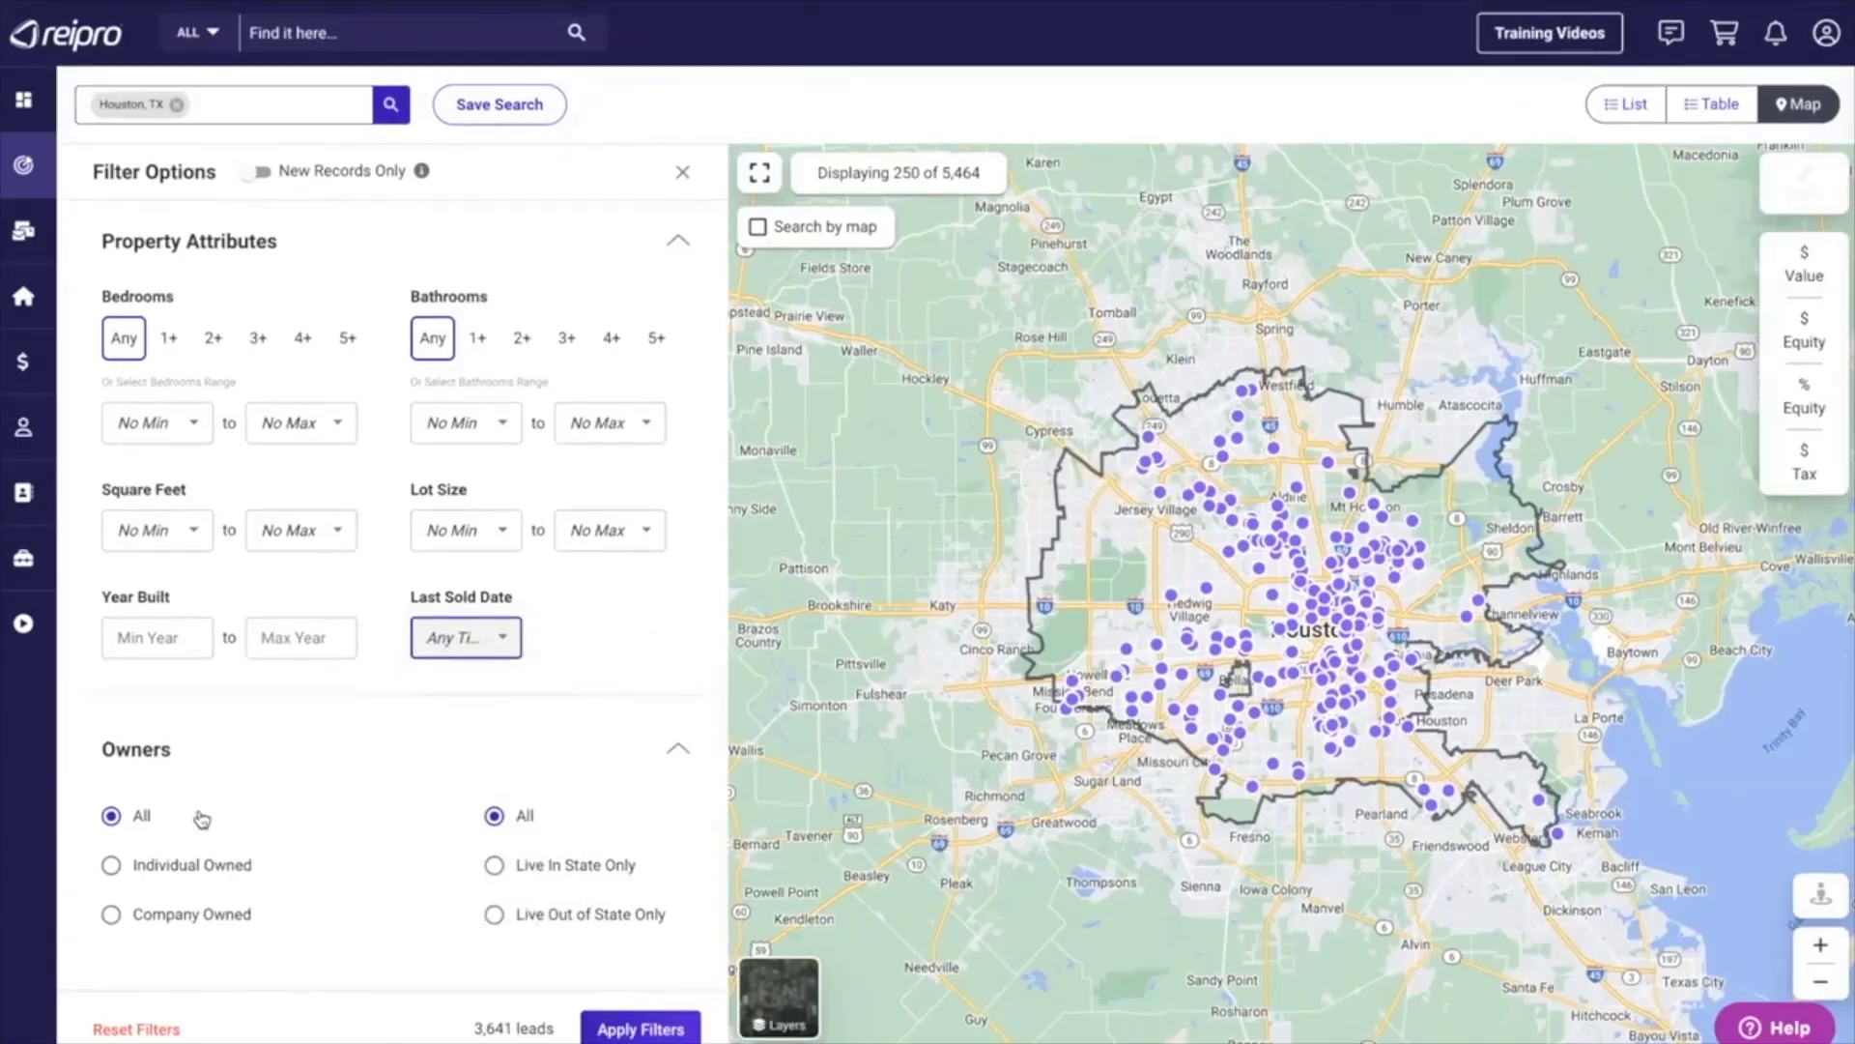
# Restrict the lead owners to Individual Owned and review the selected lead and property types.
pyautogui.click(111, 868)
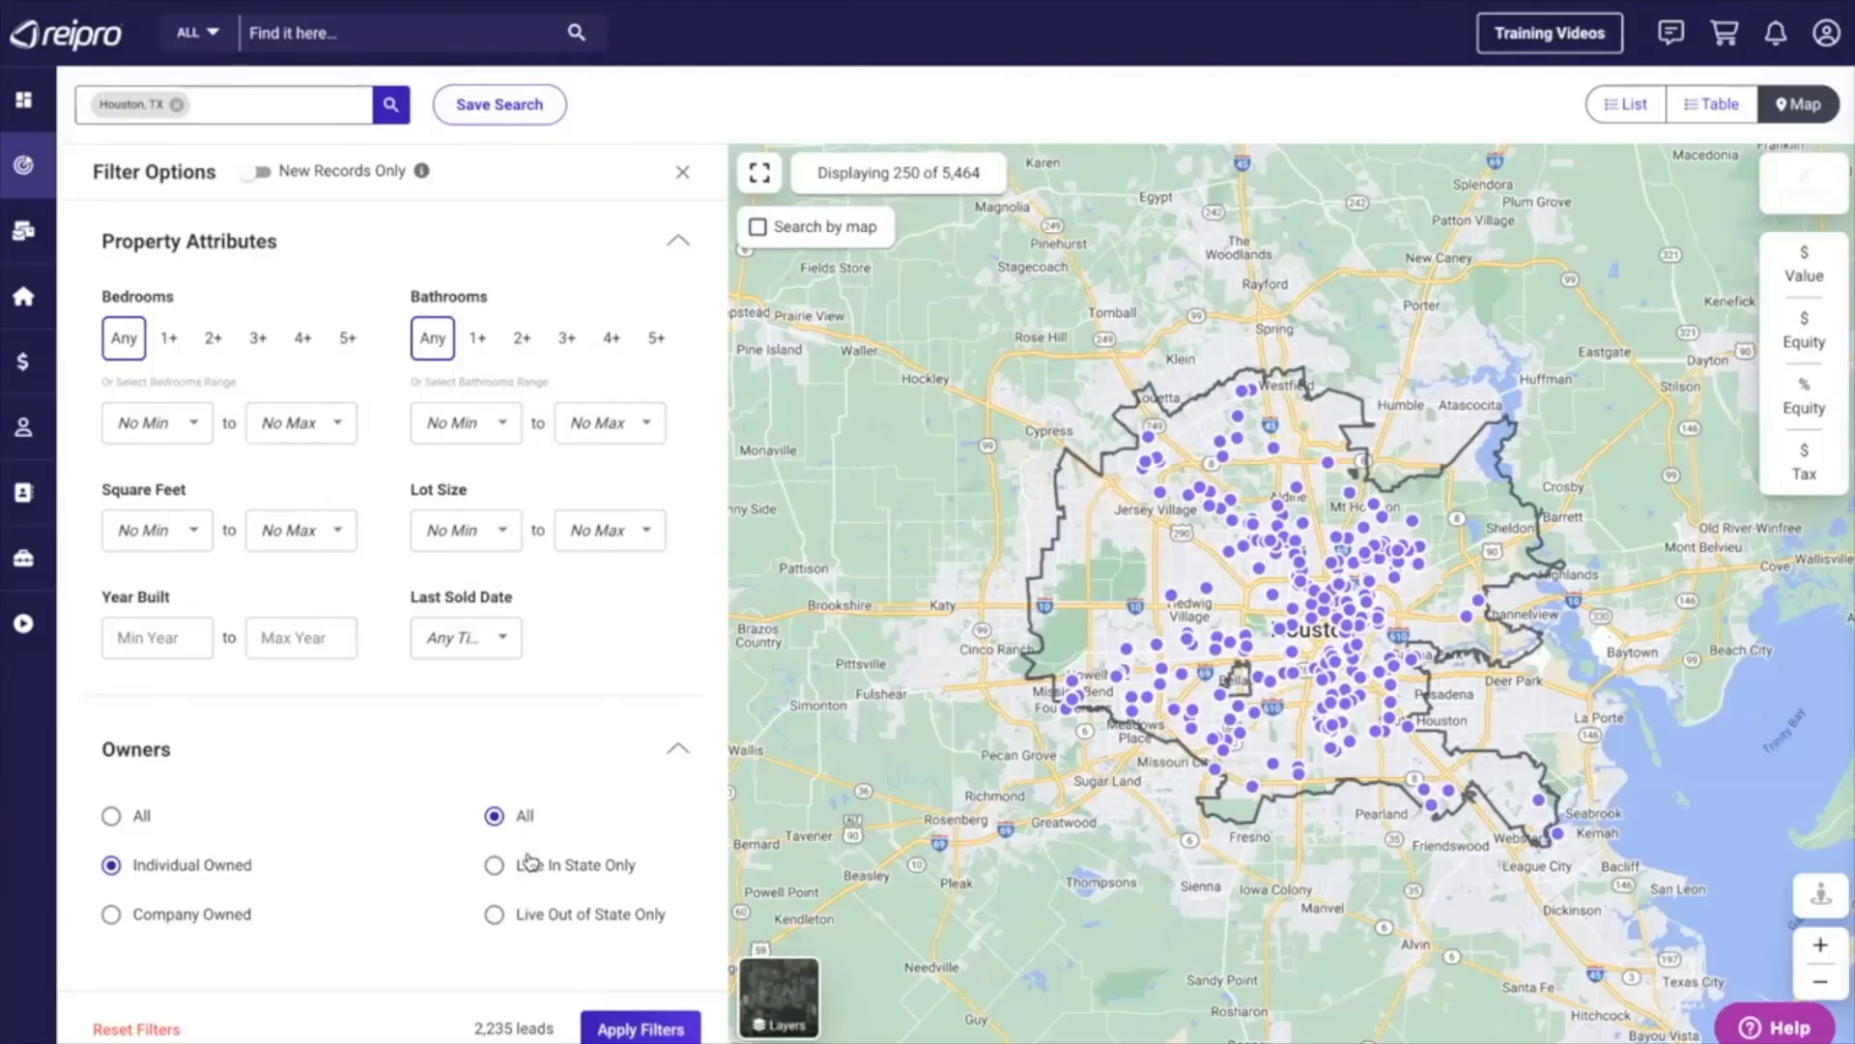
pyautogui.scroll(10, 430, 802)
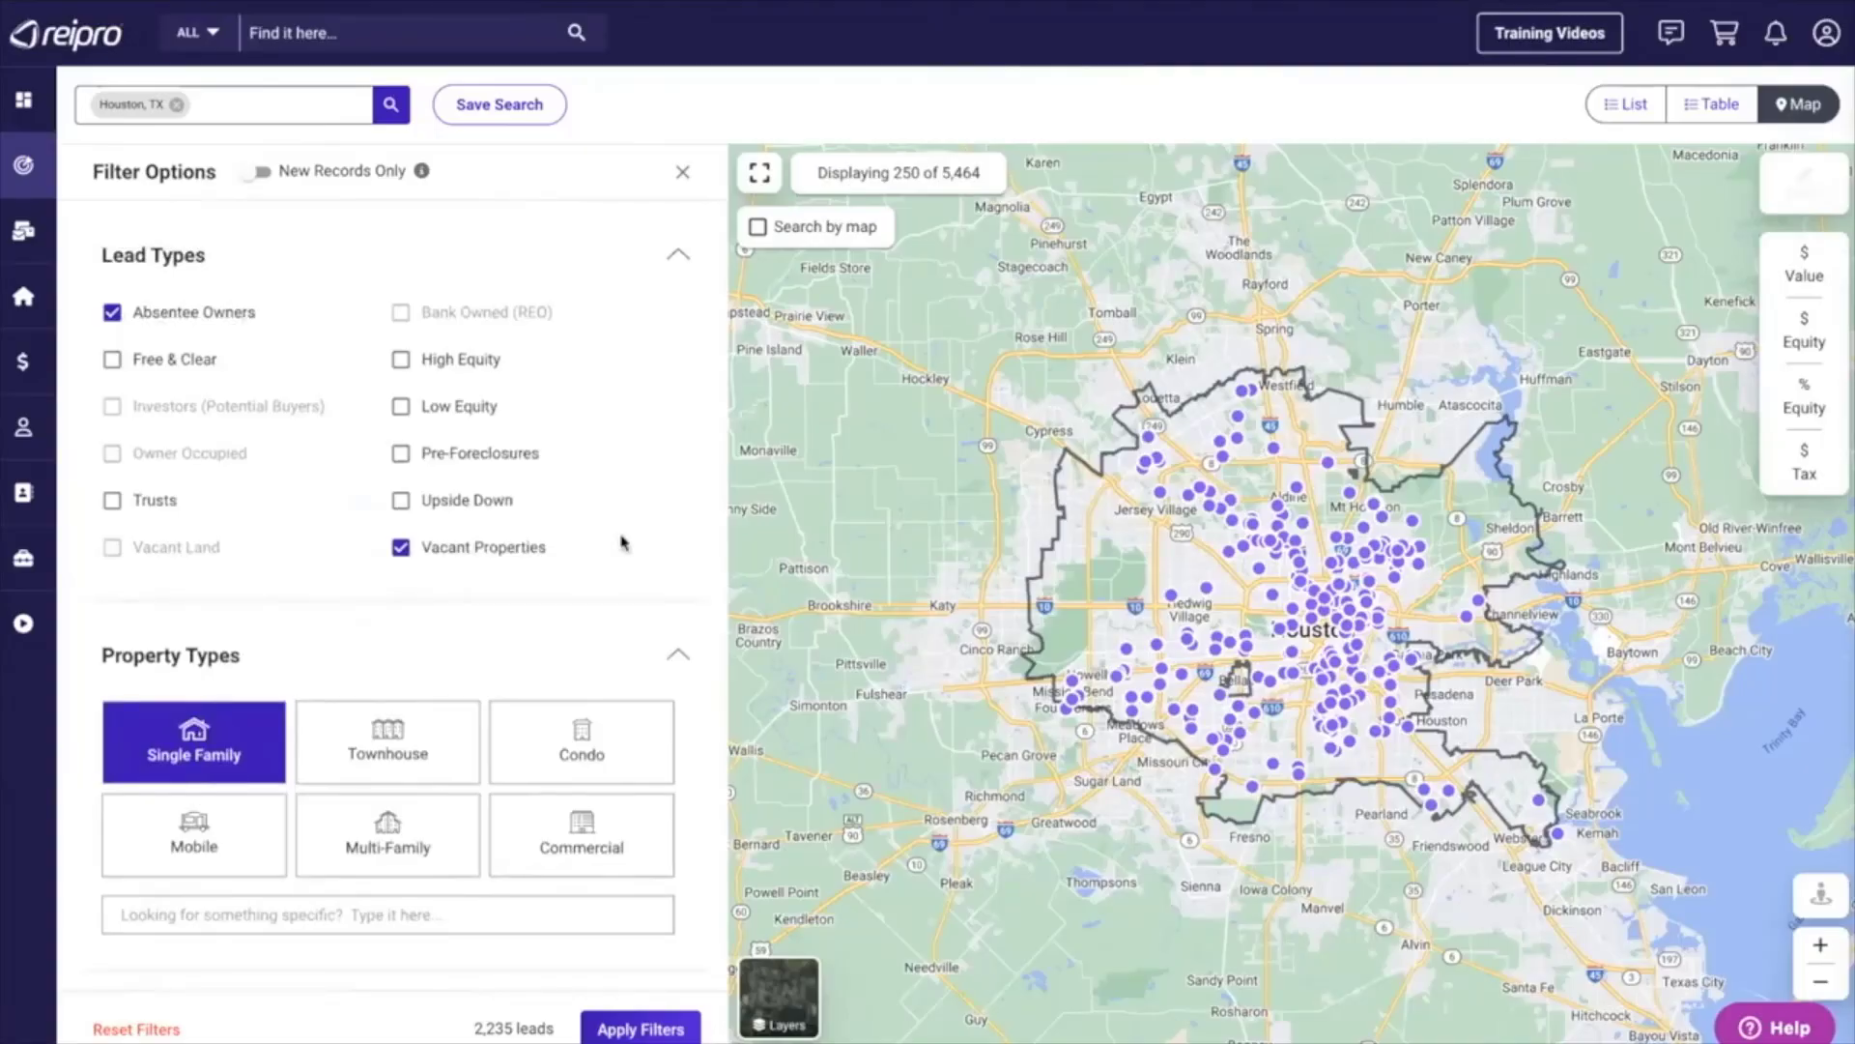
pyautogui.scroll(-10, 580, 628)
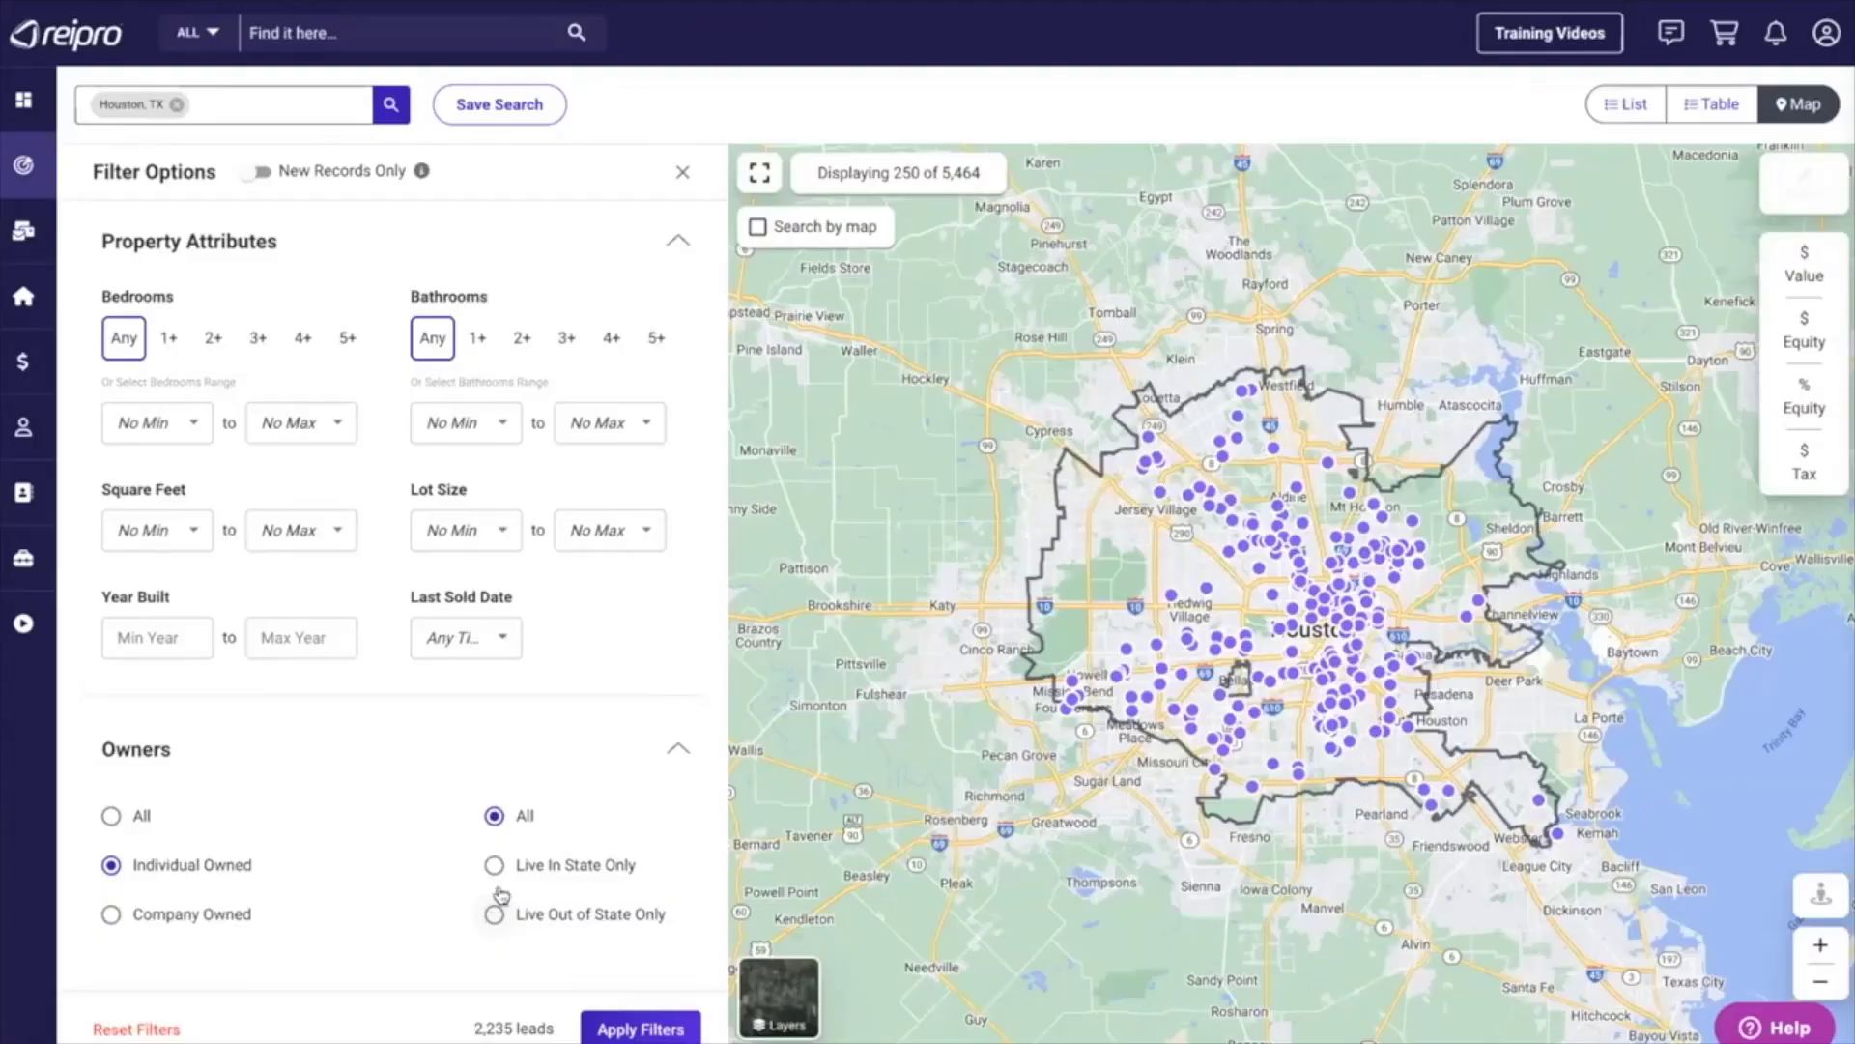
# Try the Live In State Only and Live Out of State Only owner filters, and restore the owner location to All.
pyautogui.click(495, 865)
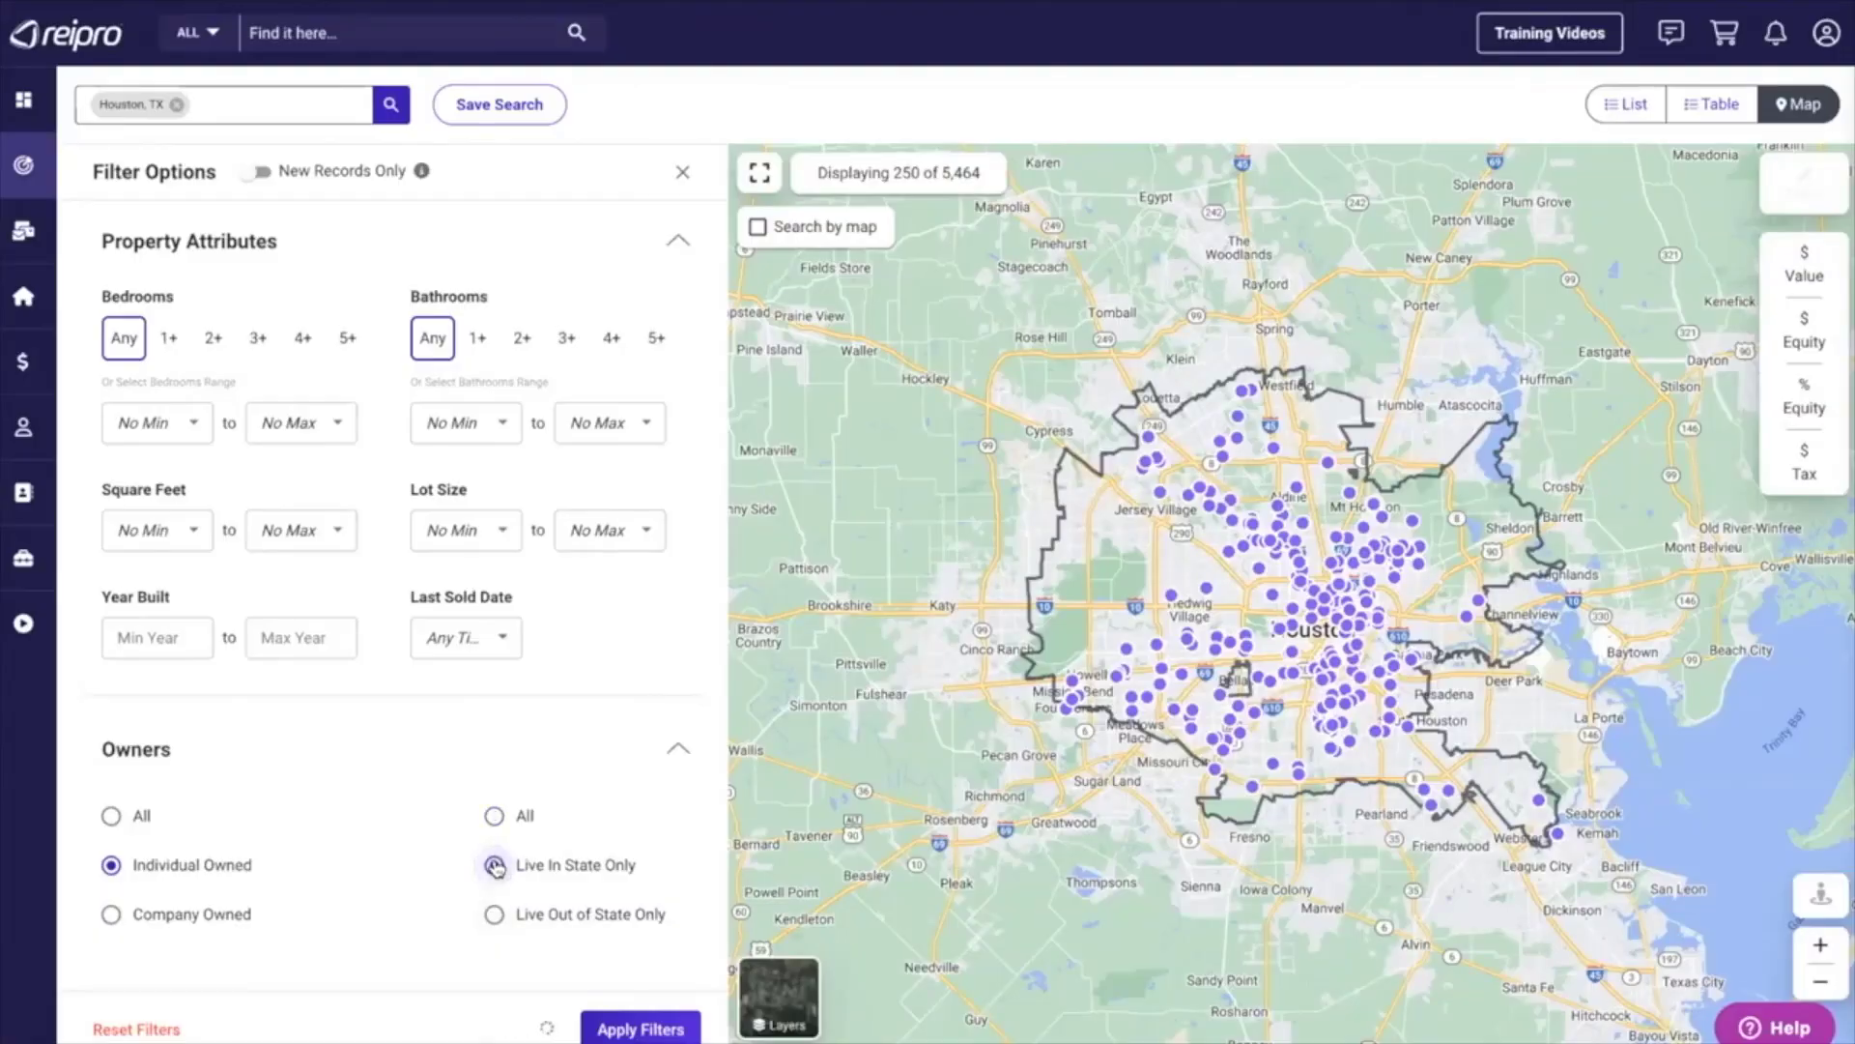
pyautogui.click(495, 916)
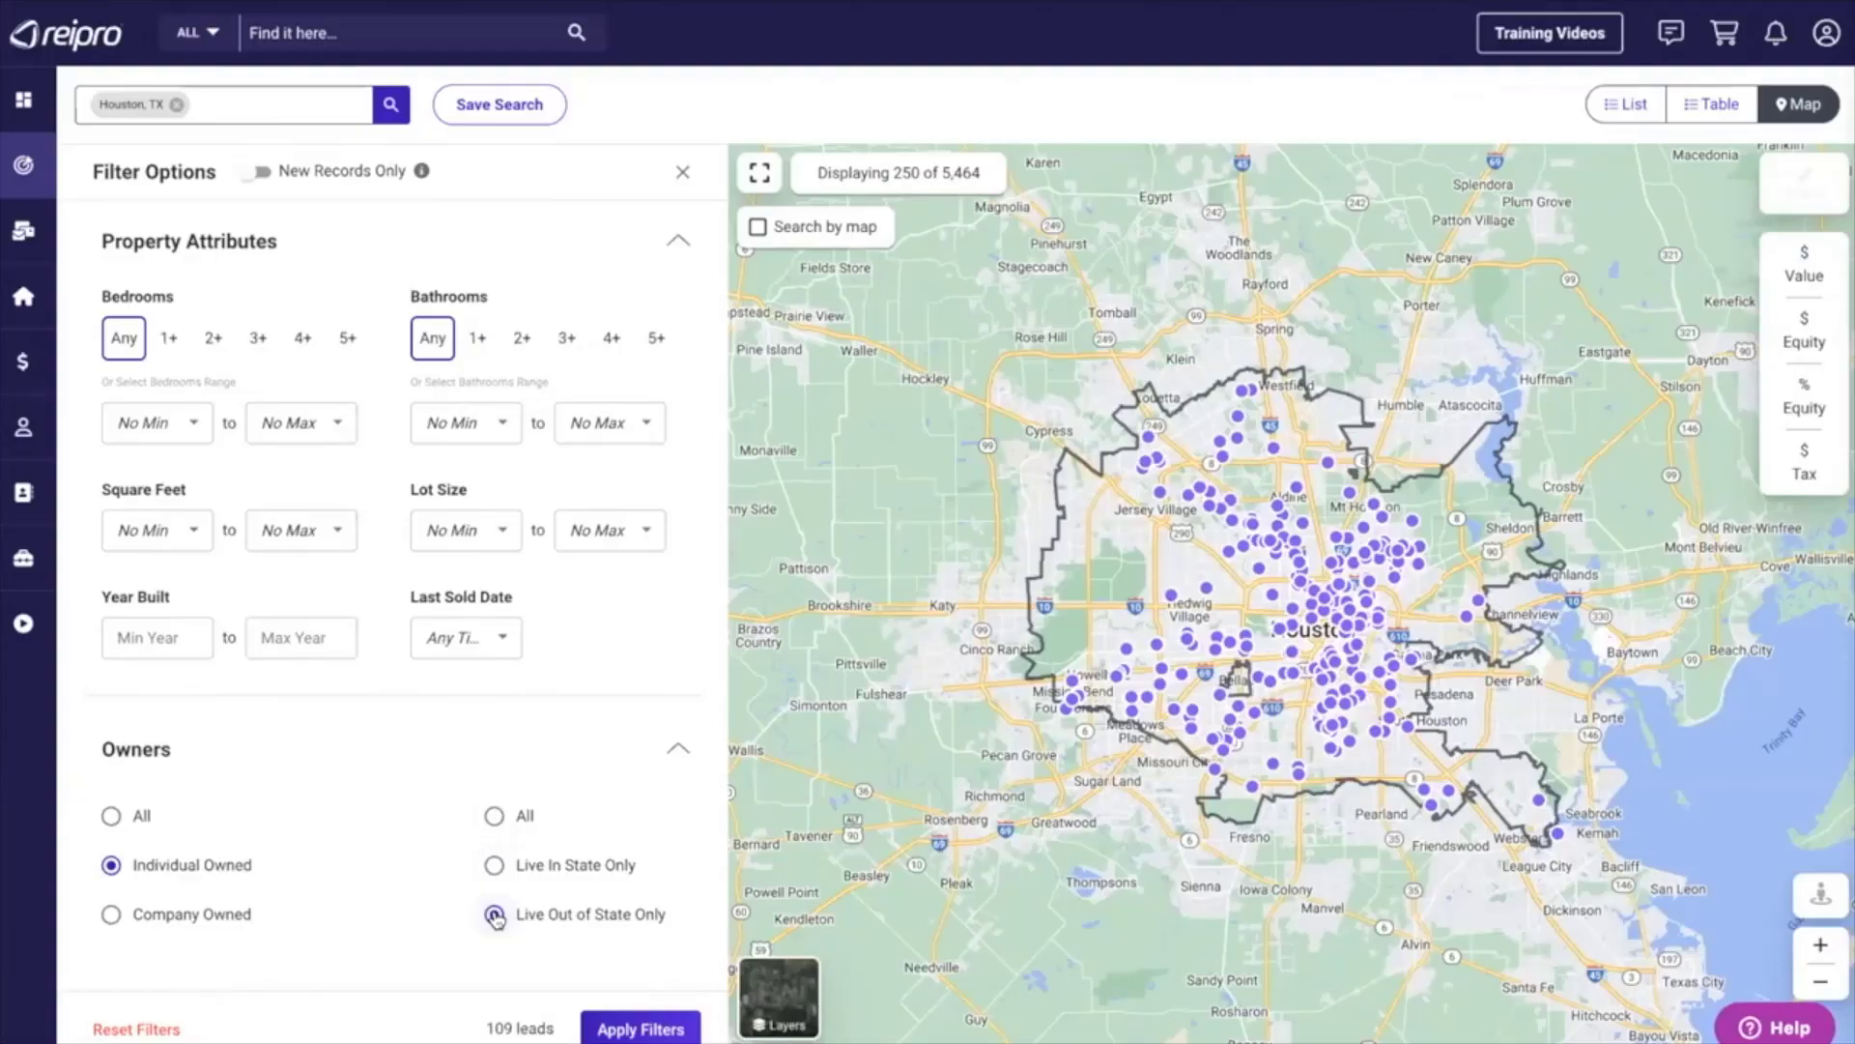
pyautogui.click(493, 816)
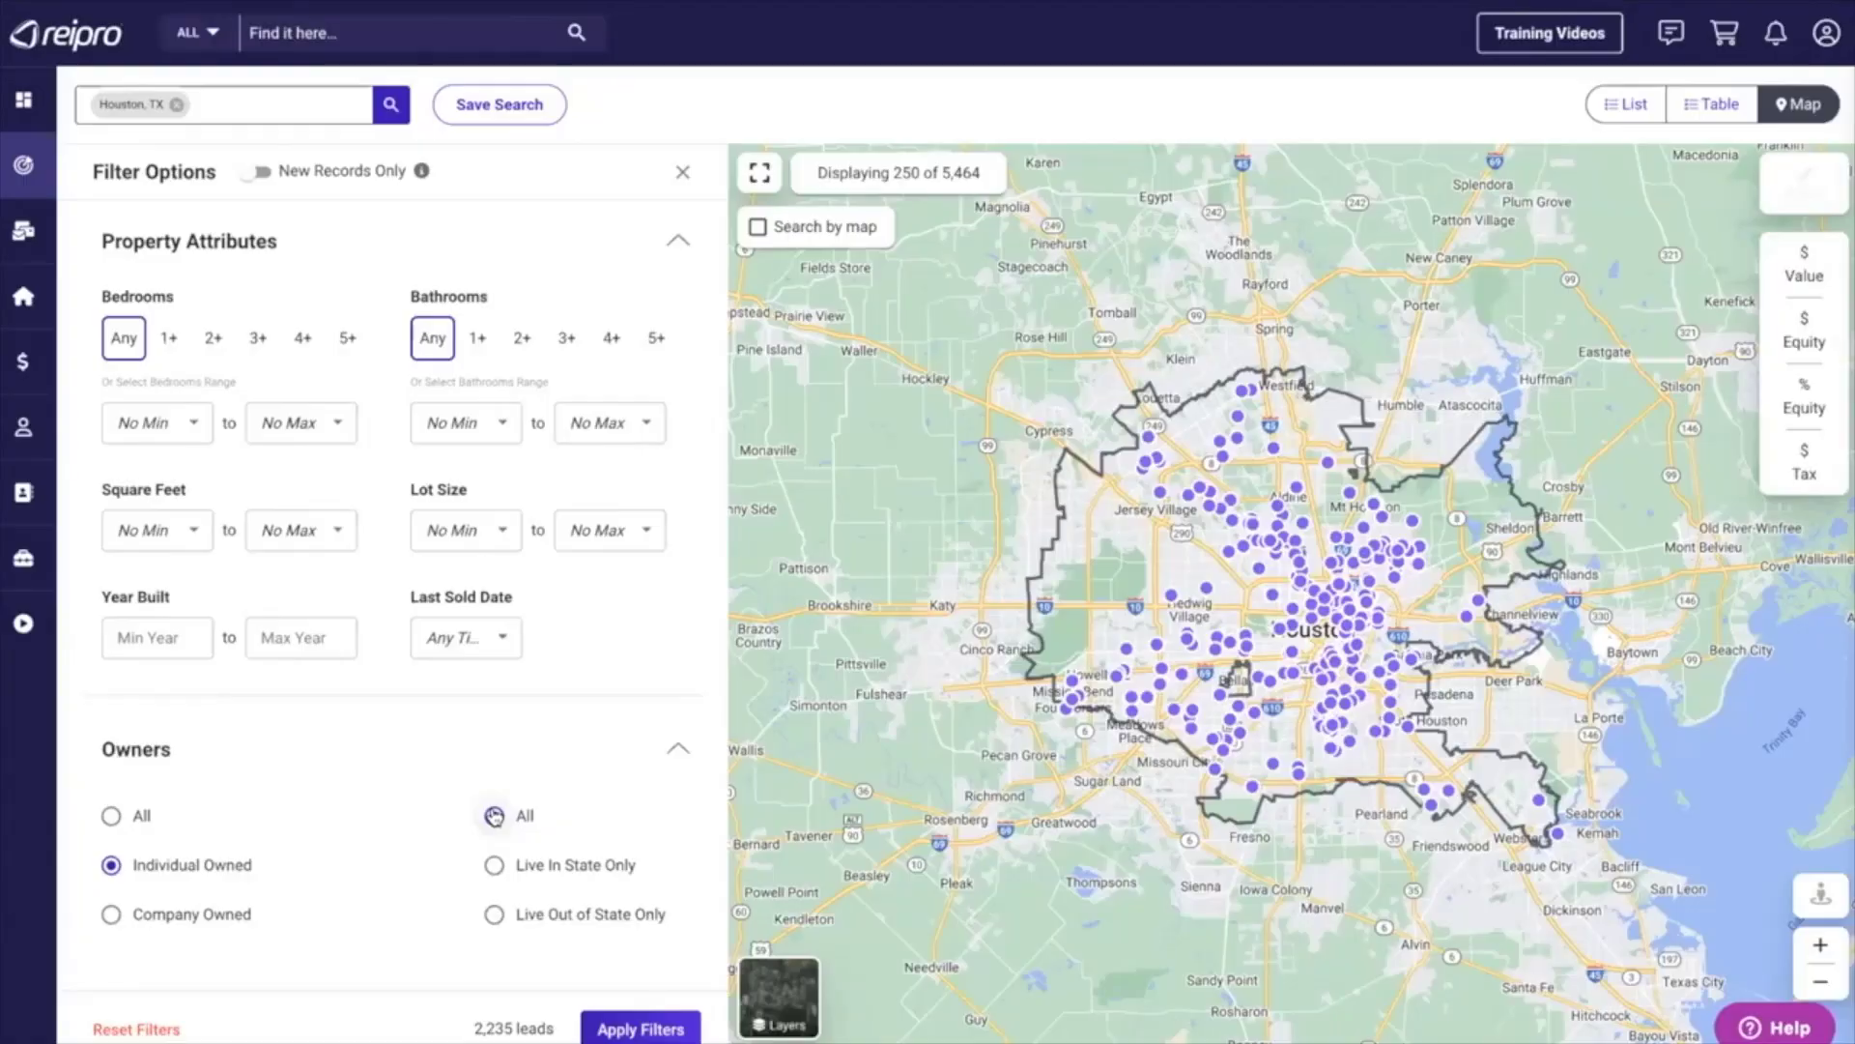
# Apply the chosen filters to the Houston leads and check the number of matching leads.
pyautogui.click(629, 1030)
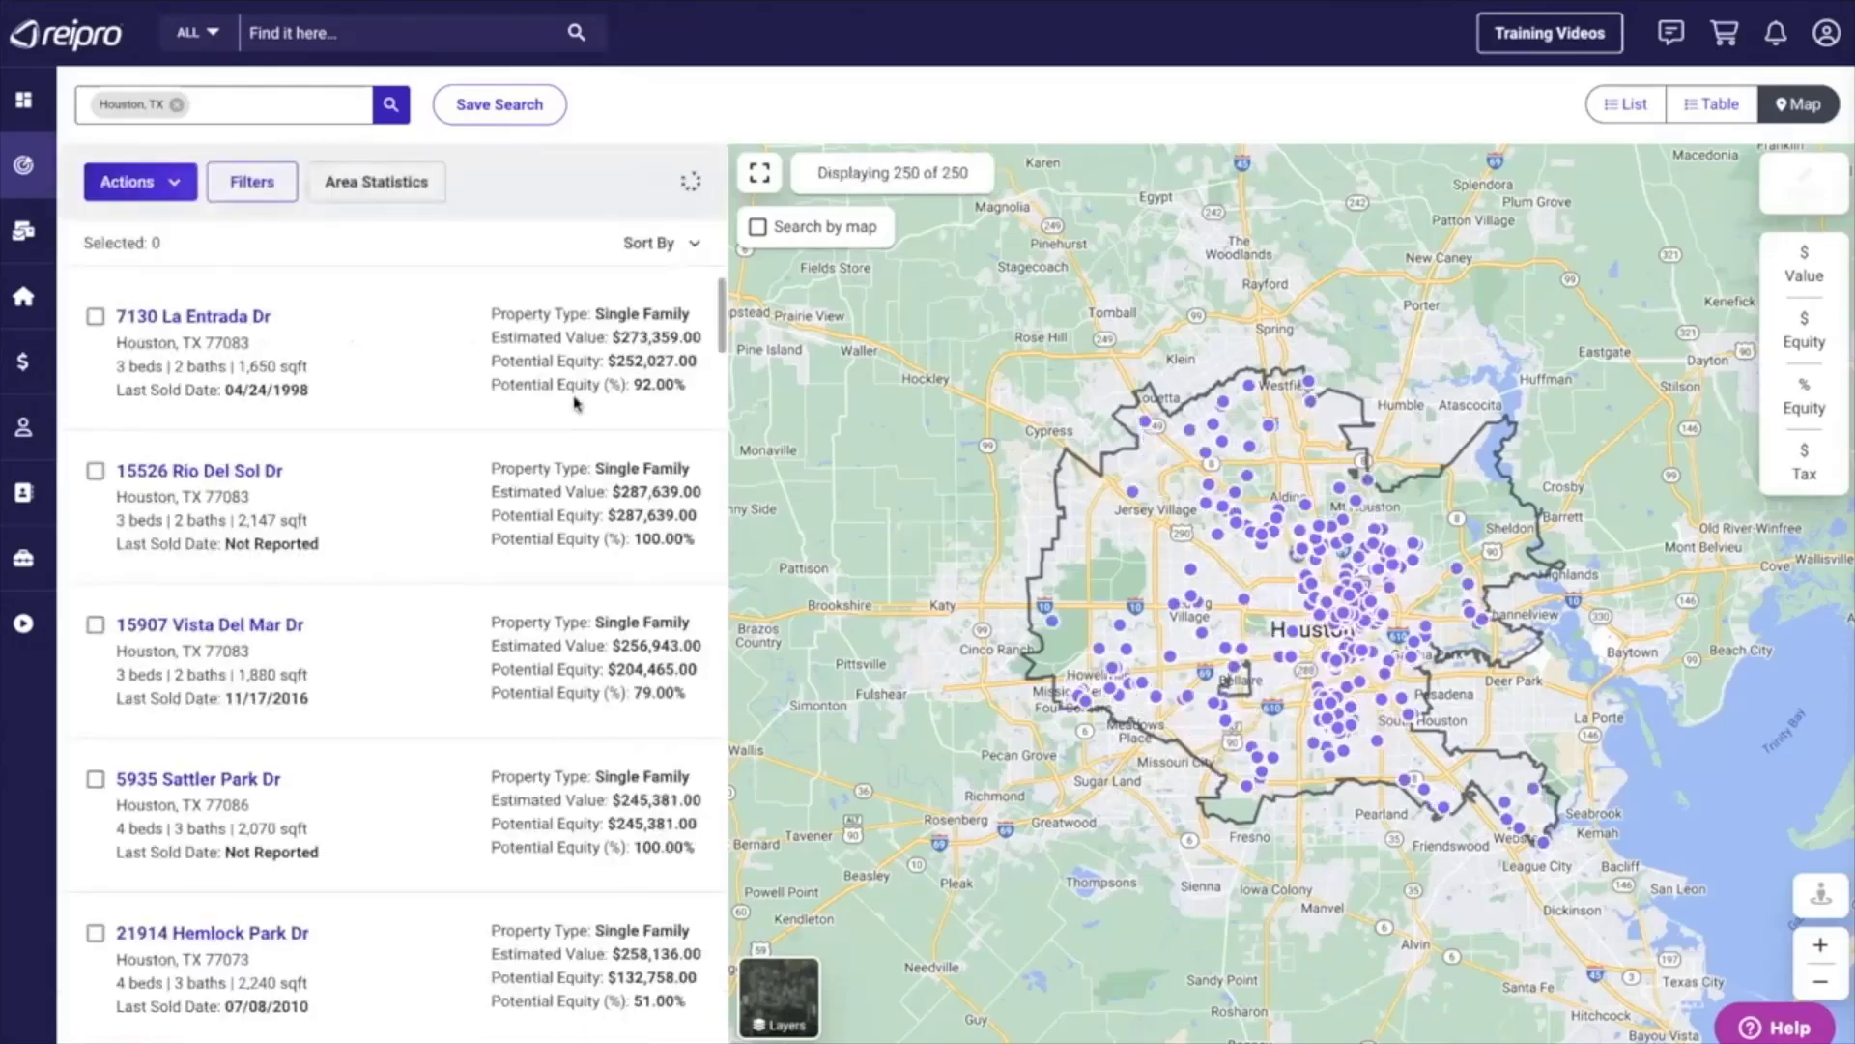
pyautogui.moveTo(621, 182); pyautogui.dragTo(702, 190)
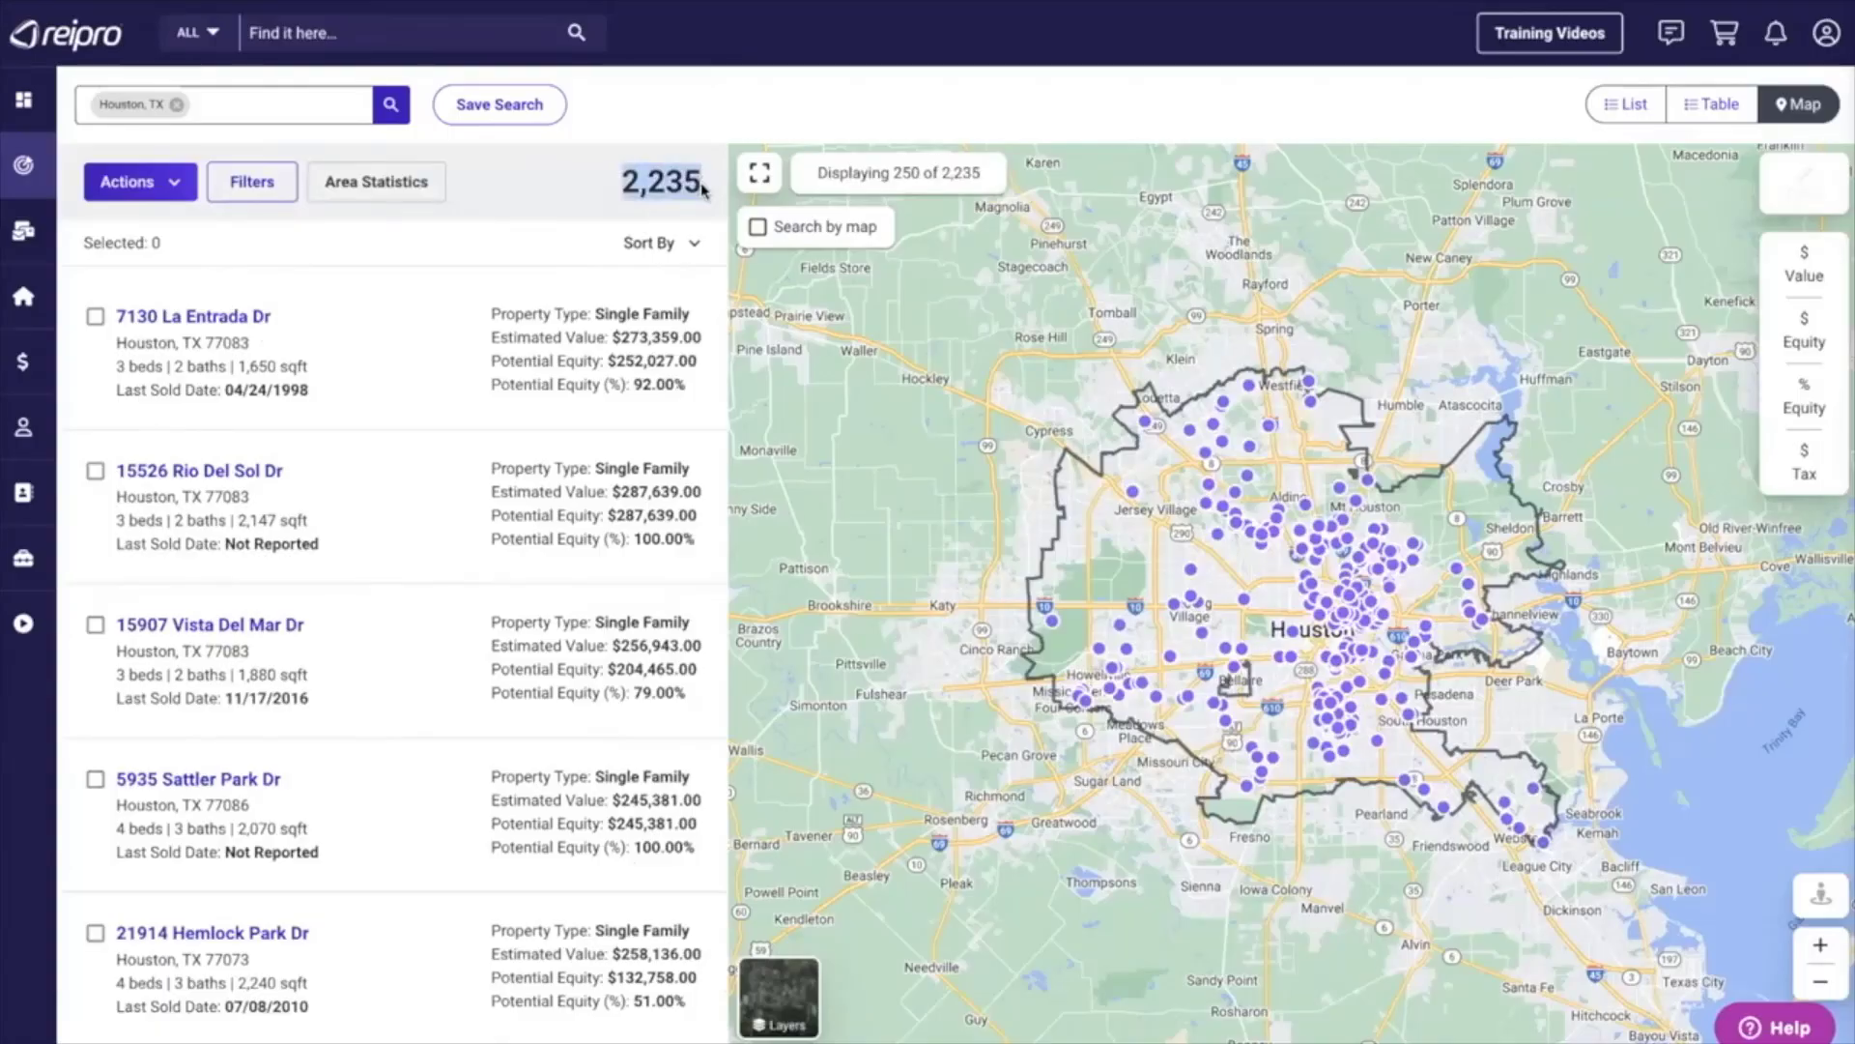
pyautogui.click(570, 235)
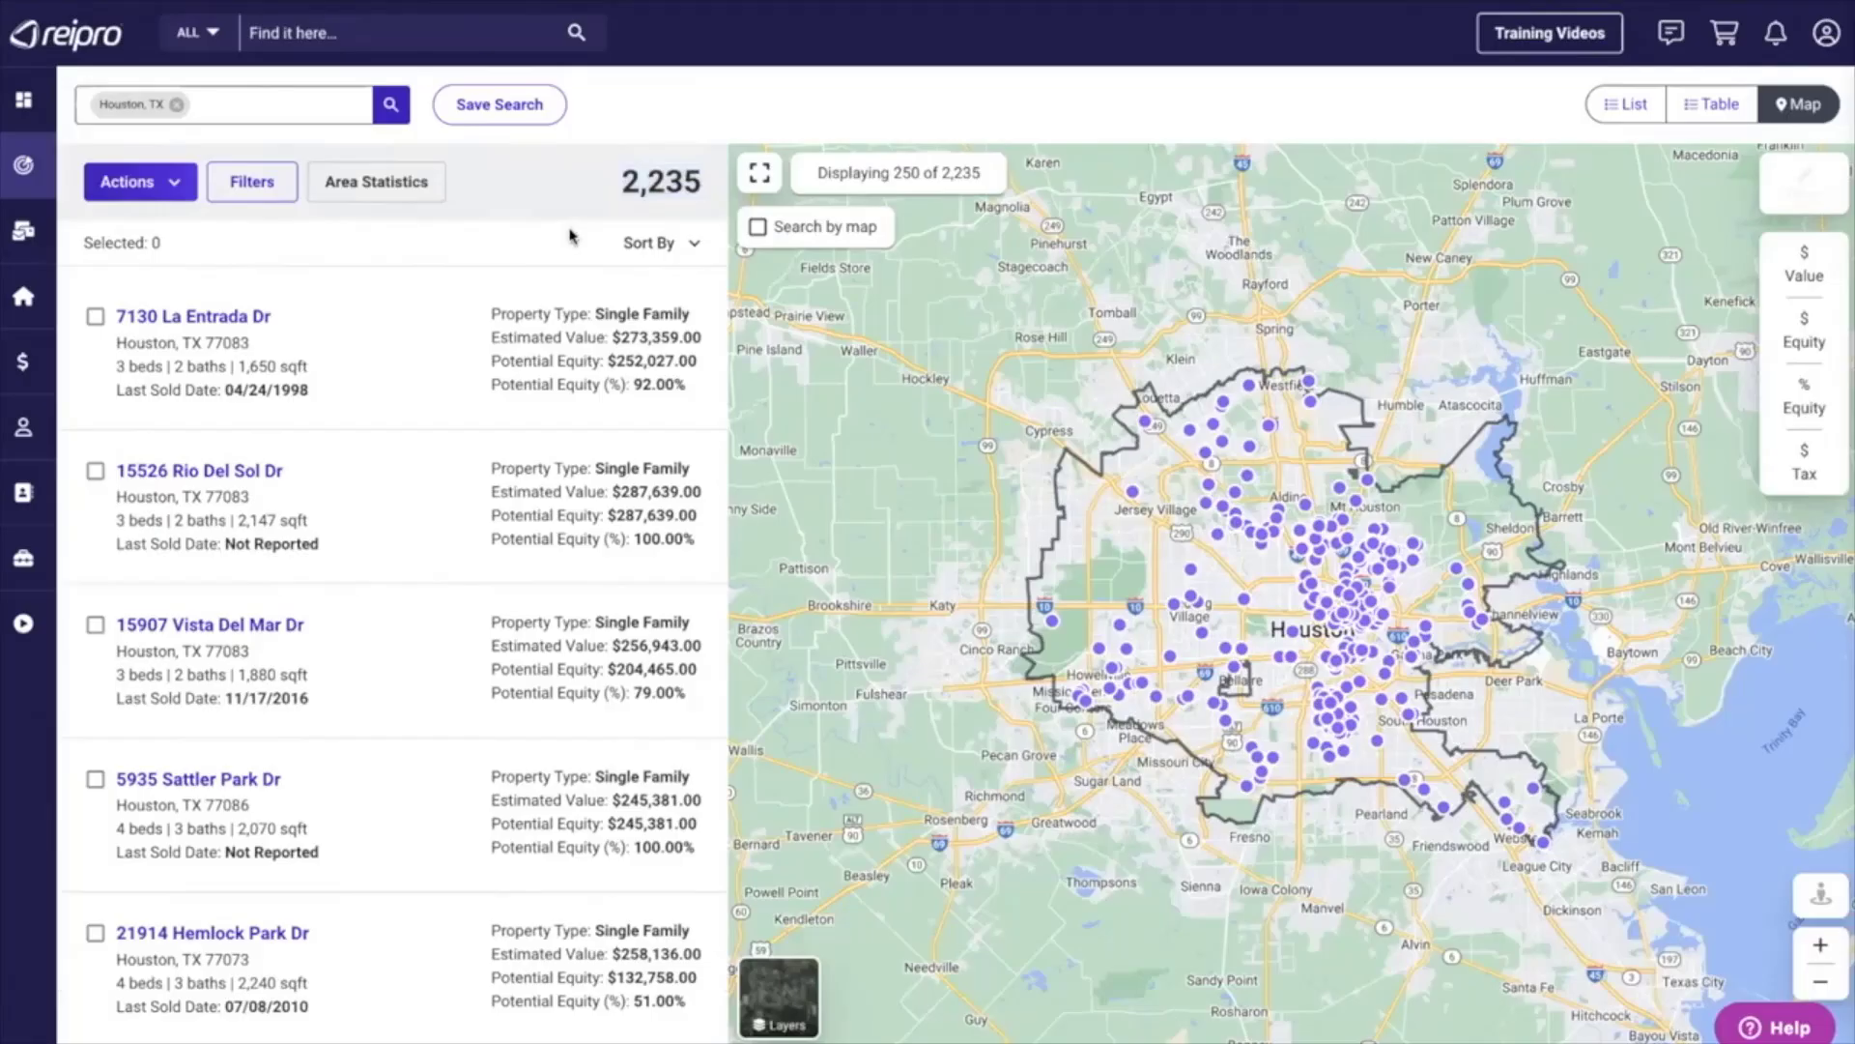
# Set the estimated value range to 300,000 to 500,000 in the lead filters and apply them.
pyautogui.click(248, 183)
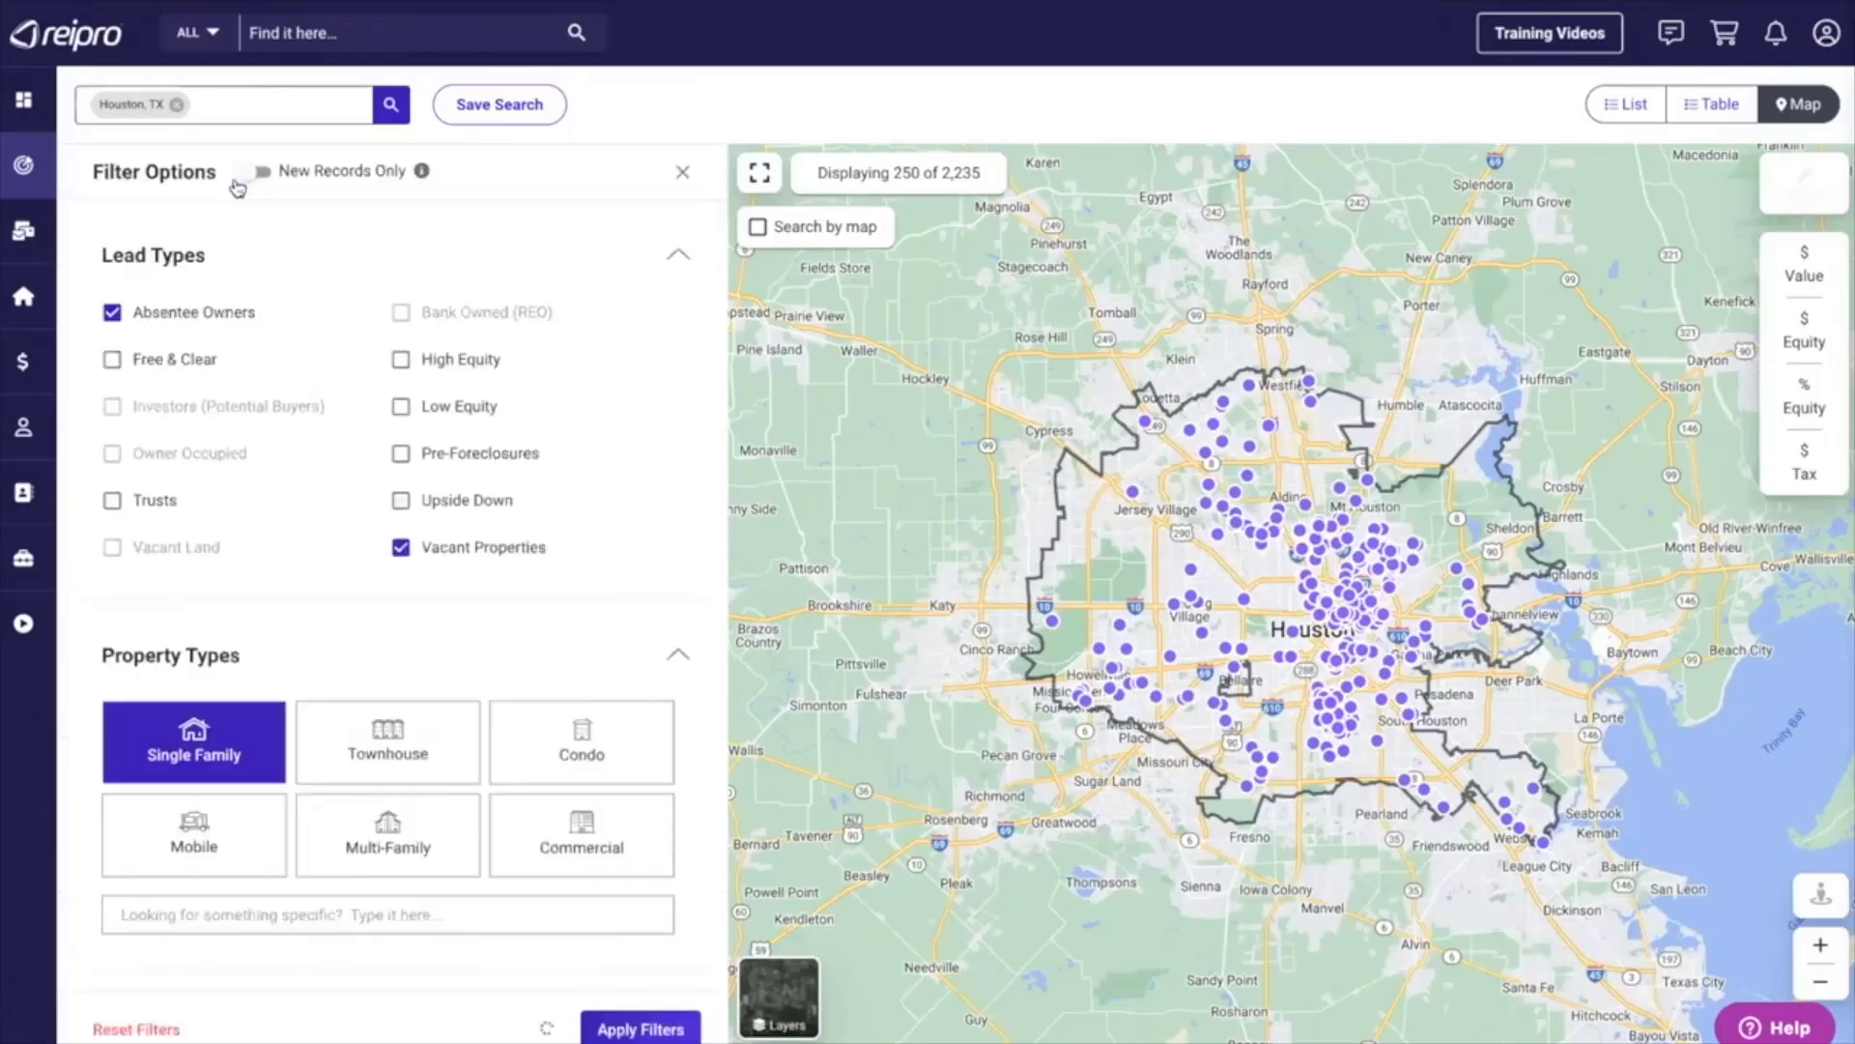
pyautogui.scroll(-7, 275, 552)
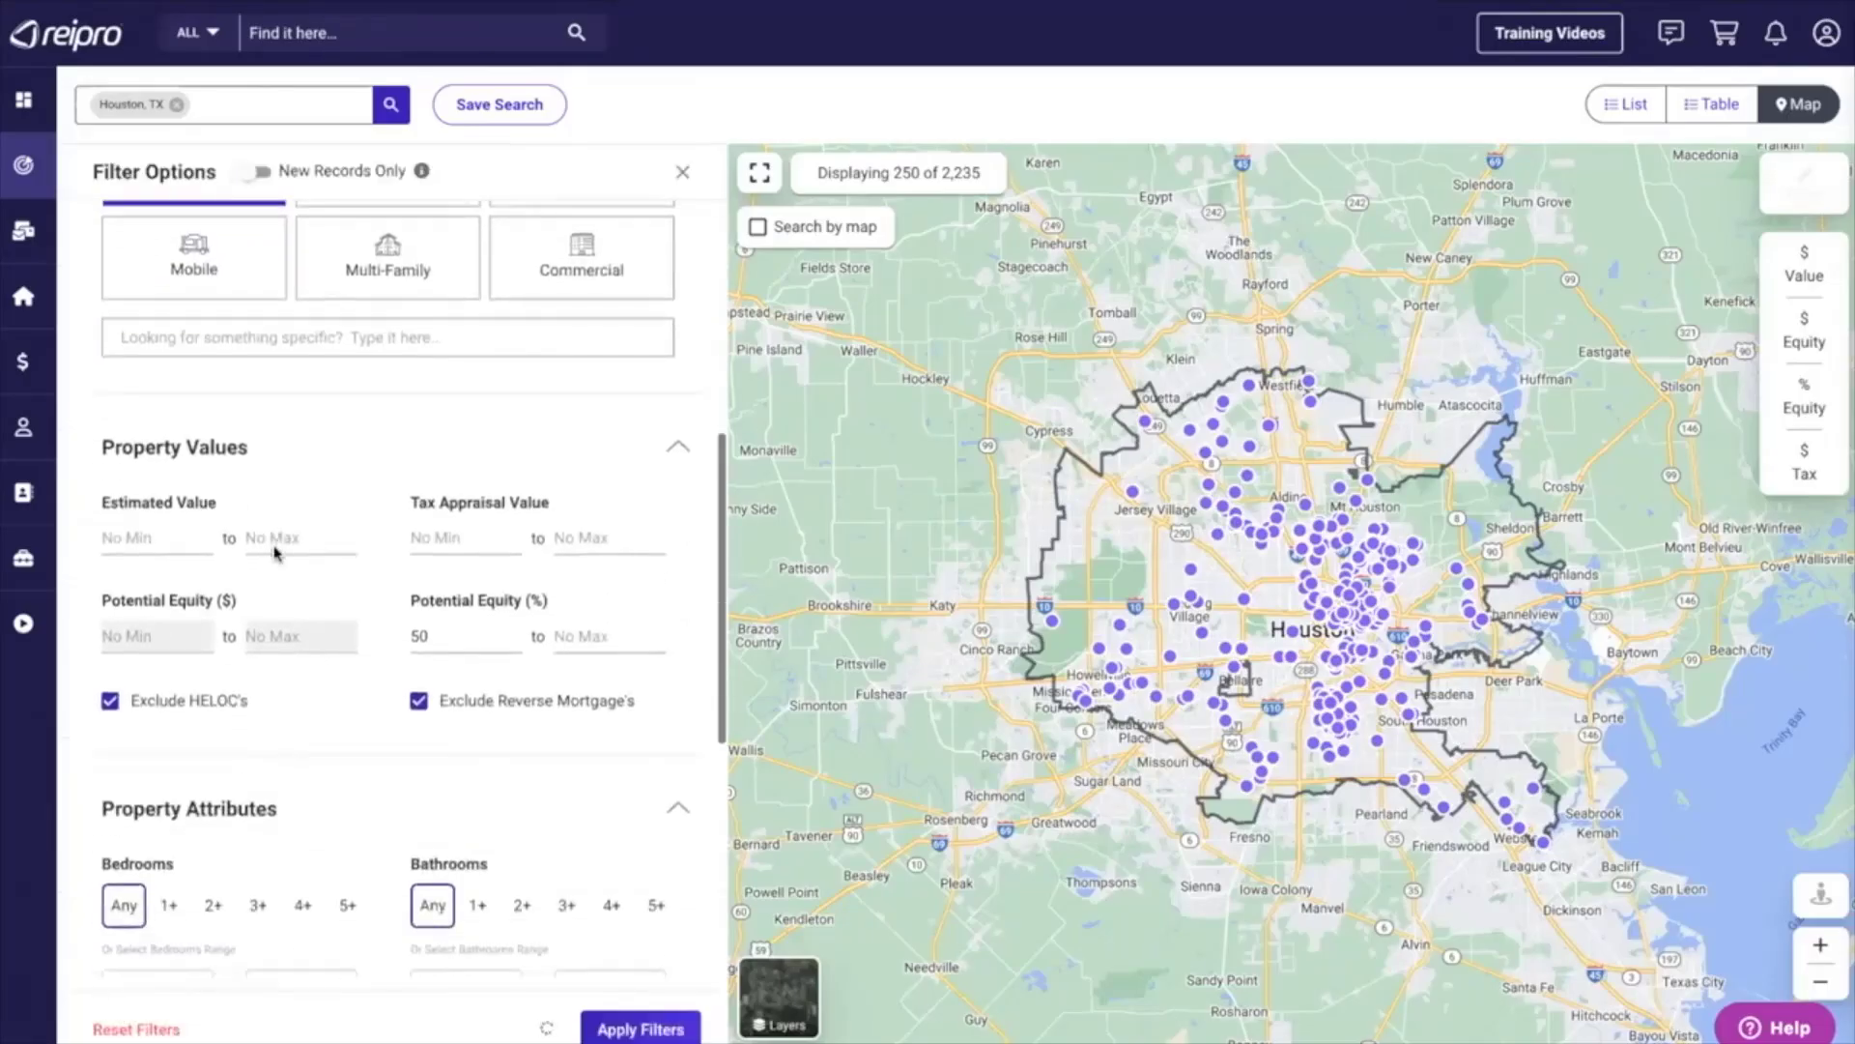
pyautogui.click(133, 464)
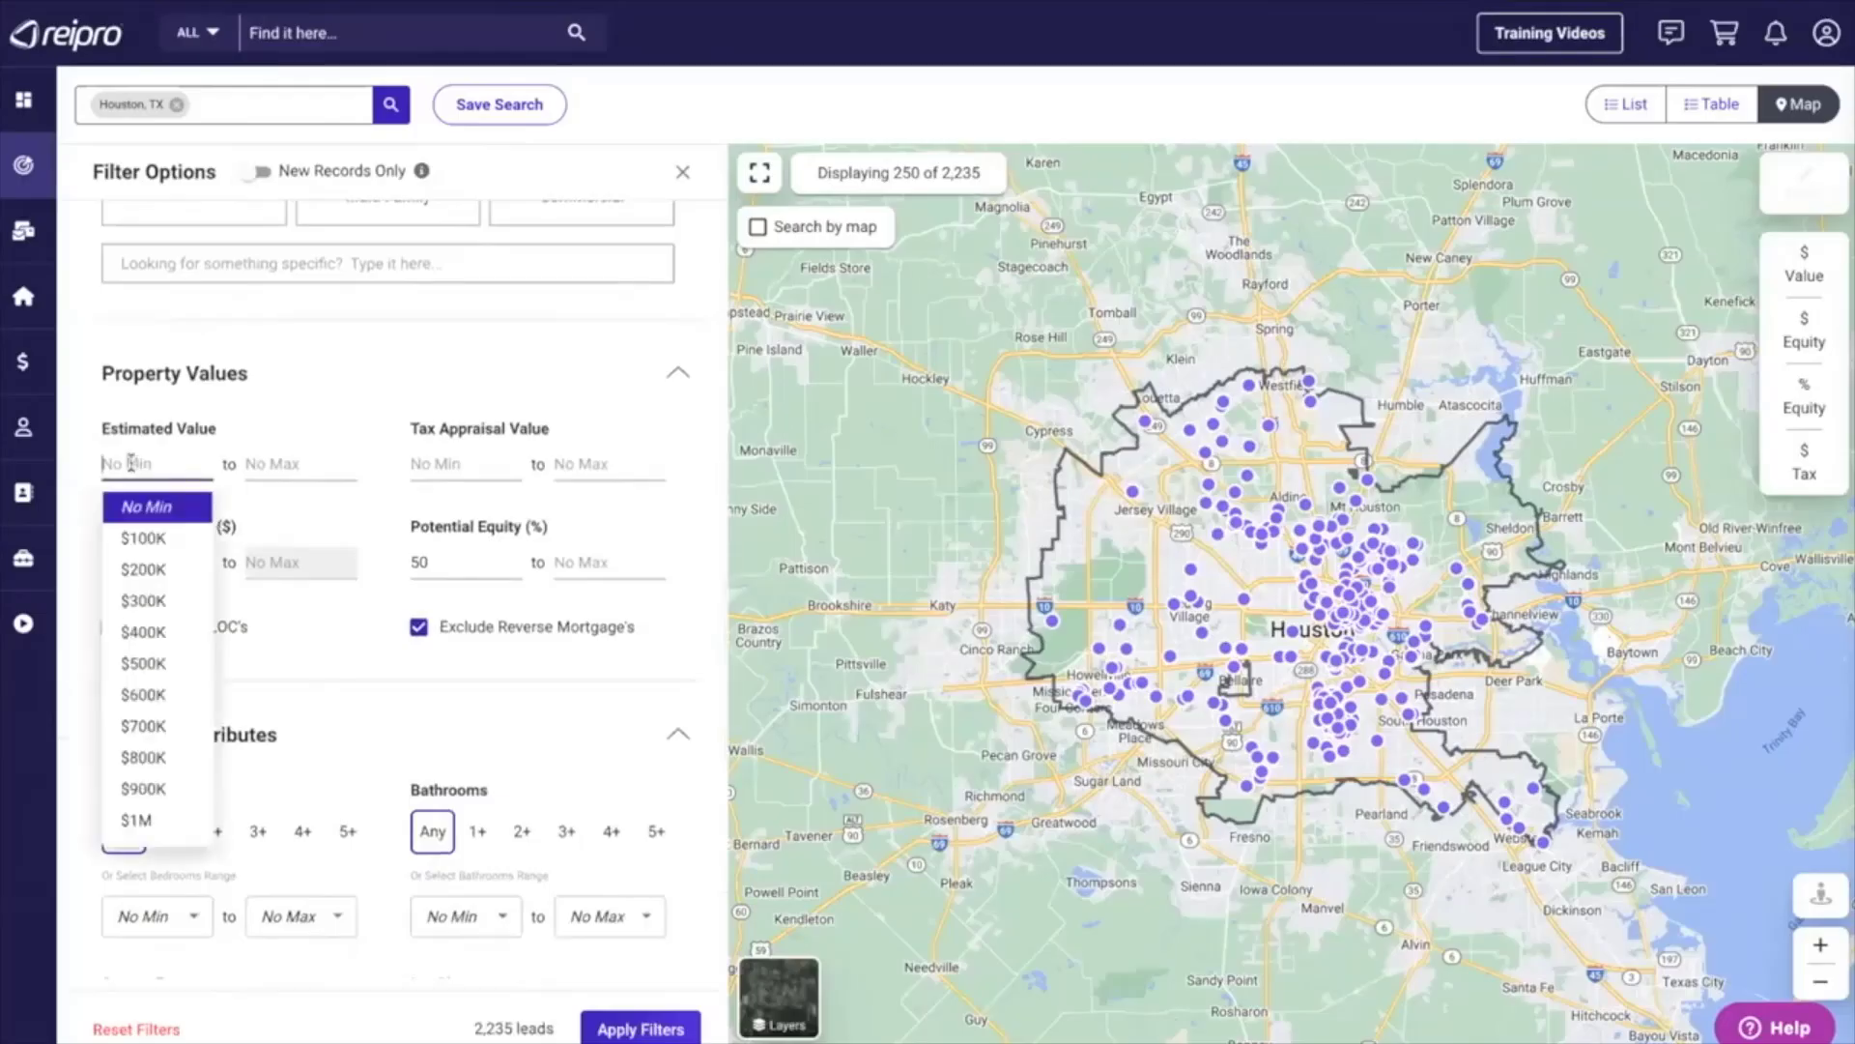
pyautogui.click(143, 600)
pyautogui.click(270, 464)
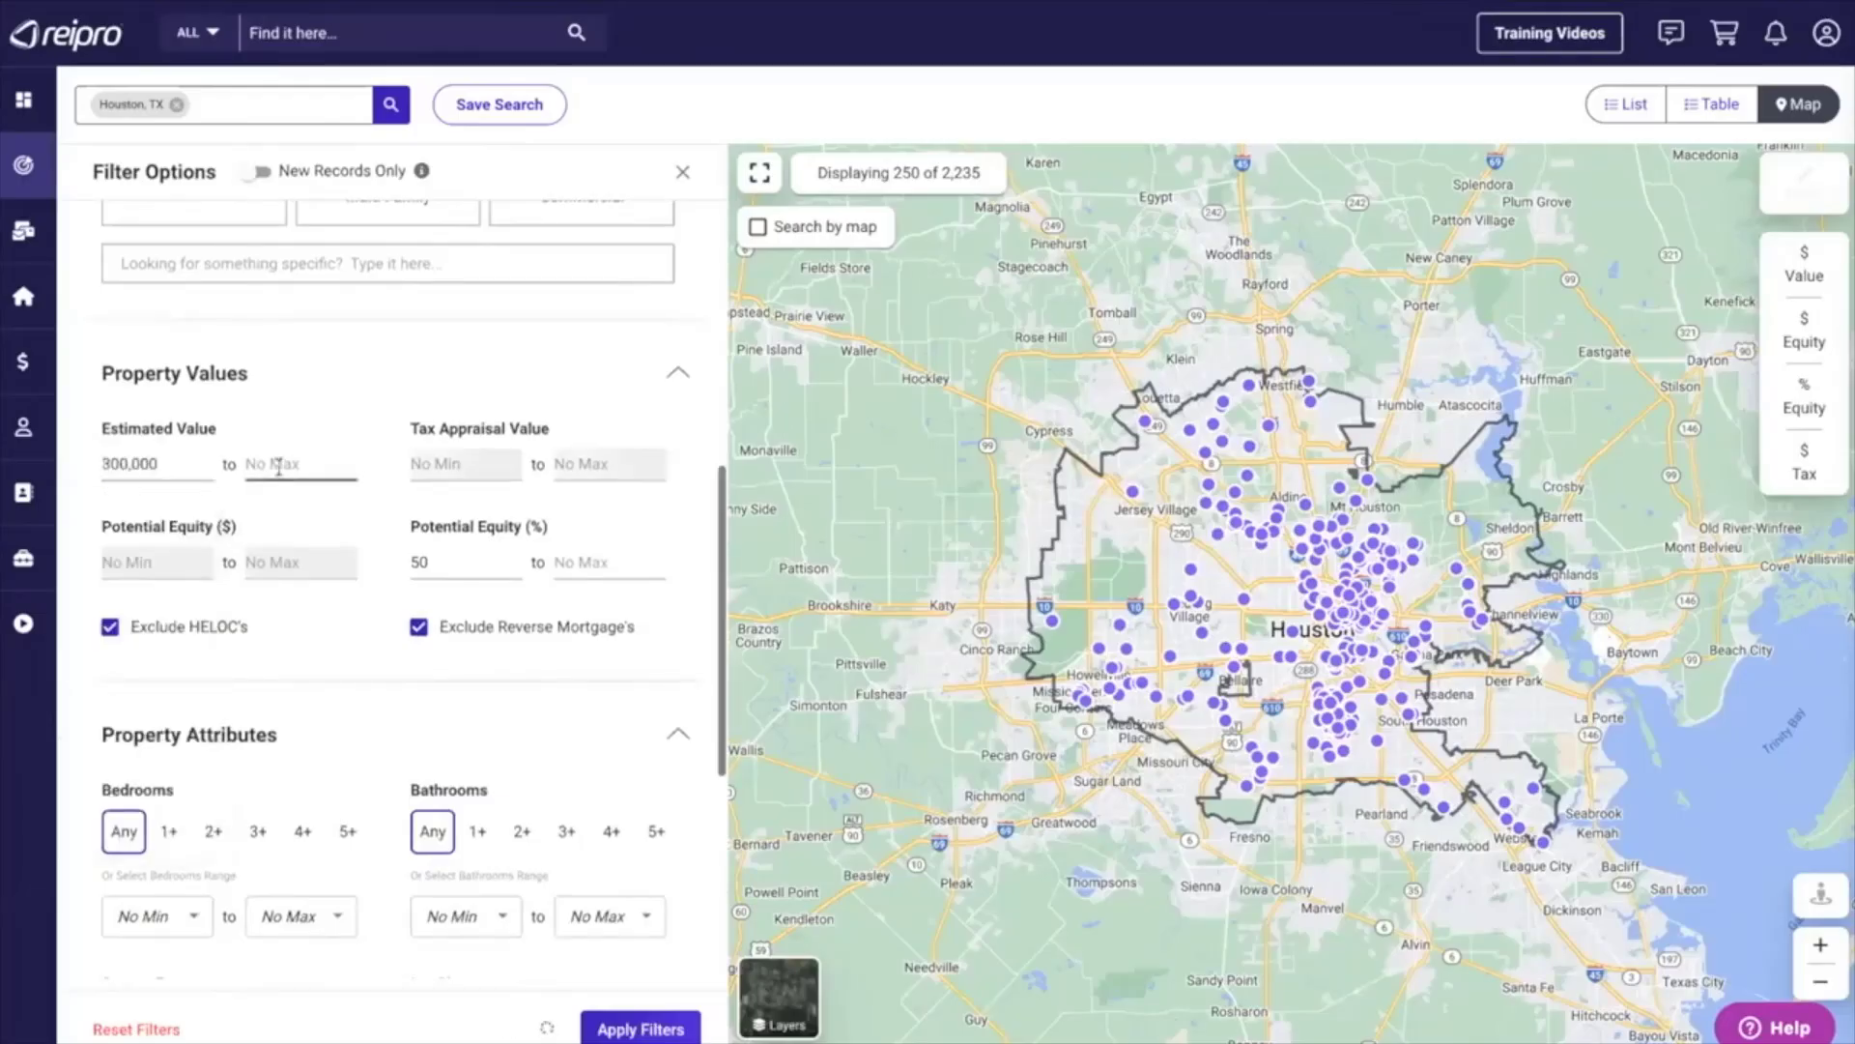
pyautogui.click(283, 538)
pyautogui.click(638, 1030)
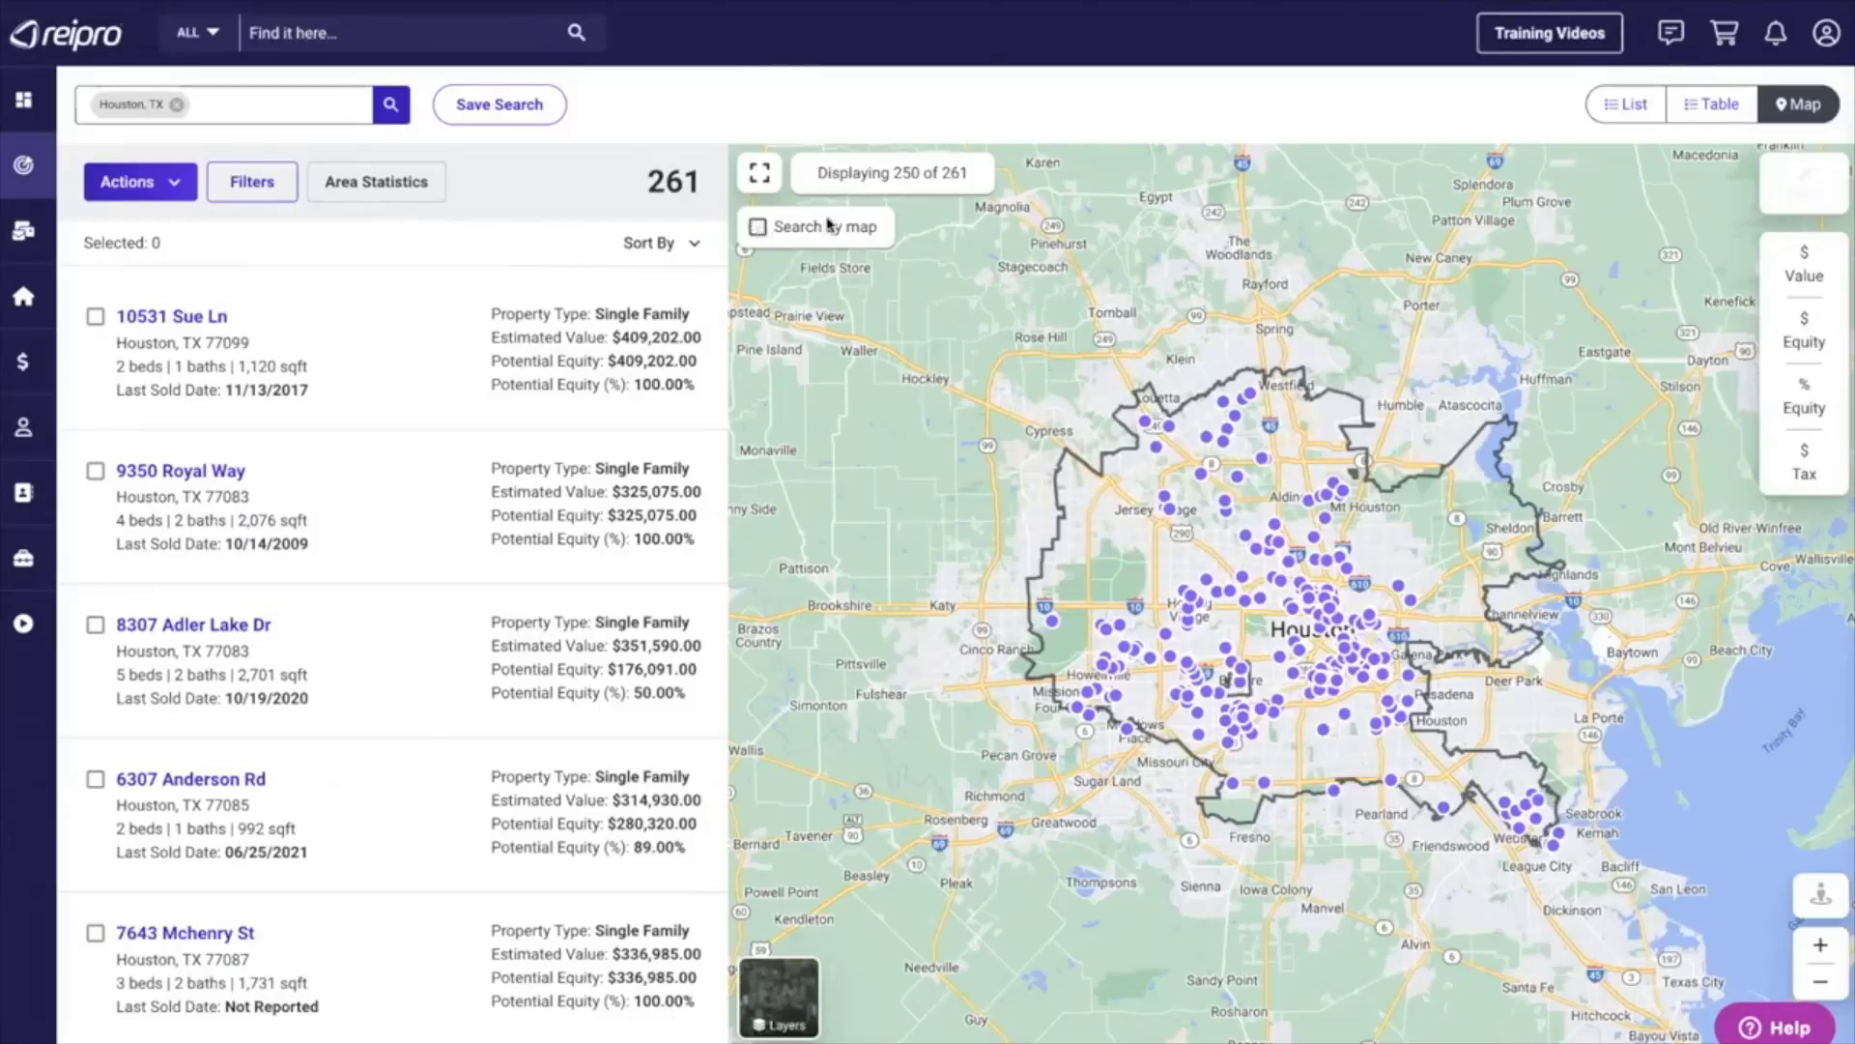
# Enable searching by map and shift the search area to the region north of Houston around Conroe and Spring.
pyautogui.click(758, 228)
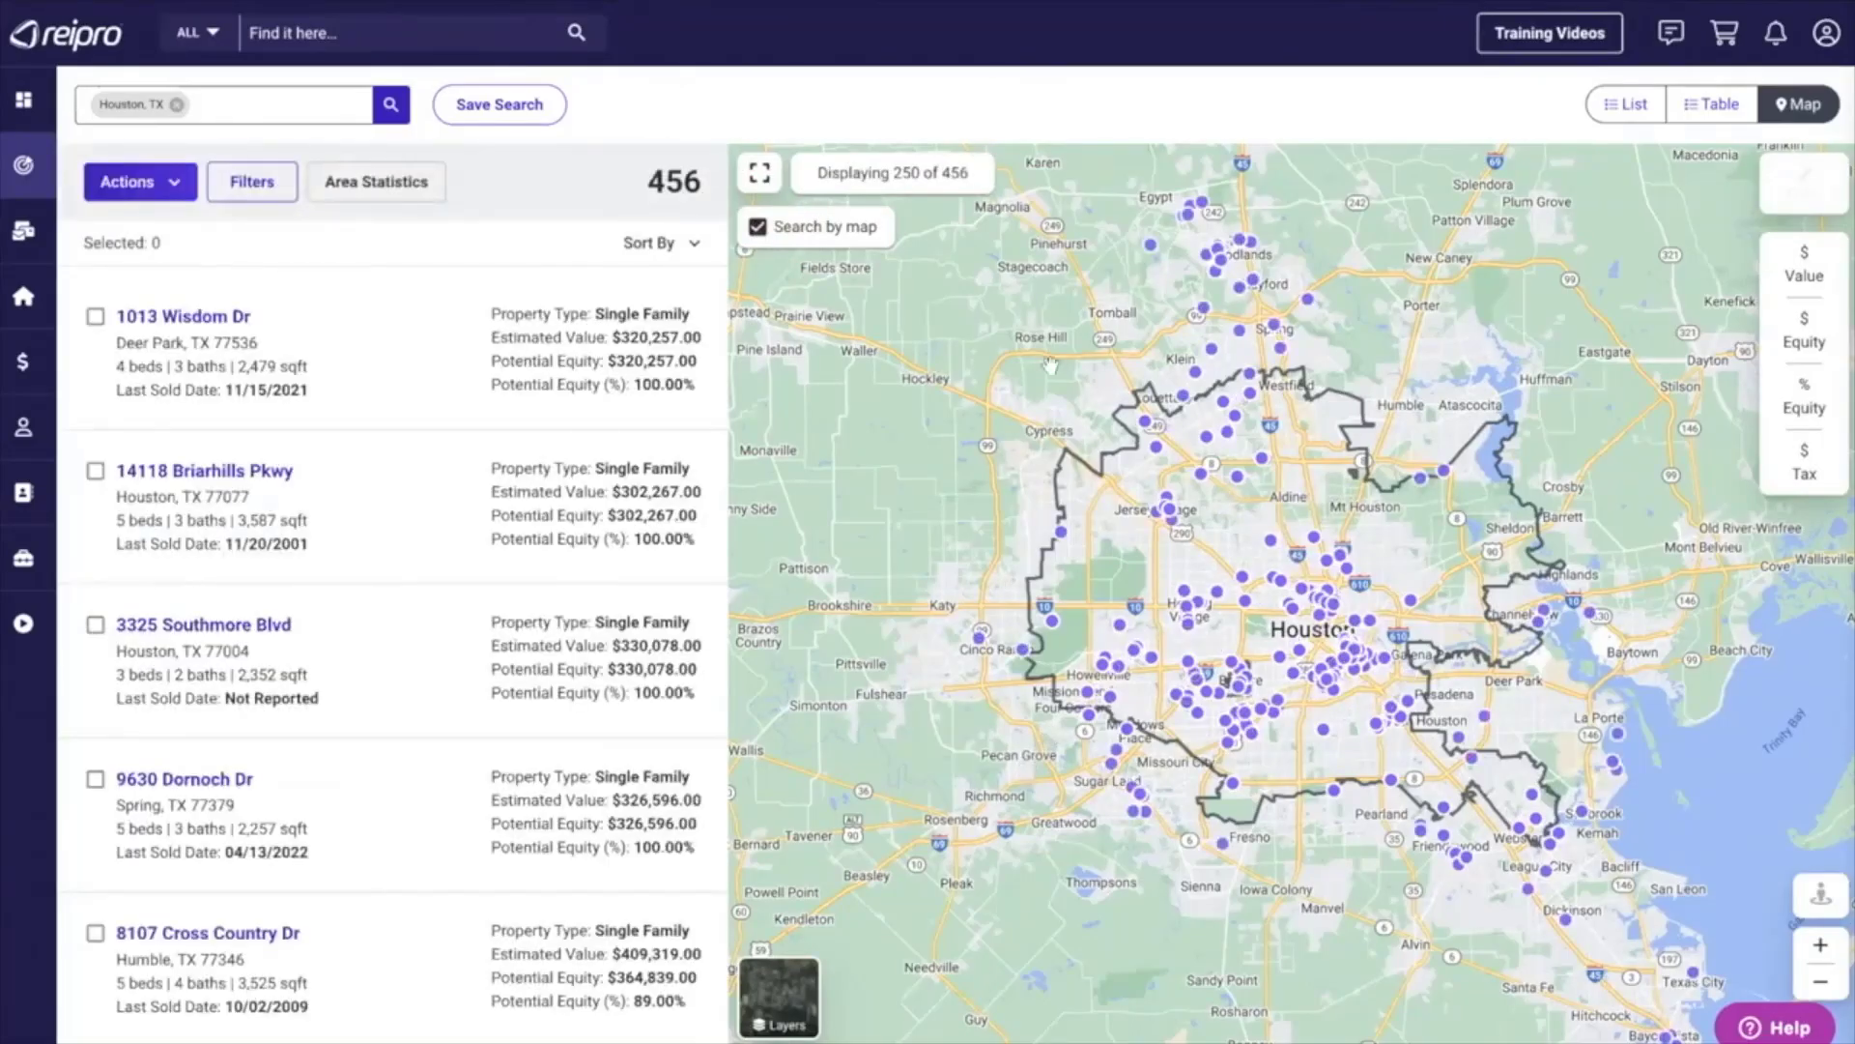
pyautogui.moveTo(1048, 375); pyautogui.dragTo(1035, 725)
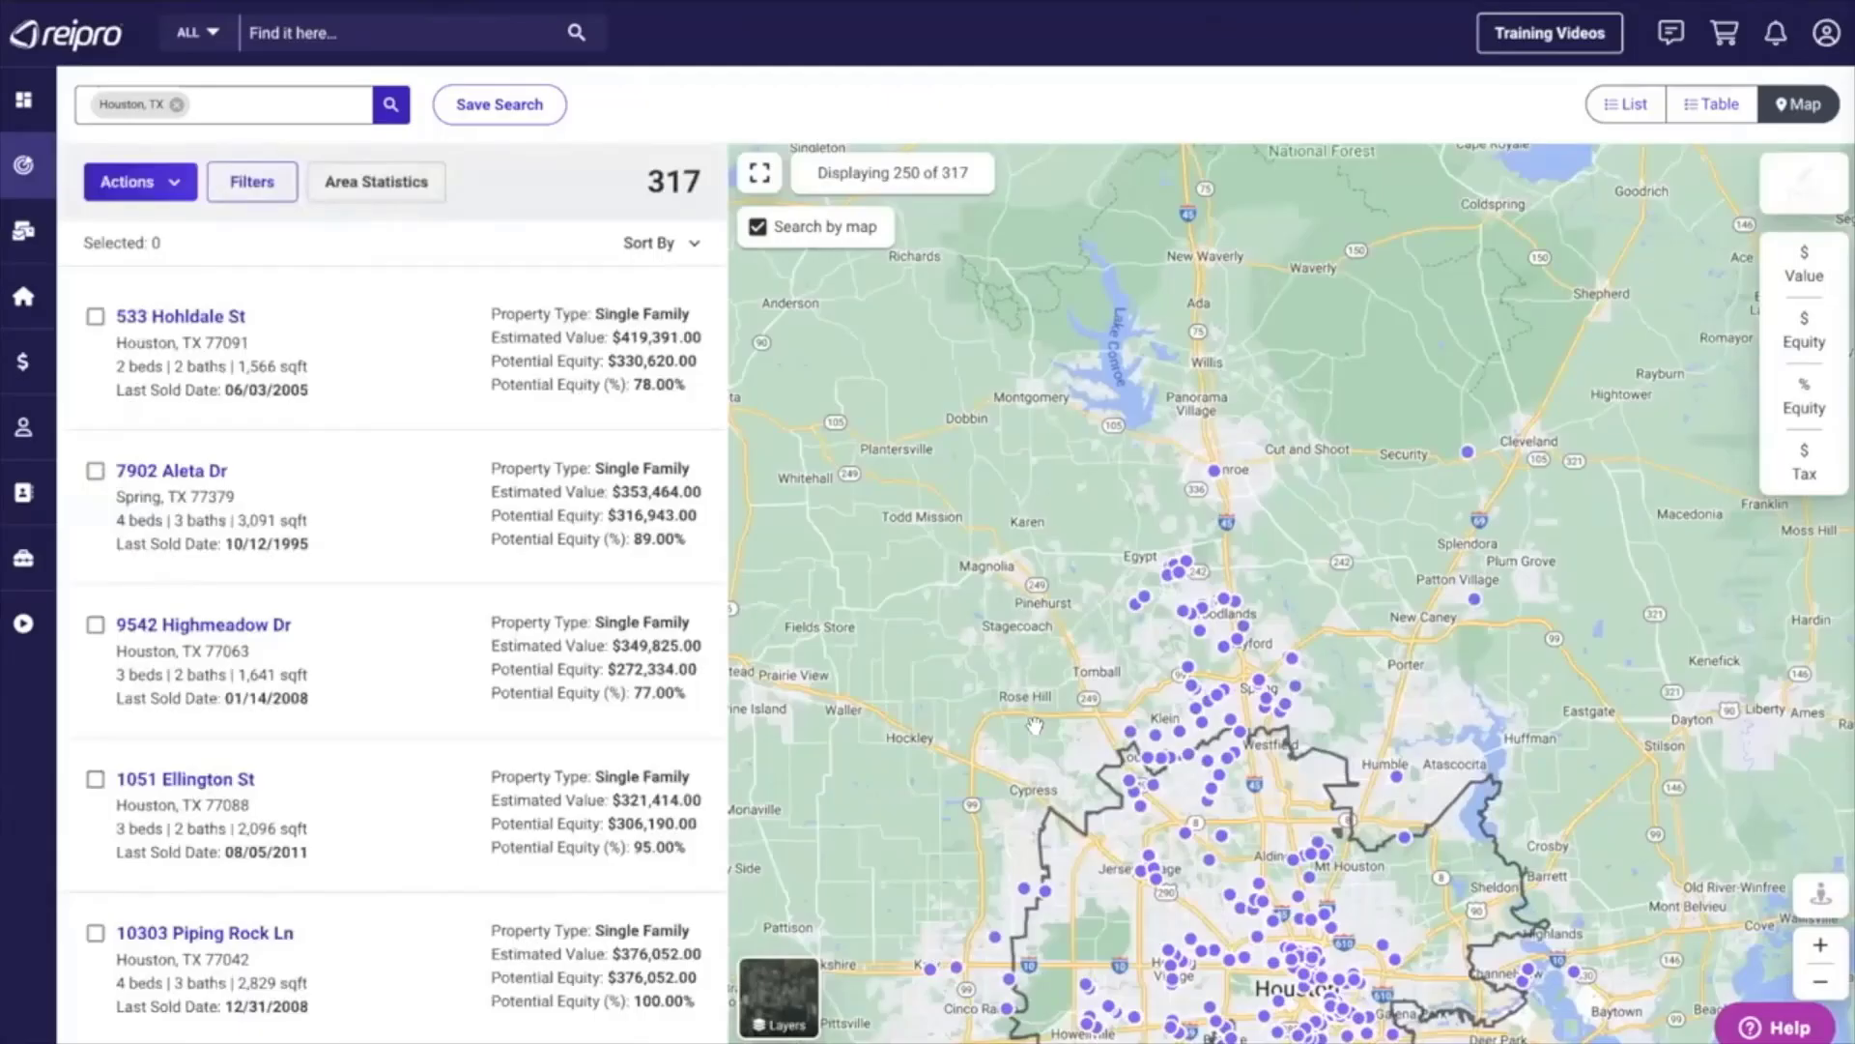
pyautogui.click(1821, 947)
pyautogui.click(1821, 947)
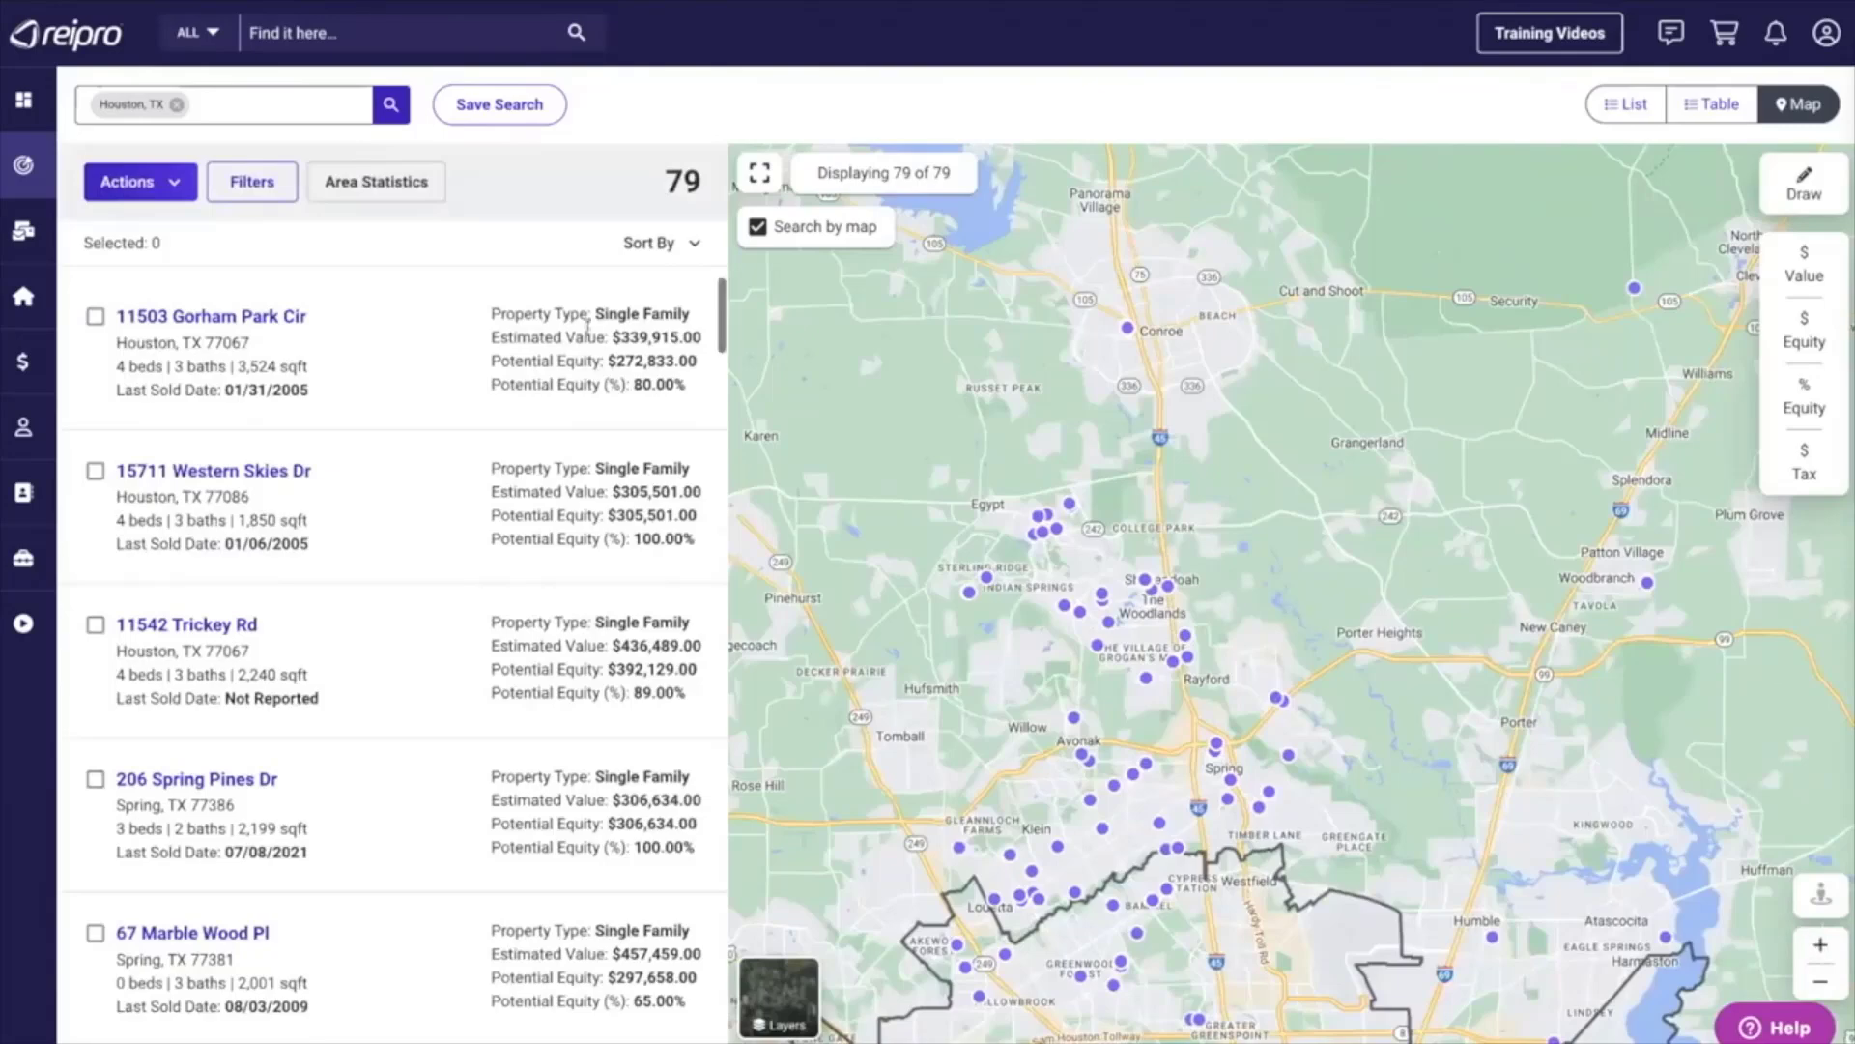
# Add College Station, TX as a second location in the lead search.
pyautogui.click(232, 105)
pyautogui.write('colle')
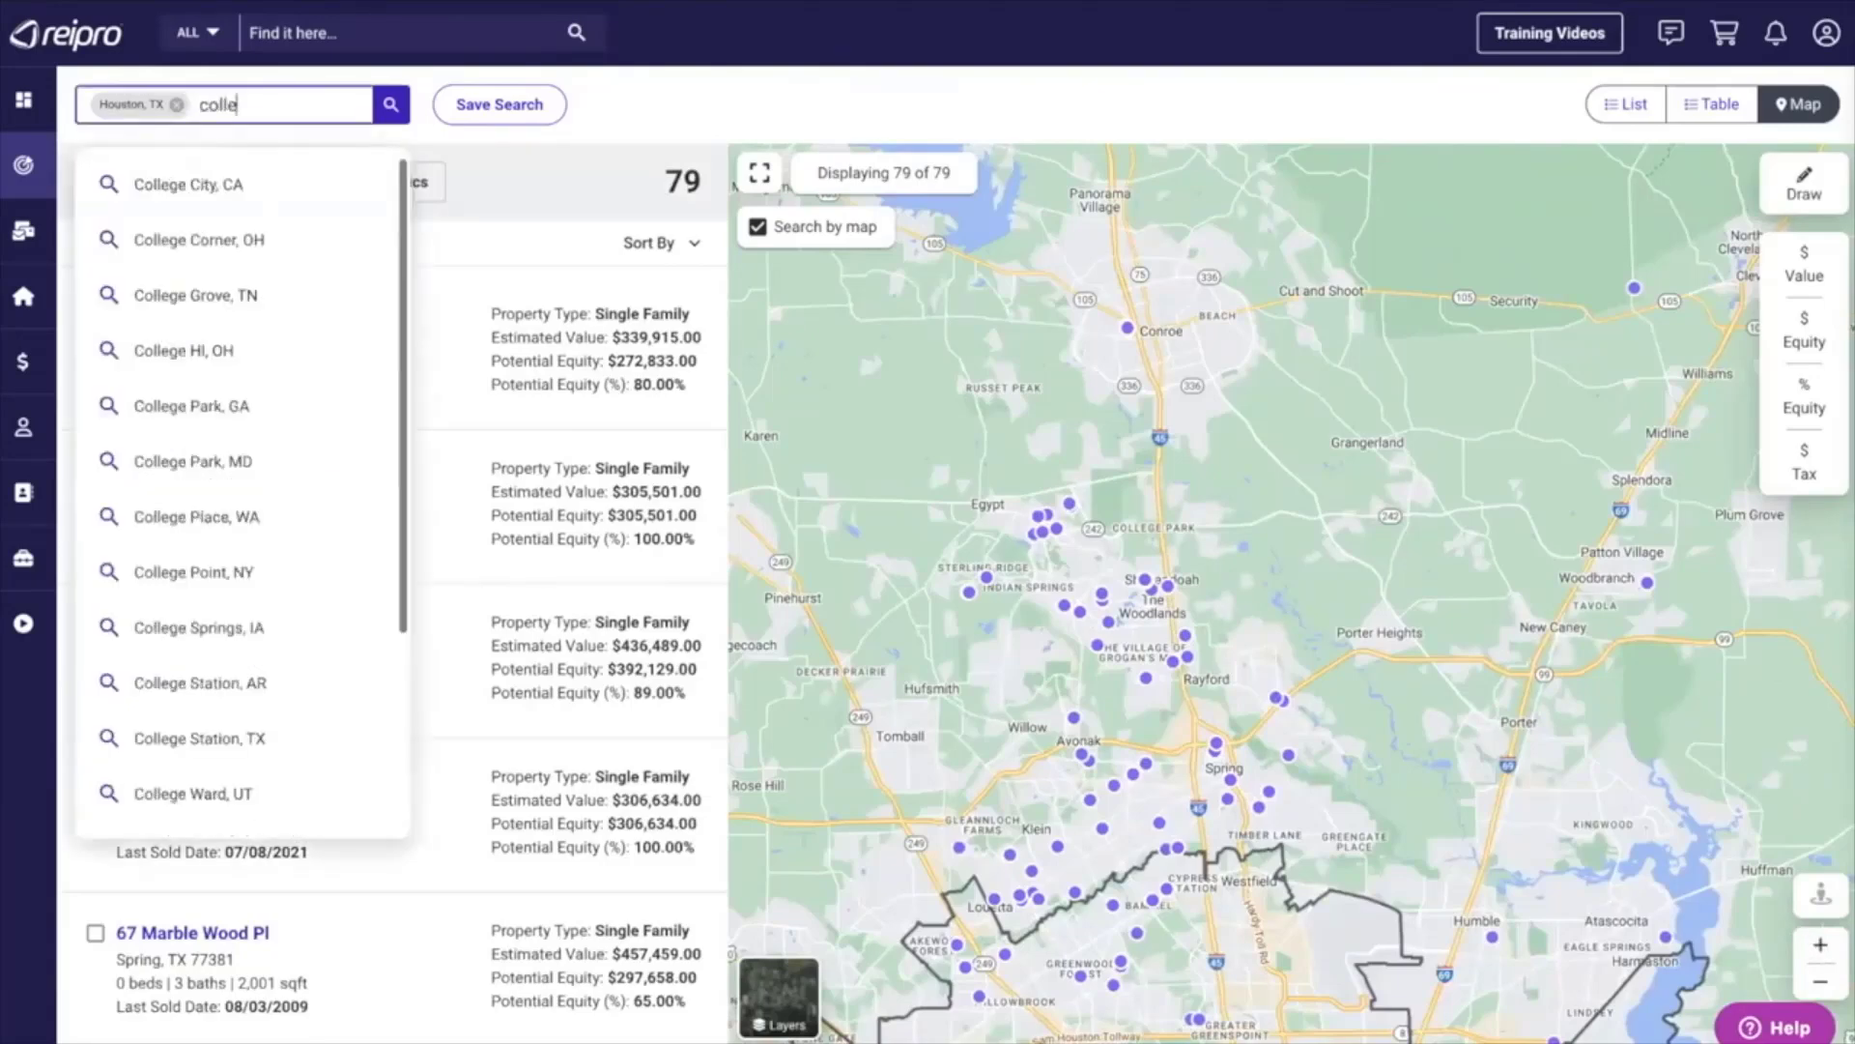
pyautogui.write('ge stat')
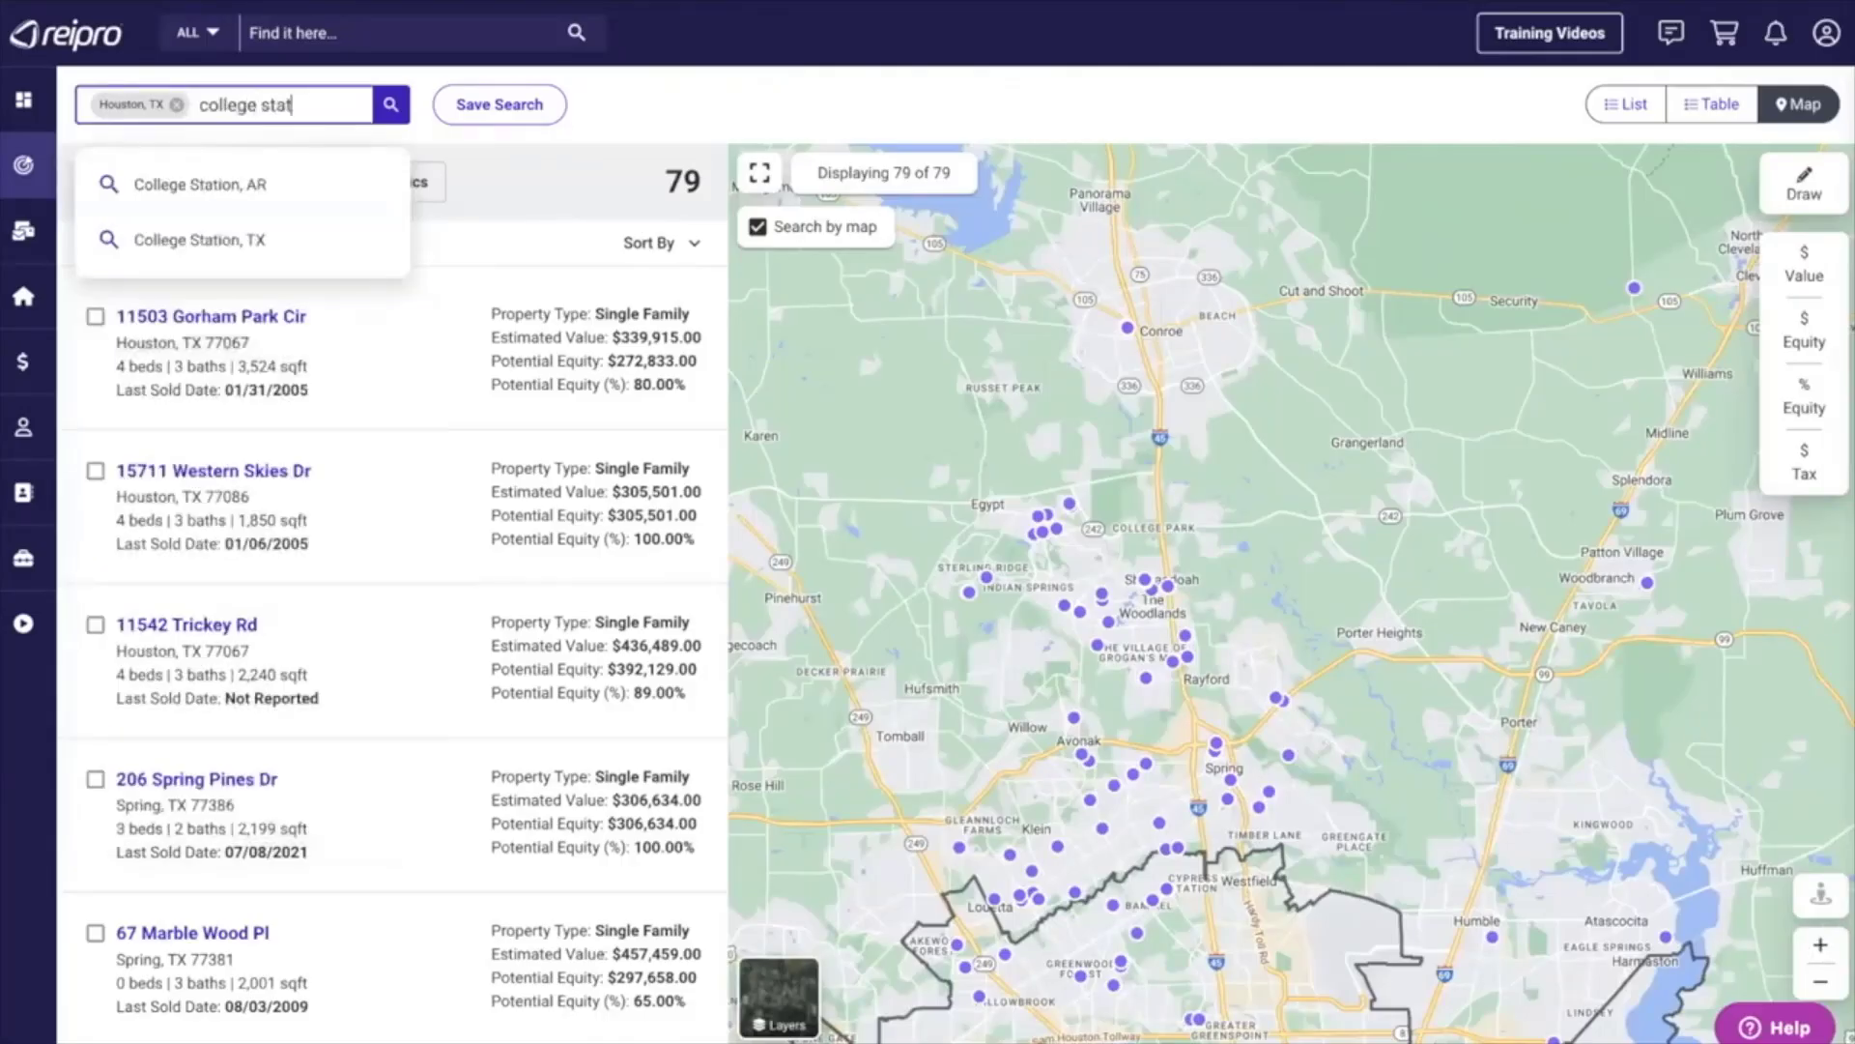
pyautogui.write('ion')
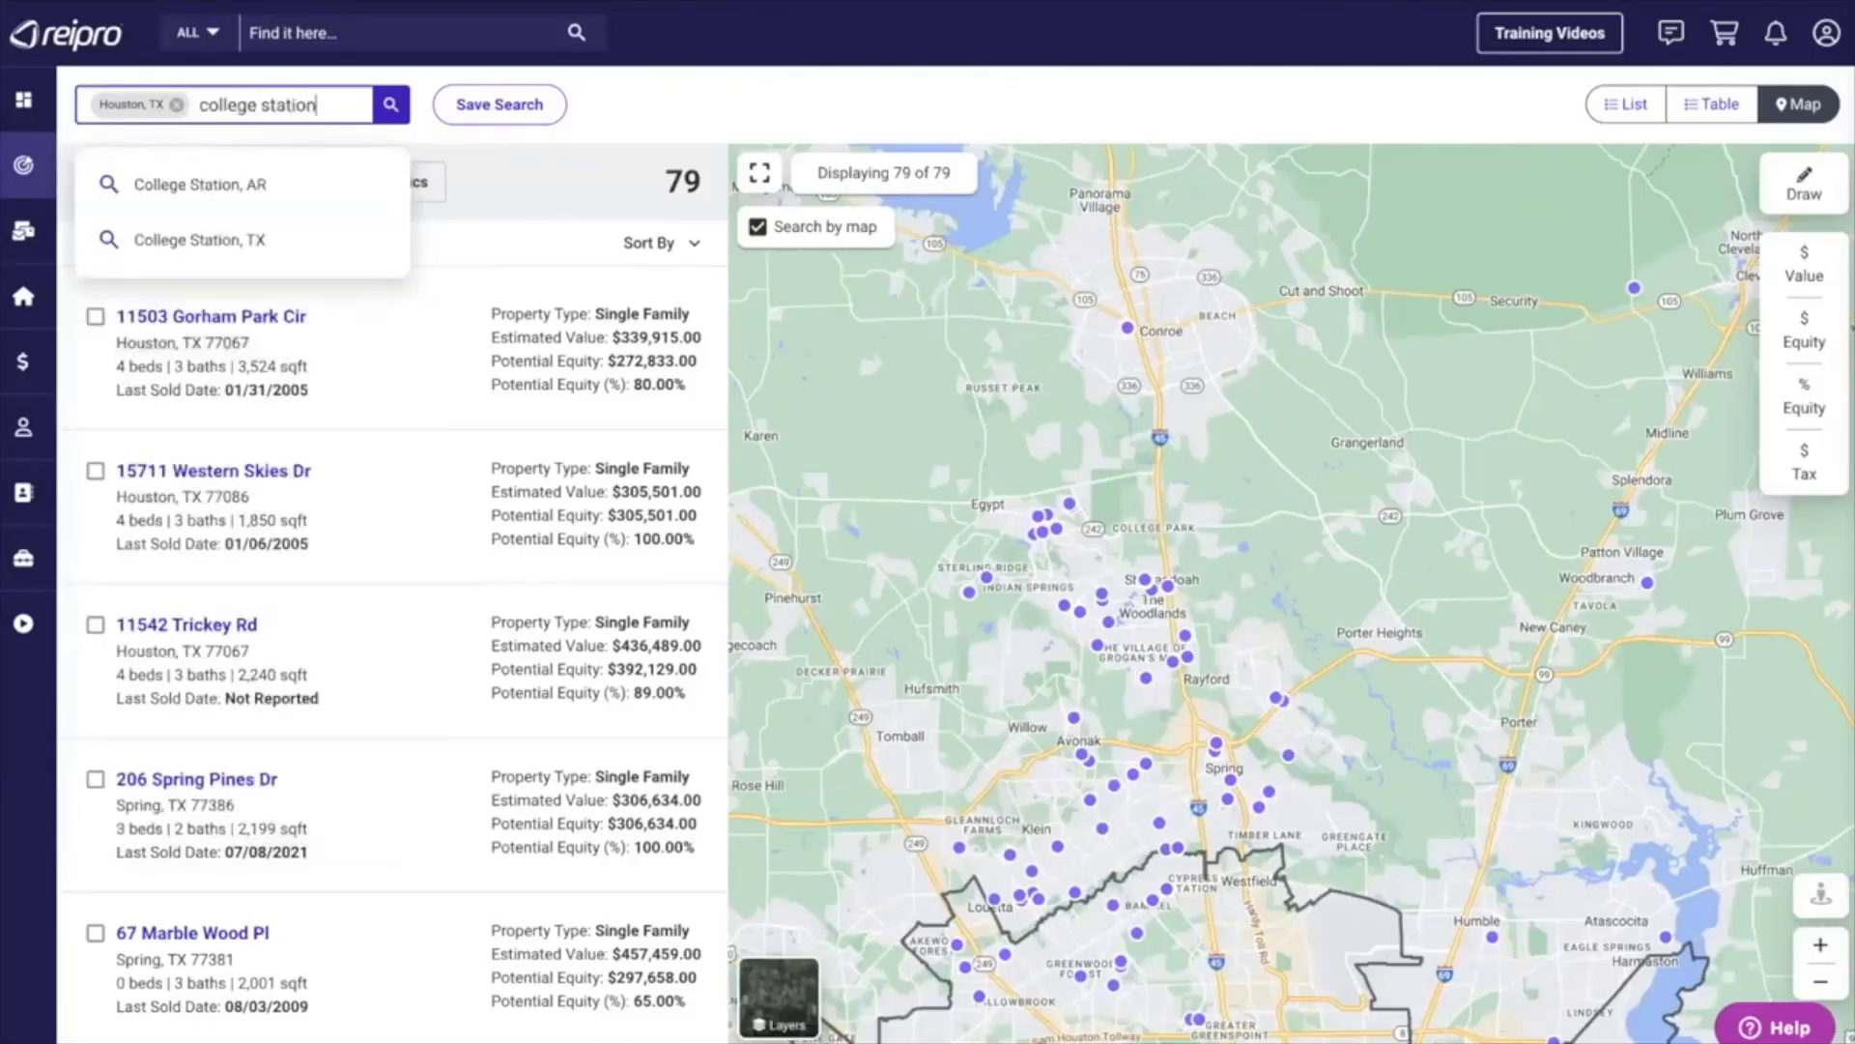
pyautogui.click(225, 241)
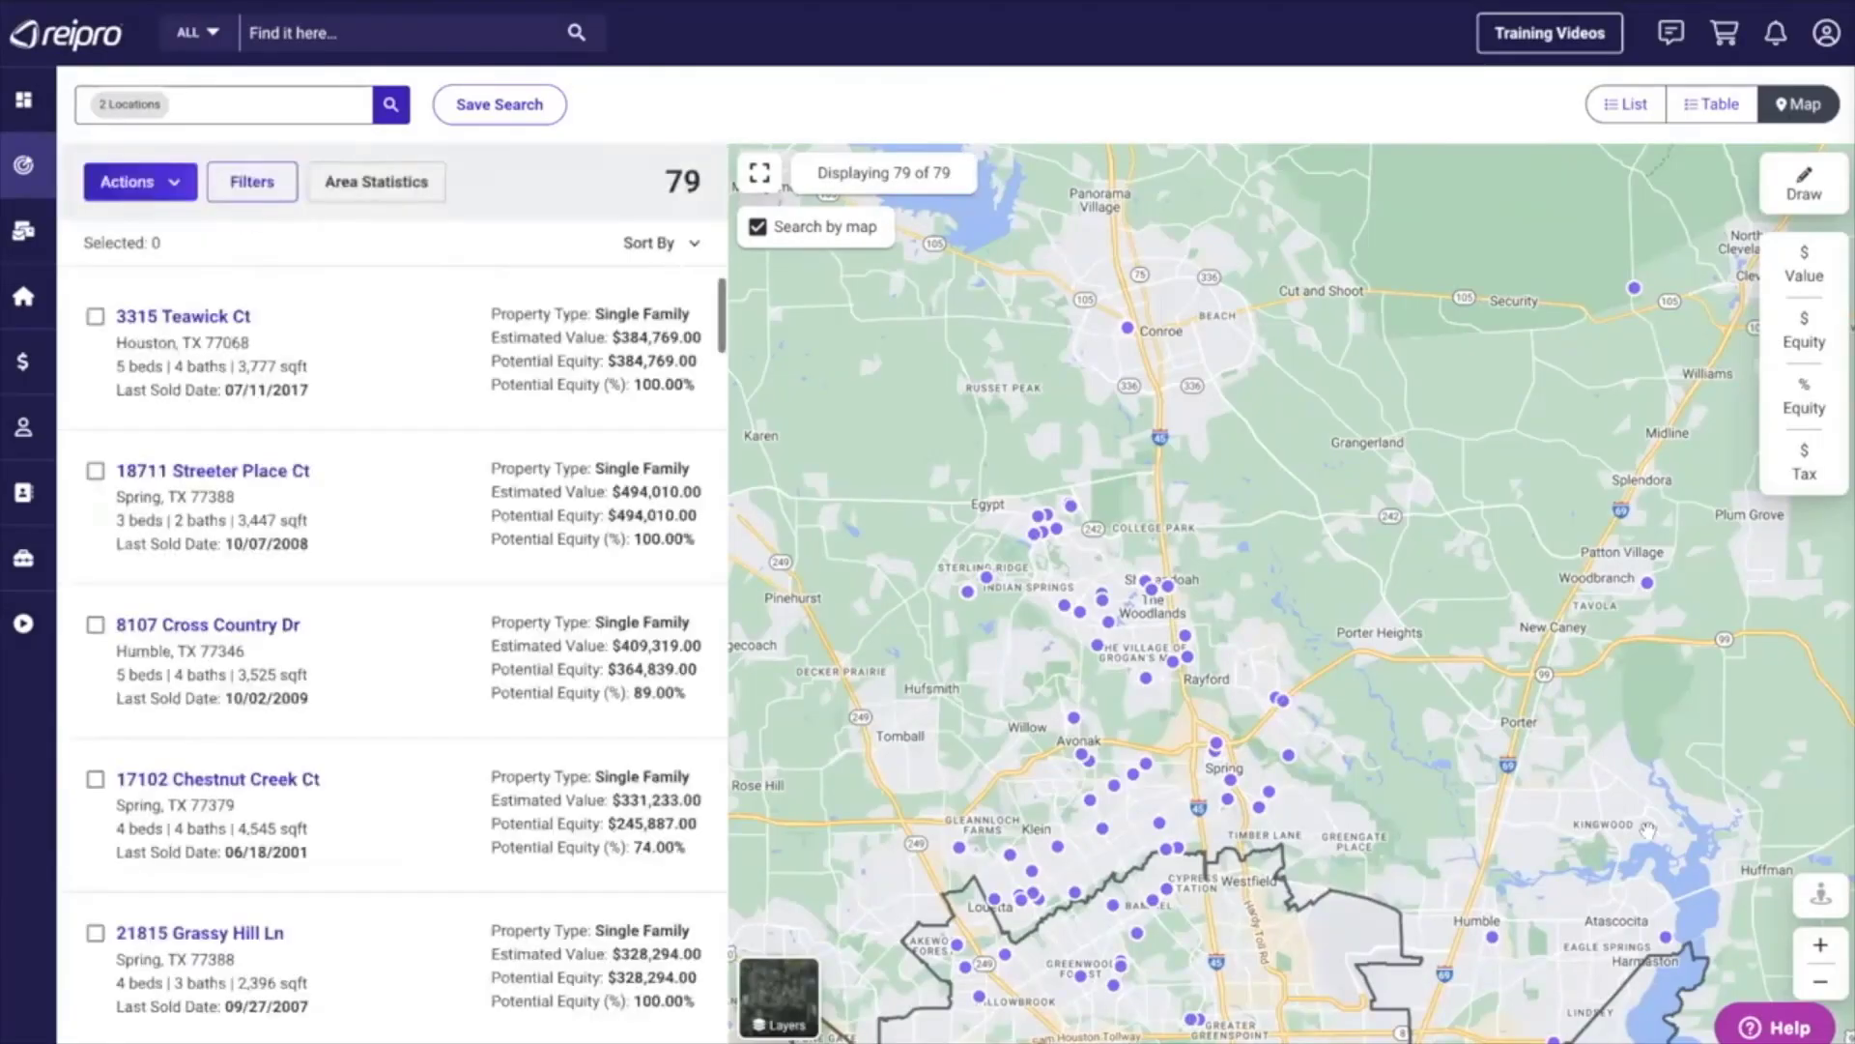
pyautogui.click(1820, 984)
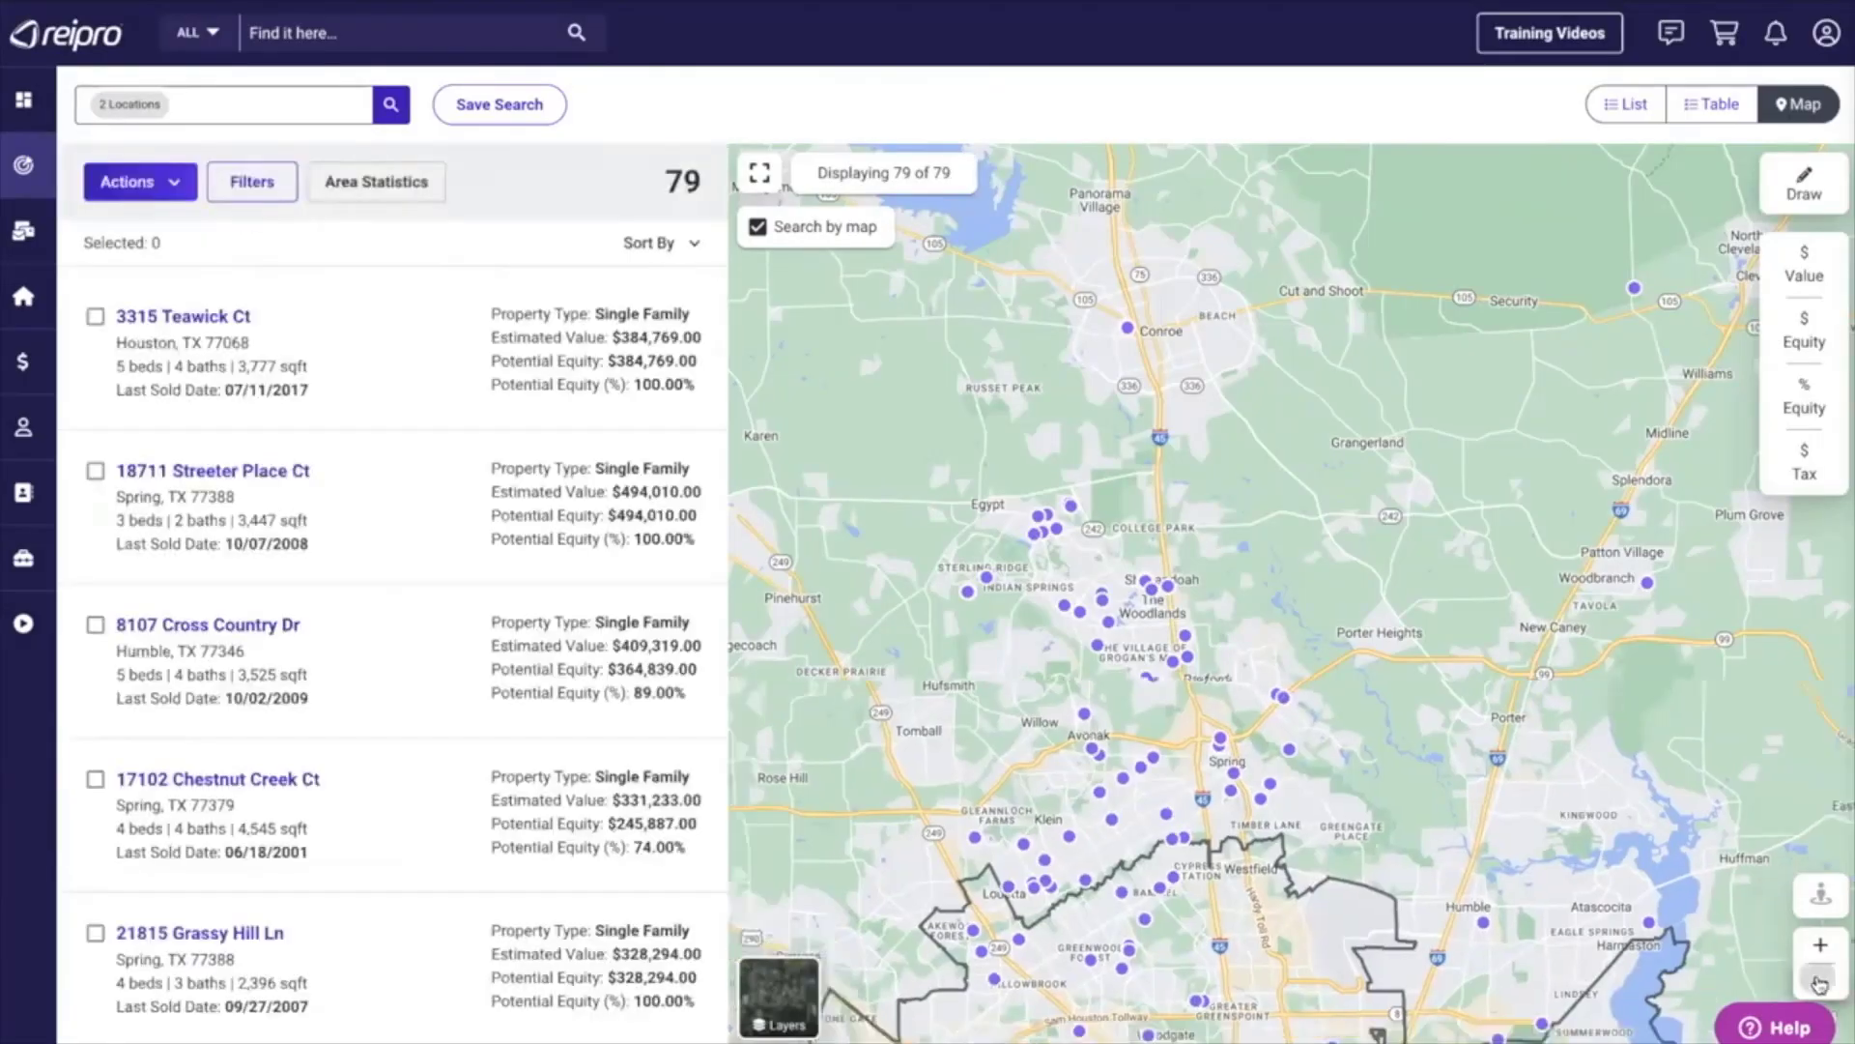
pyautogui.click(1820, 983)
pyautogui.click(1820, 984)
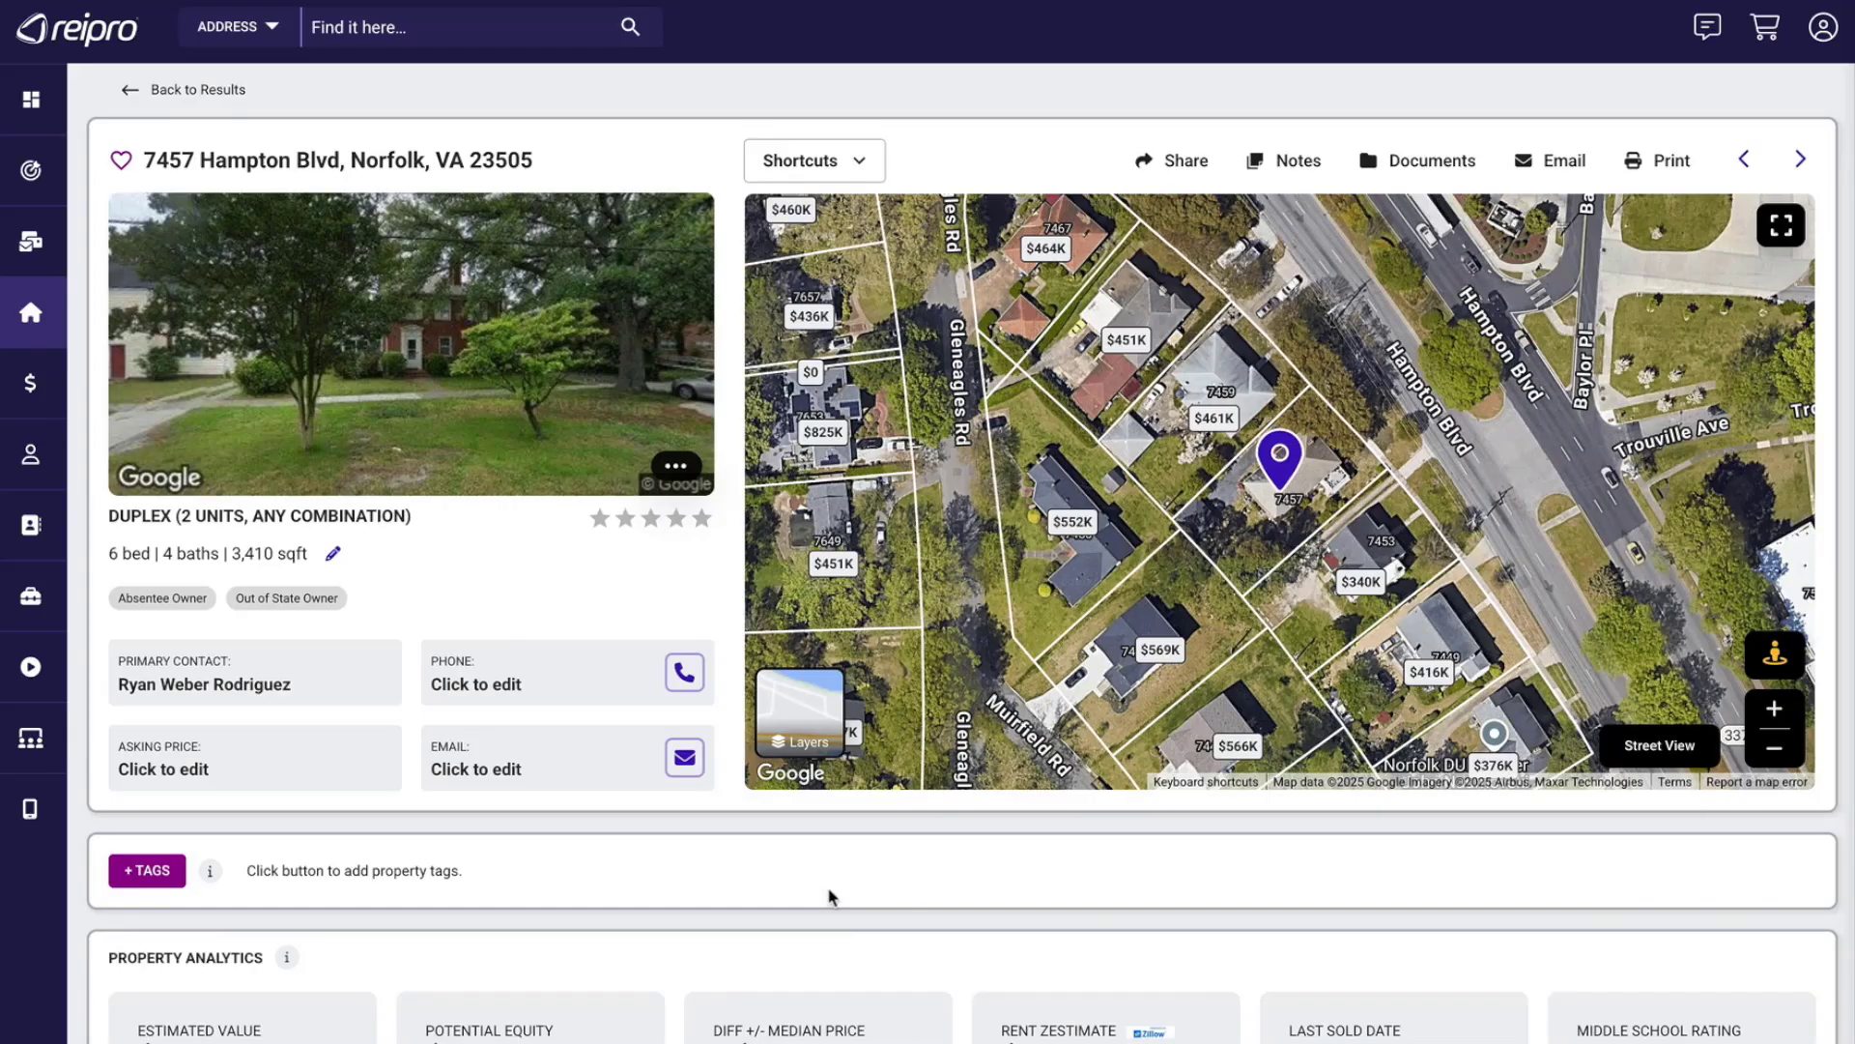
# In the comparable sales filter of the Norfolk duplex, restrict the property types to Single Family only.
pyautogui.scroll(-10, 828, 896)
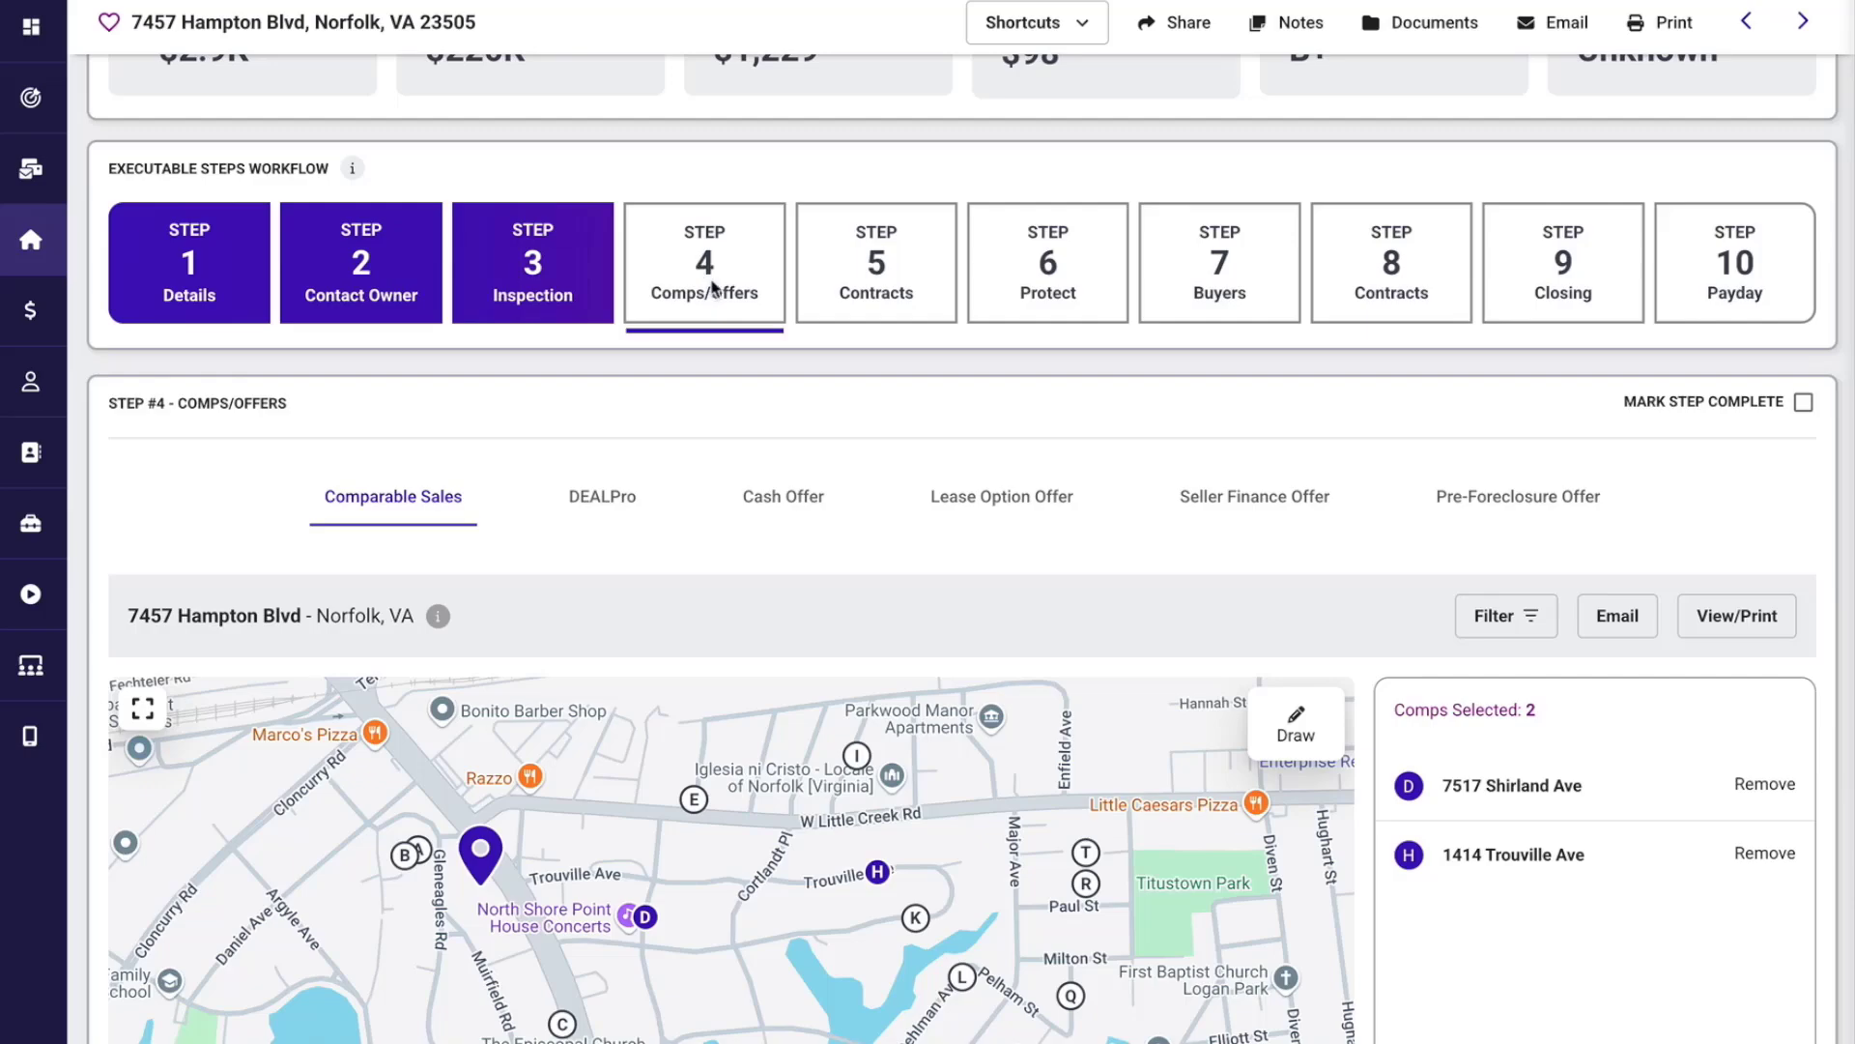
pyautogui.scroll(-3, 688, 406)
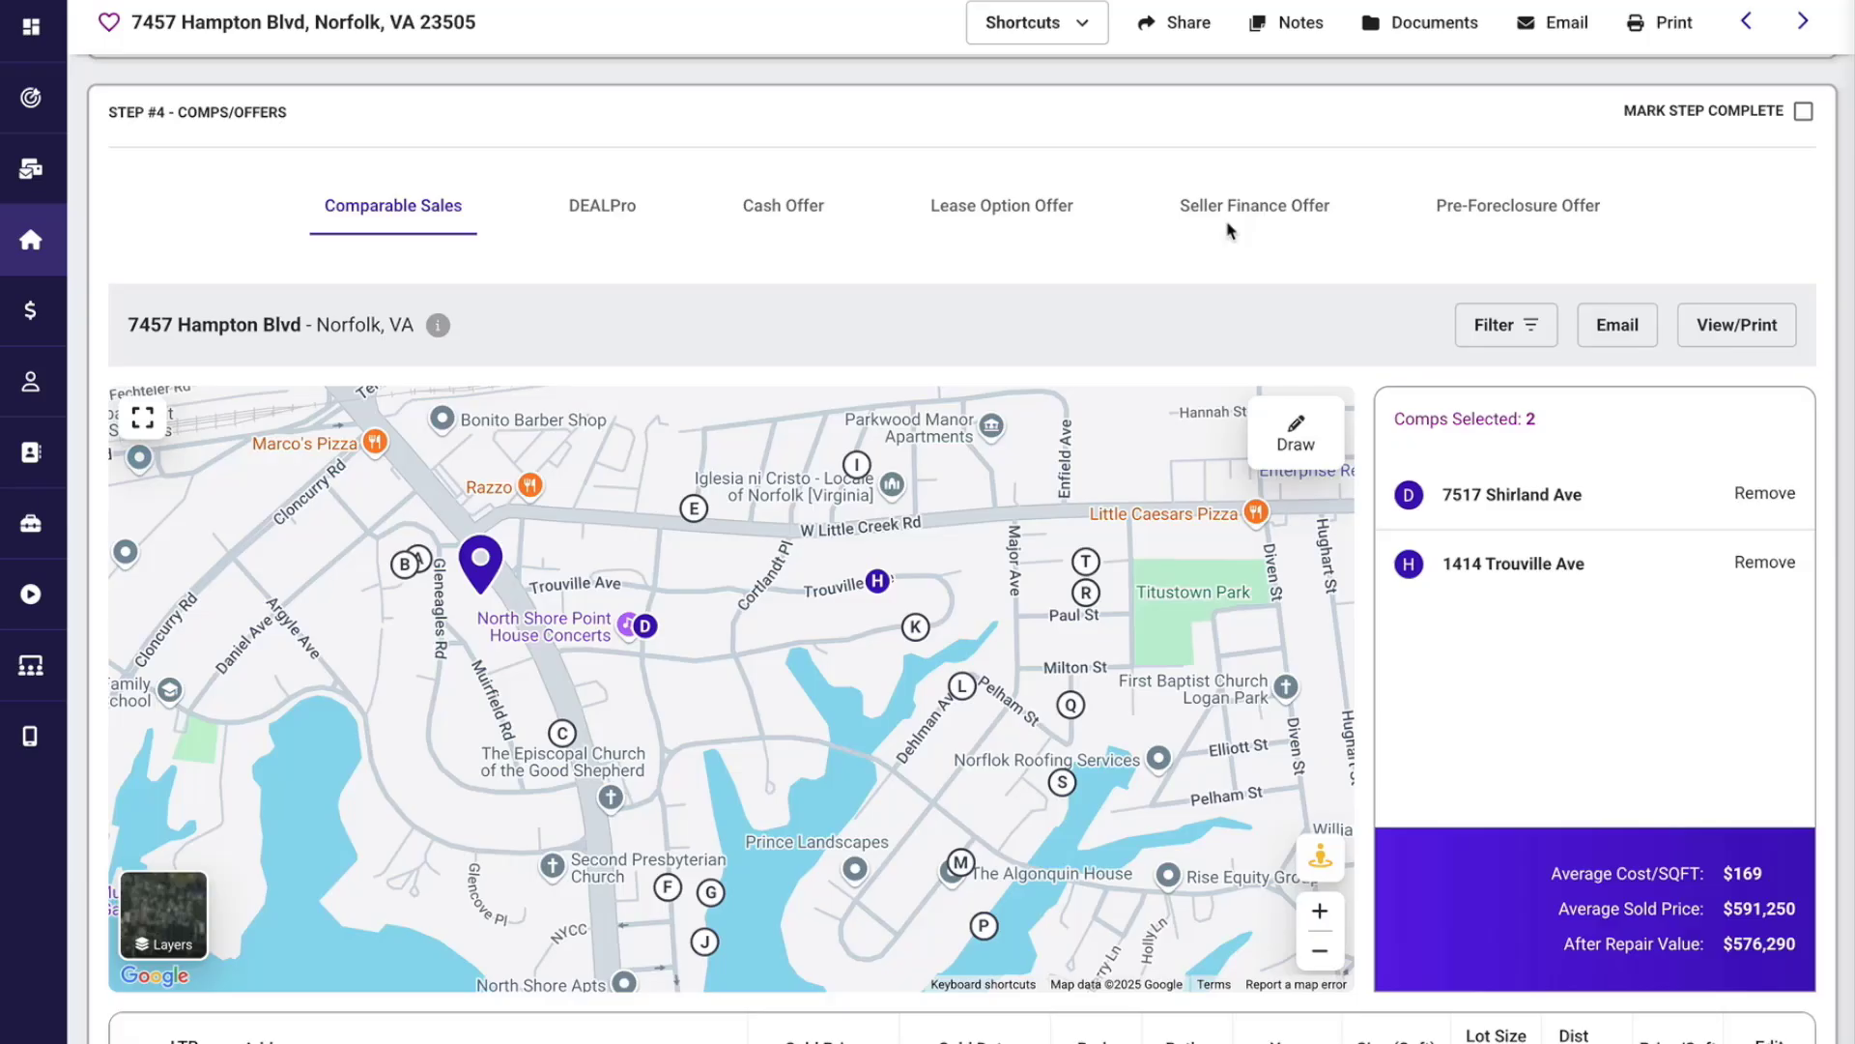
pyautogui.click(1500, 327)
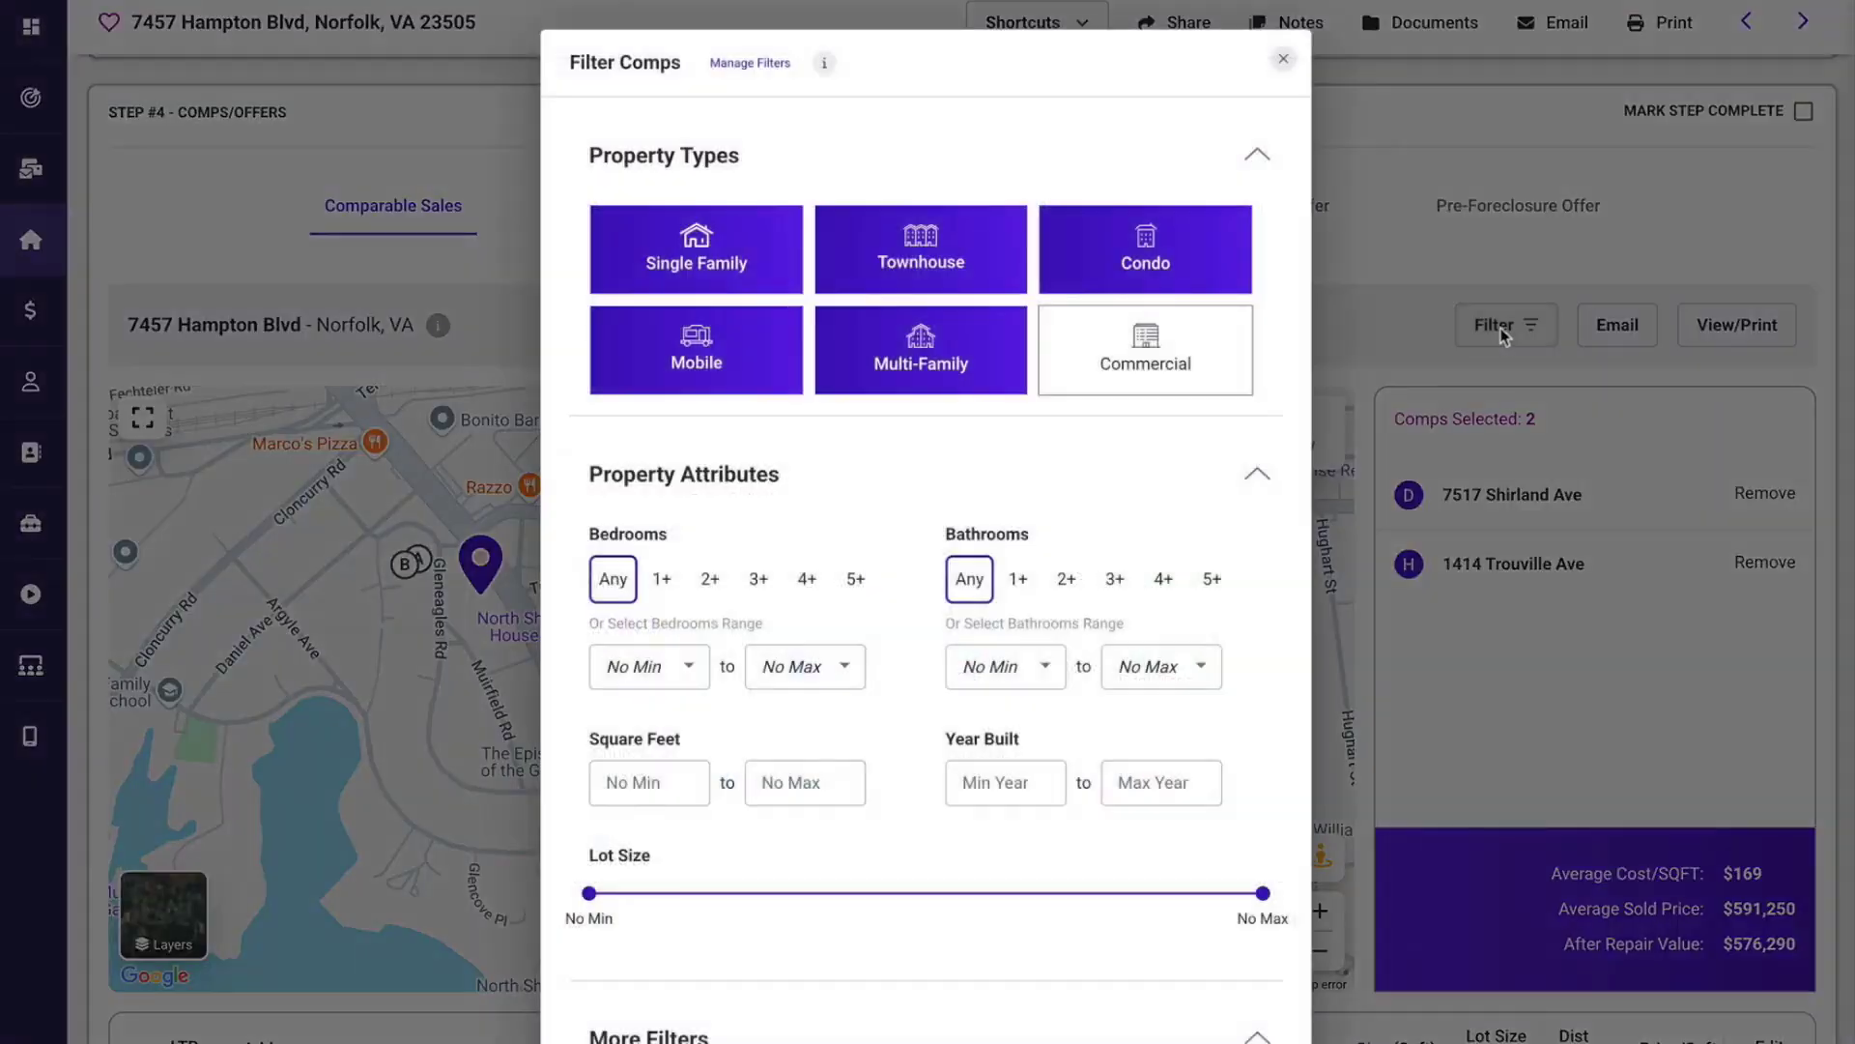
pyautogui.click(1140, 263)
pyautogui.click(921, 257)
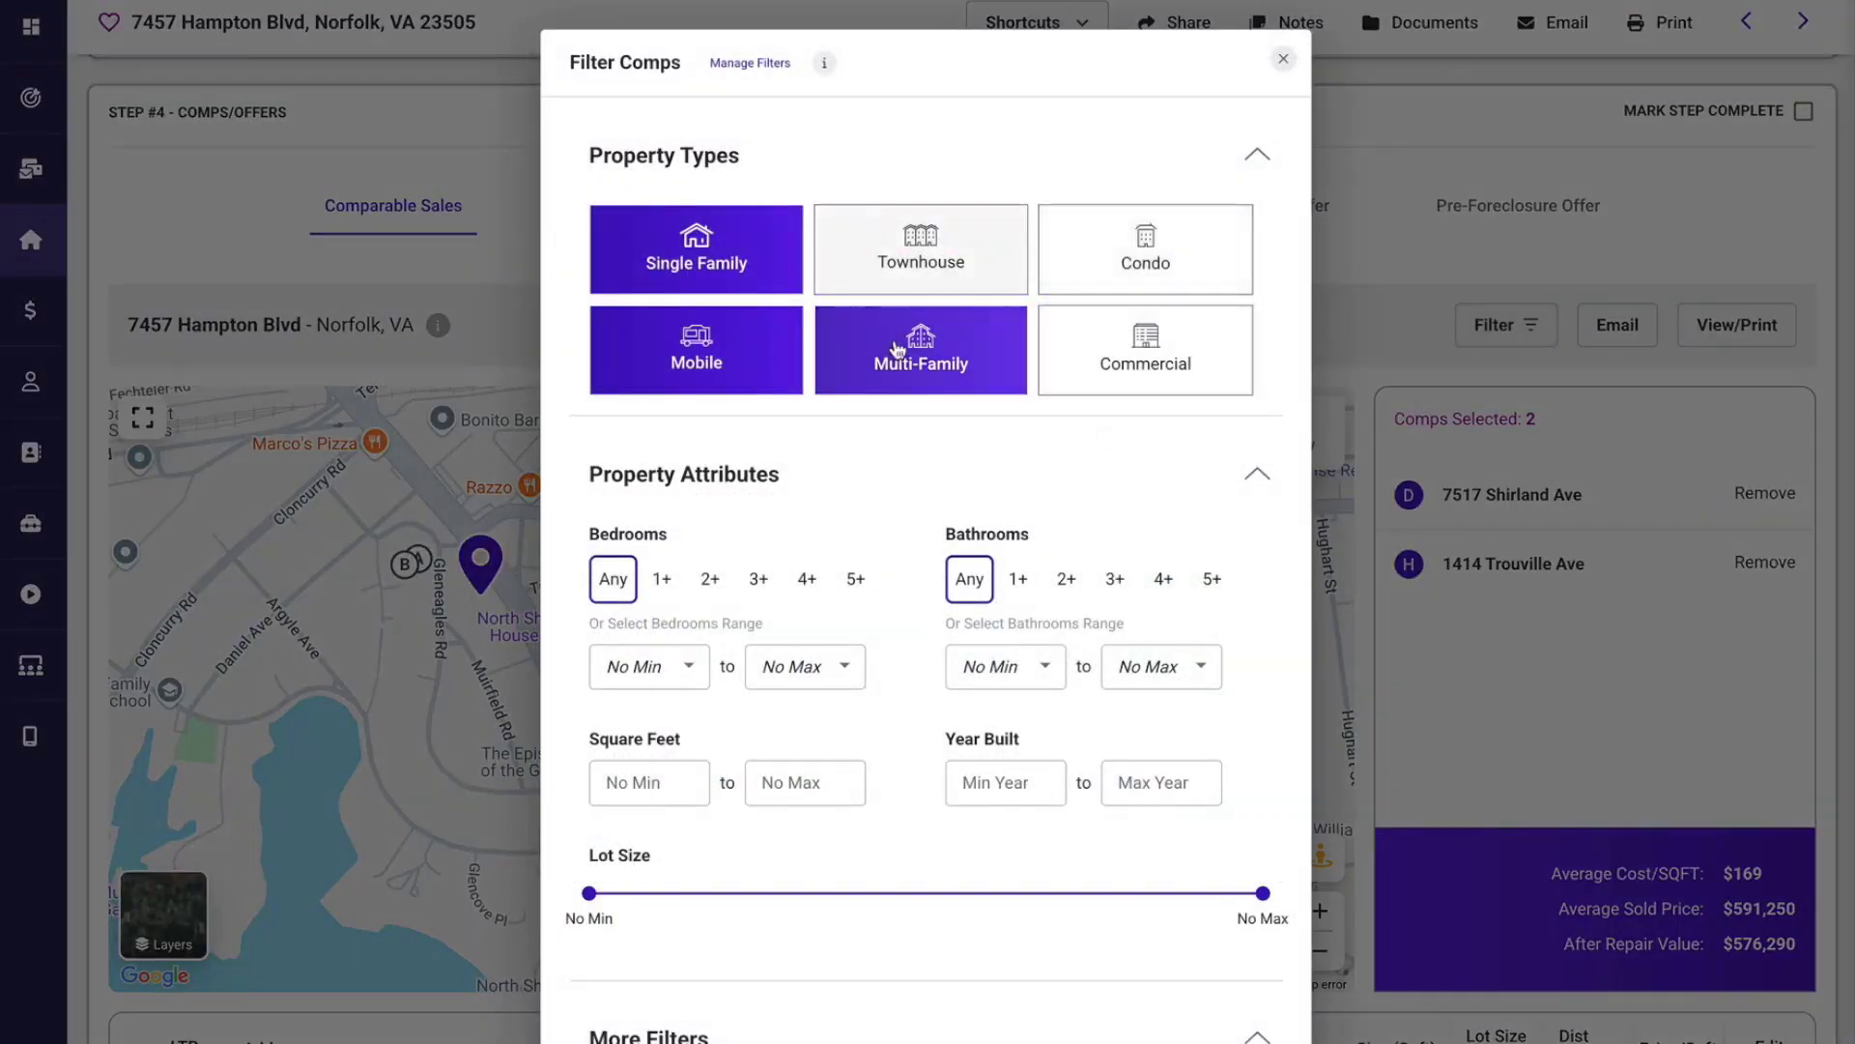
pyautogui.click(898, 350)
pyautogui.click(734, 363)
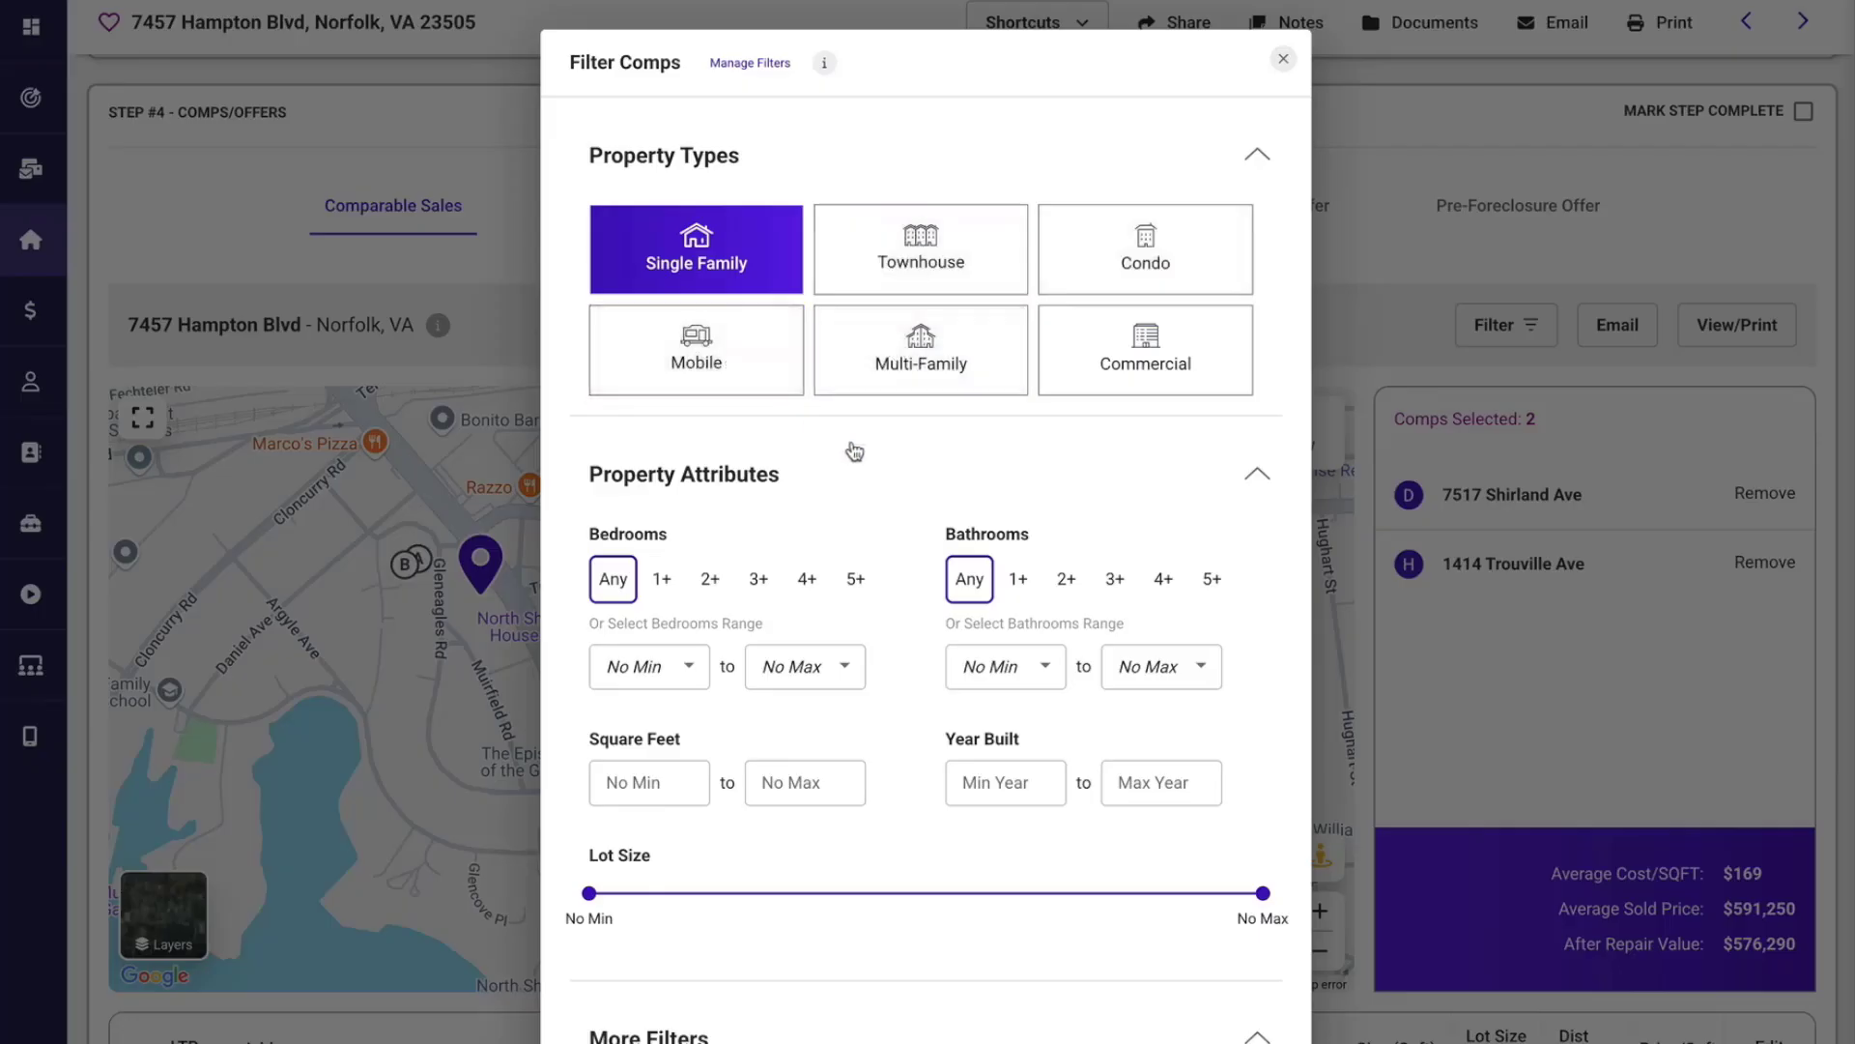
# Try the MLS and County Records sources for the comps, return to Display All, and apply the filters.
pyautogui.scroll(-3, 855, 451)
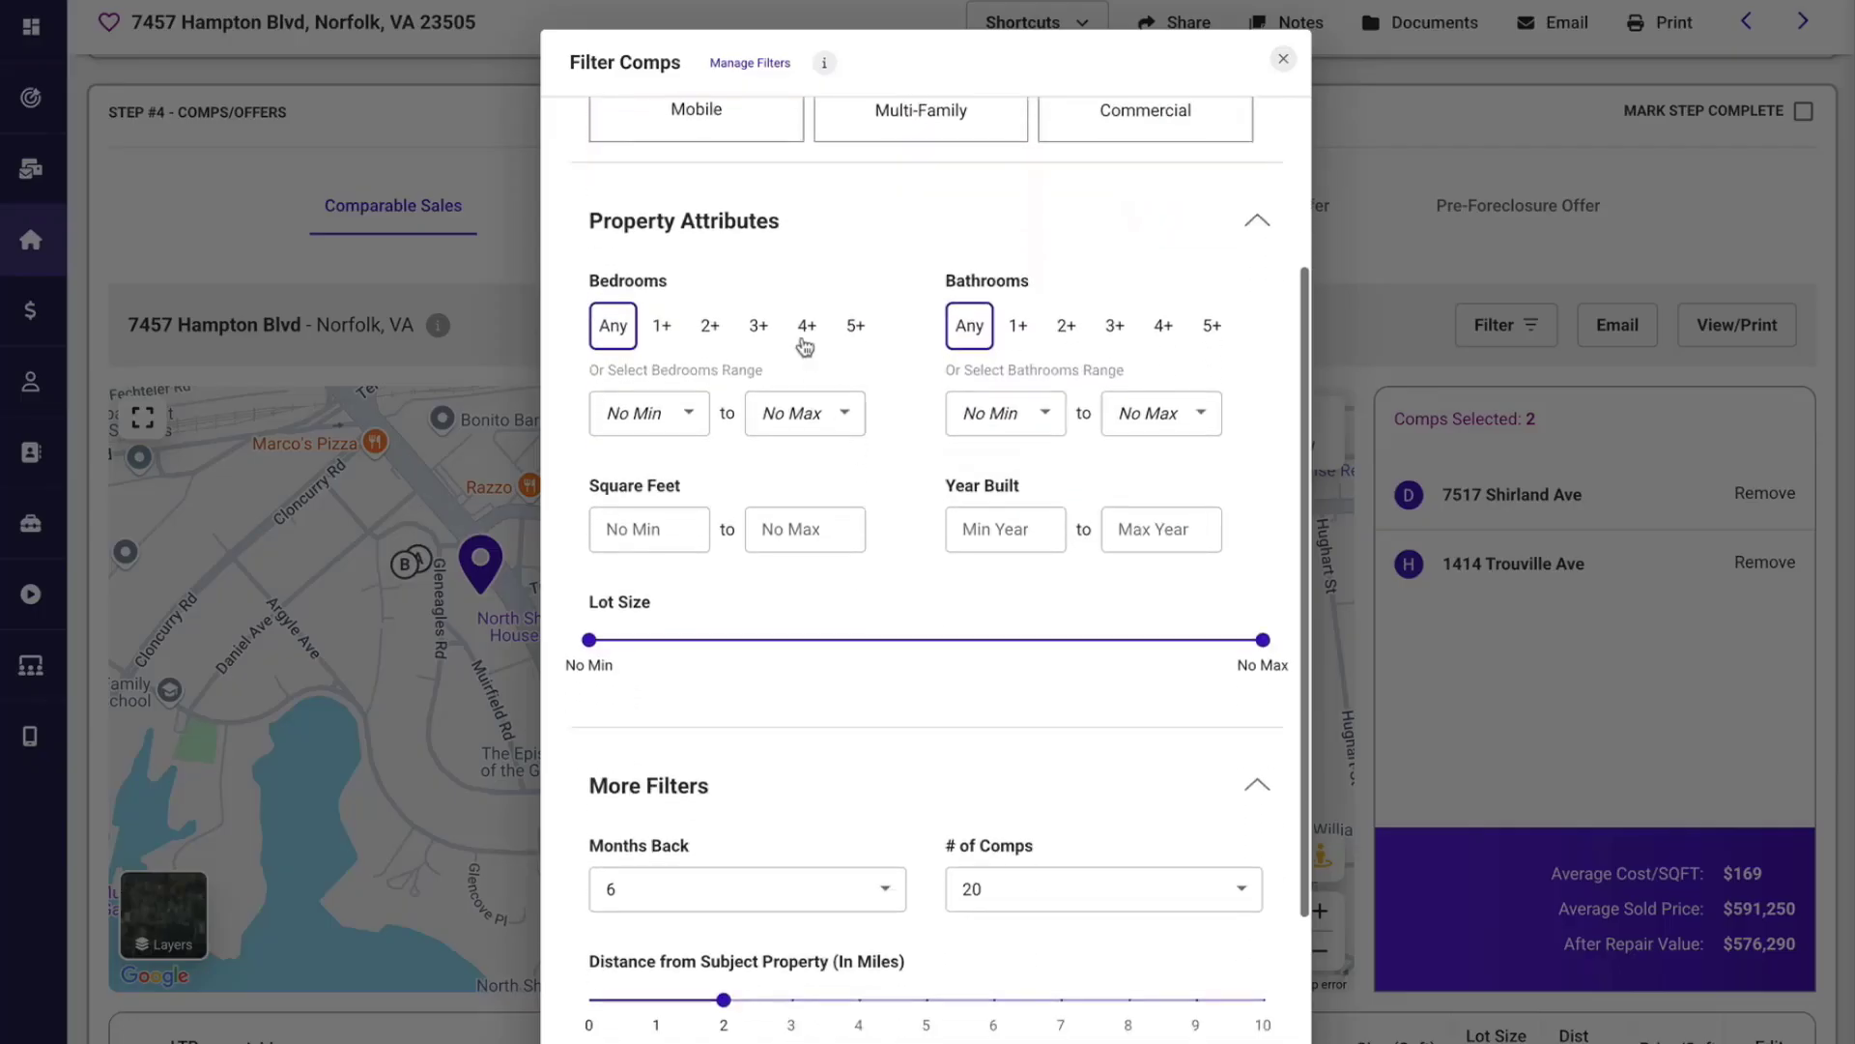
pyautogui.scroll(-3, 849, 604)
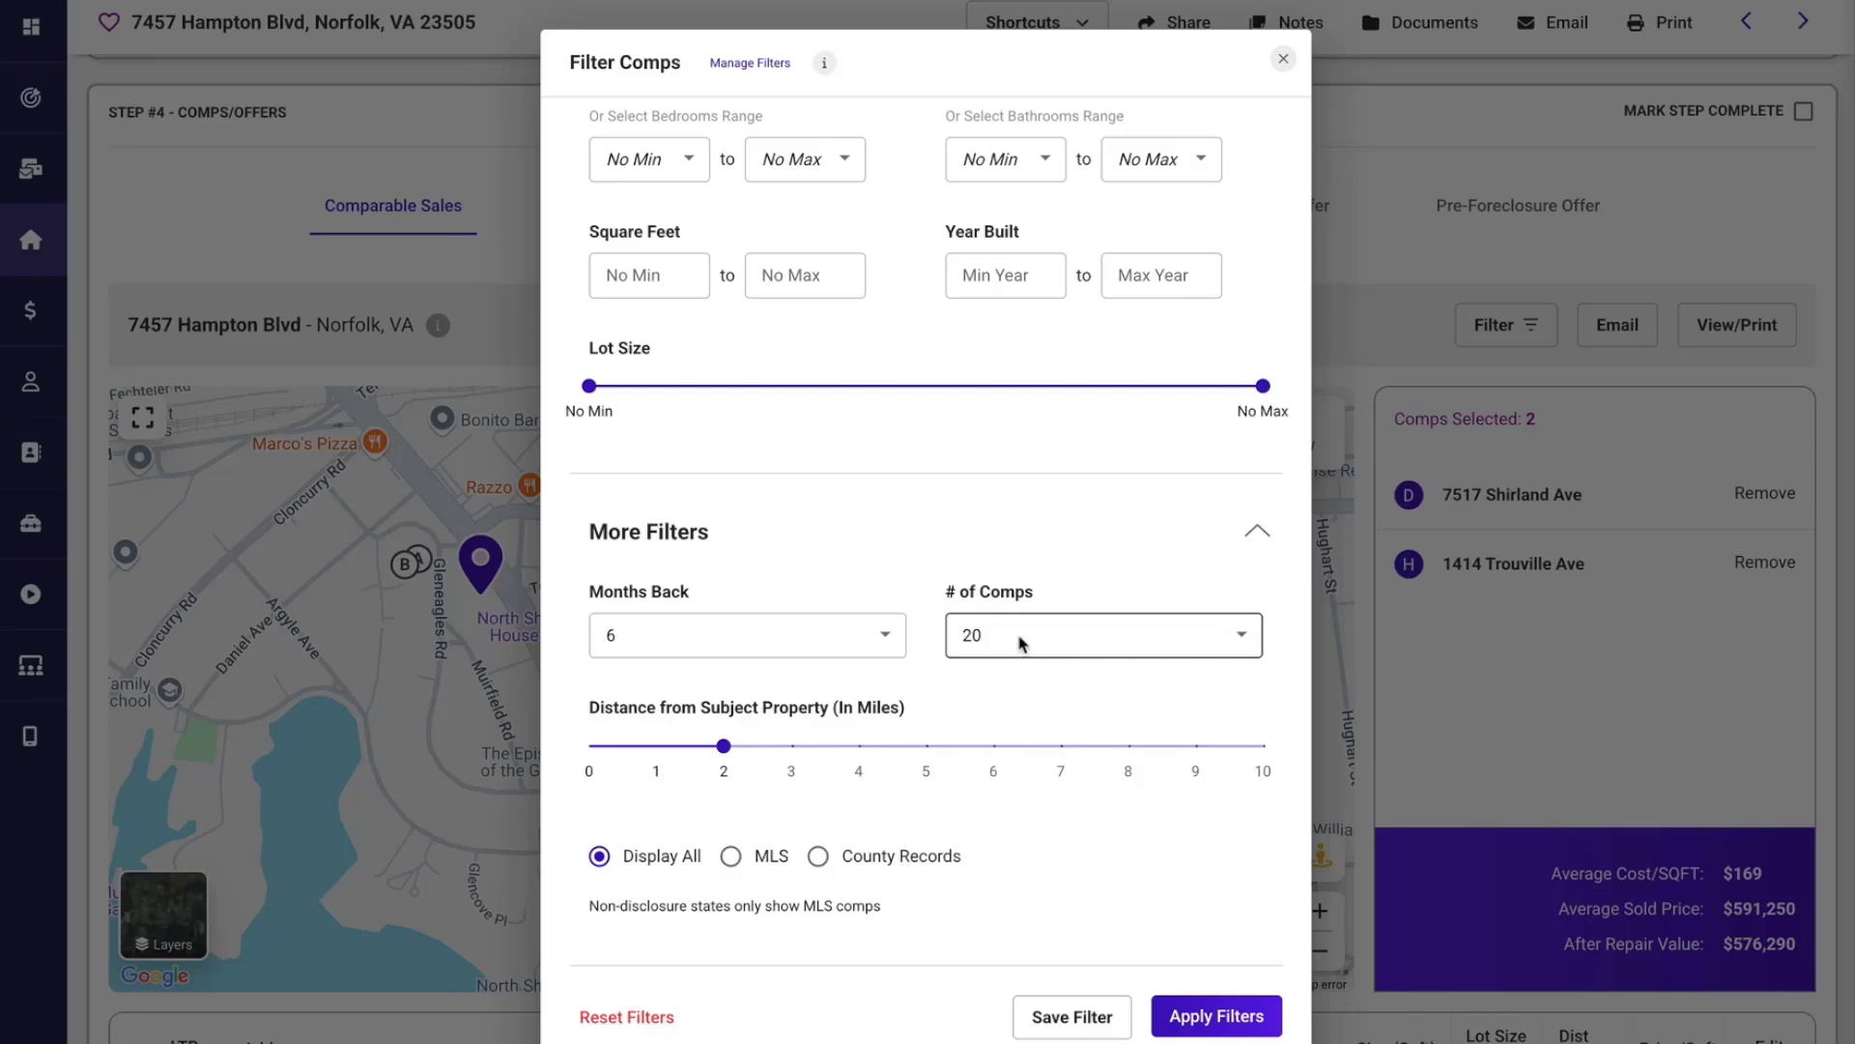
pyautogui.click(731, 856)
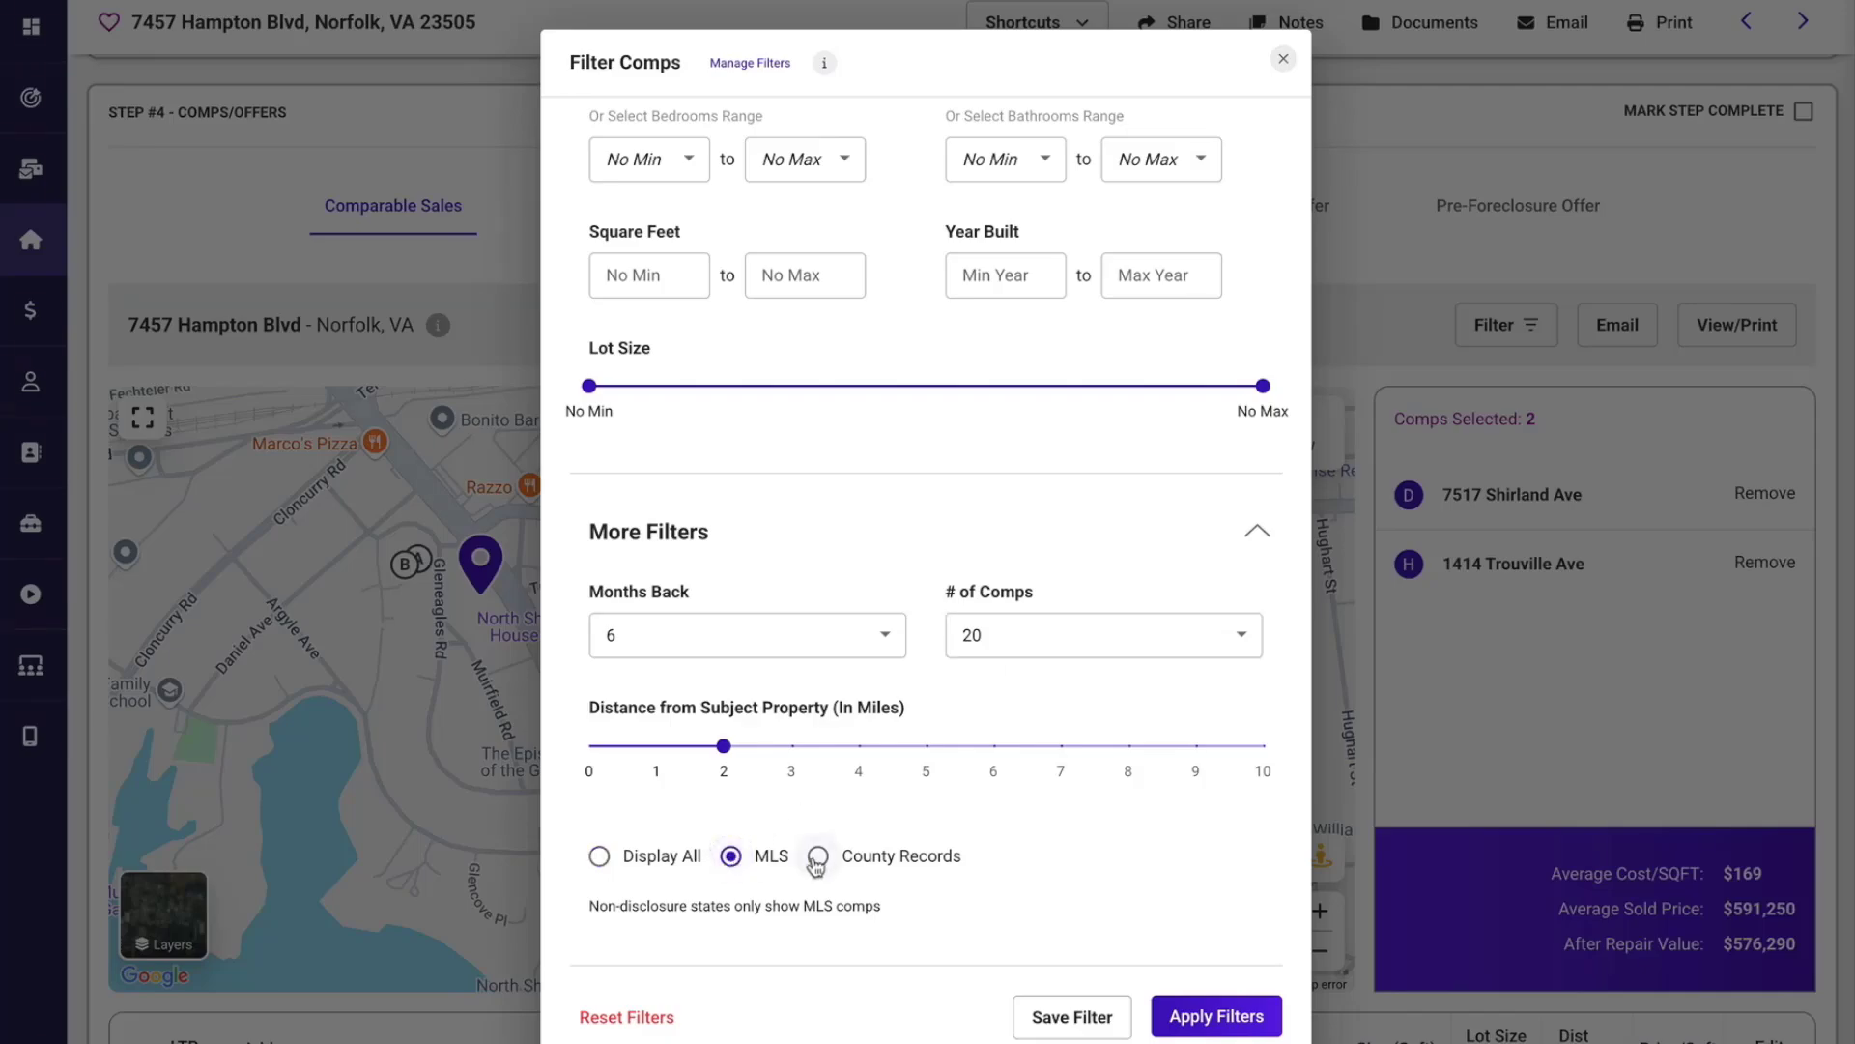
pyautogui.click(817, 859)
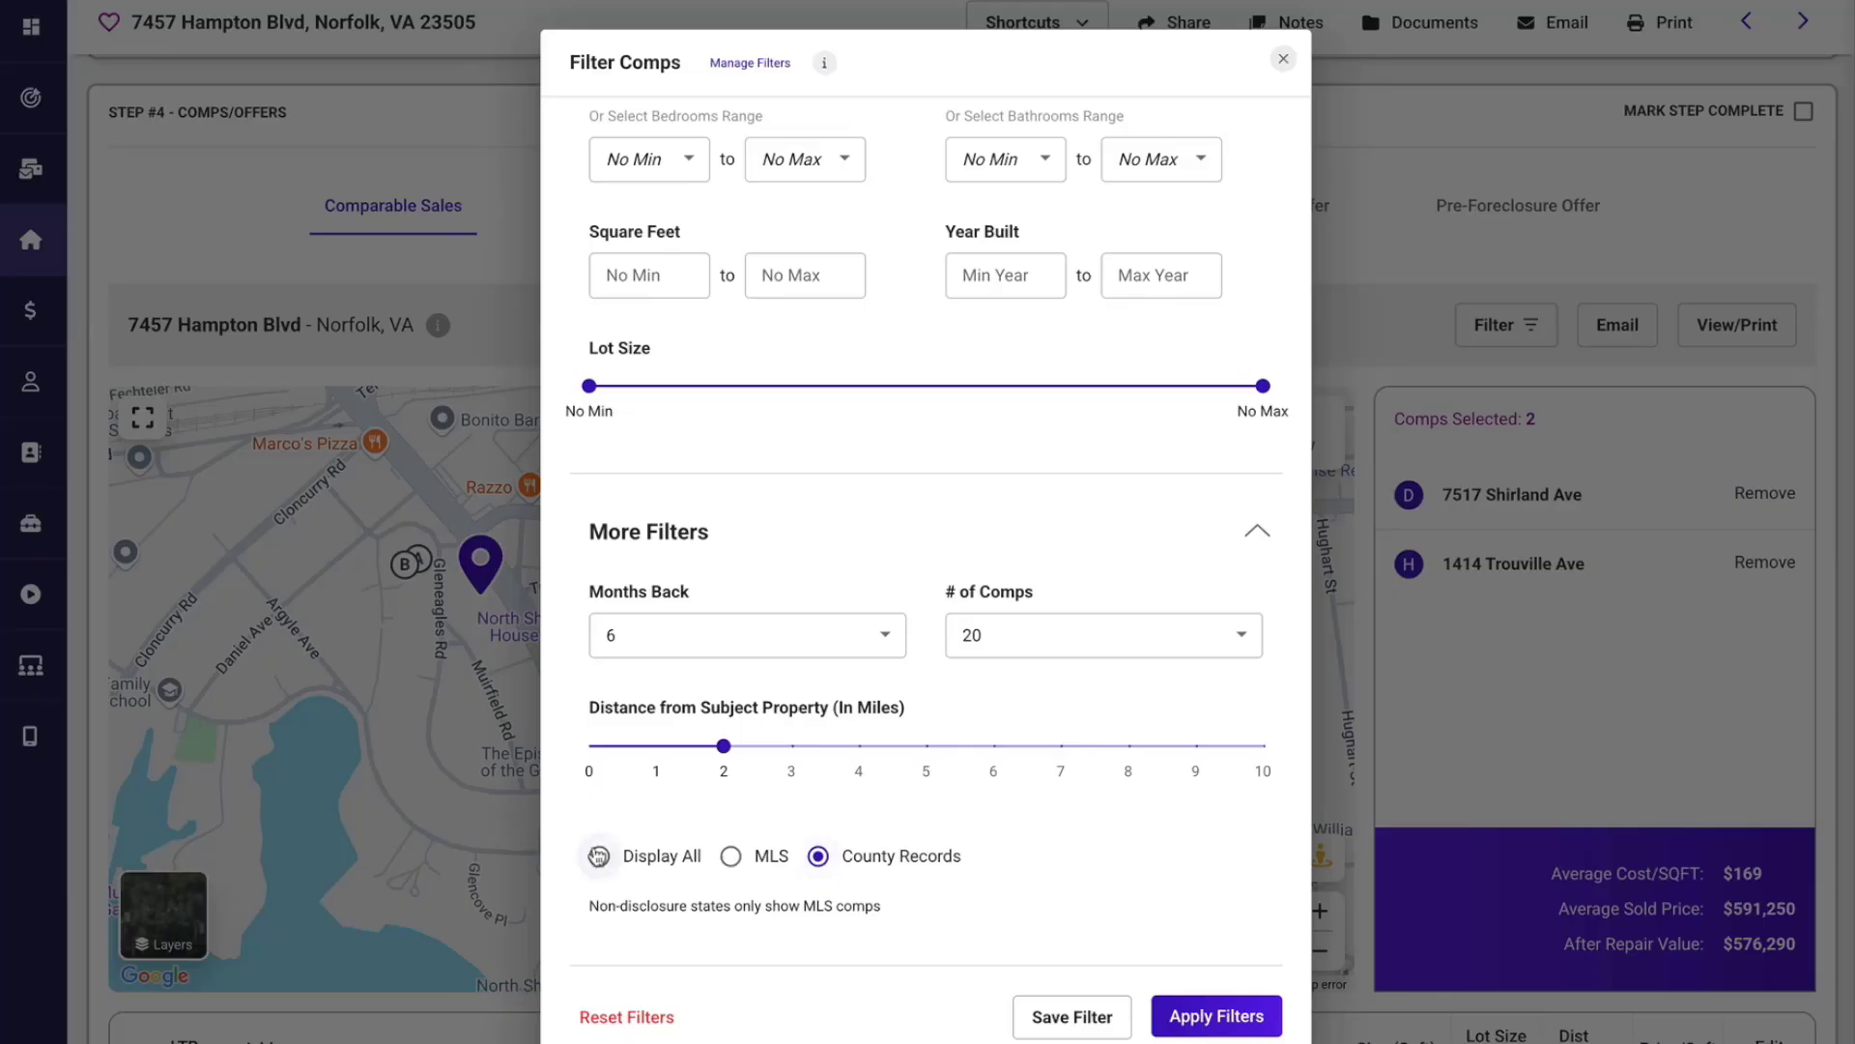
pyautogui.click(599, 856)
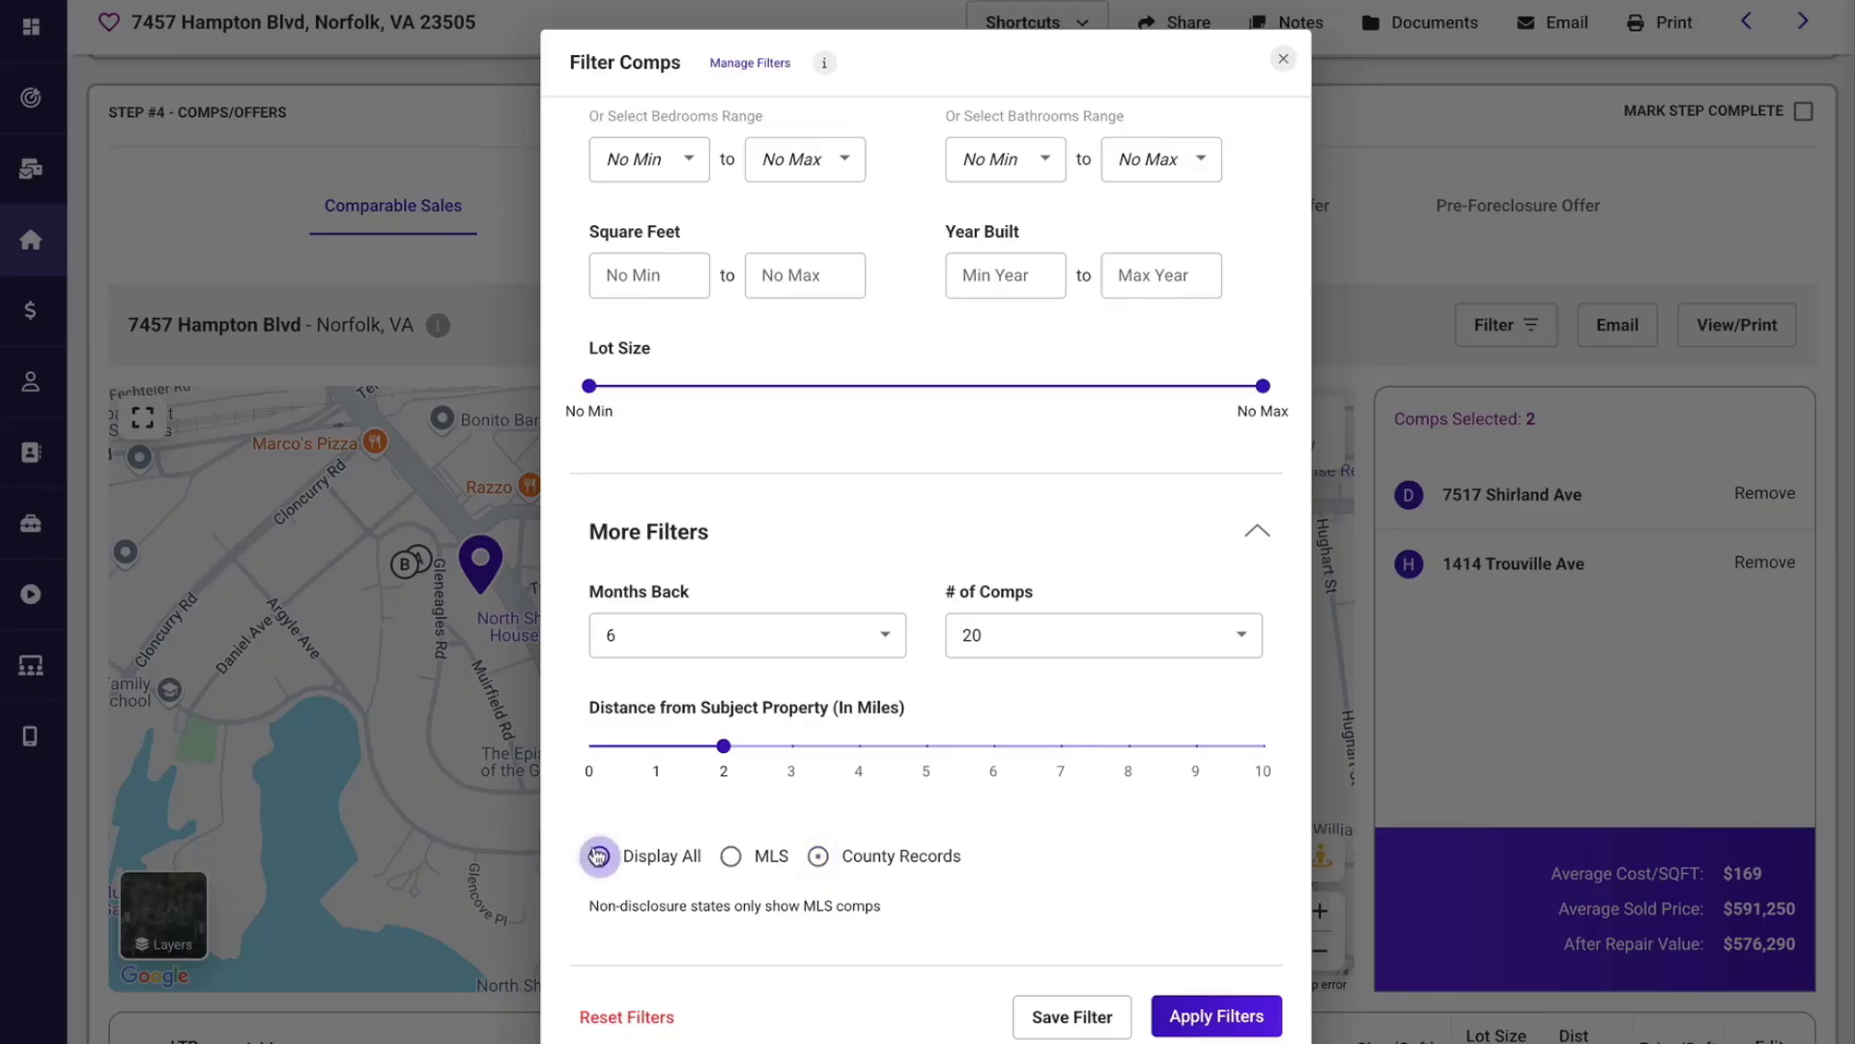
pyautogui.click(1203, 1014)
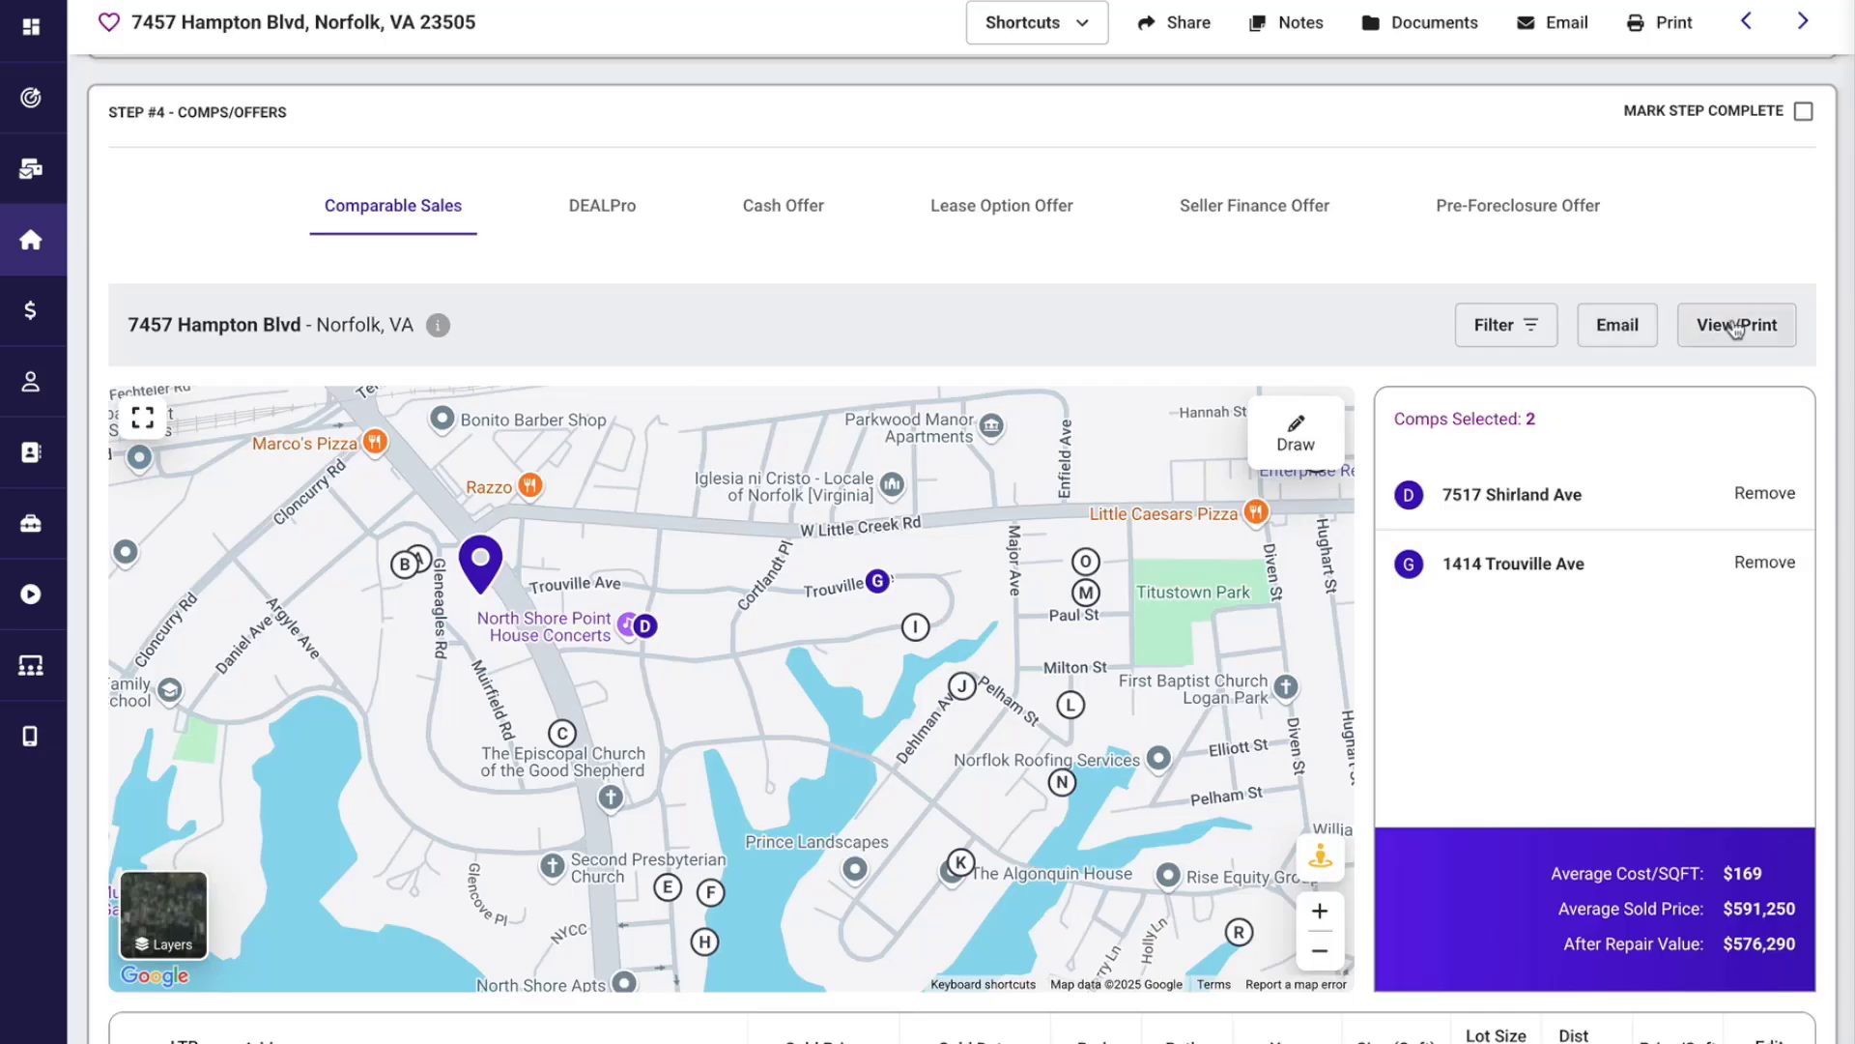
# View the comps map in full screen and return it to its normal size.
pyautogui.scroll(-2, 1513, 604)
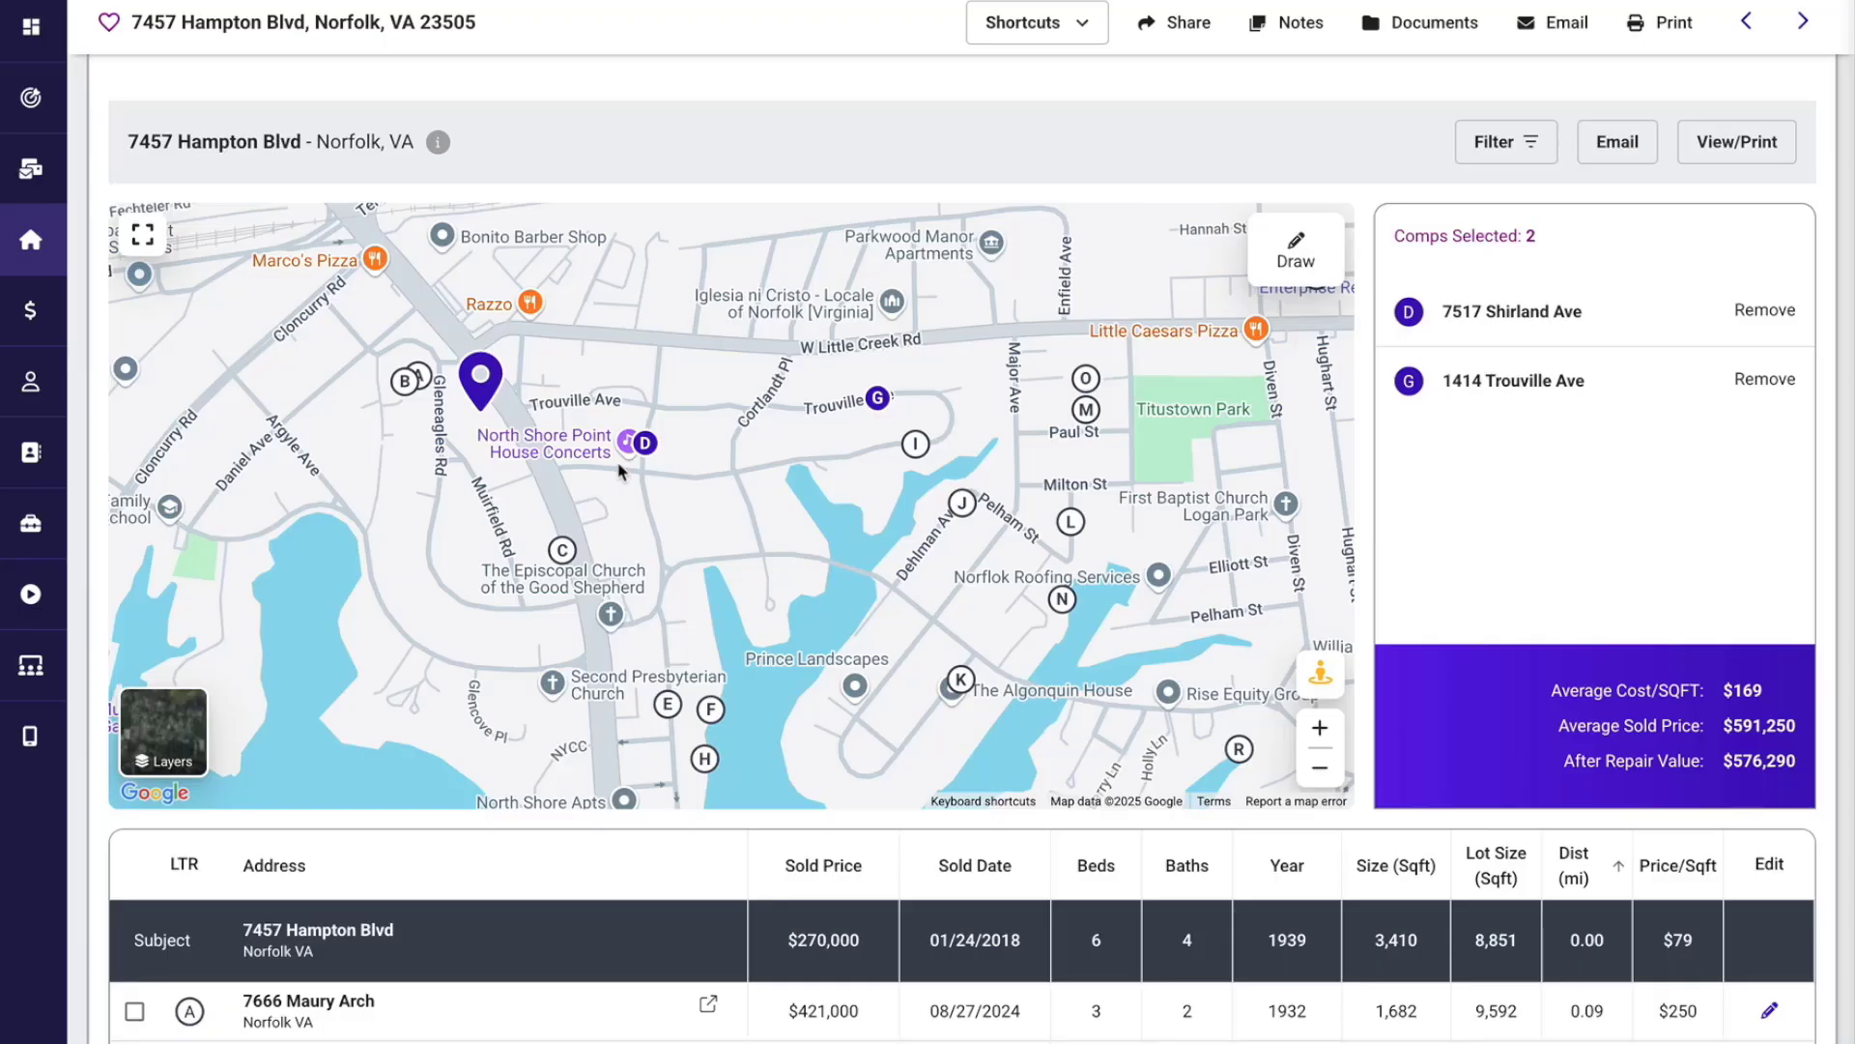
pyautogui.click(144, 235)
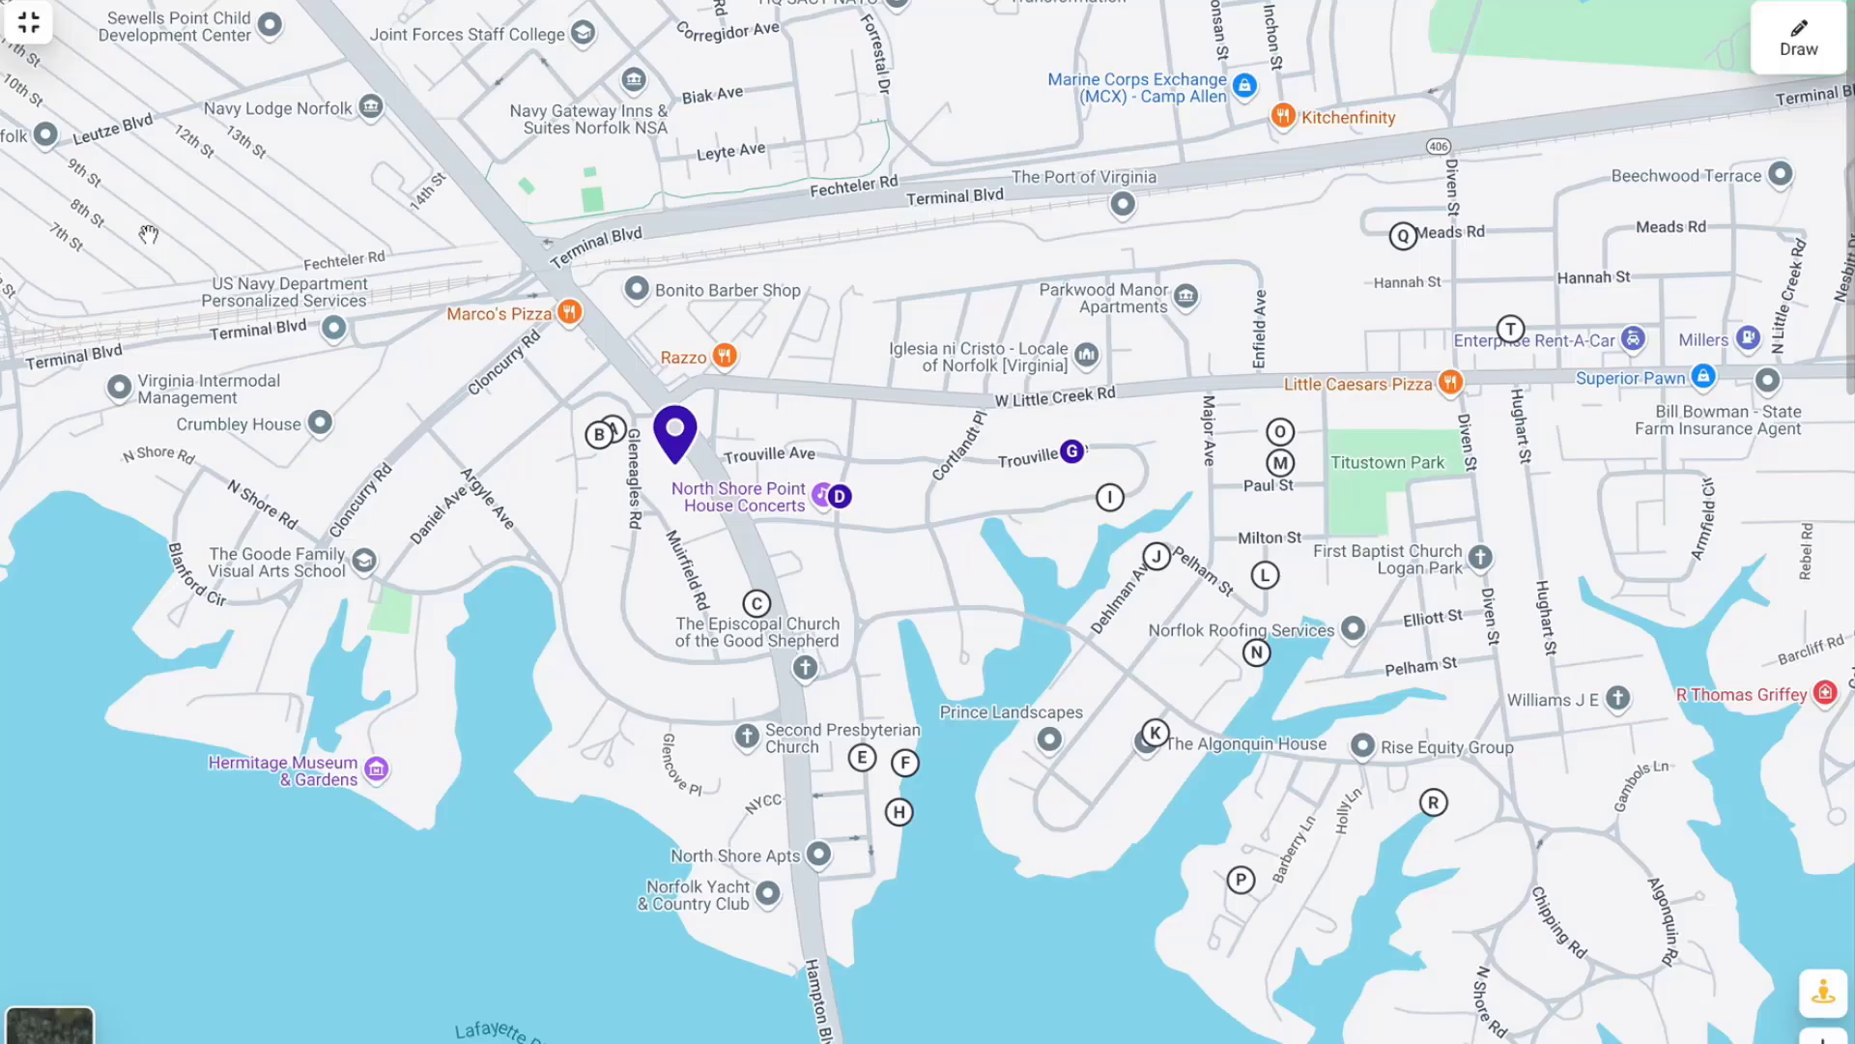
pyautogui.click(29, 24)
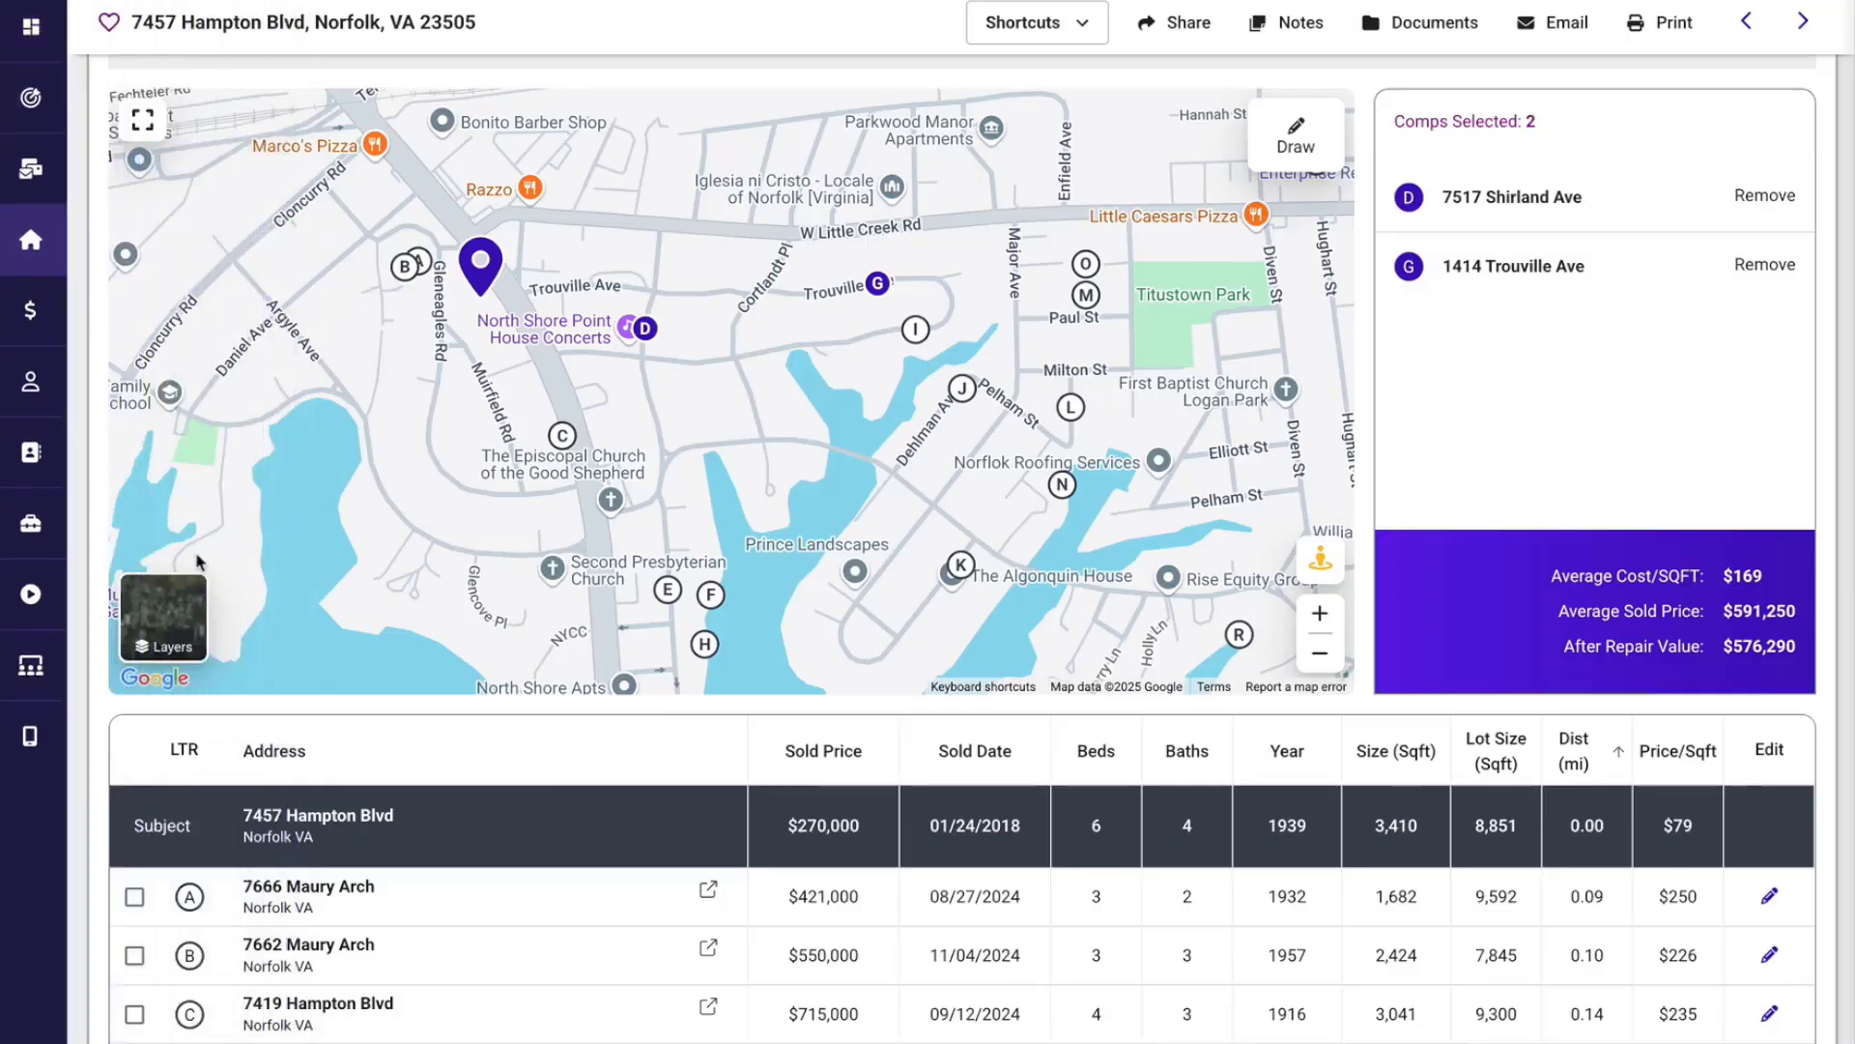
# Look at a street near the Norfolk property in Street View, return to the comps map, and zoom it out.
pyautogui.moveTo(161, 599)
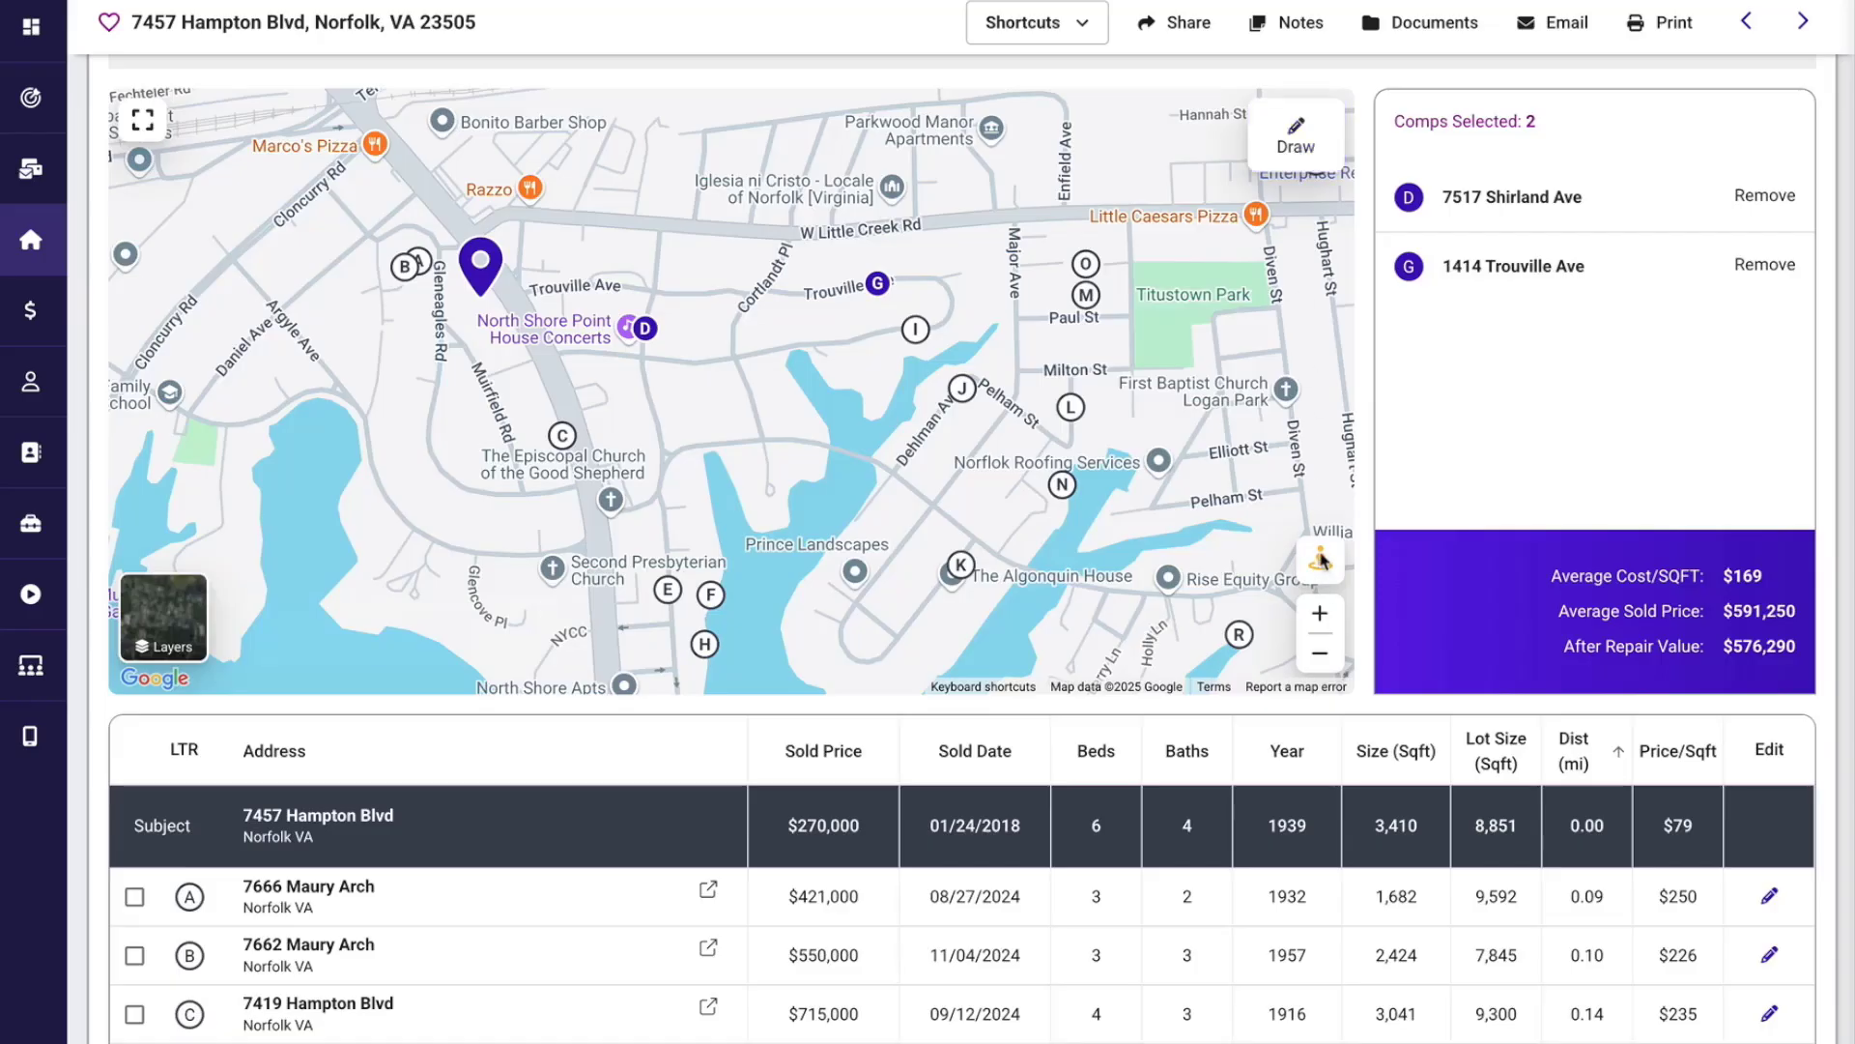
pyautogui.moveTo(1320, 559); pyautogui.dragTo(1013, 440)
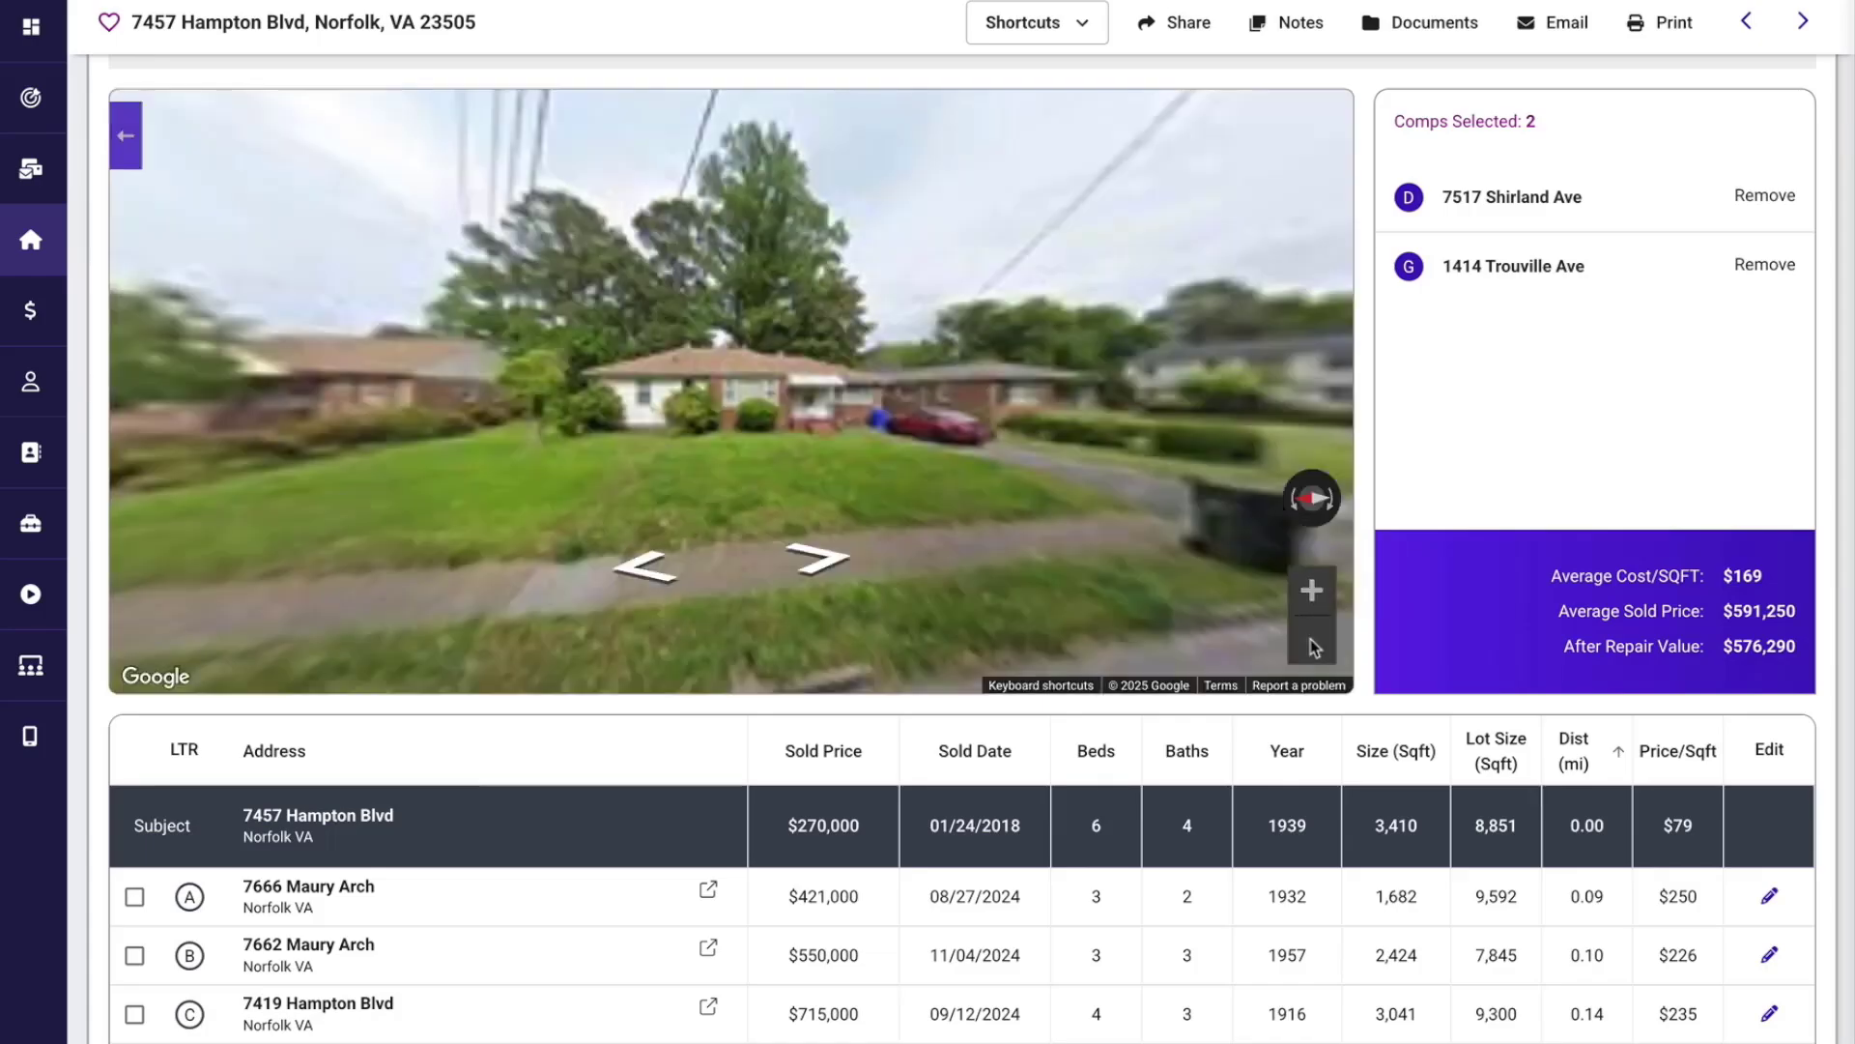
pyautogui.click(126, 137)
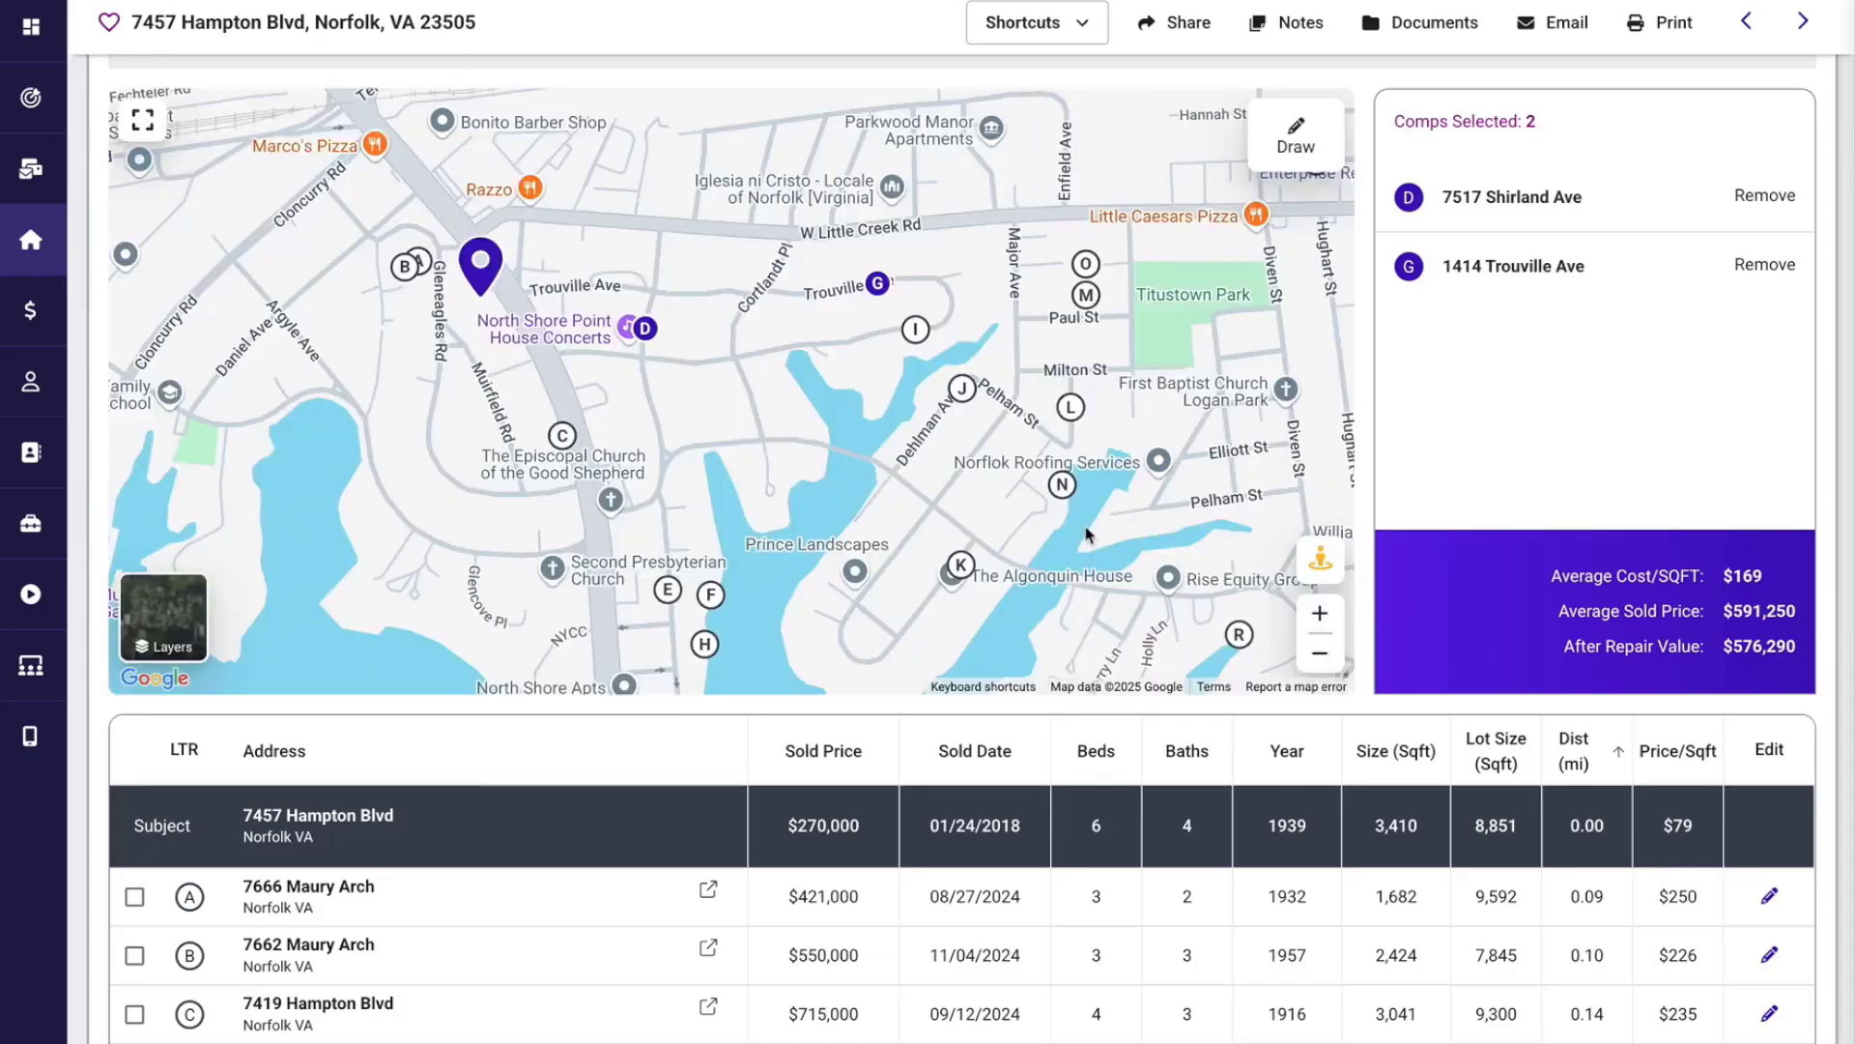
pyautogui.click(1320, 655)
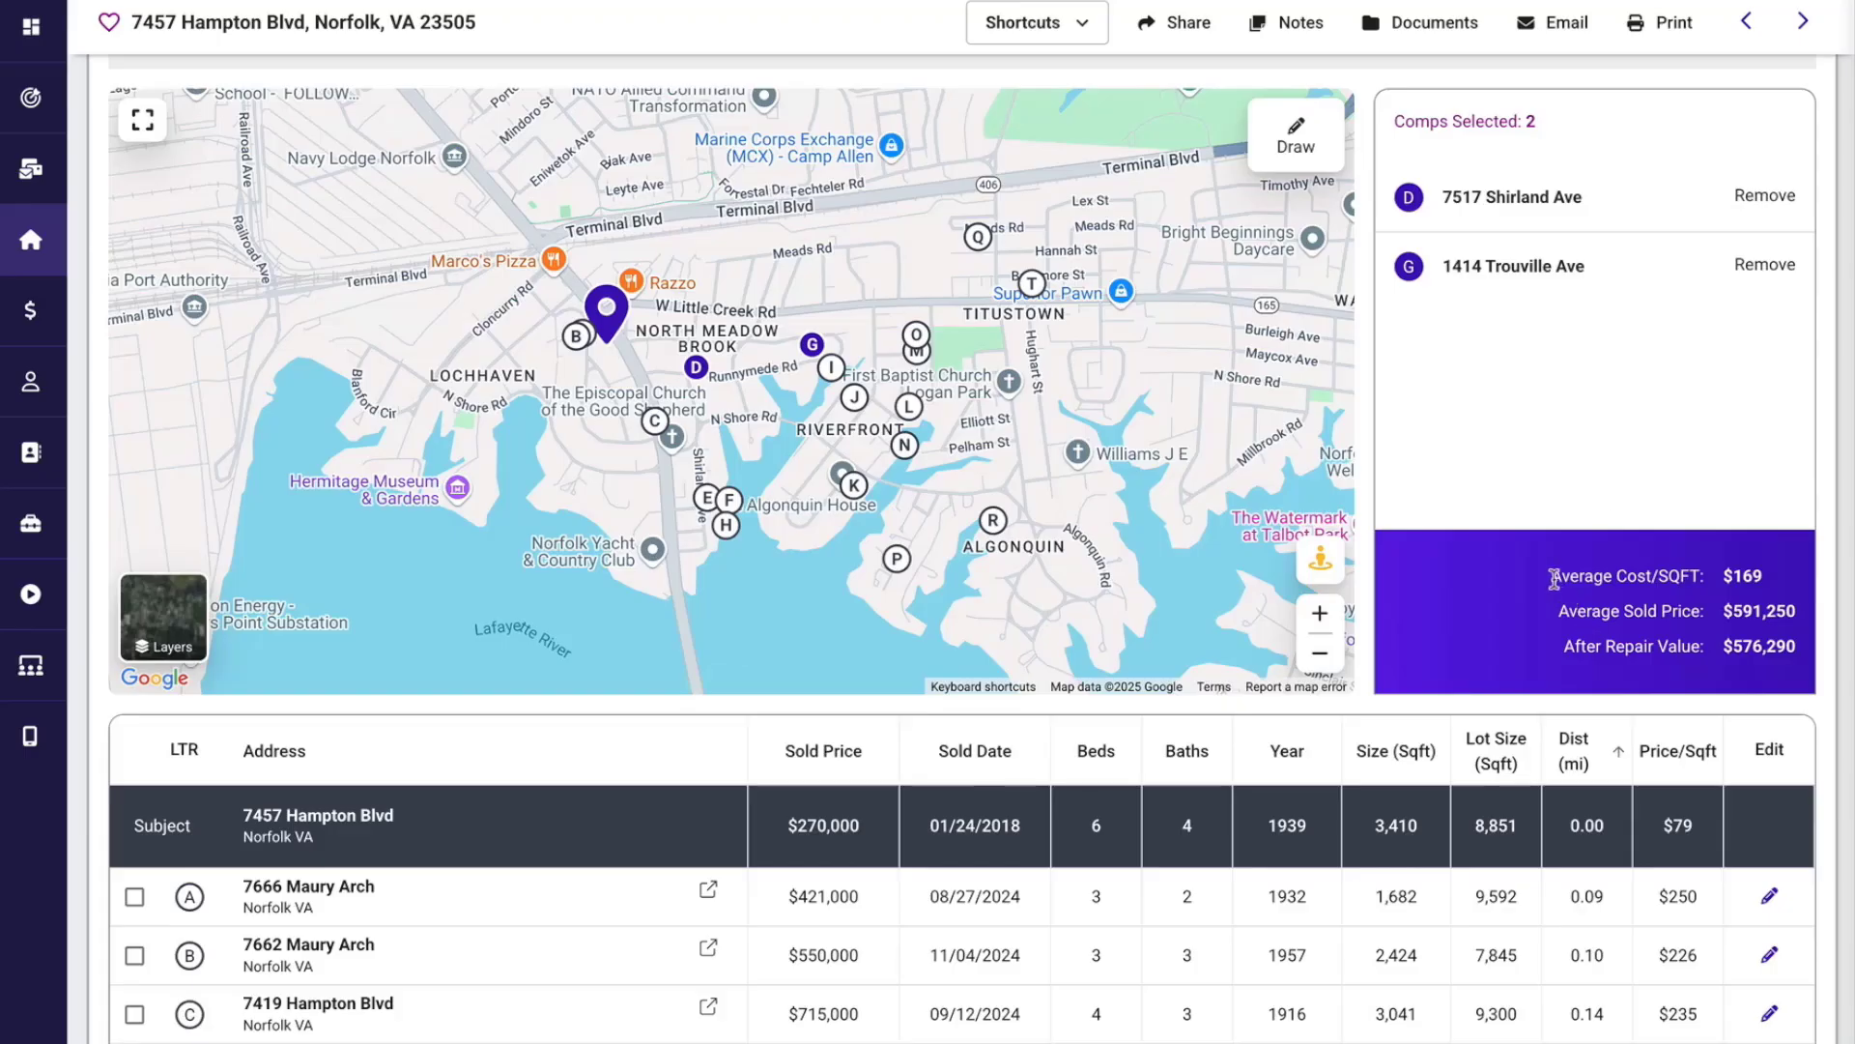
# Examine the average cost per square foot, average sold price and after repair value of the selected comps.
pyautogui.moveTo(1551, 576); pyautogui.dragTo(1718, 585)
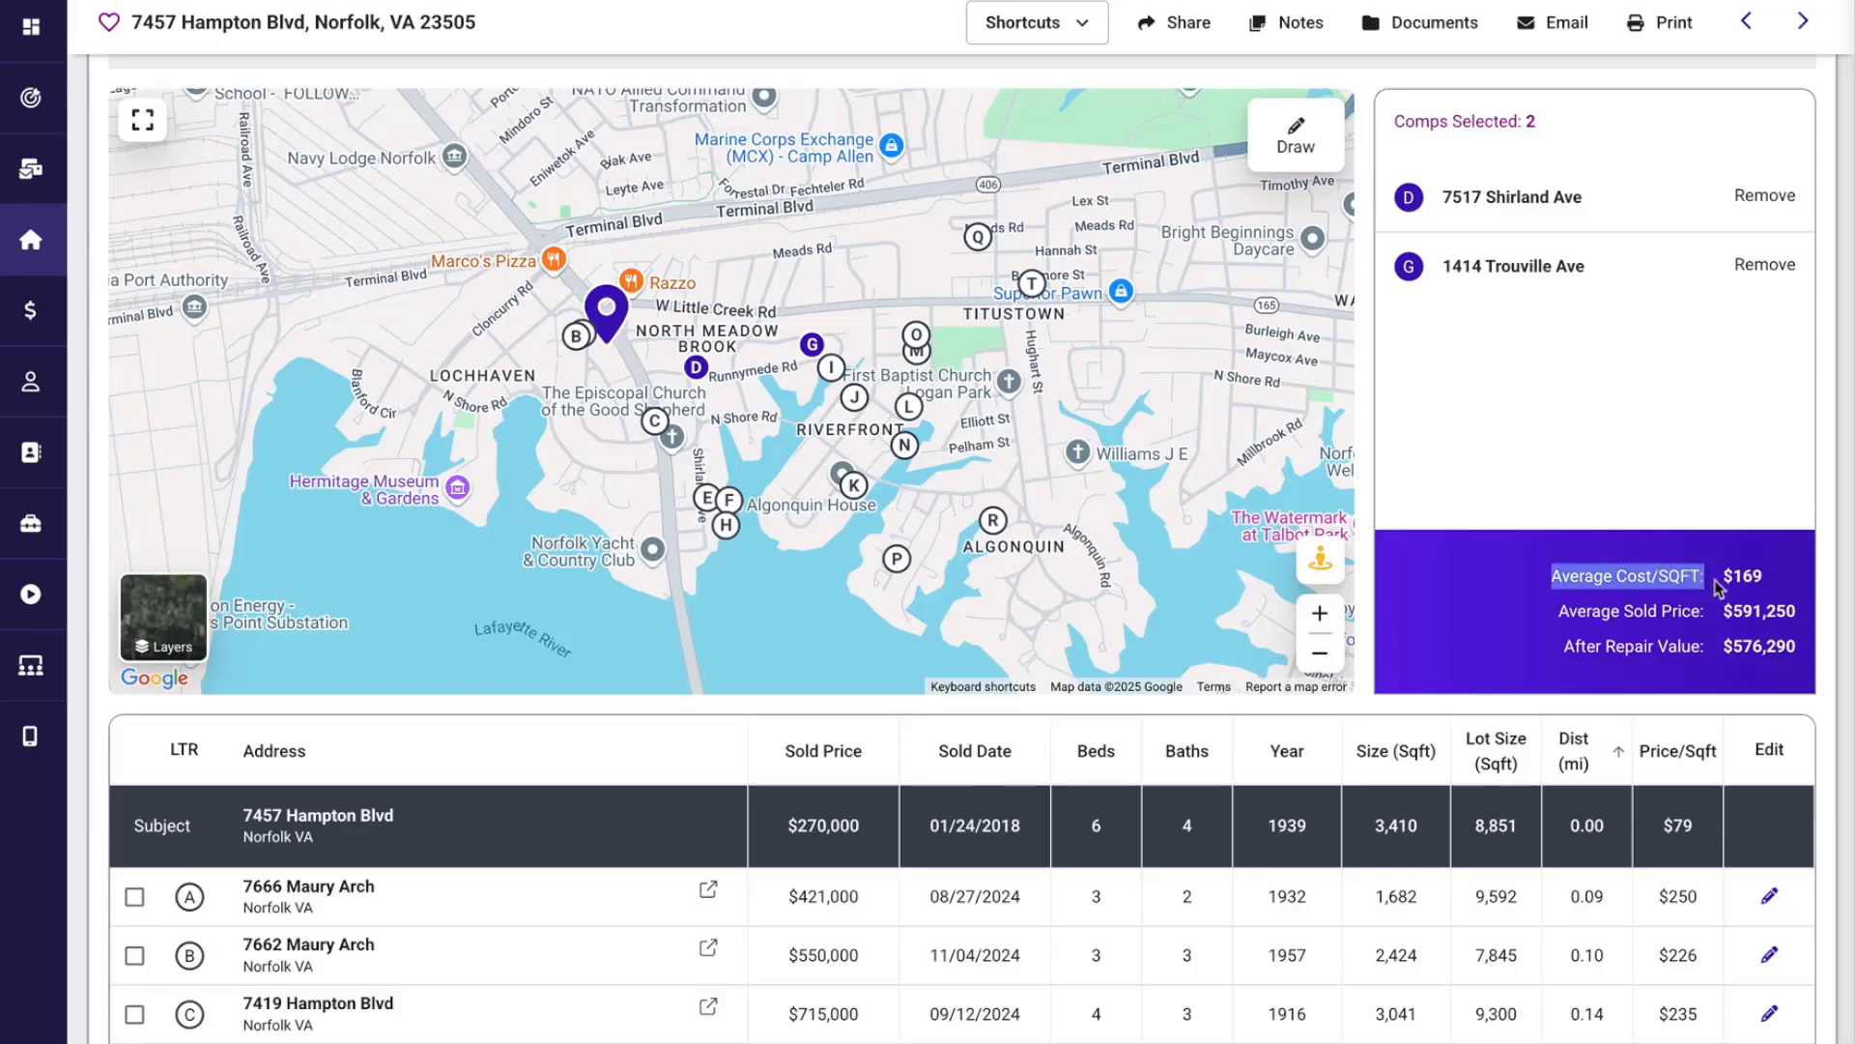
pyautogui.moveTo(1557, 612); pyautogui.dragTo(1714, 620)
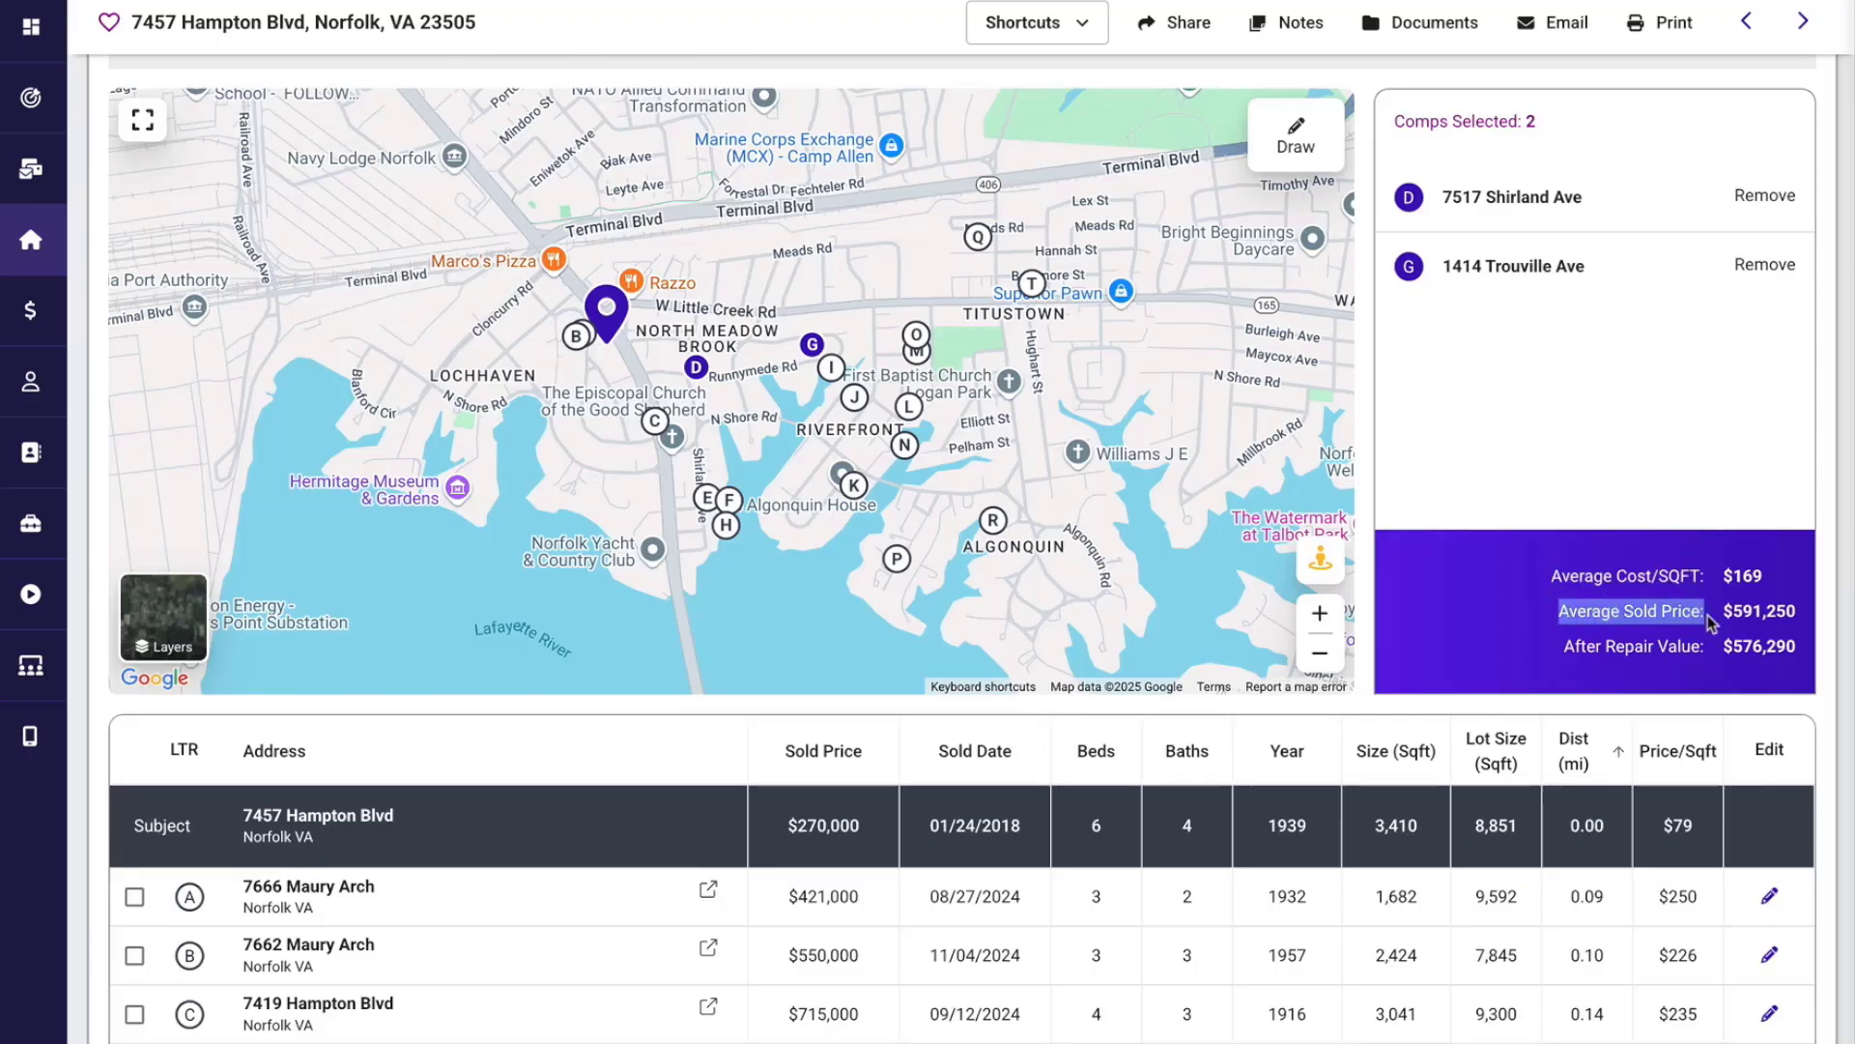
pyautogui.moveTo(1559, 645); pyautogui.dragTo(1710, 659)
pyautogui.click(1581, 679)
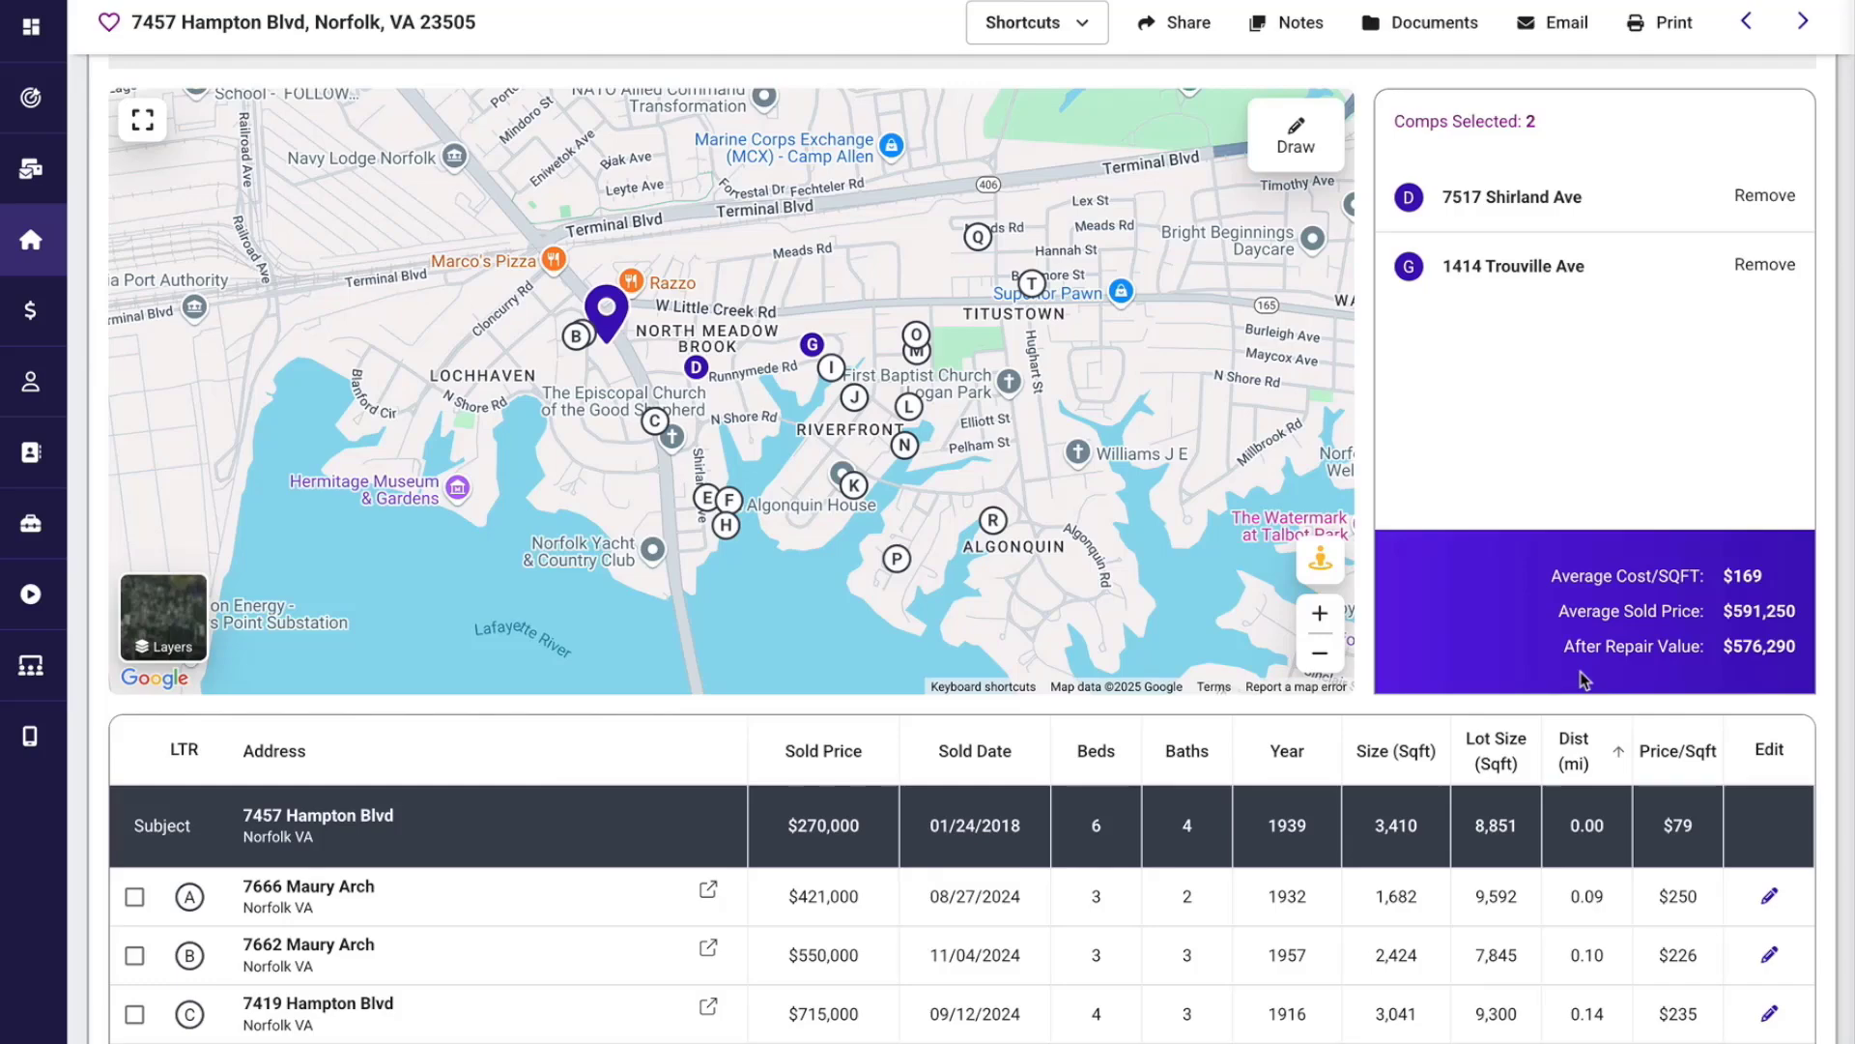
# Examine the size and price per square foot of comp A in the comparable sales table.
pyautogui.scroll(-3, 1581, 679)
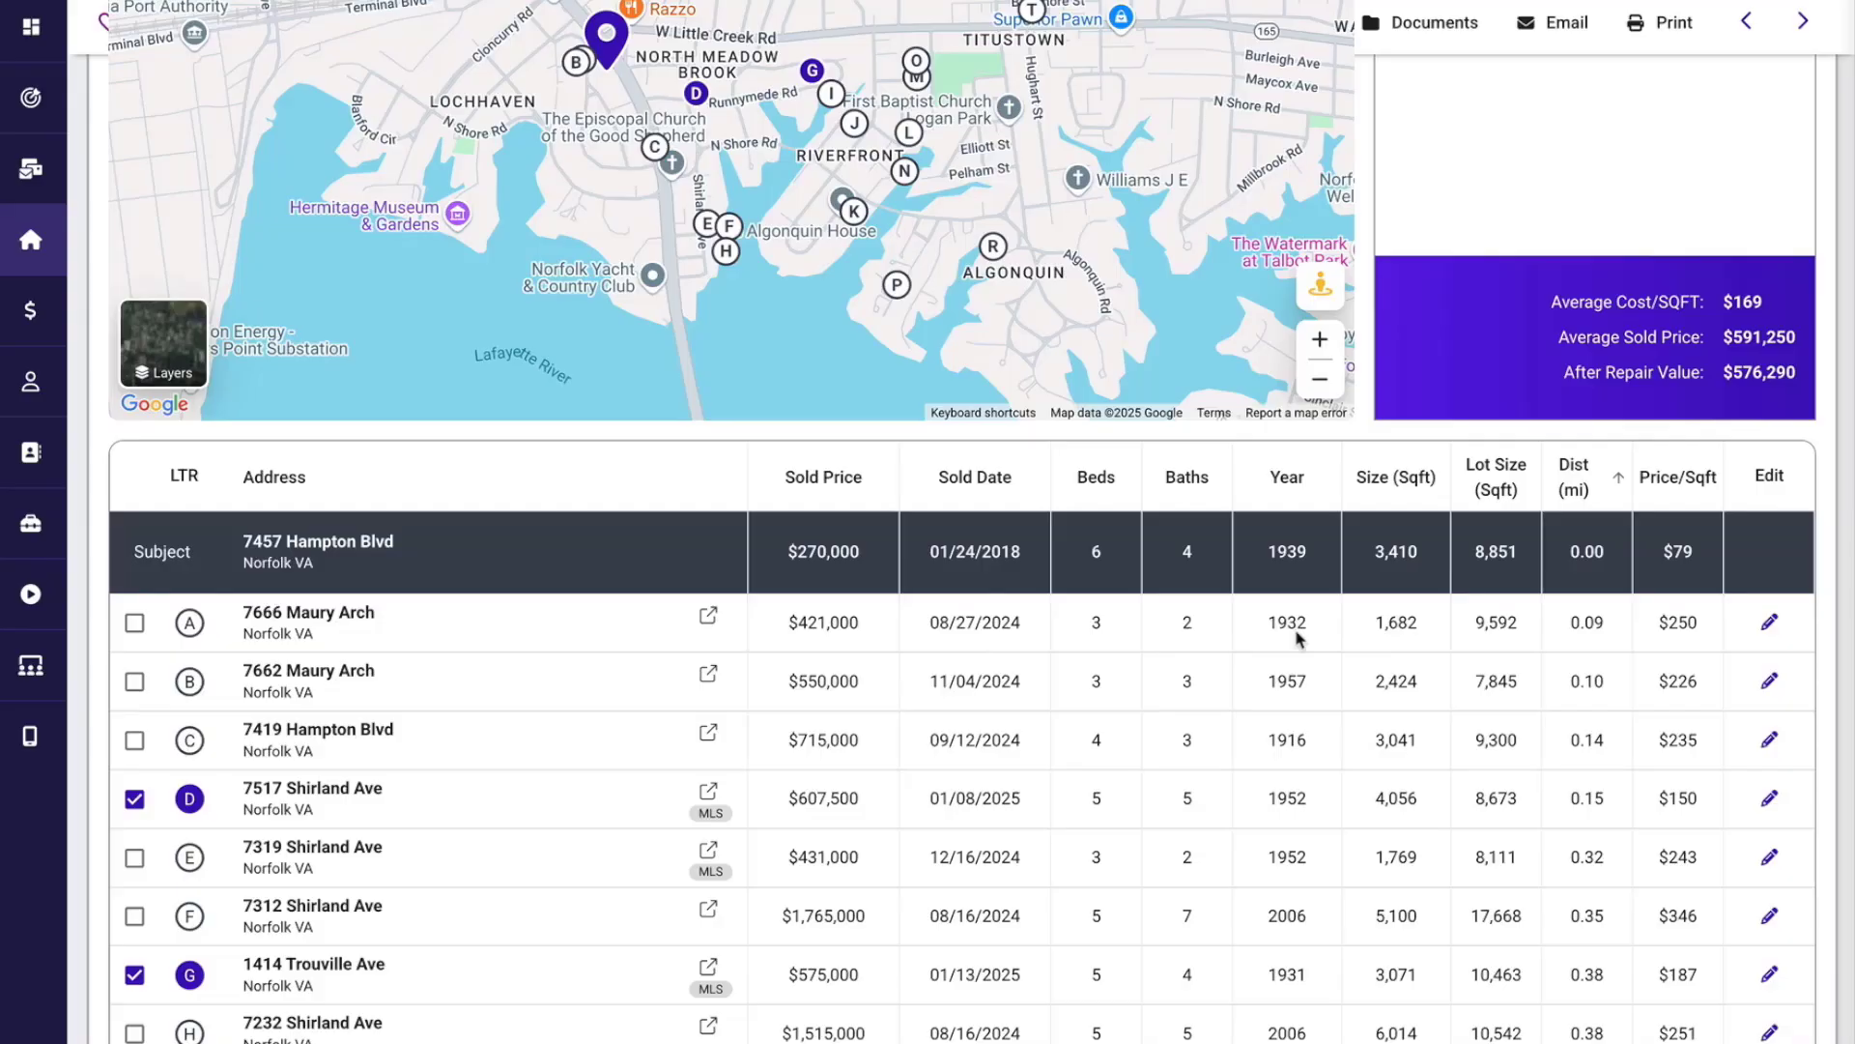
pyautogui.moveTo(1373, 627); pyautogui.dragTo(1415, 630)
pyautogui.moveTo(1659, 623); pyautogui.dragTo(1708, 626)
pyautogui.click(1707, 627)
# Review the after repair value, preview the Comparable Sales Report for the selected comps, and close it.
pyautogui.scroll(5, 720, 820)
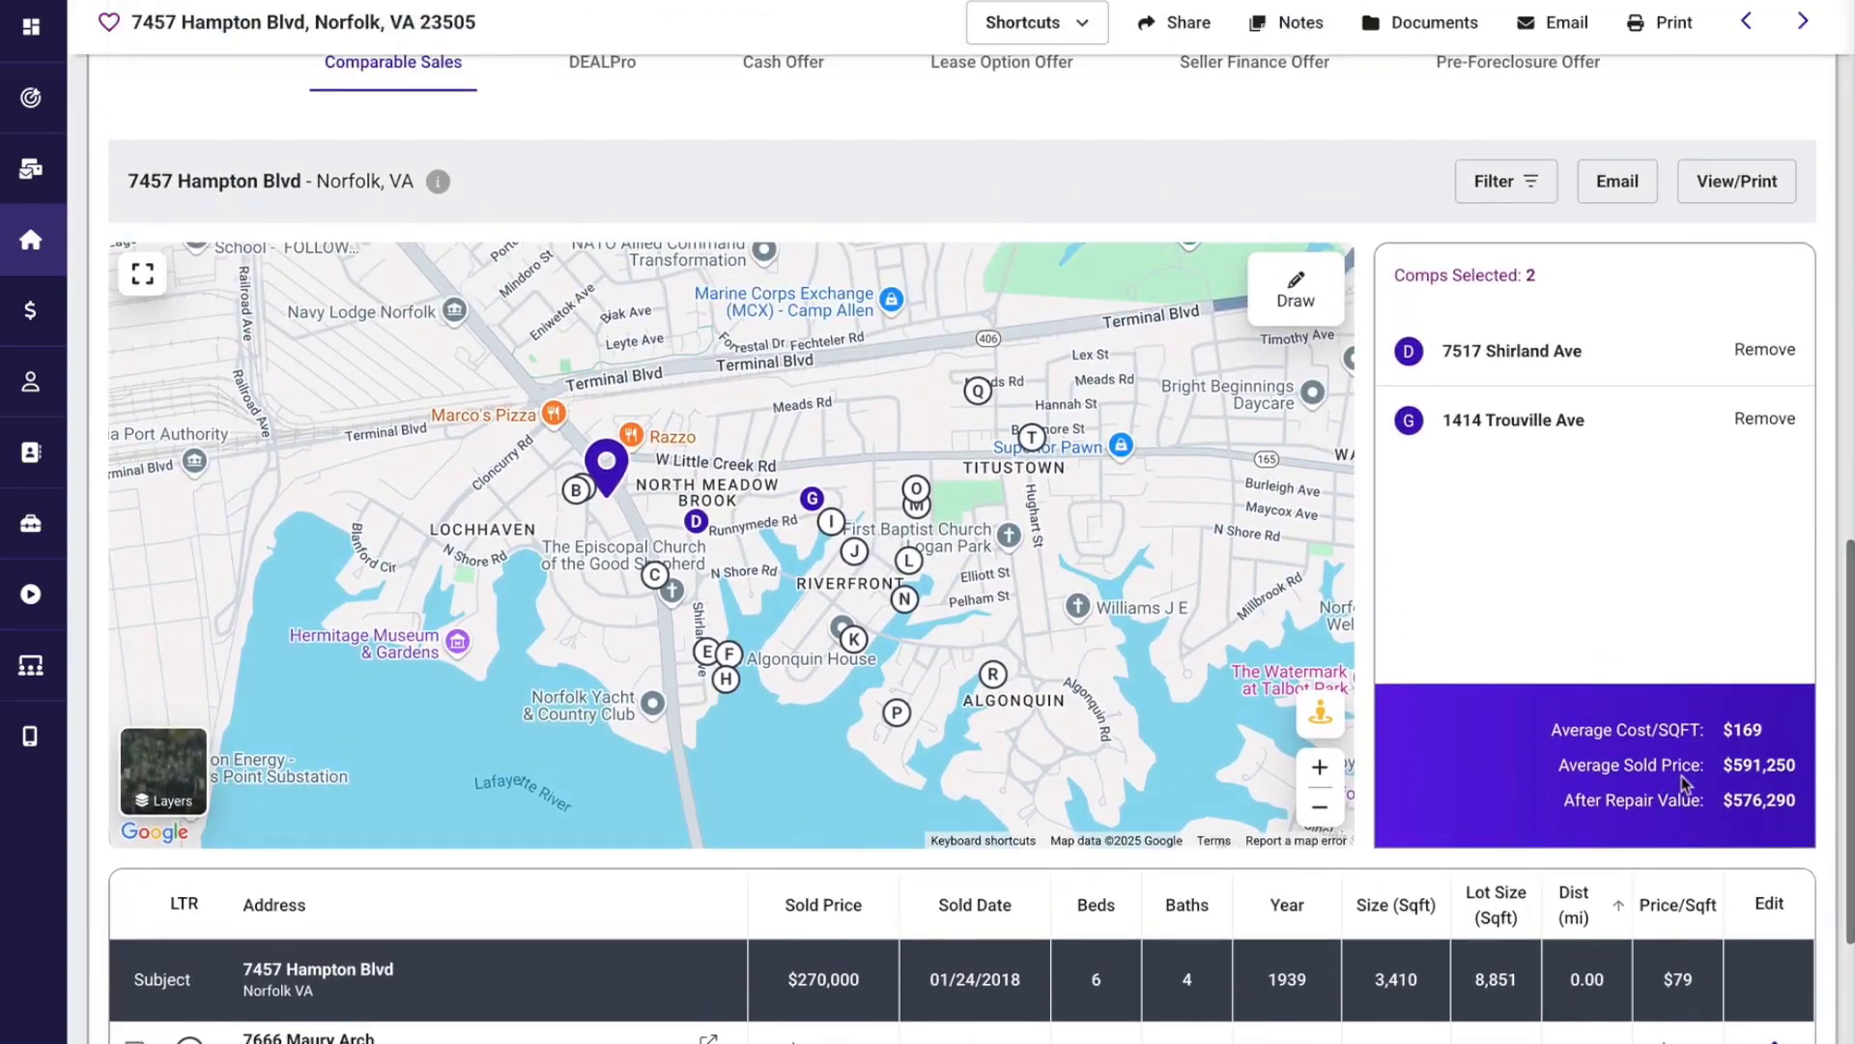
pyautogui.moveTo(1721, 800); pyautogui.dragTo(1798, 800)
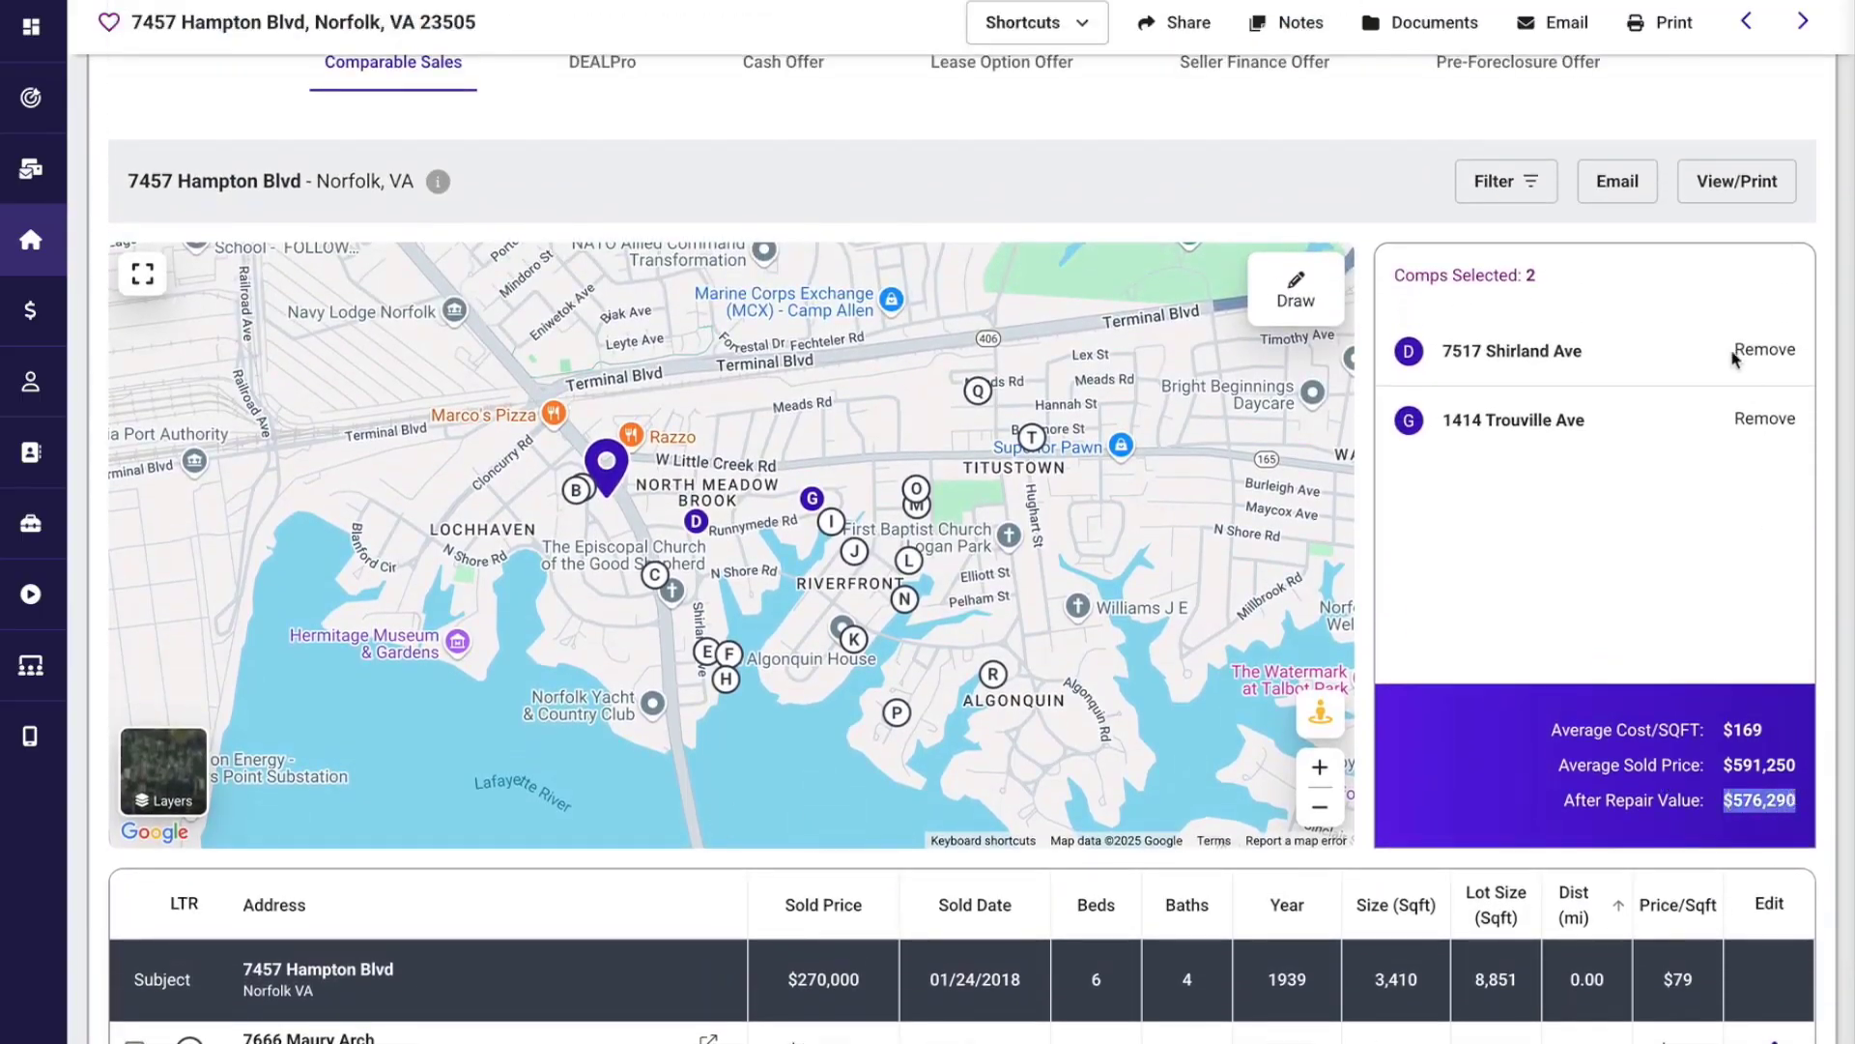
pyautogui.click(1734, 186)
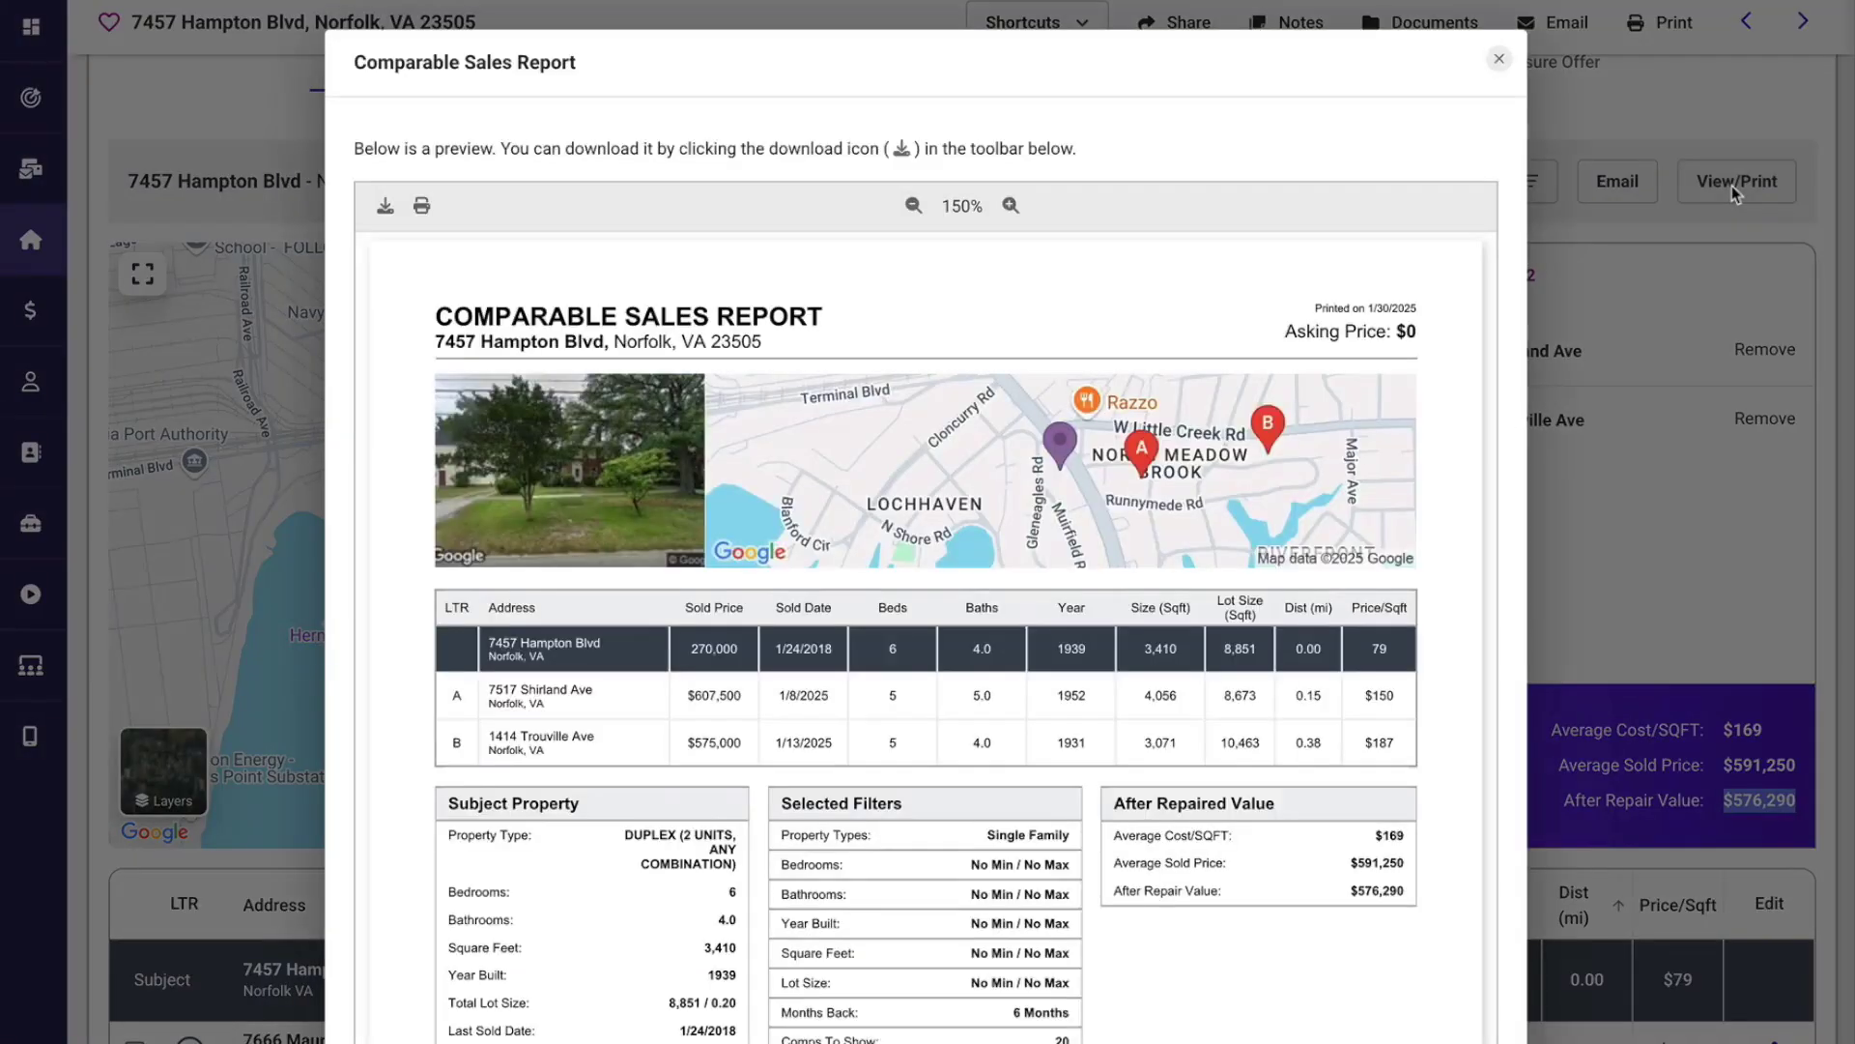
pyautogui.click(1499, 60)
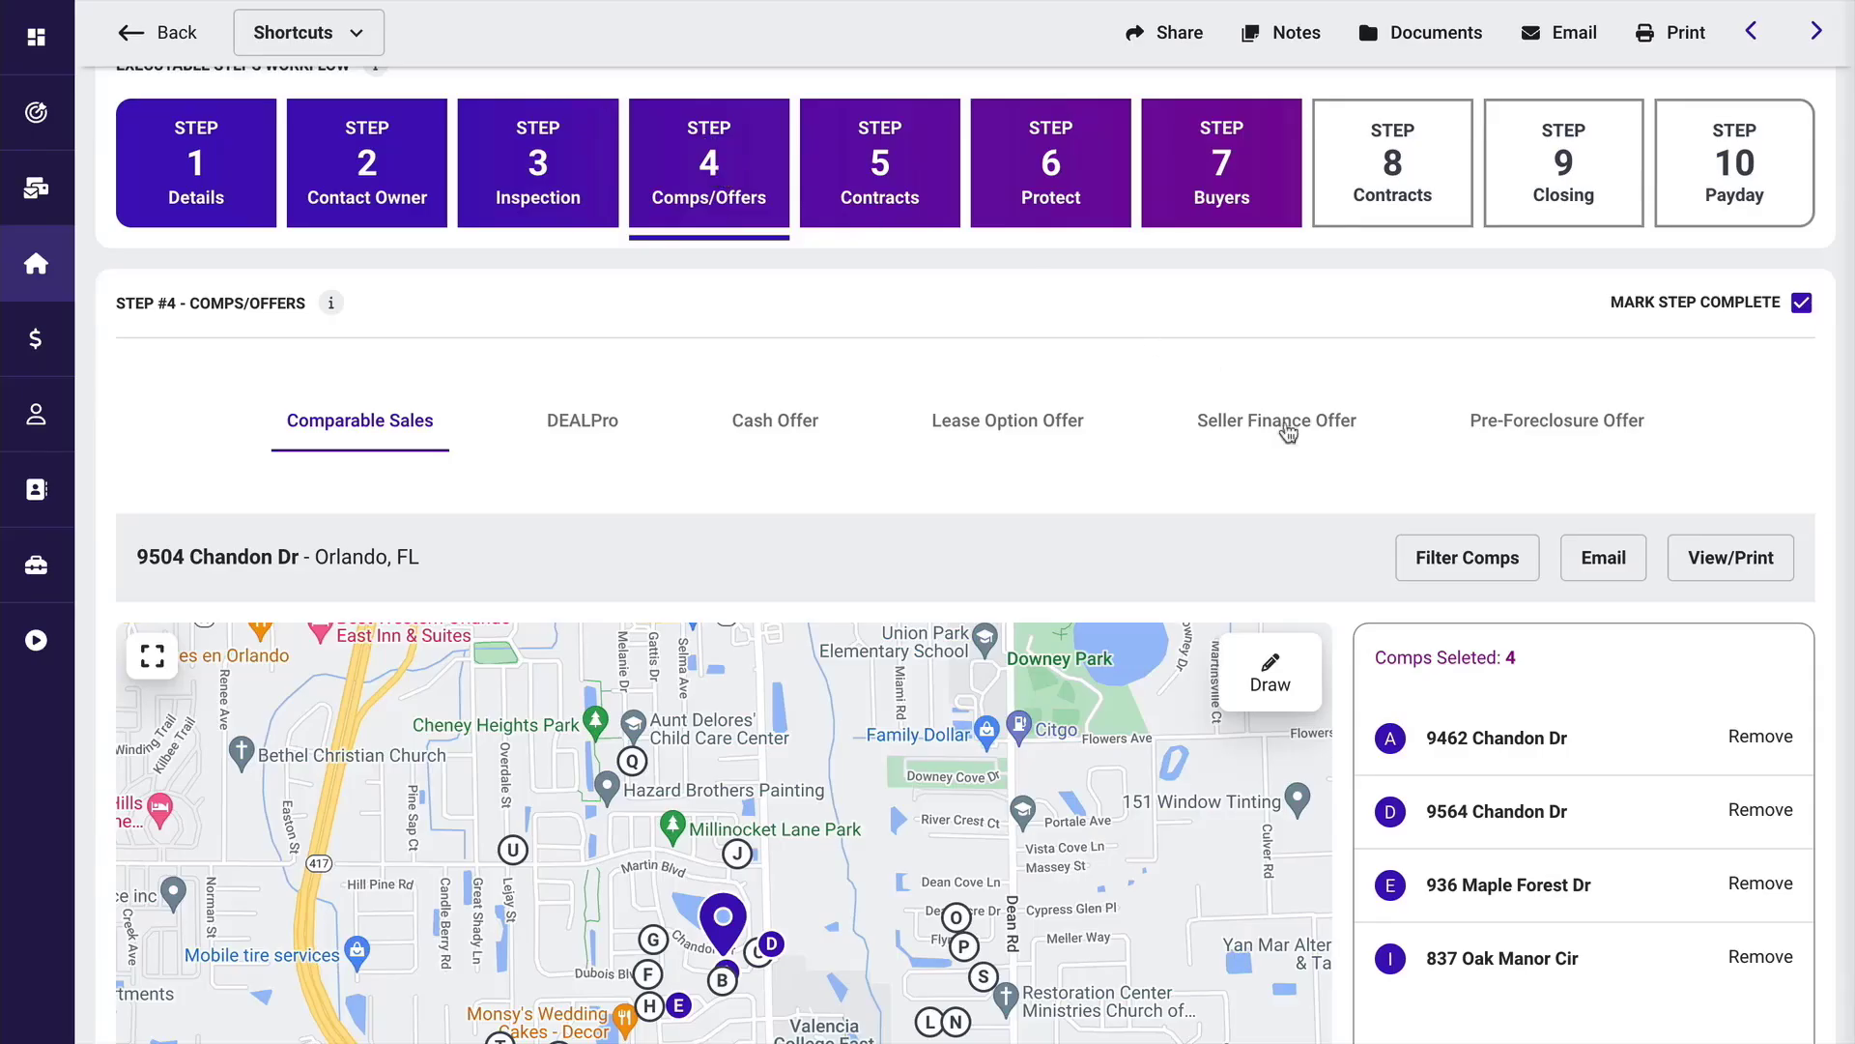
# Switch the base layer of the Orlando property's comps map and switch it back to the road map.
pyautogui.scroll(-2, 1329, 565)
pyautogui.scroll(-1, 1353, 604)
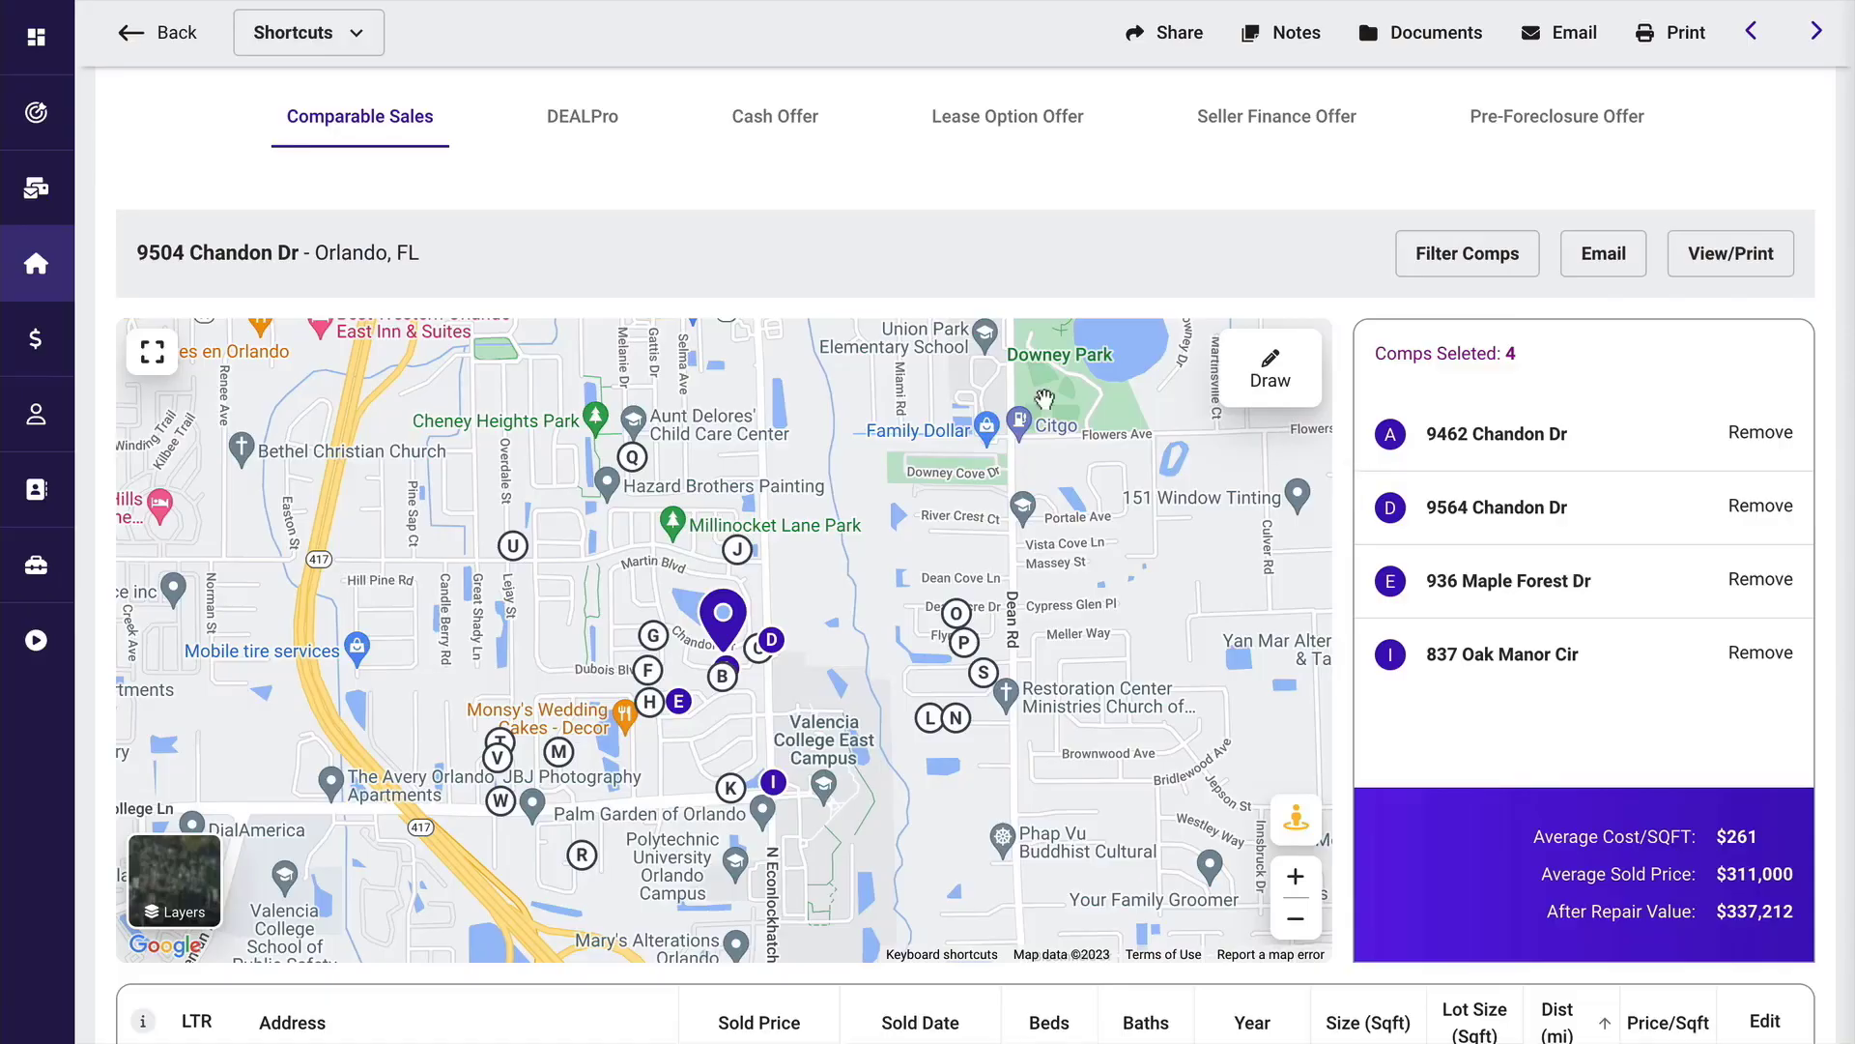
pyautogui.click(189, 867)
pyautogui.click(188, 867)
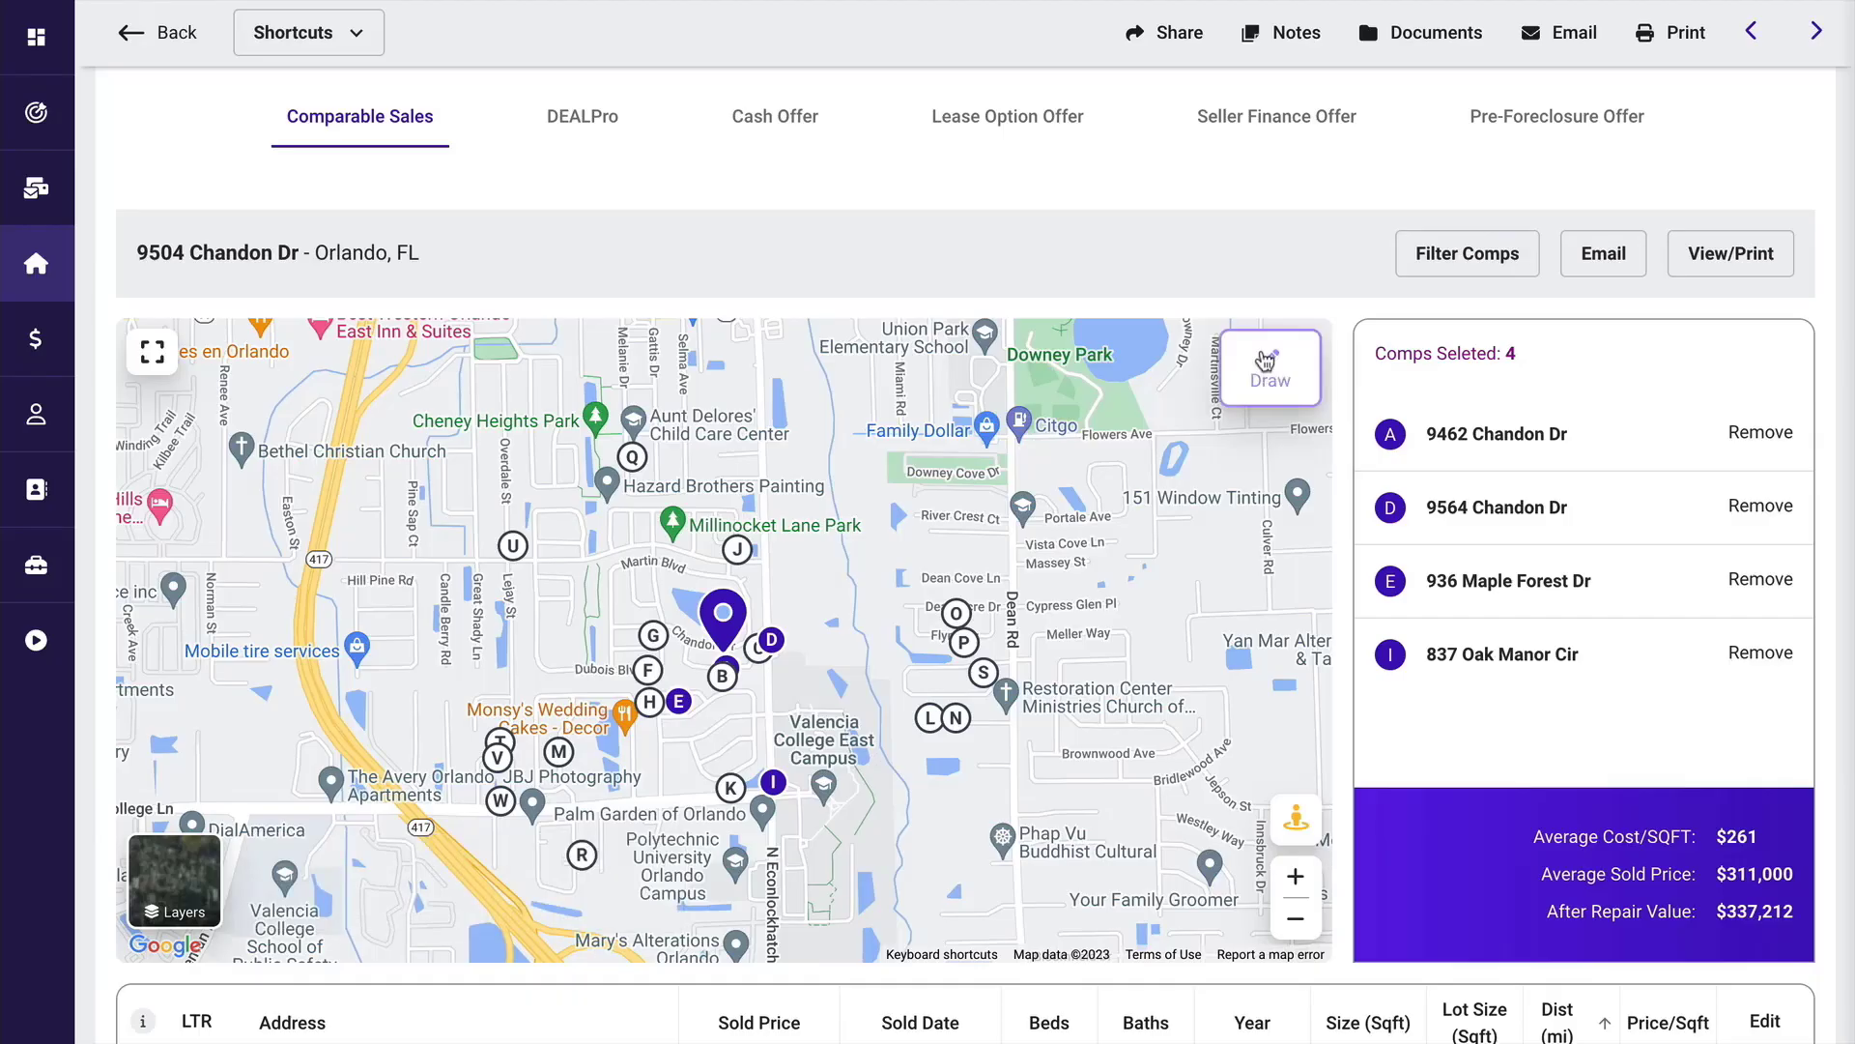
# Zoom the comps map in on the Orlando subject property until individual parcels and their estimated values show.
pyautogui.scroll(-2, 1353, 541)
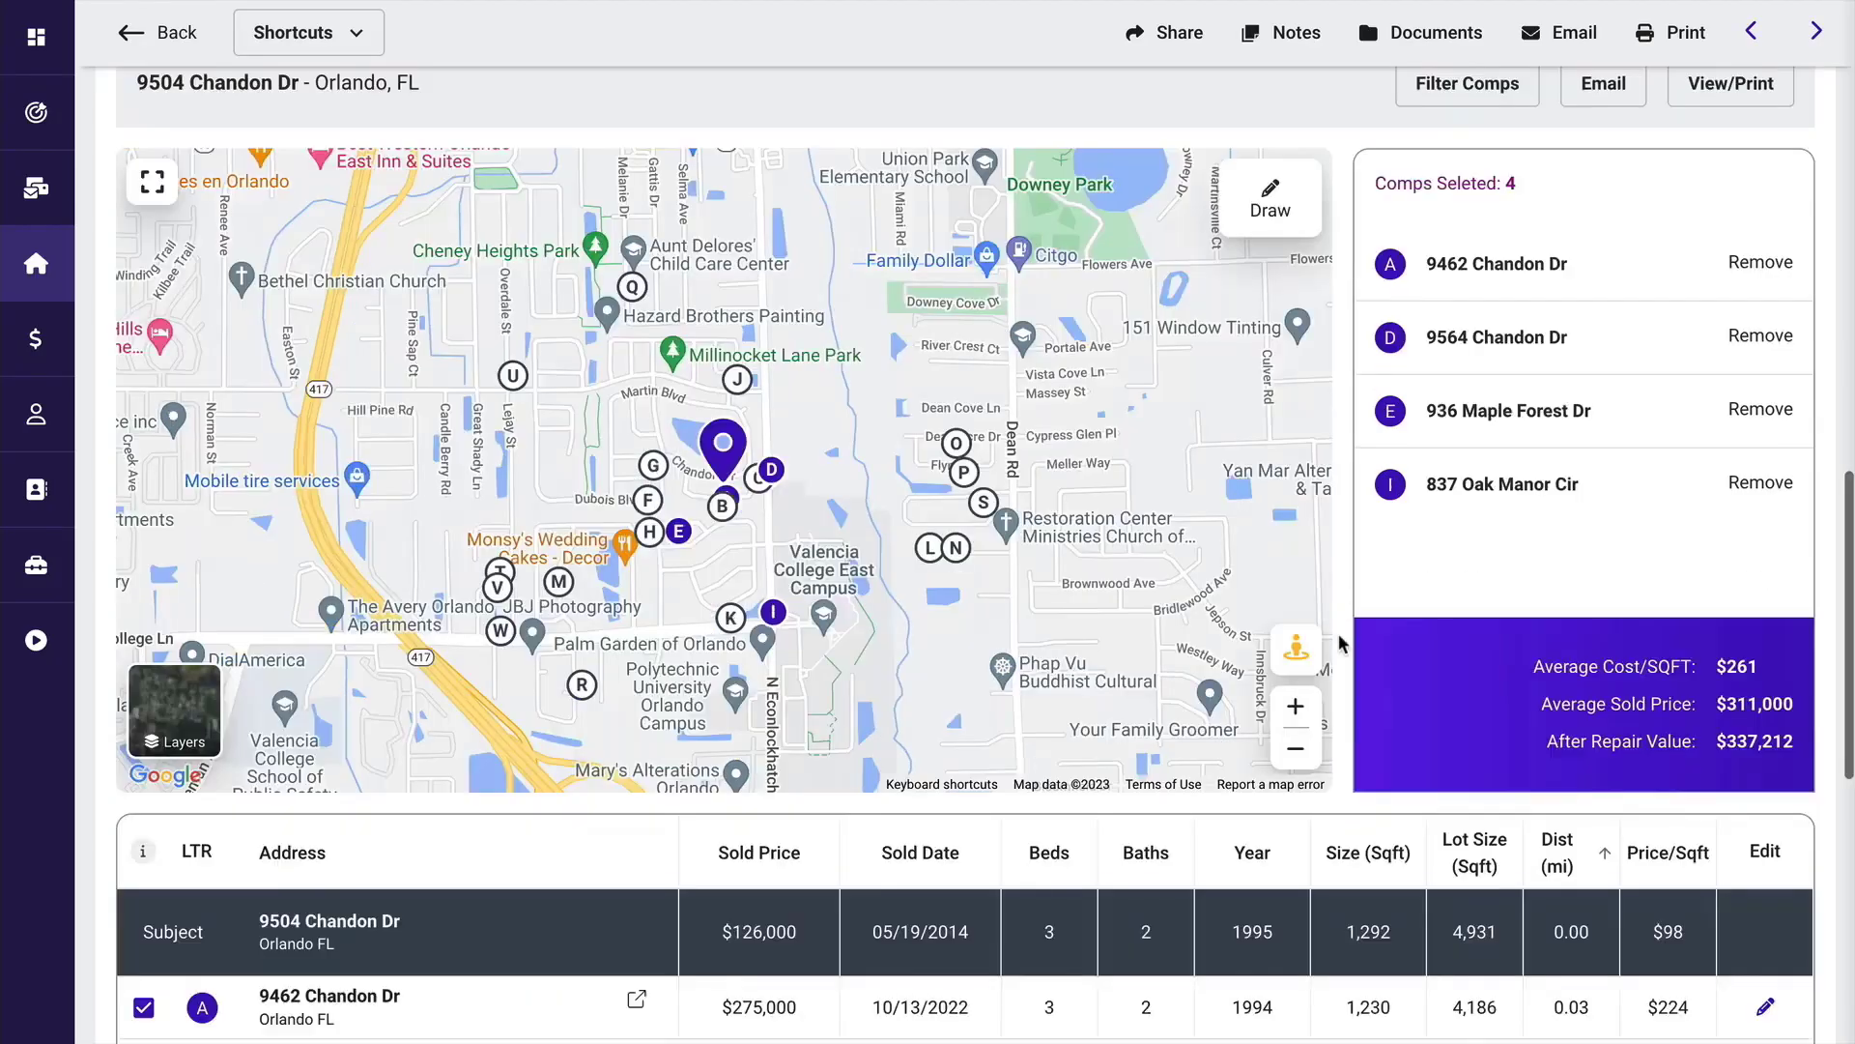
pyautogui.click(1297, 708)
pyautogui.click(1297, 711)
pyautogui.click(1297, 710)
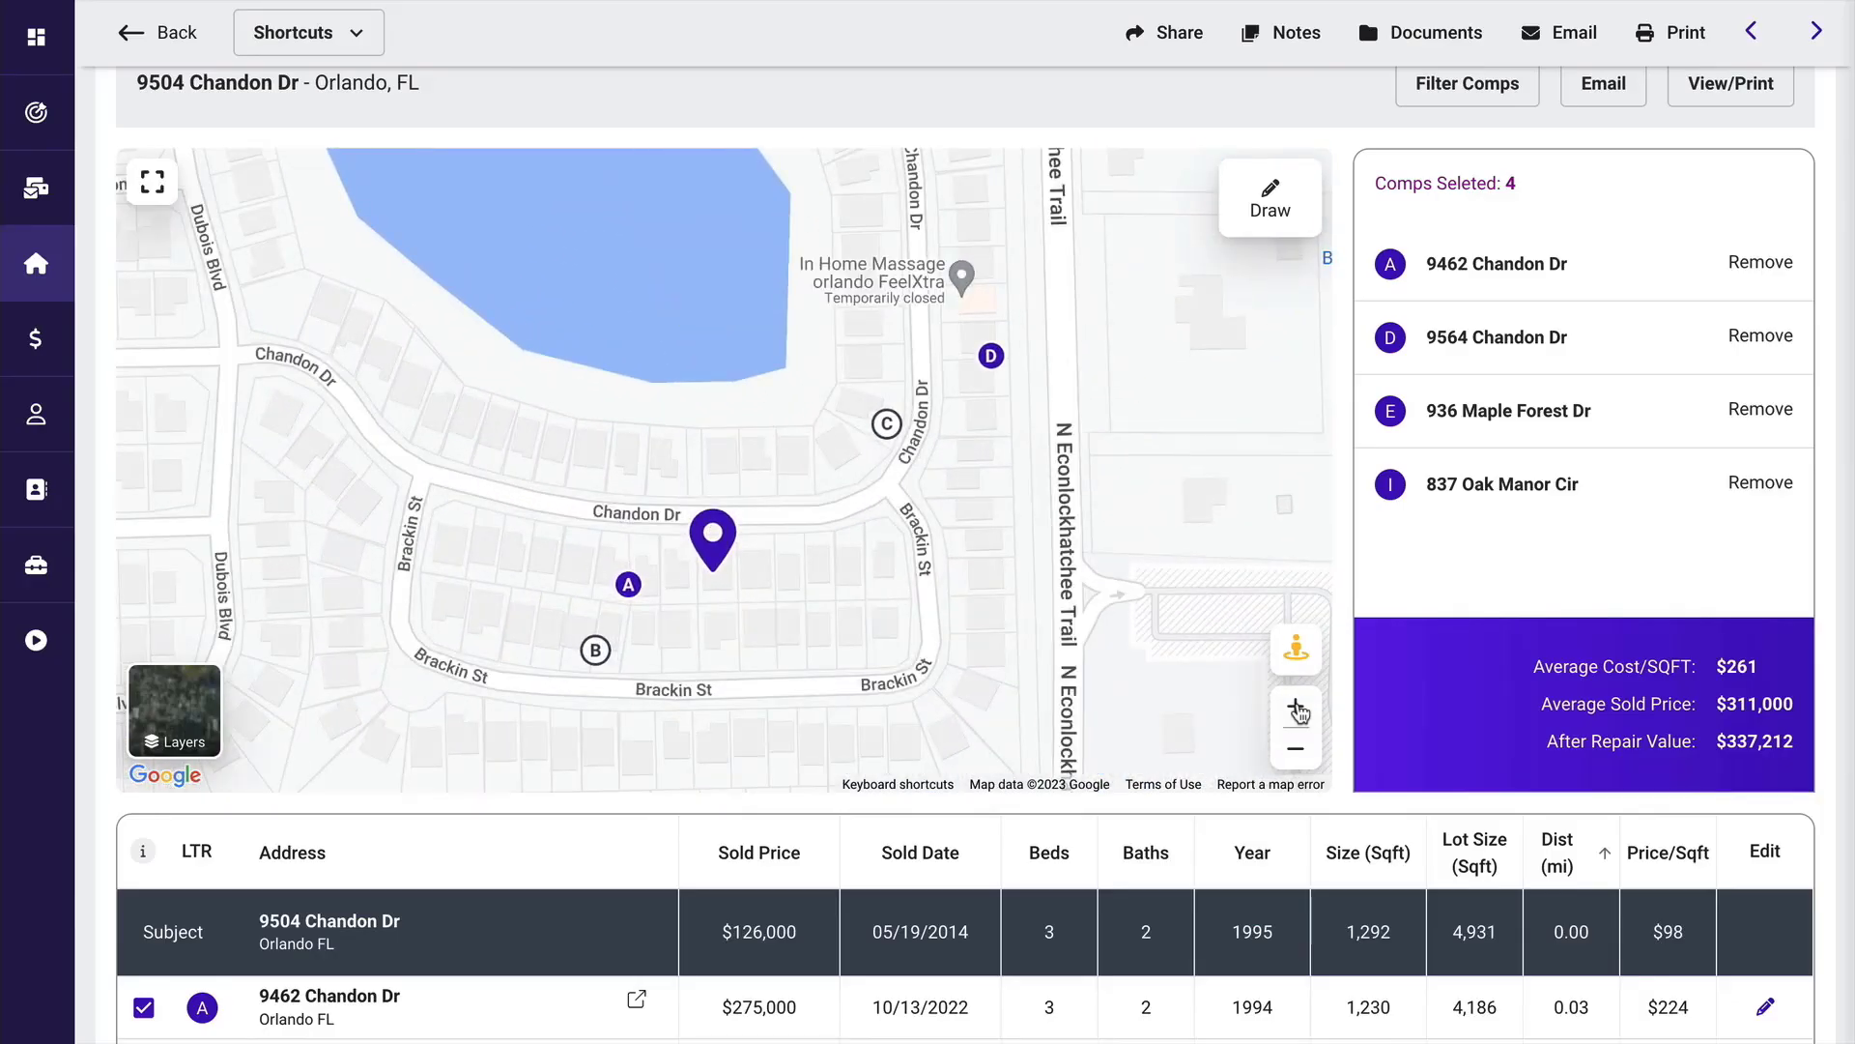
pyautogui.click(1297, 711)
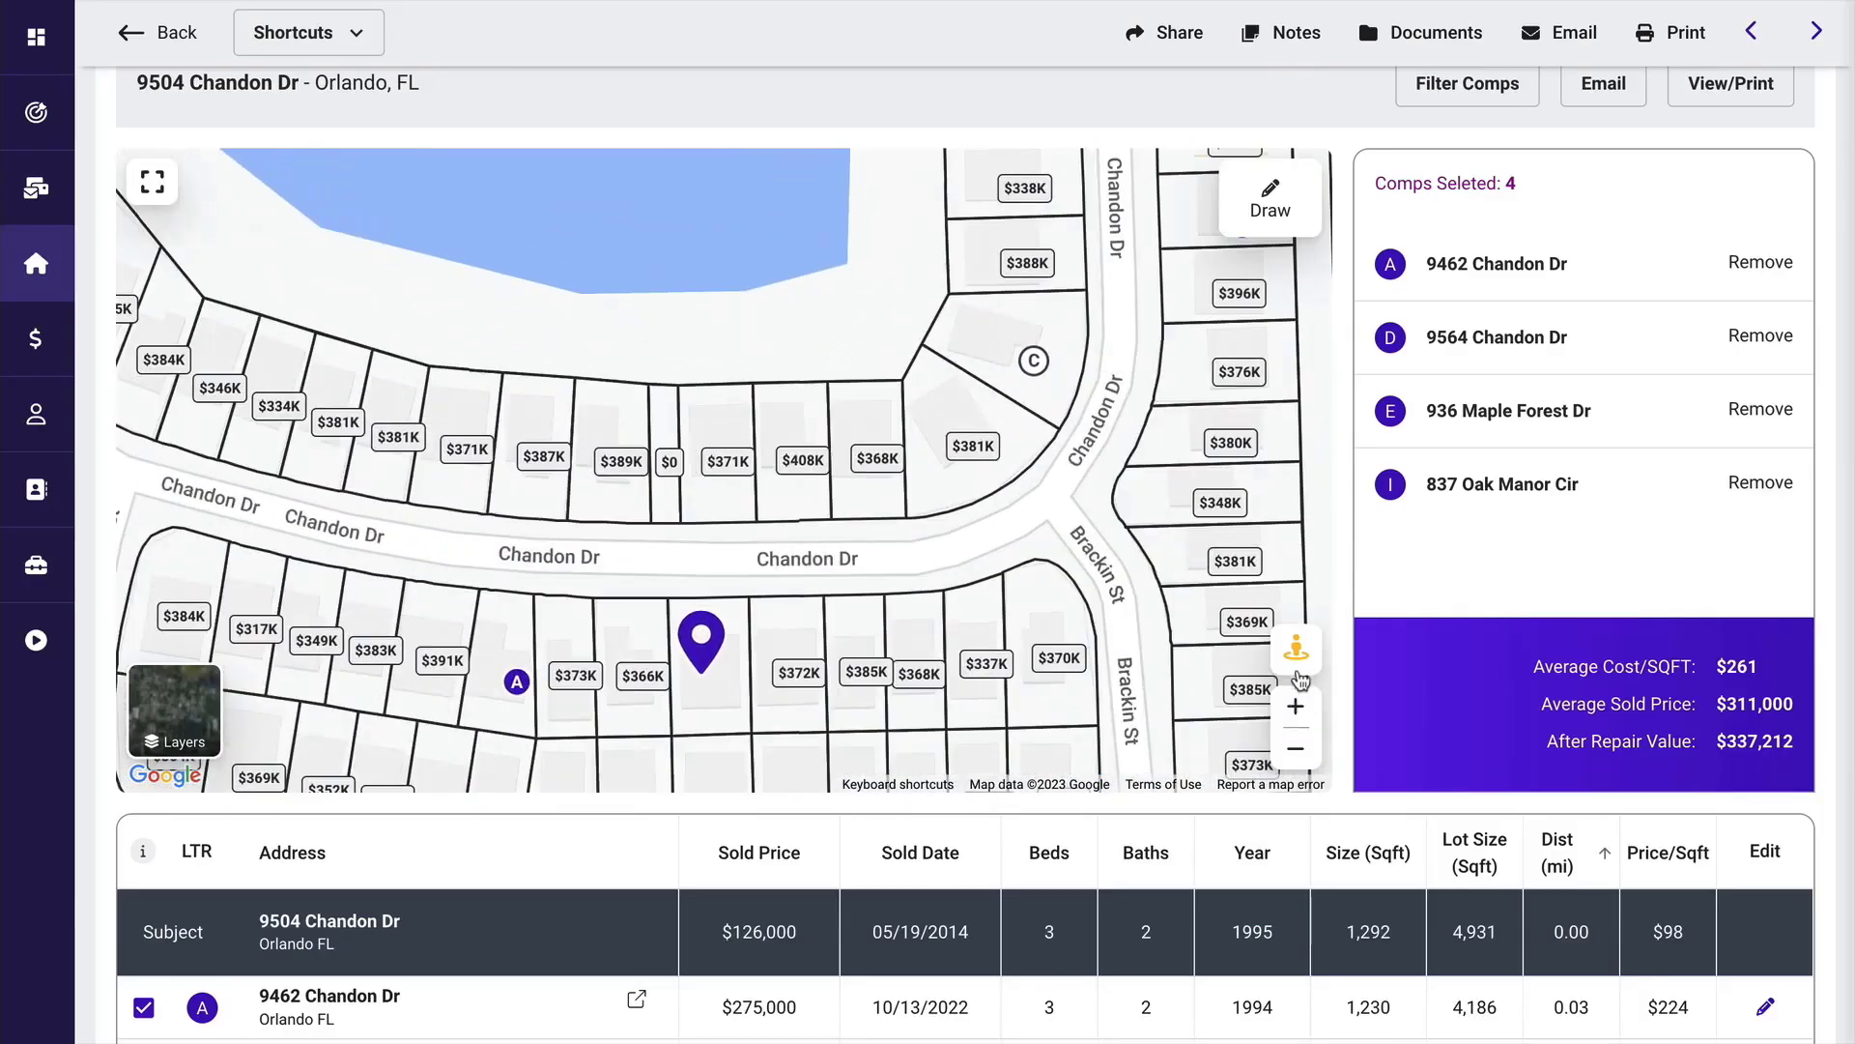
# Look around the houses near the Orlando subject property in Street View and return to the map.
pyautogui.click(723, 523)
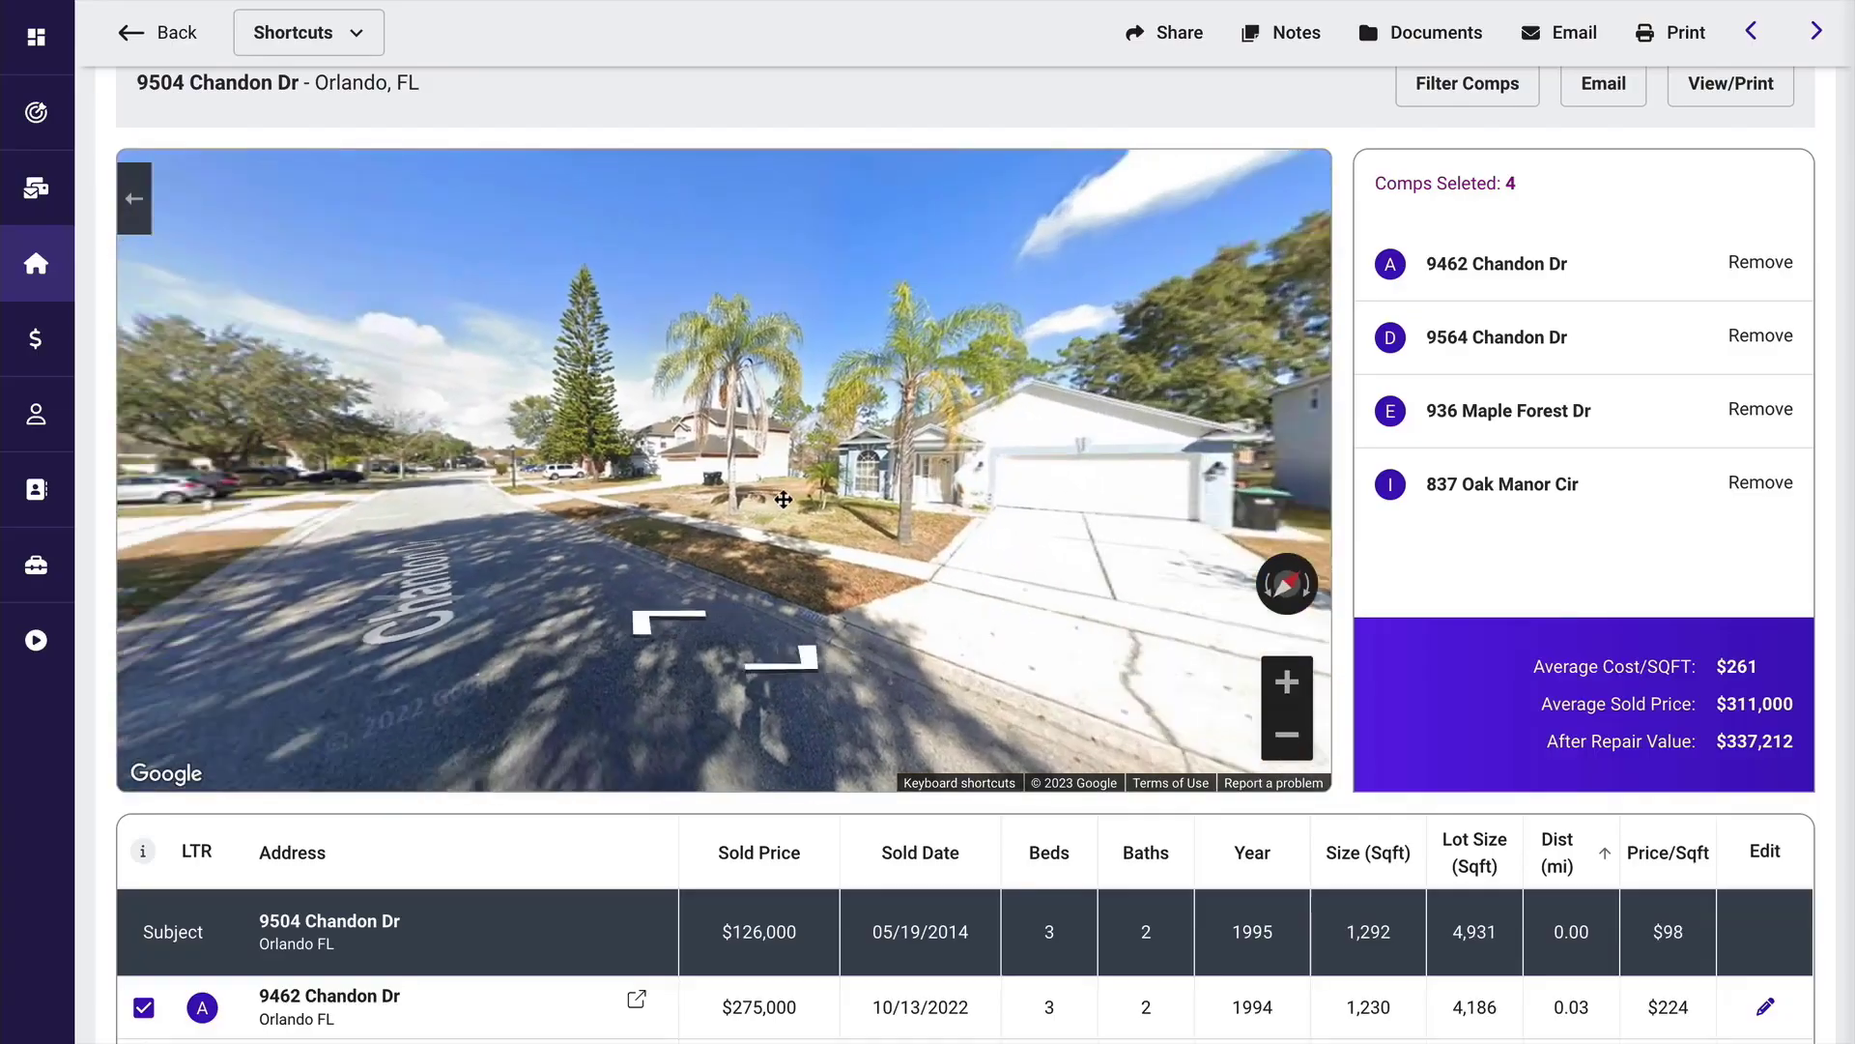
pyautogui.moveTo(783, 499); pyautogui.dragTo(796, 509)
pyautogui.moveTo(546, 510); pyautogui.dragTo(933, 510)
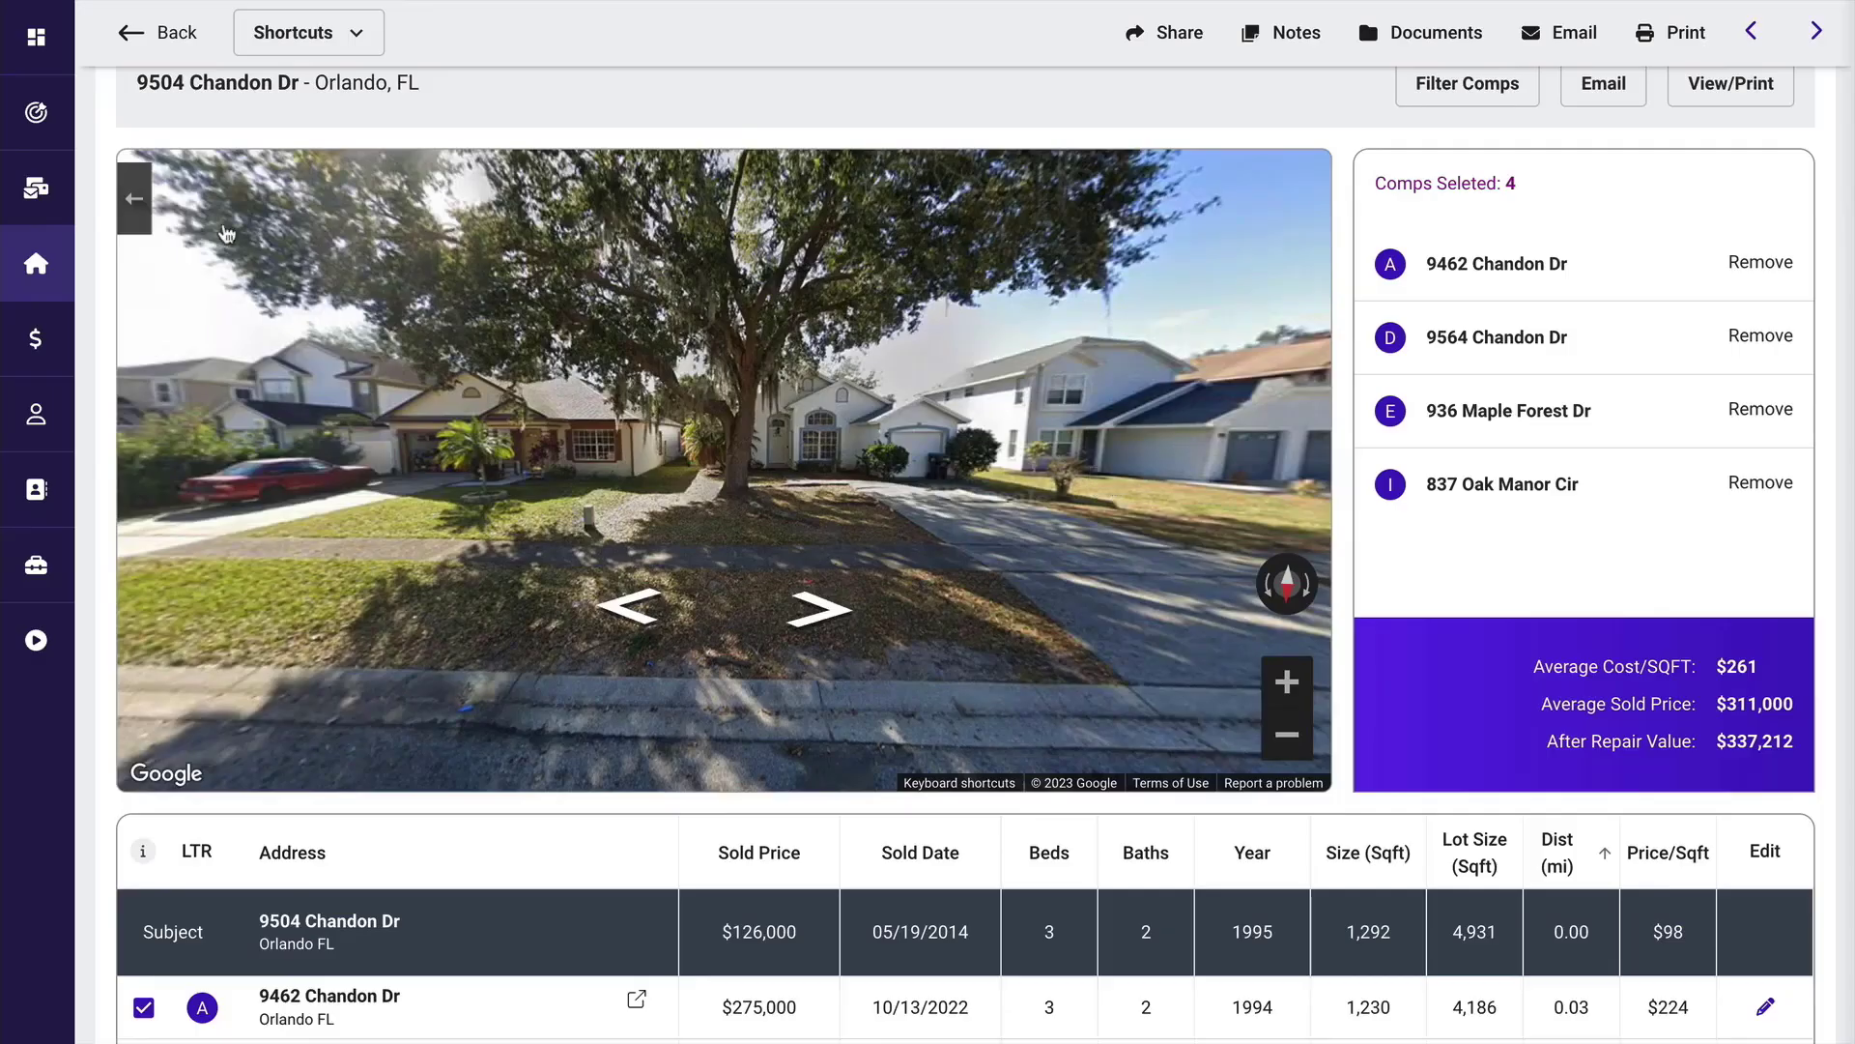
pyautogui.click(134, 198)
# Examine the Orlando comps table, comparing sold prices, sizes and distances with the subject property.
pyautogui.scroll(-1, 982, 775)
pyautogui.scroll(-3, 982, 775)
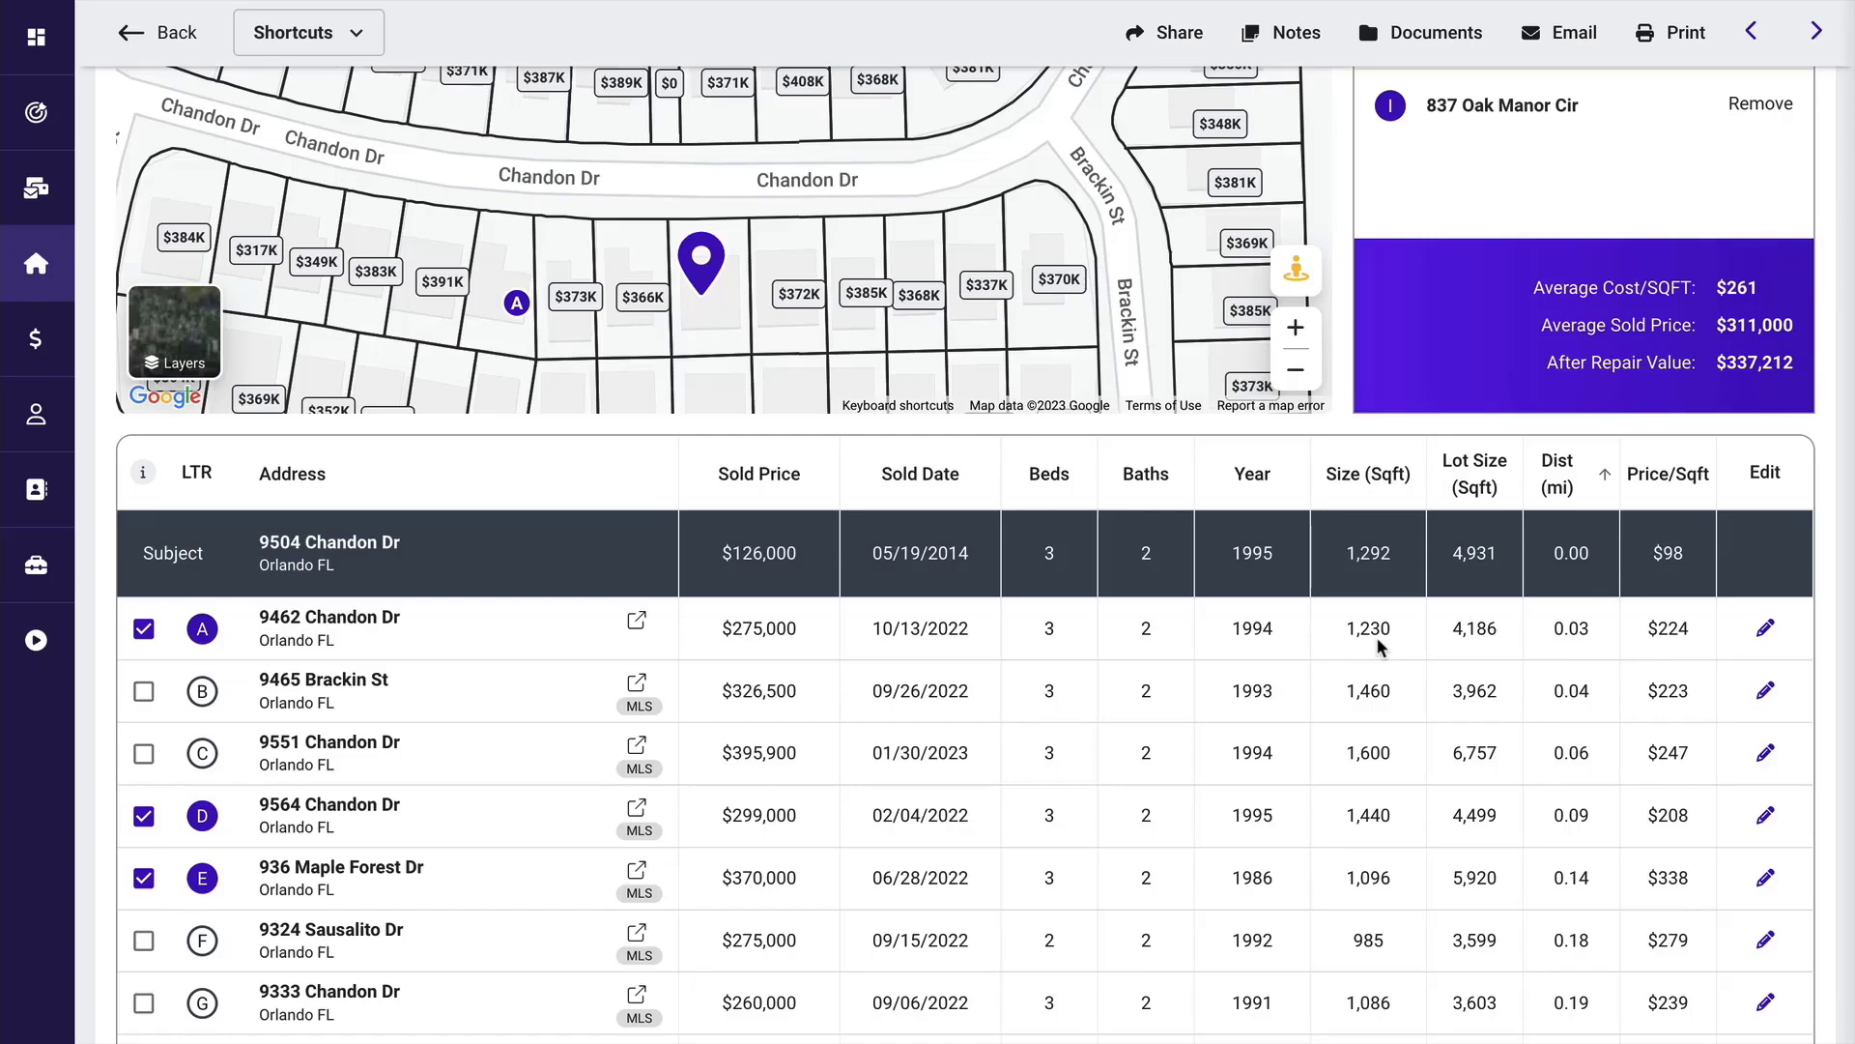
pyautogui.scroll(-3, 1377, 640)
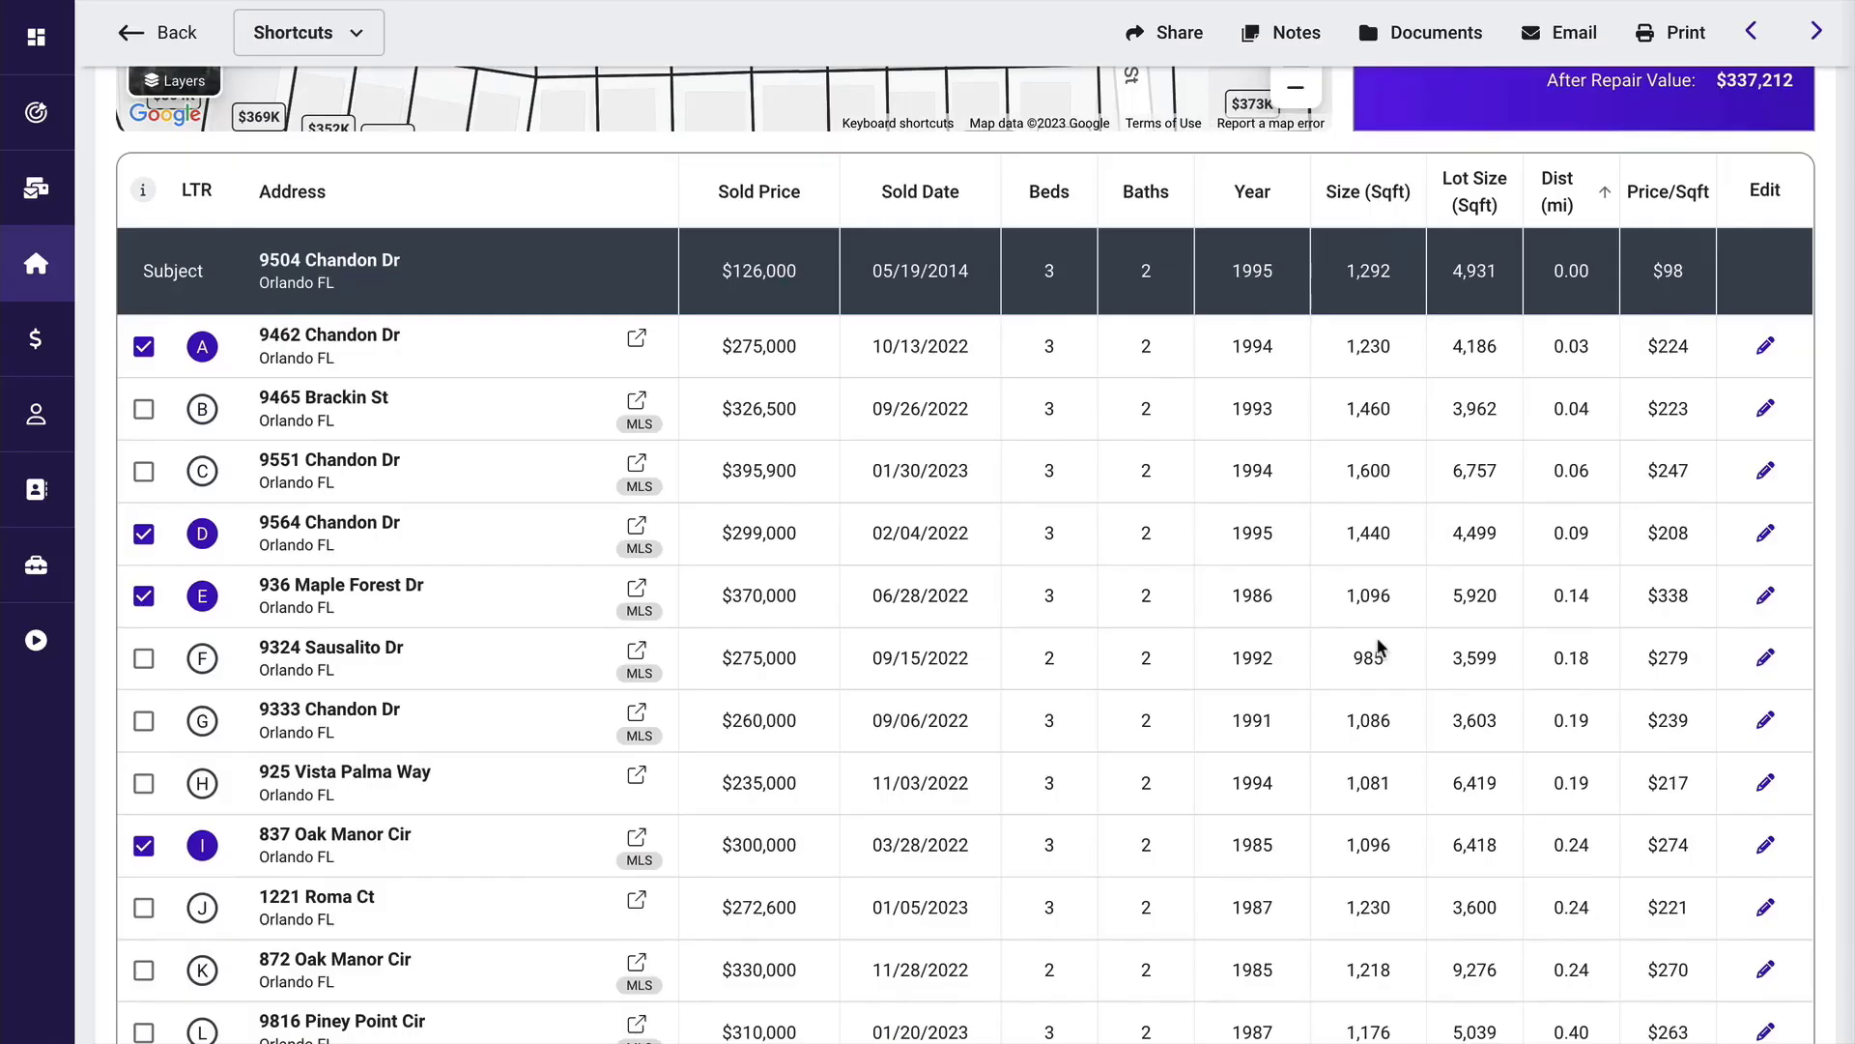
pyautogui.scroll(2, 1380, 648)
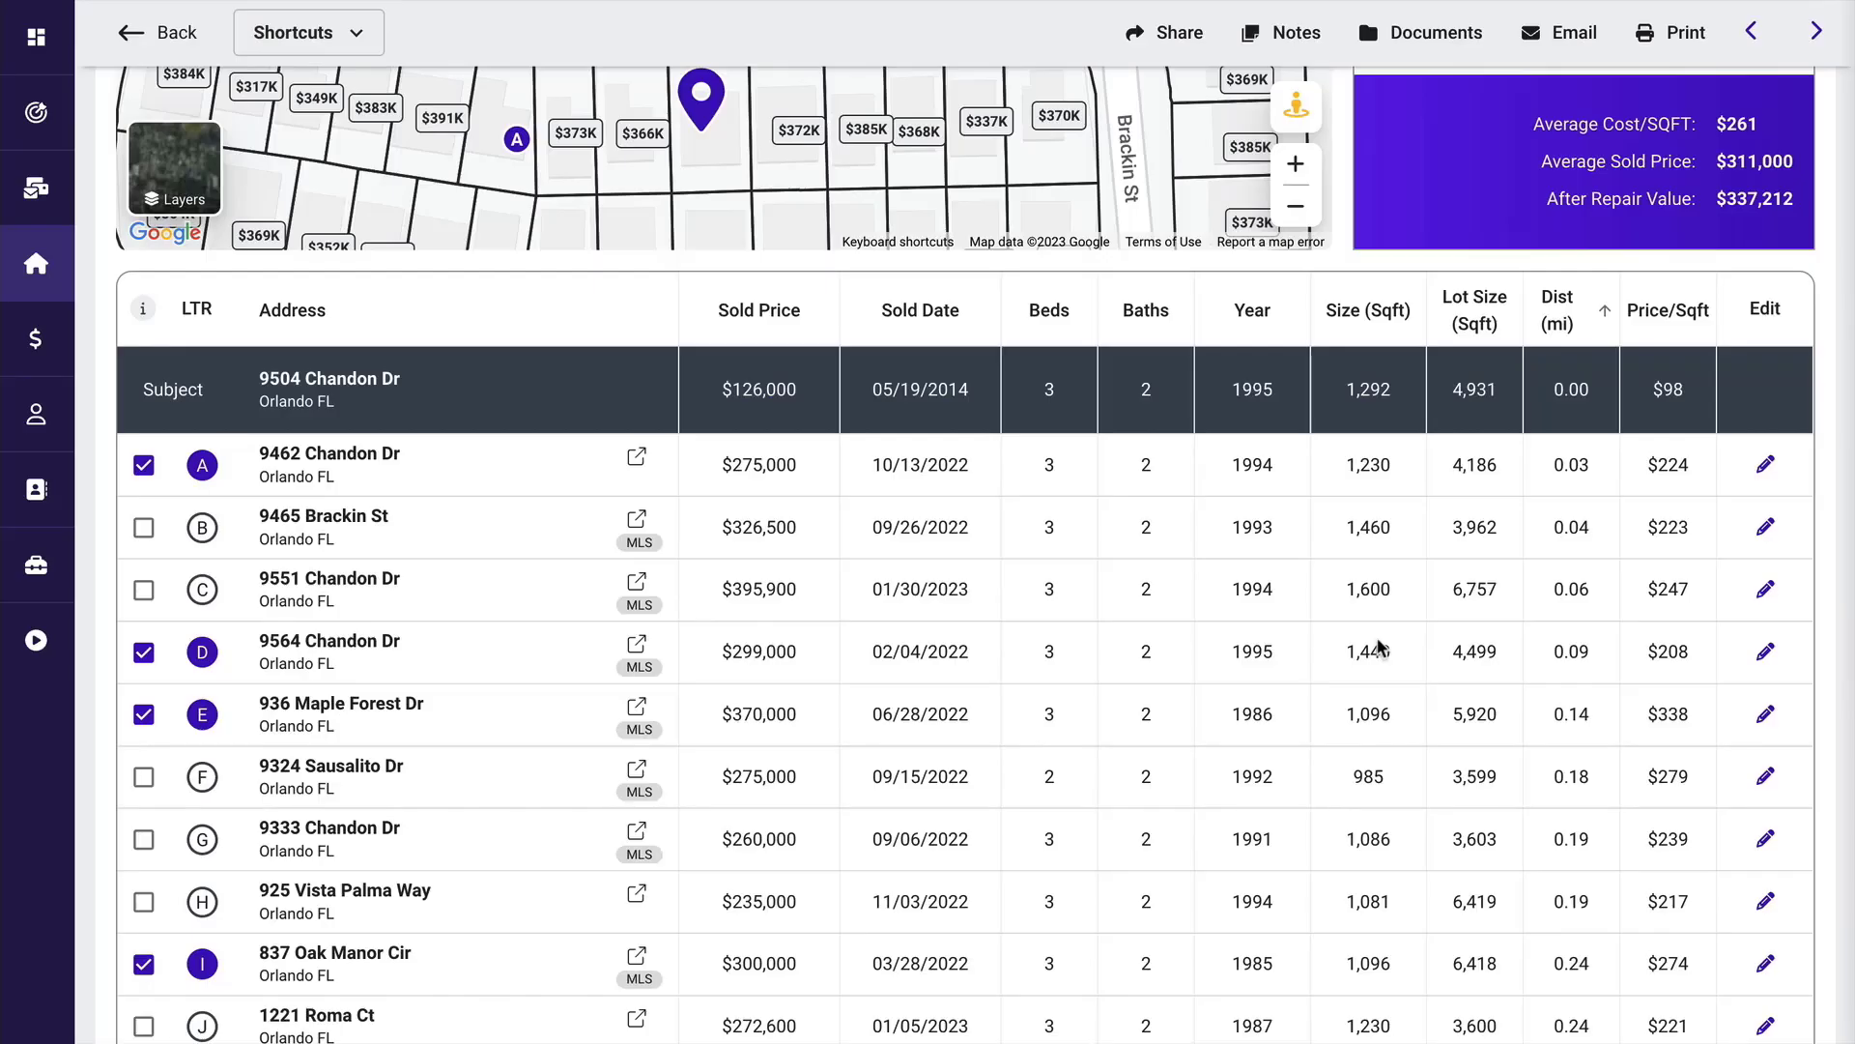
pyautogui.scroll(5, 1380, 648)
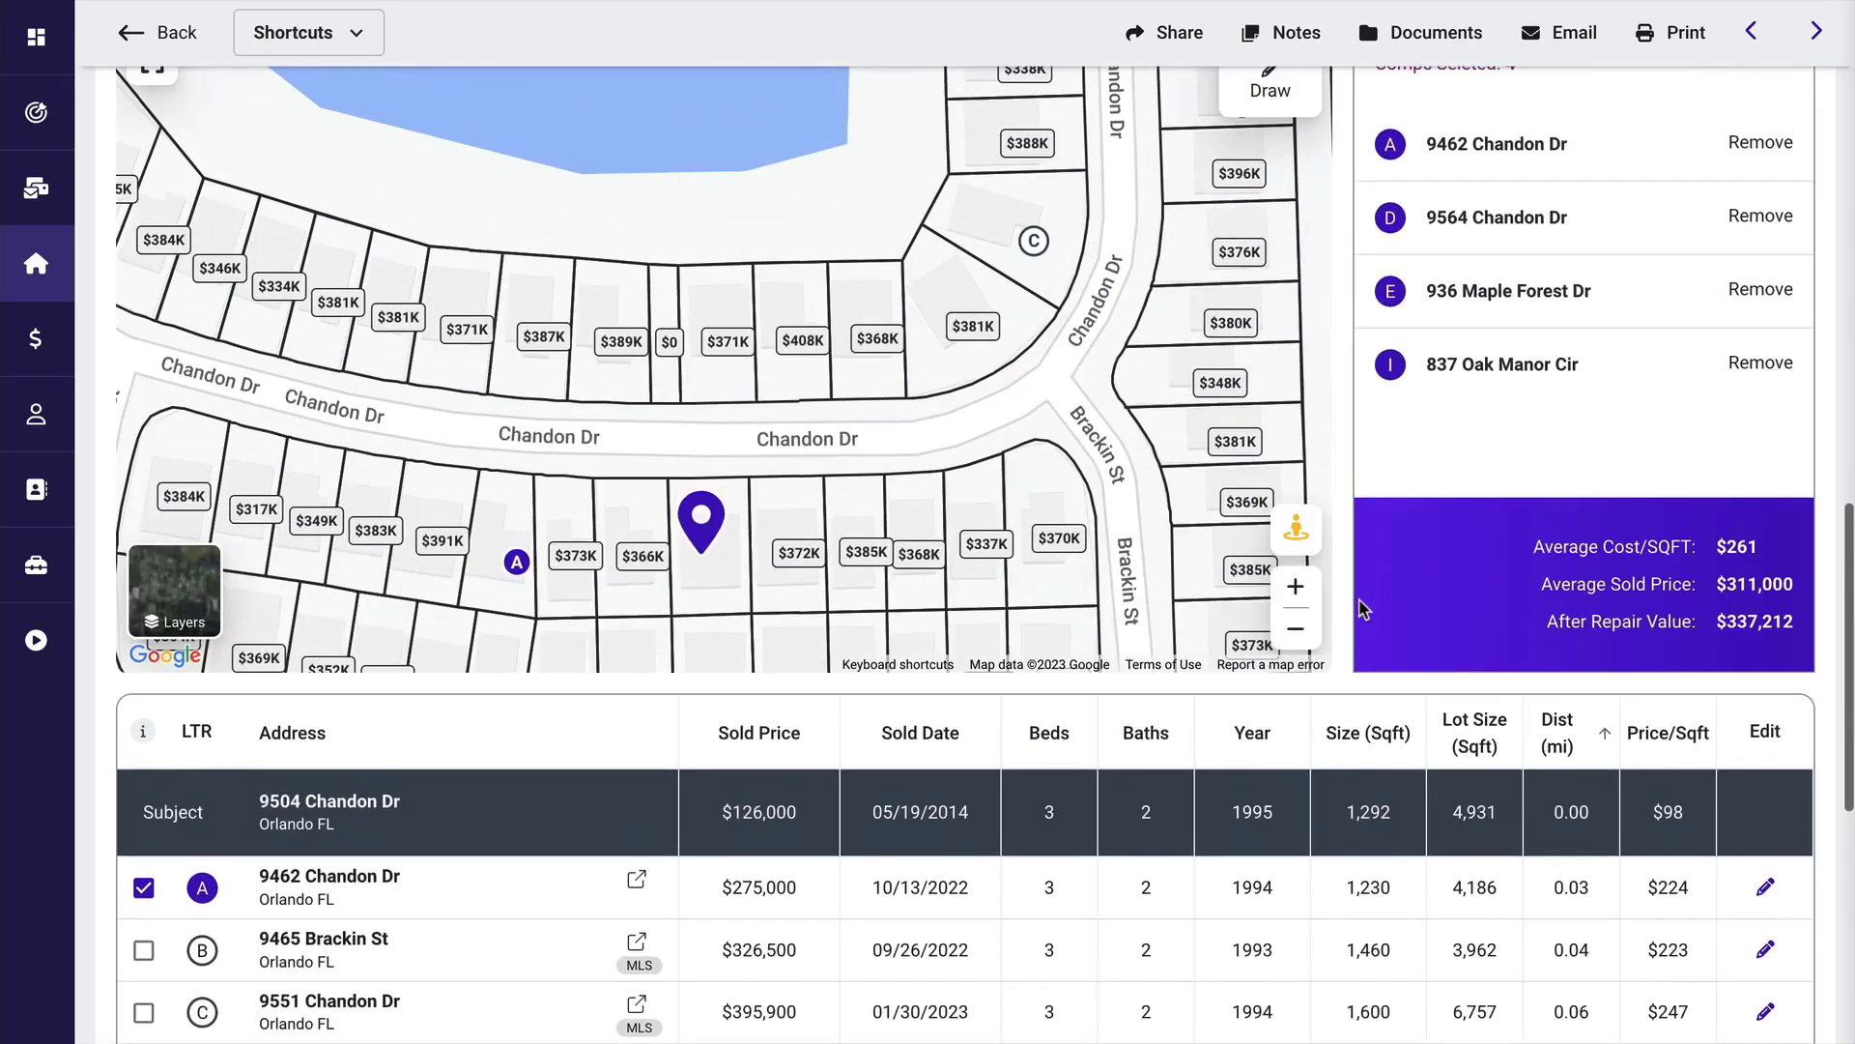
# Switch the Orlando comps map to satellite imagery and inspect the parcels around Brackin St and the comps list.
pyautogui.moveTo(1033, 576); pyautogui.dragTo(1044, 280)
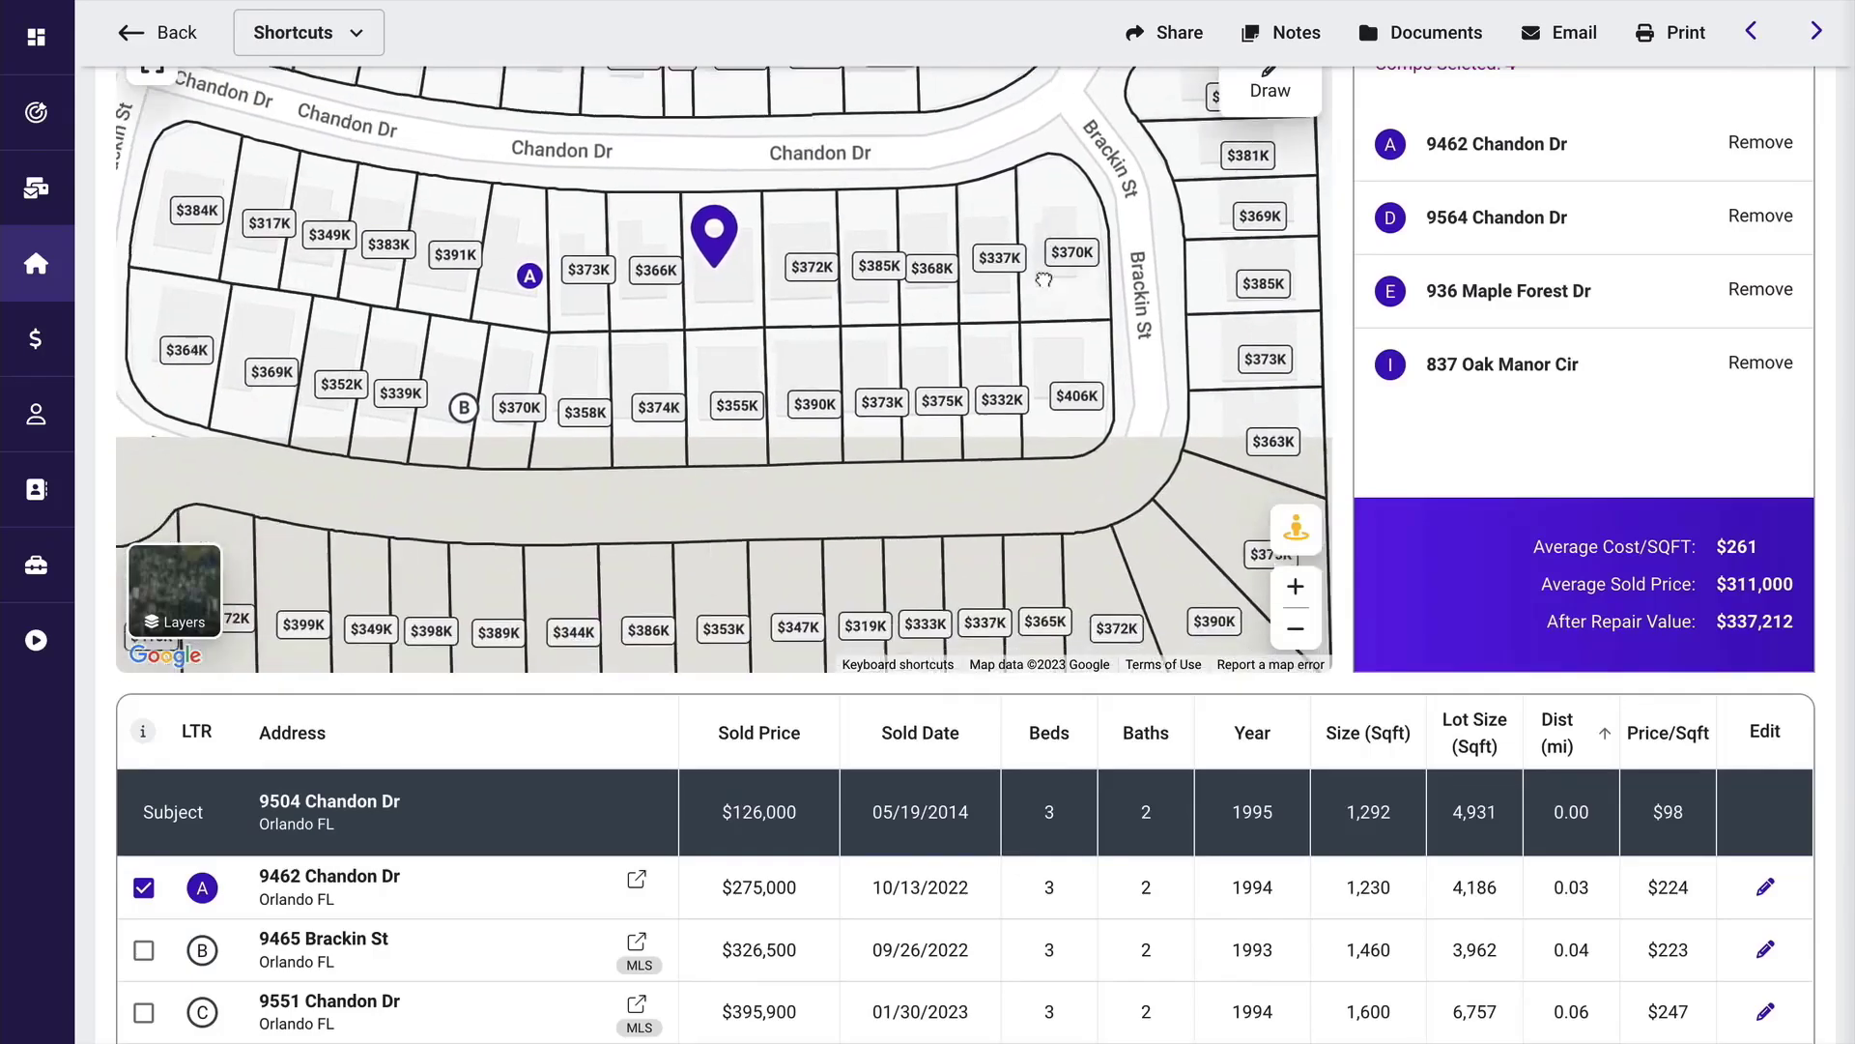
pyautogui.click(190, 593)
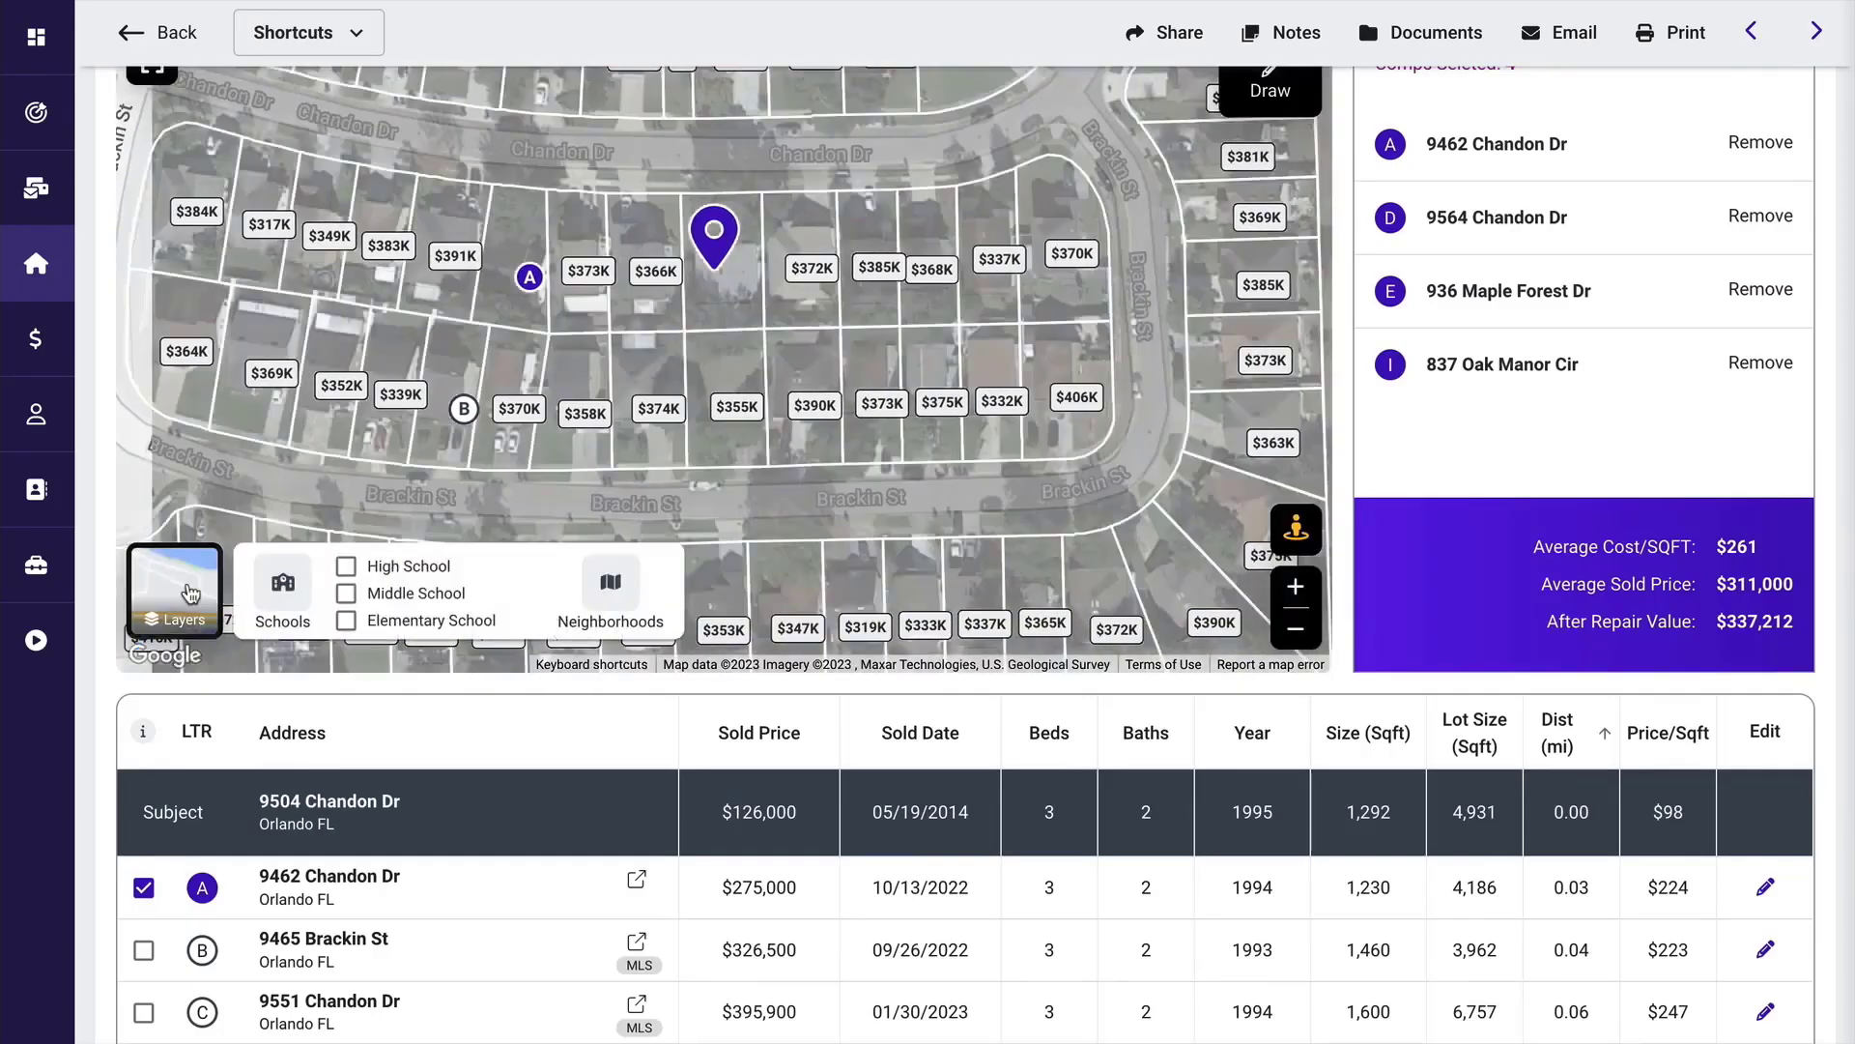
pyautogui.moveTo(953, 495); pyautogui.dragTo(974, 420)
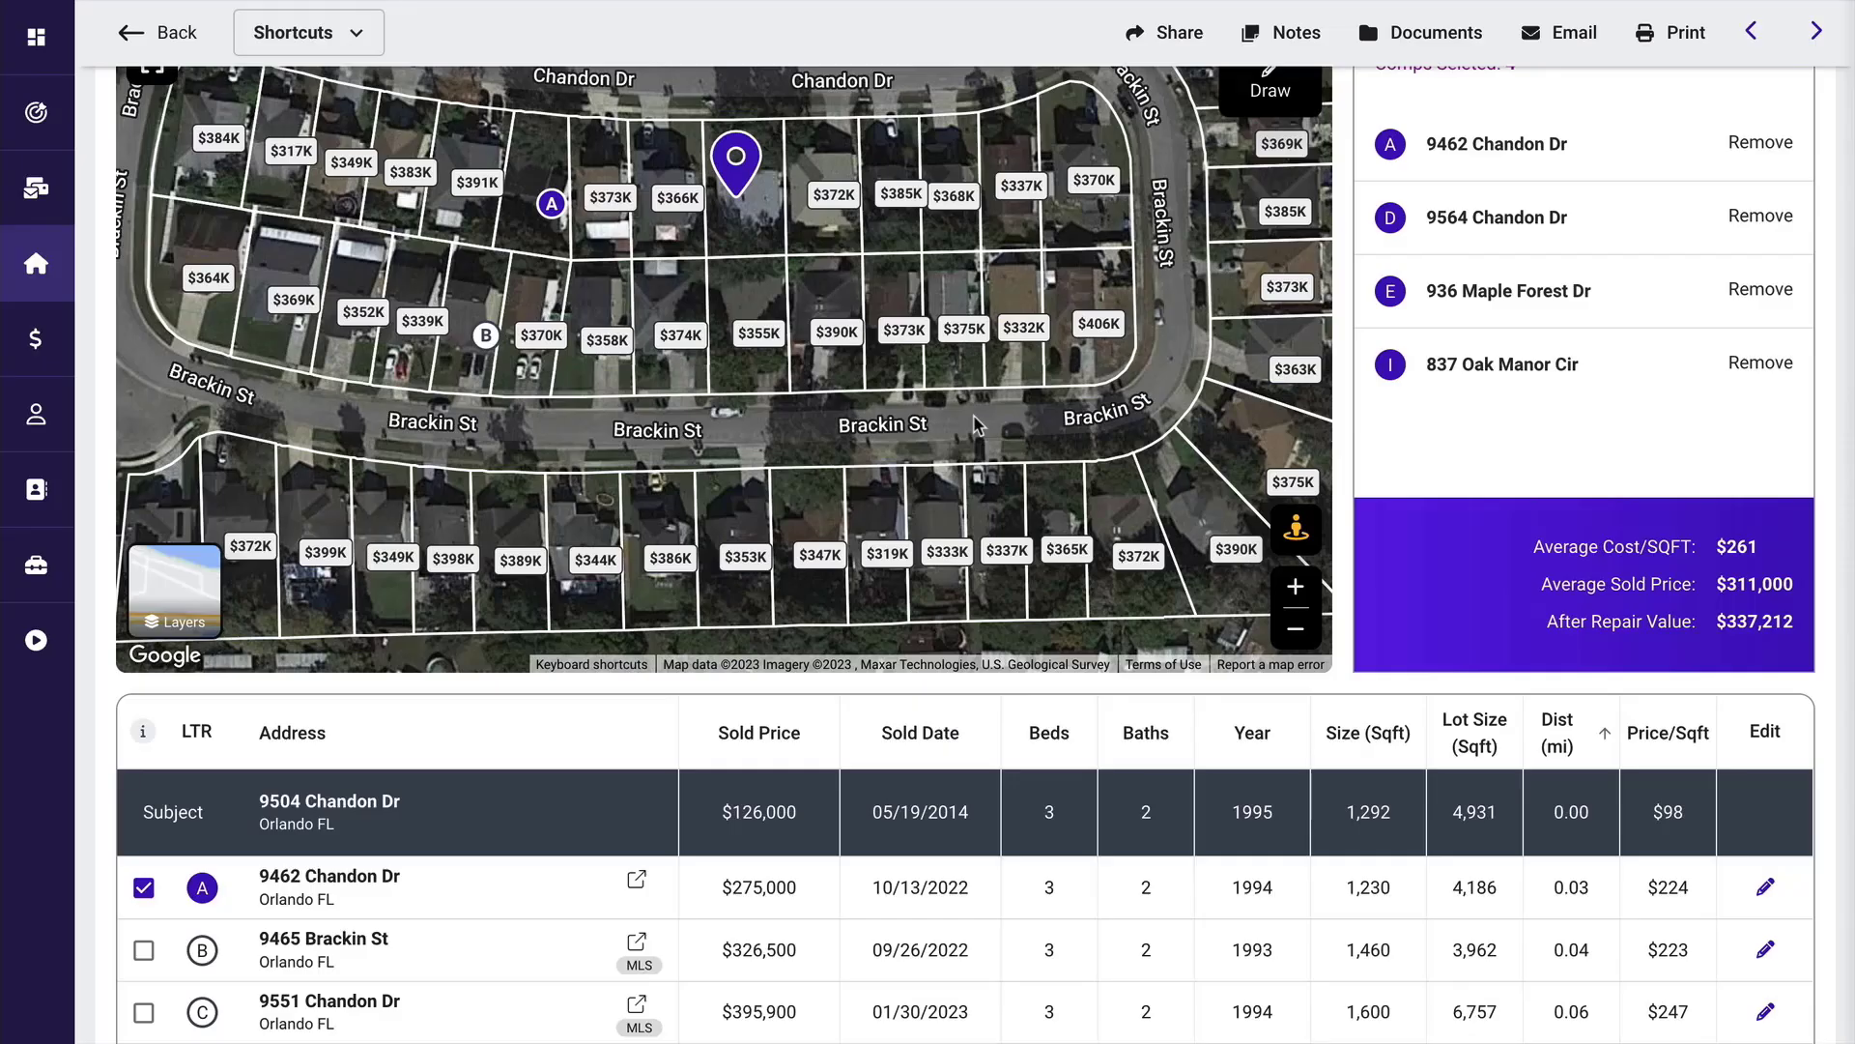
pyautogui.scroll(-4, 1088, 779)
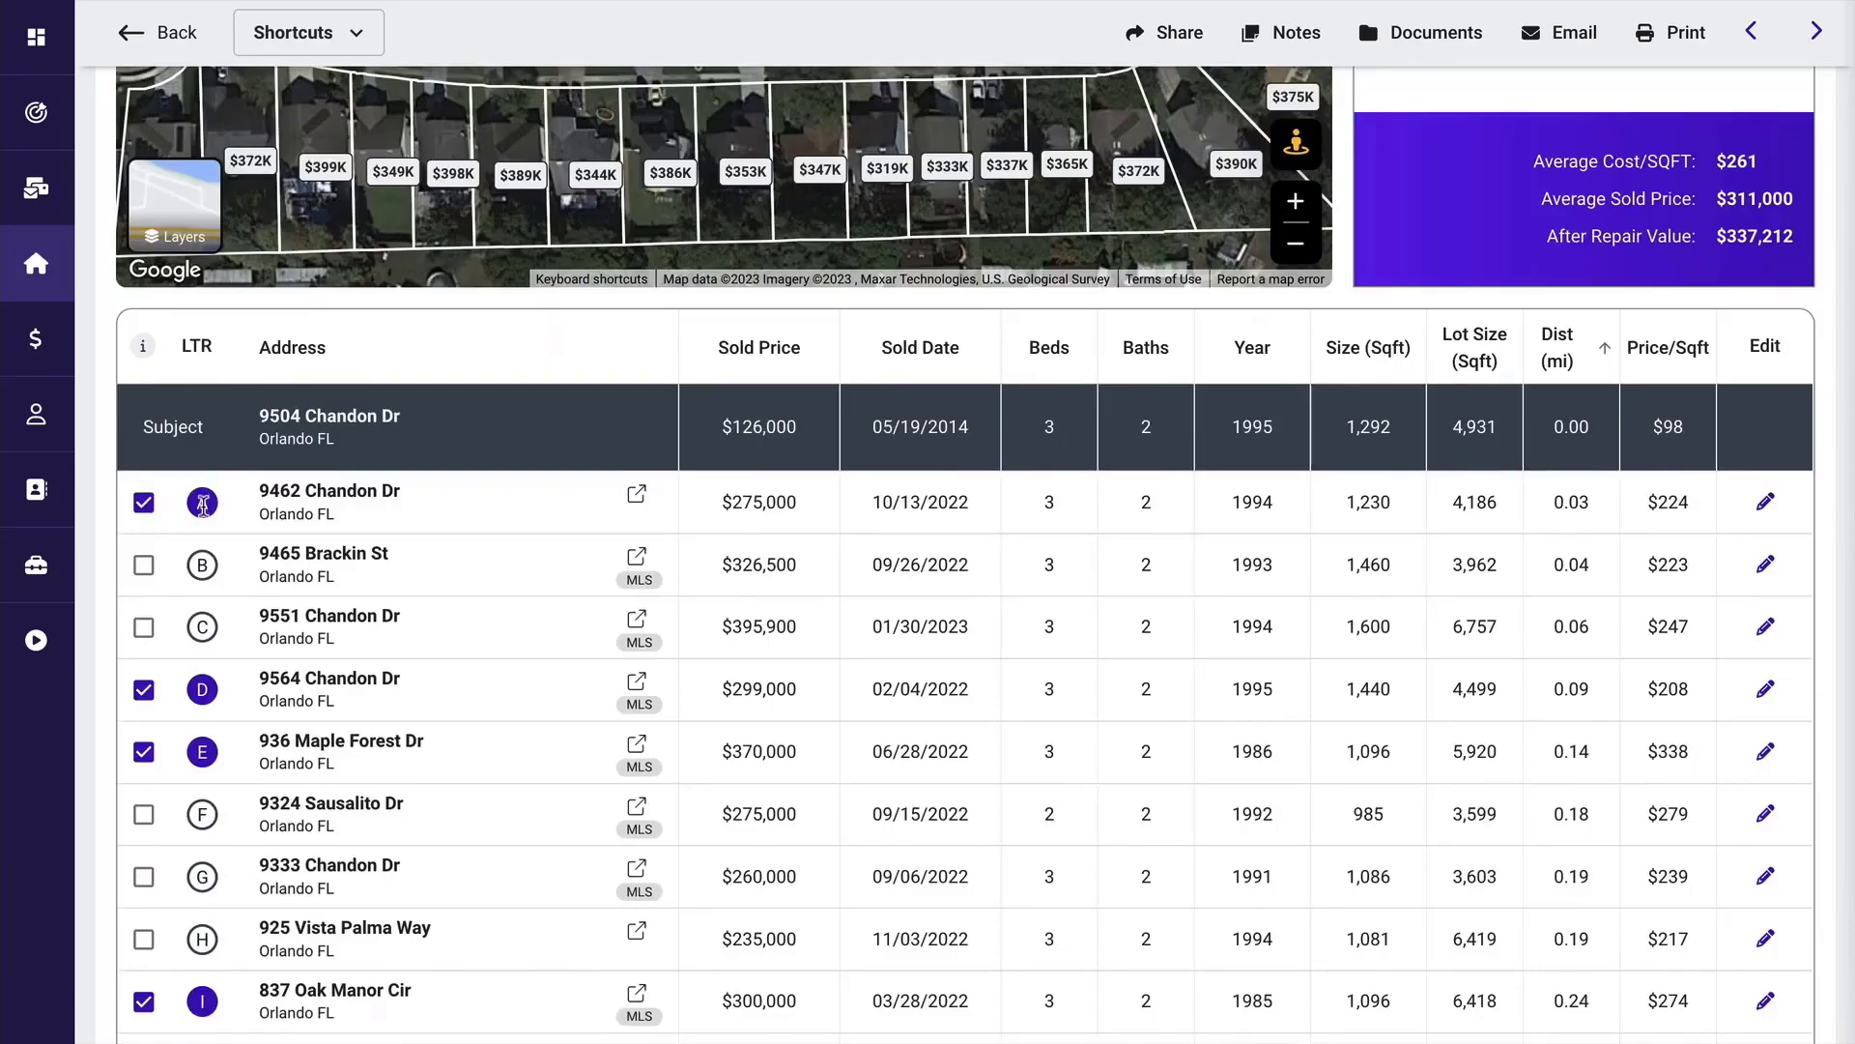
pyautogui.scroll(4, 218, 504)
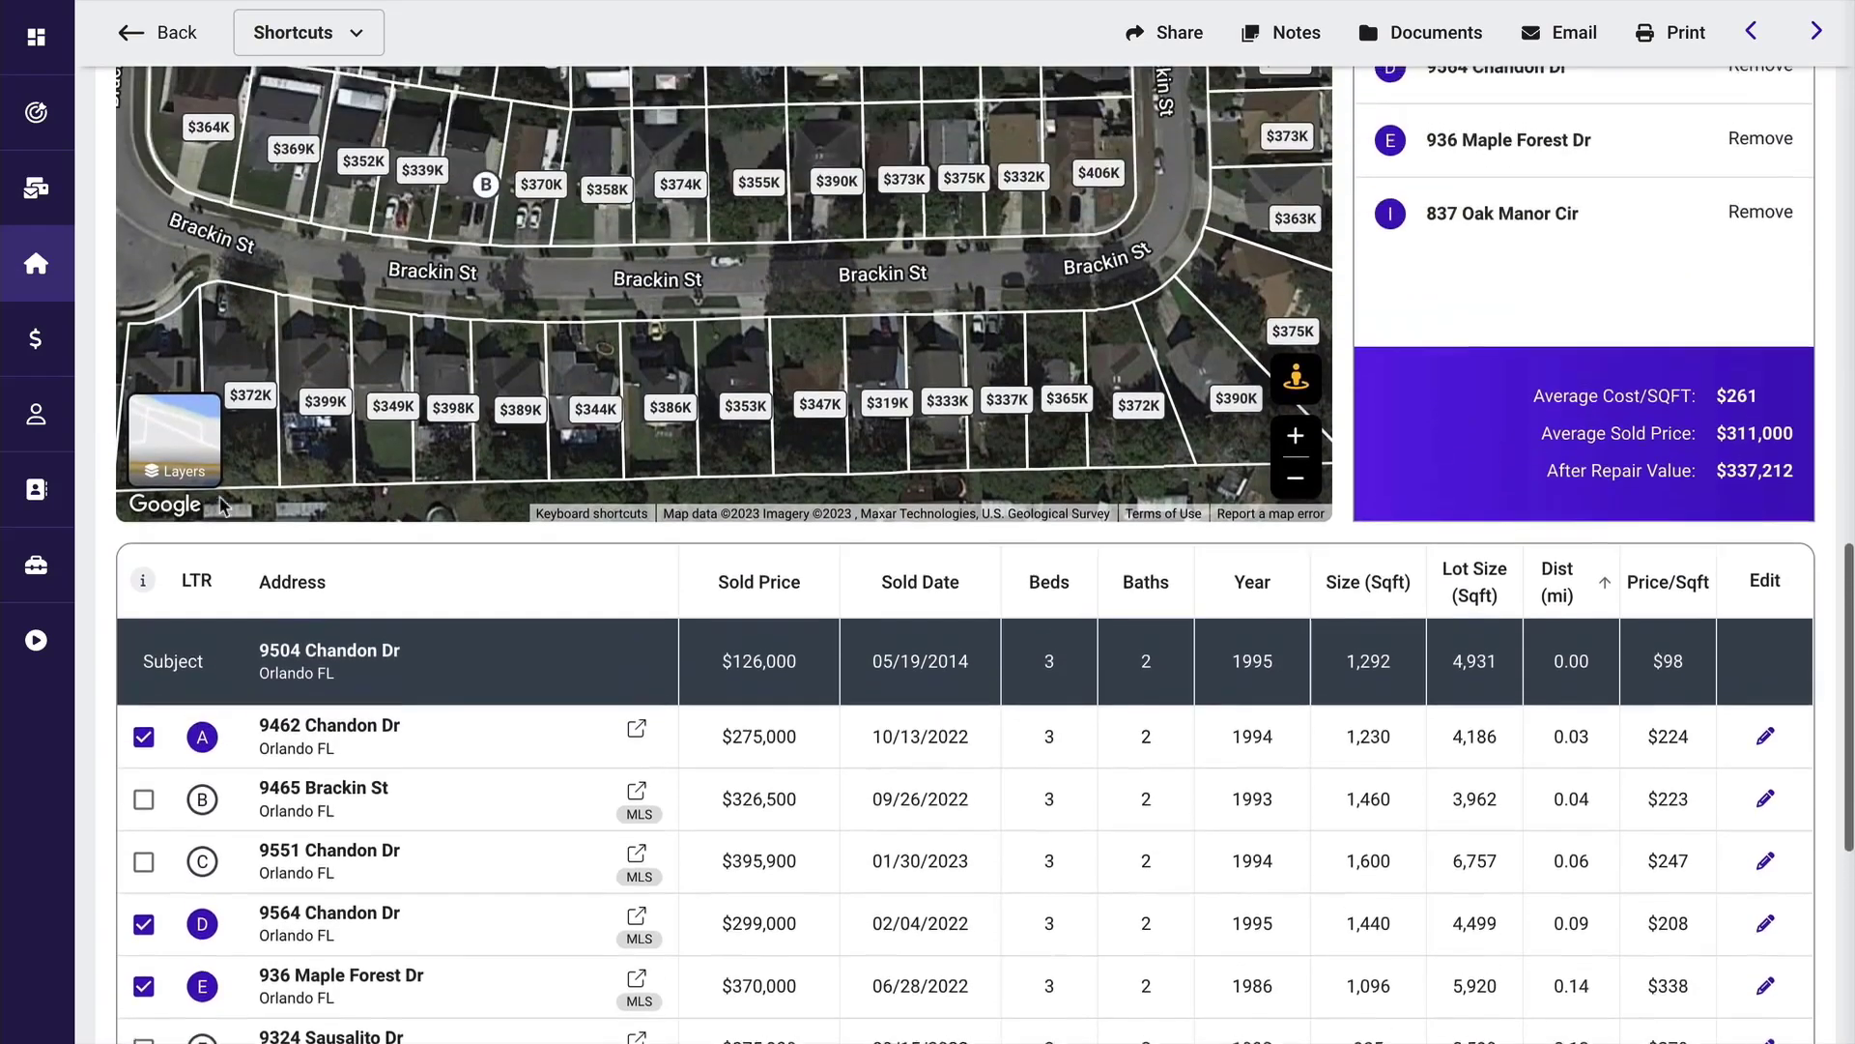
# Filter the Orlando comps to properties with 3+ bedrooms and 2+ bathrooms, and review the filtered comps table.
pyautogui.scroll(-4, 220, 505)
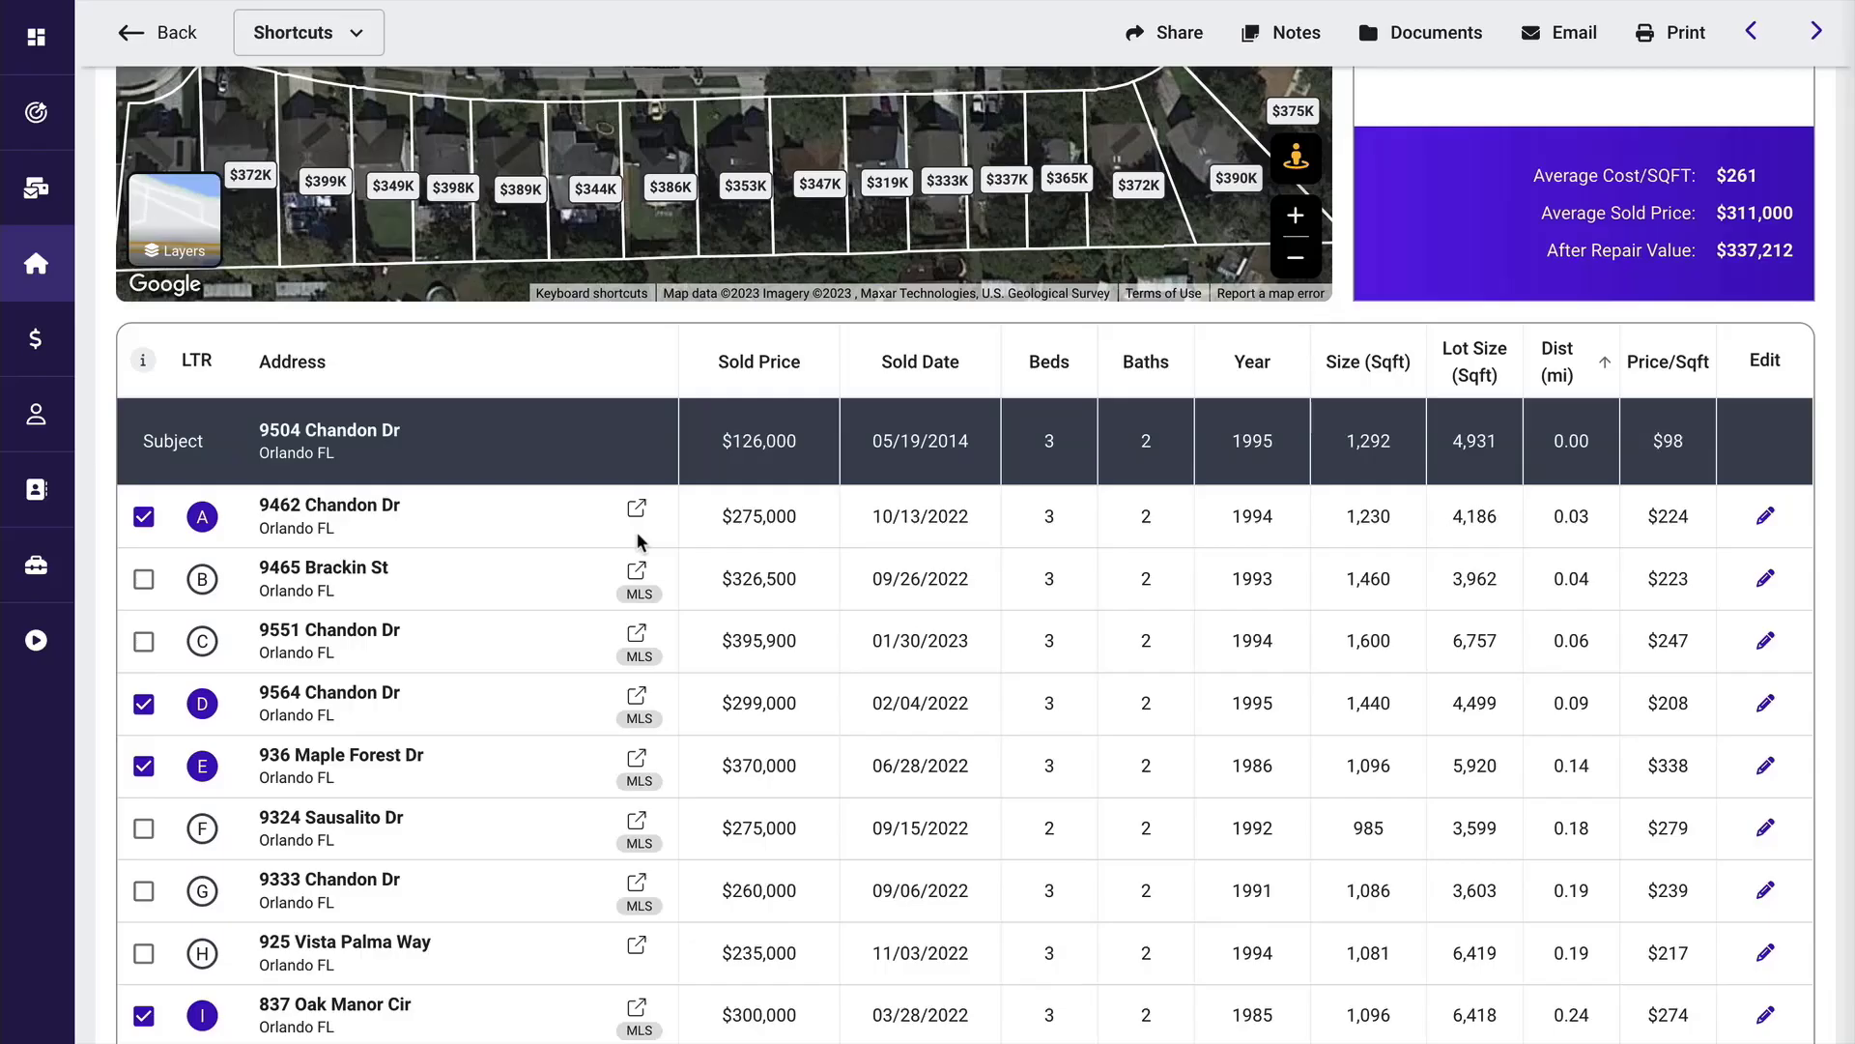
pyautogui.scroll(6, 638, 541)
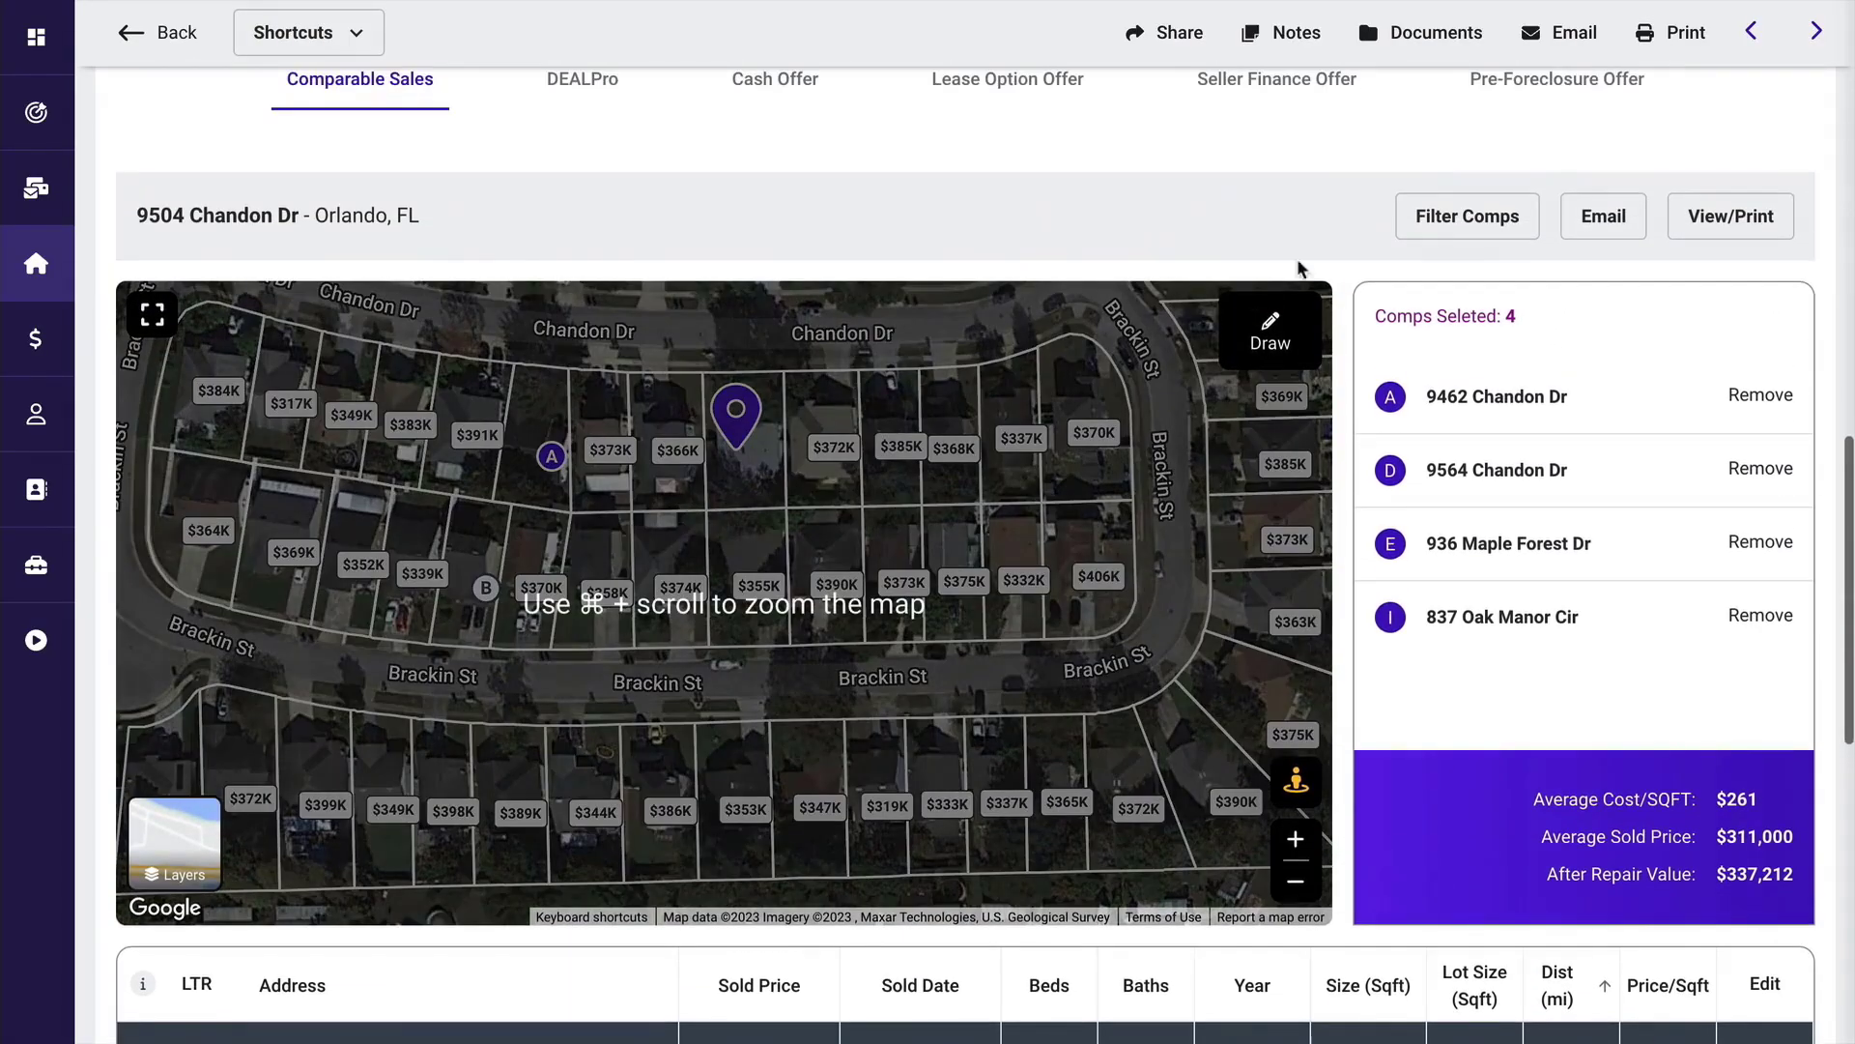
pyautogui.click(1468, 217)
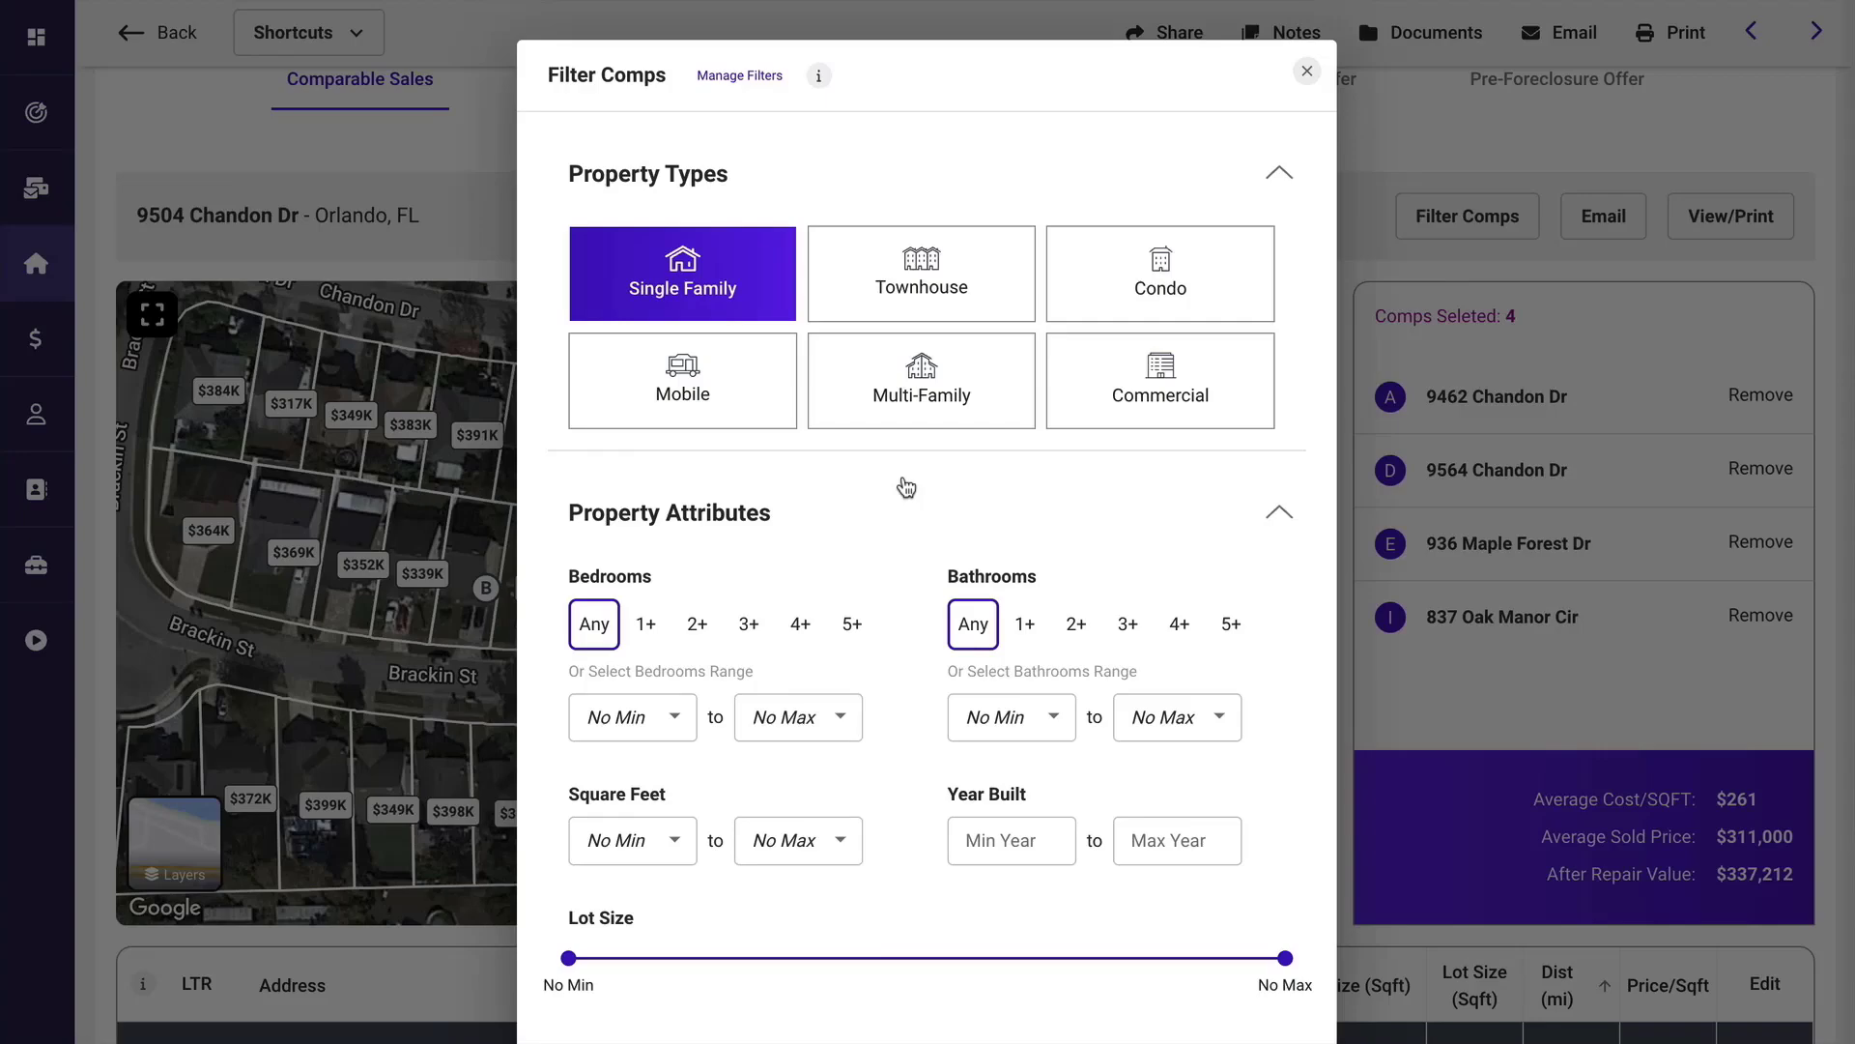
pyautogui.scroll(-2, 903, 485)
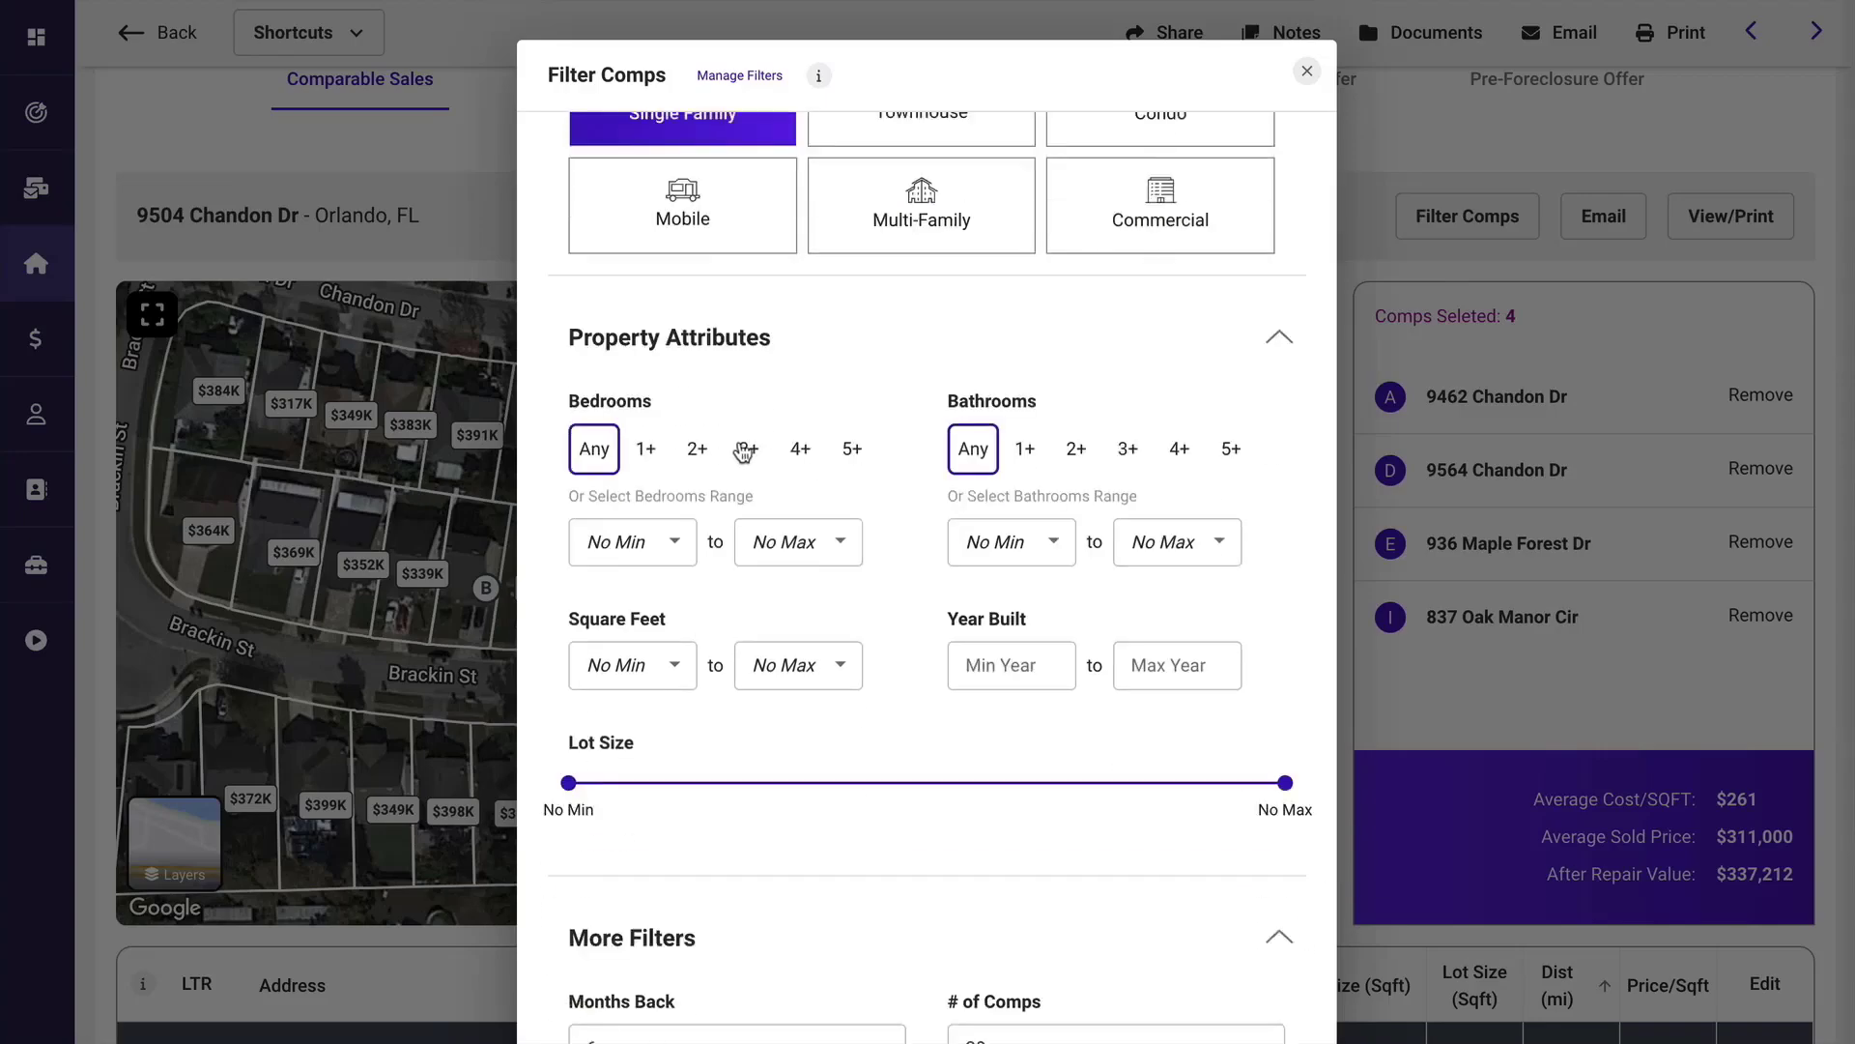
pyautogui.click(749, 448)
pyautogui.click(1076, 448)
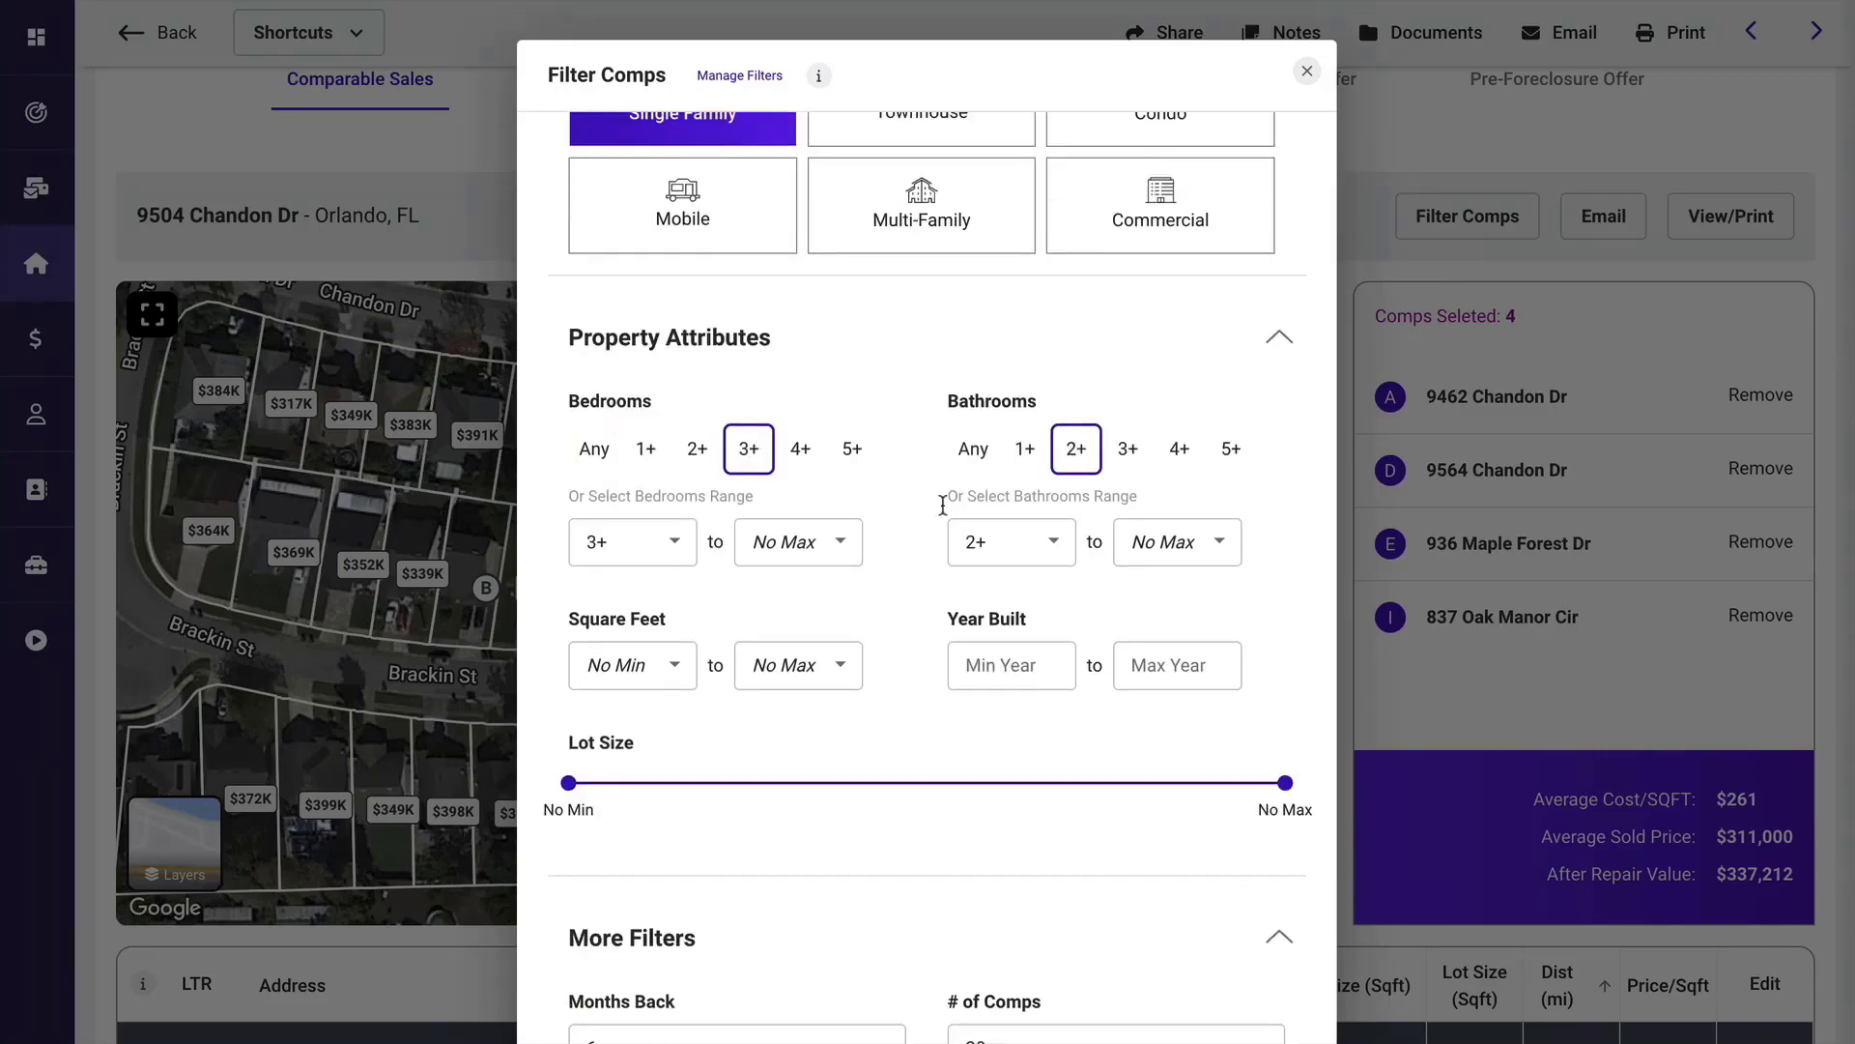
pyautogui.scroll(-2, 890, 650)
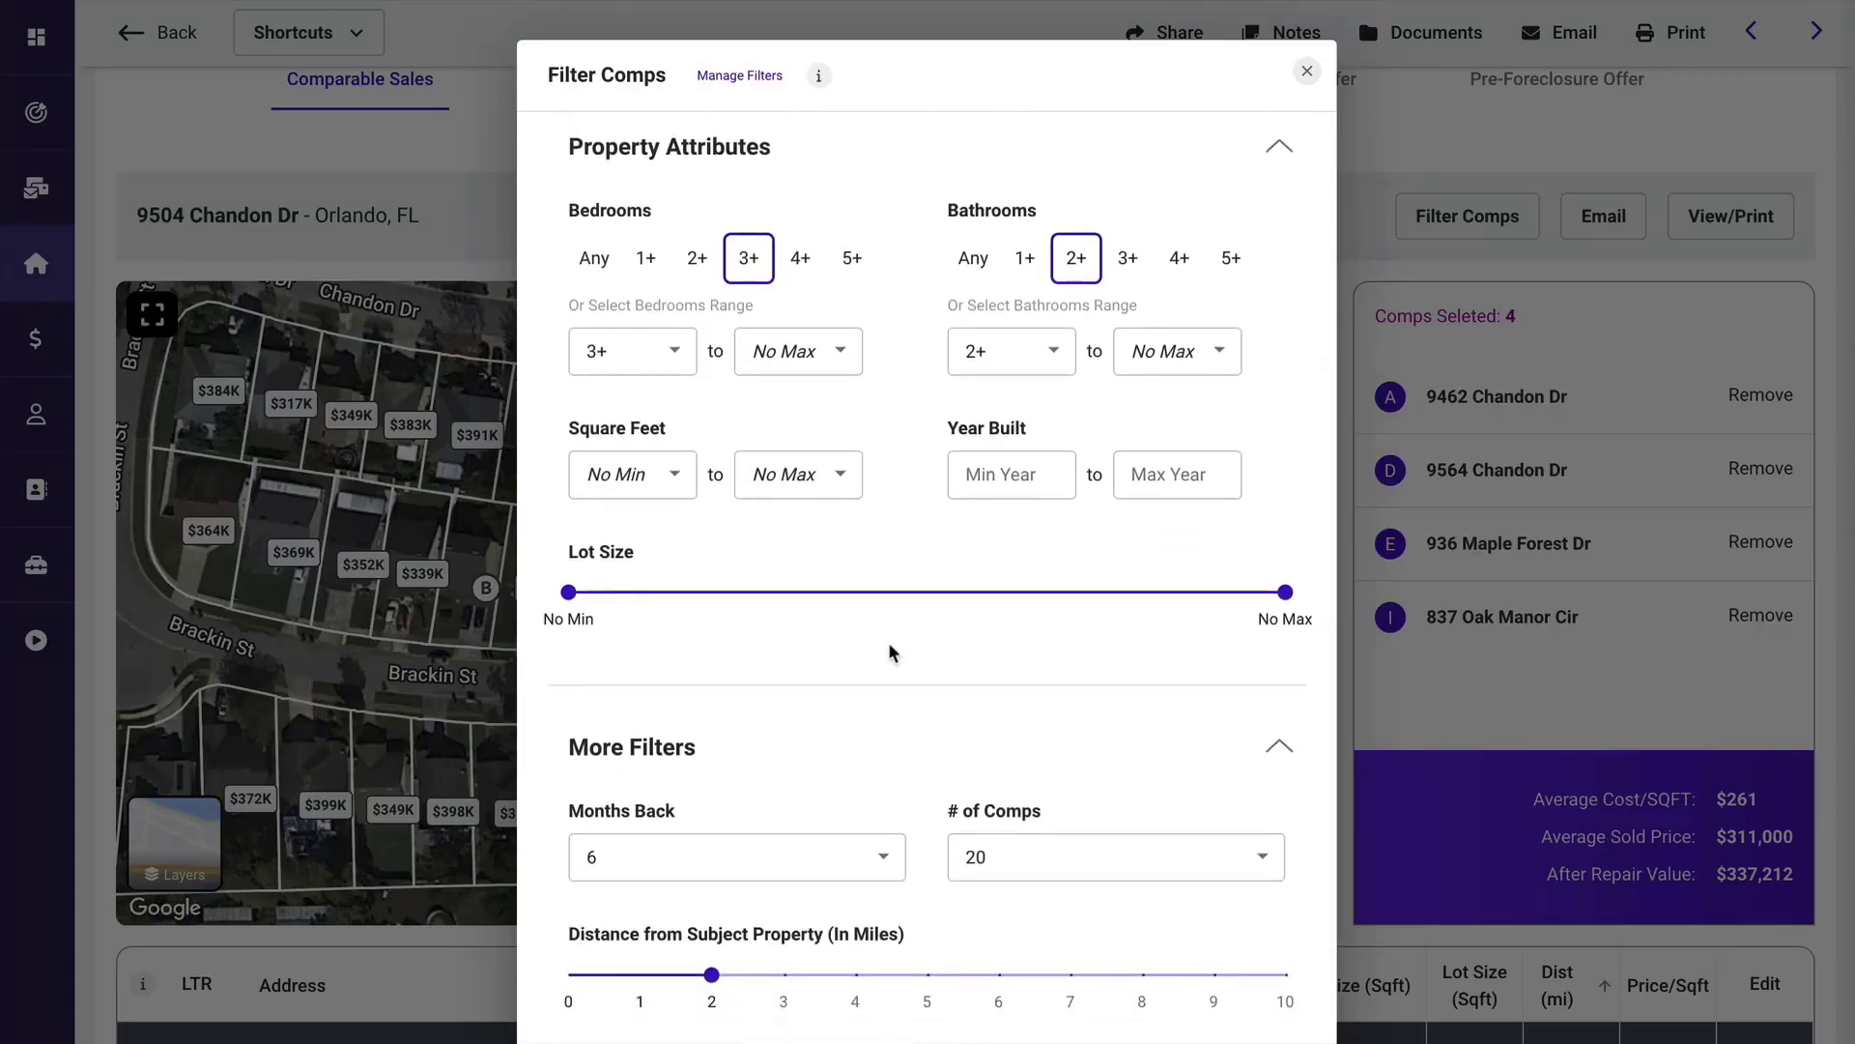
pyautogui.scroll(-2, 889, 647)
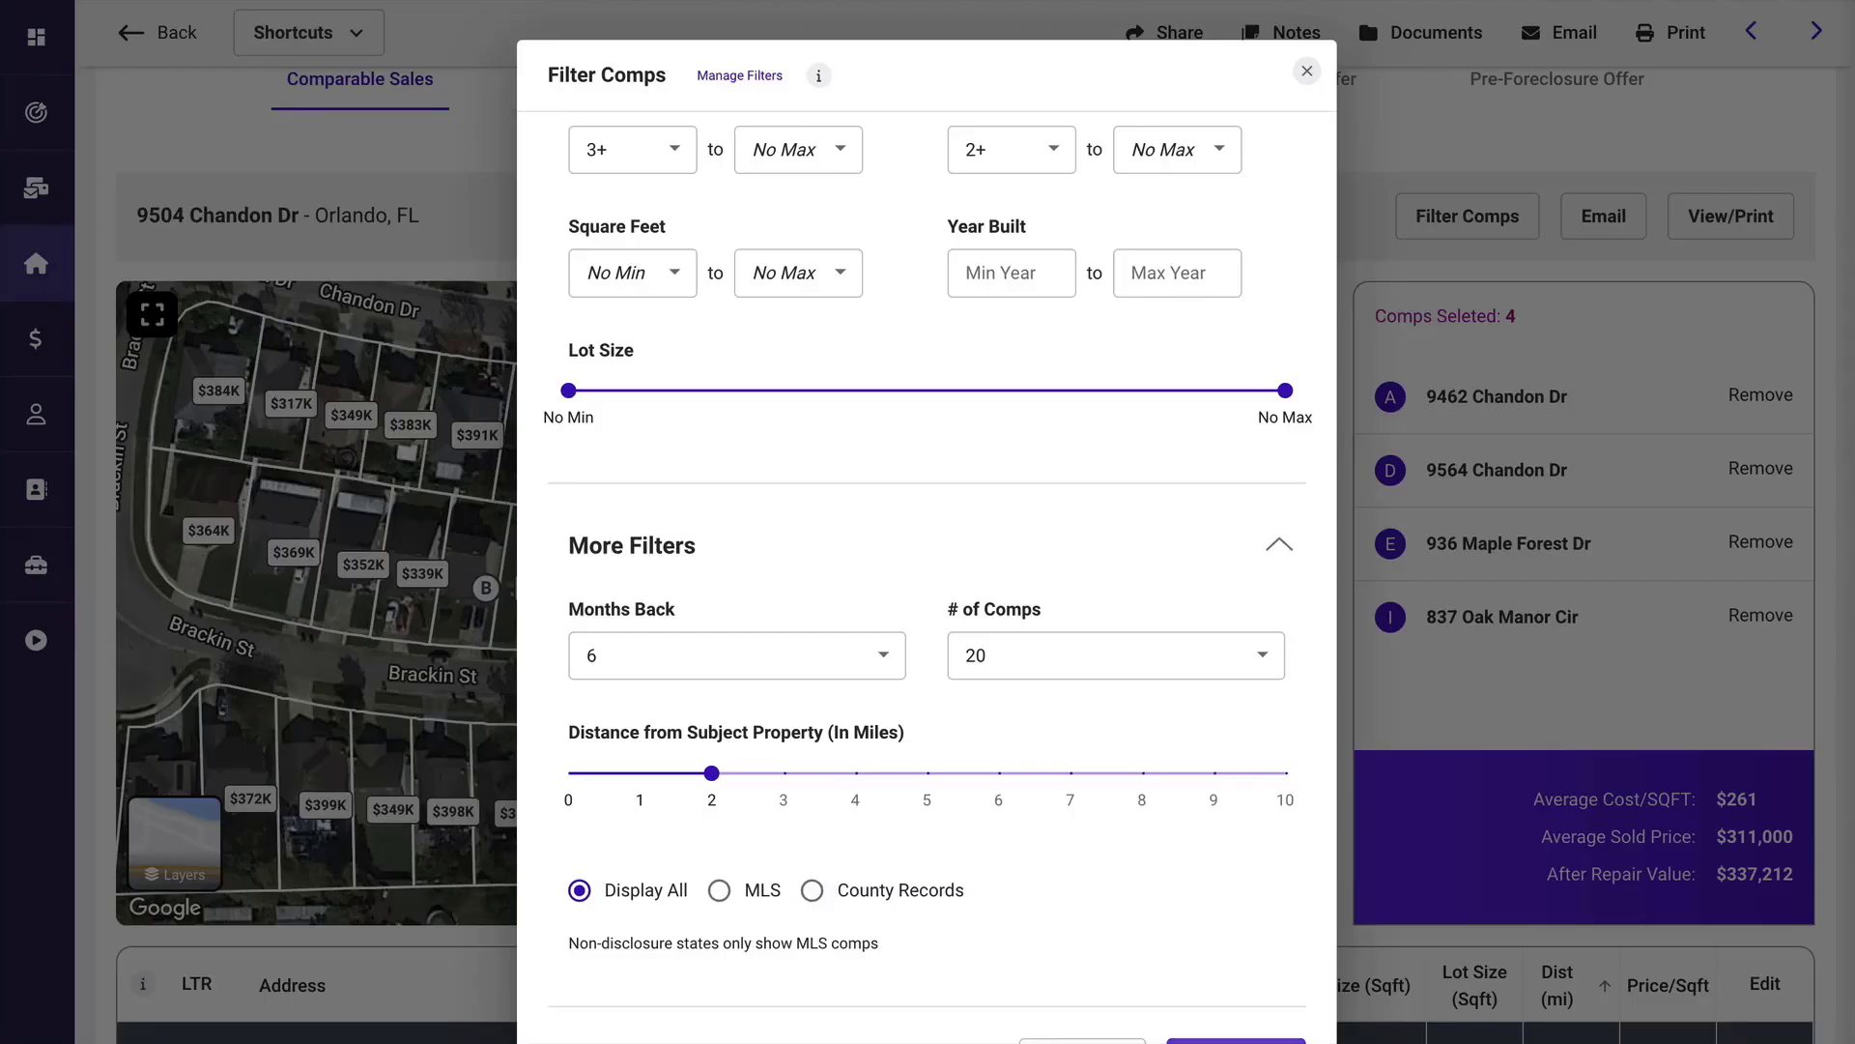
pyautogui.click(1236, 1041)
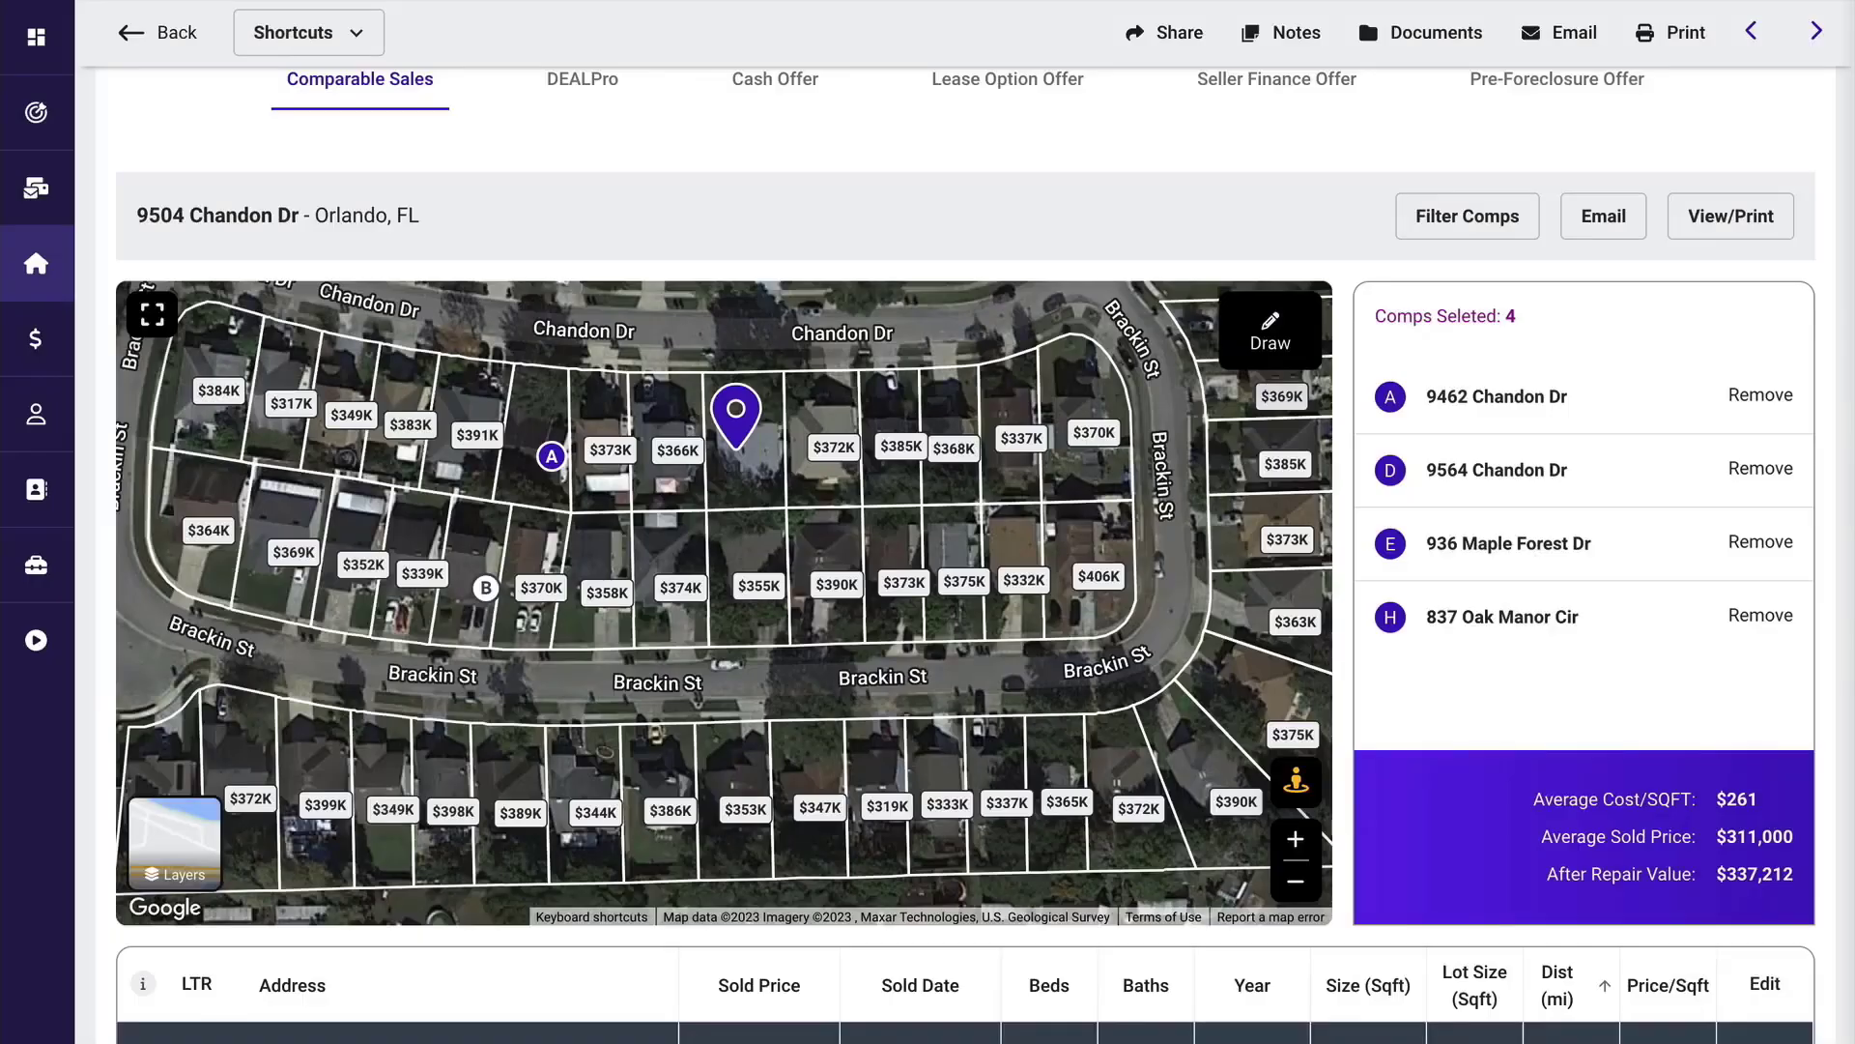
pyautogui.scroll(-5, 1119, 993)
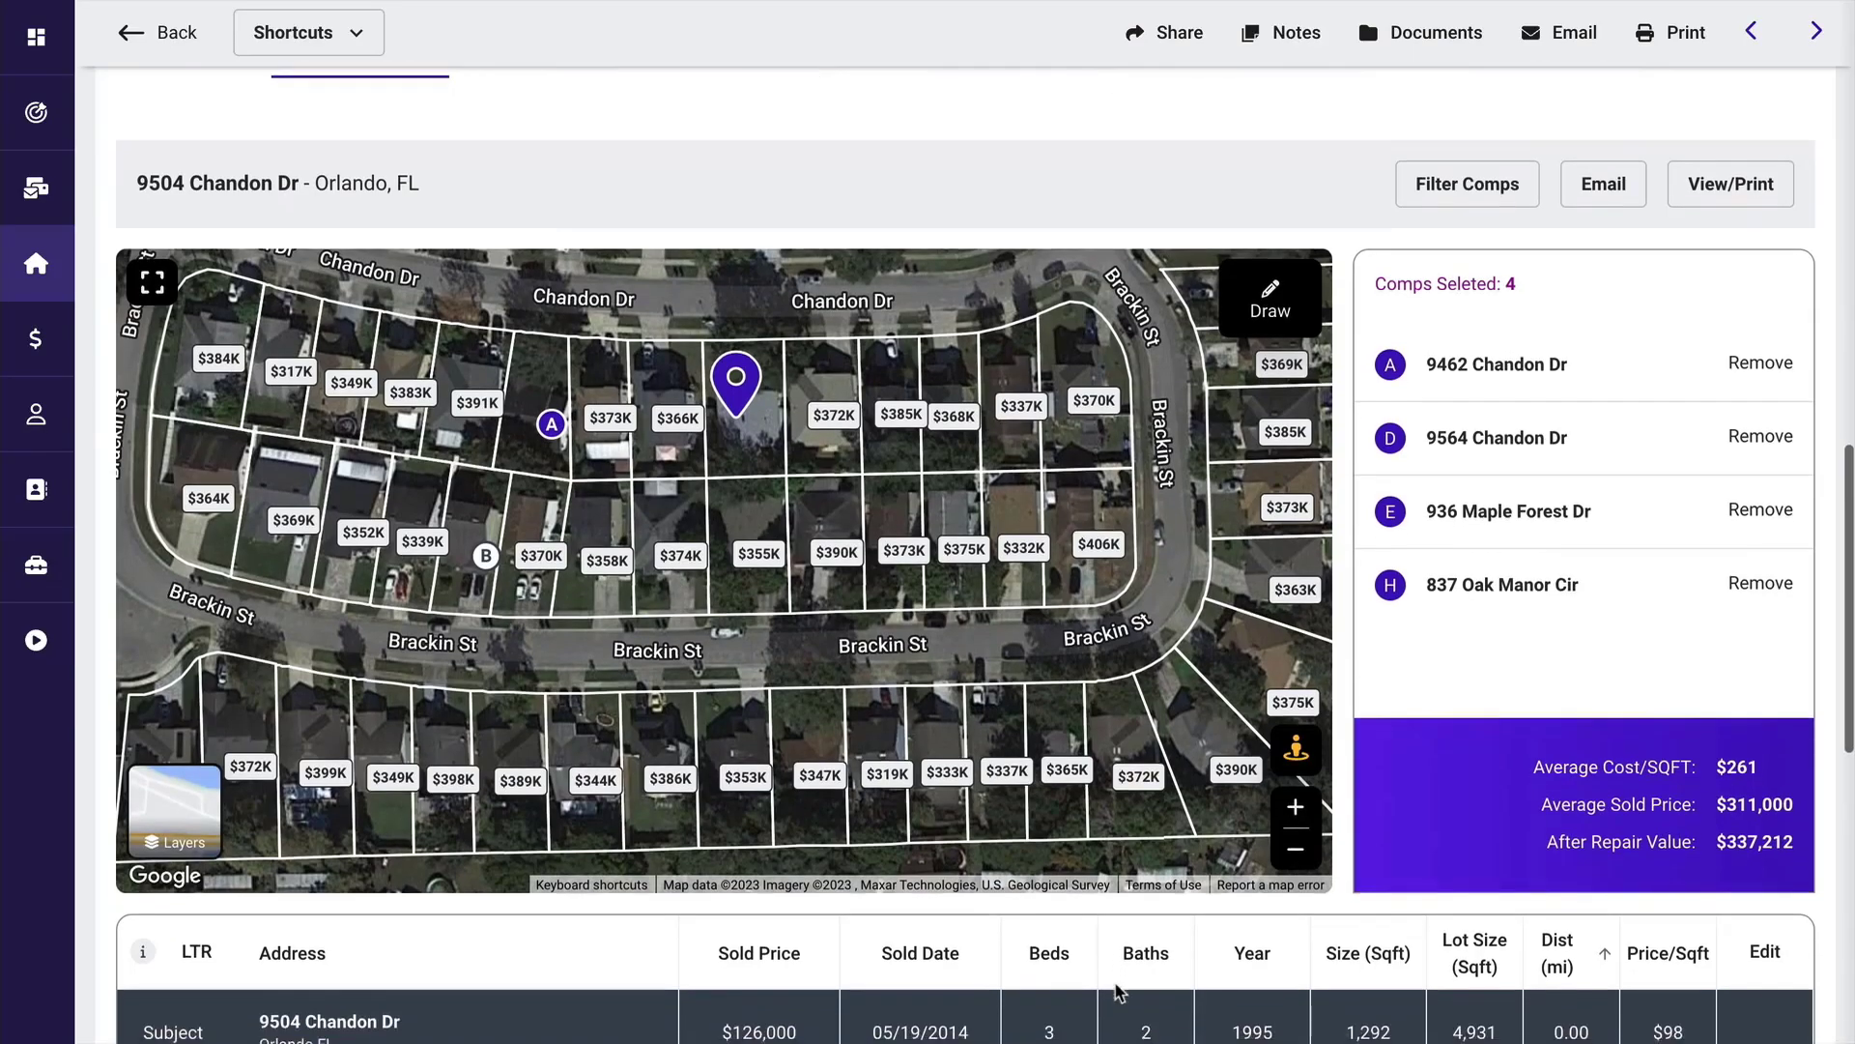
pyautogui.scroll(-5, 1116, 992)
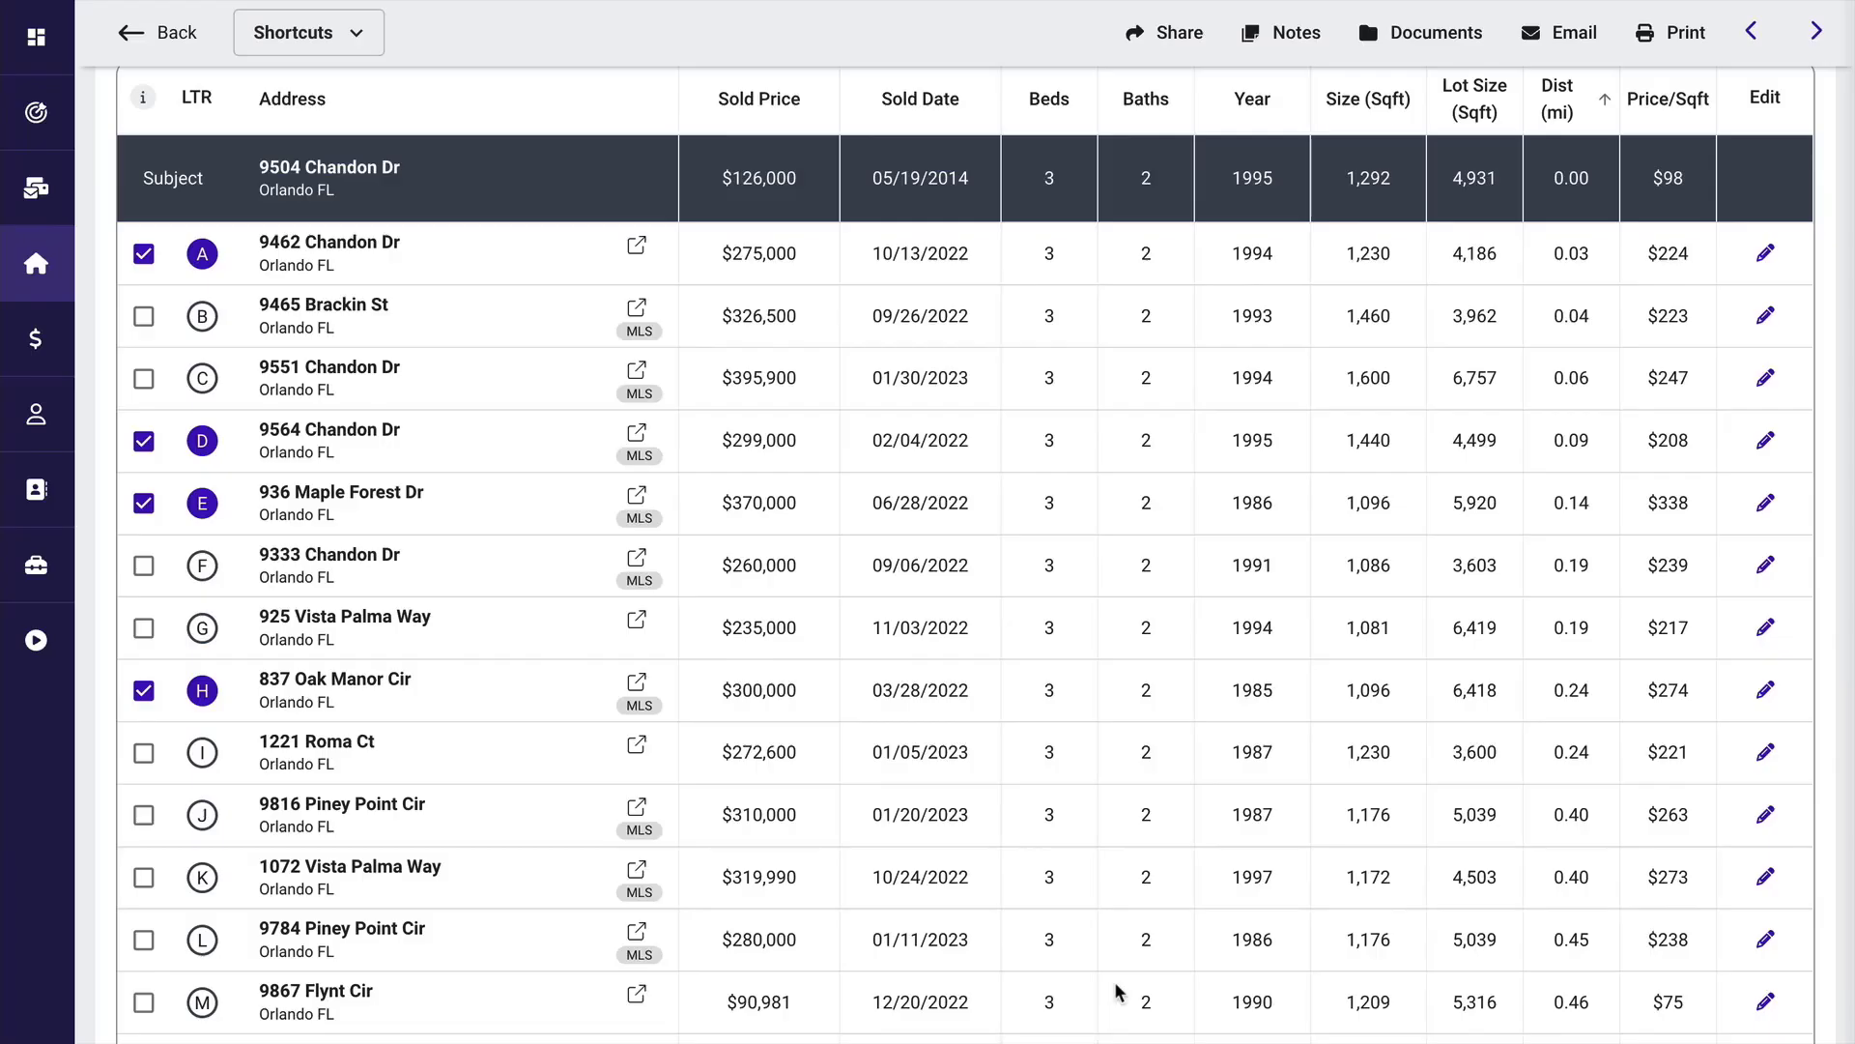
pyautogui.scroll(5, 1116, 993)
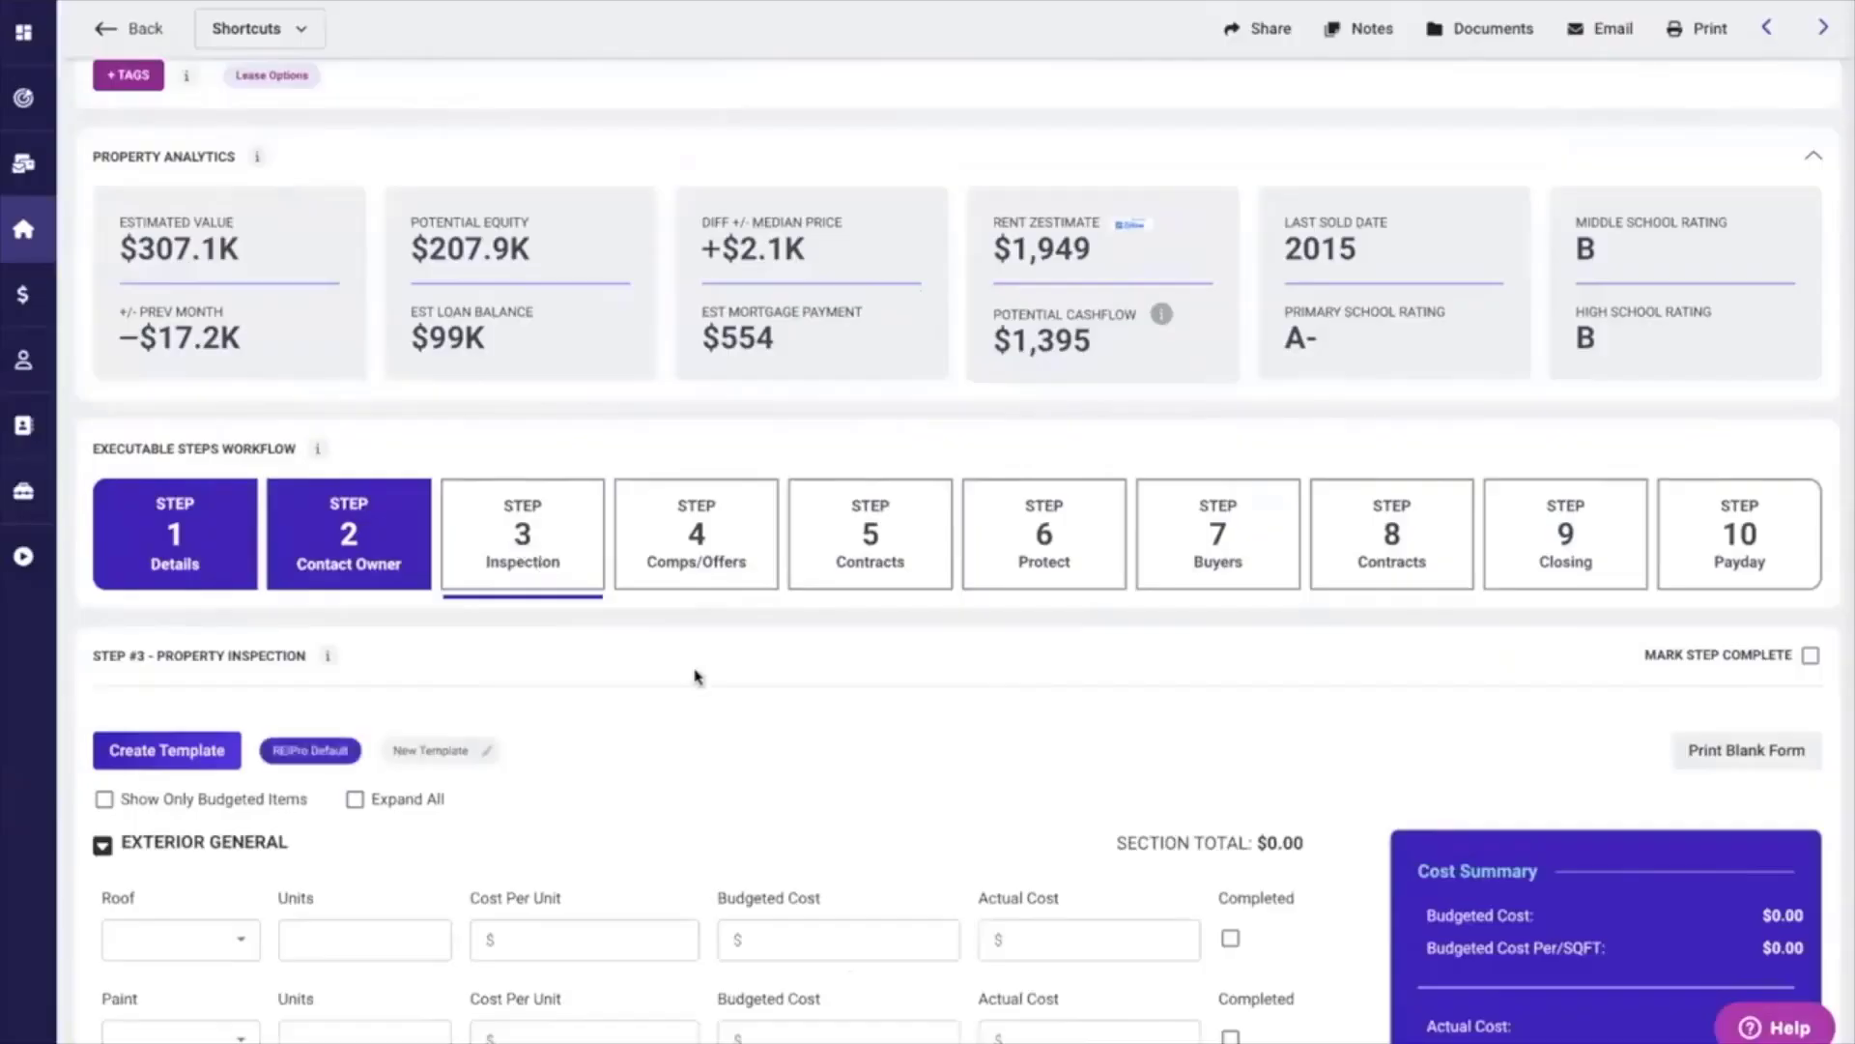
# In the property inspection's Exterior General section, budget a roof repair with 1.0 unit at $5,000 per unit.
pyautogui.scroll(-3, 696, 677)
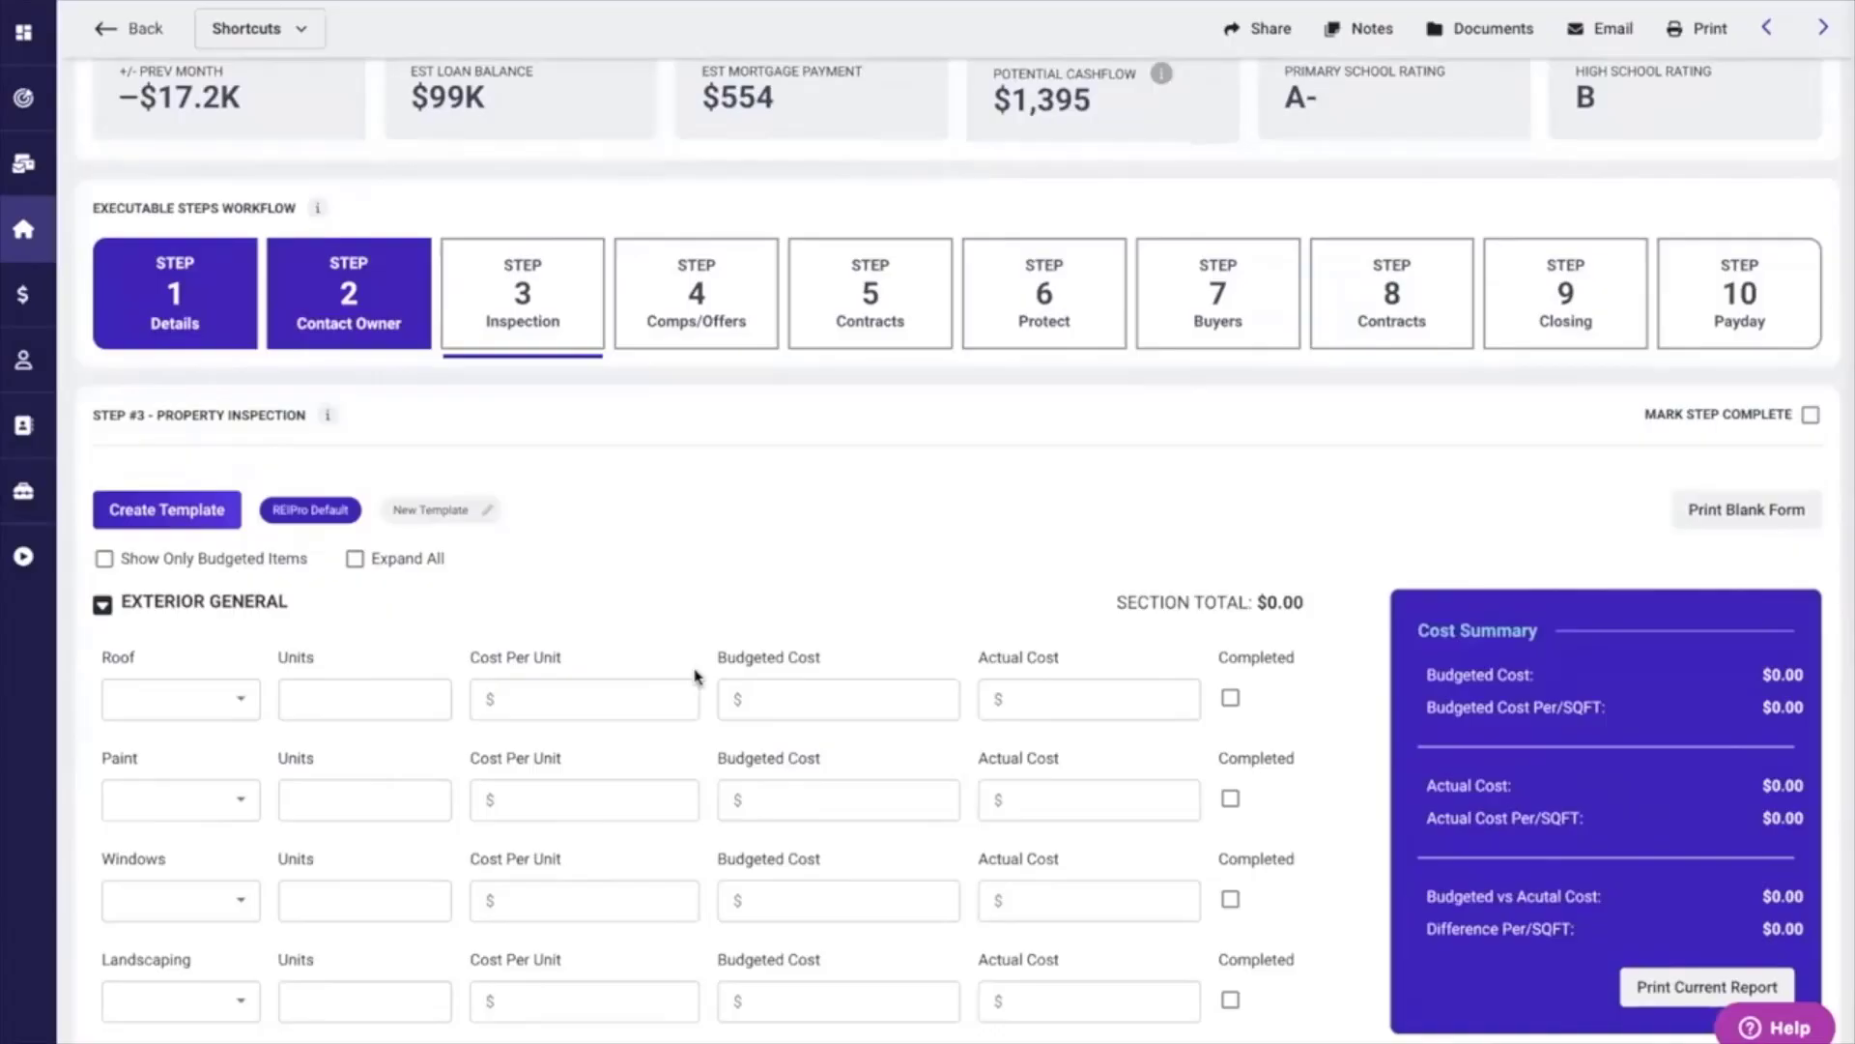
pyautogui.scroll(-2, 696, 676)
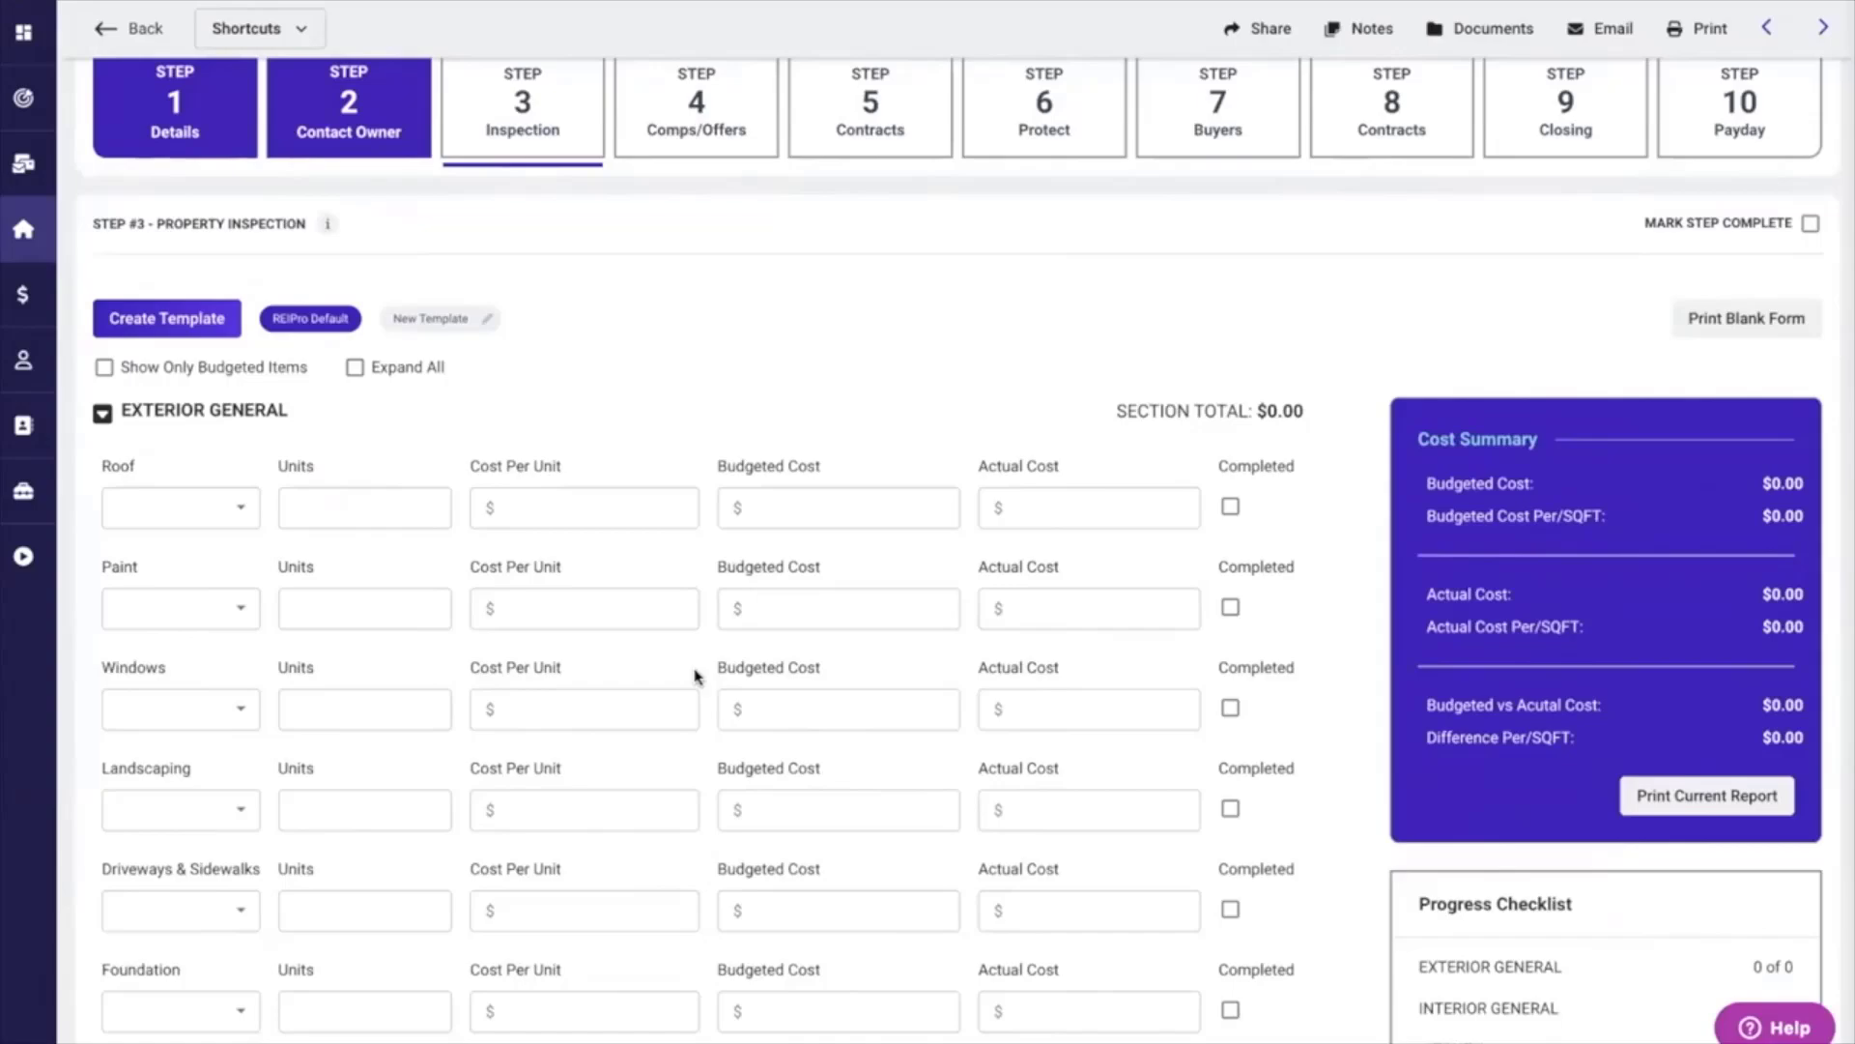
pyautogui.scroll(-2, 695, 675)
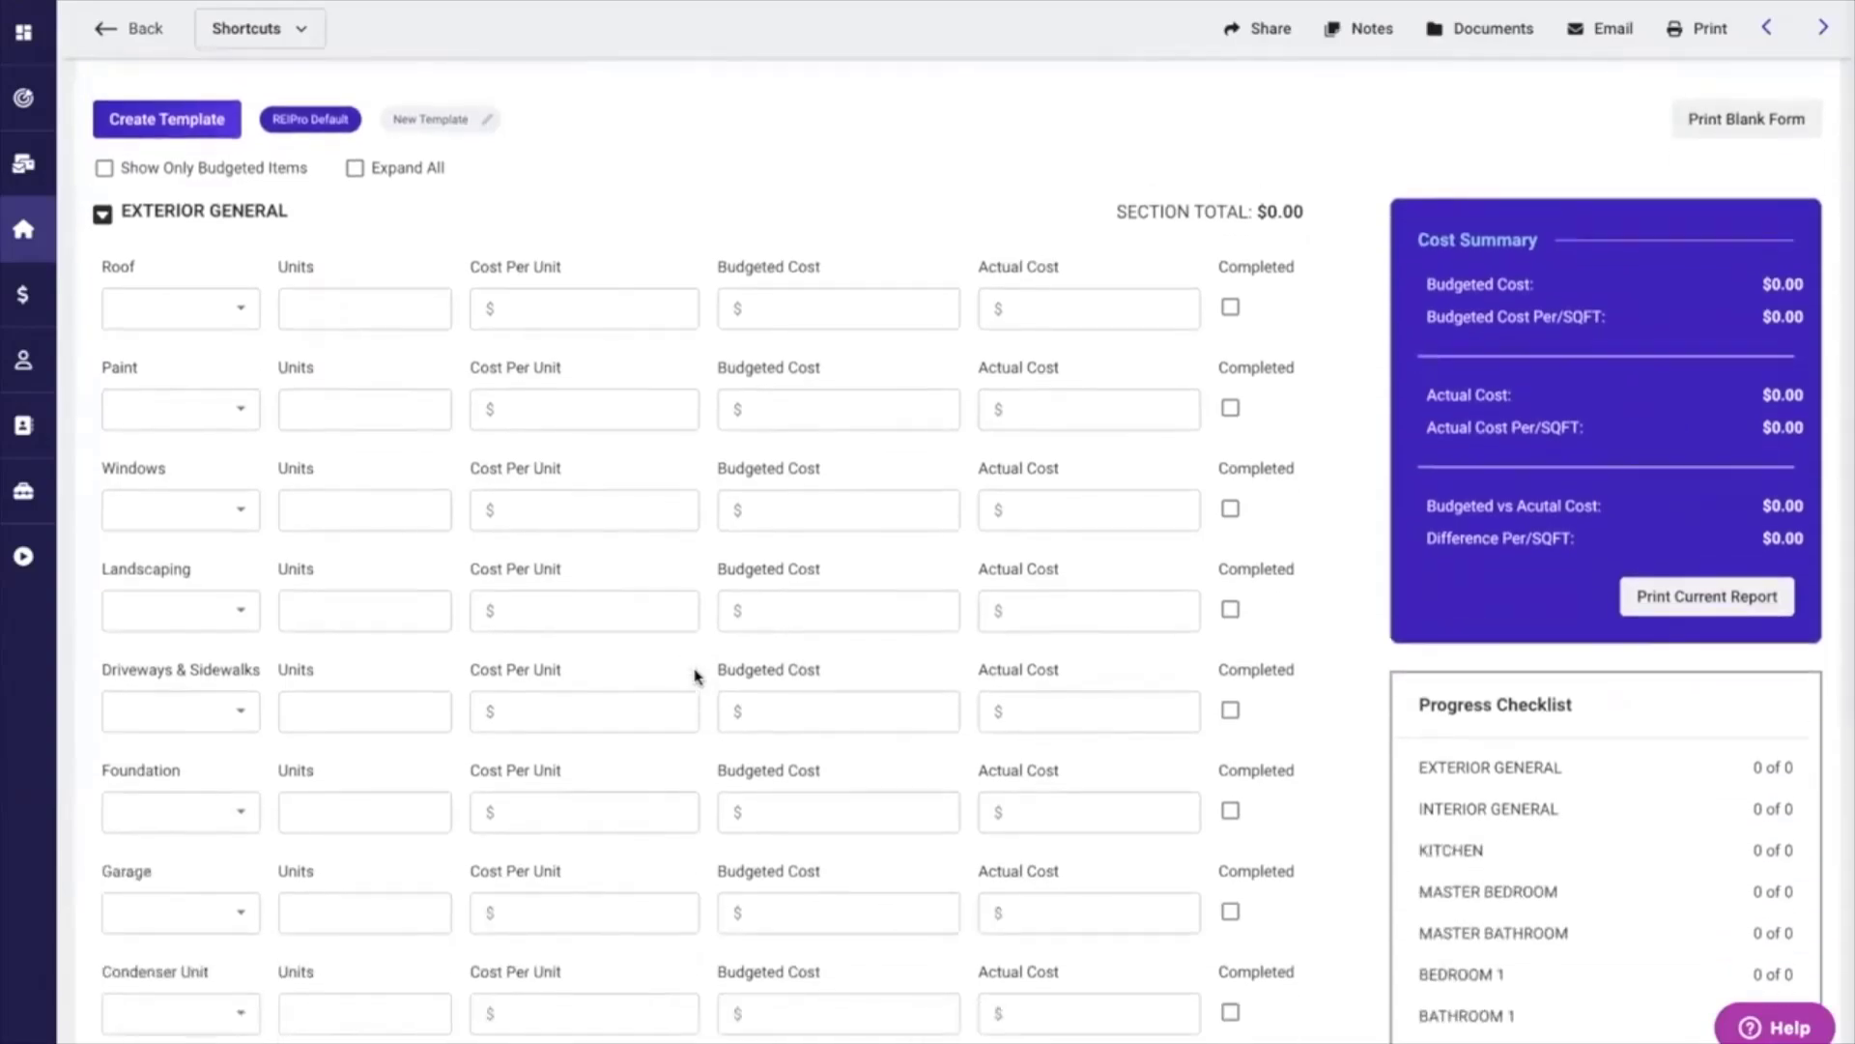
pyautogui.click(244, 309)
pyautogui.click(145, 370)
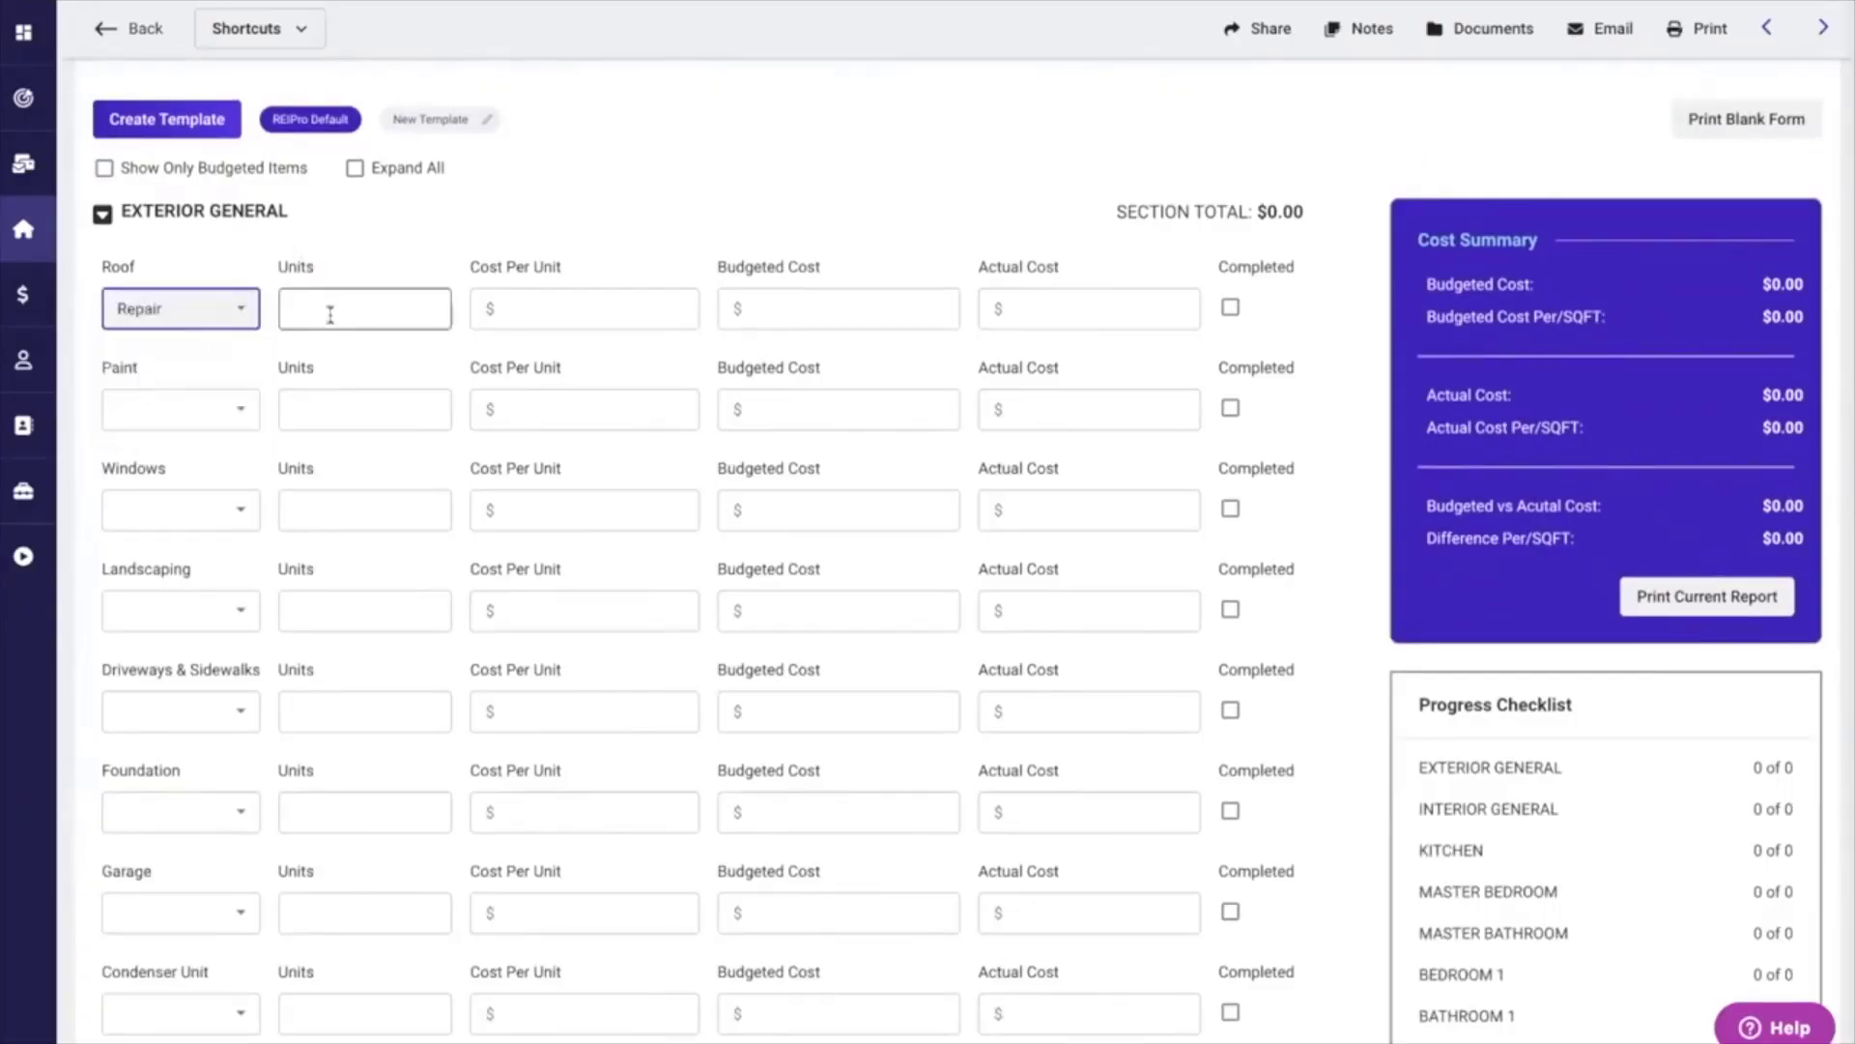
pyautogui.click(330, 313)
pyautogui.write('1.0')
pyautogui.click(522, 311)
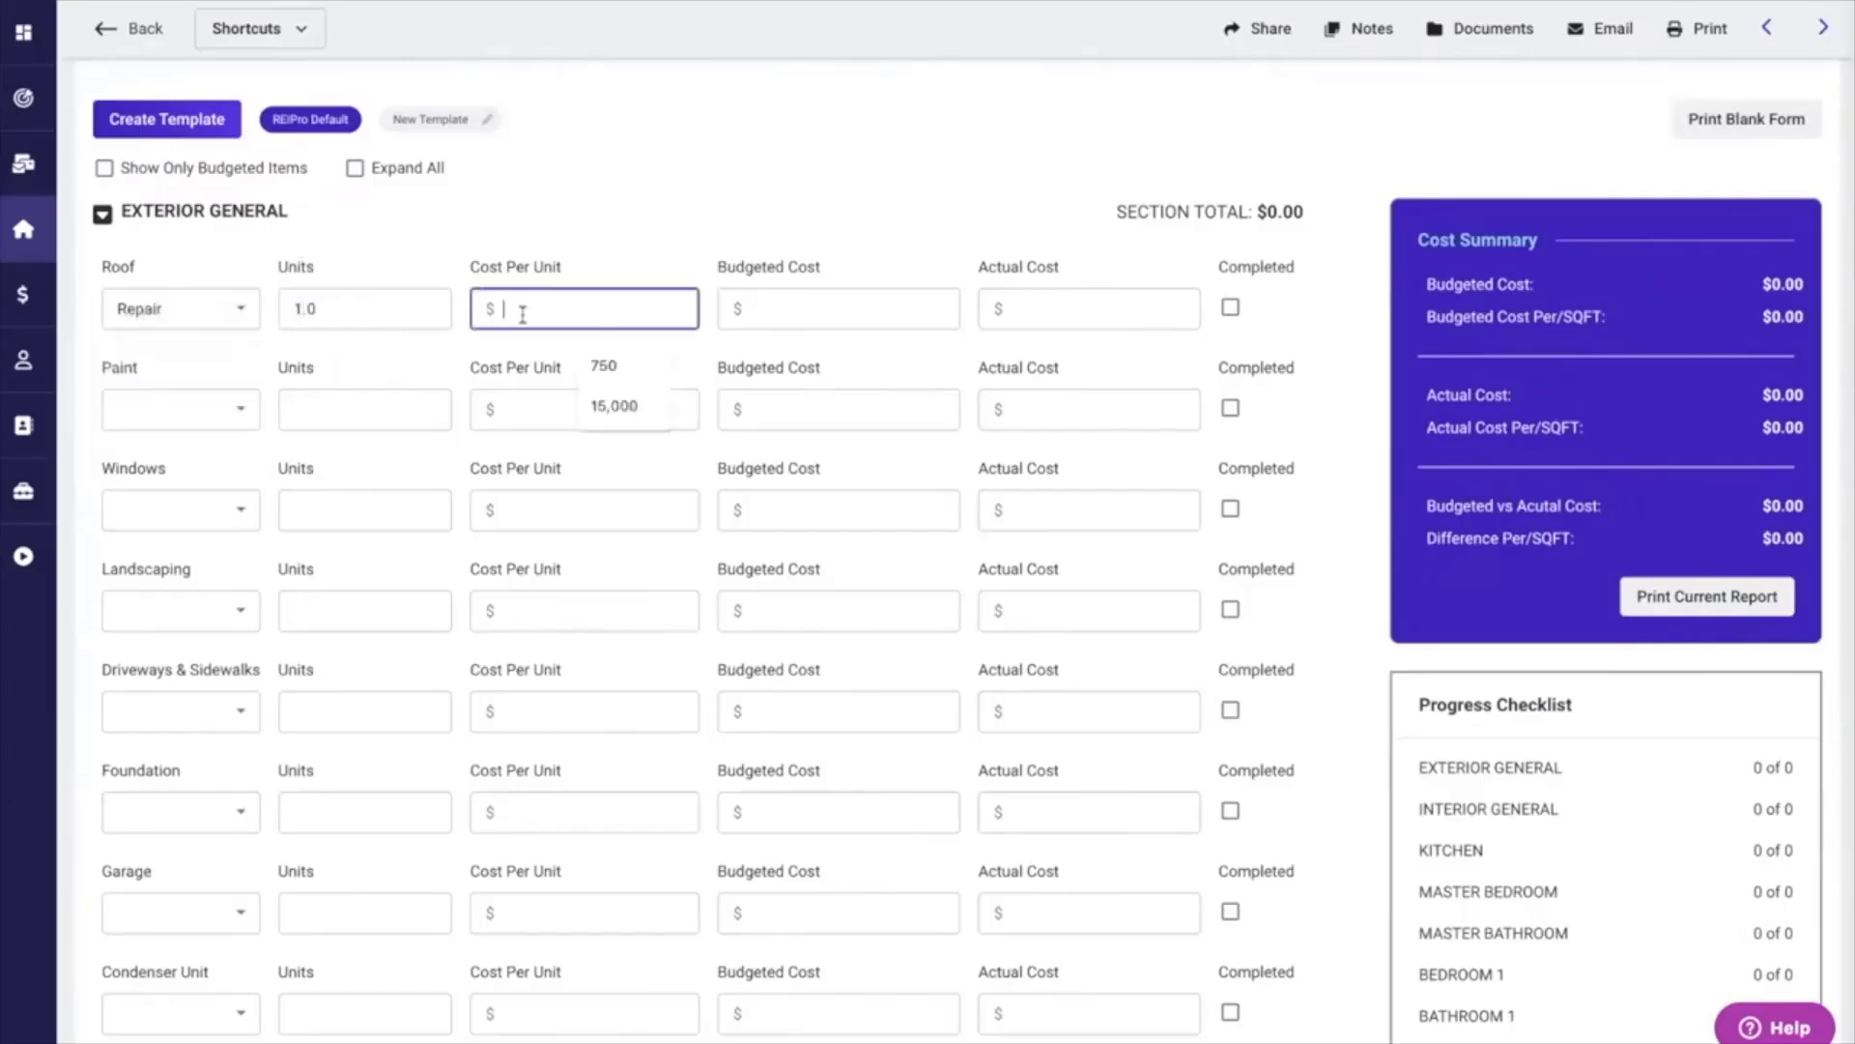
pyautogui.write('5,000')
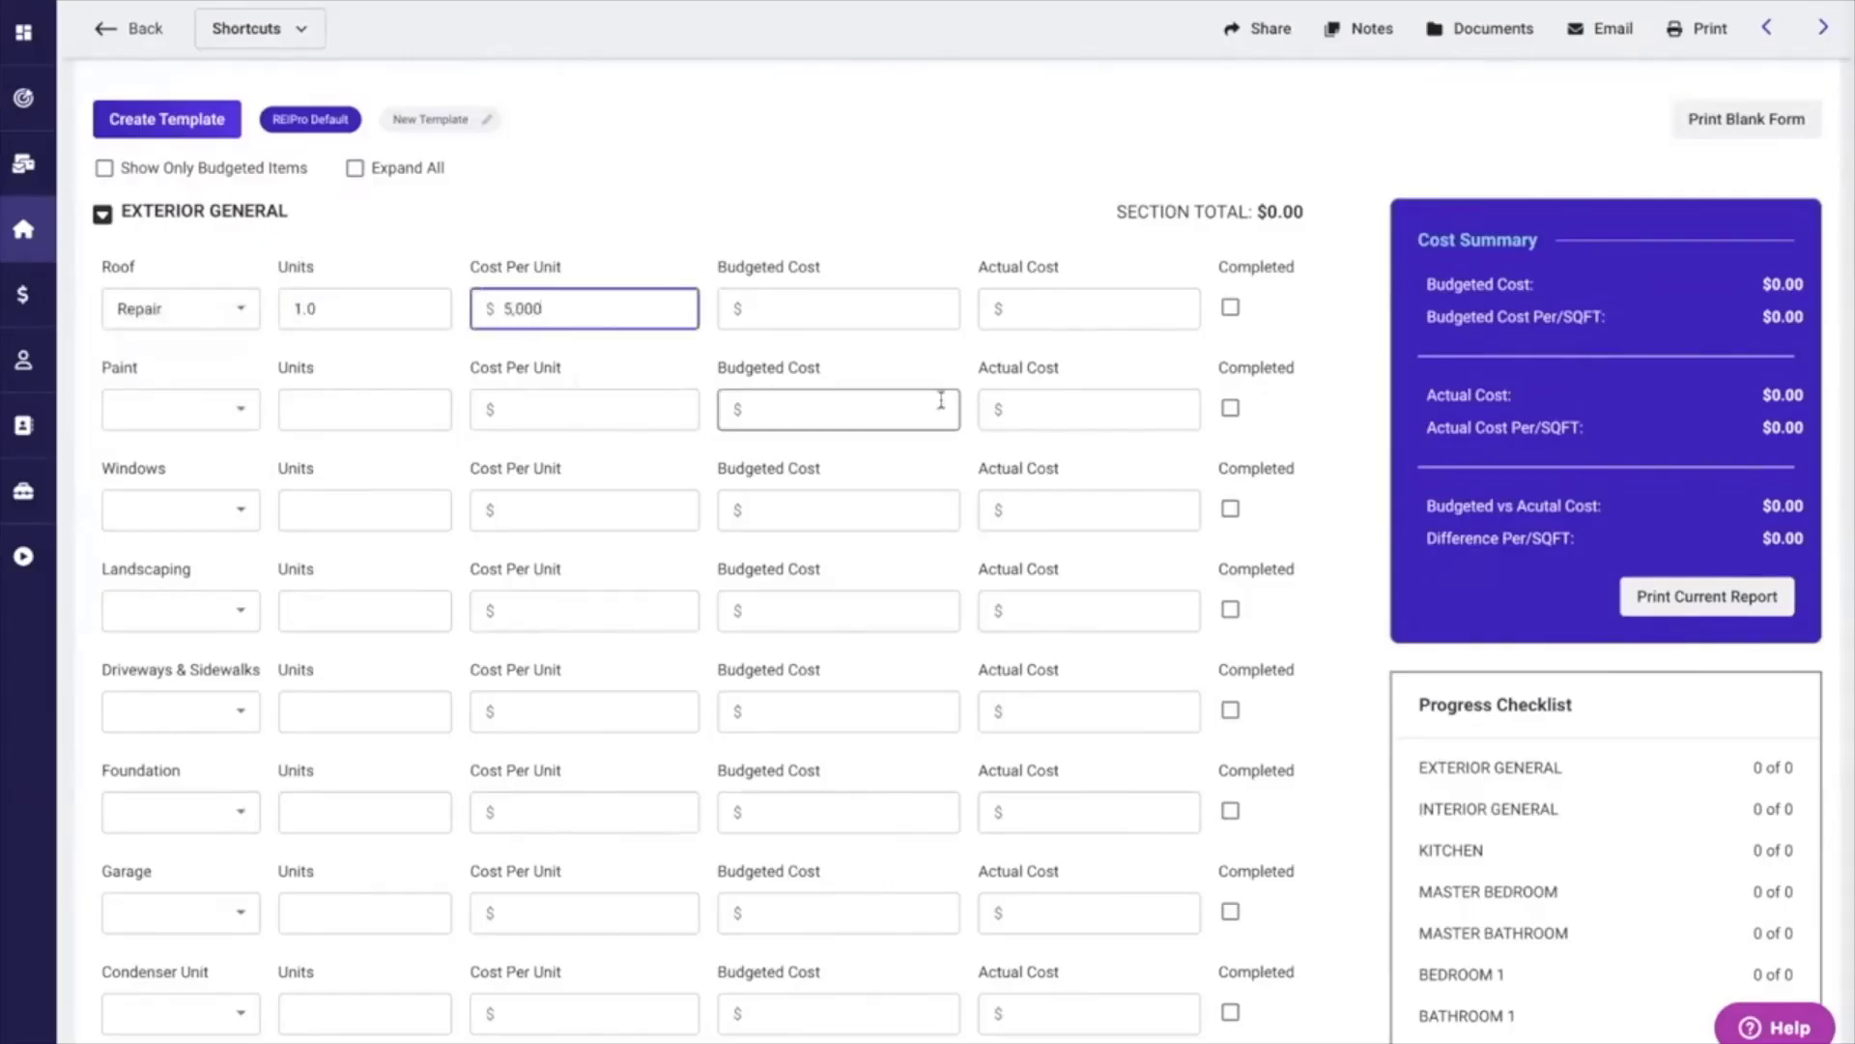
pyautogui.click(936, 257)
pyautogui.click(779, 309)
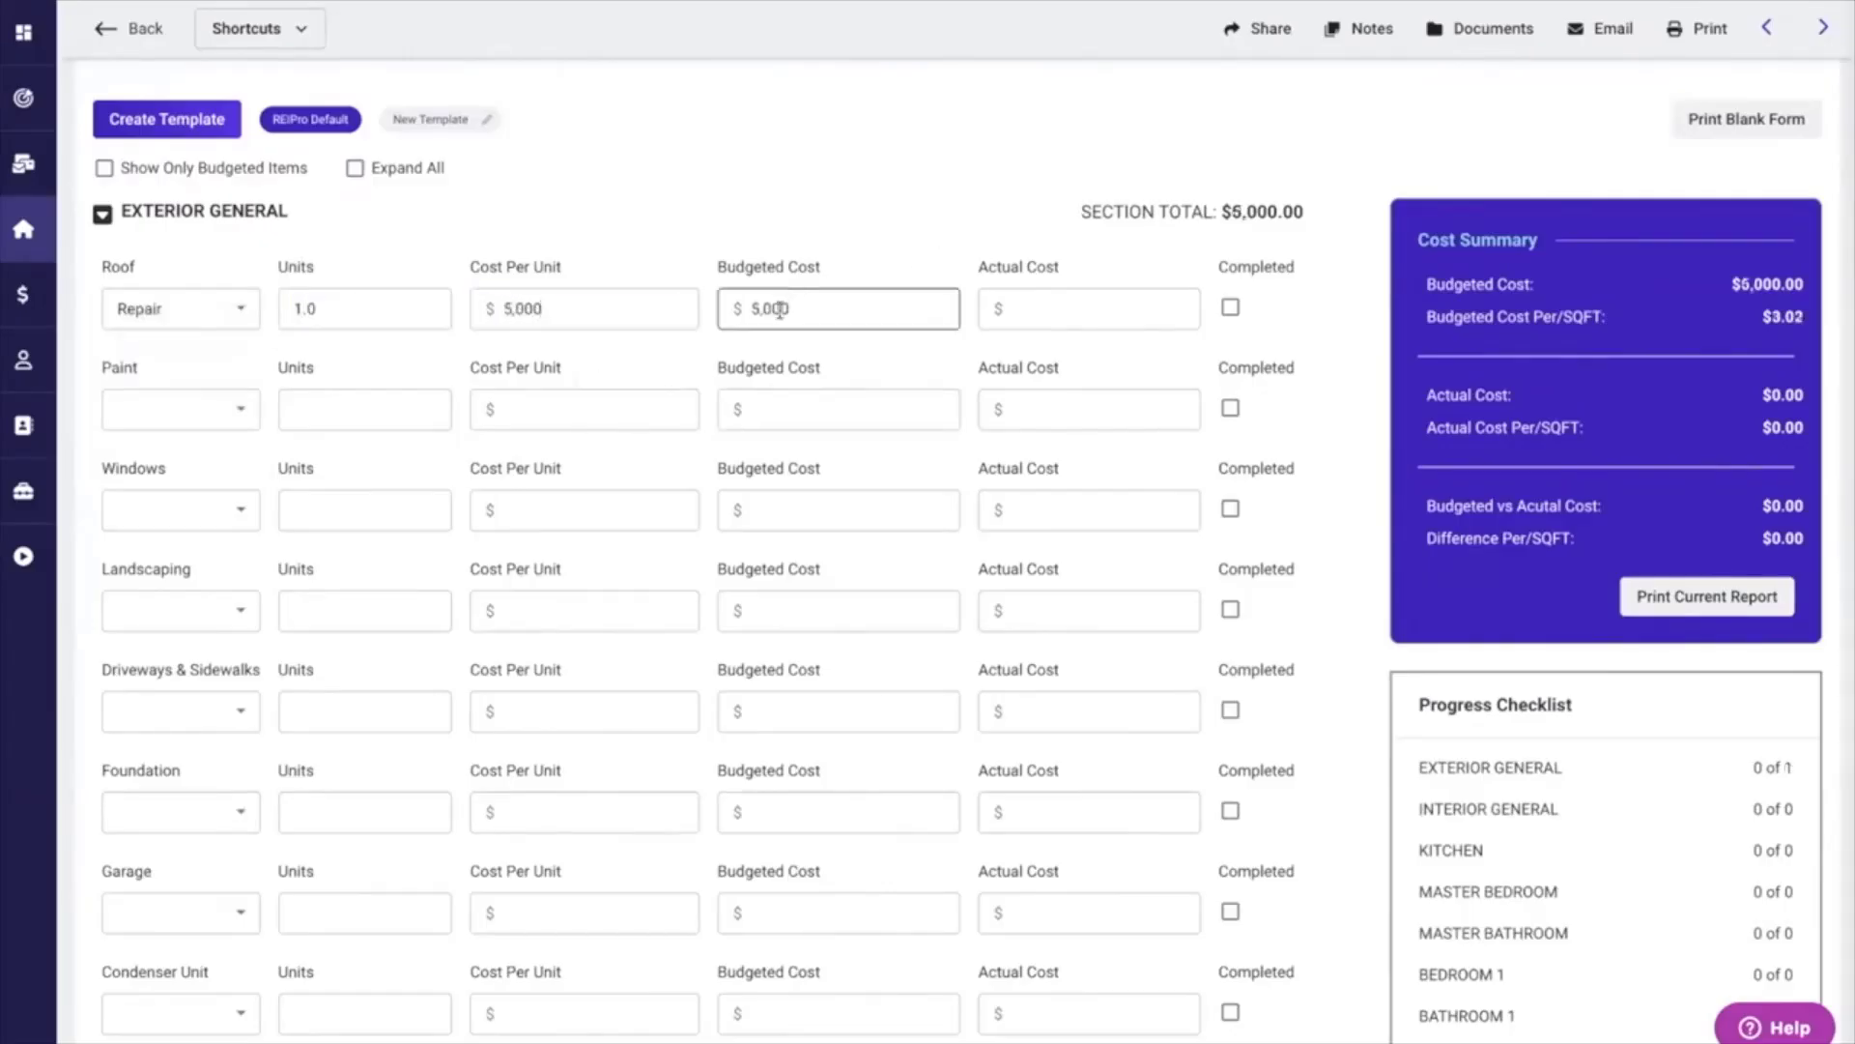
pyautogui.click(856, 341)
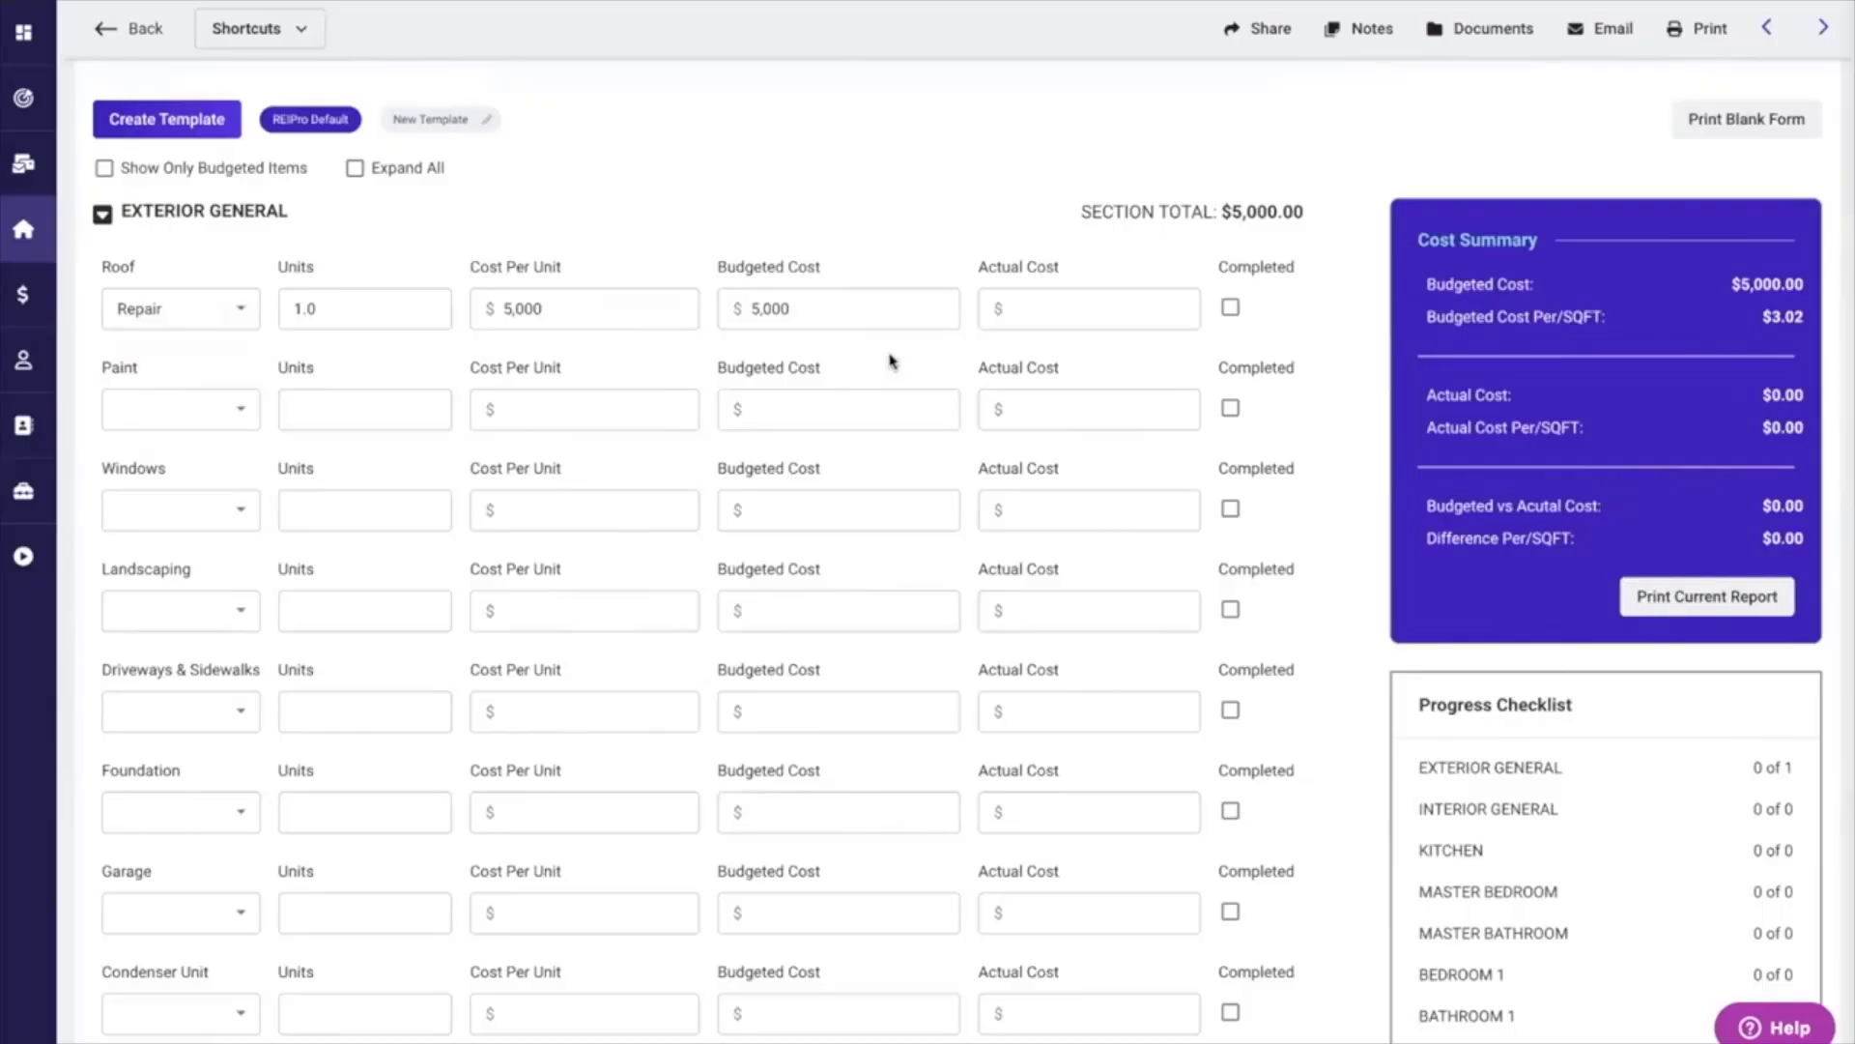
# Enter an actual cost of $5,200 for the roof repair and mark it completed.
pyautogui.click(1028, 308)
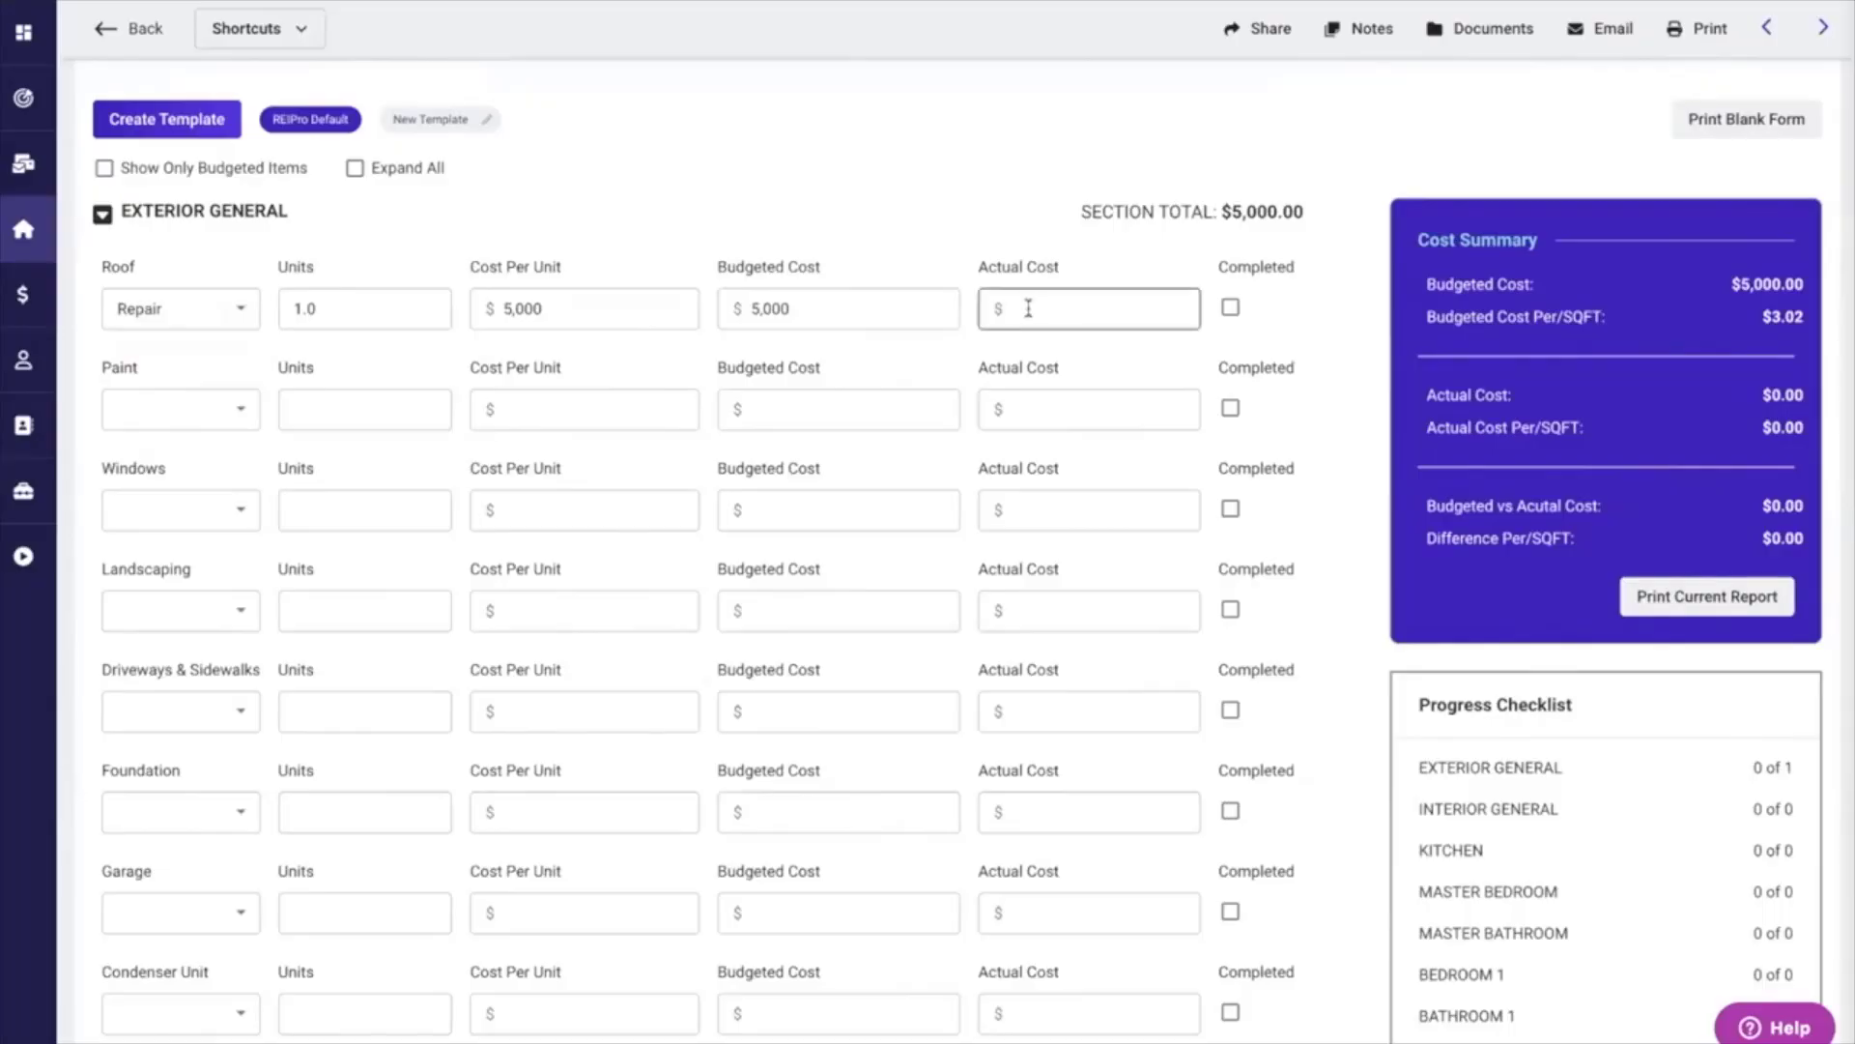
pyautogui.click(1029, 307)
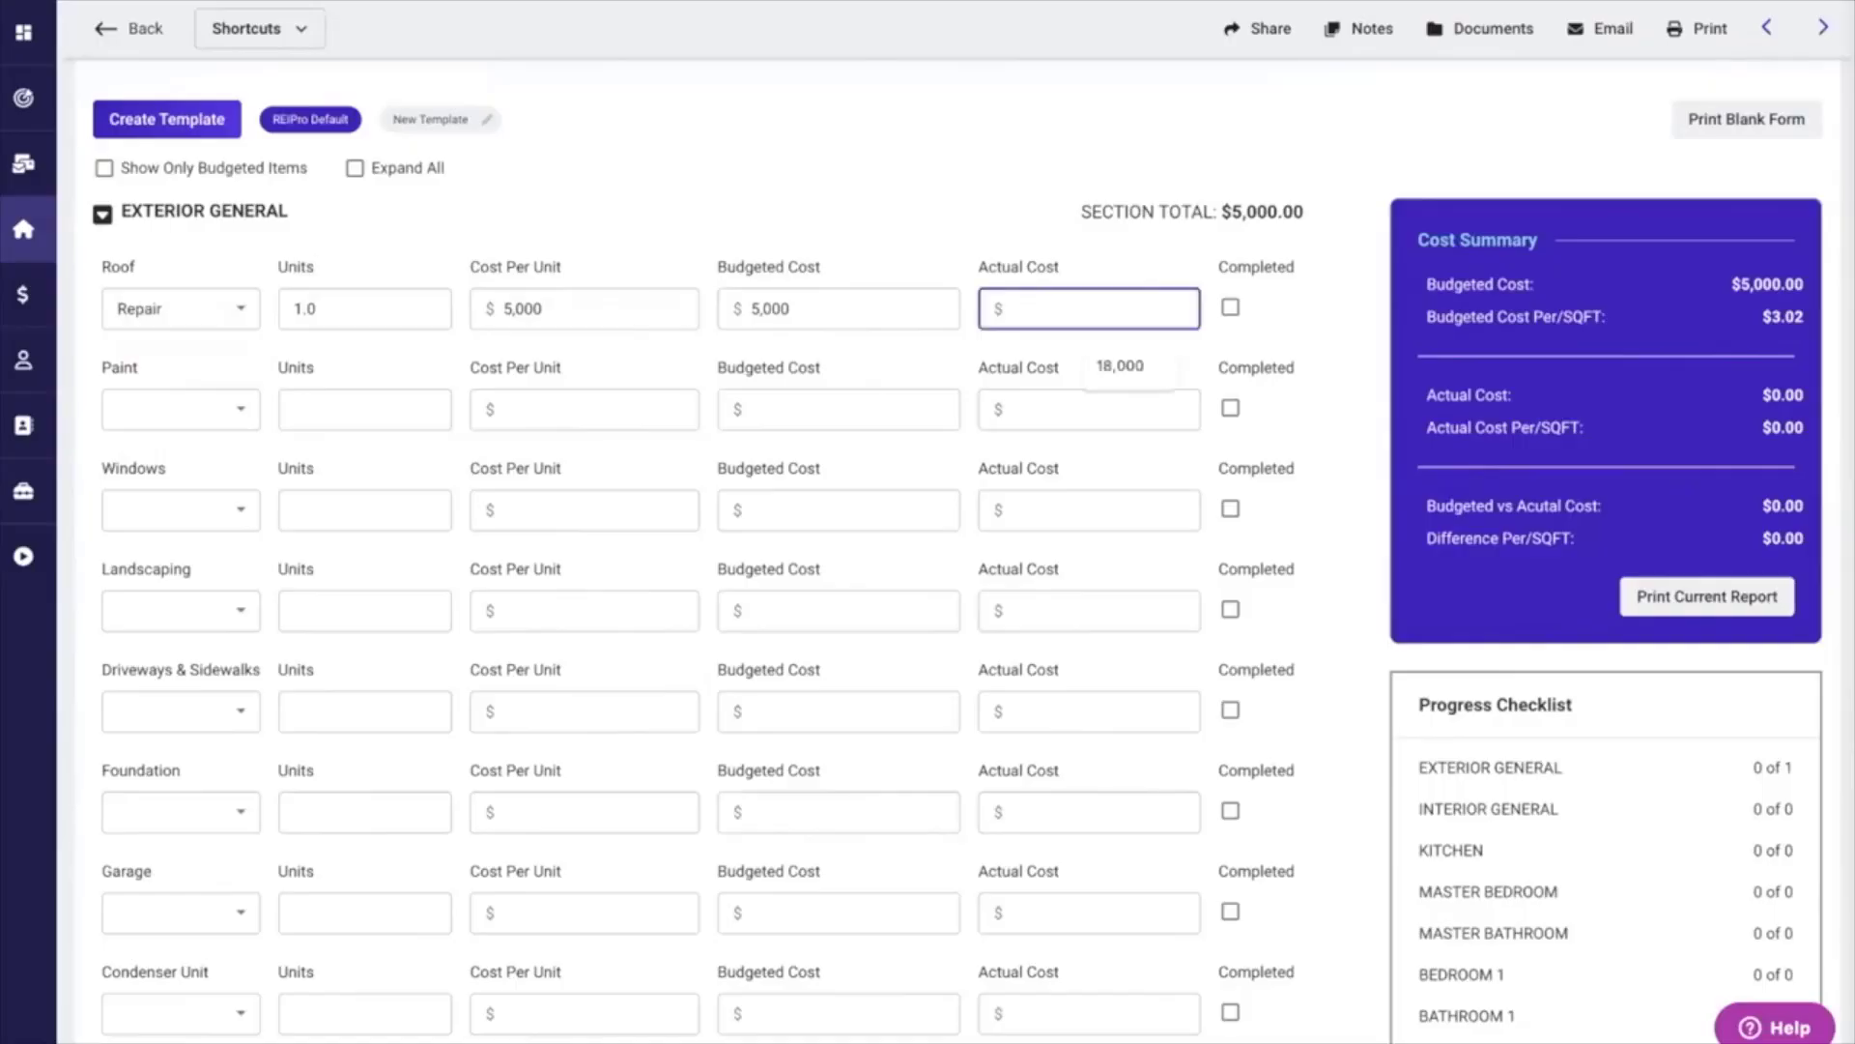
pyautogui.write('5200')
pyautogui.click(1329, 324)
pyautogui.click(1229, 308)
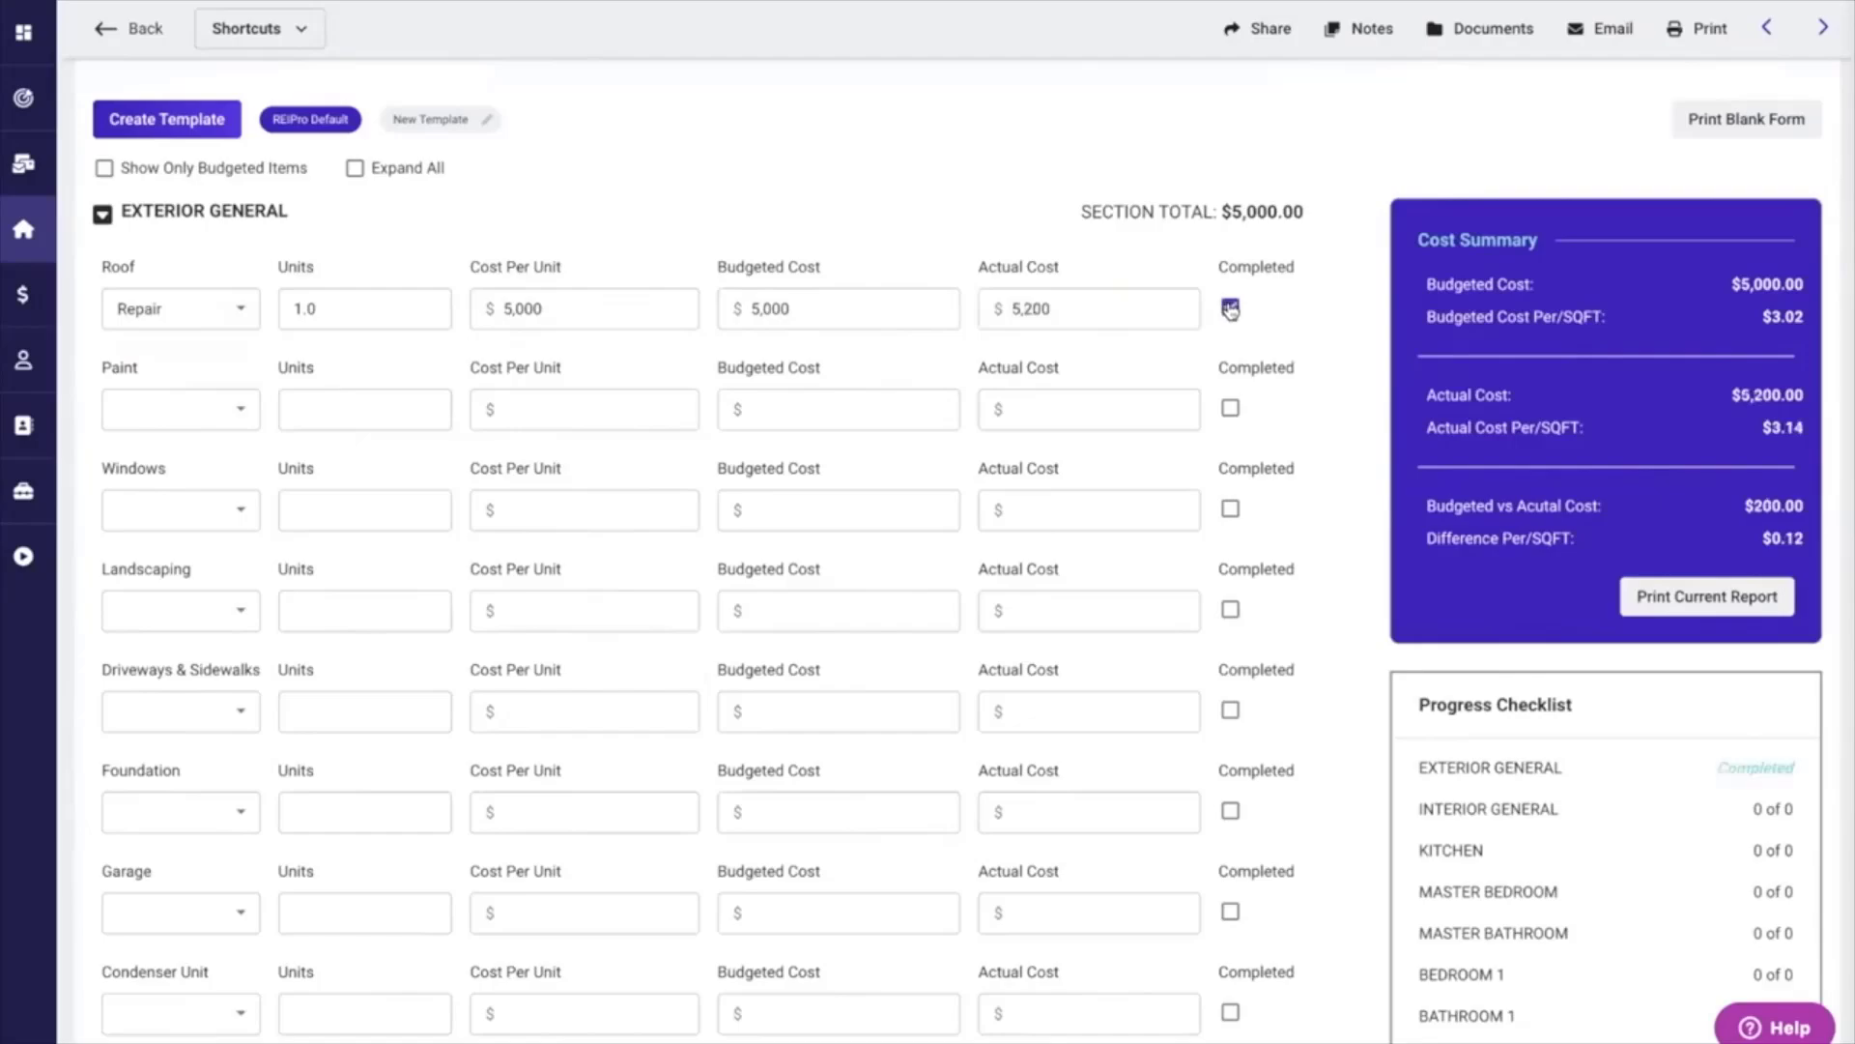
# Budget a window replacement in Exterior General with 5.0 units at $500 per unit.
pyautogui.scroll(-2, 1354, 535)
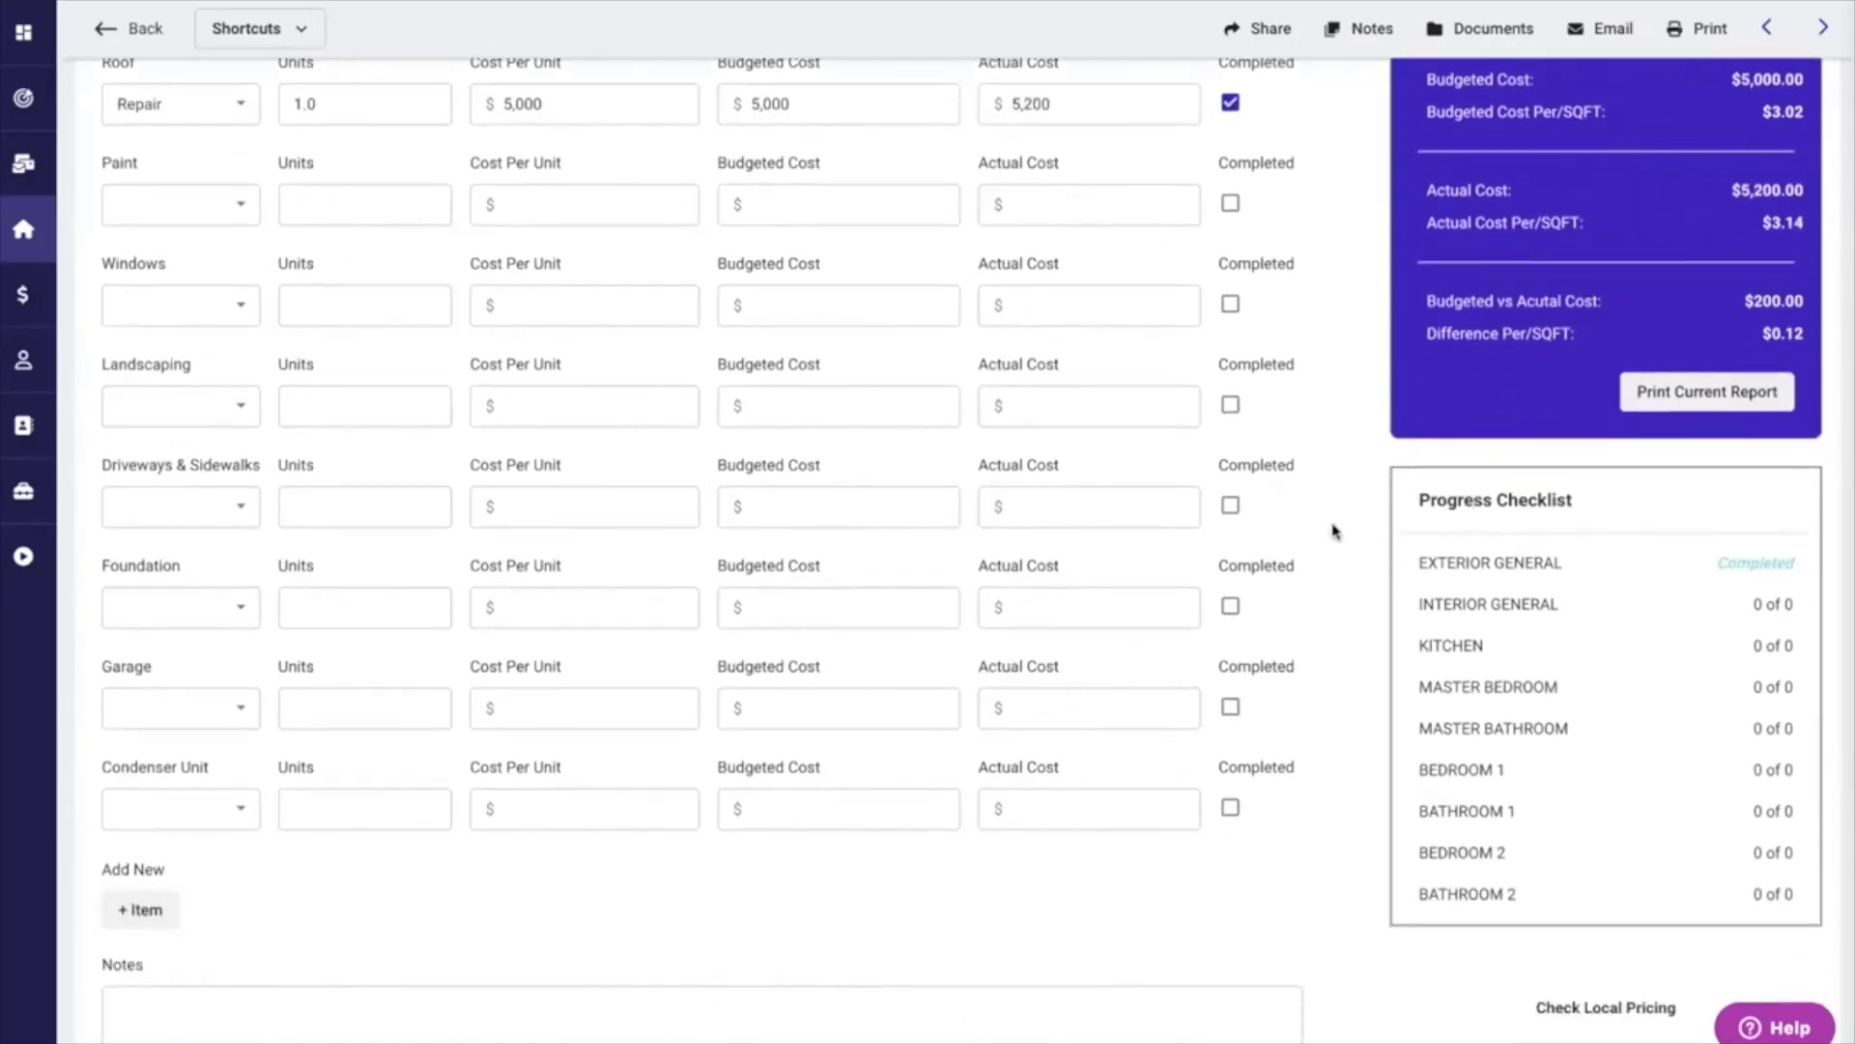
pyautogui.scroll(2, 1332, 529)
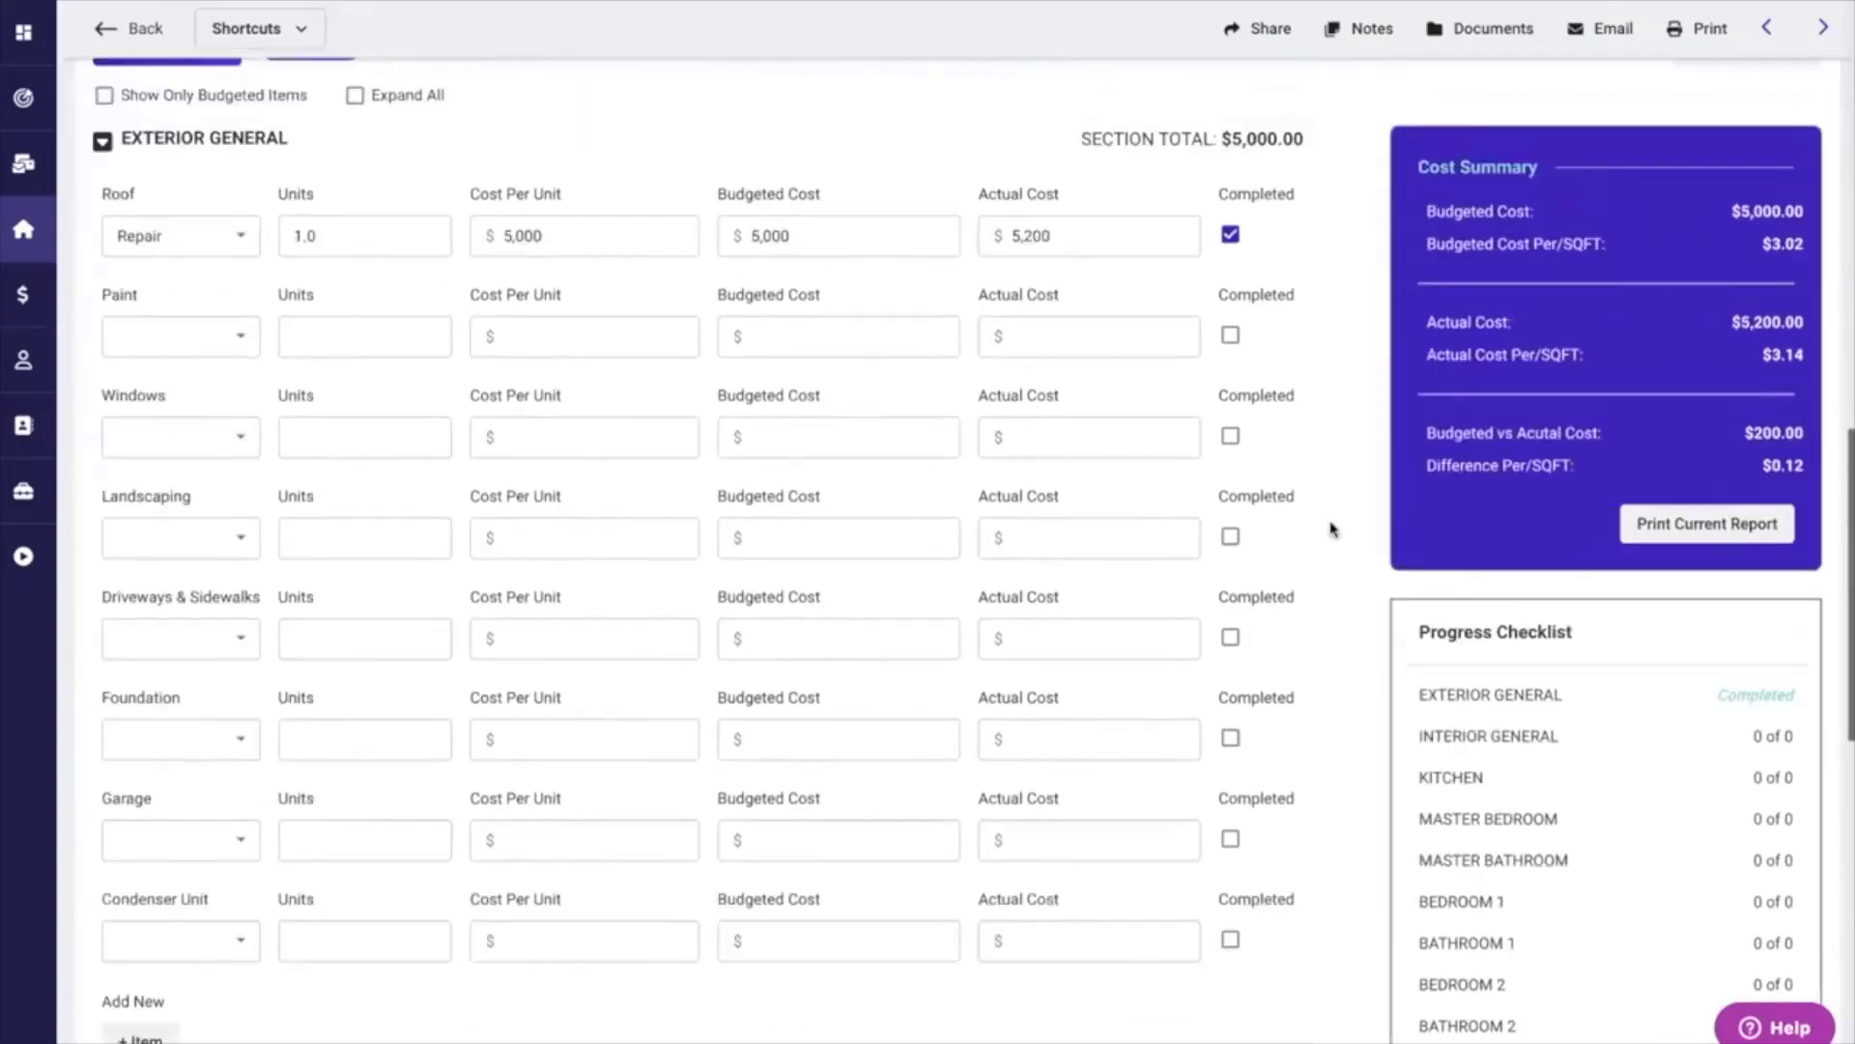
pyautogui.click(216, 455)
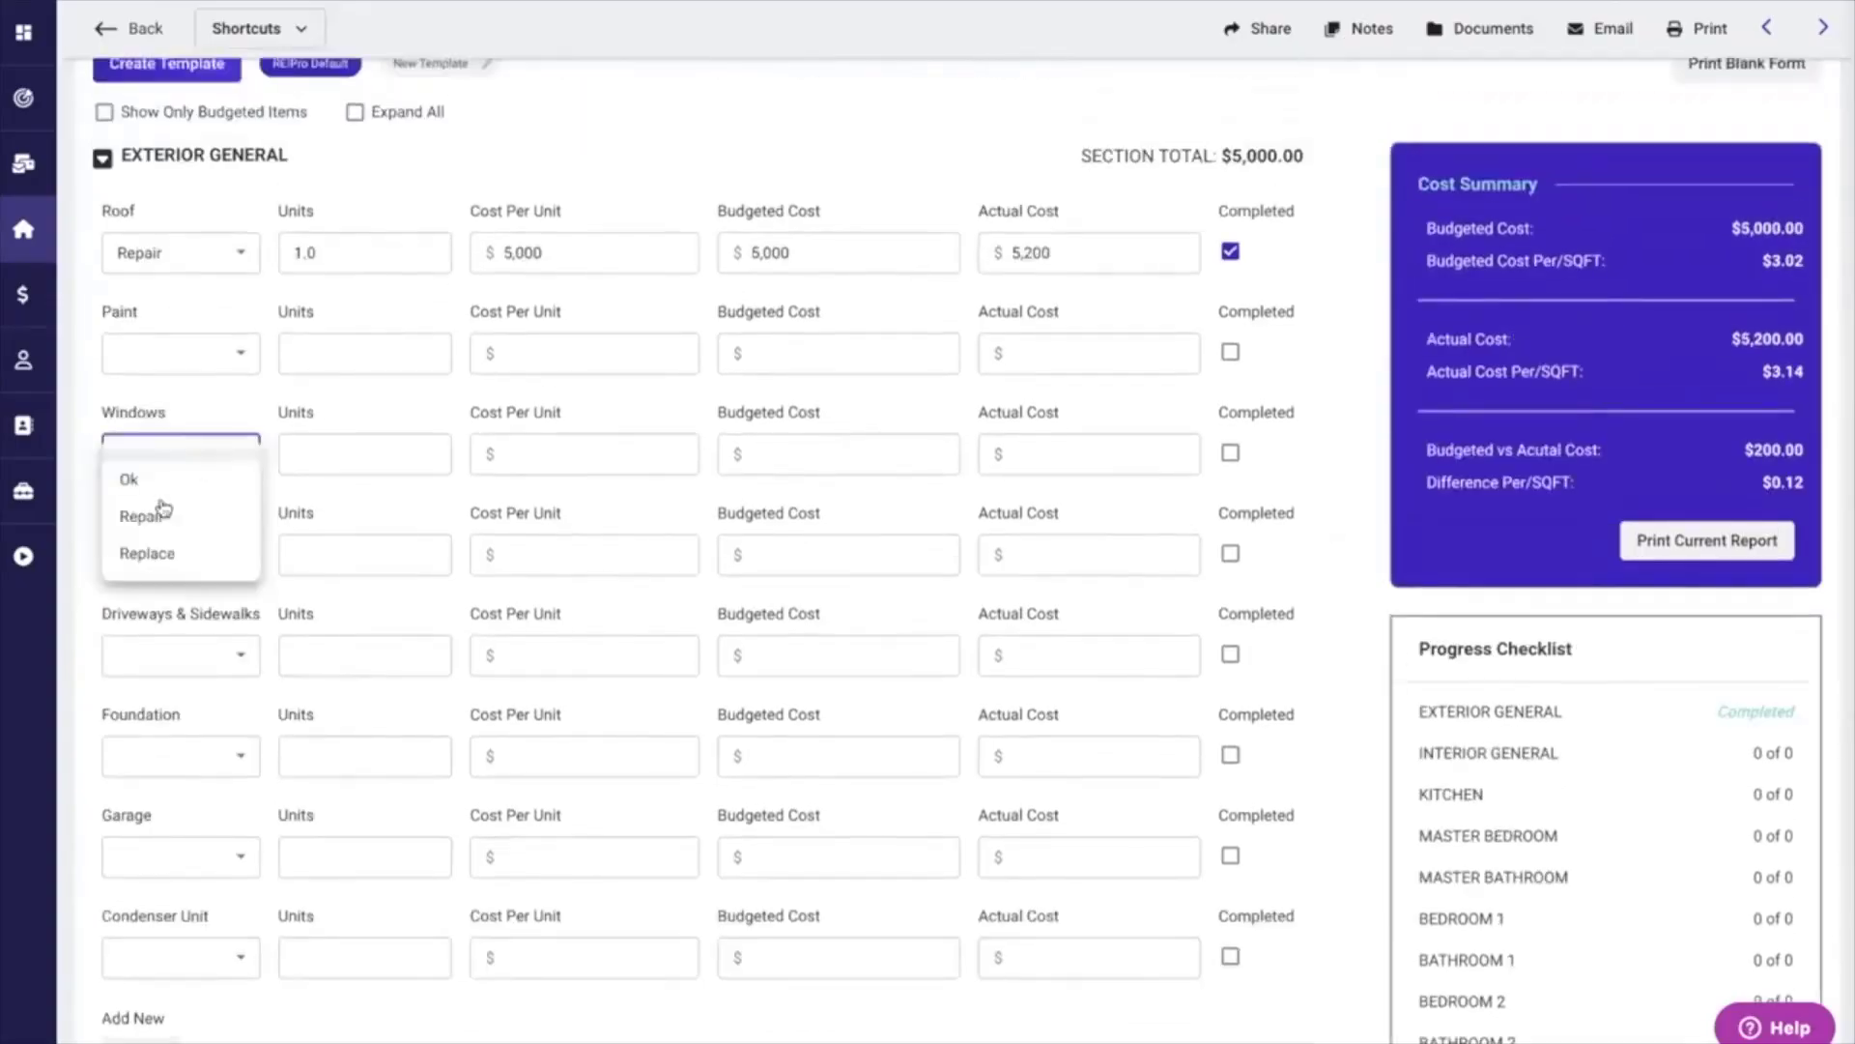
pyautogui.click(147, 553)
pyautogui.write('5')
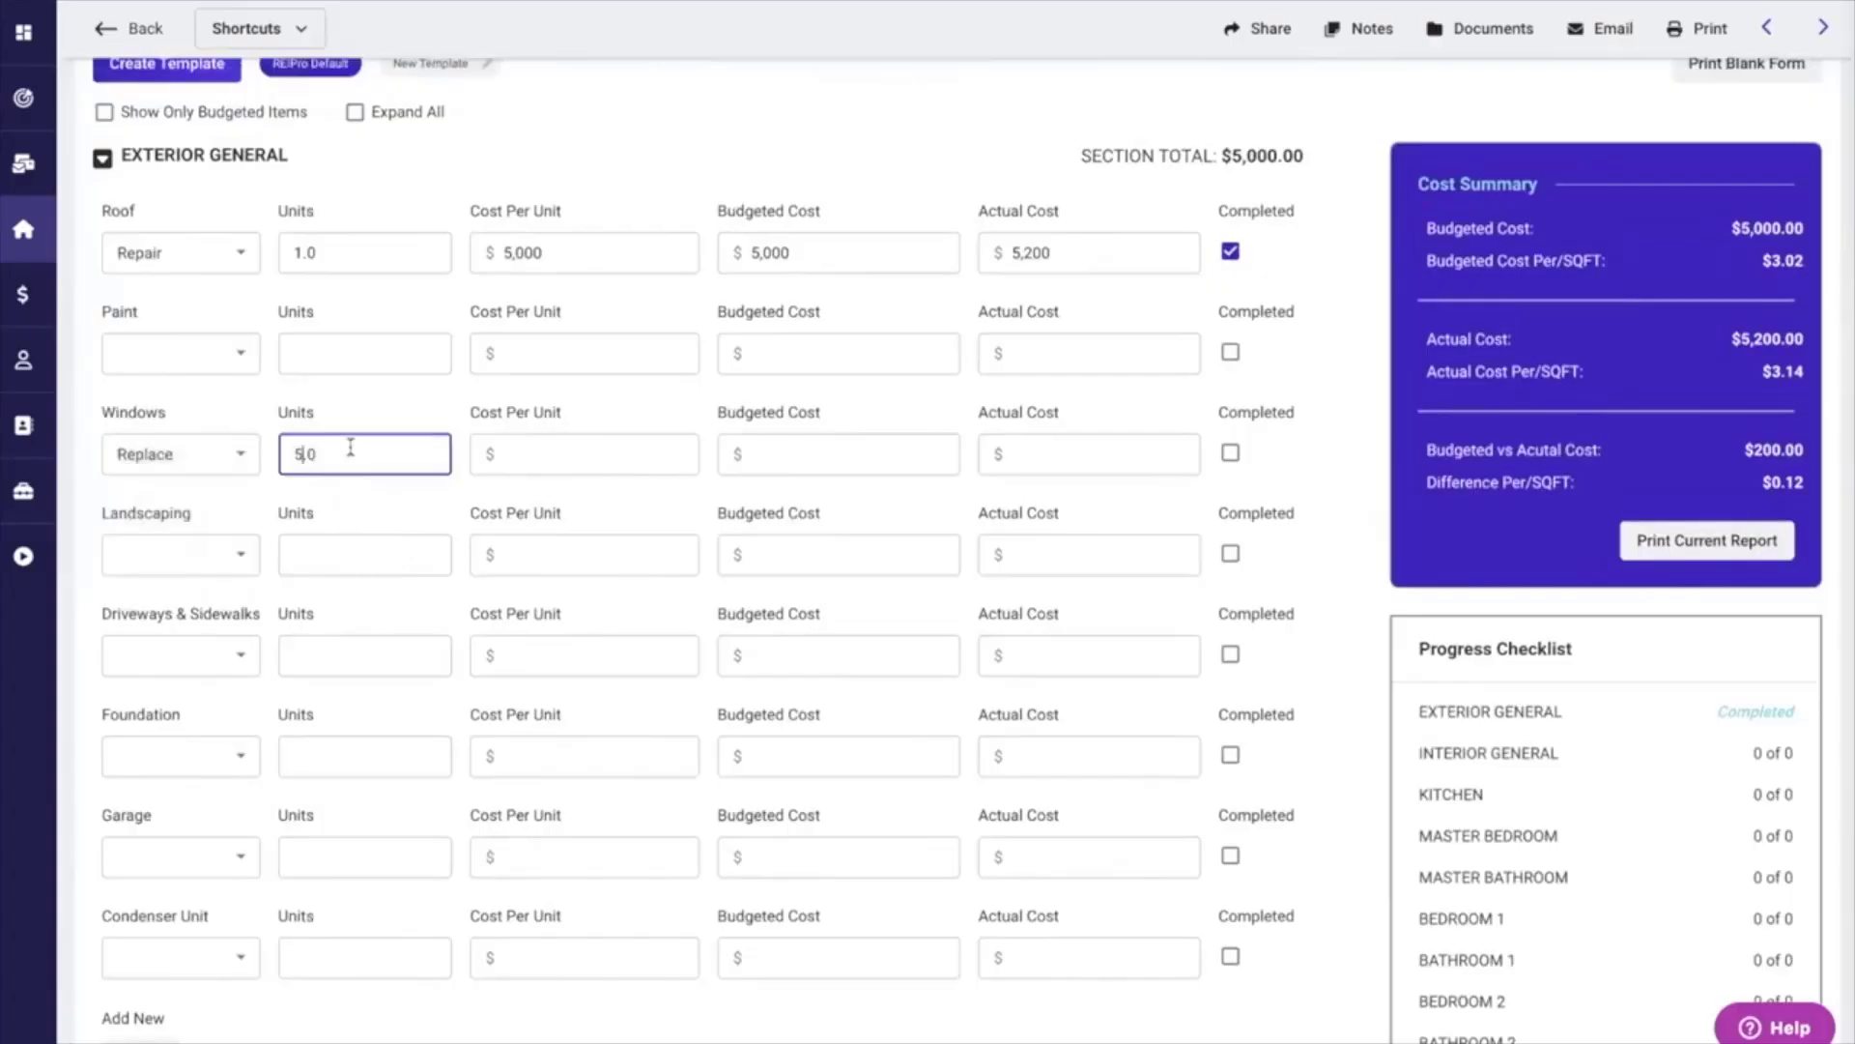
pyautogui.press('Tab')
pyautogui.write('500')
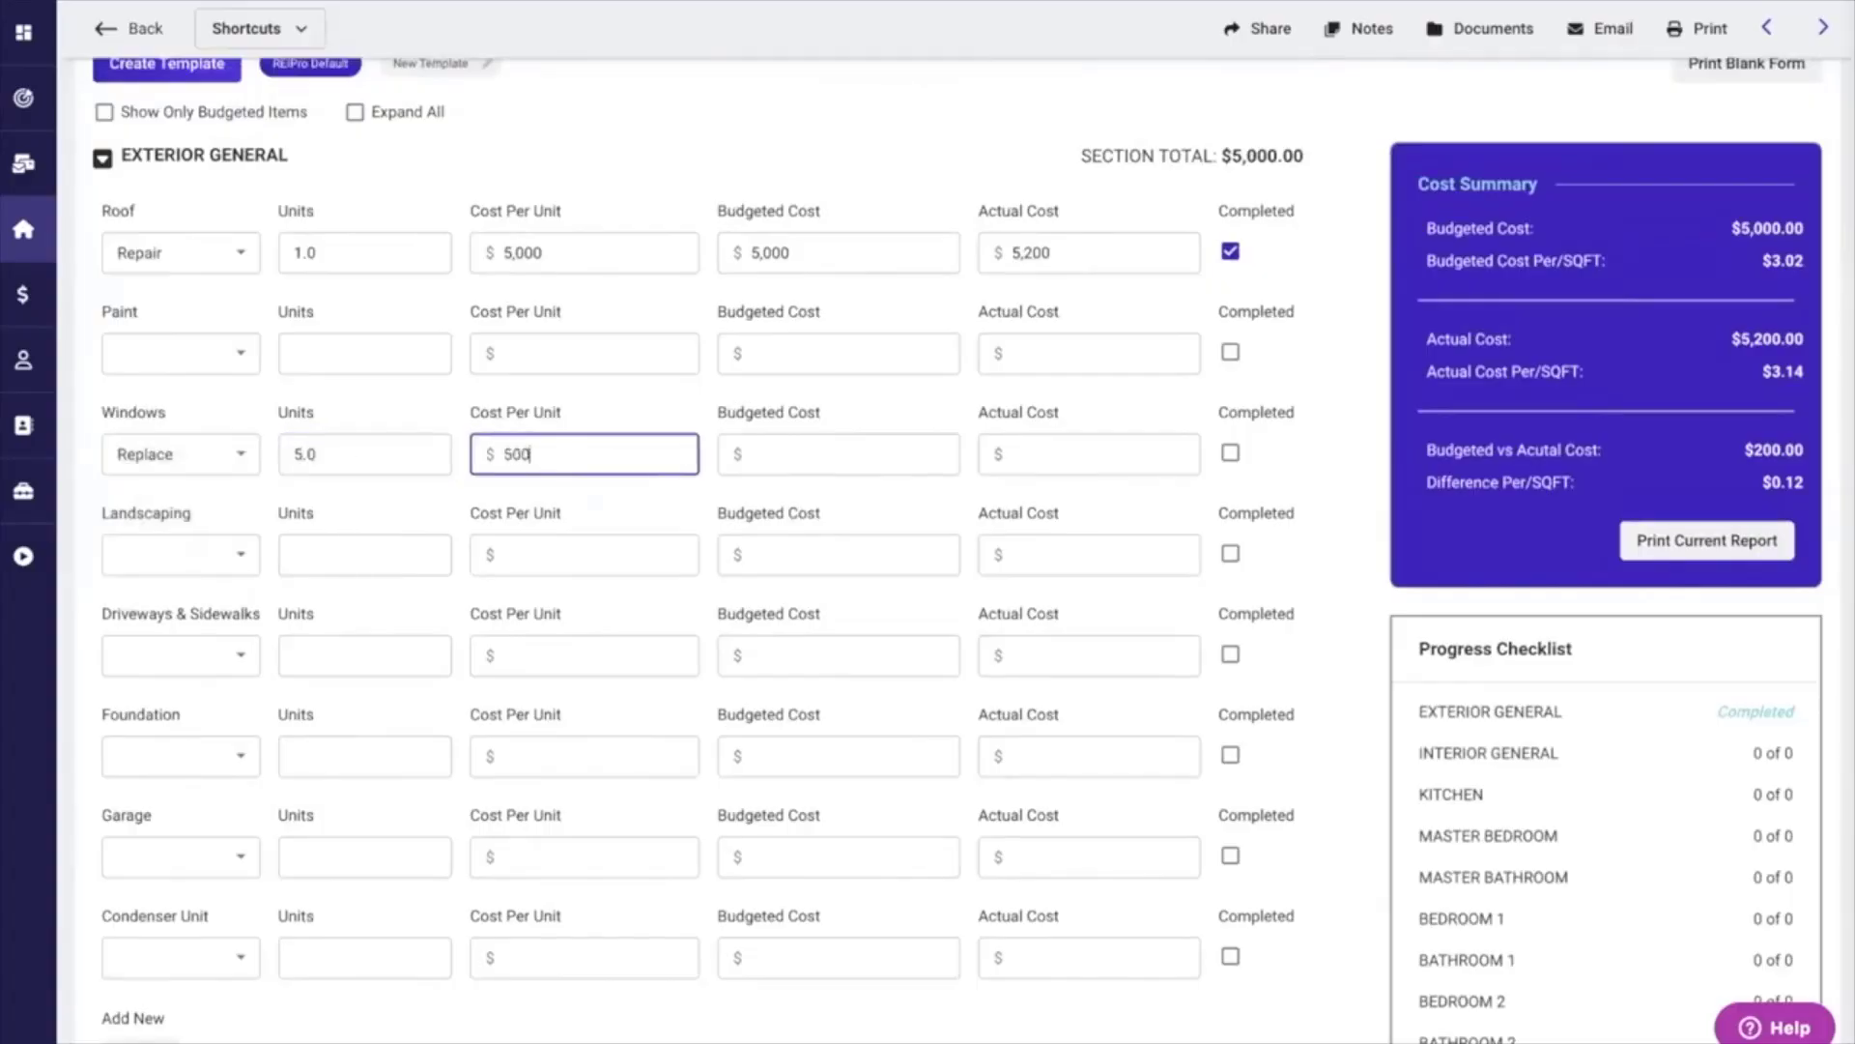
pyautogui.click(894, 497)
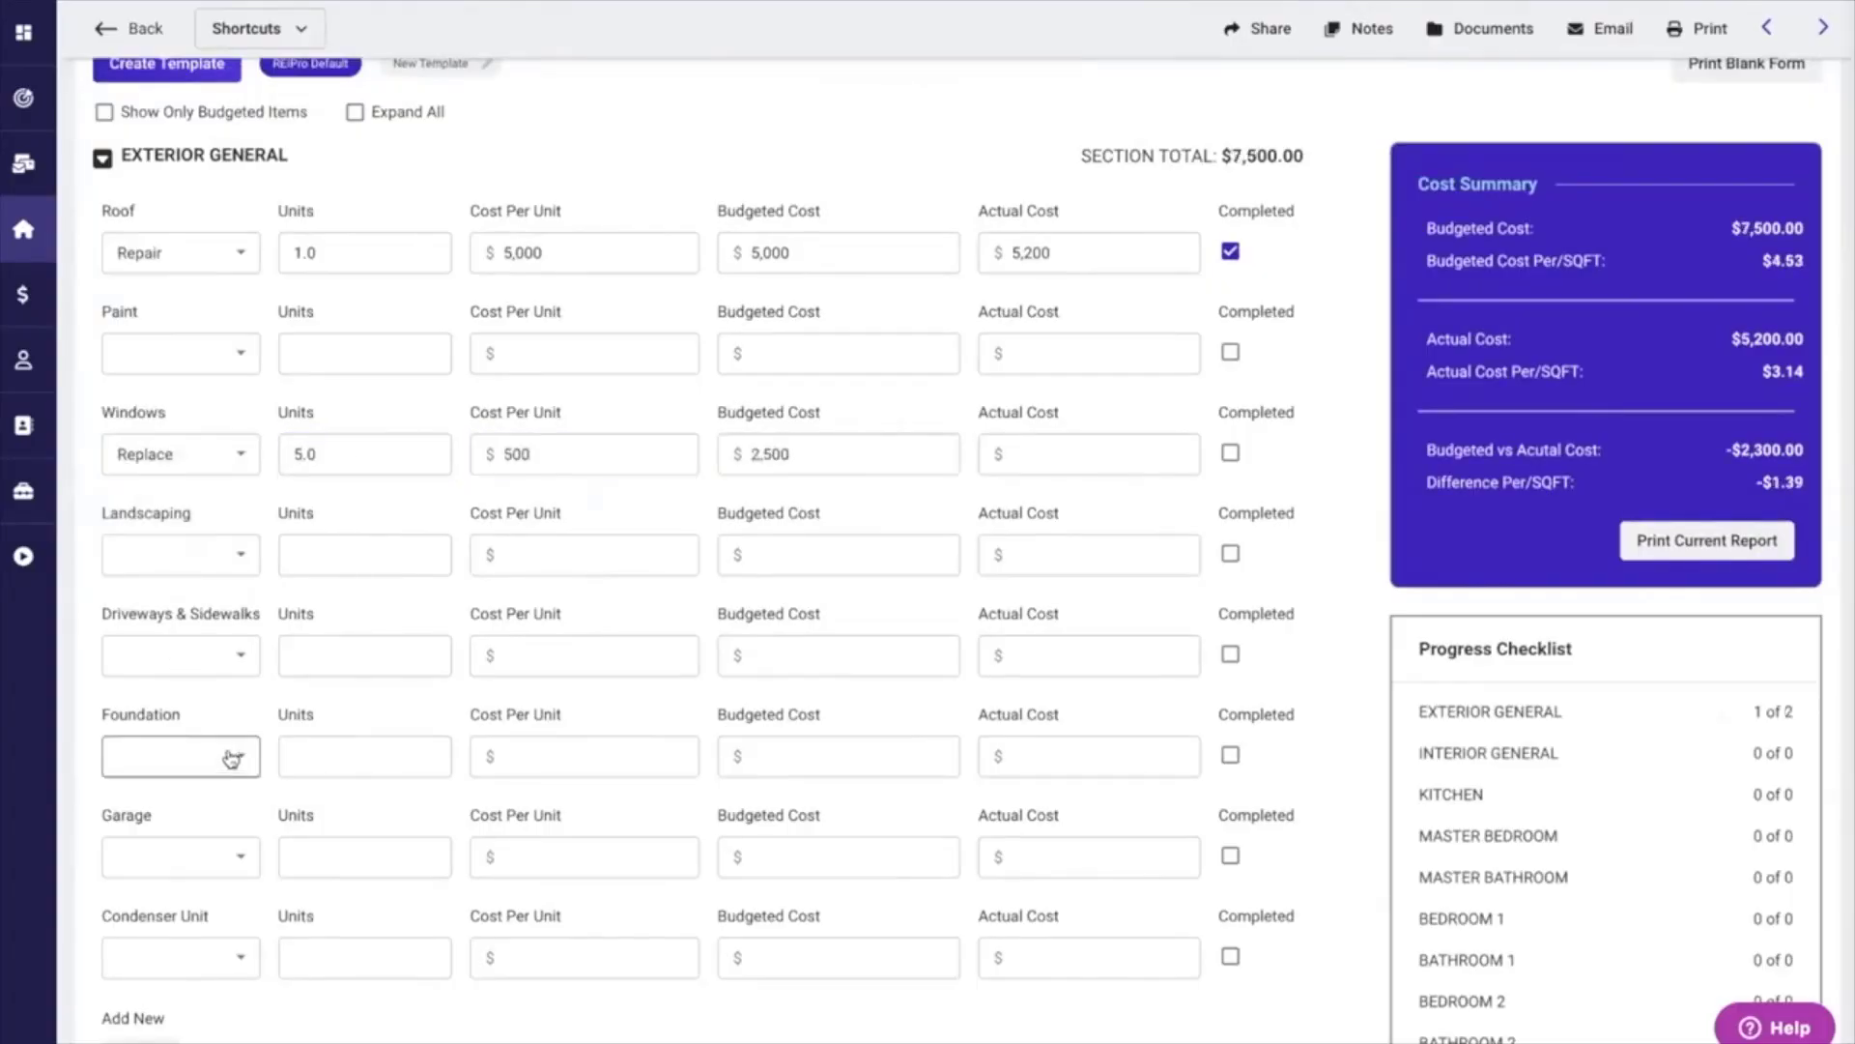
# Budget a garage repair in Exterior General with 1.0 unit at $750 per unit.
pyautogui.click(233, 759)
pyautogui.click(258, 717)
pyautogui.scroll(-2, 257, 717)
pyautogui.scroll(-1, 258, 717)
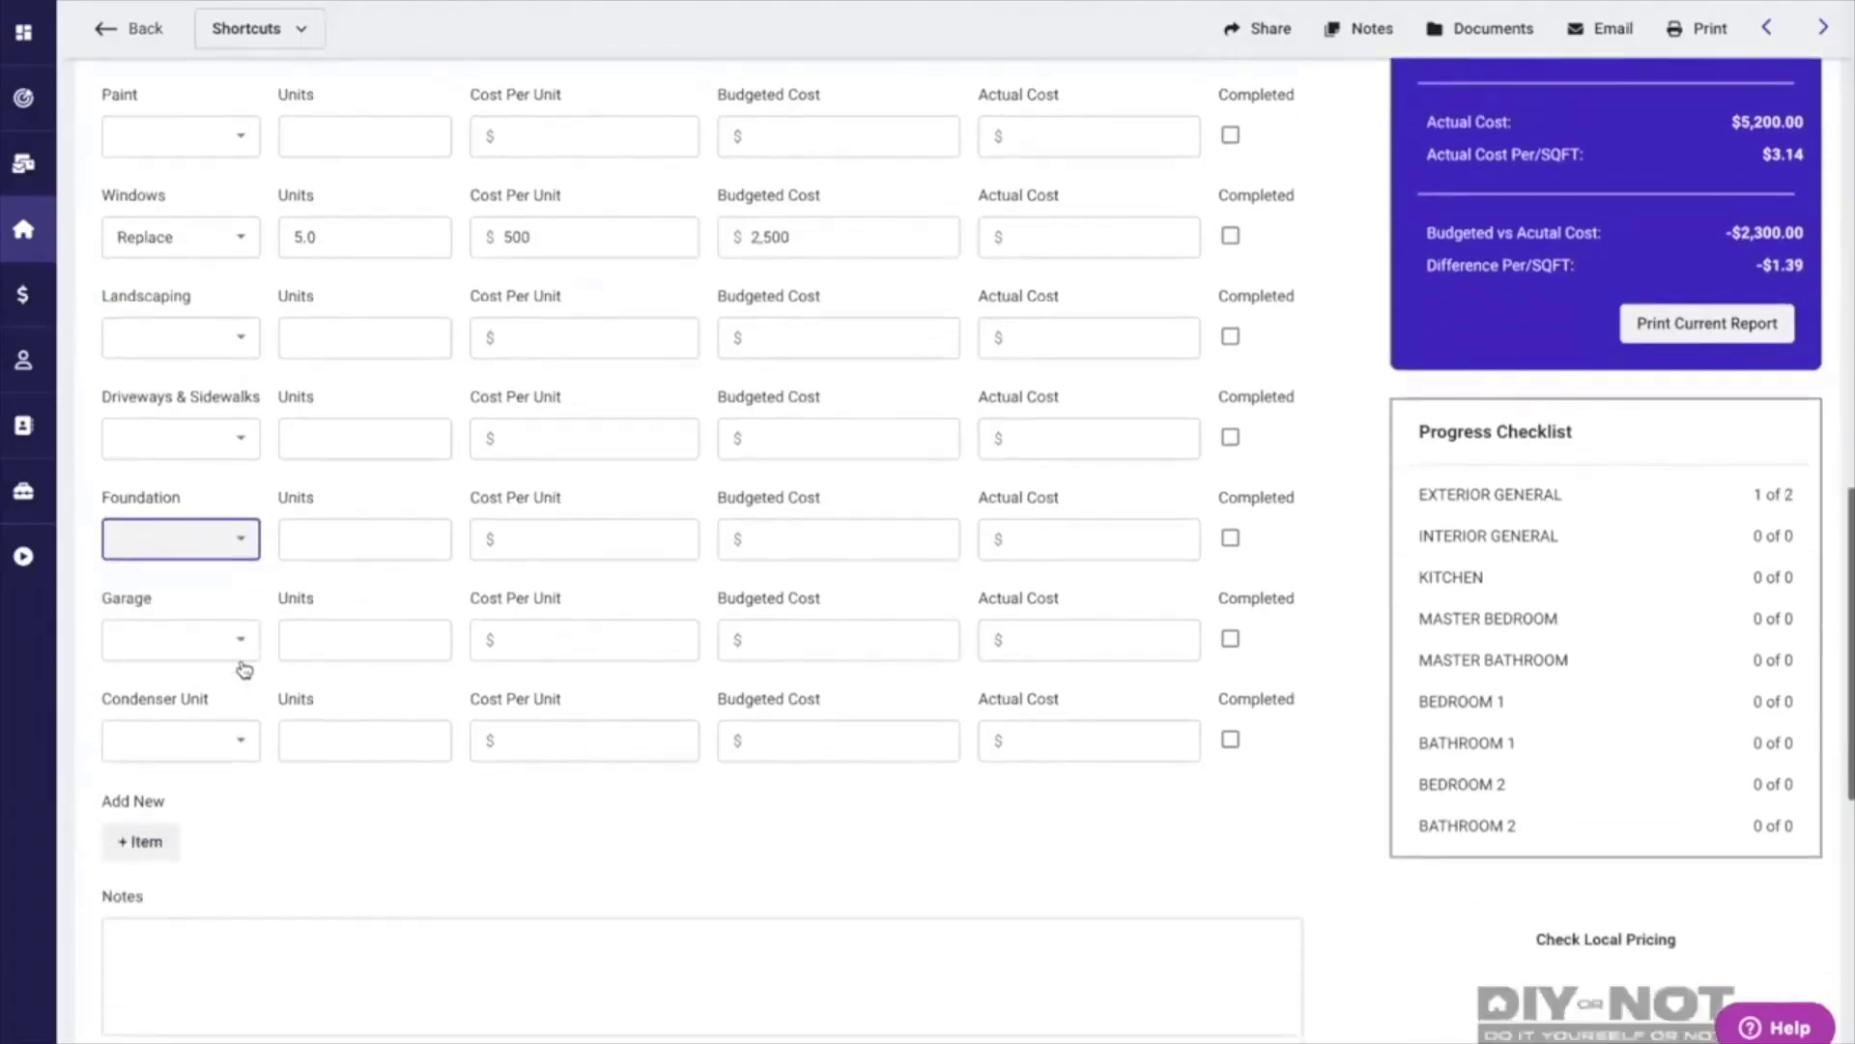
pyautogui.click(241, 642)
pyautogui.click(137, 698)
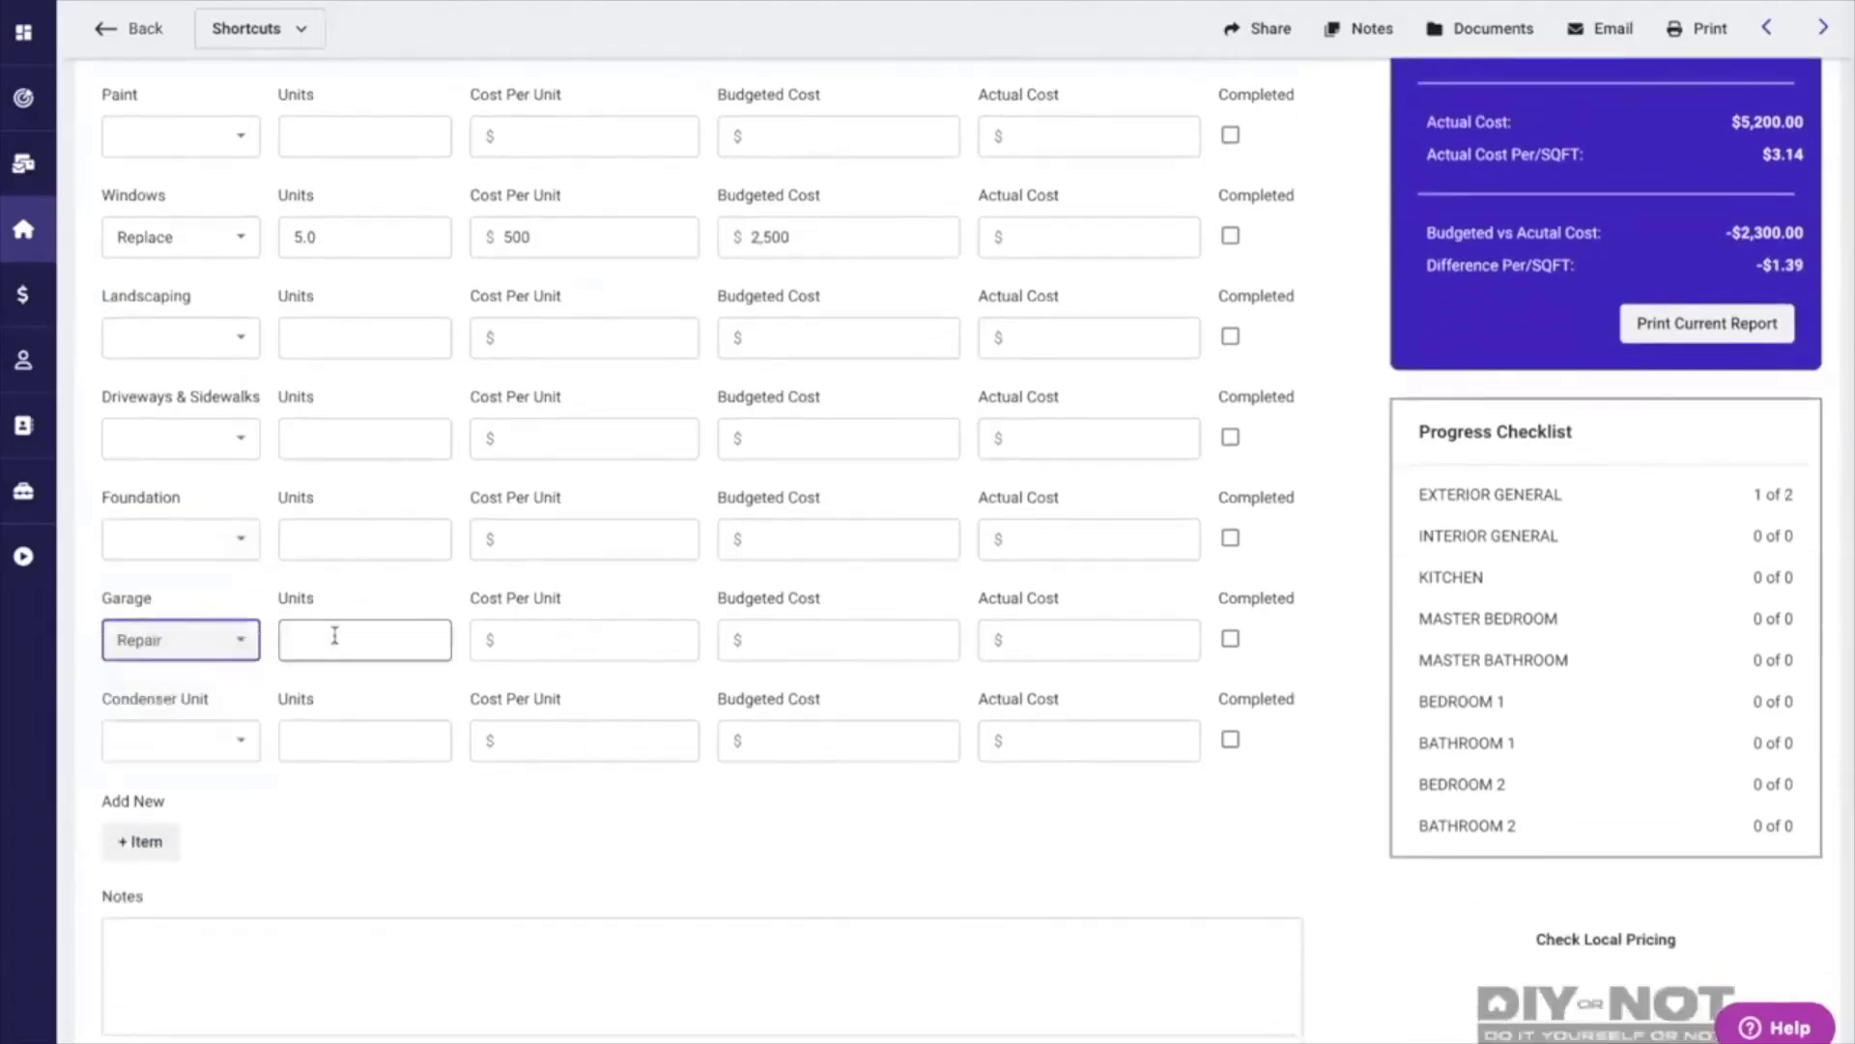
pyautogui.click(328, 642)
pyautogui.write('1')
pyautogui.click(547, 642)
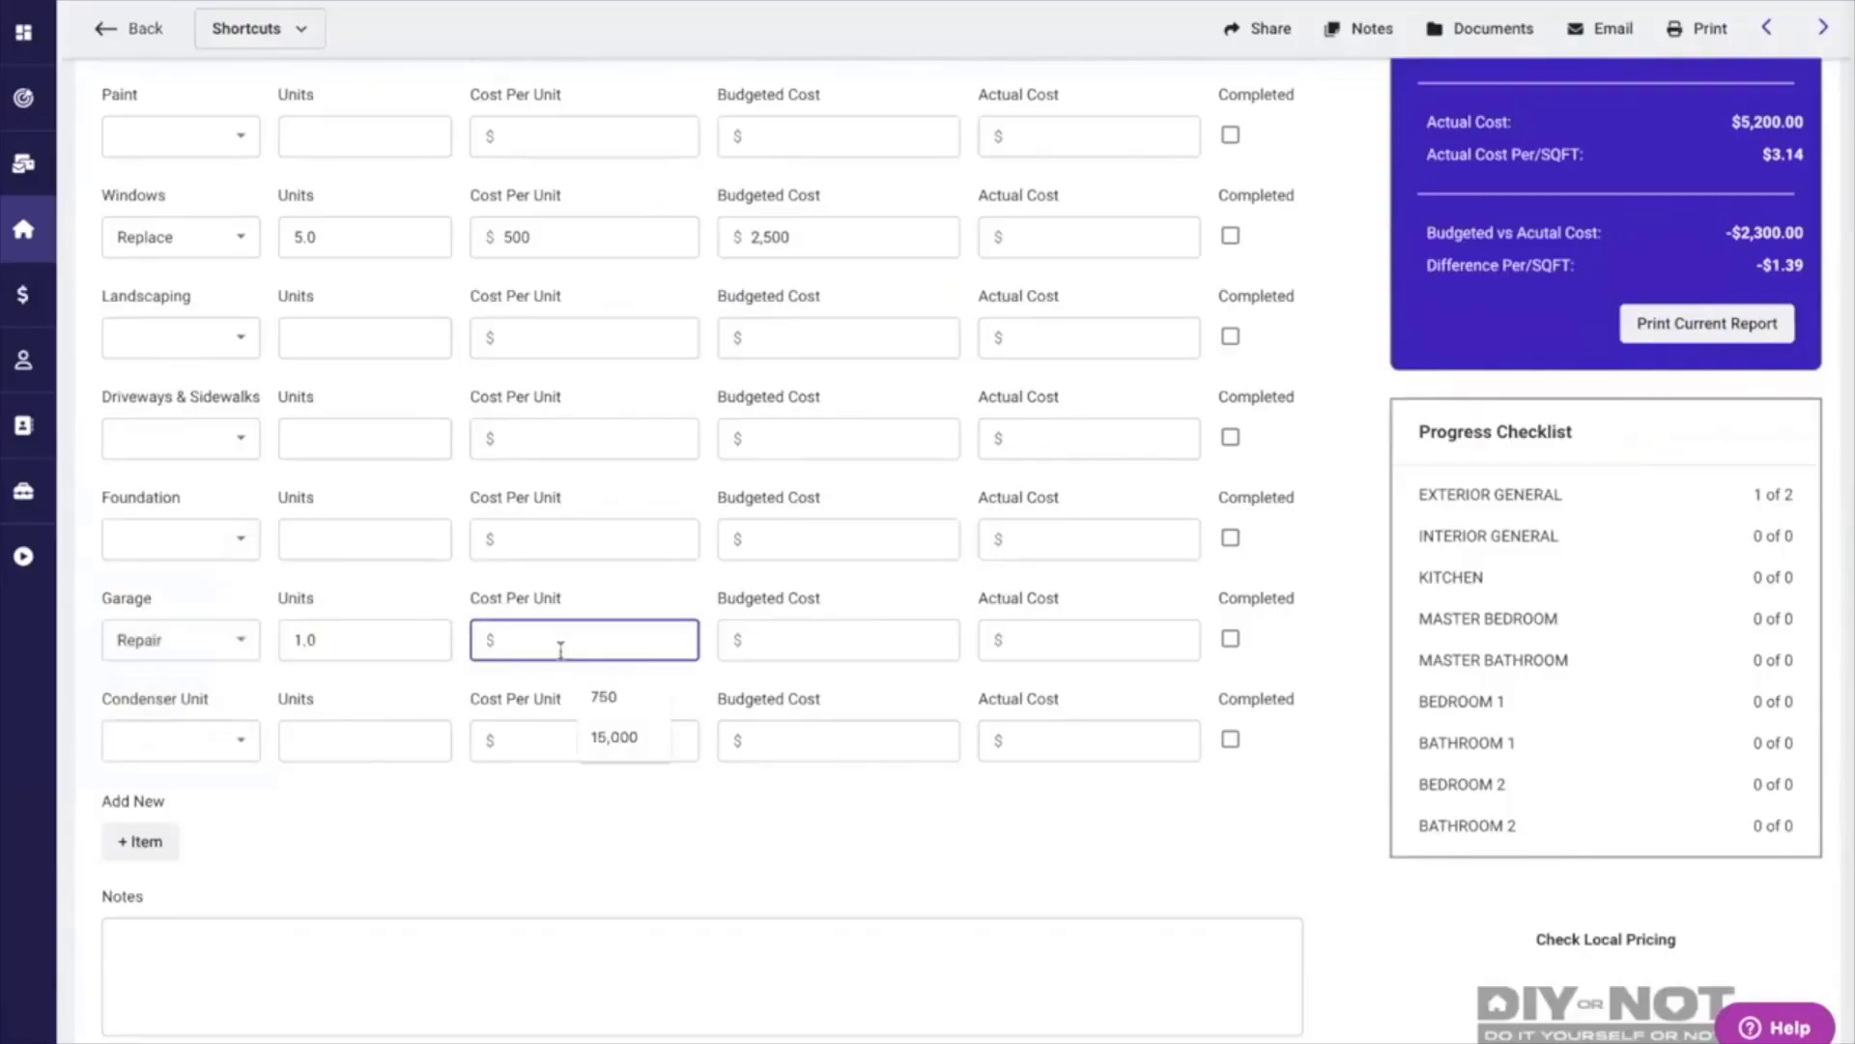
pyautogui.click(607, 696)
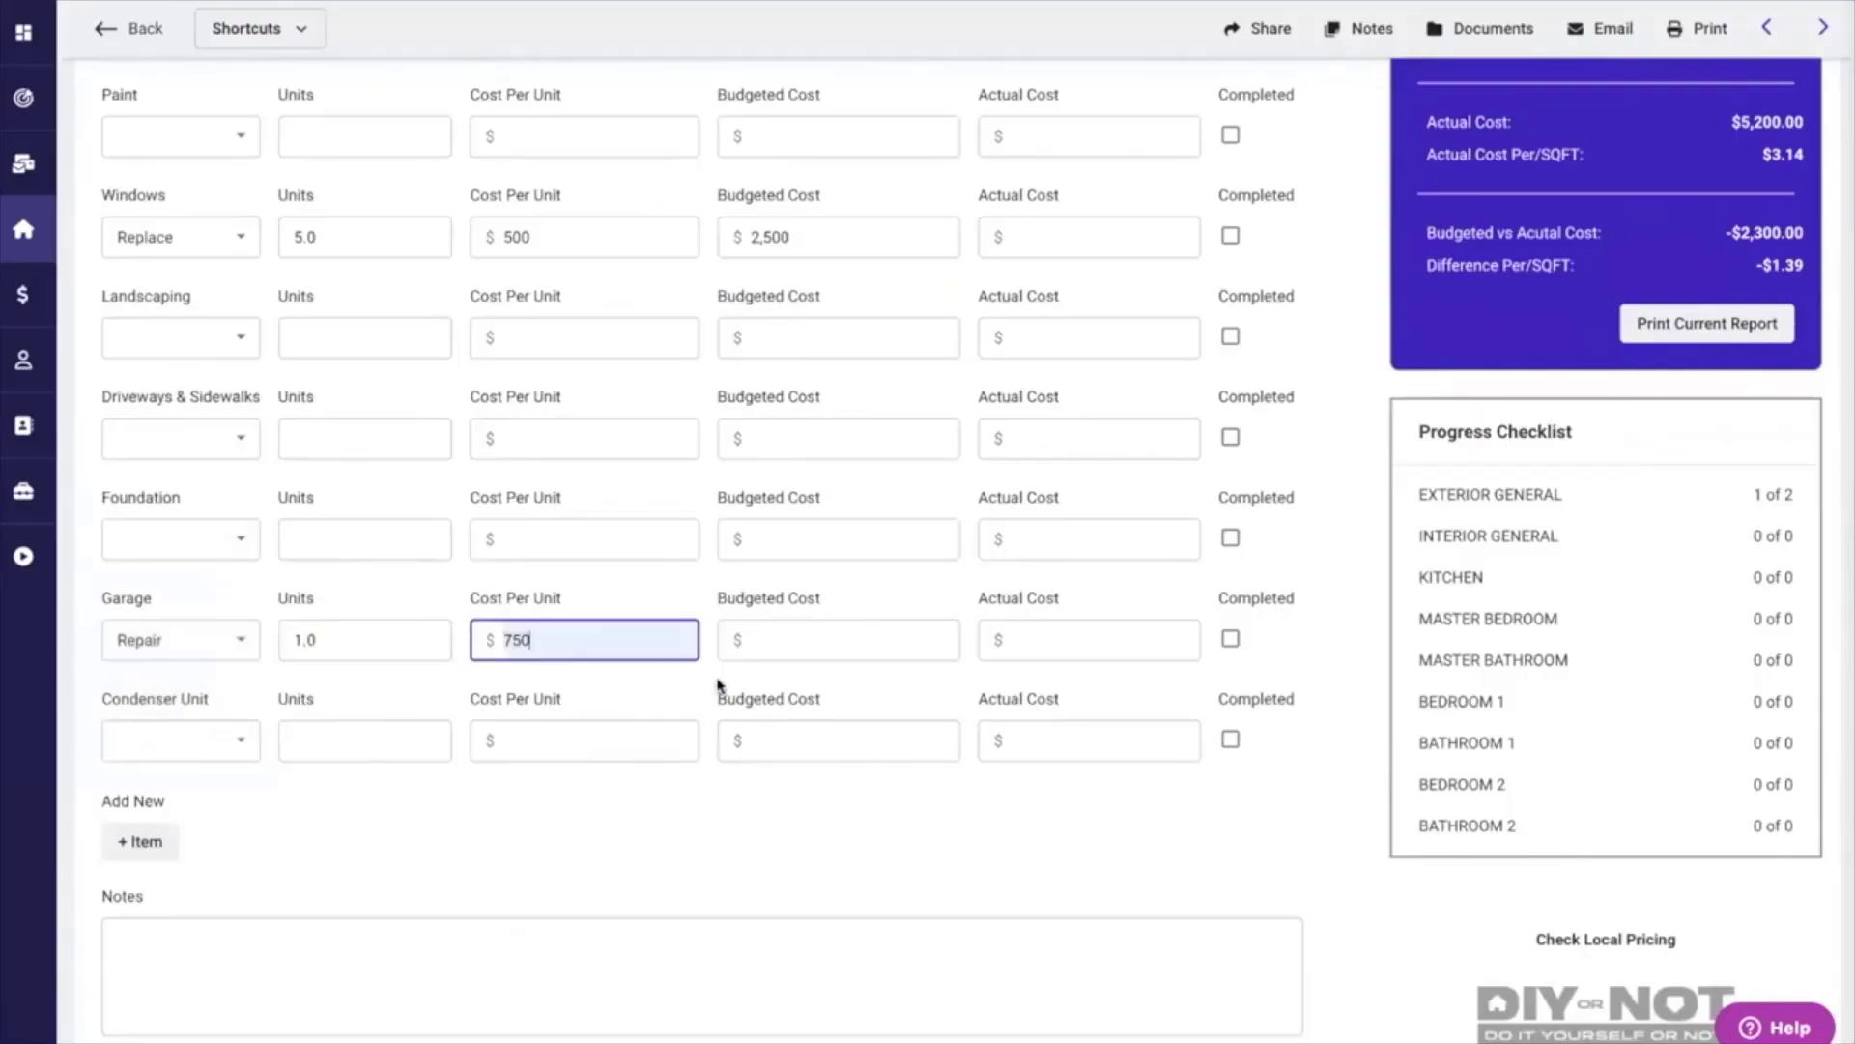
pyautogui.click(1335, 633)
# Expand the Interior General section of the inspection form.
pyautogui.scroll(-3, 1334, 633)
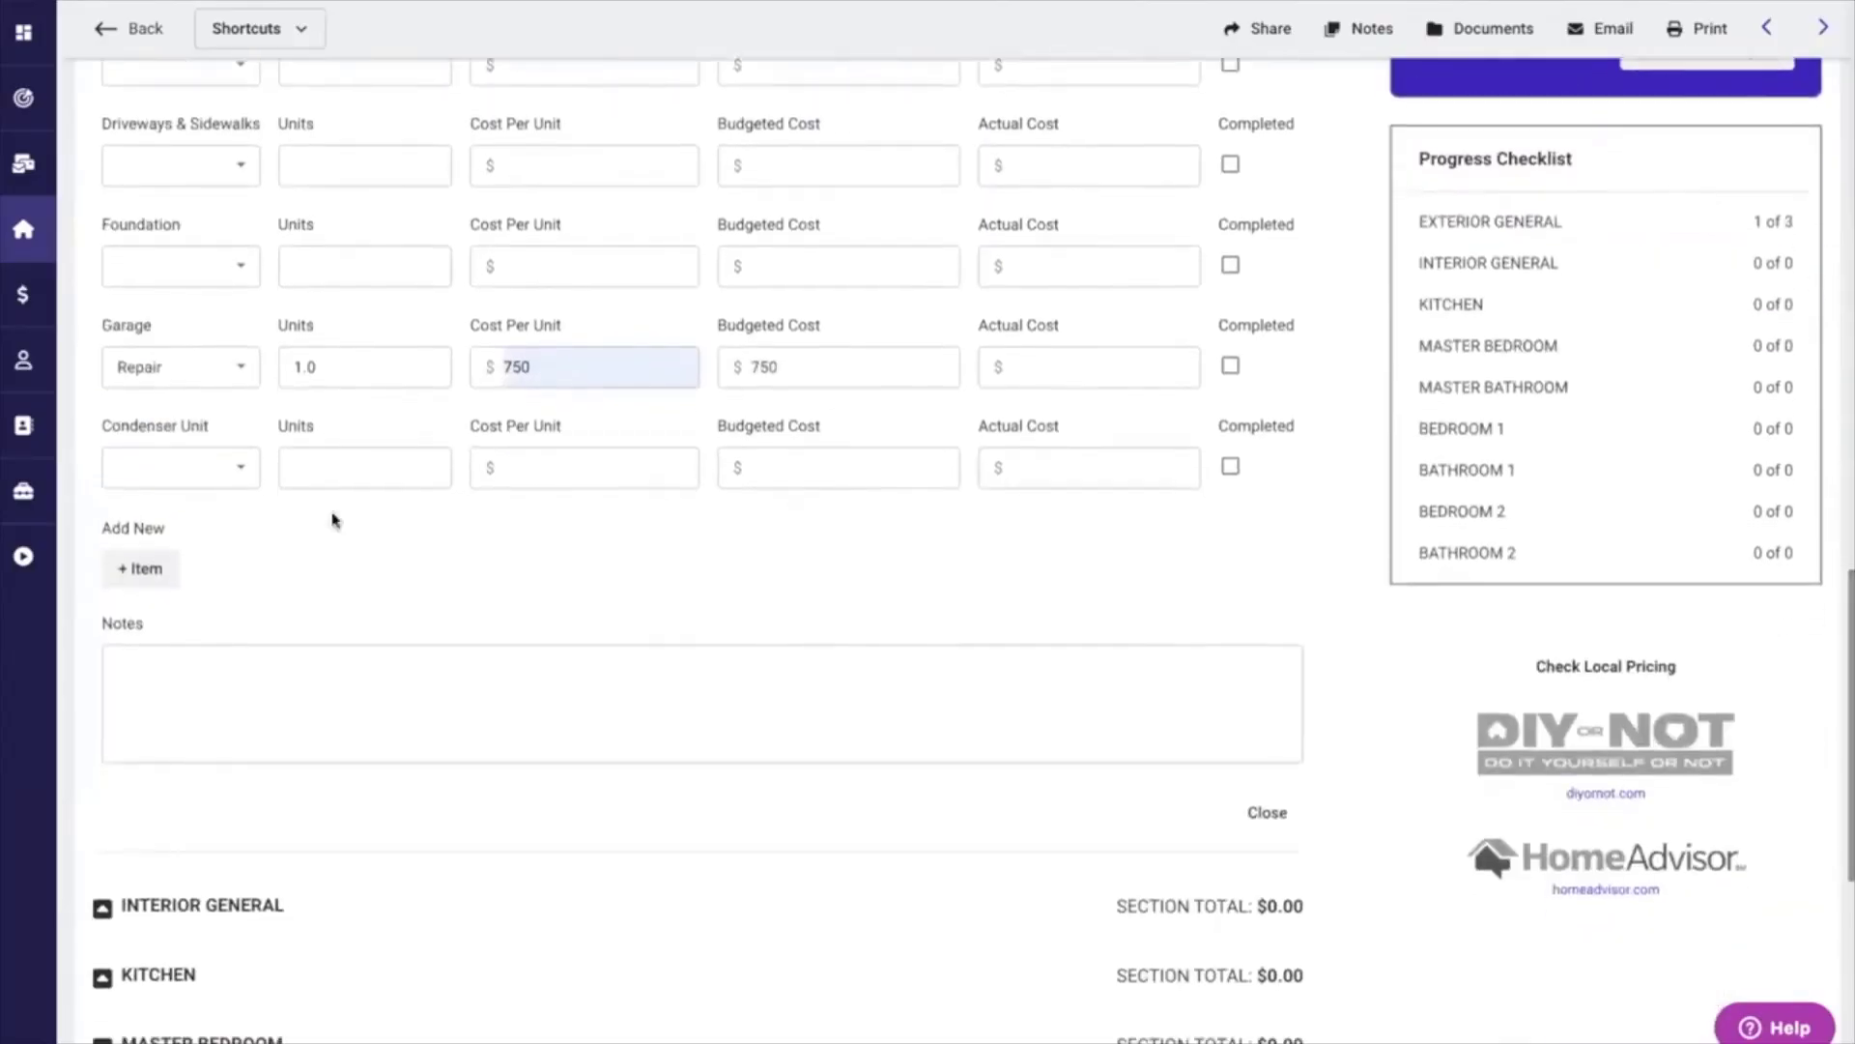
pyautogui.scroll(-5, 480, 600)
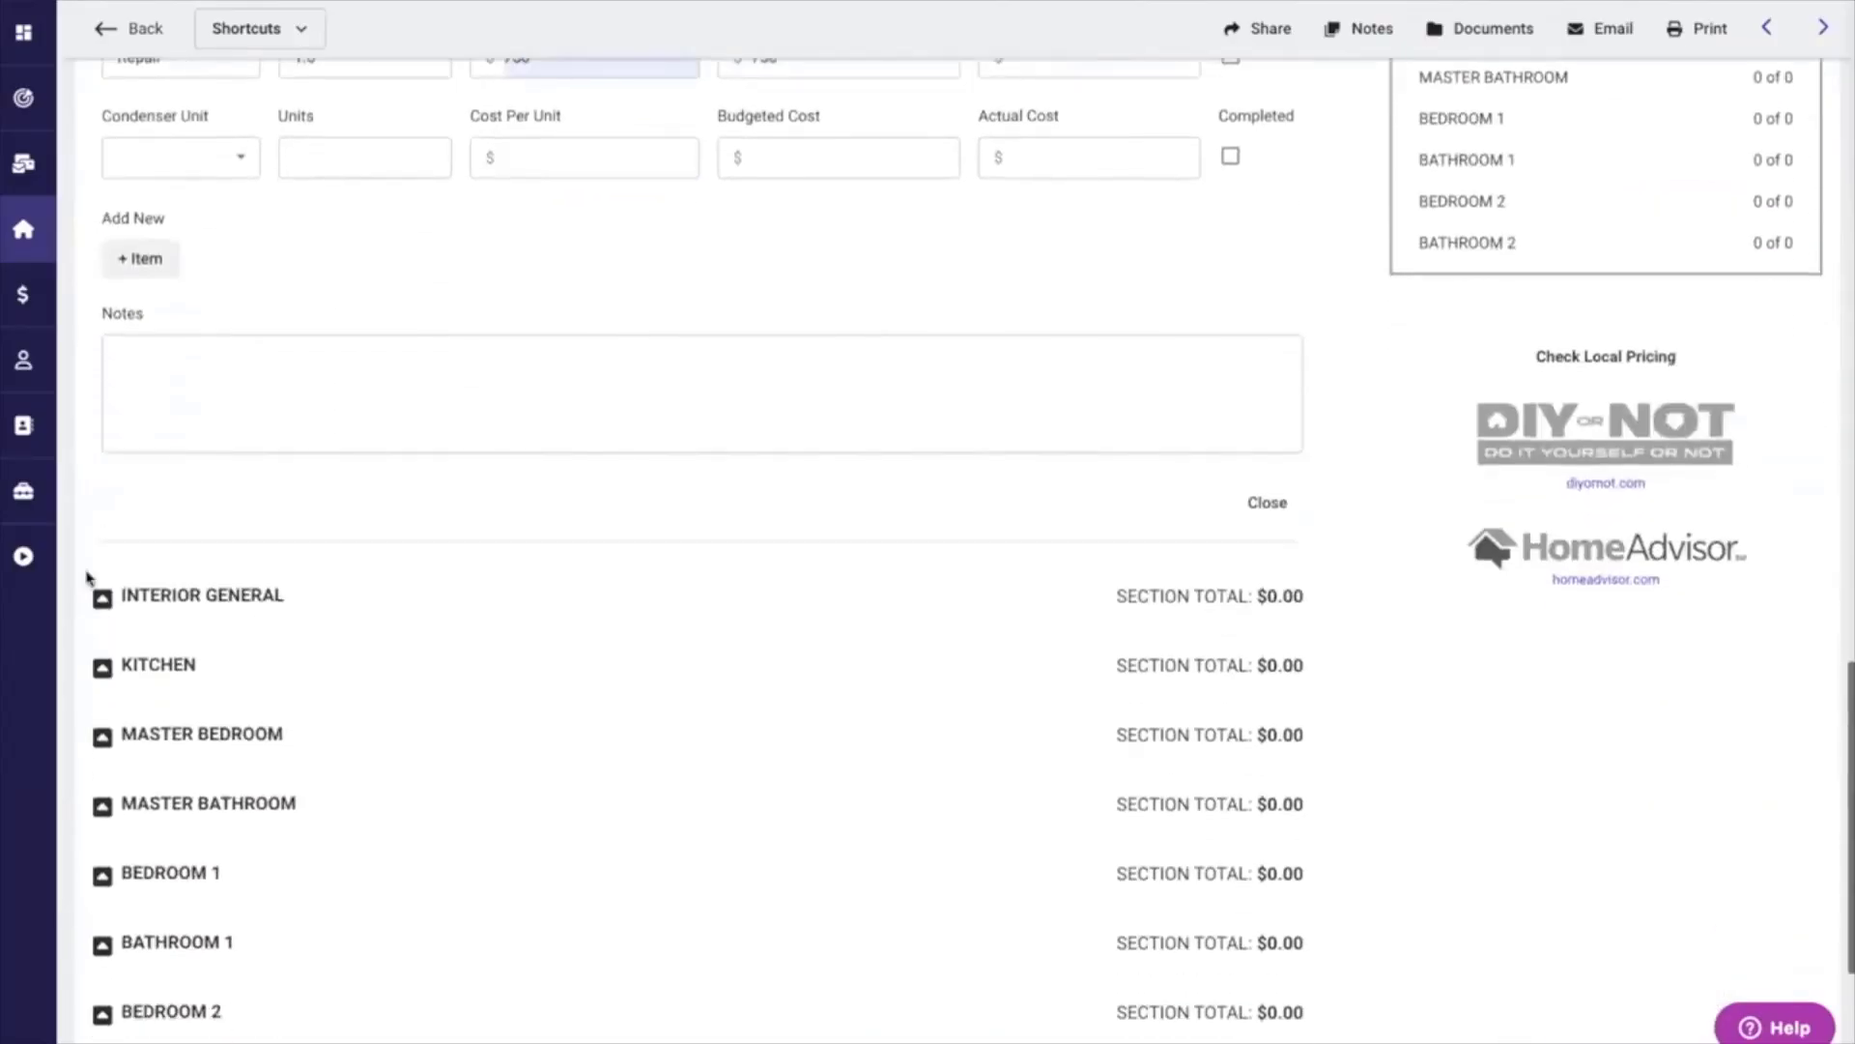
pyautogui.click(101, 425)
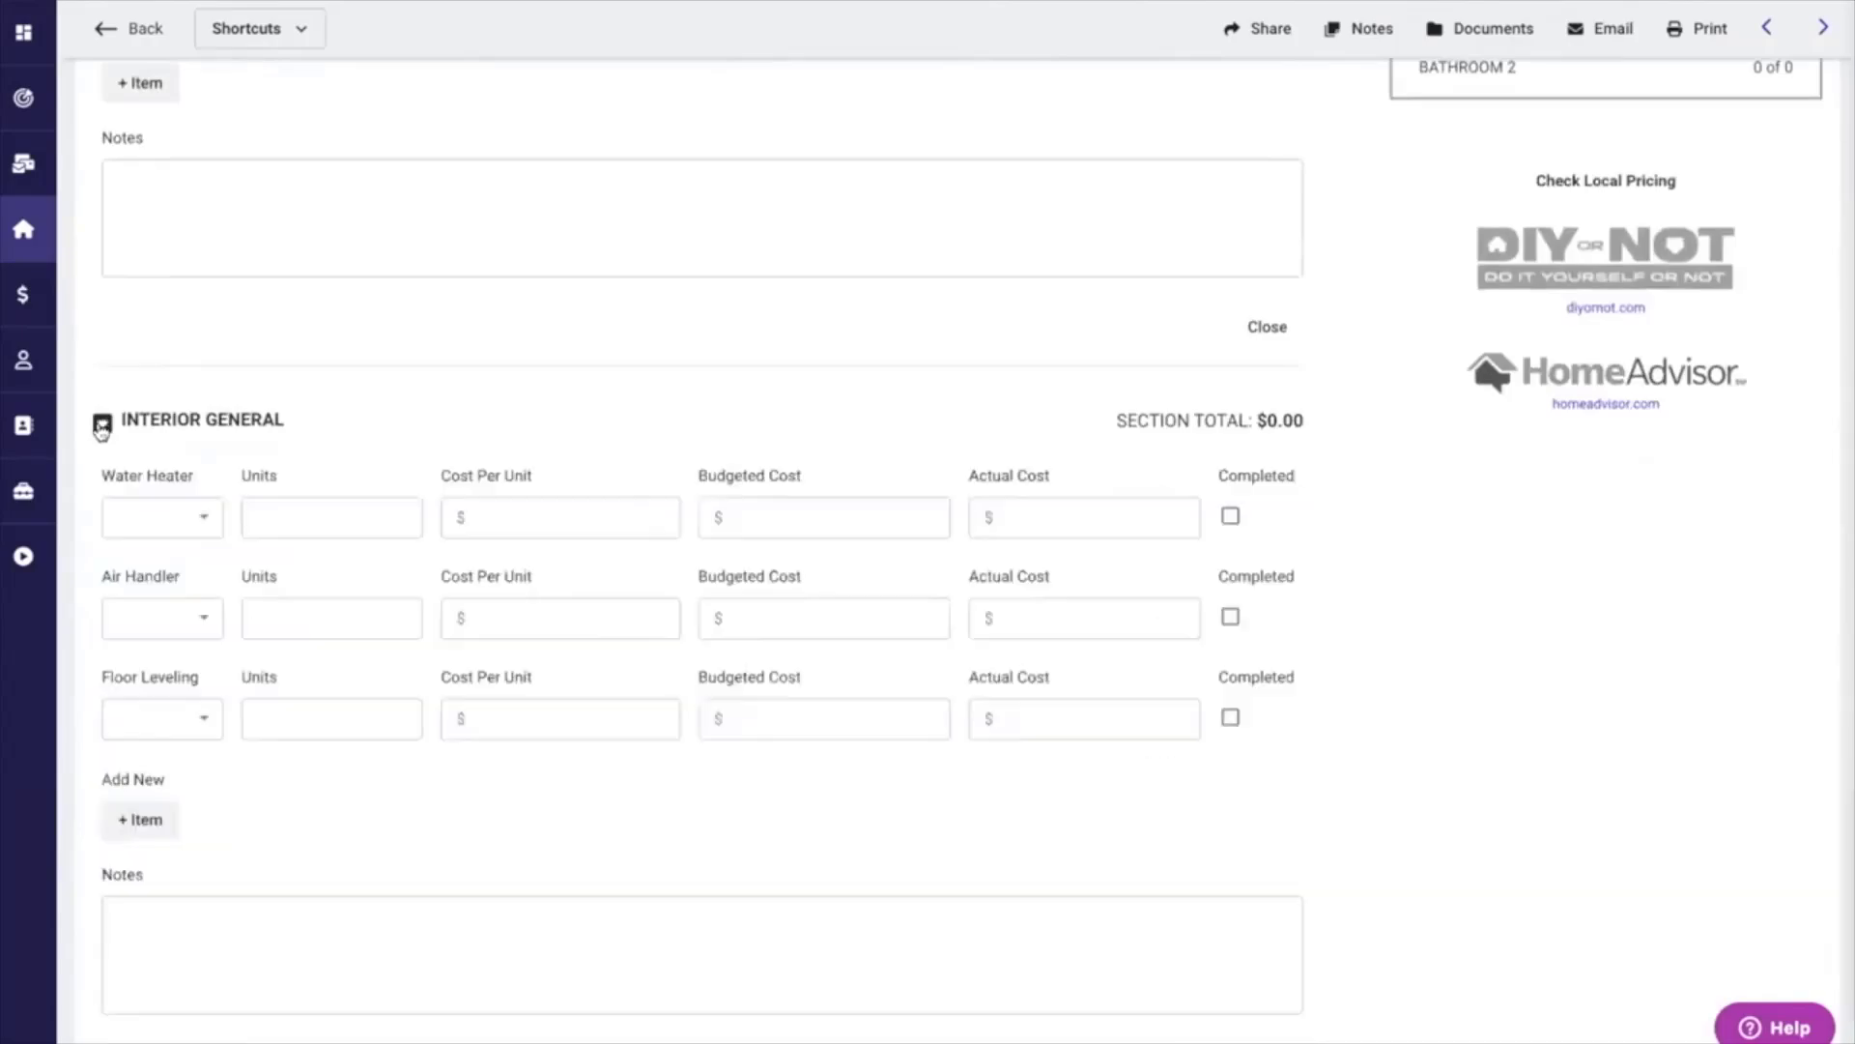
# Collapse the Interior General section and limit the inspection form to show only budgeted items.
pyautogui.click(100, 426)
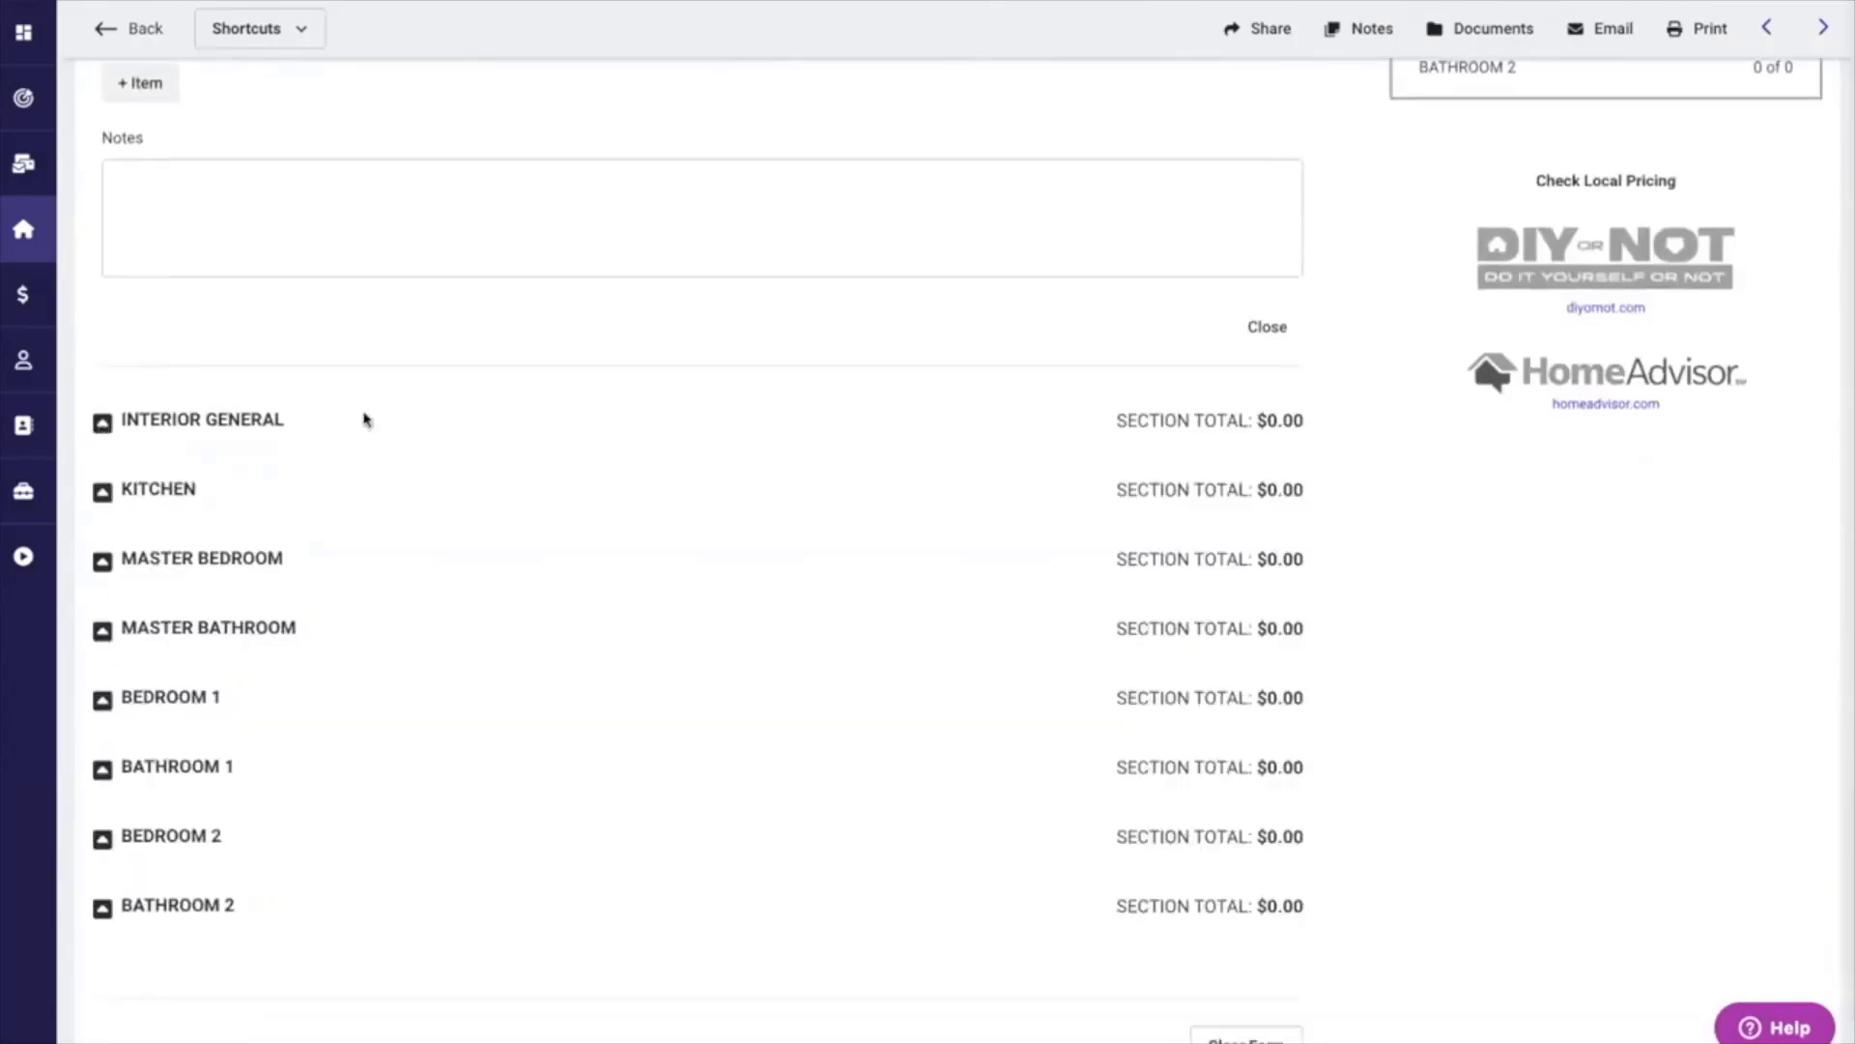
pyautogui.scroll(1, 365, 419)
pyautogui.scroll(13, 364, 418)
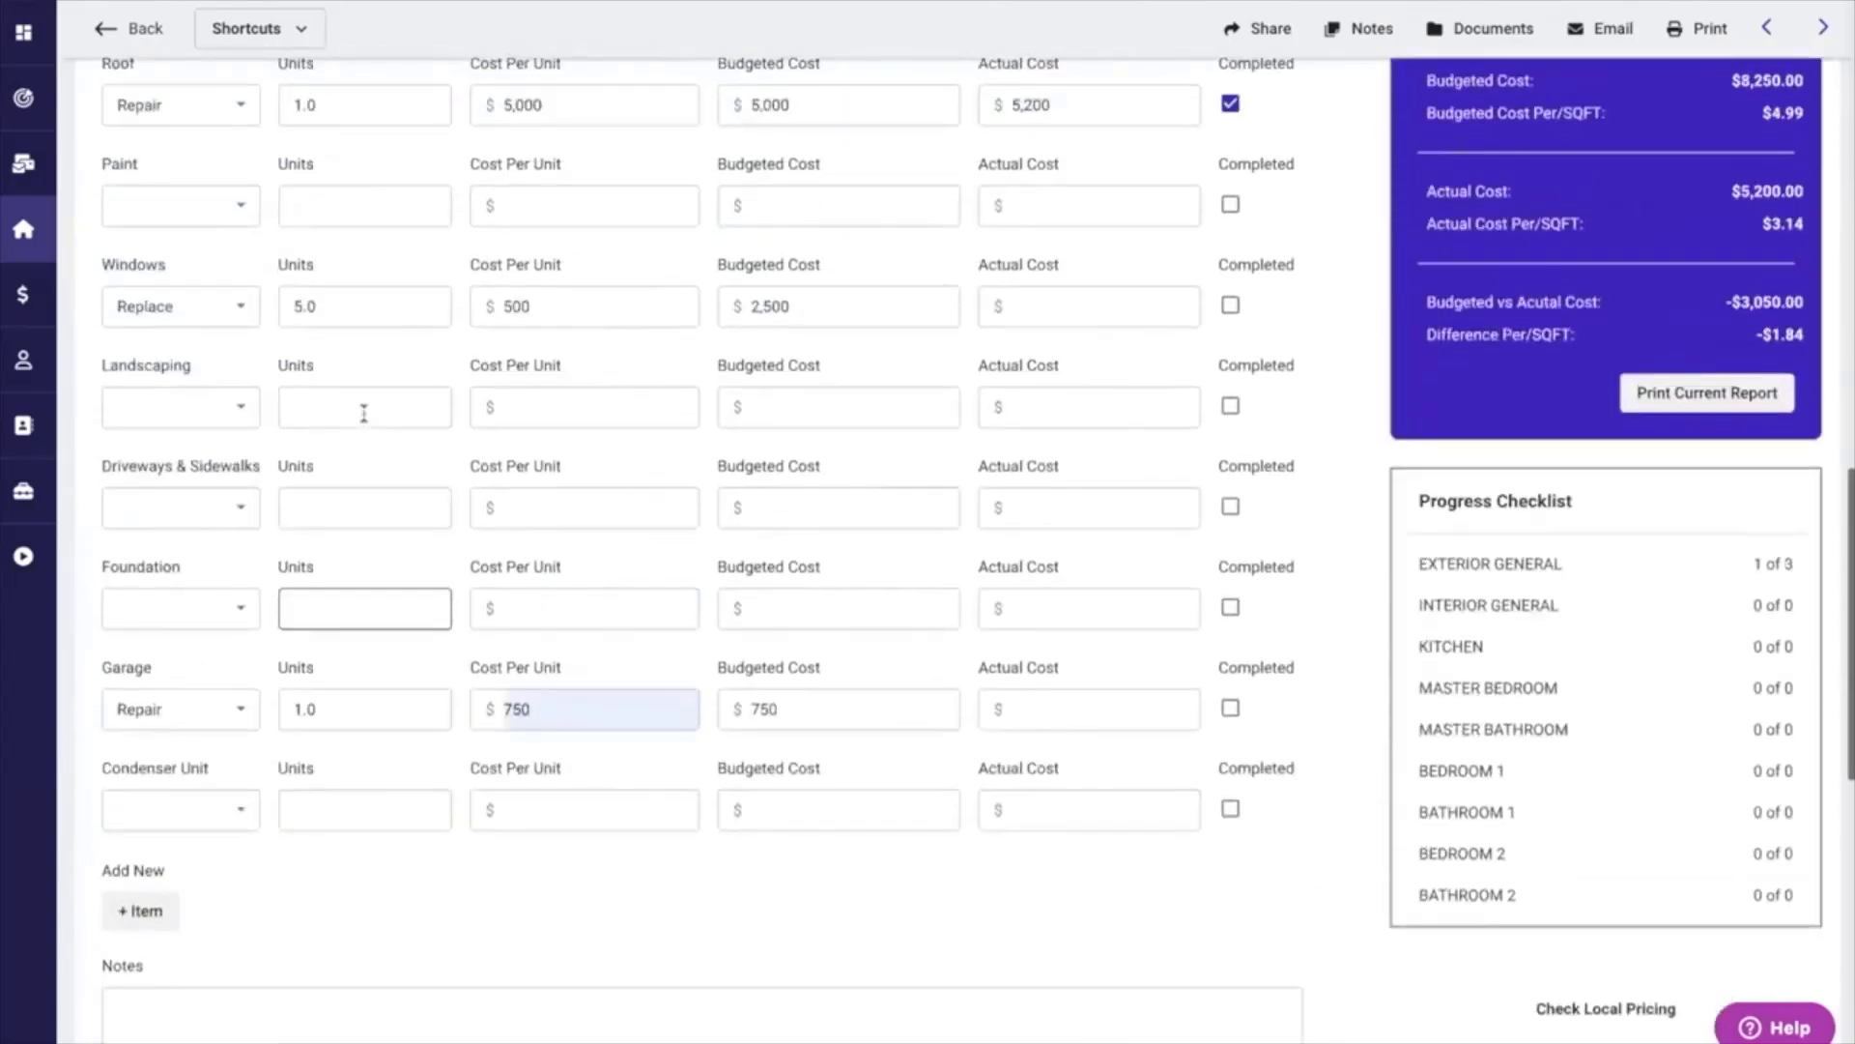
pyautogui.scroll(1, 364, 413)
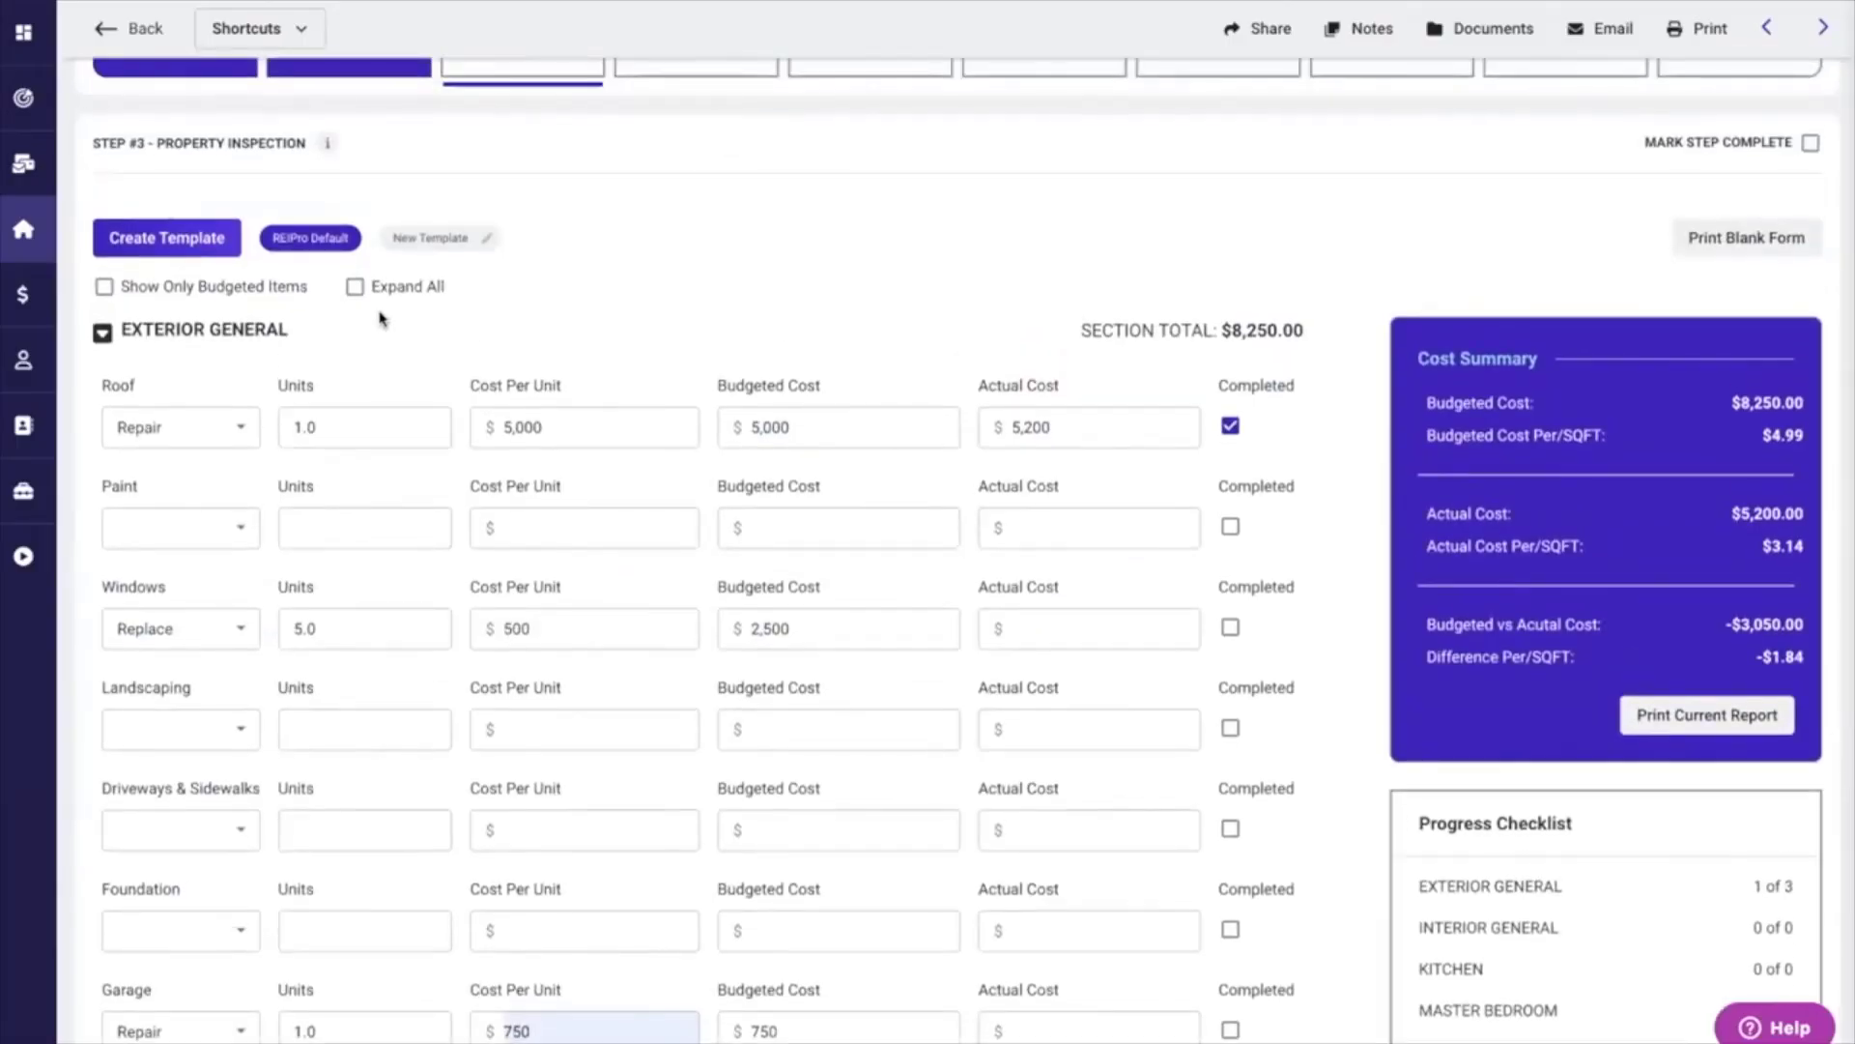
pyautogui.click(104, 287)
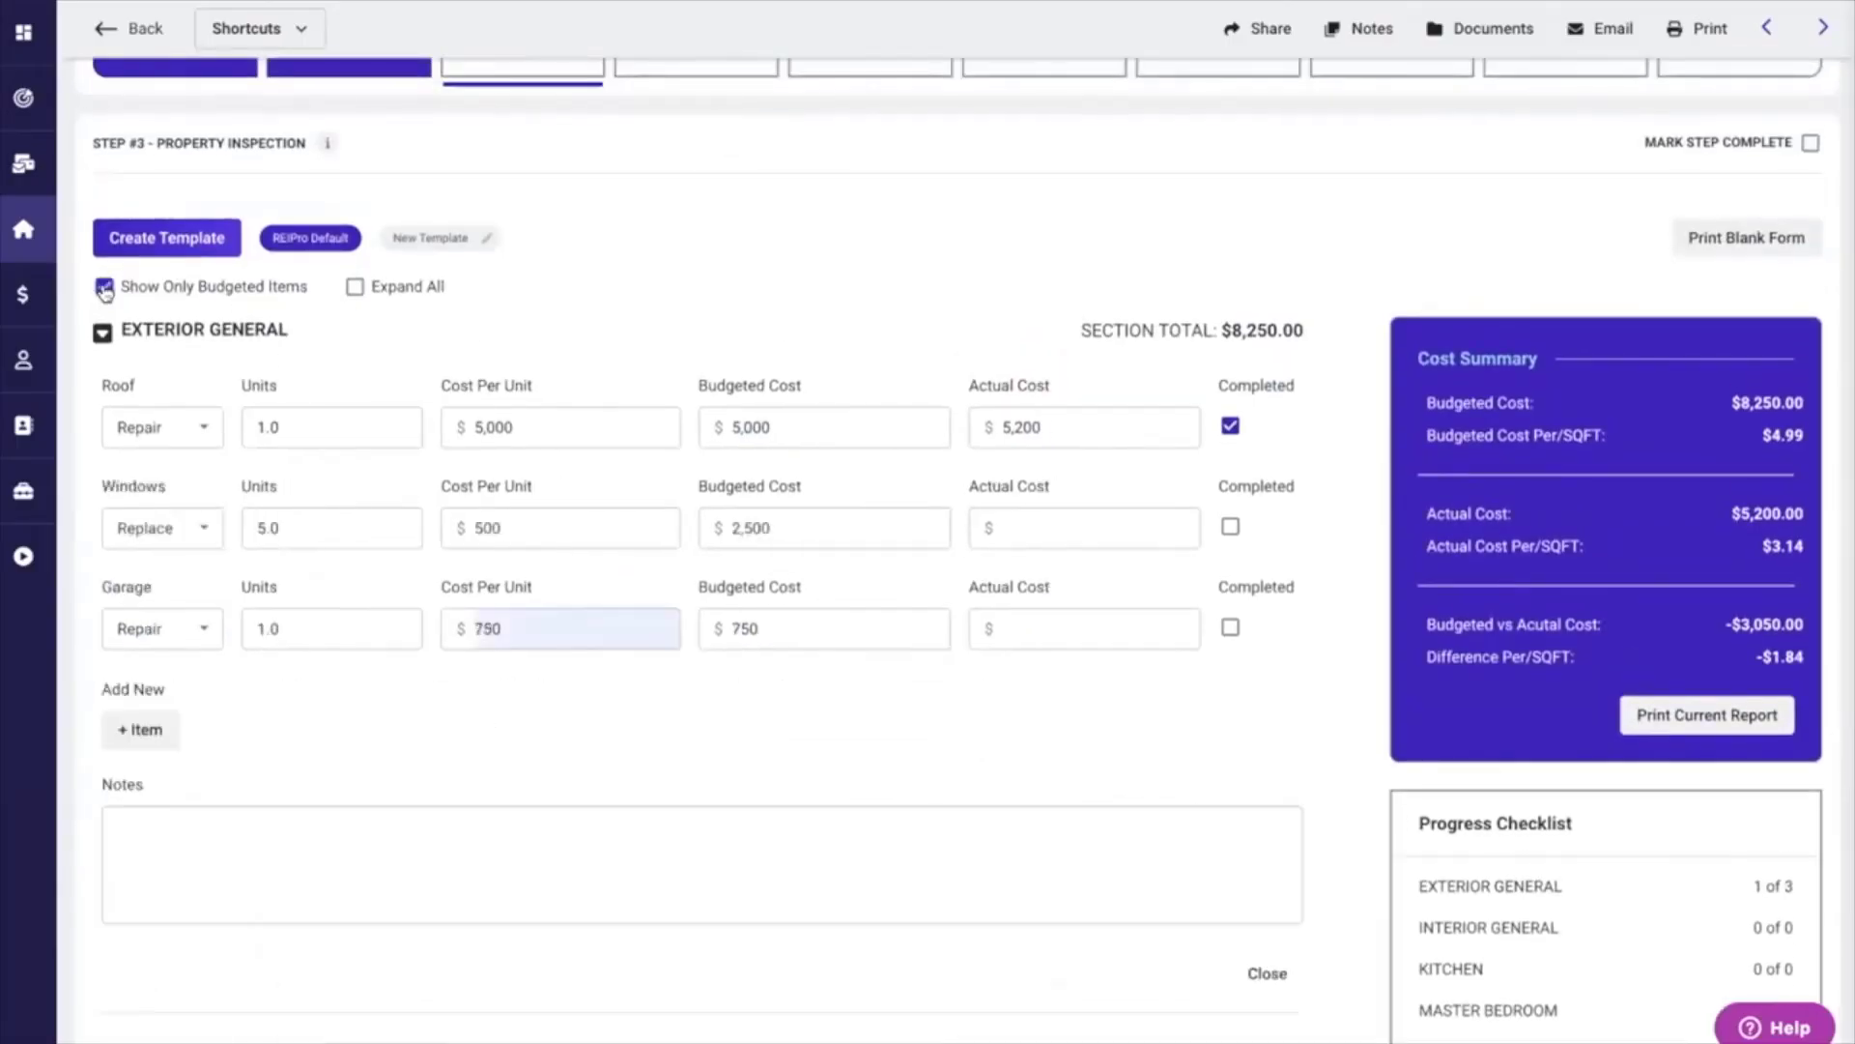
# Review the budgeted repair items and the Exterior General entry in the Progress Checklist.
pyautogui.scroll(-2, 385, 733)
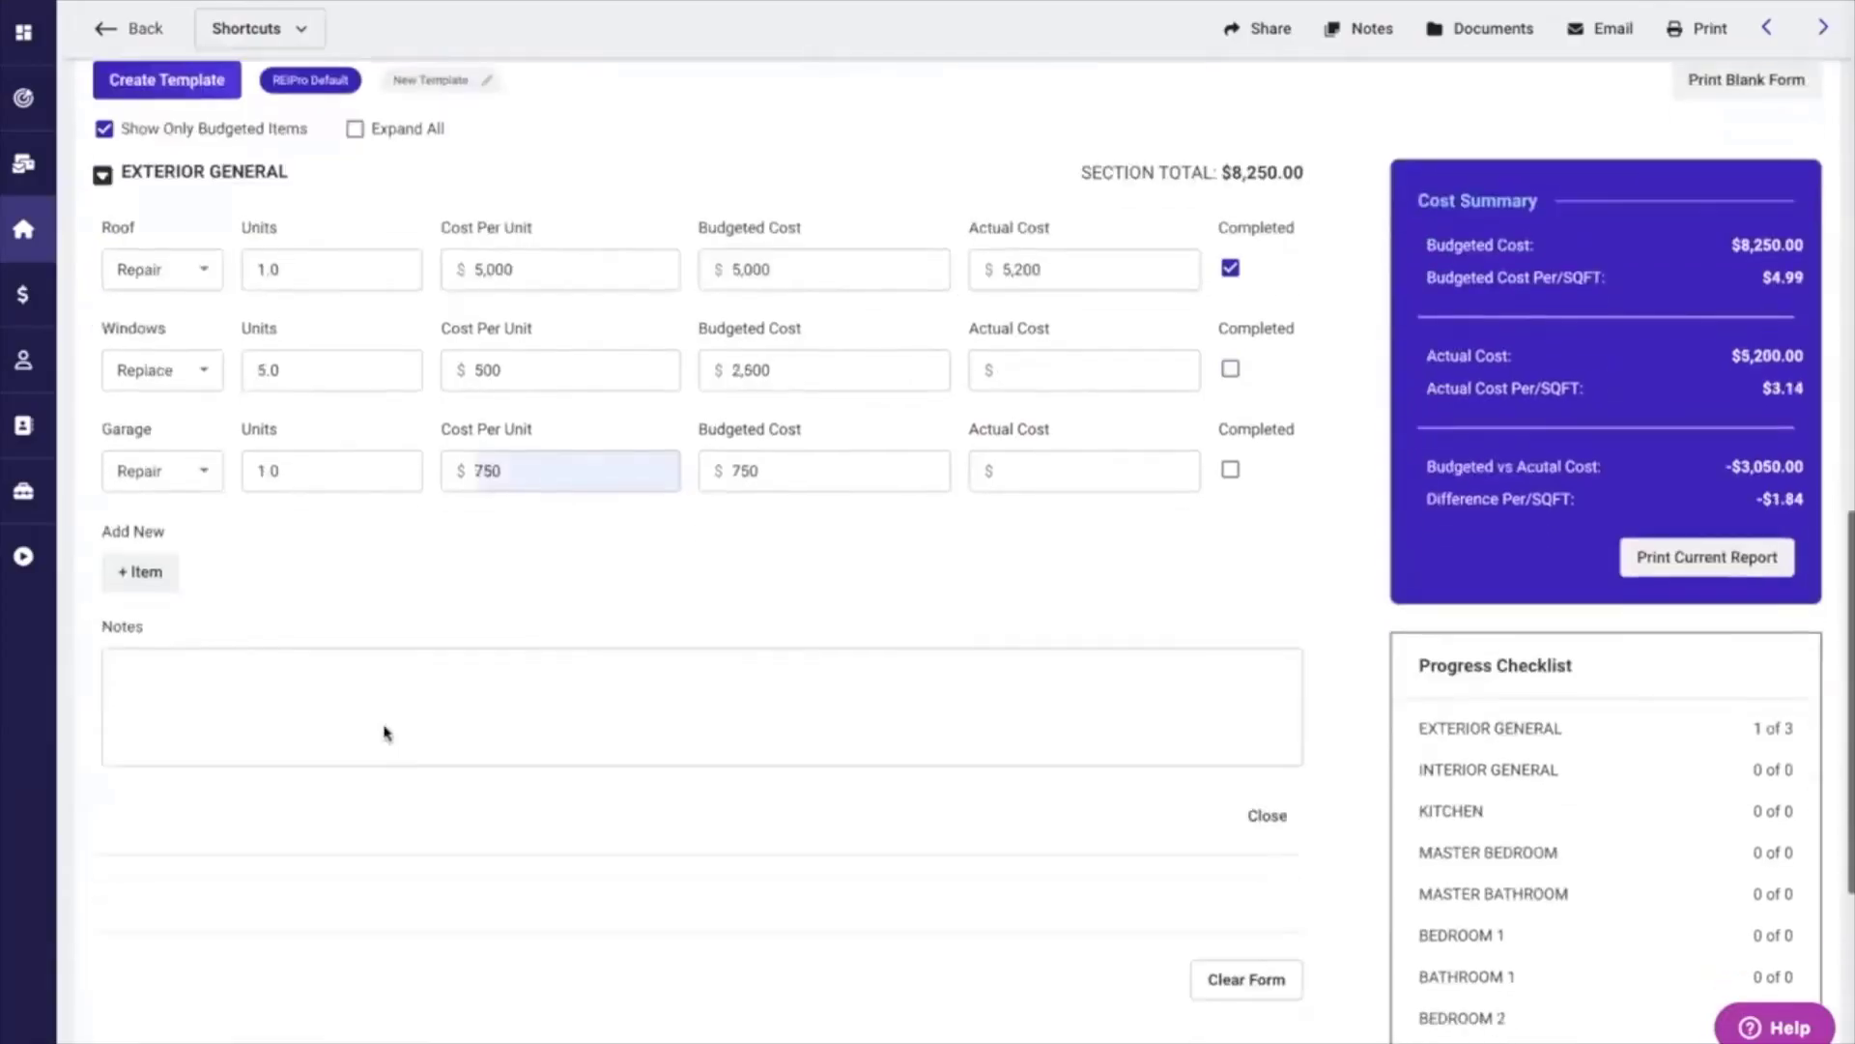
pyautogui.scroll(2, 385, 733)
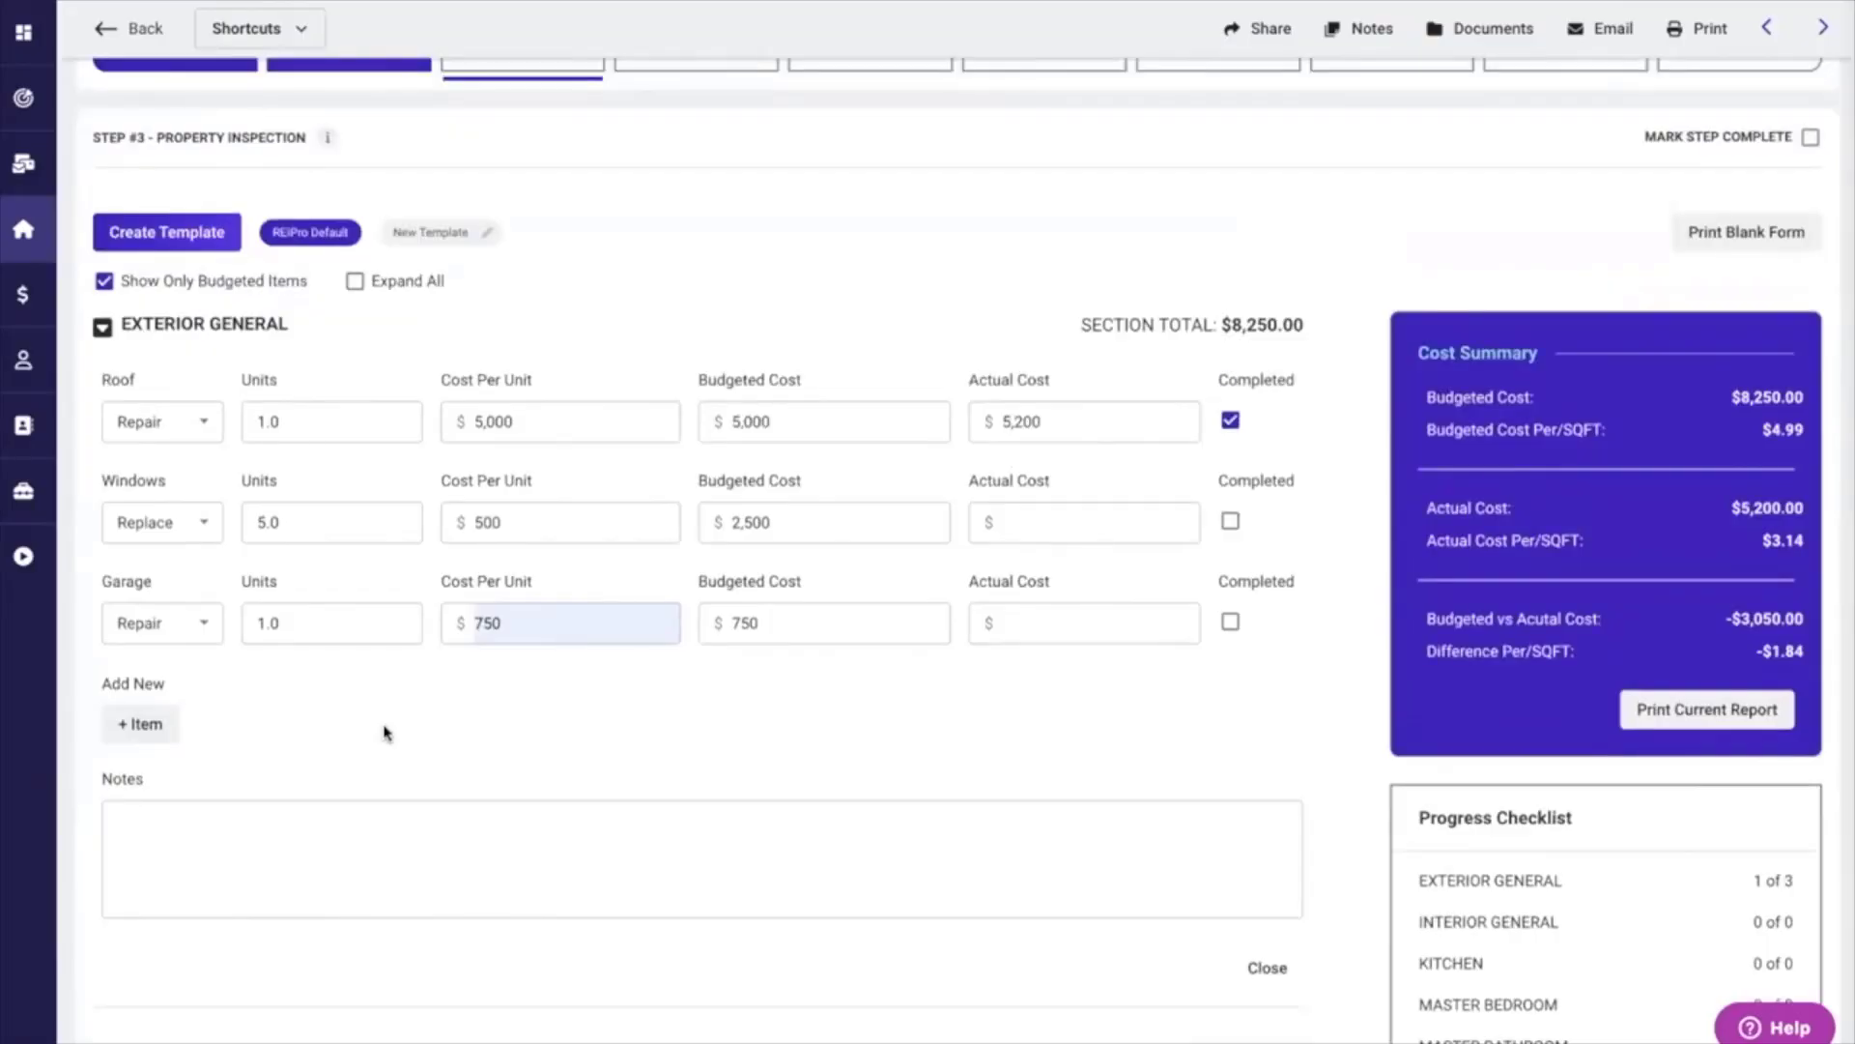
pyautogui.scroll(-3, 1353, 758)
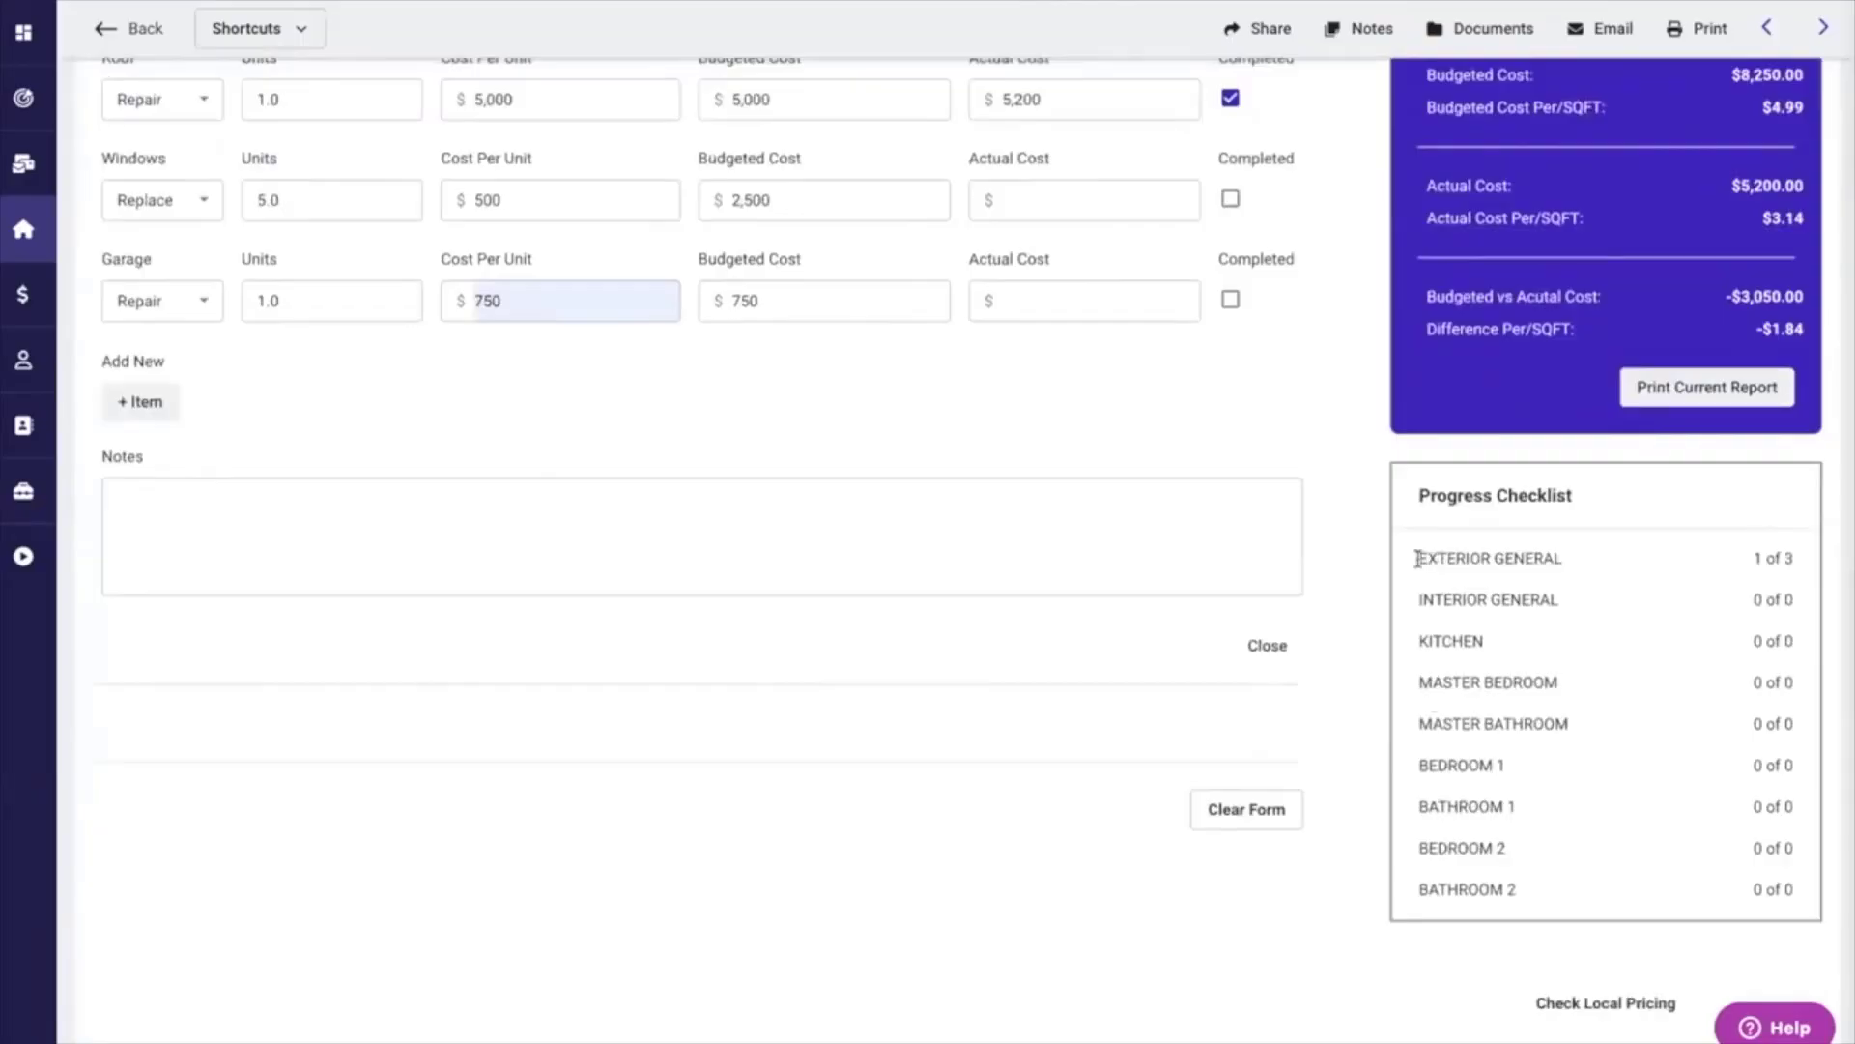
pyautogui.moveTo(1416, 559); pyautogui.dragTo(1578, 559)
pyautogui.moveTo(1758, 558); pyautogui.dragTo(1796, 561)
pyautogui.scroll(3, 1369, 444)
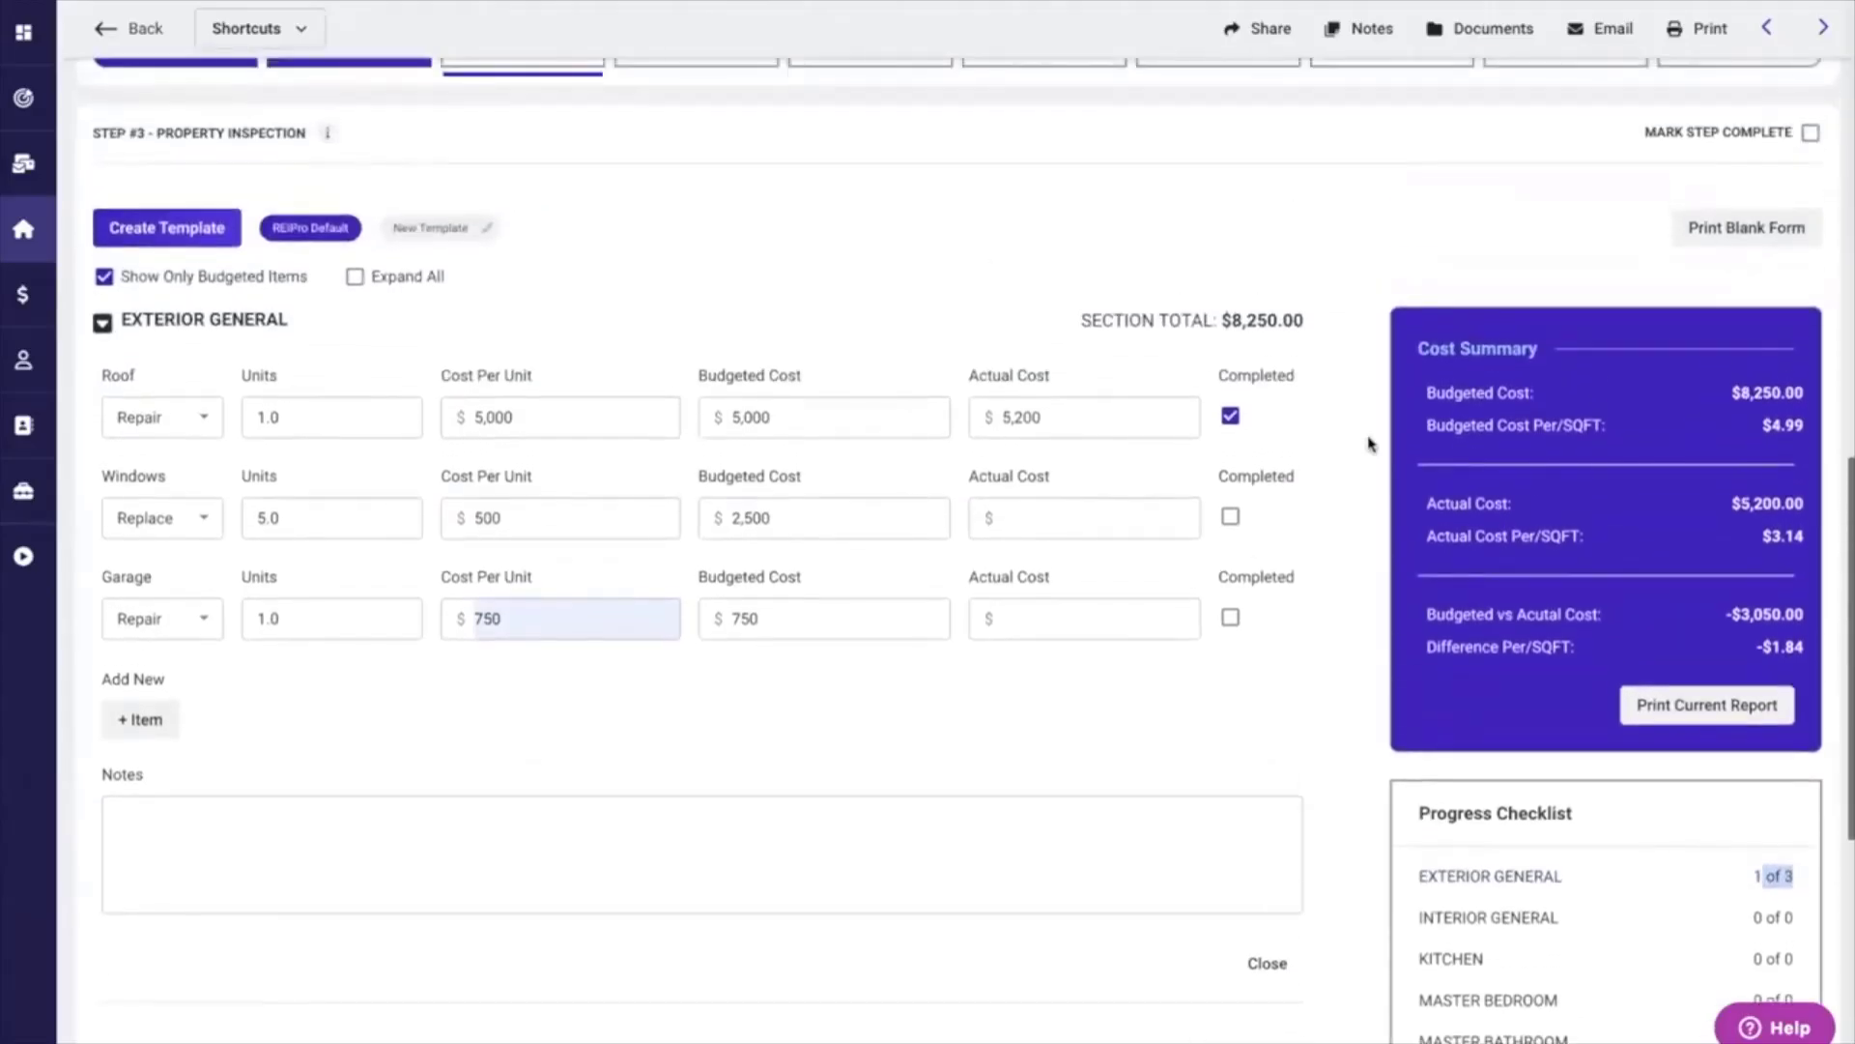
# Mark the Step 3 Property Inspection complete and open Step 4, Comps/Offers.
pyautogui.scroll(1, 1368, 444)
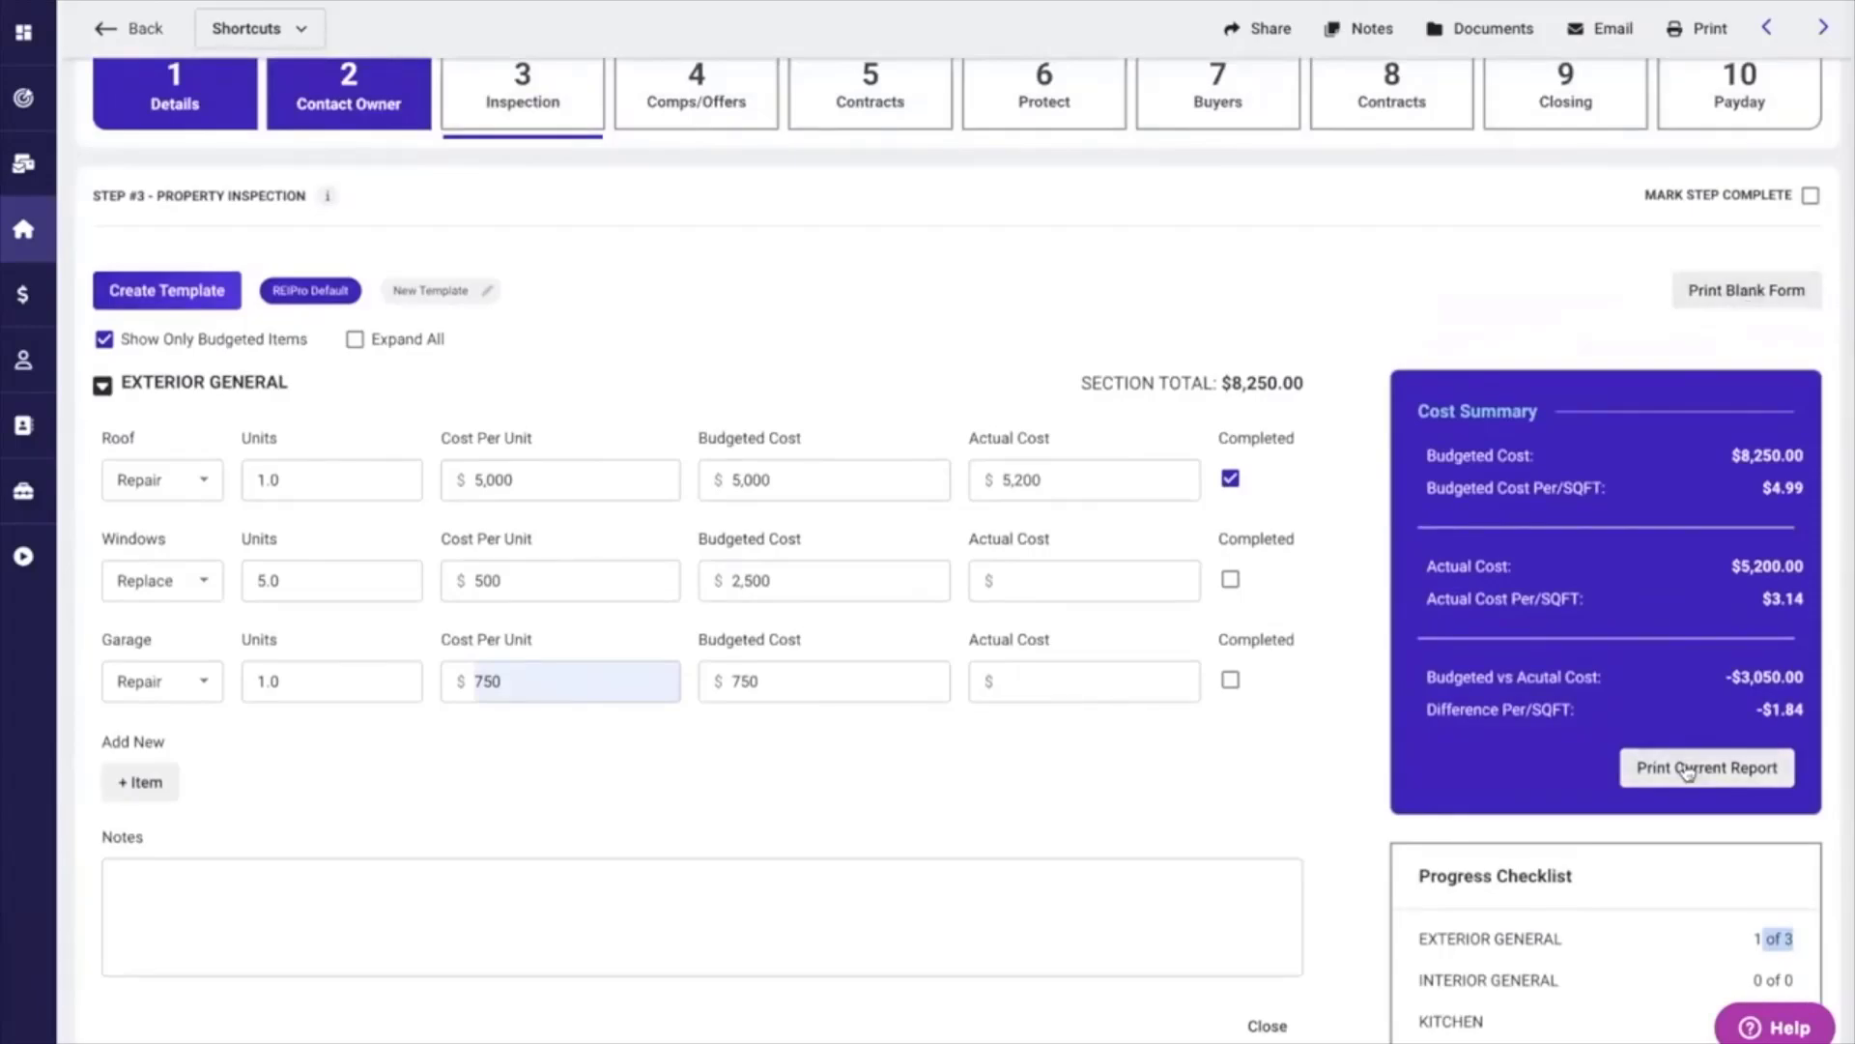
pyautogui.scroll(4, 1363, 574)
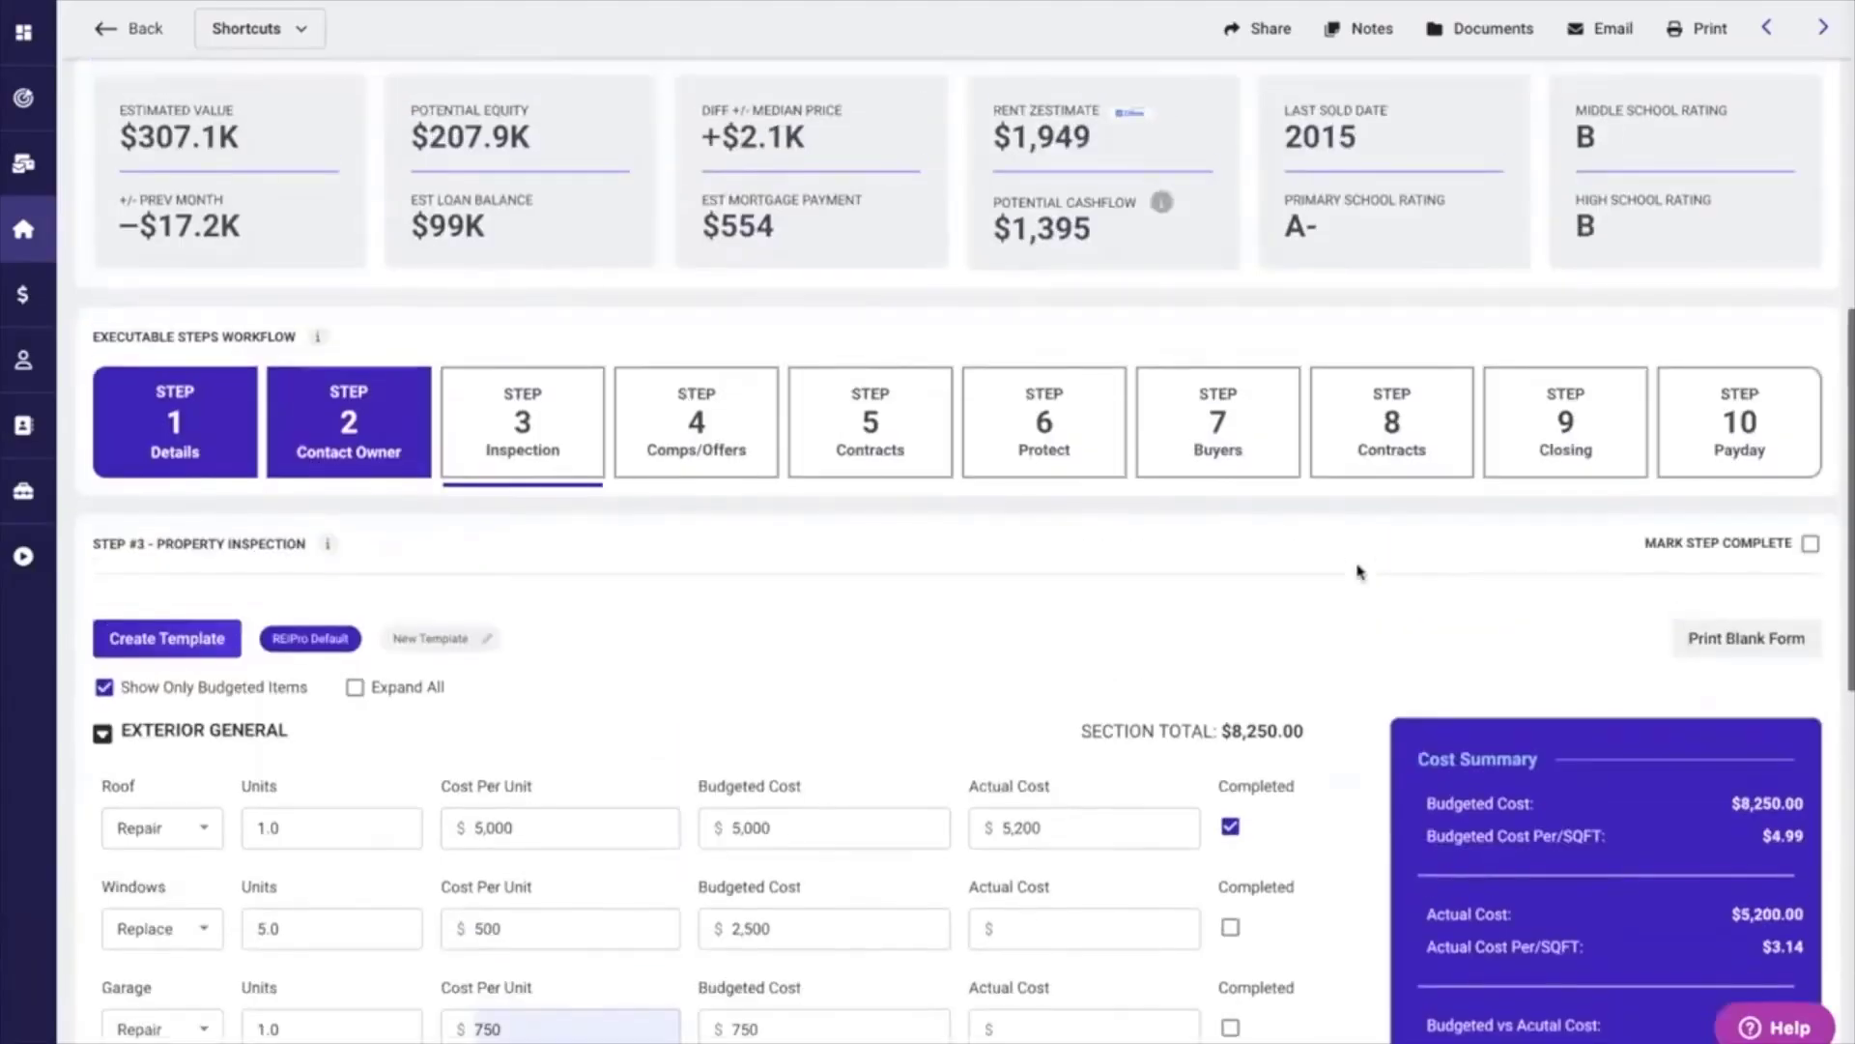
pyautogui.click(1811, 543)
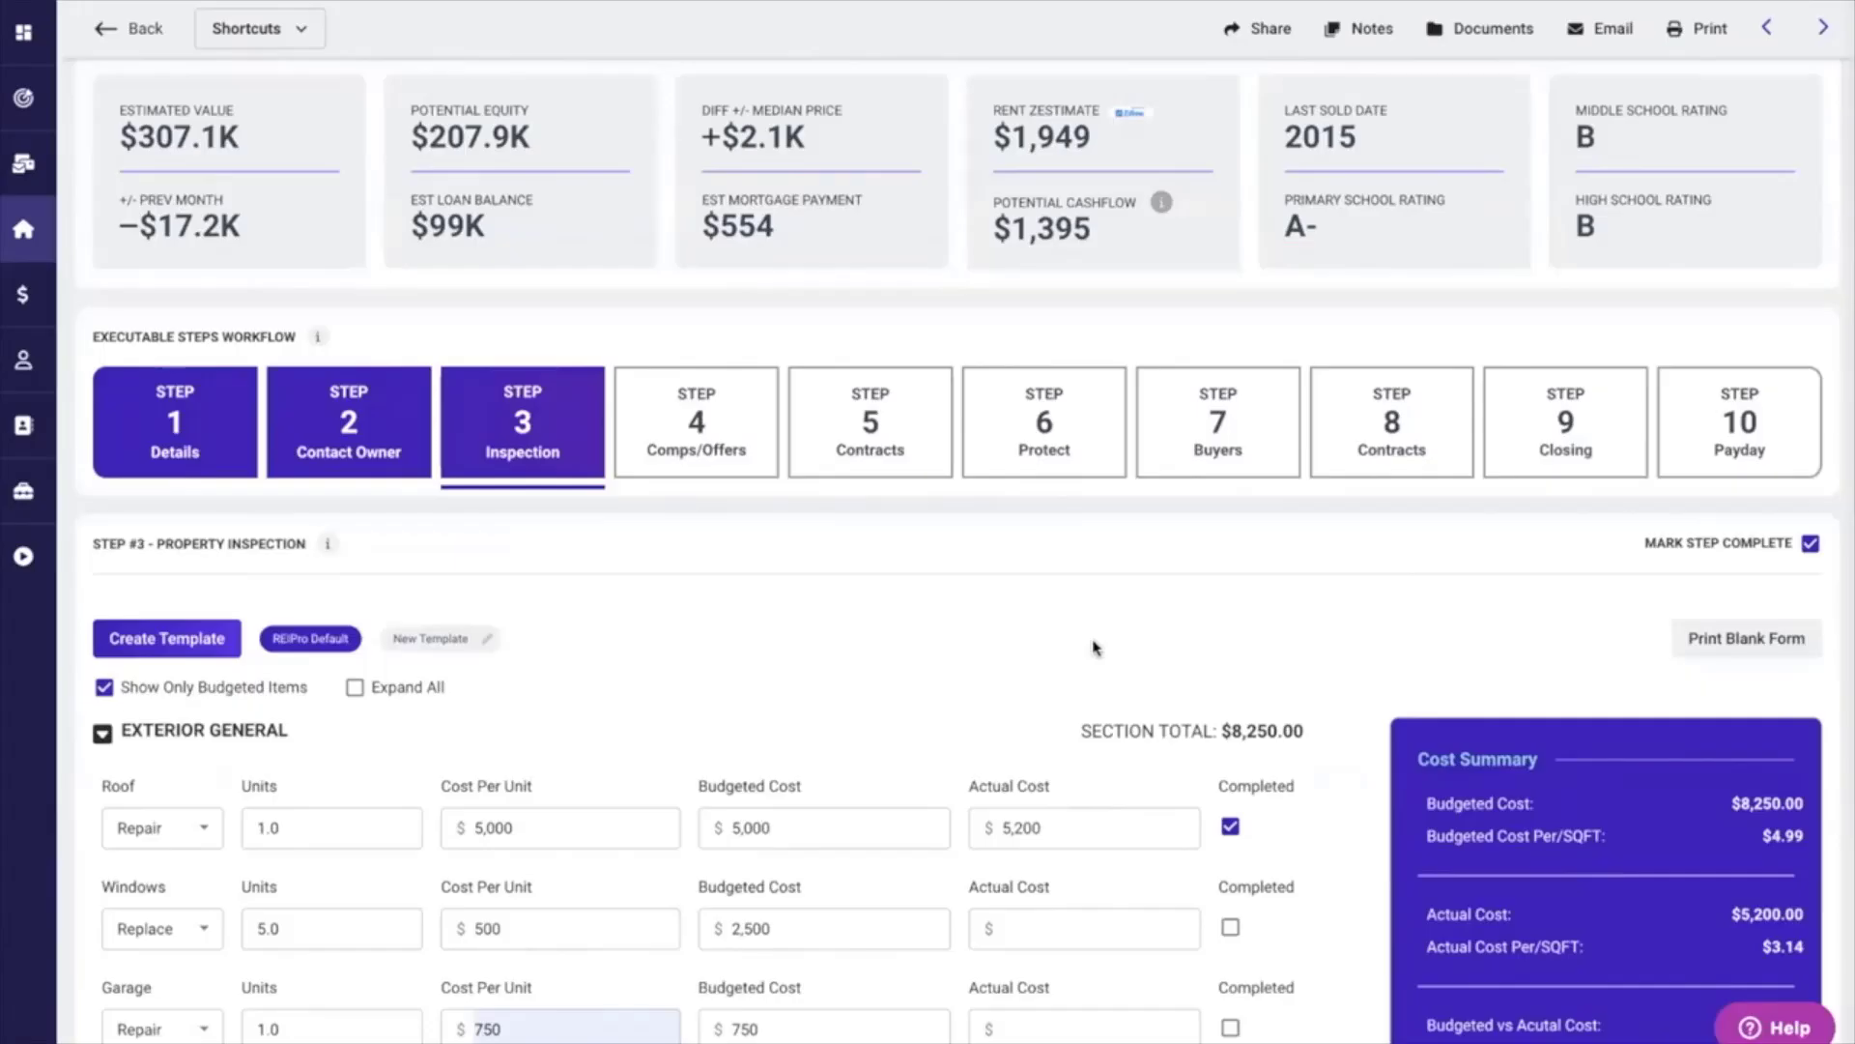
pyautogui.click(667, 418)
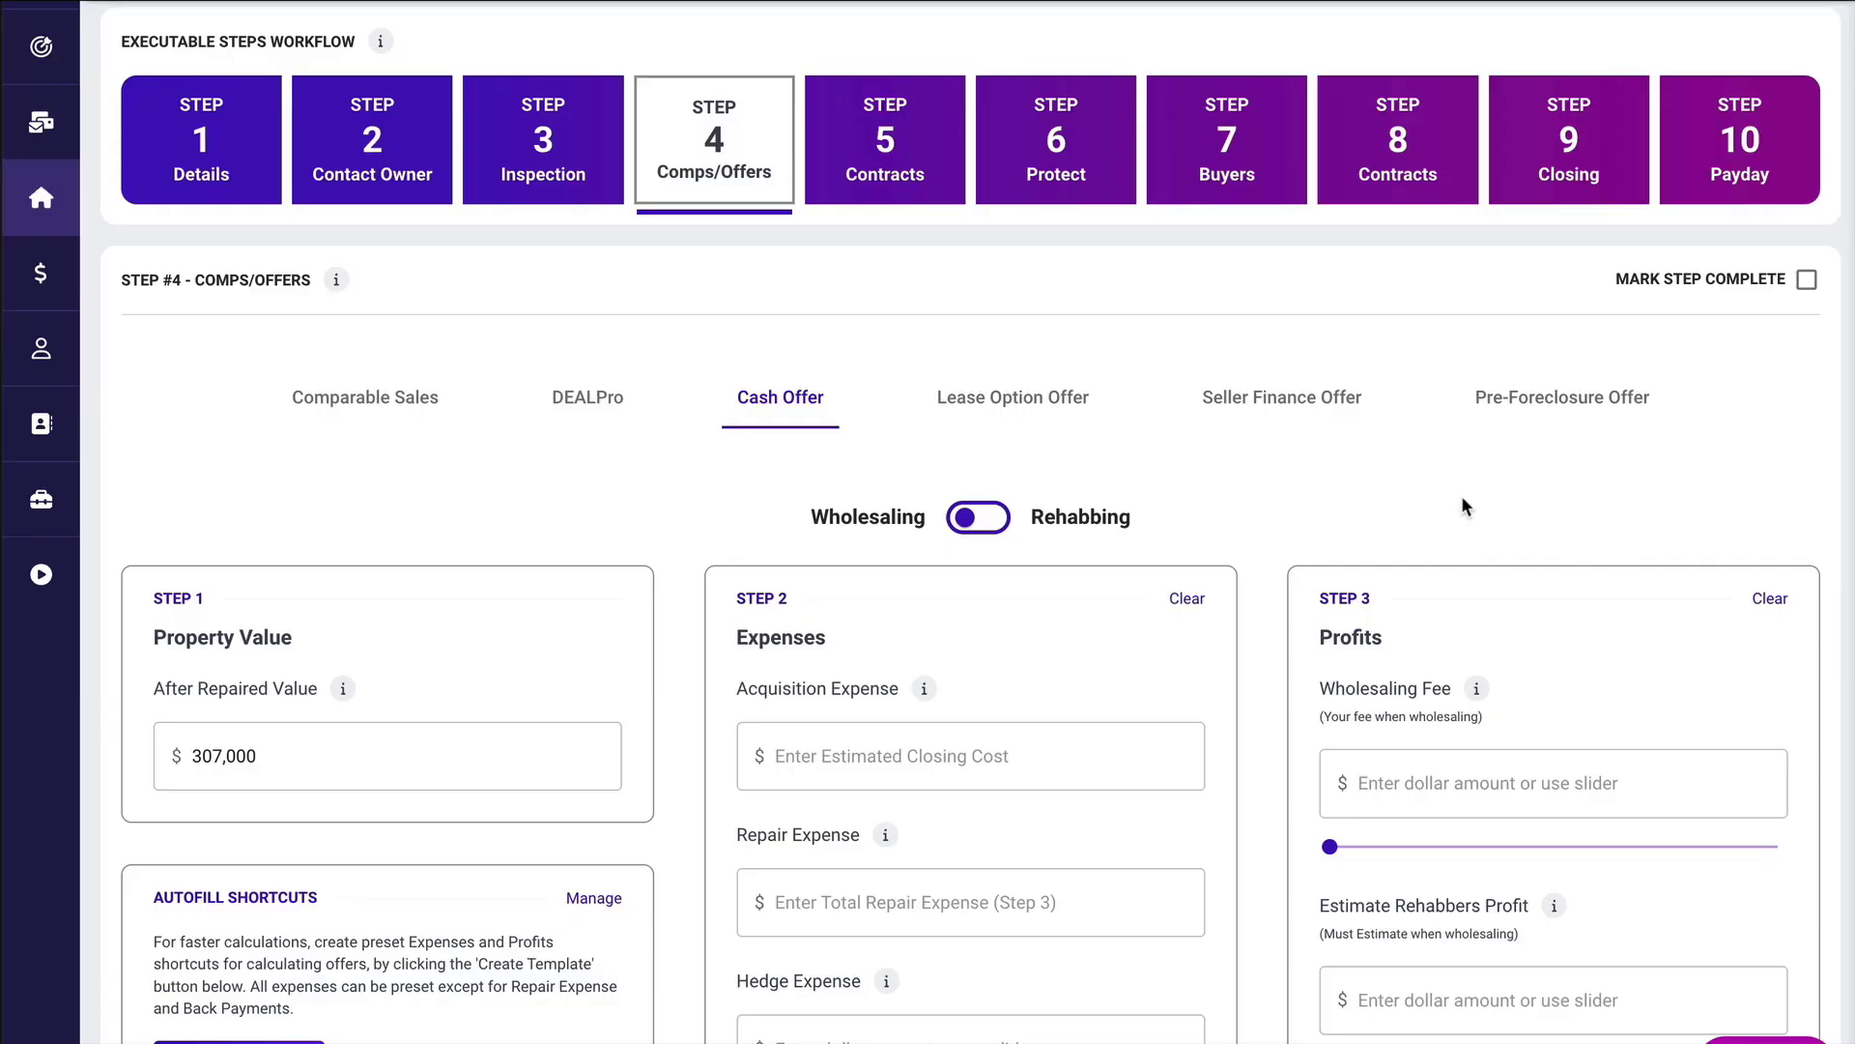
# Switch the cash offer calculator to Rehabbing and back to Wholesaling.
pyautogui.scroll(-3, 1463, 504)
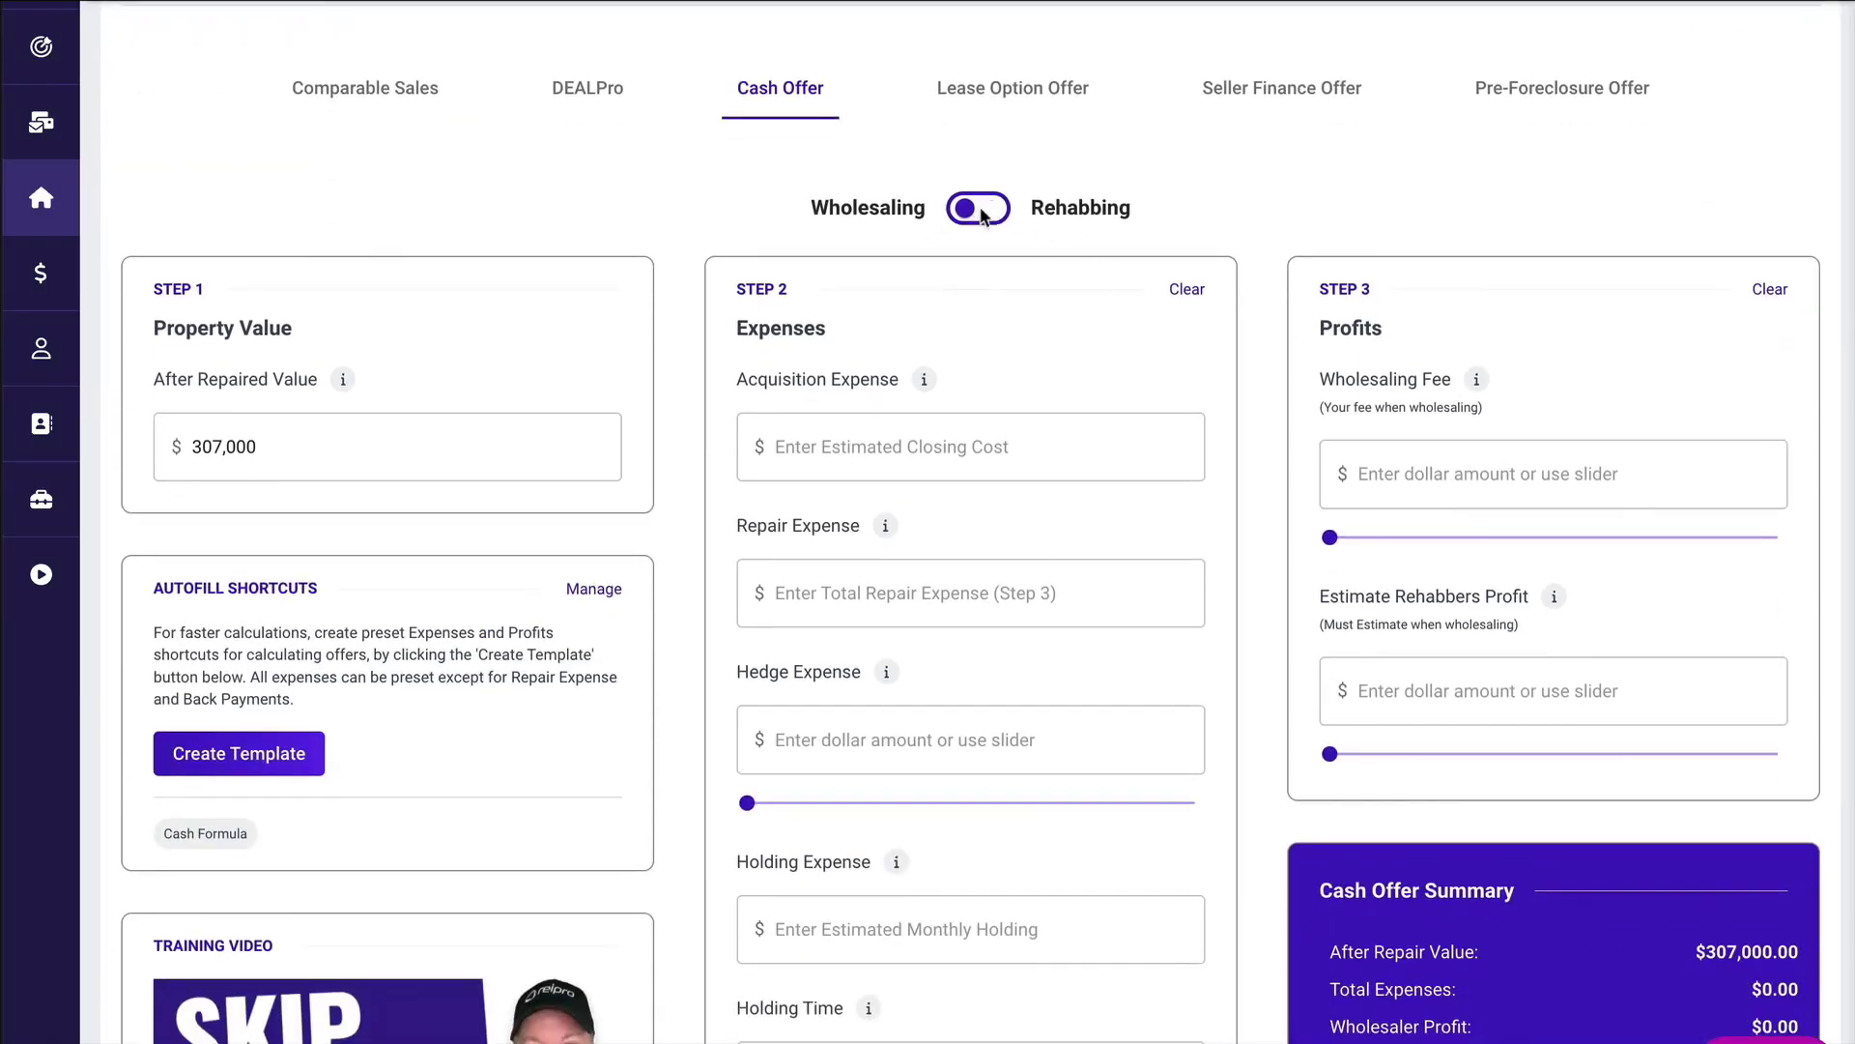
pyautogui.click(988, 210)
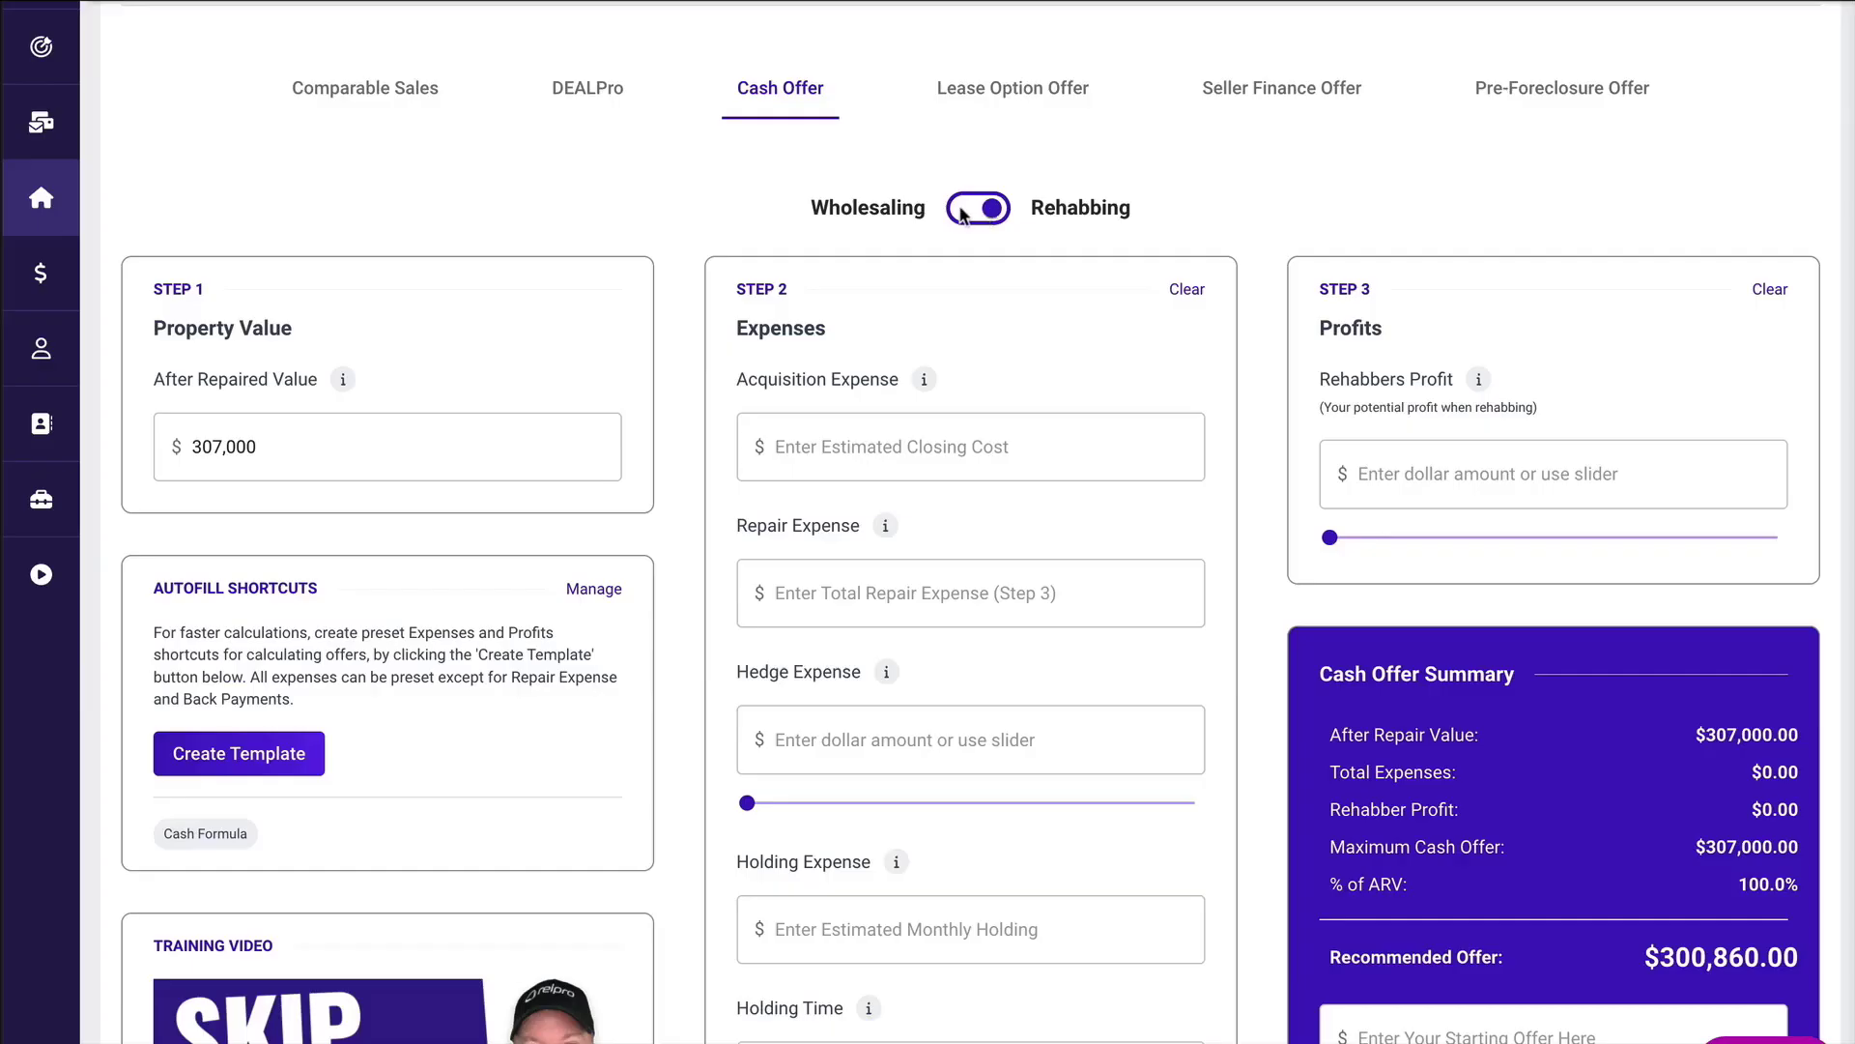
pyautogui.click(967, 211)
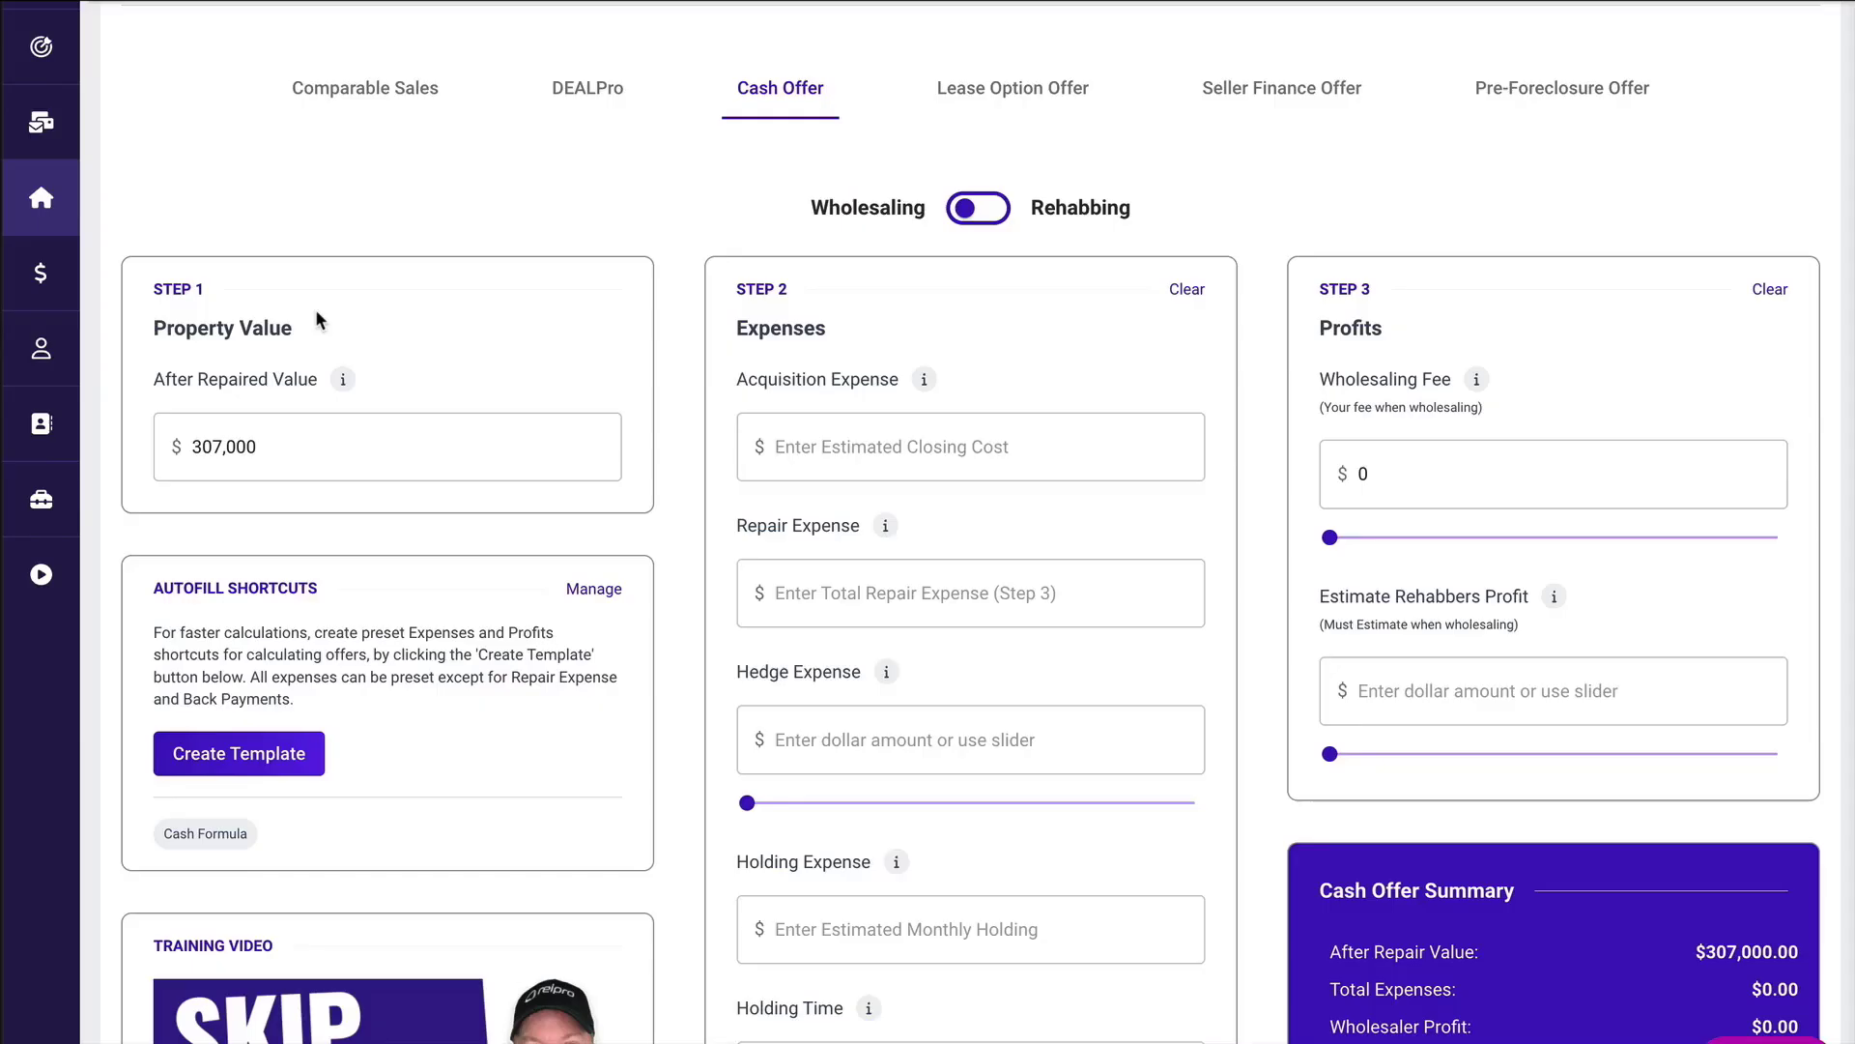
# Open a new autofill template for cash offers, look through its expense and profit fields, and cancel it.
pyautogui.click(215, 761)
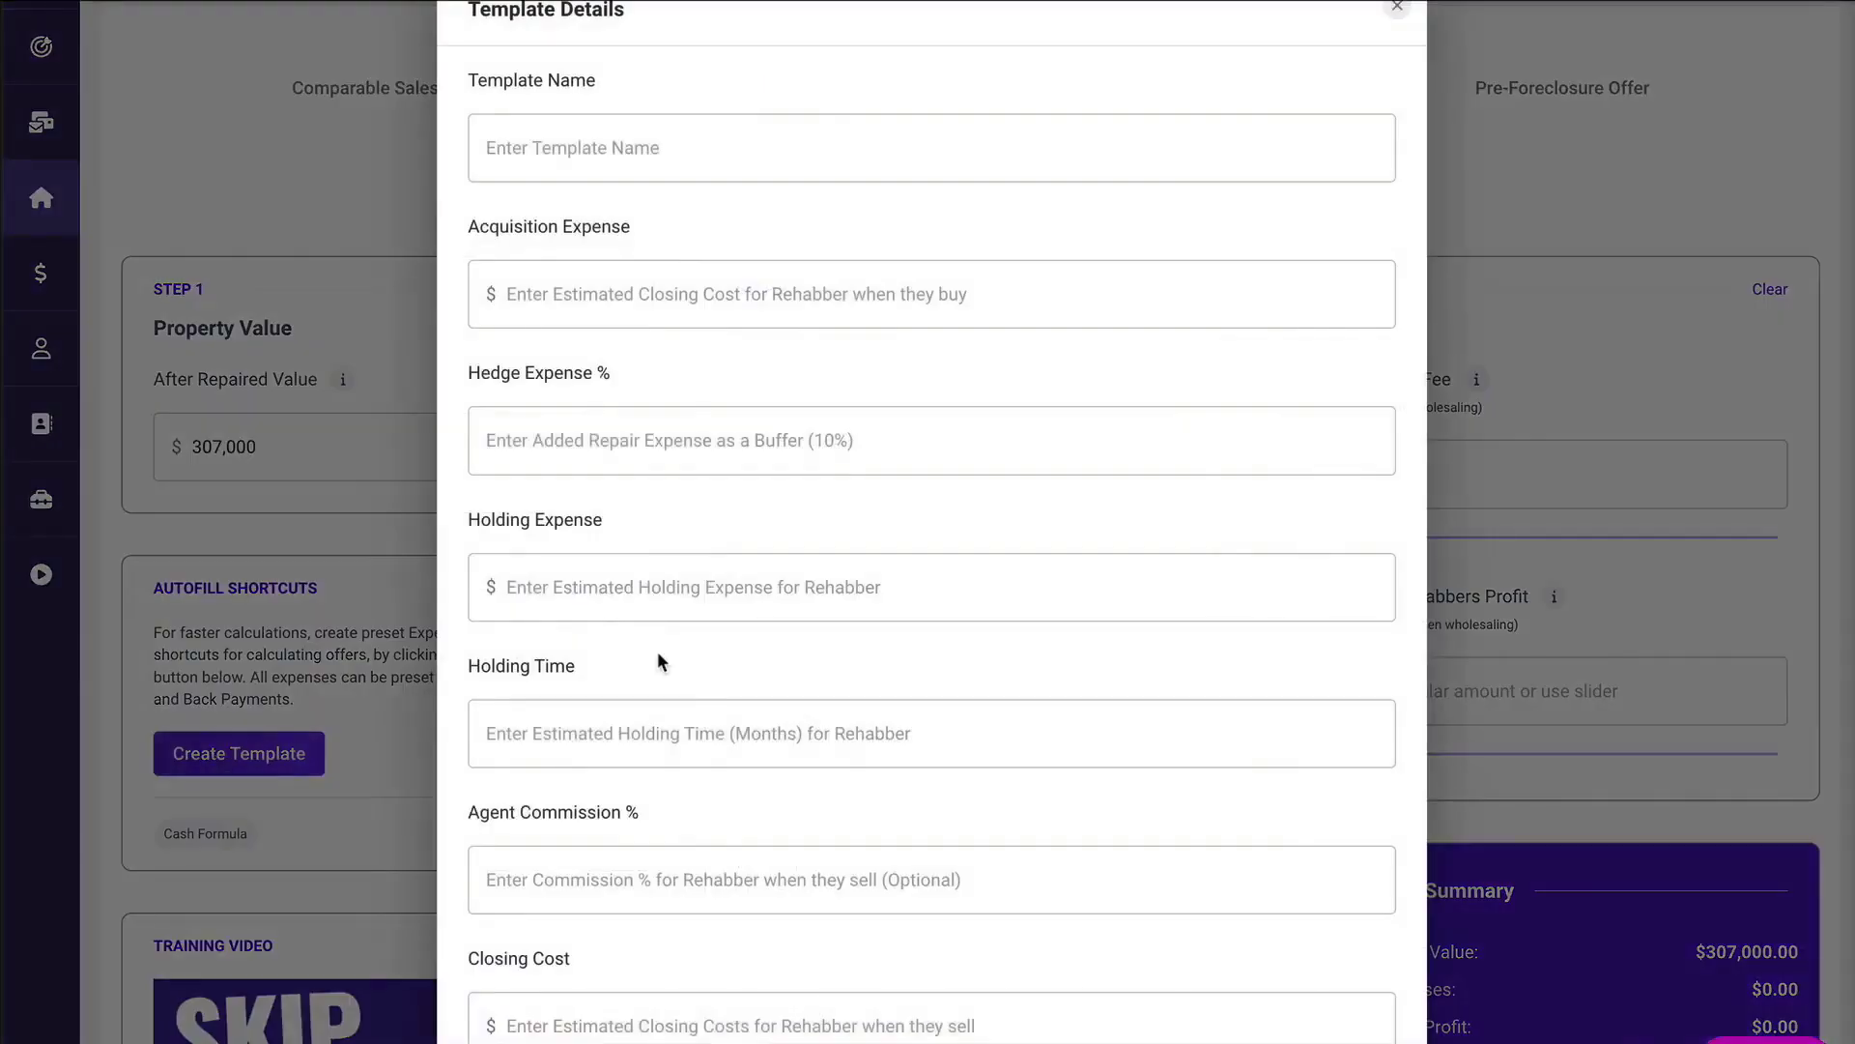
pyautogui.scroll(-1, 750, 496)
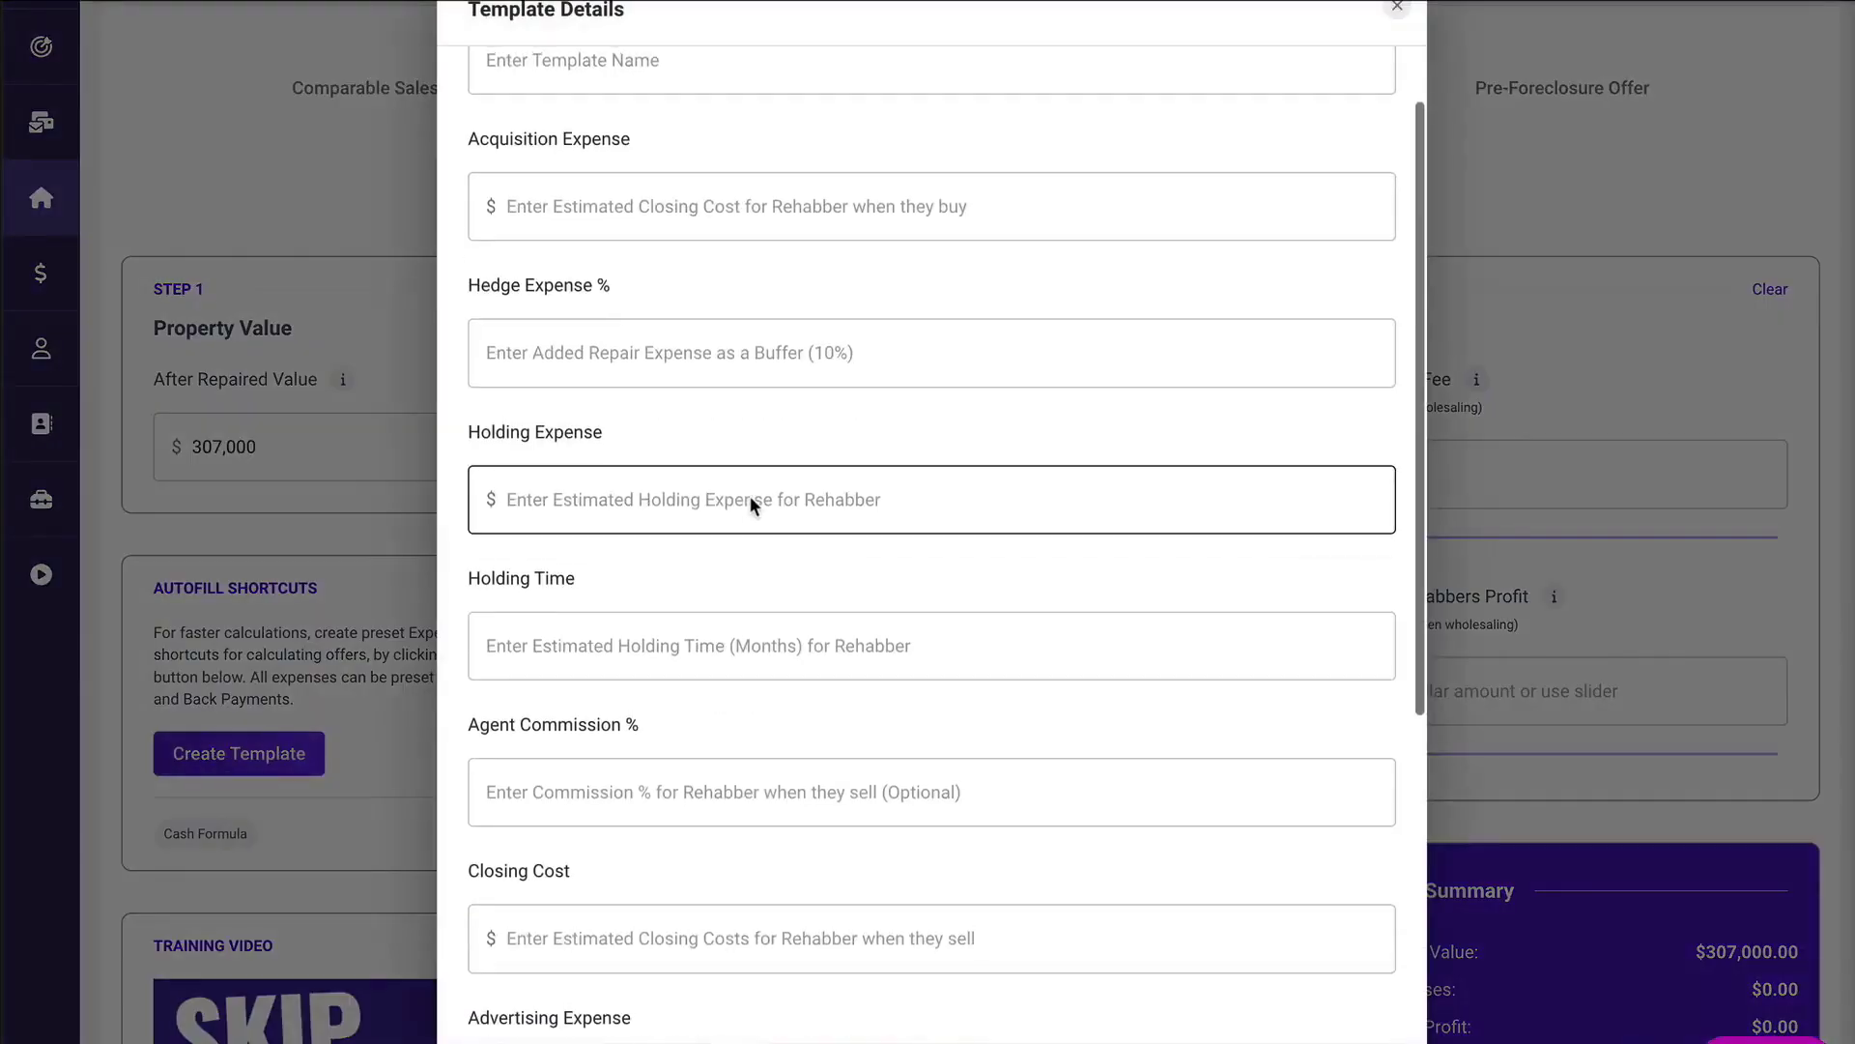
pyautogui.scroll(-2, 790, 350)
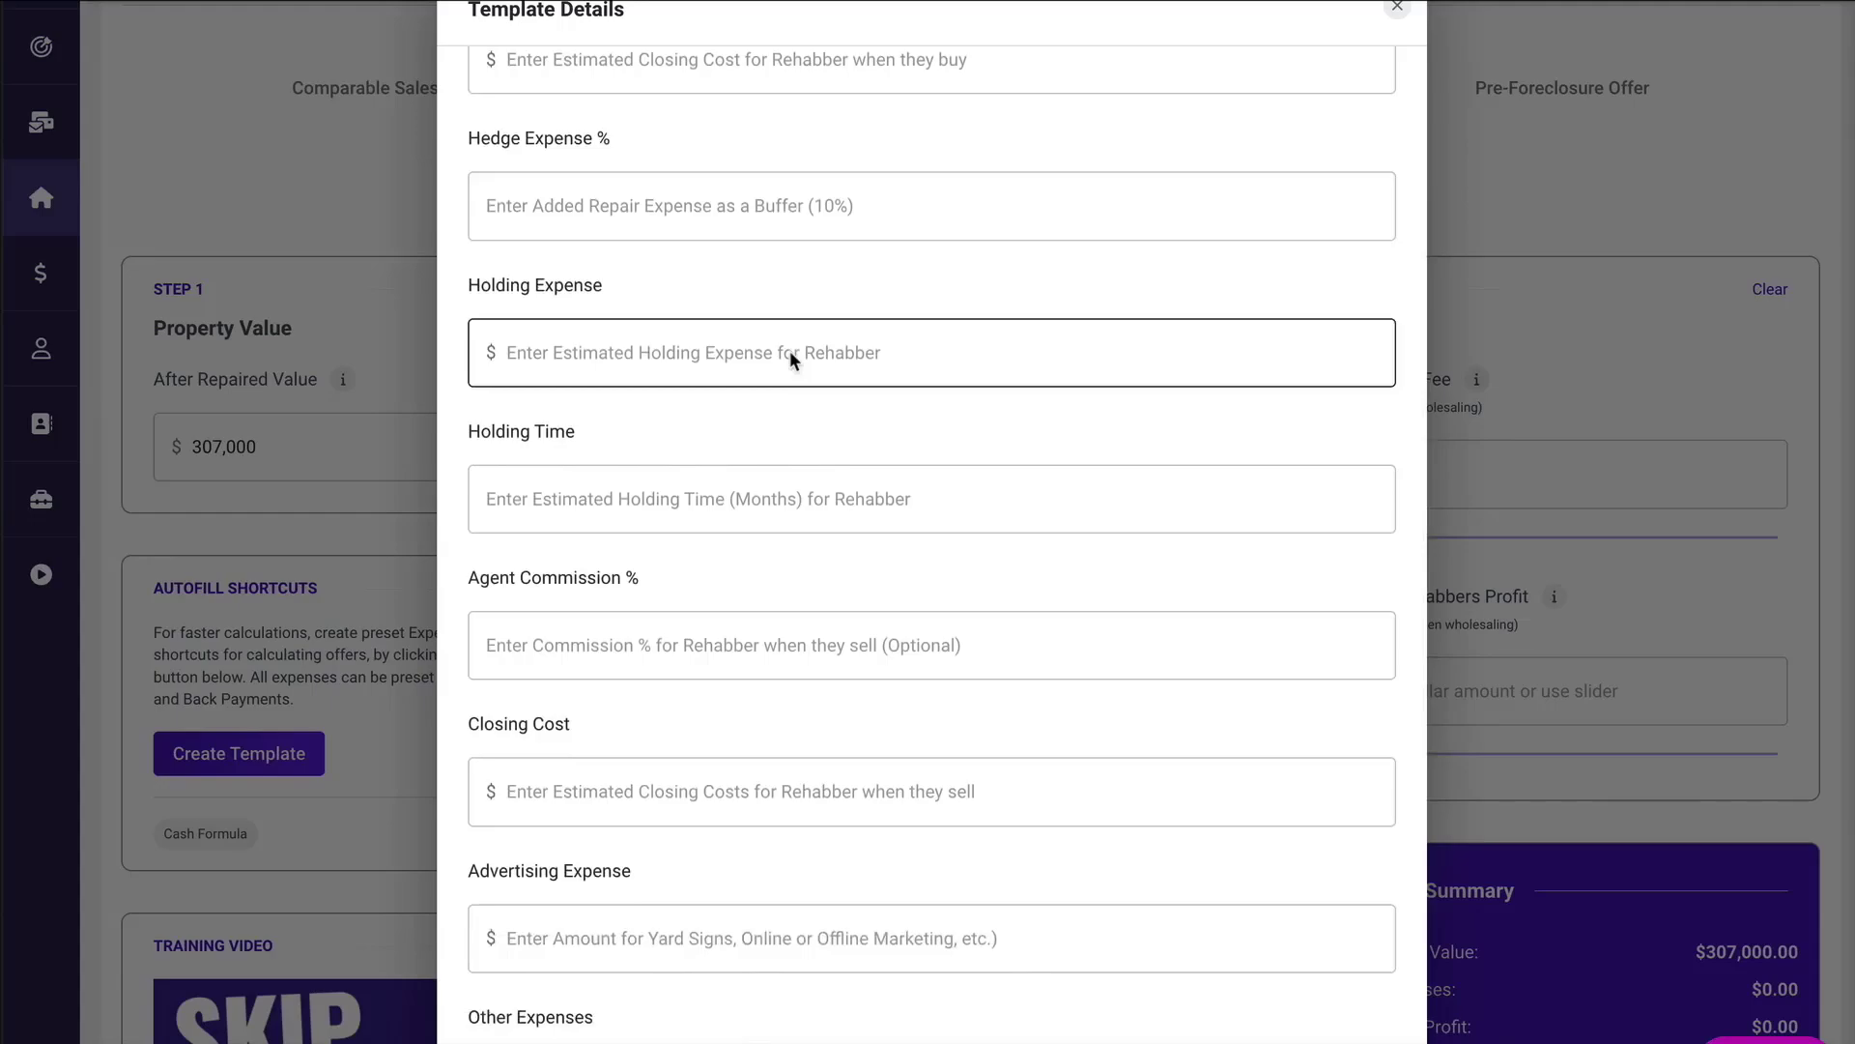
pyautogui.scroll(-5, 790, 357)
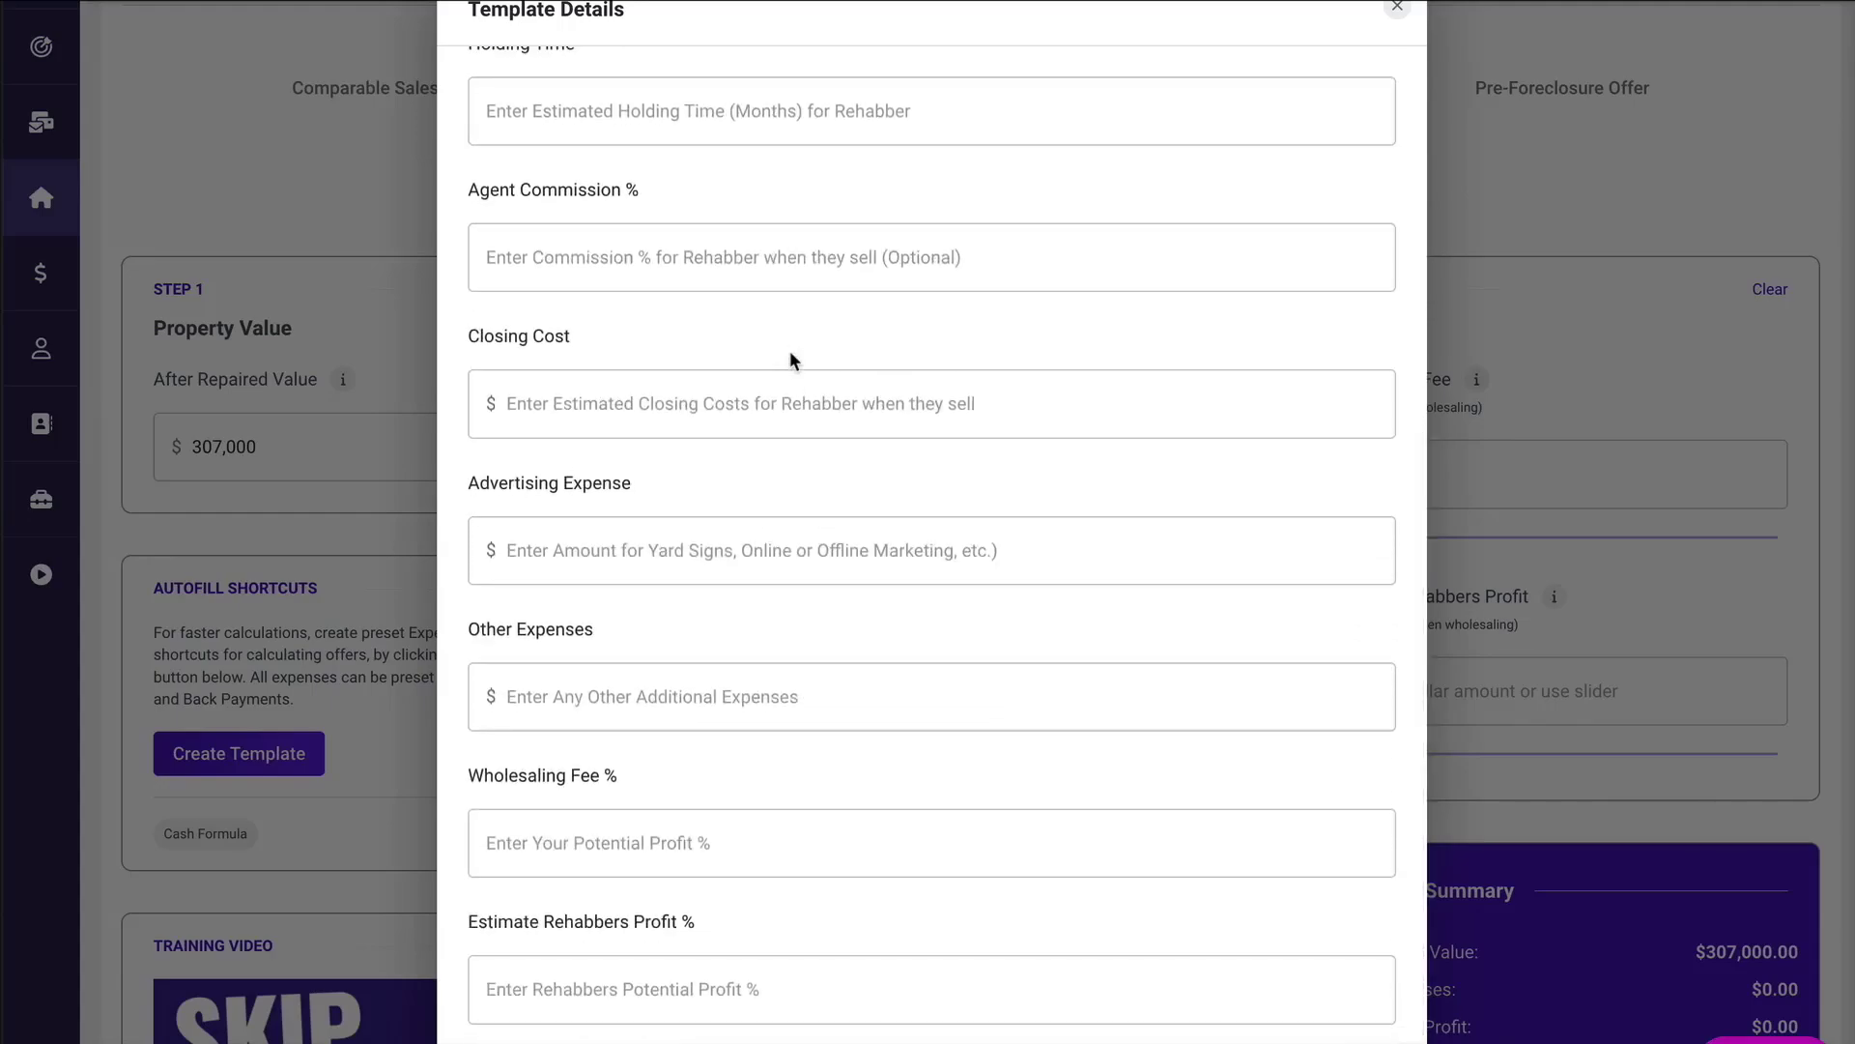
pyautogui.scroll(-1, 791, 358)
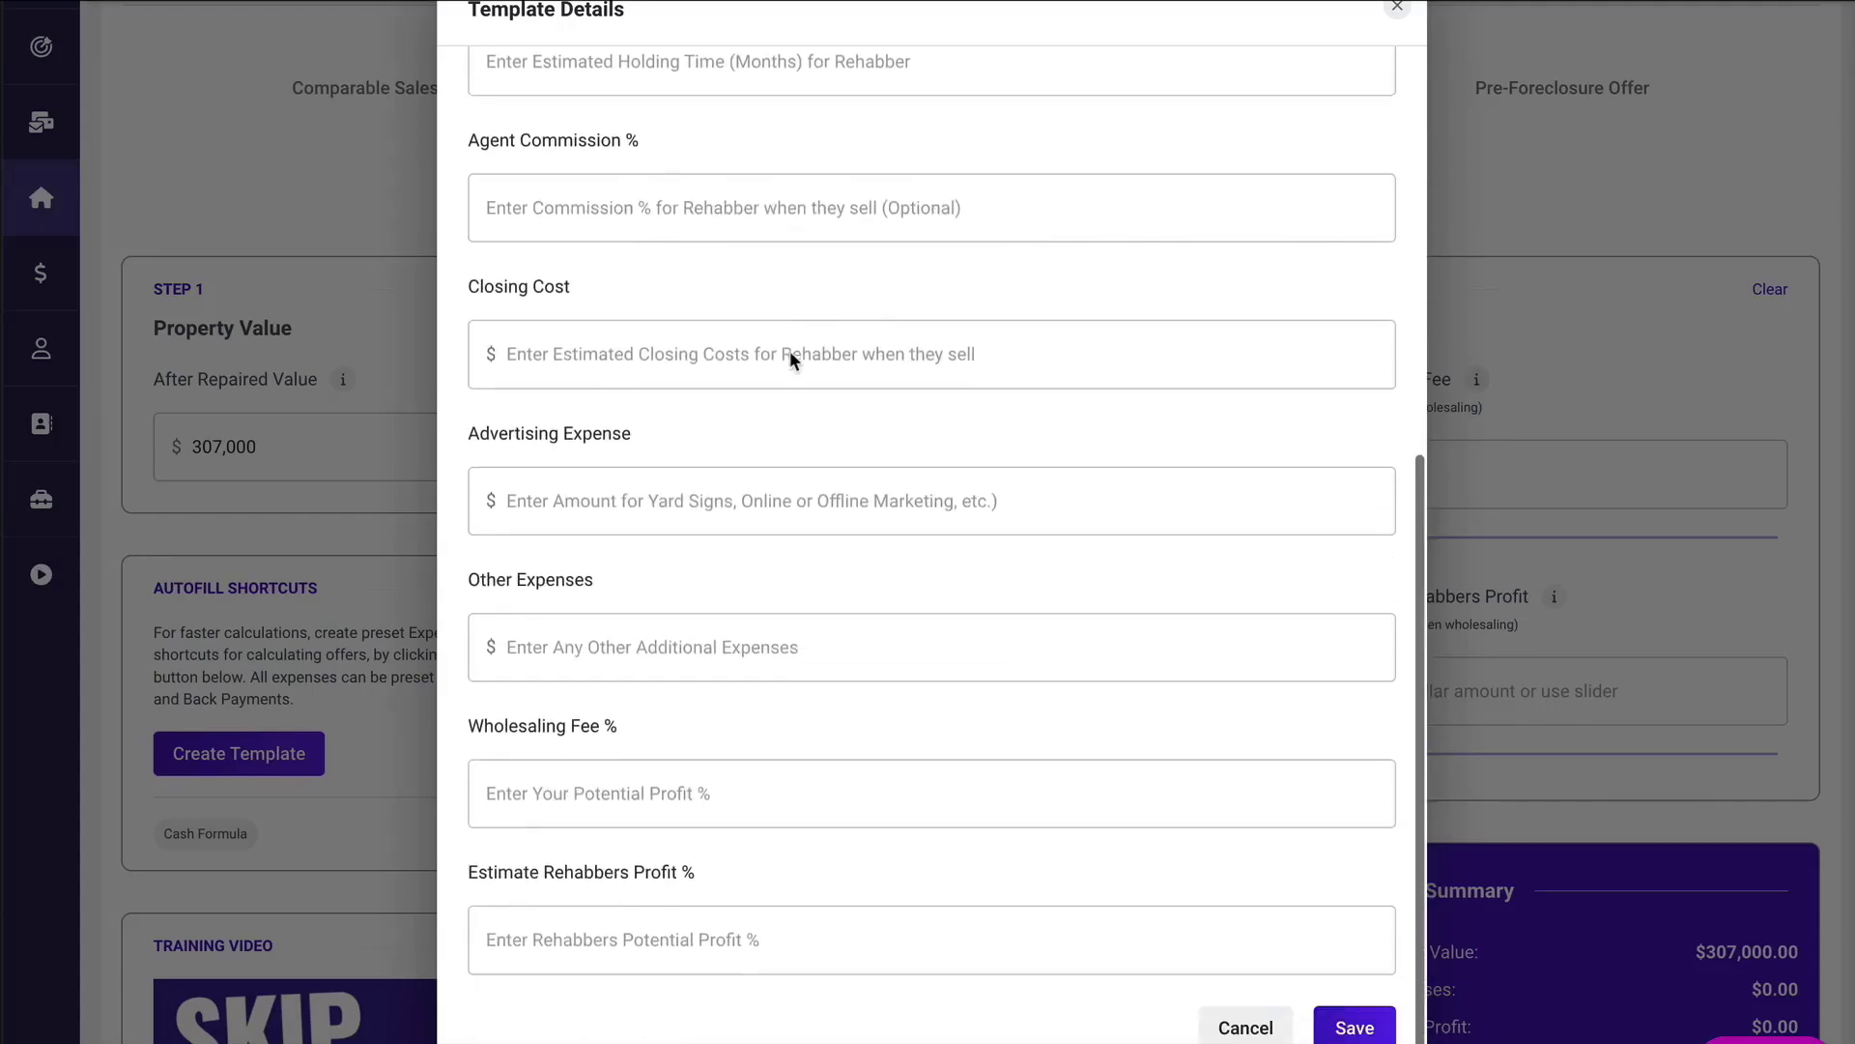
pyautogui.click(1233, 1024)
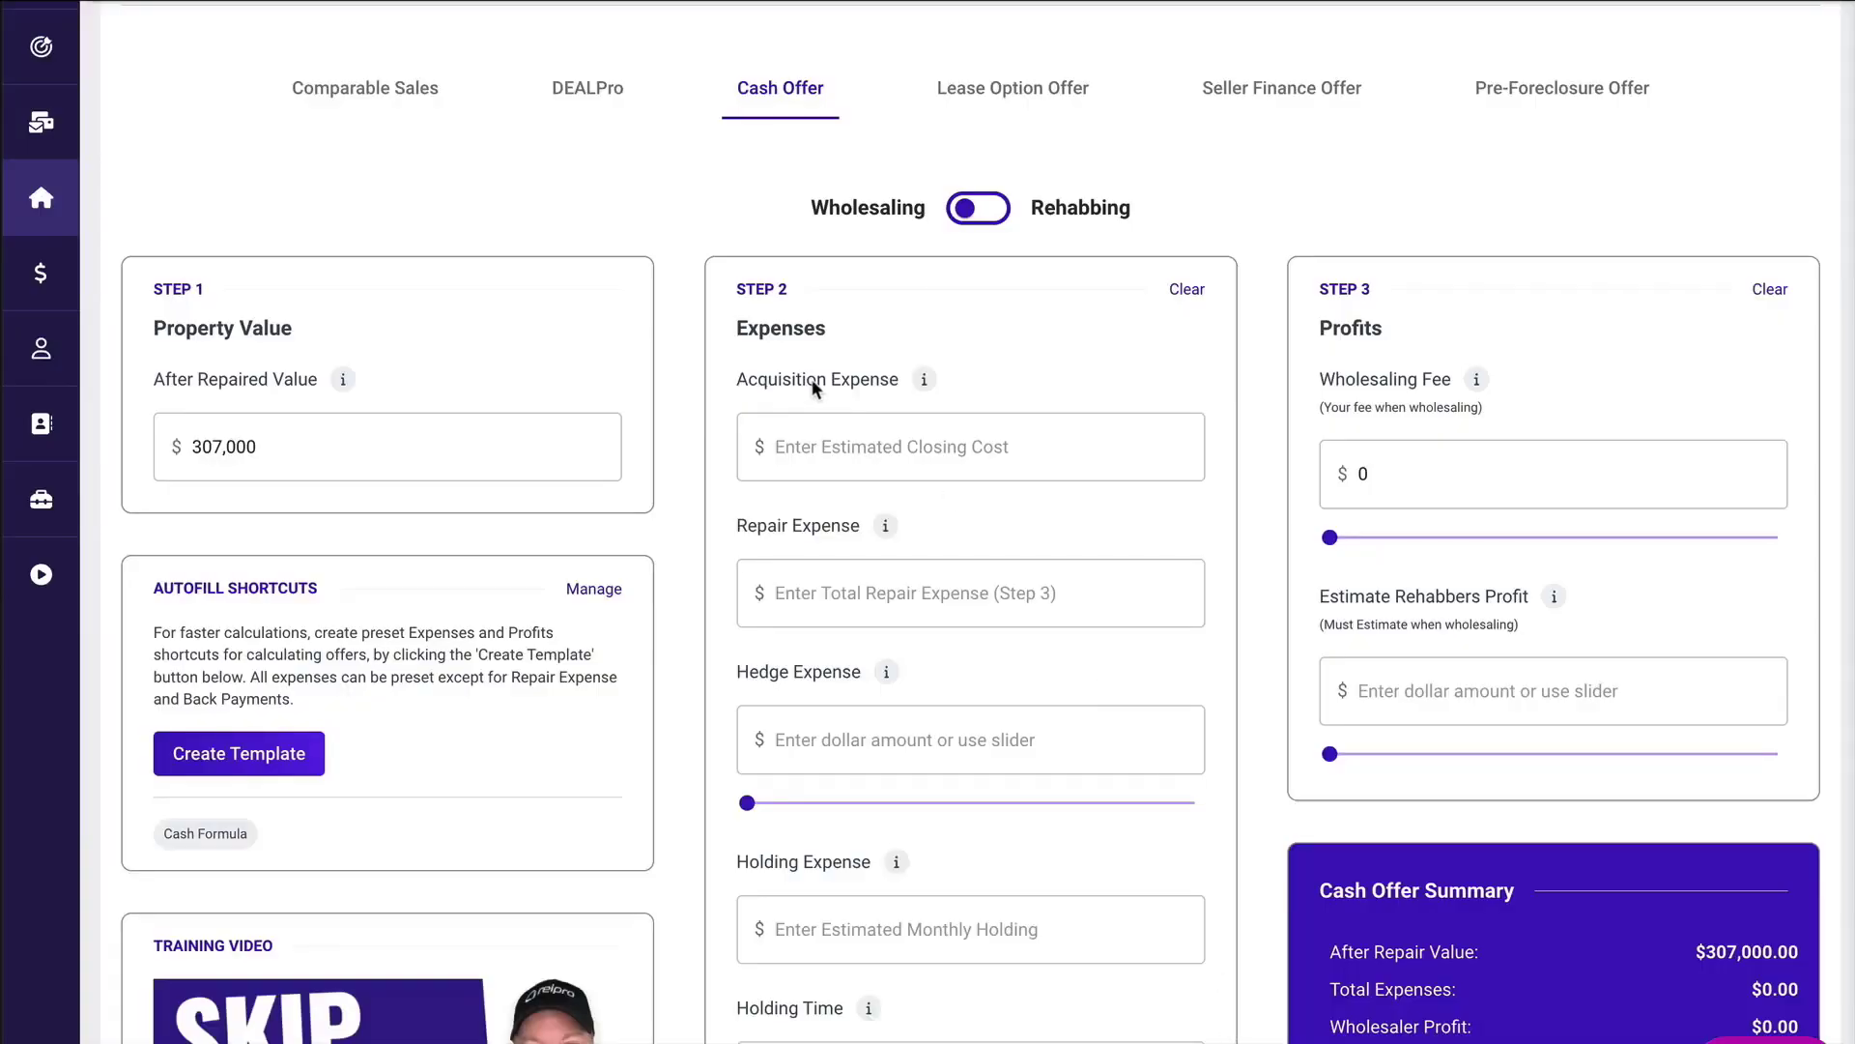
# Enter an acquisition expense of $1,200 and a repair expense of $55,000 for the cash offer.
pyautogui.moveTo(924, 382)
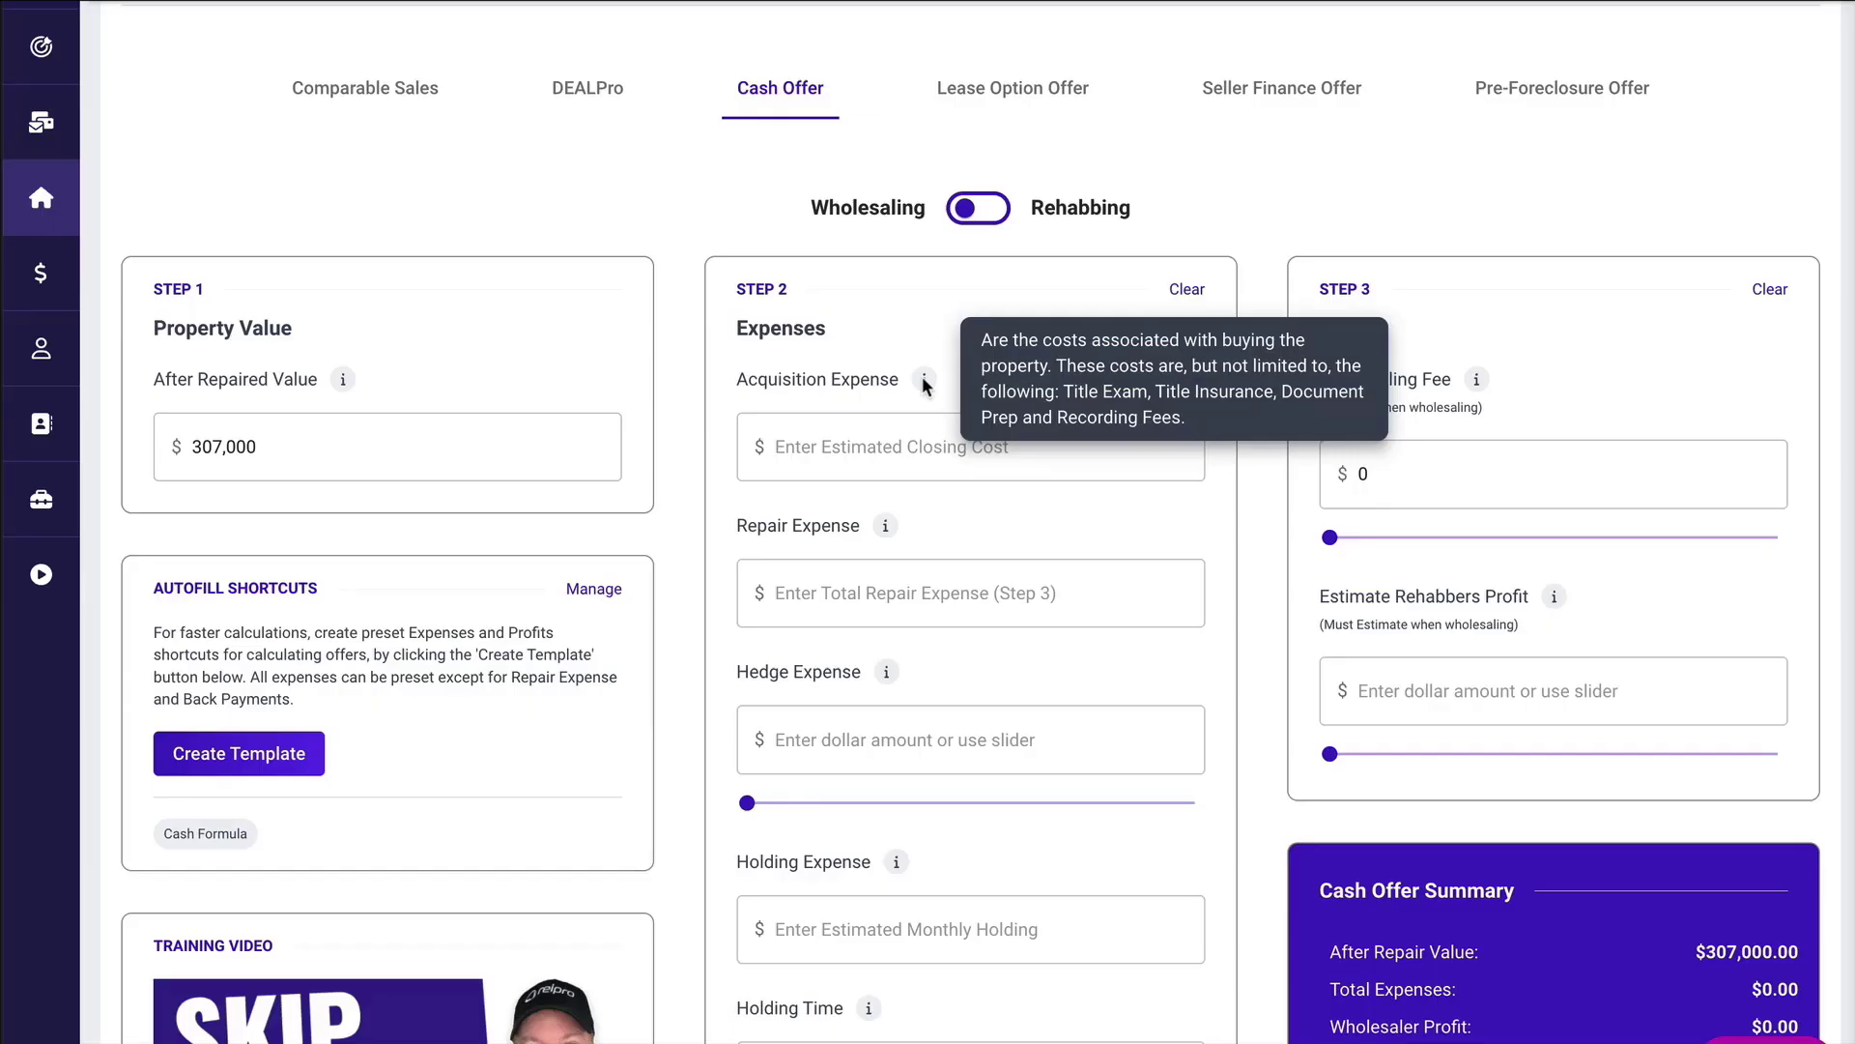
pyautogui.click(816, 446)
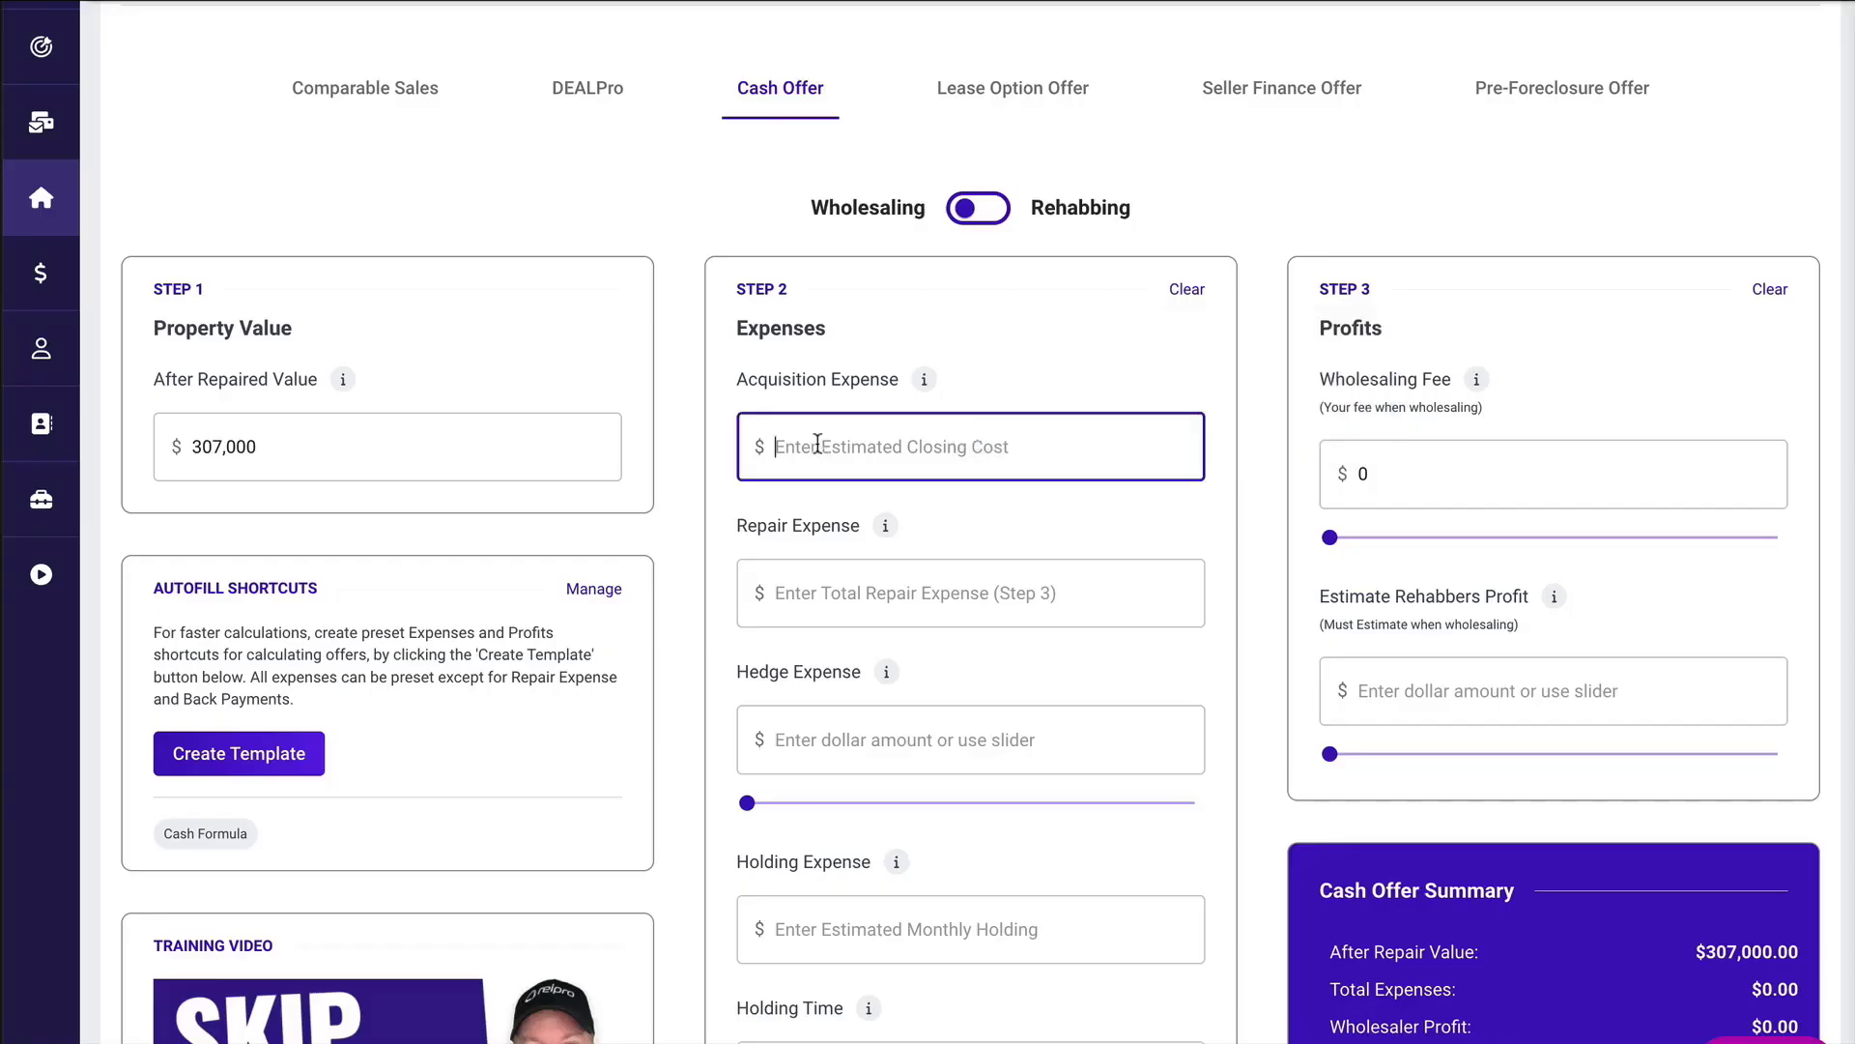
pyautogui.write('1,200')
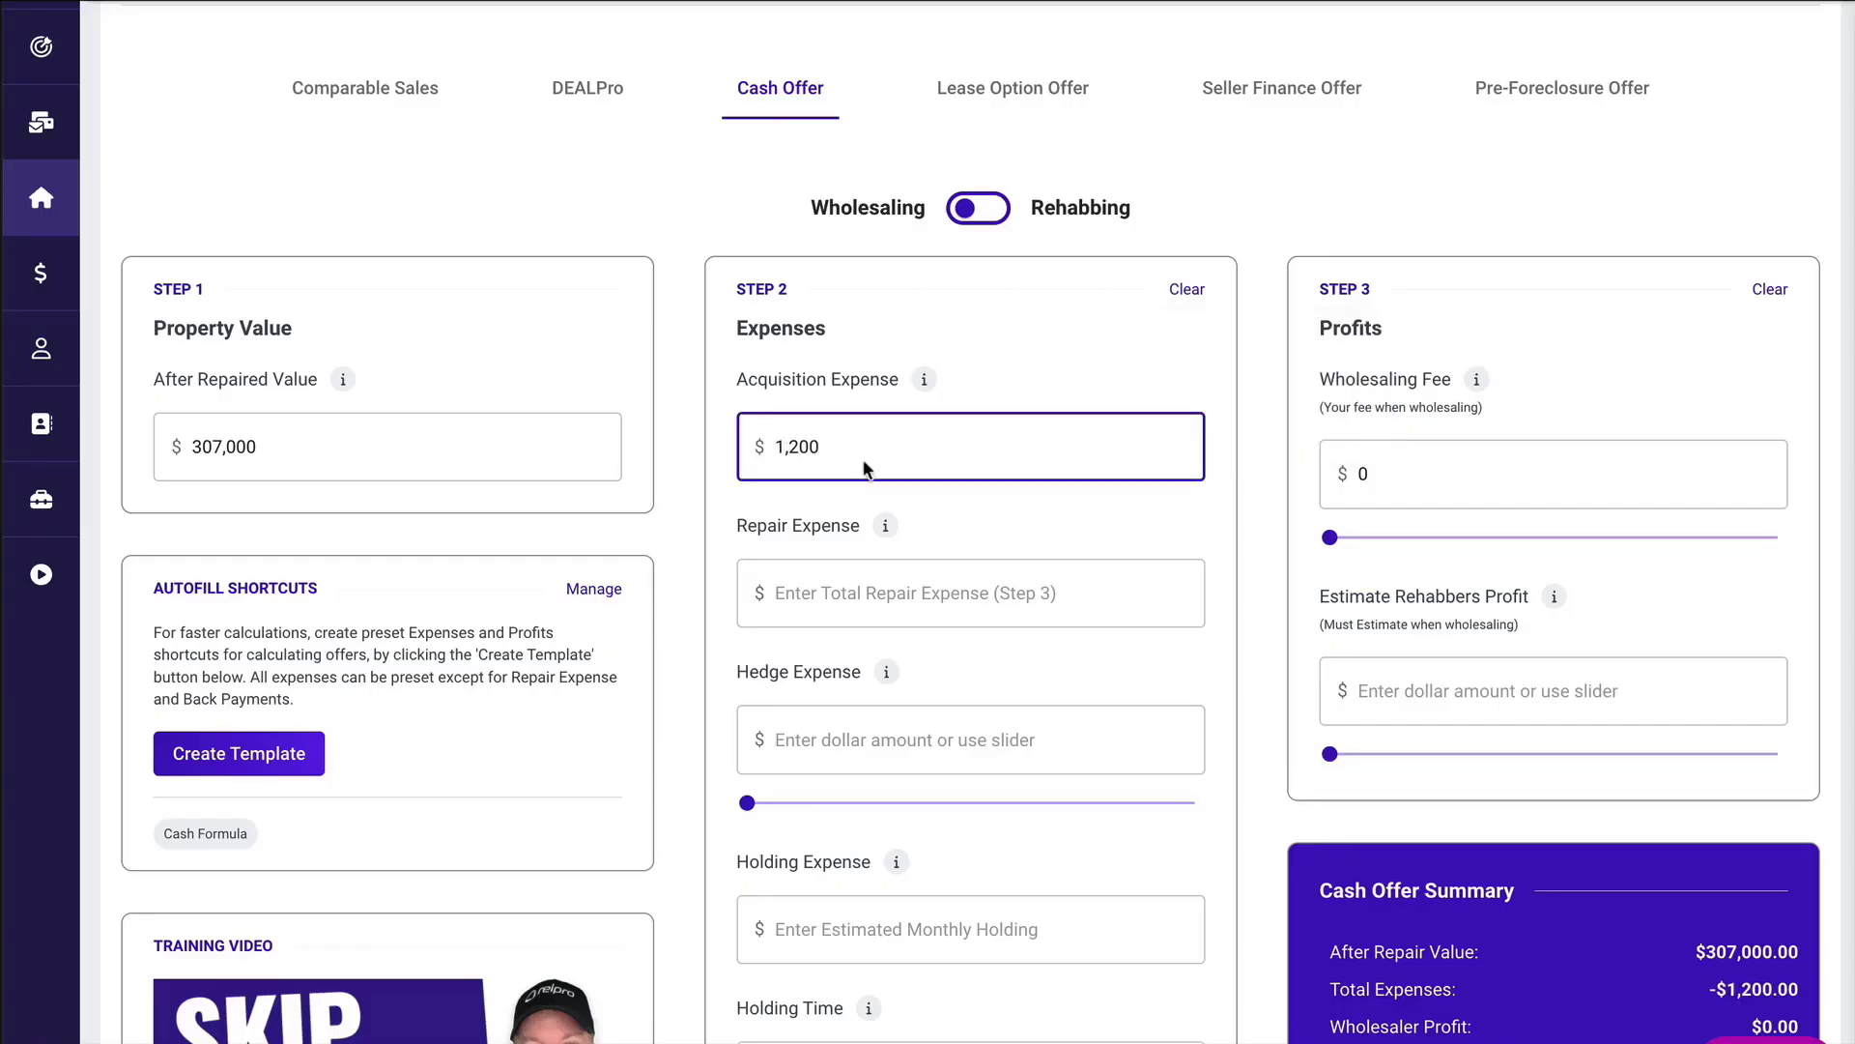
pyautogui.click(999, 530)
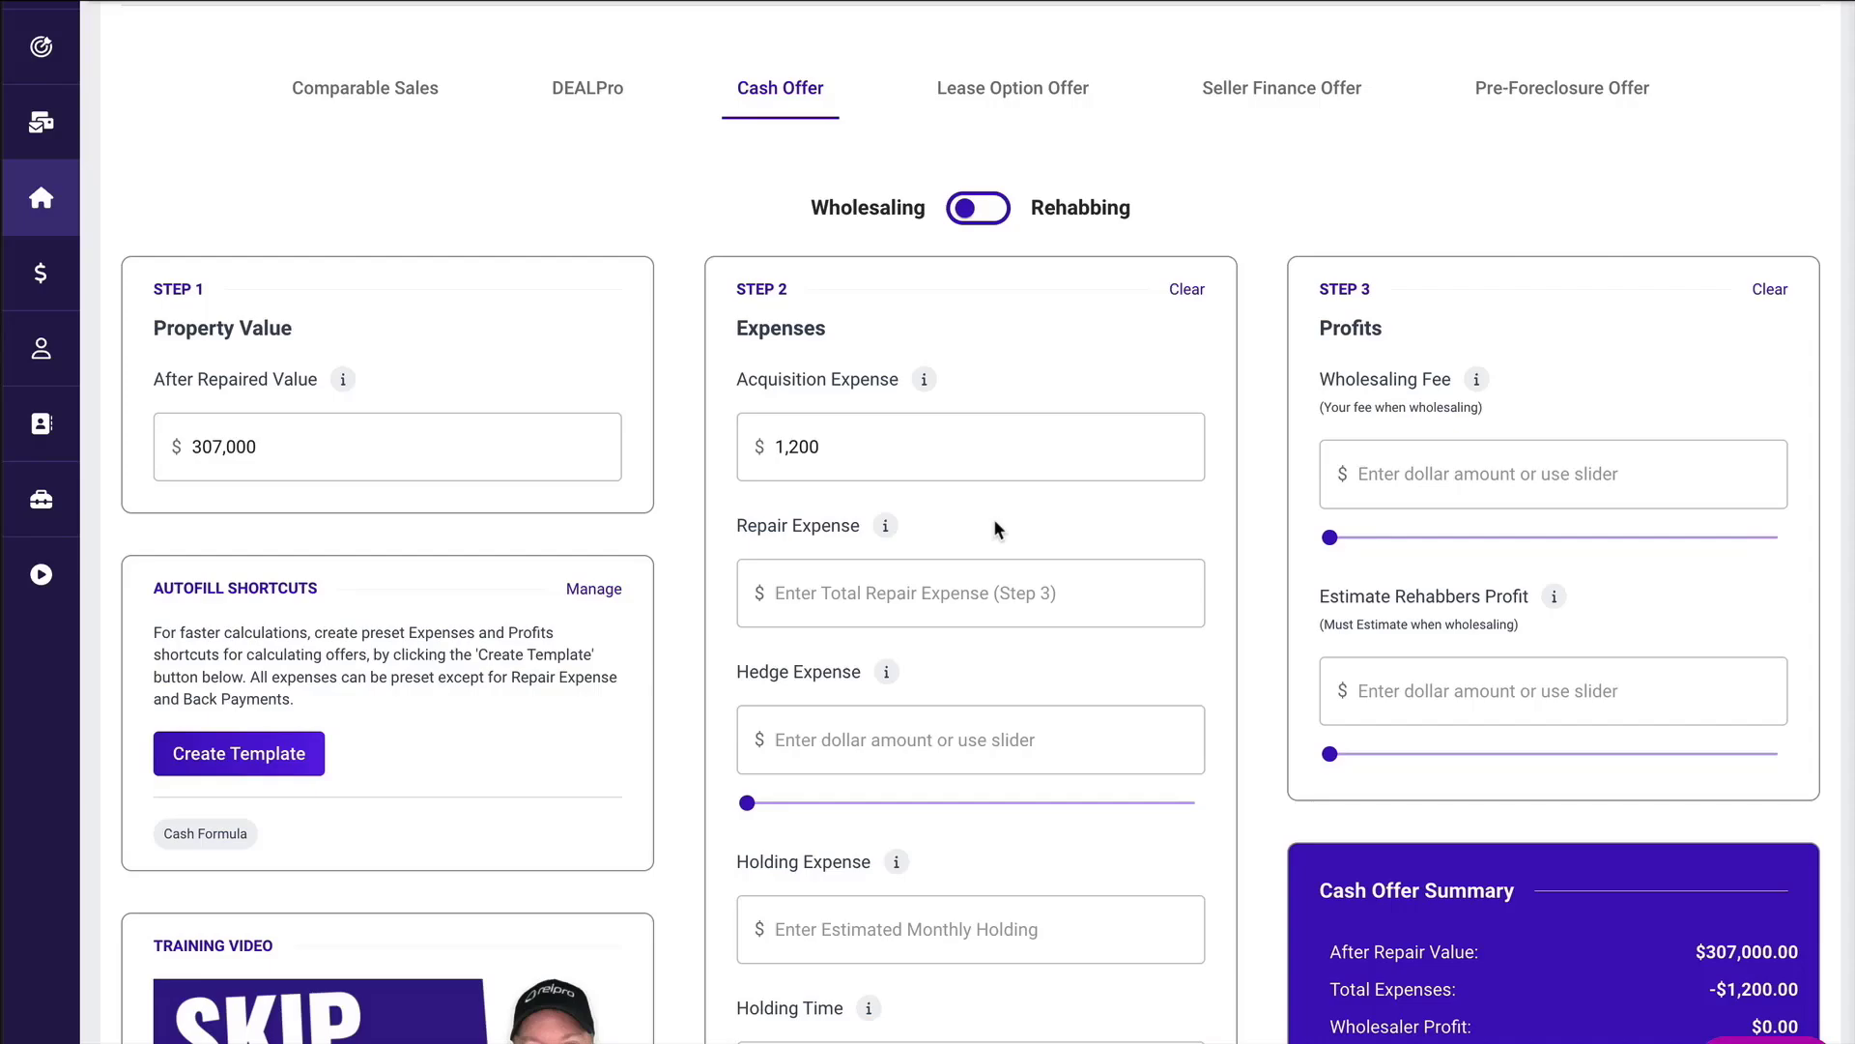
pyautogui.click(820, 591)
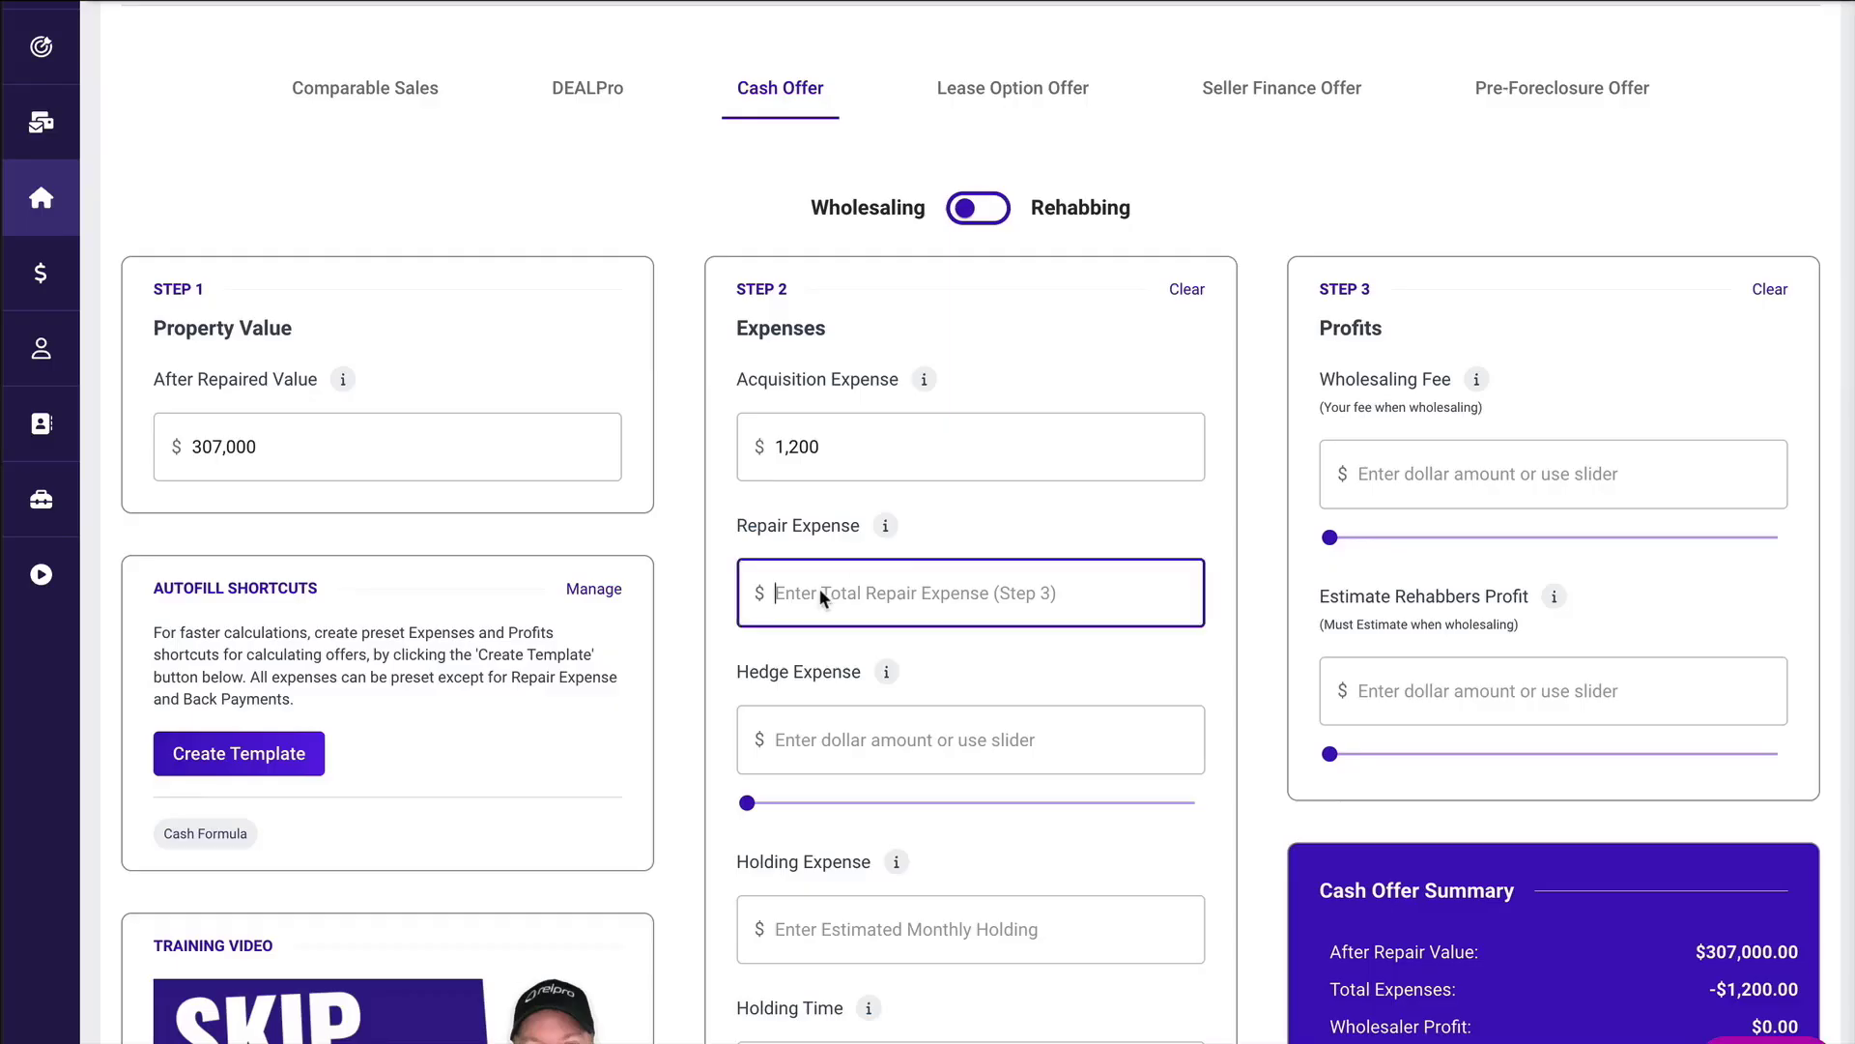
pyautogui.write('550000')
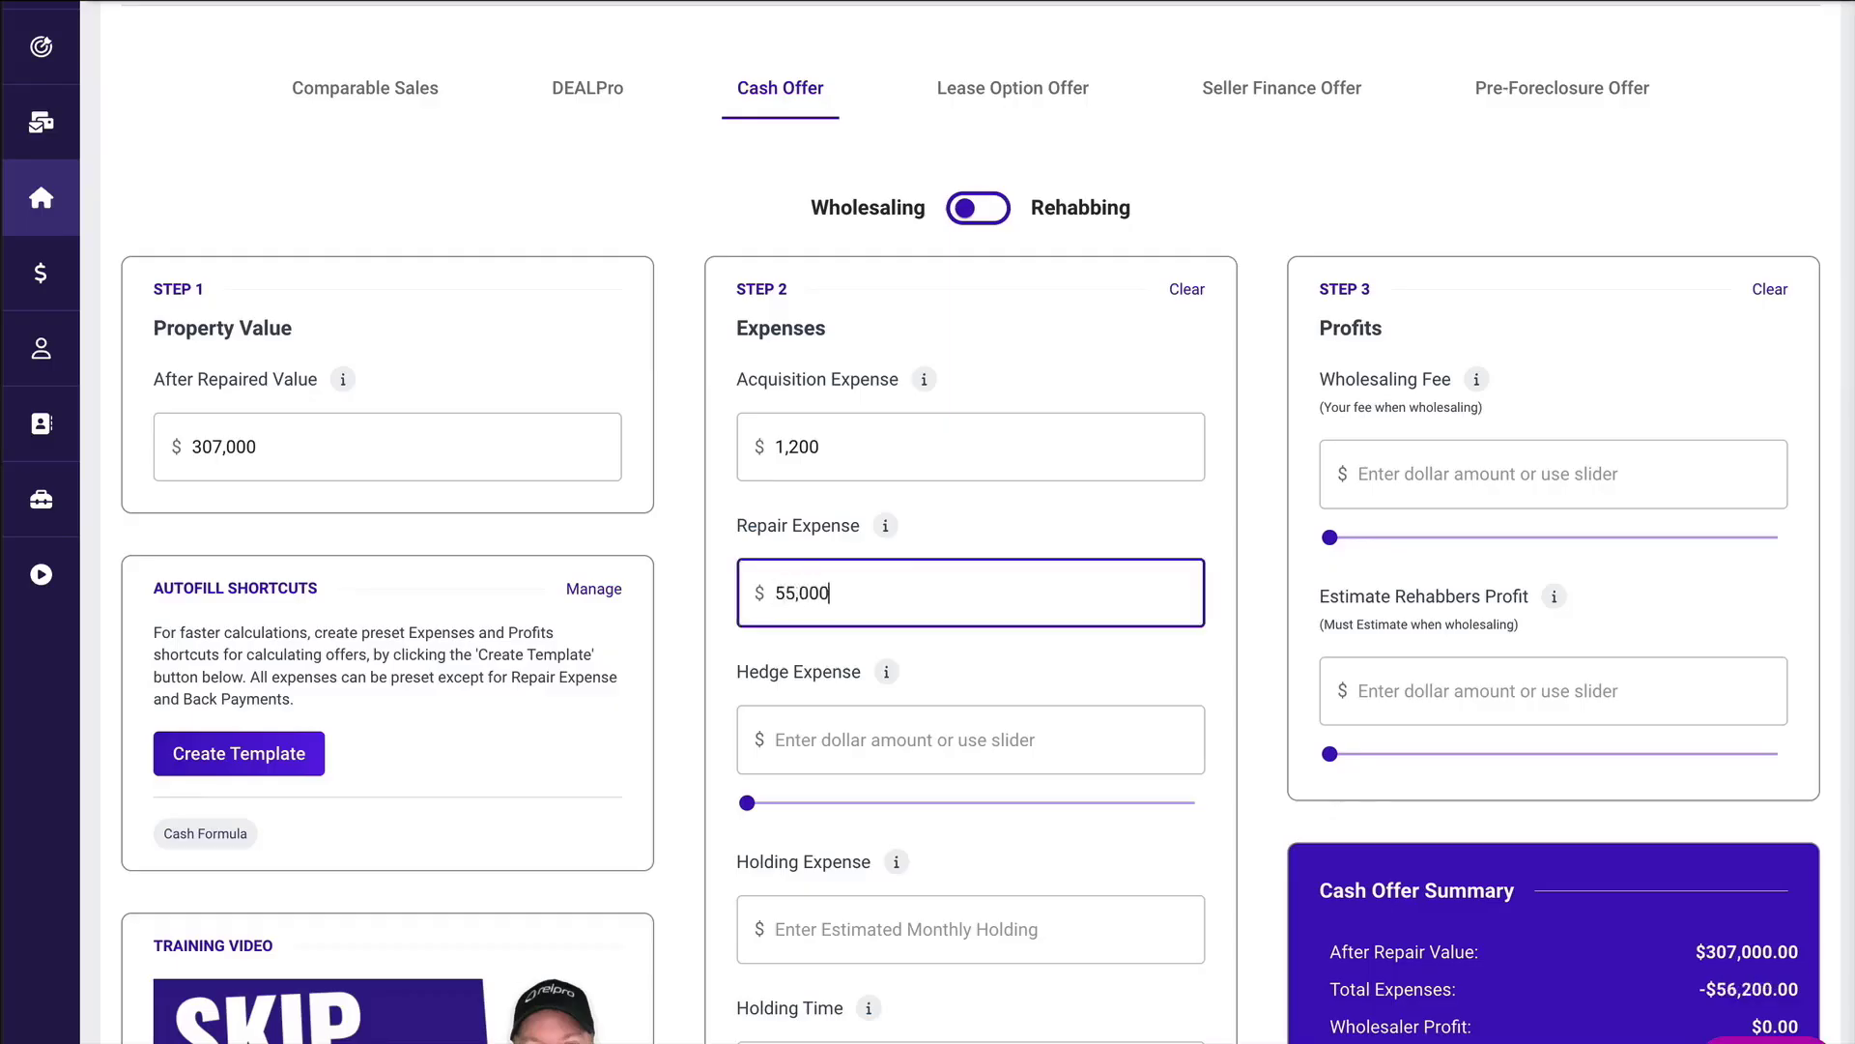
pyautogui.click(986, 667)
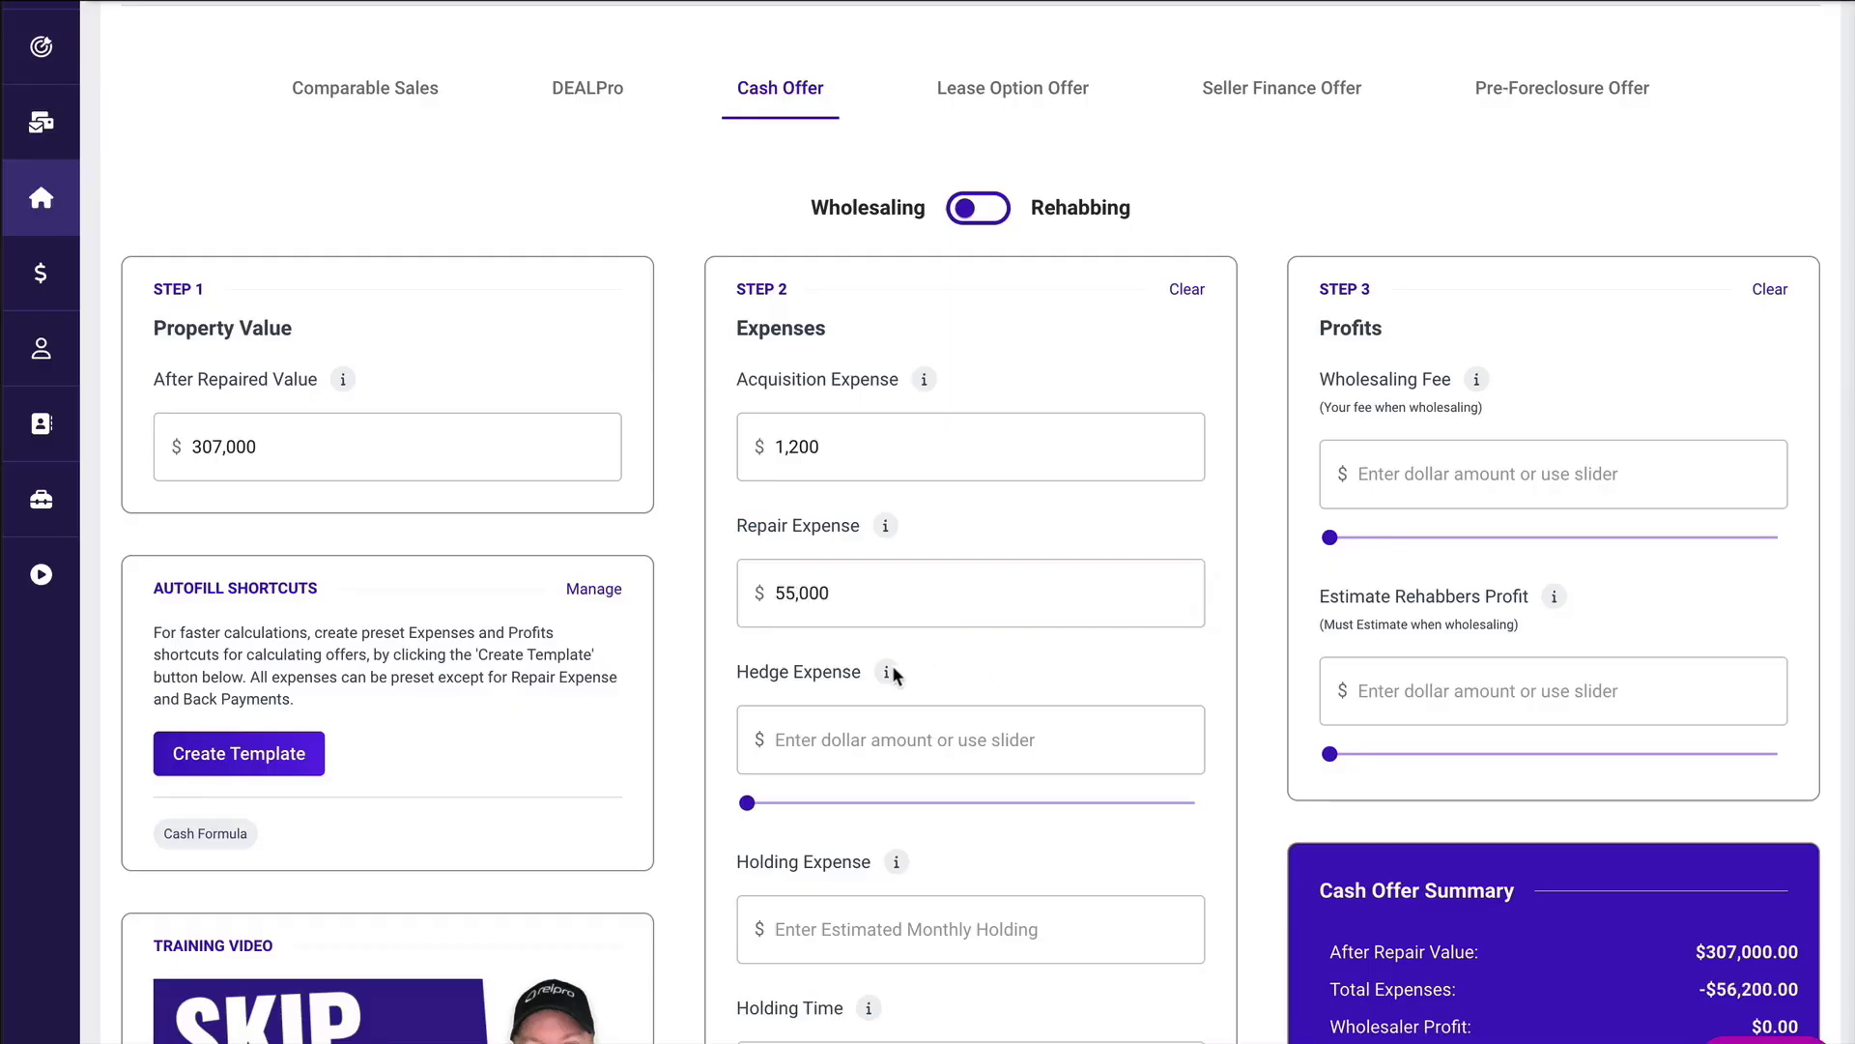
# Check the Hedge Expense explanation and set the hedge expense to 10%.
pyautogui.moveTo(889, 675)
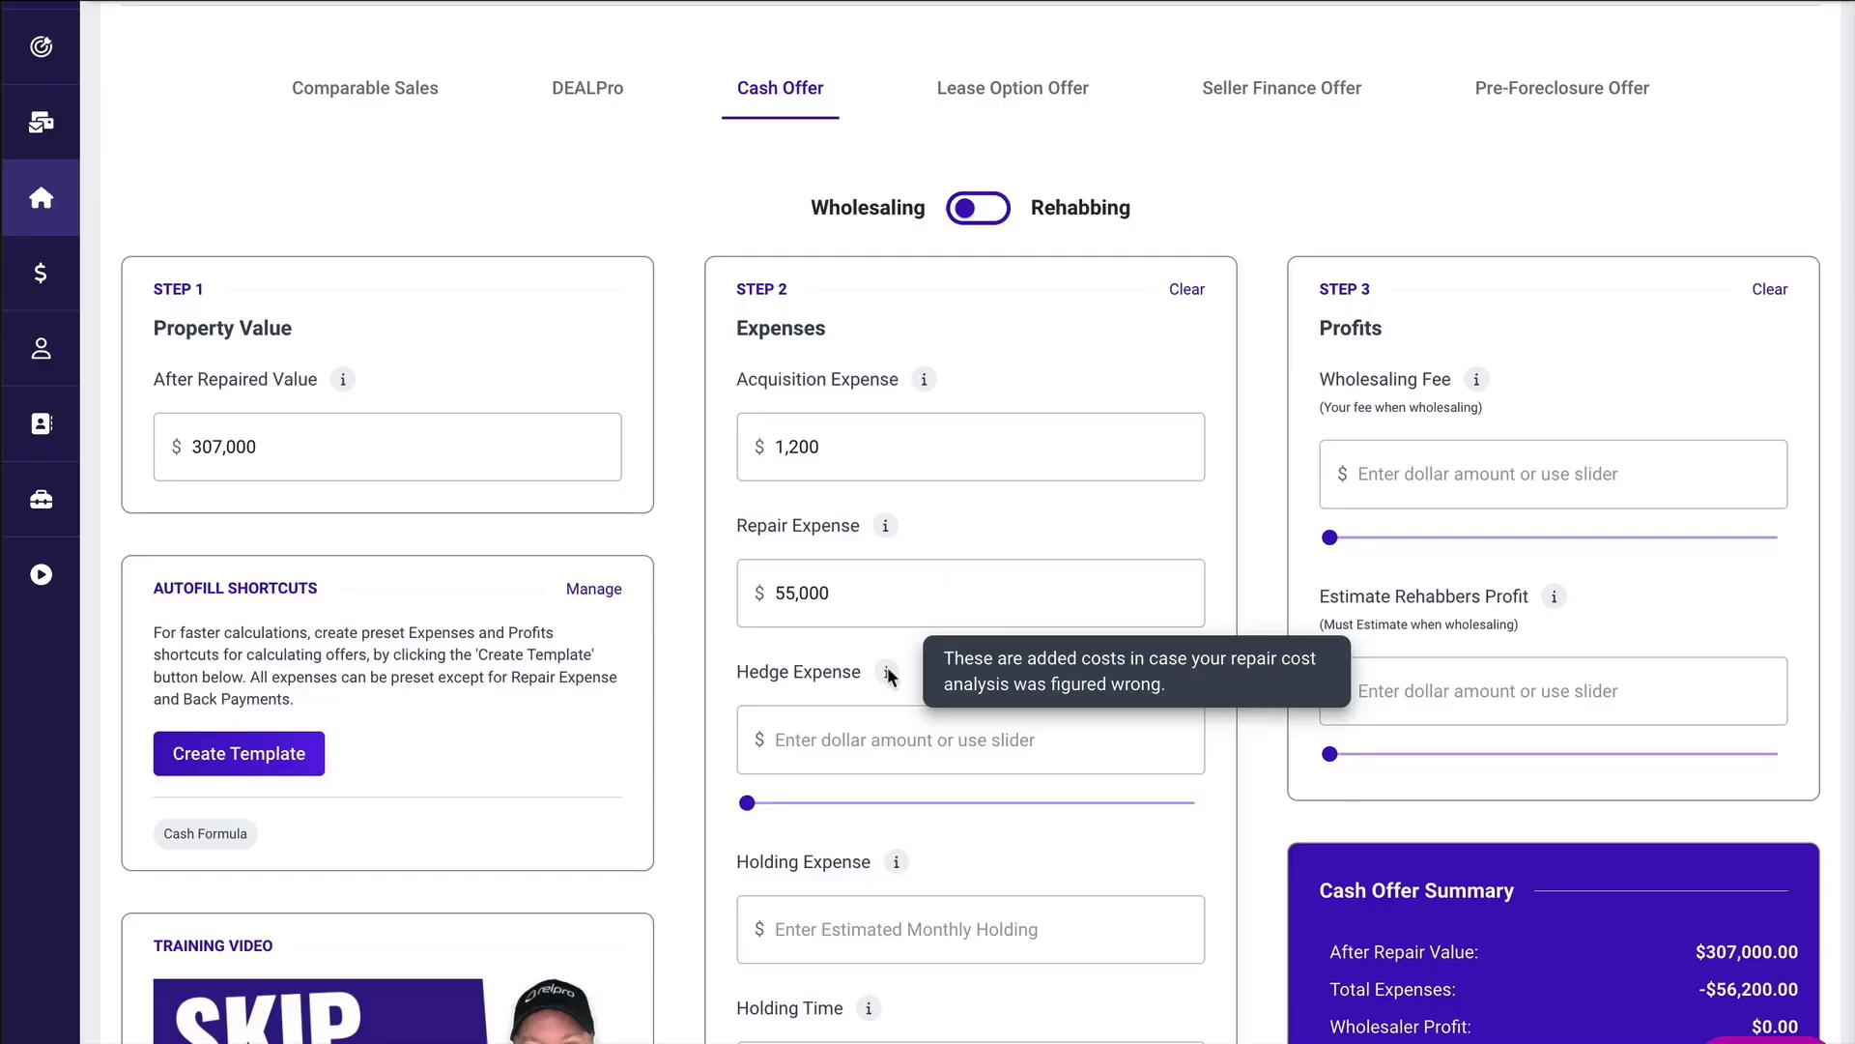
pyautogui.moveTo(748, 803)
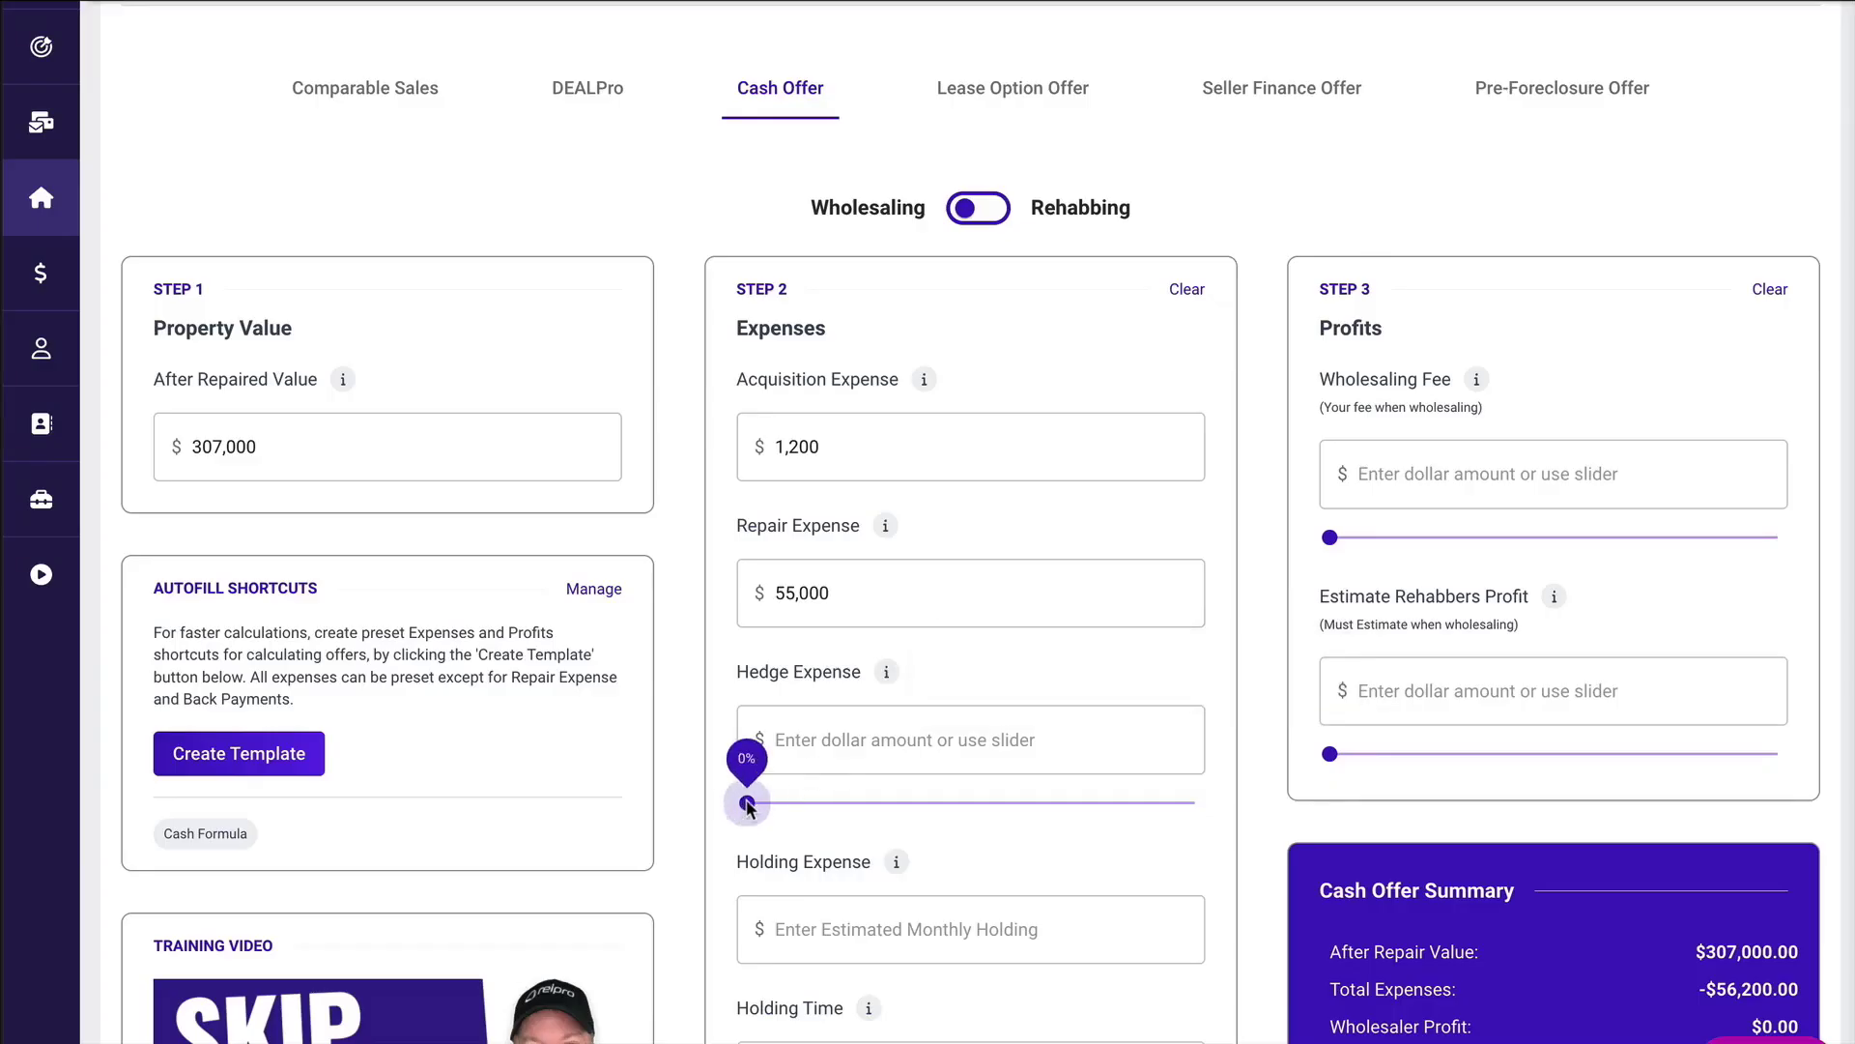
pyautogui.moveTo(748, 804); pyautogui.dragTo(971, 812)
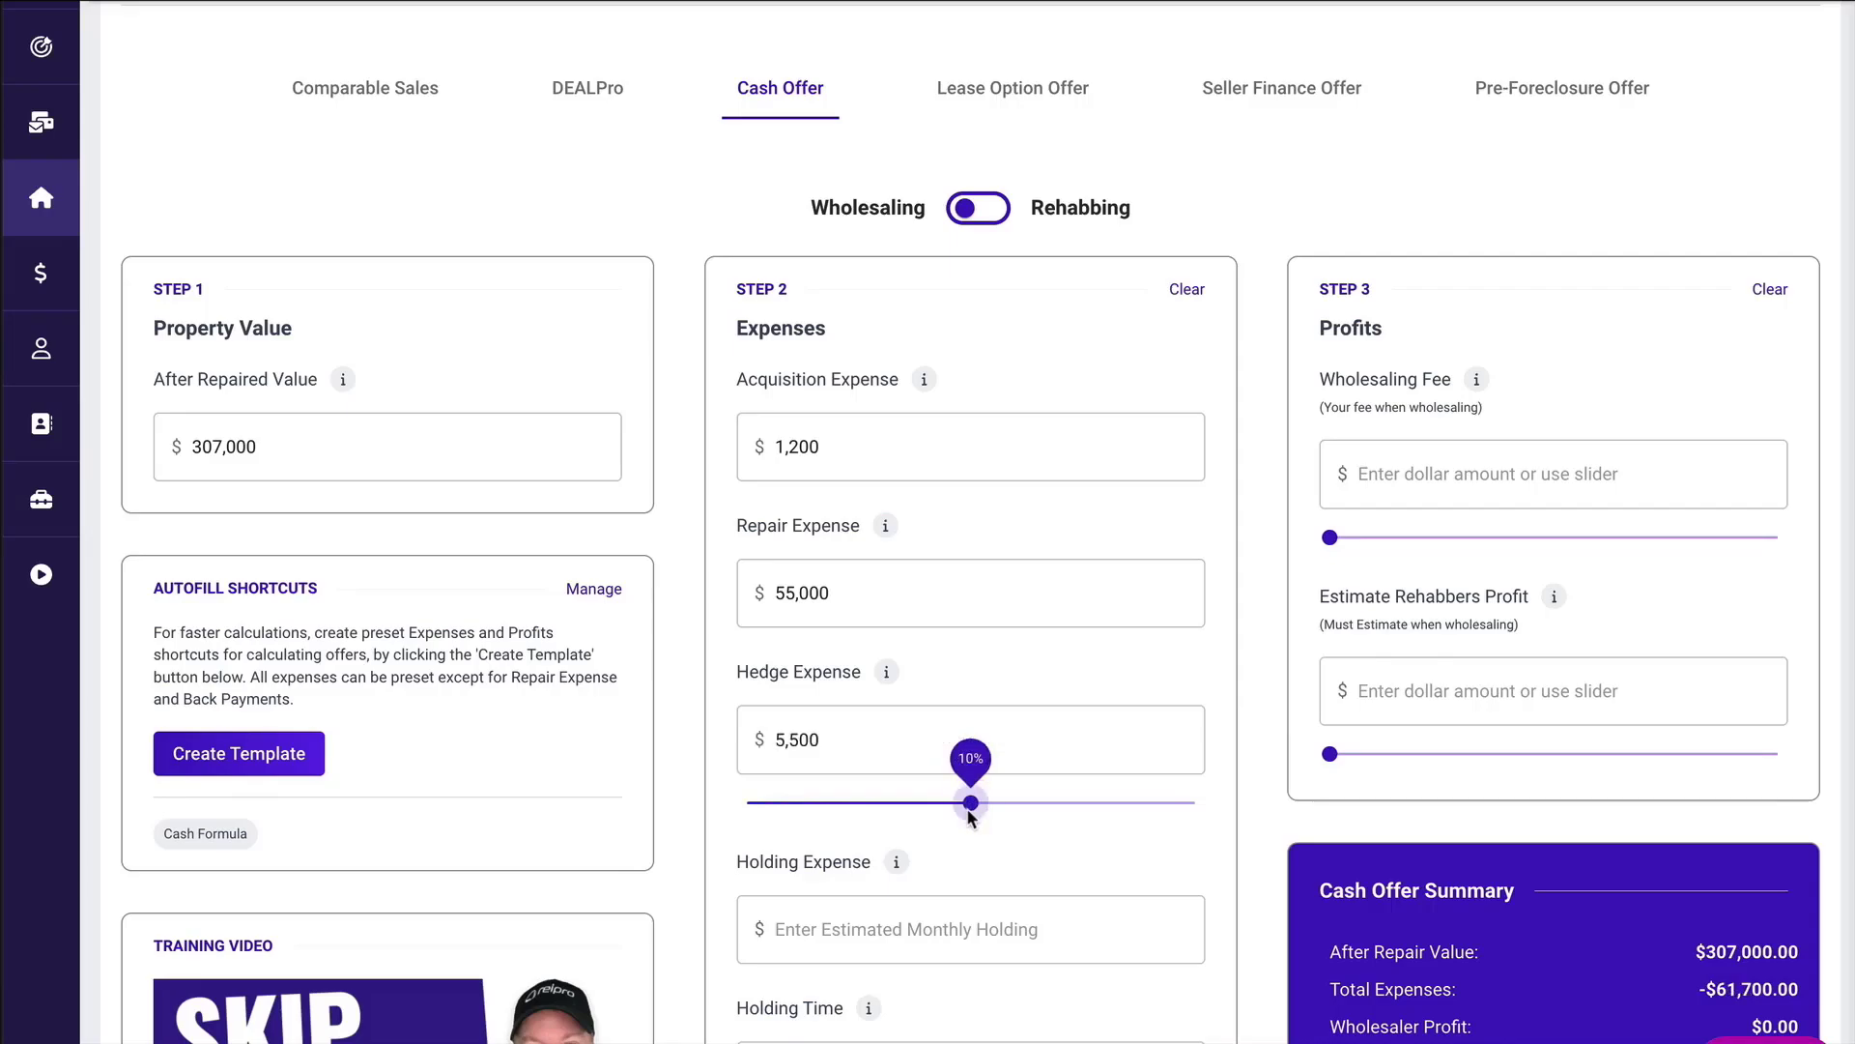
# Check the Holding Expense and Holding Time explanations and enter a $2,000 monthly holding expense and a holding time of 2.
pyautogui.scroll(-5, 971, 815)
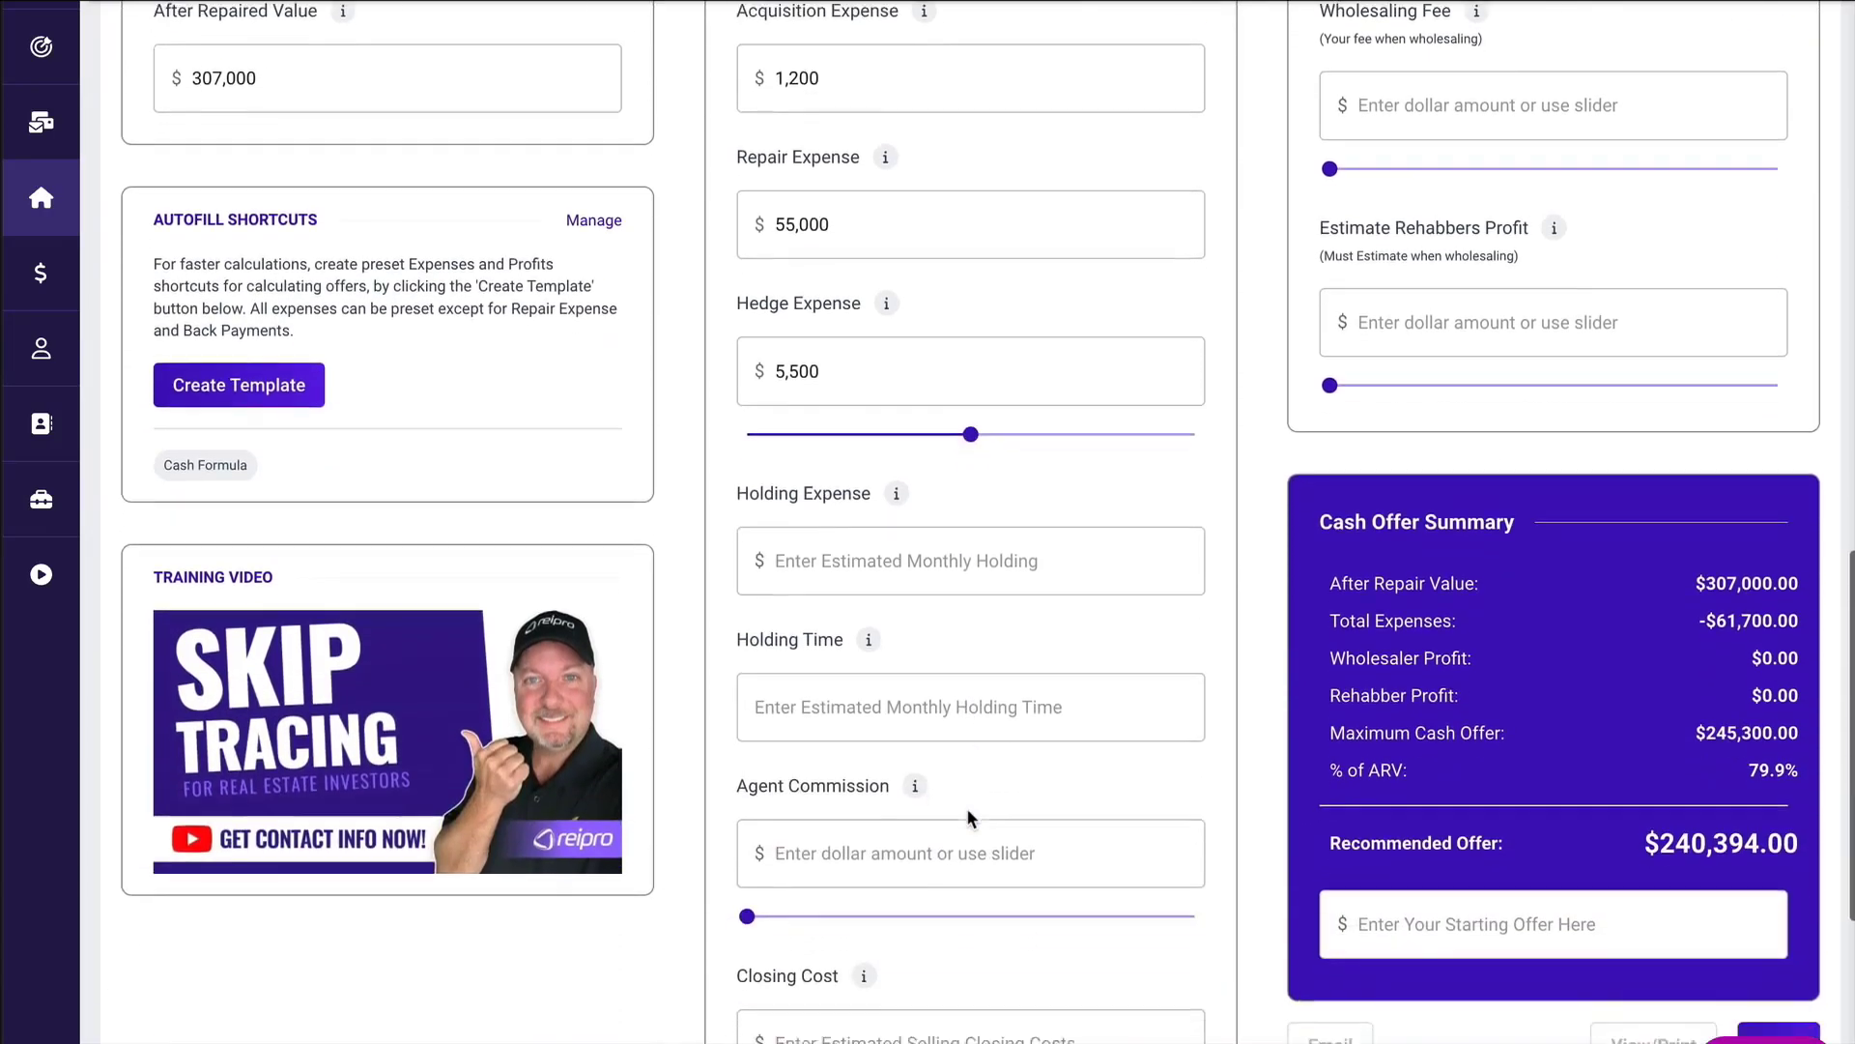
pyautogui.scroll(-1, 966, 808)
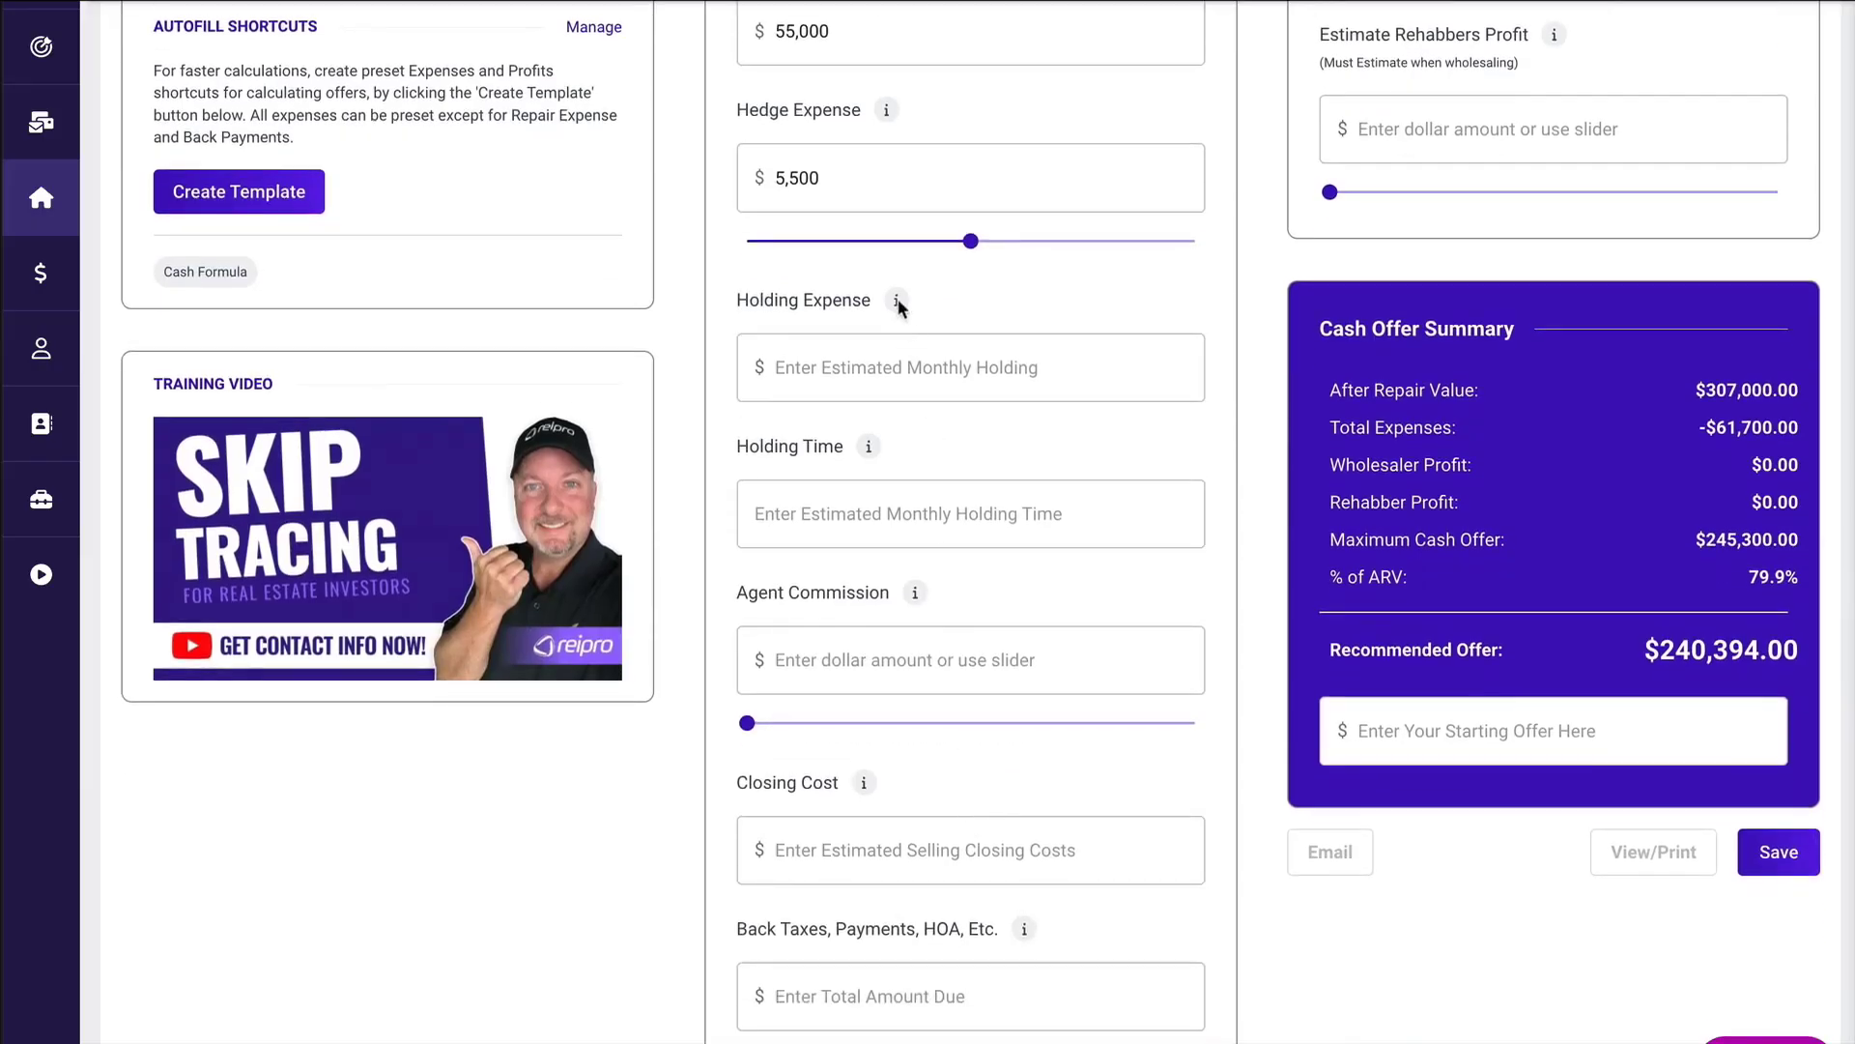
pyautogui.moveTo(899, 305)
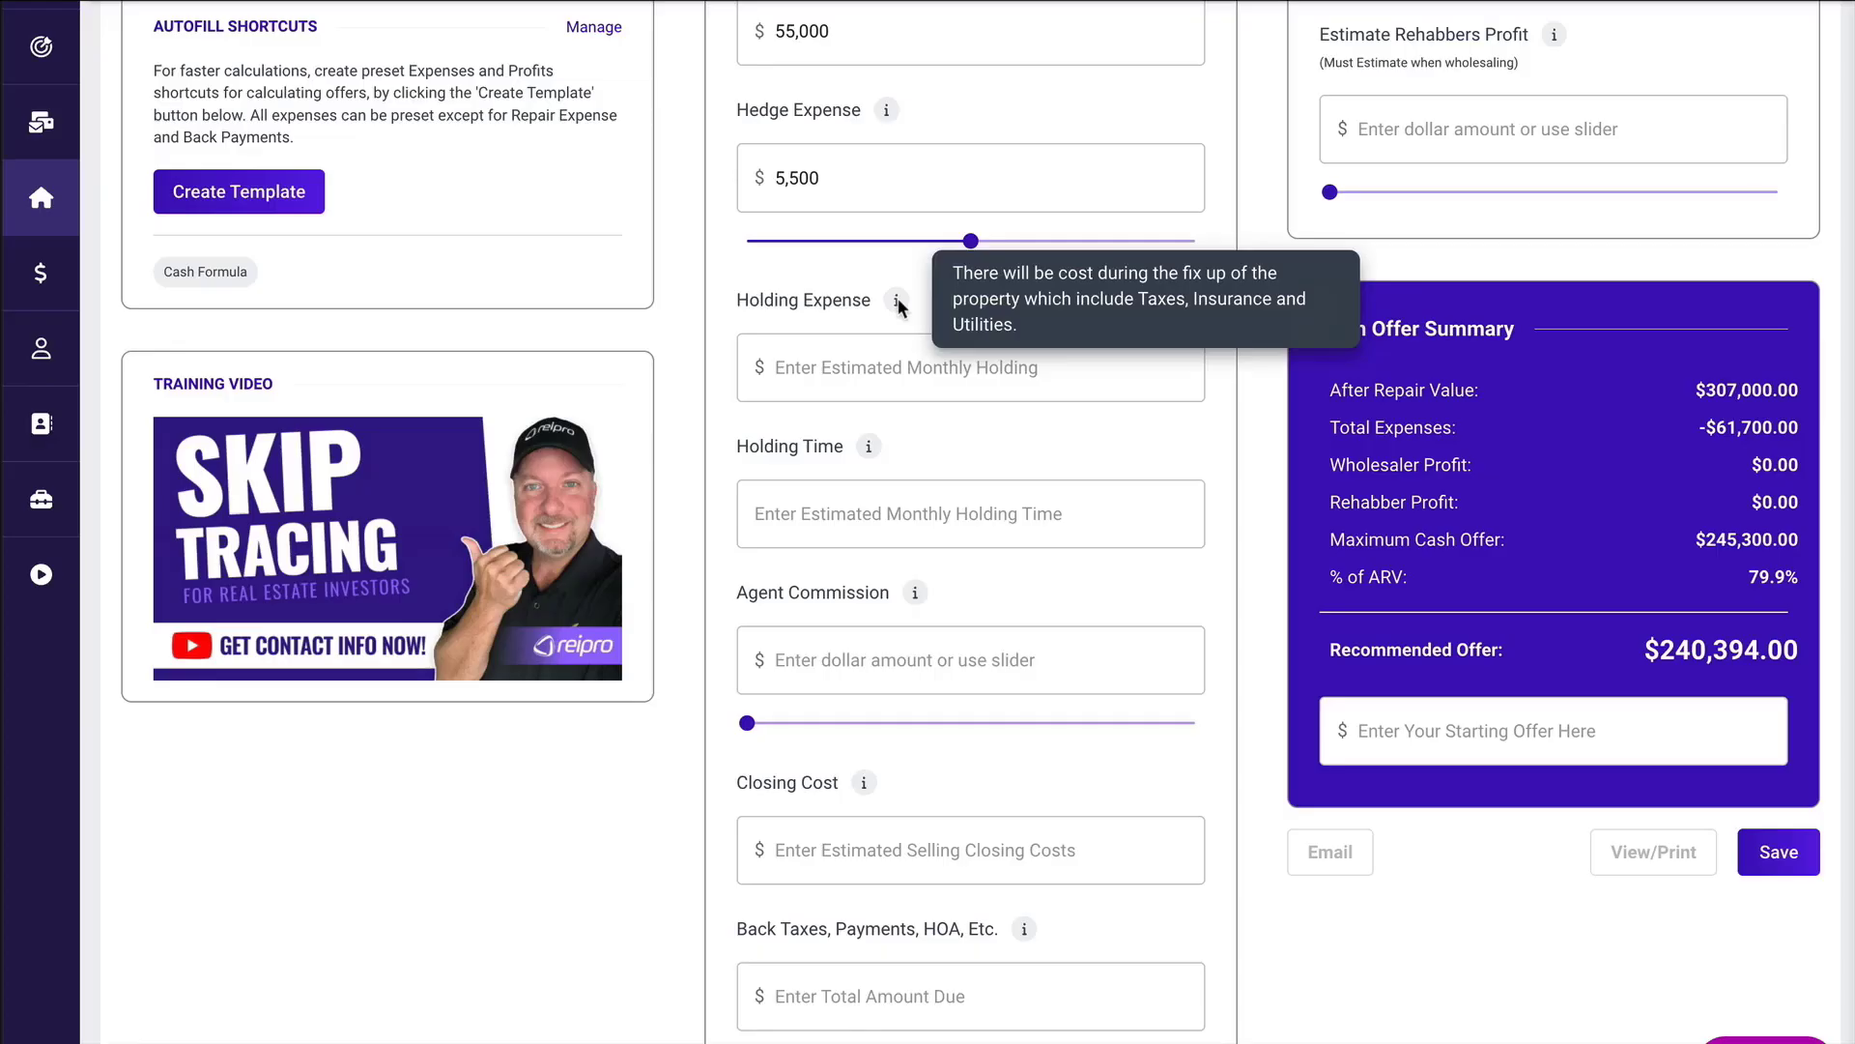
pyautogui.click(823, 364)
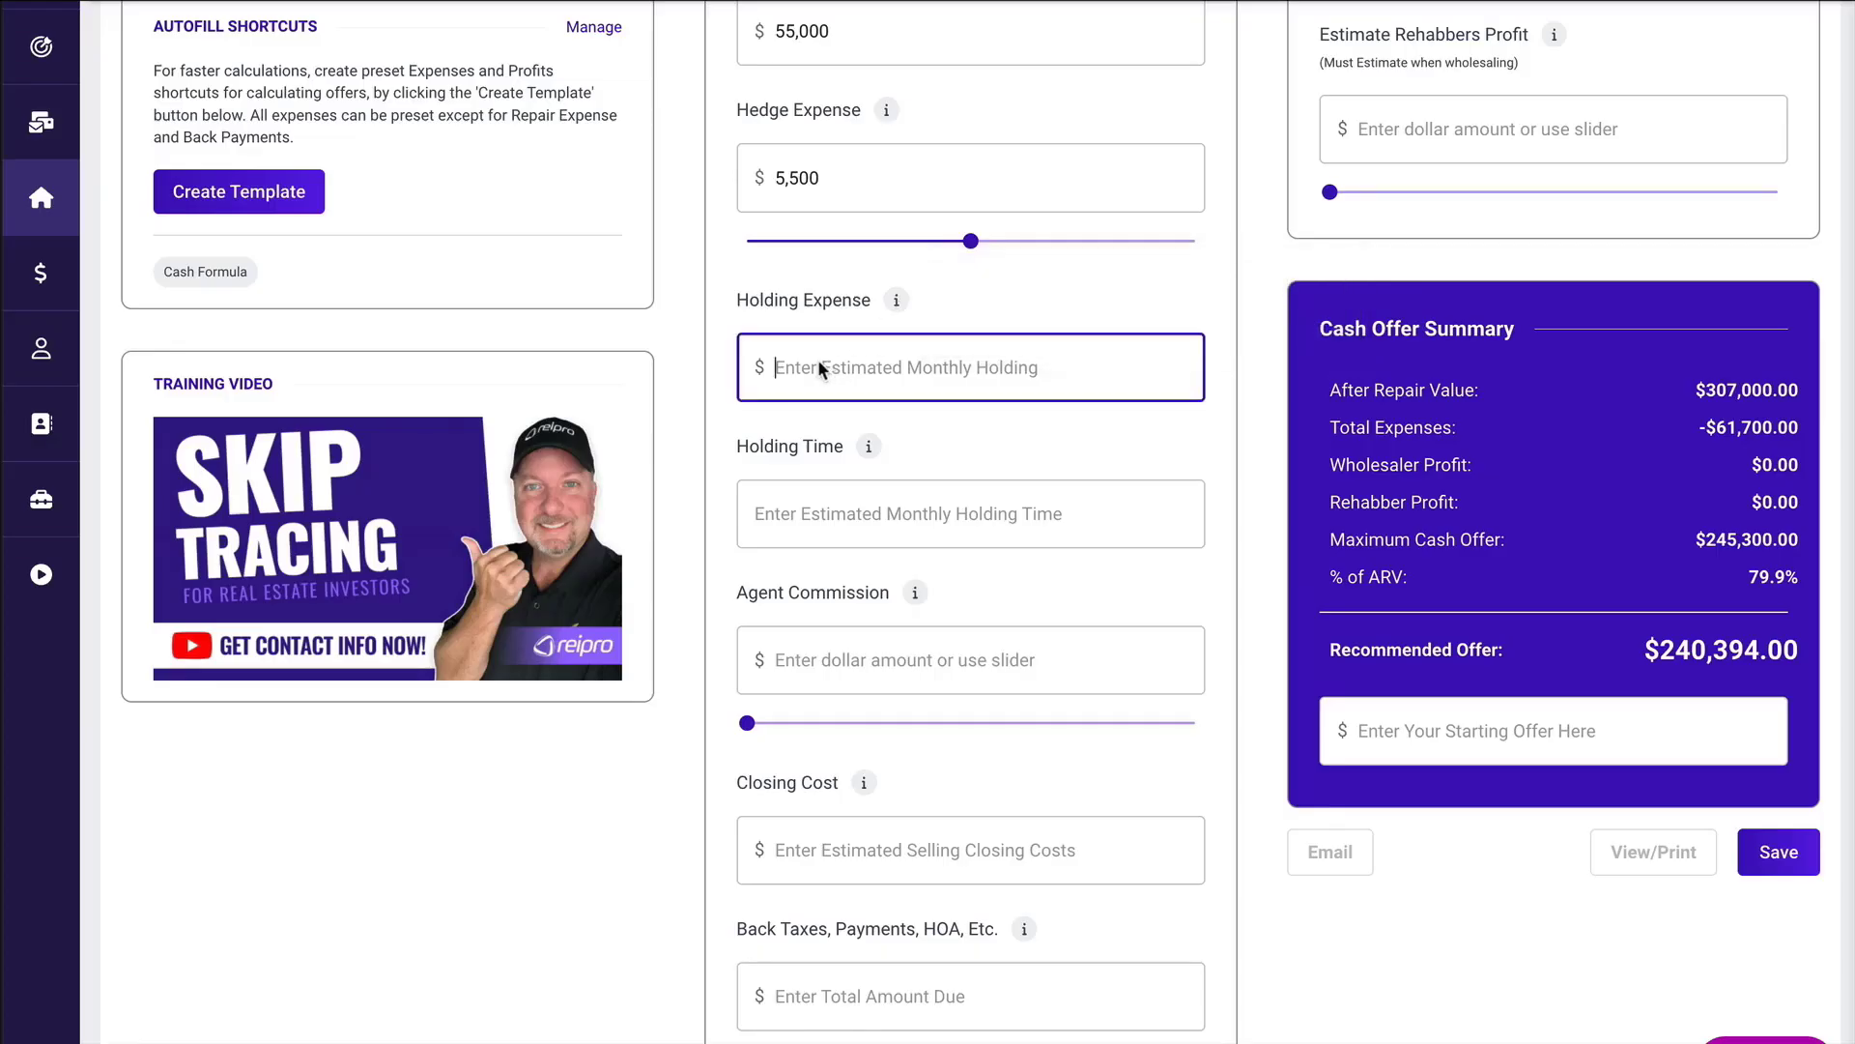
pyautogui.write('2000')
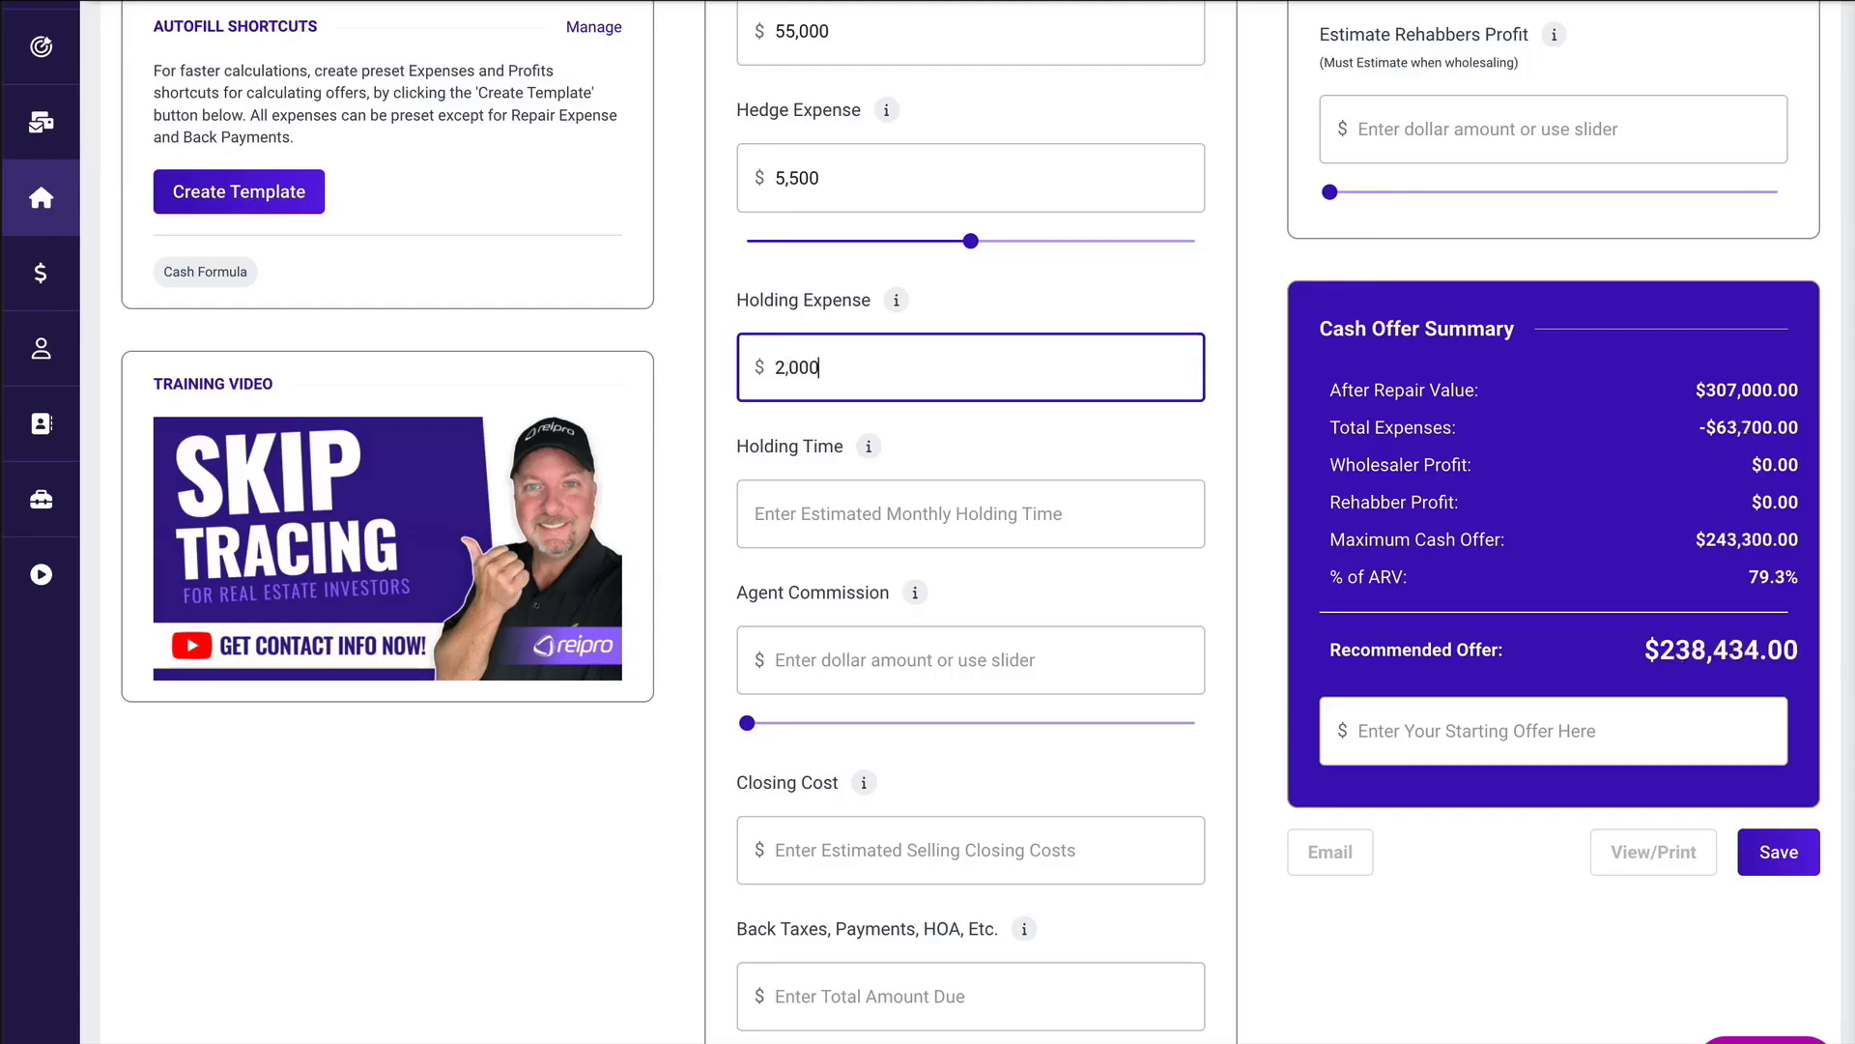
pyautogui.click(869, 447)
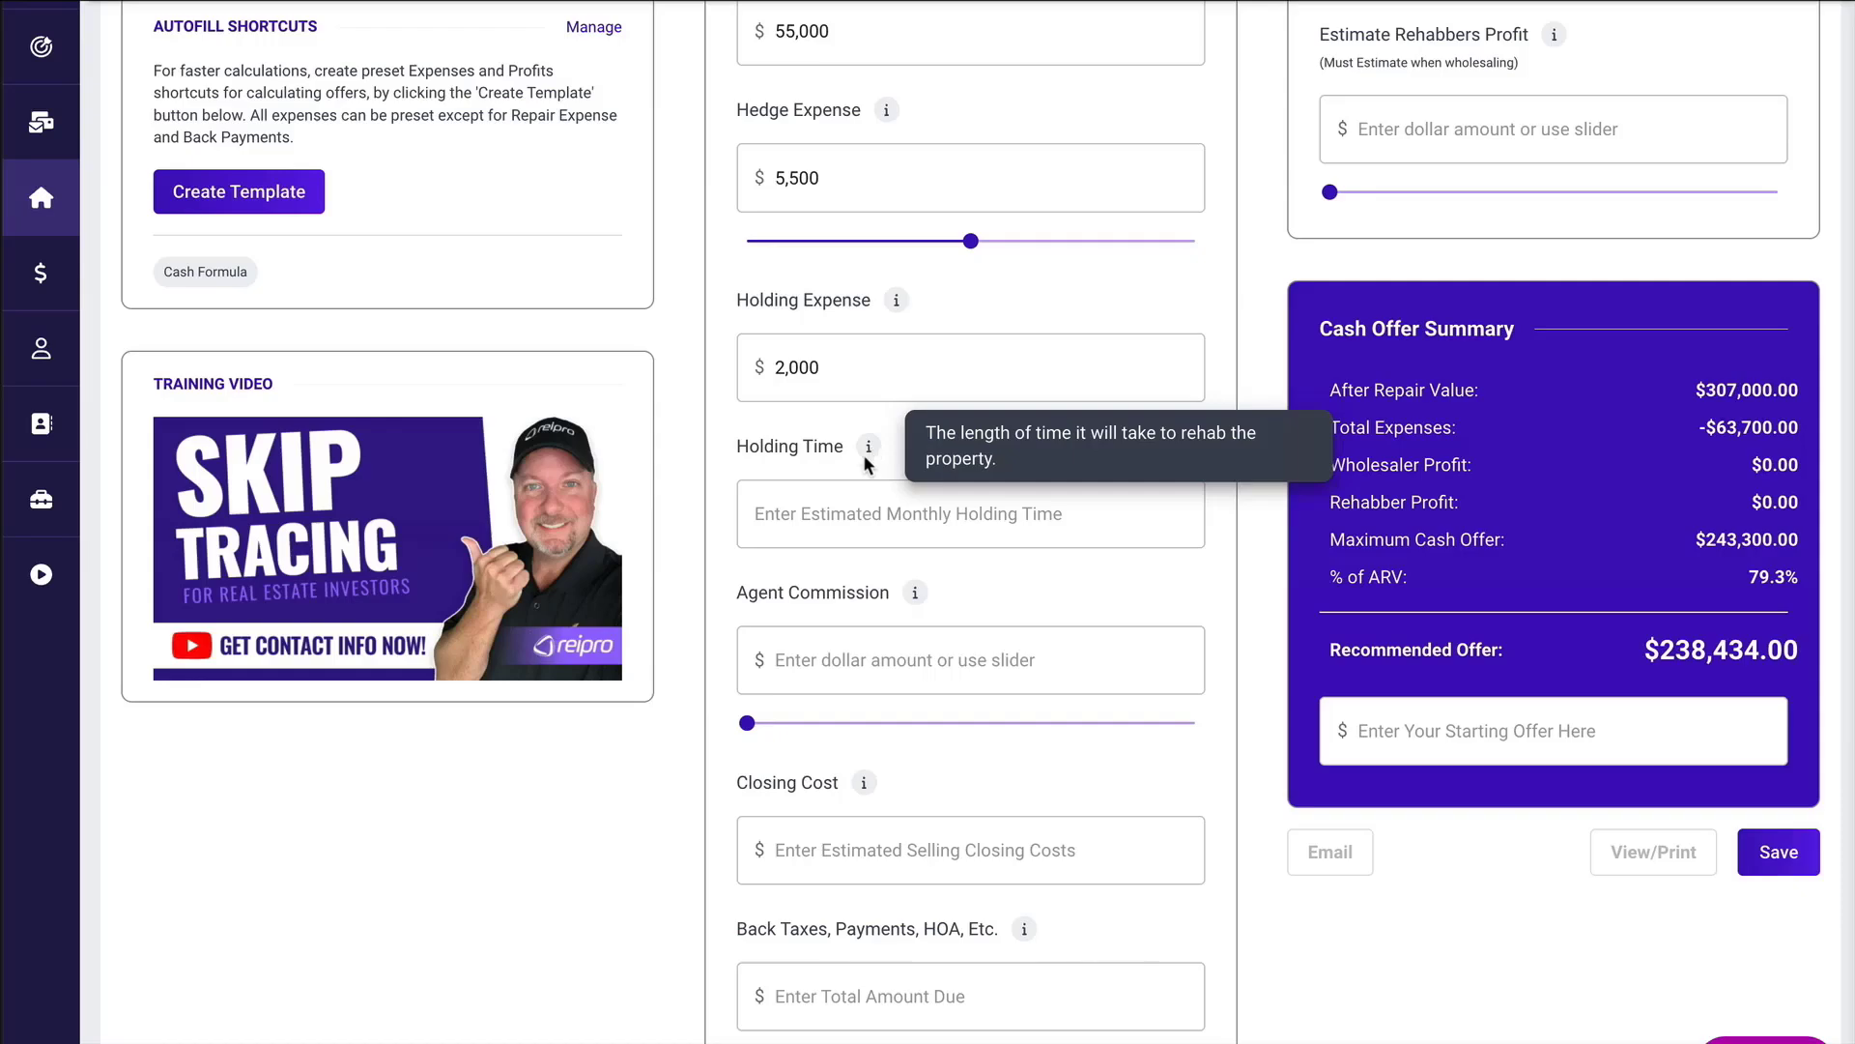
pyautogui.click(797, 512)
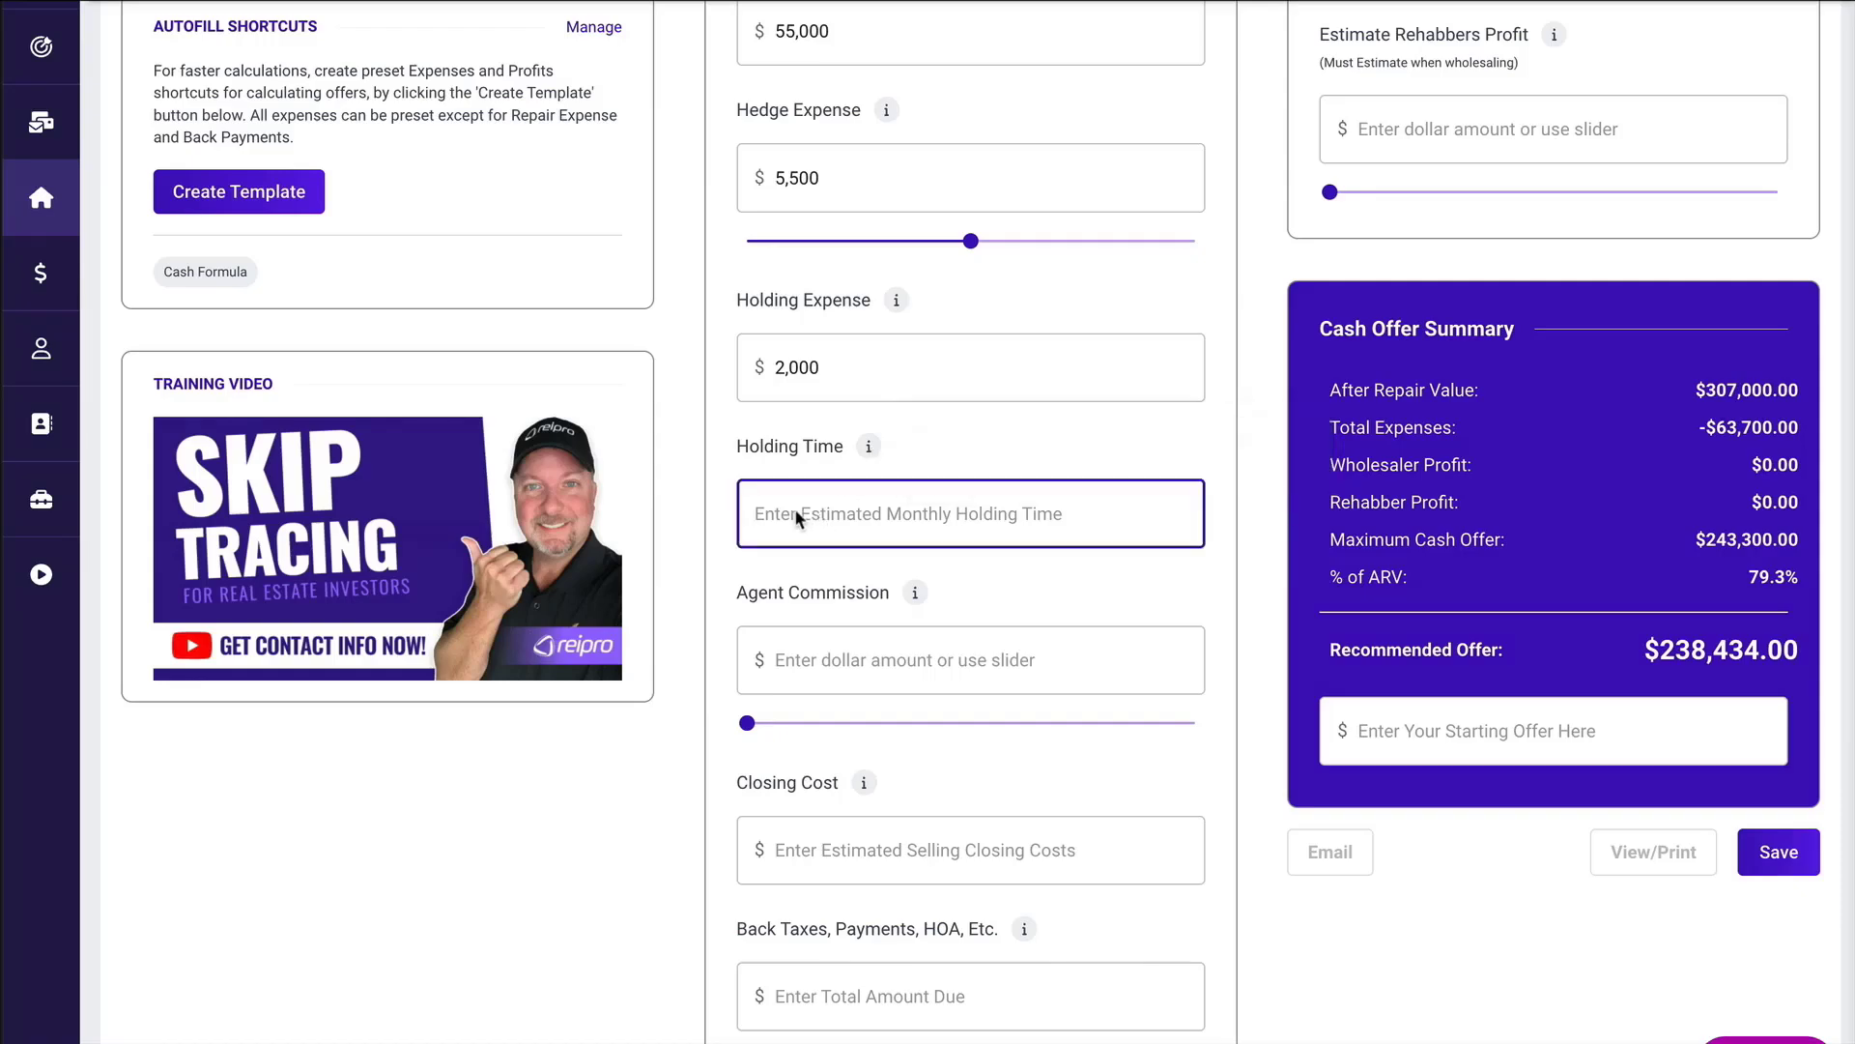
pyautogui.write('2')
# Set the agent commission to $18,420 and enter a closing cost of $1,200 in the cash offer expenses.
pyautogui.scroll(-3, 884, 460)
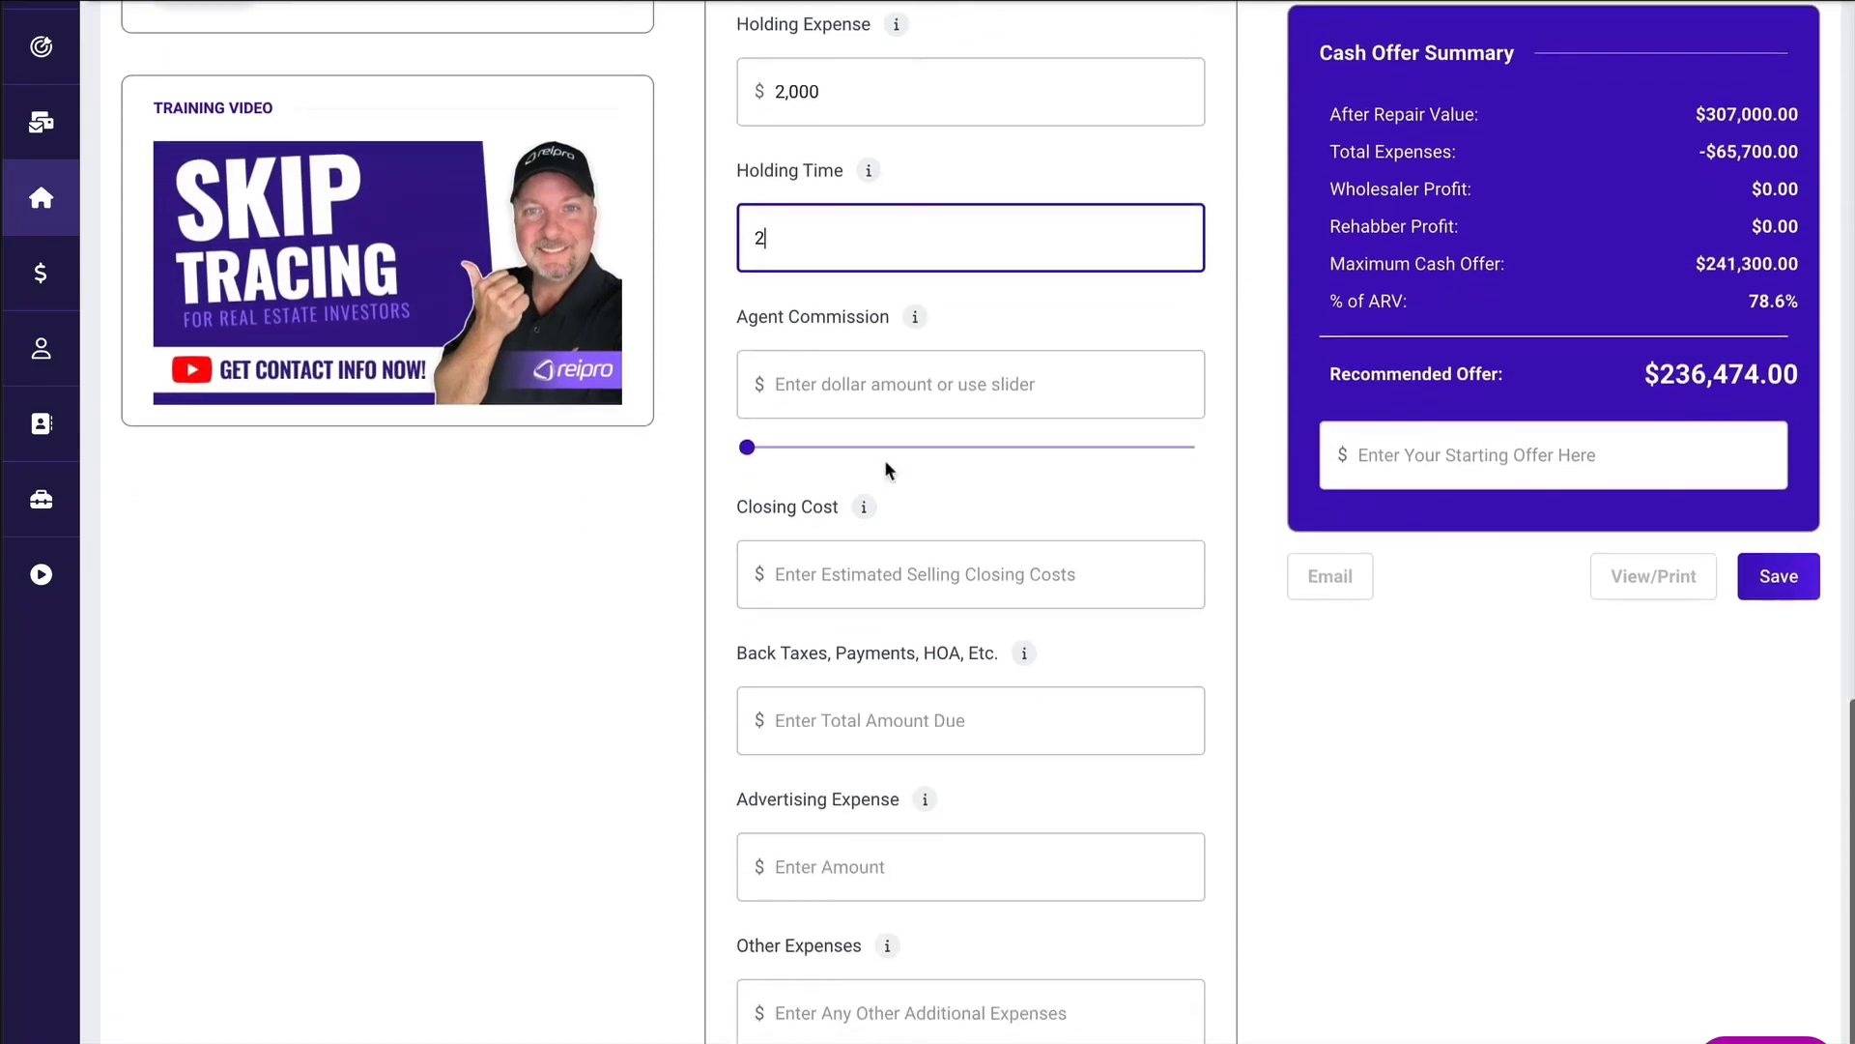
pyautogui.click(980, 313)
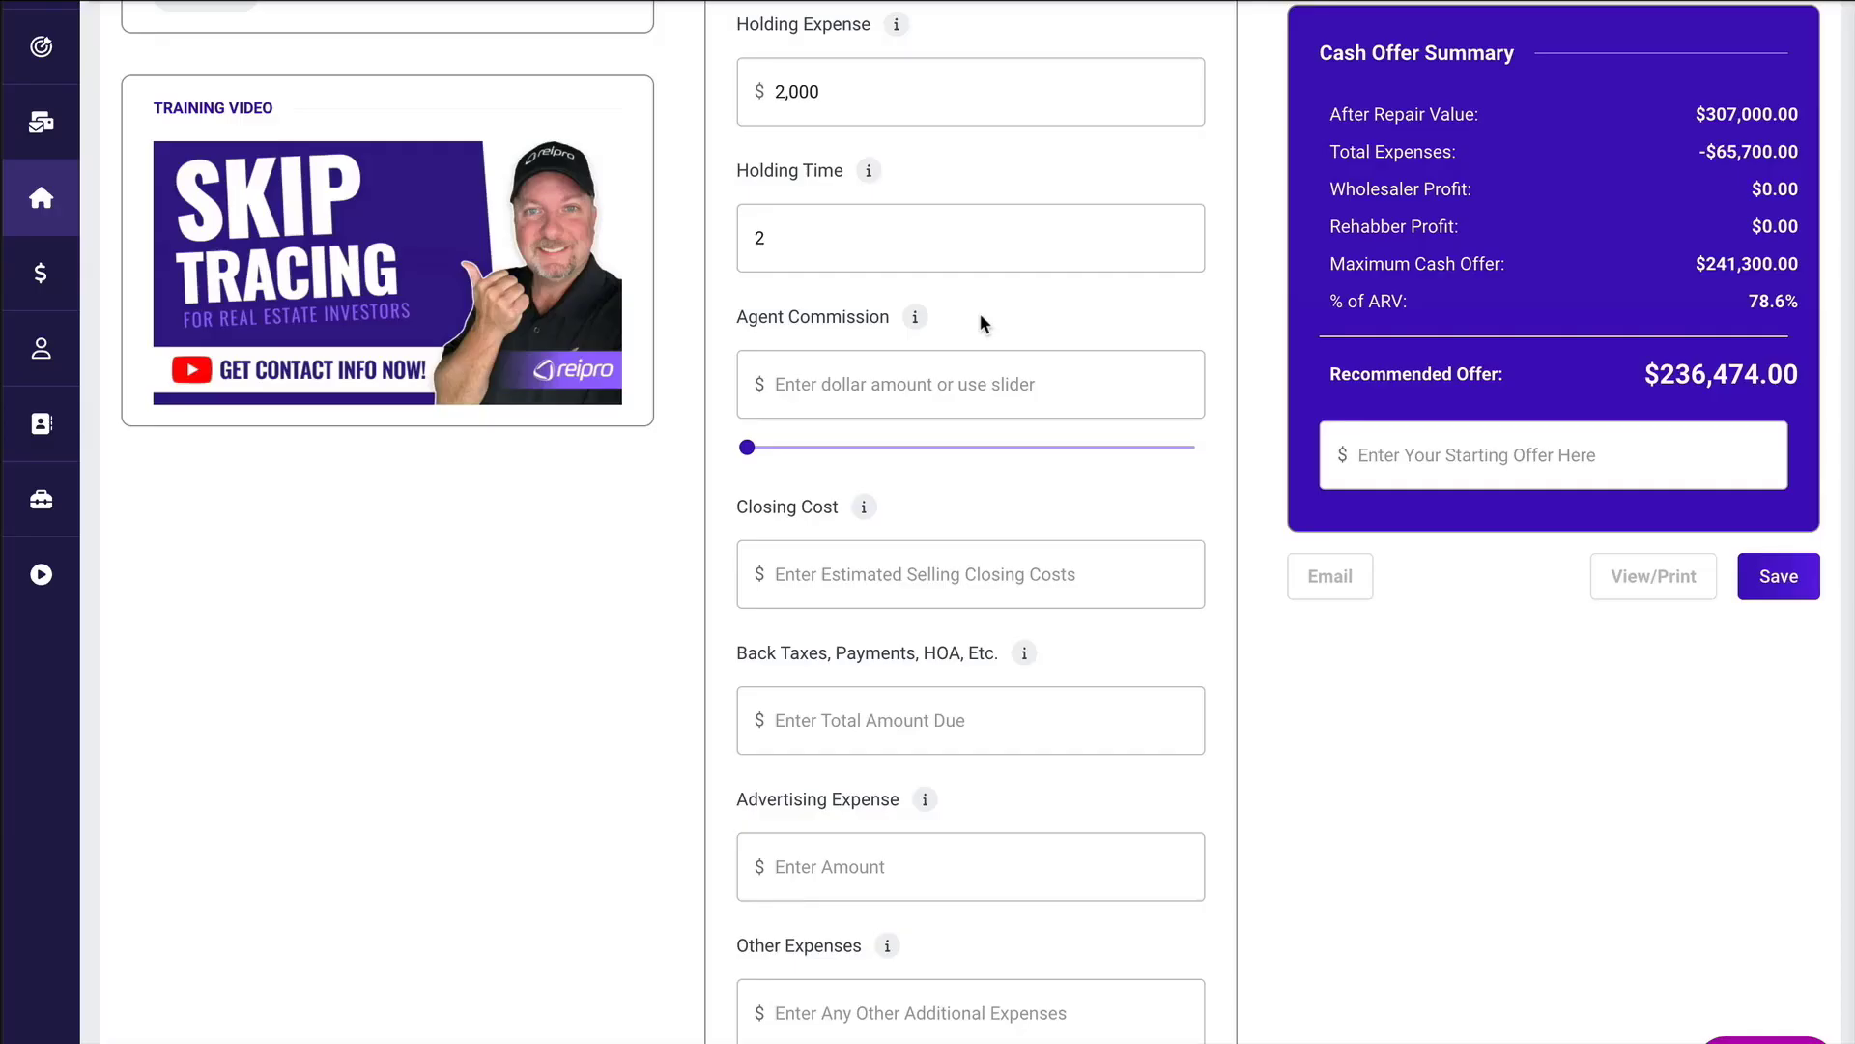
pyautogui.moveTo(747, 446); pyautogui.dragTo(816, 443)
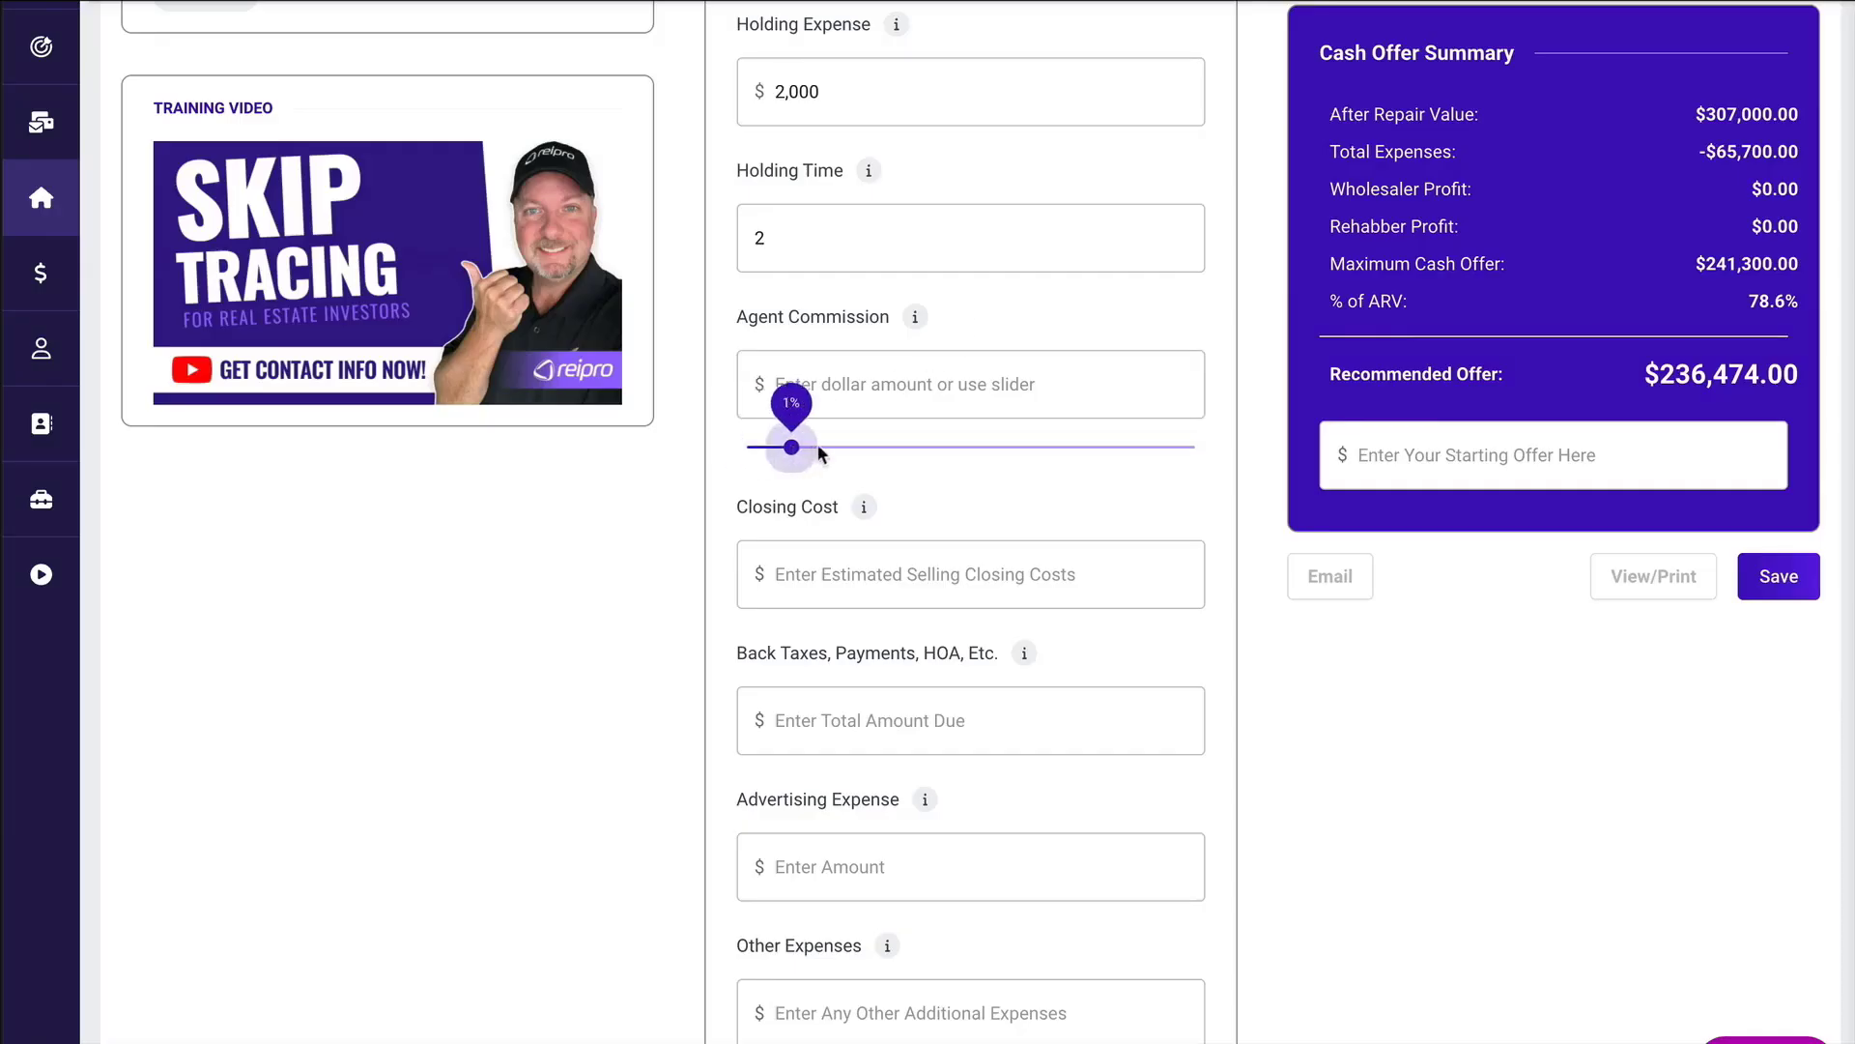
pyautogui.moveTo(962, 445); pyautogui.dragTo(1017, 446)
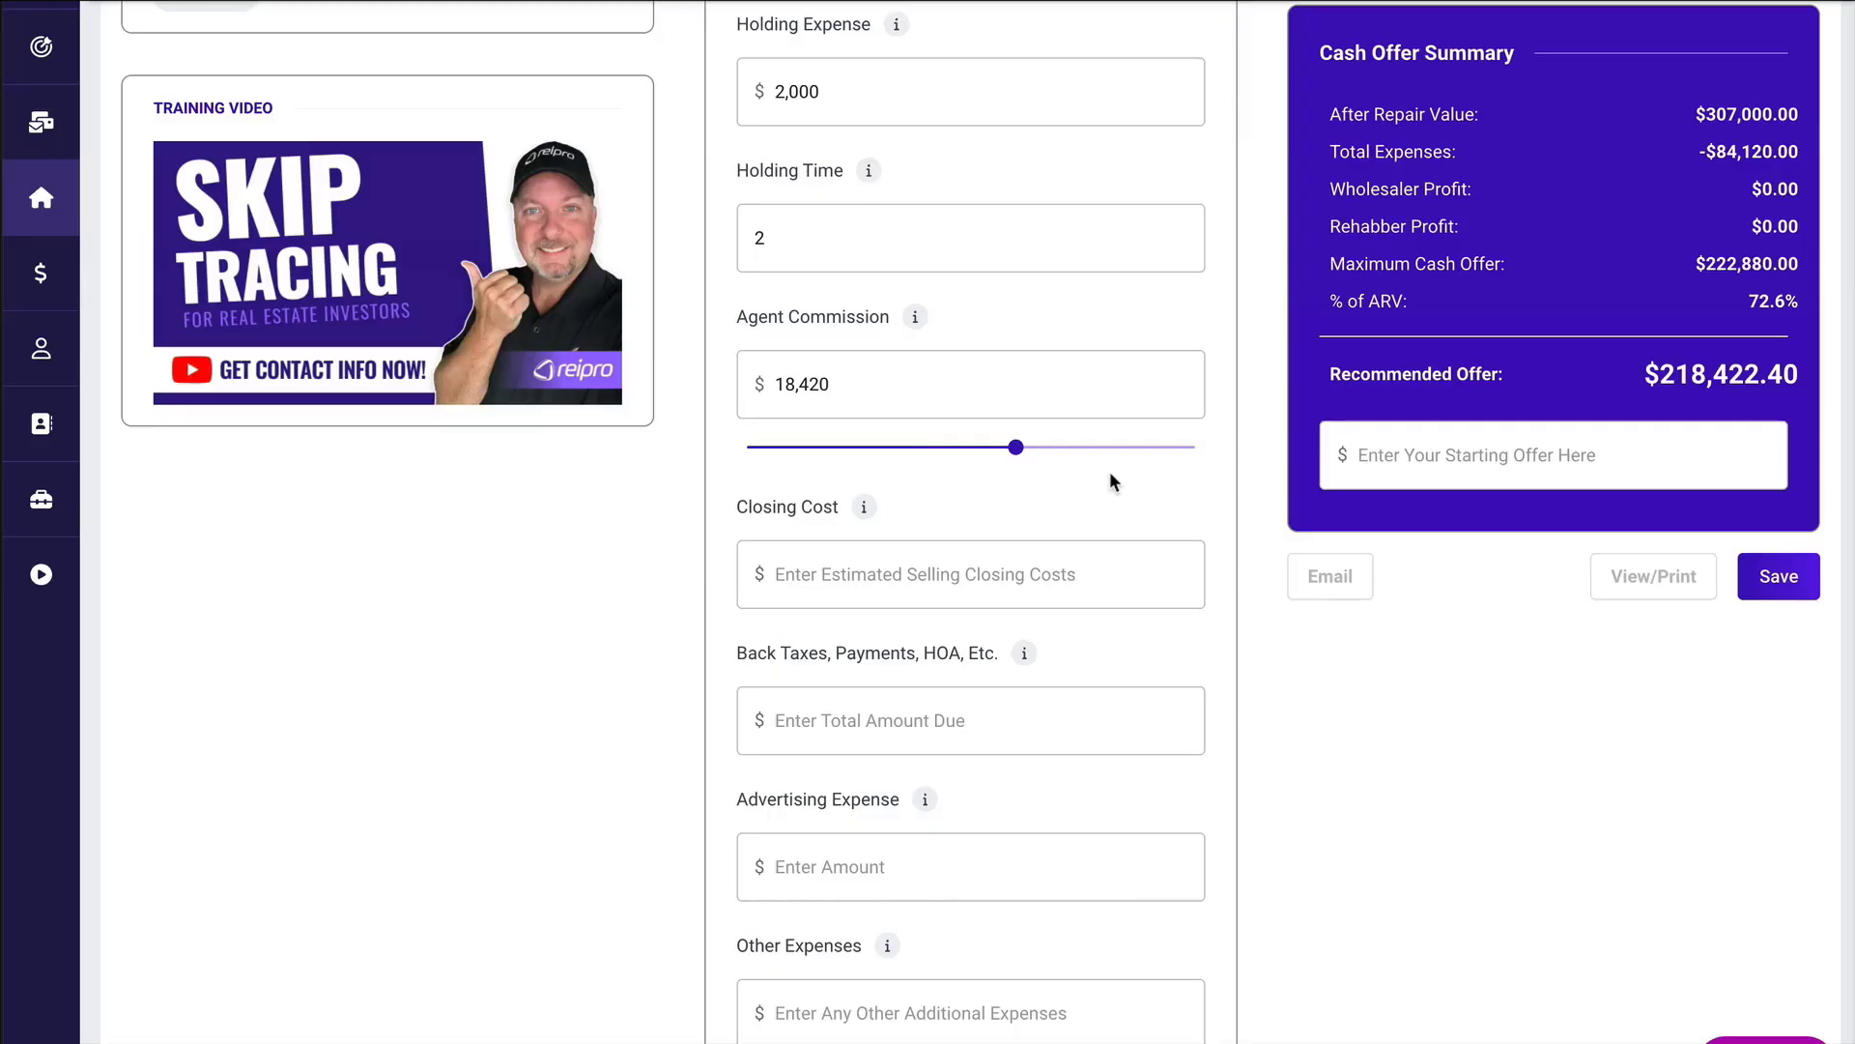
pyautogui.click(829, 575)
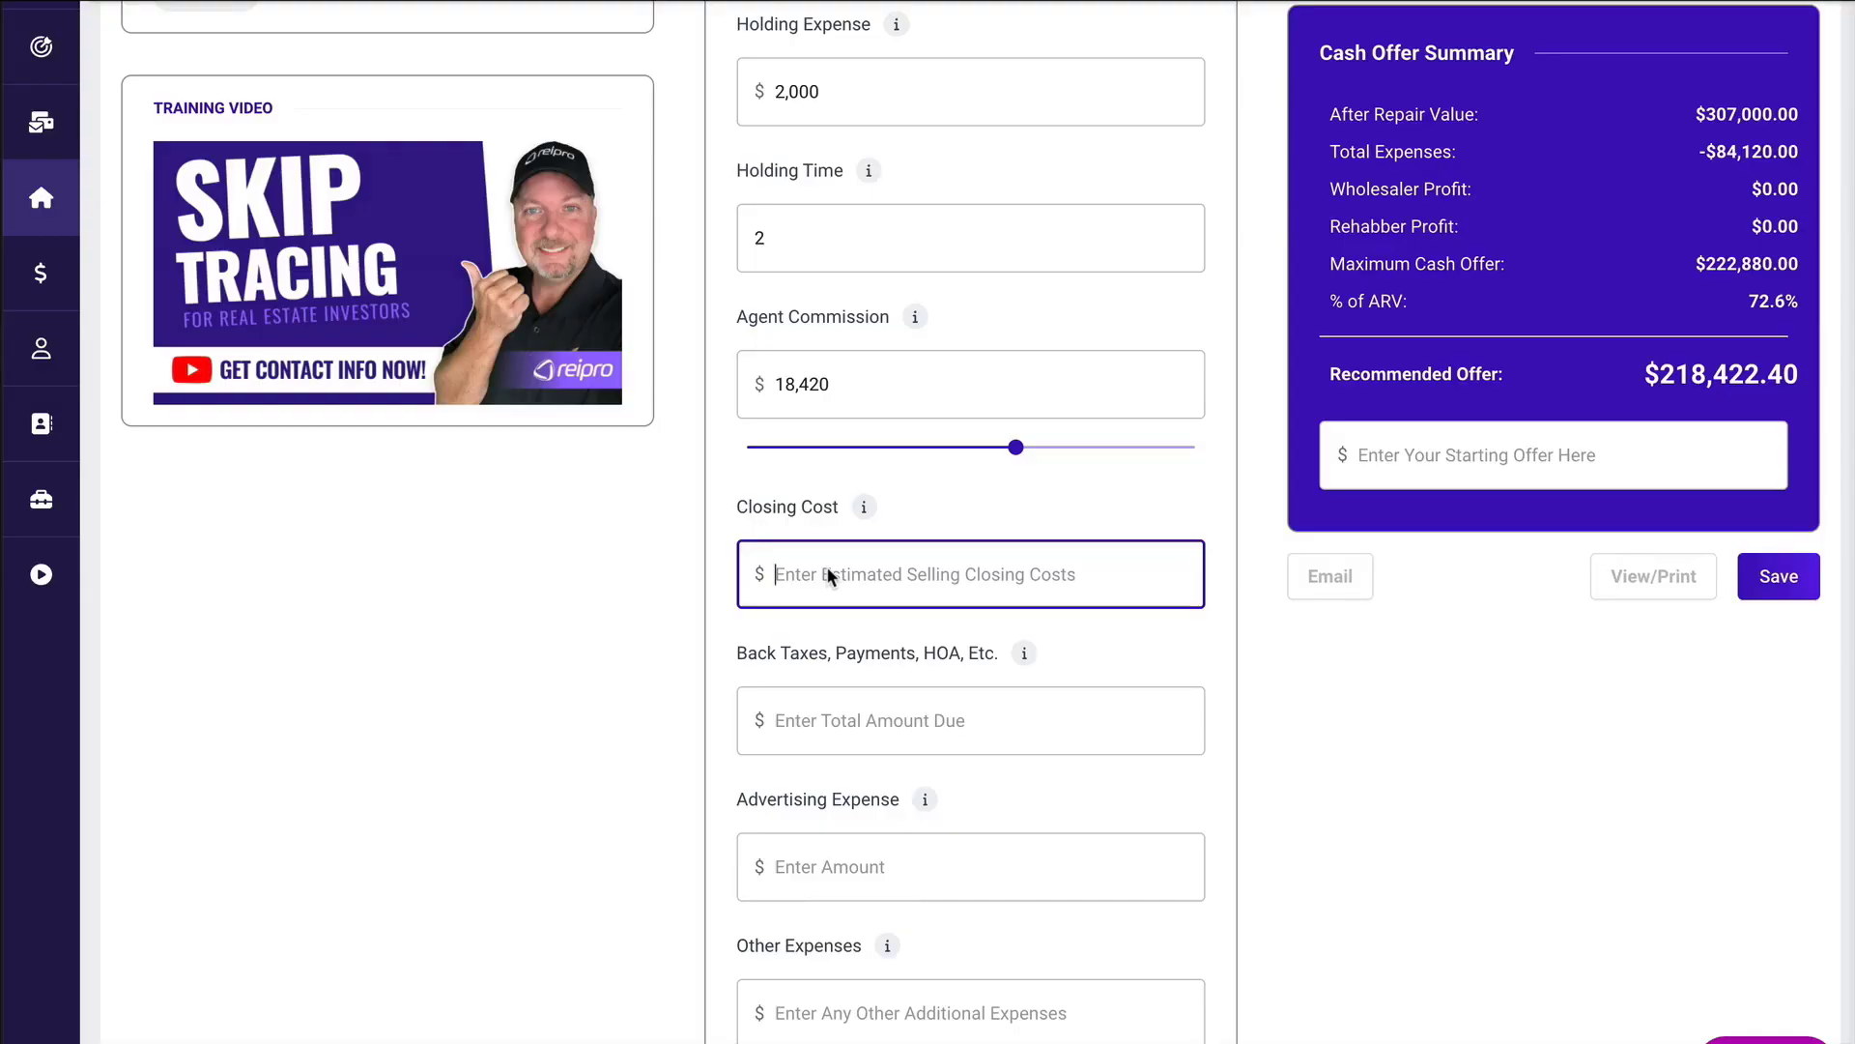
pyautogui.write('1200')
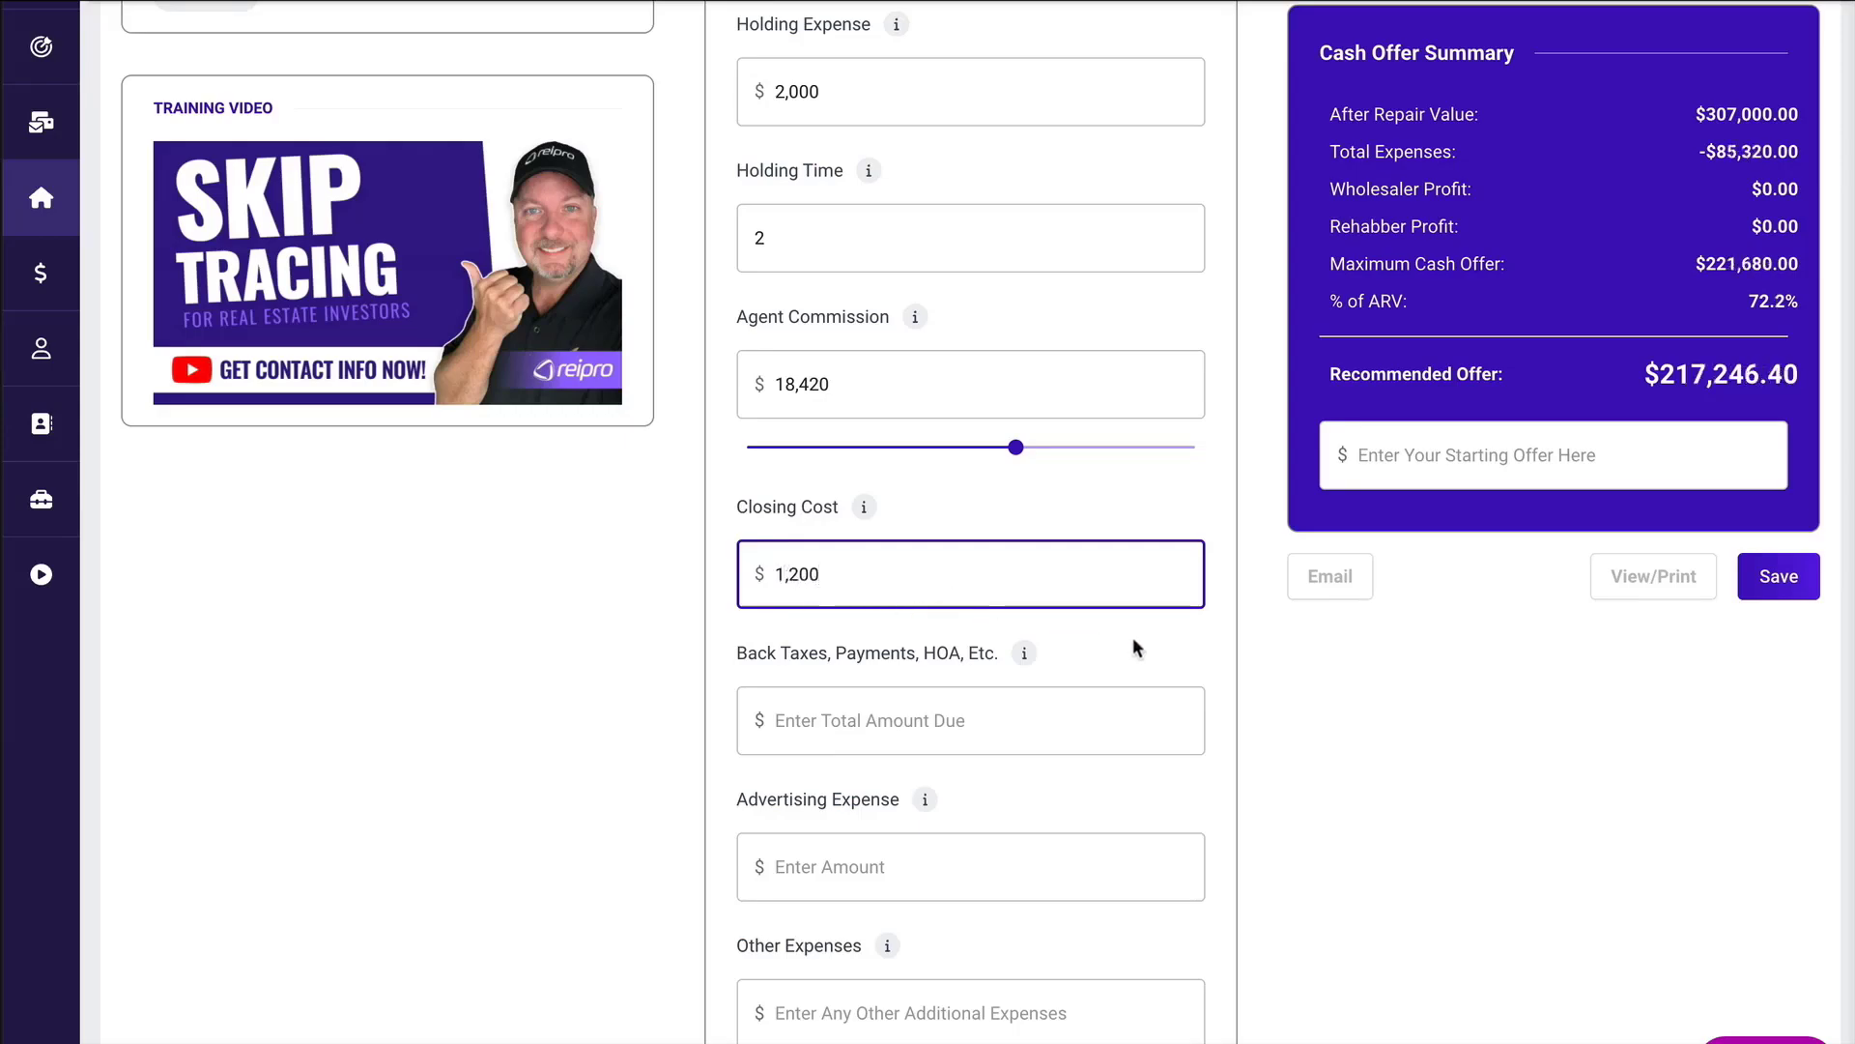
pyautogui.scroll(-1, 1134, 636)
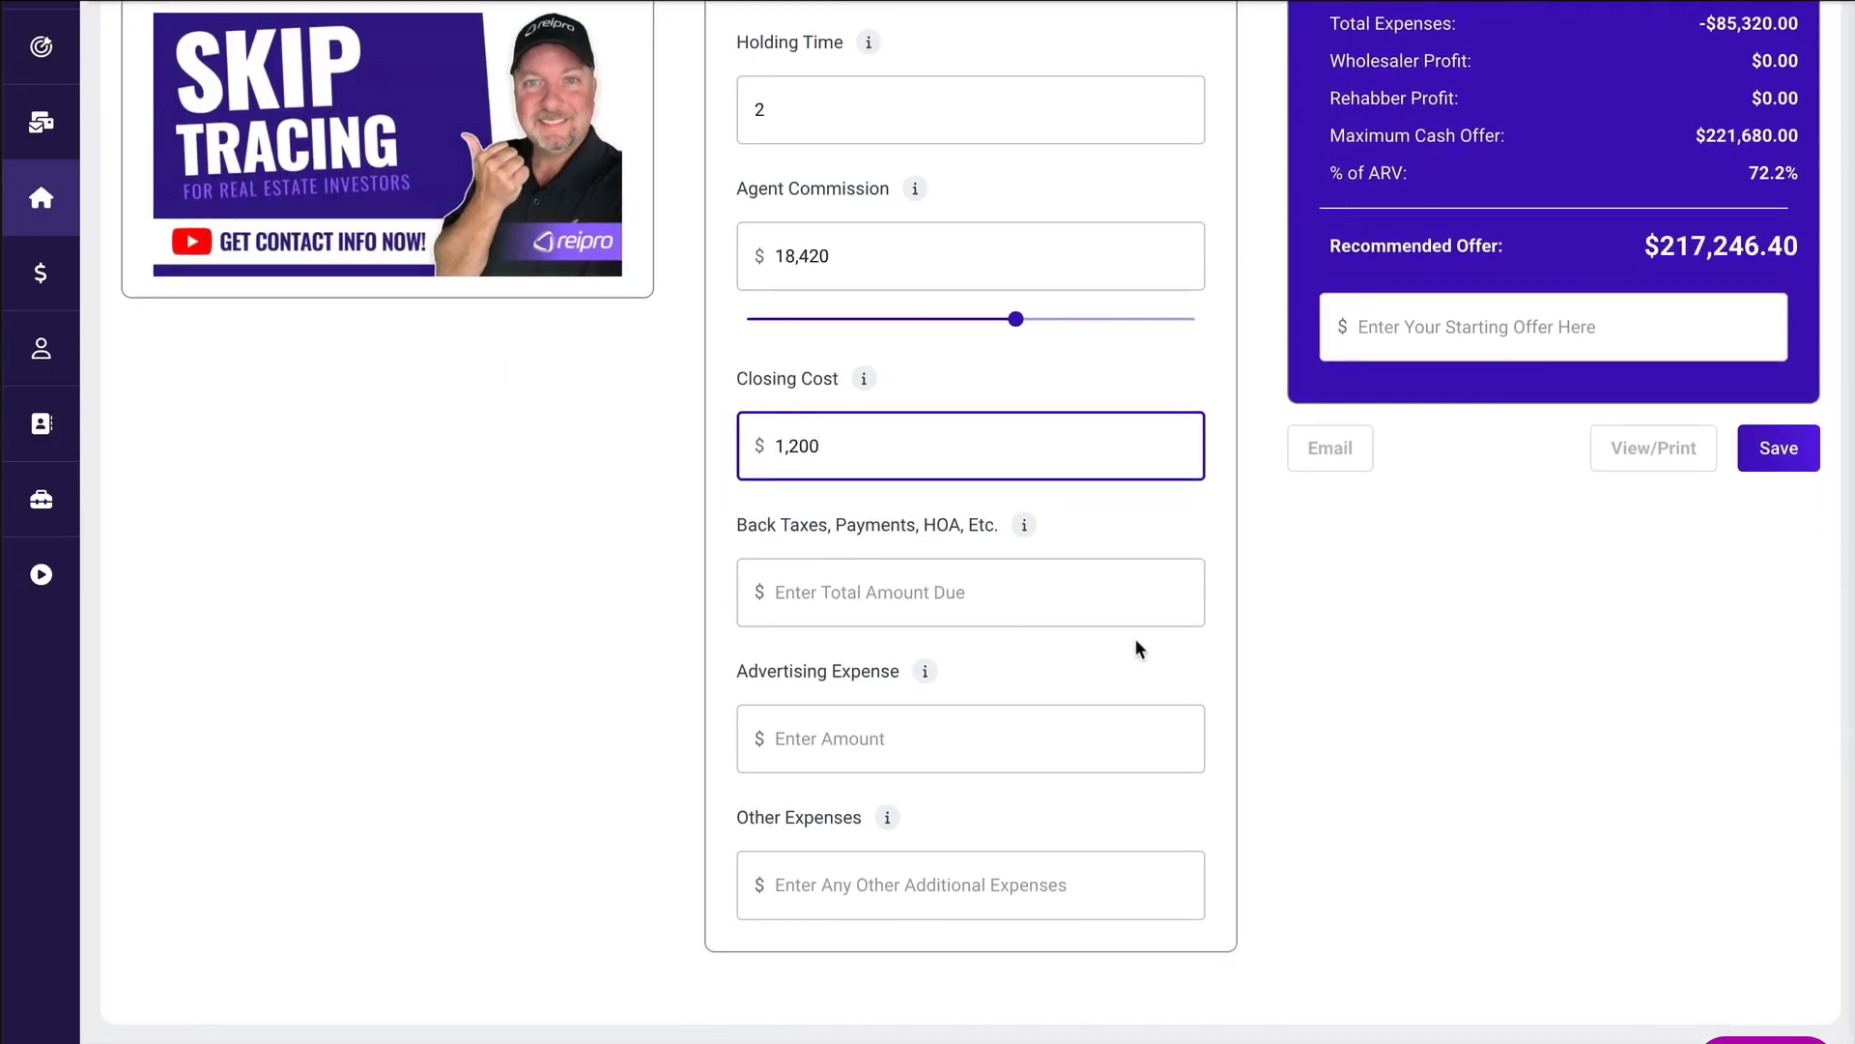
pyautogui.click(1135, 639)
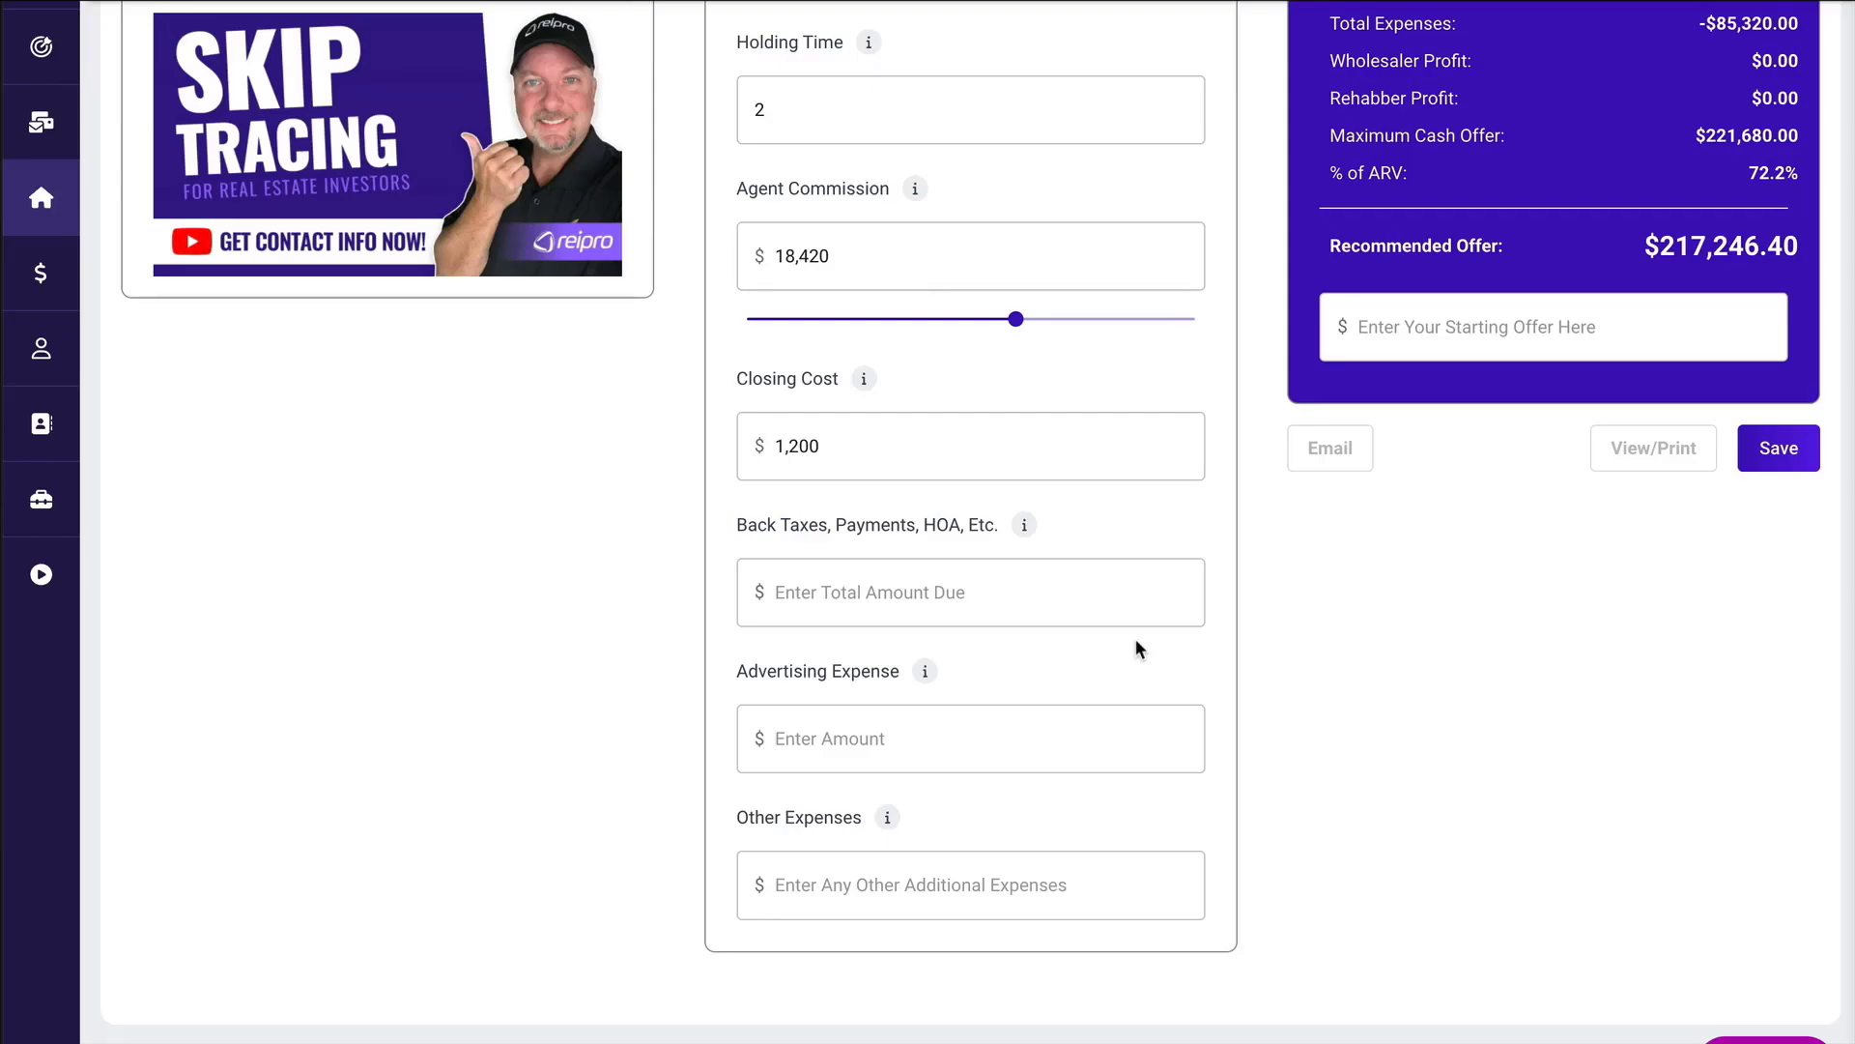
# Set the wholesaling fee to $10,745 and the estimated rehabber's profit to 15% ($46,050).
pyautogui.scroll(7, 1135, 640)
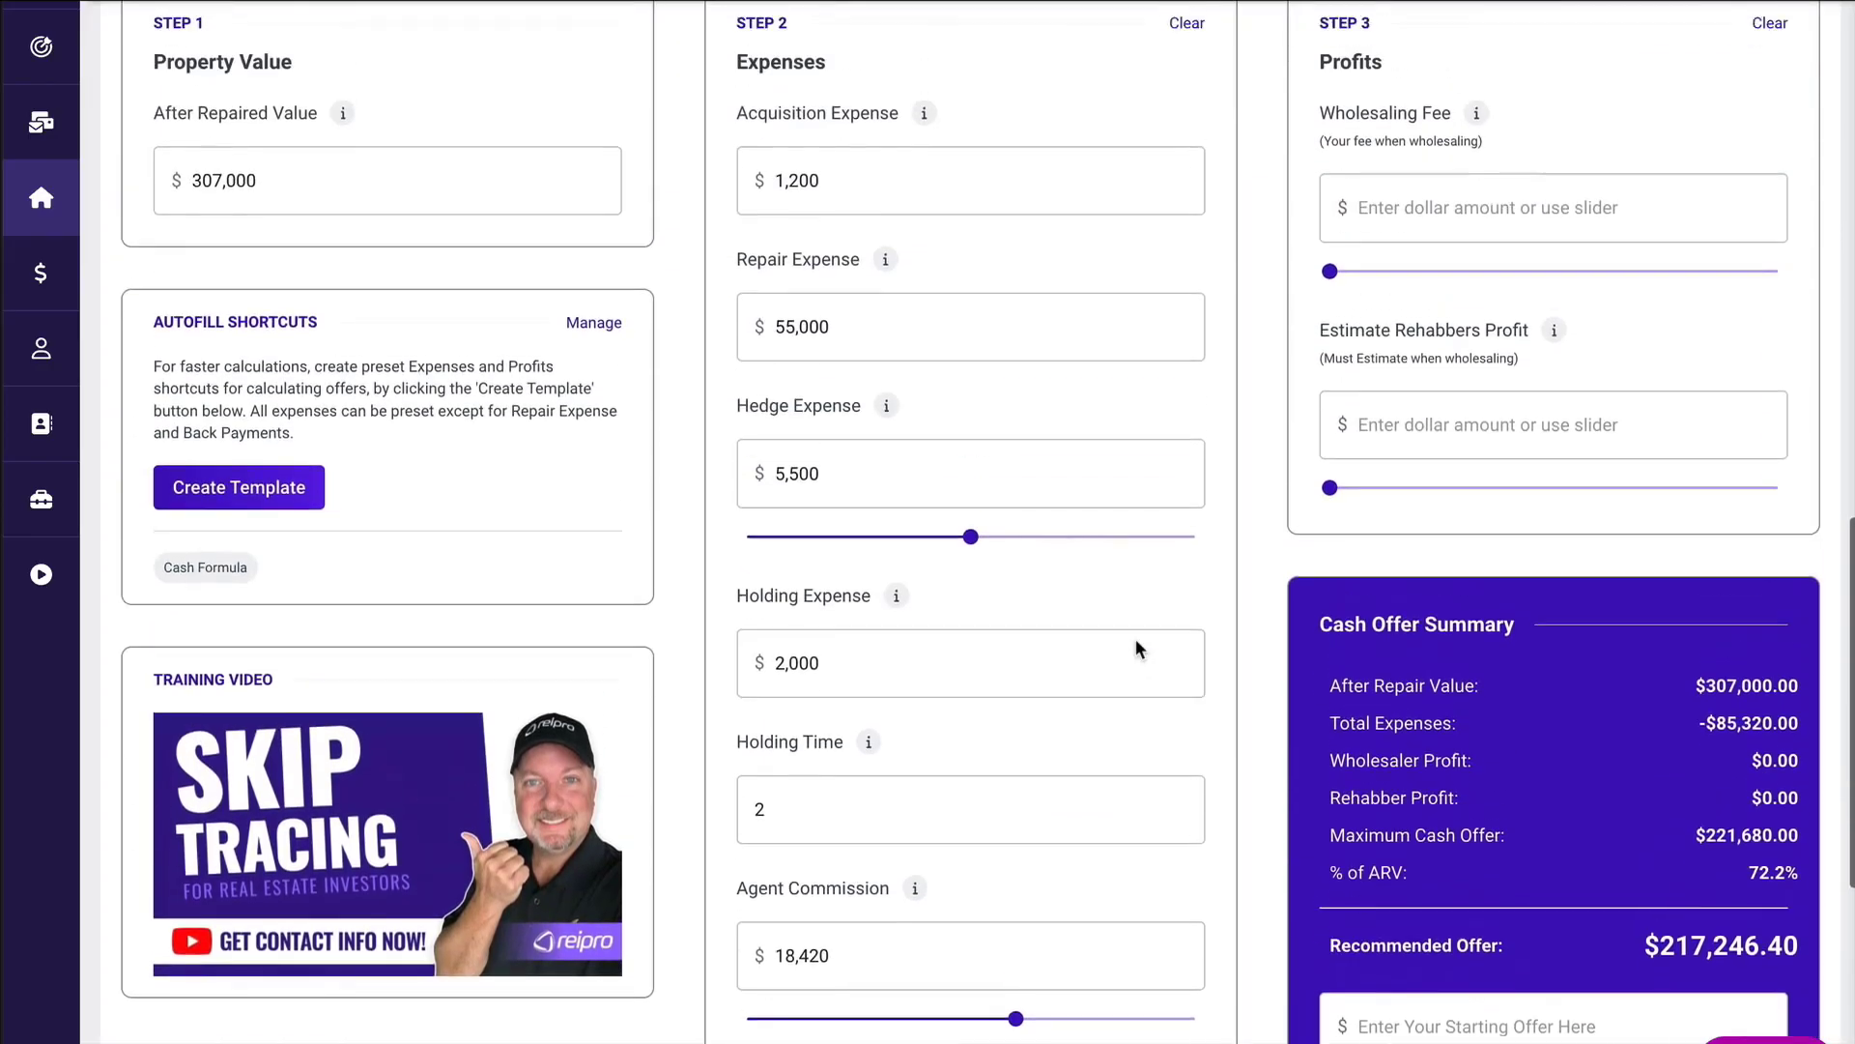
pyautogui.scroll(1, 1135, 639)
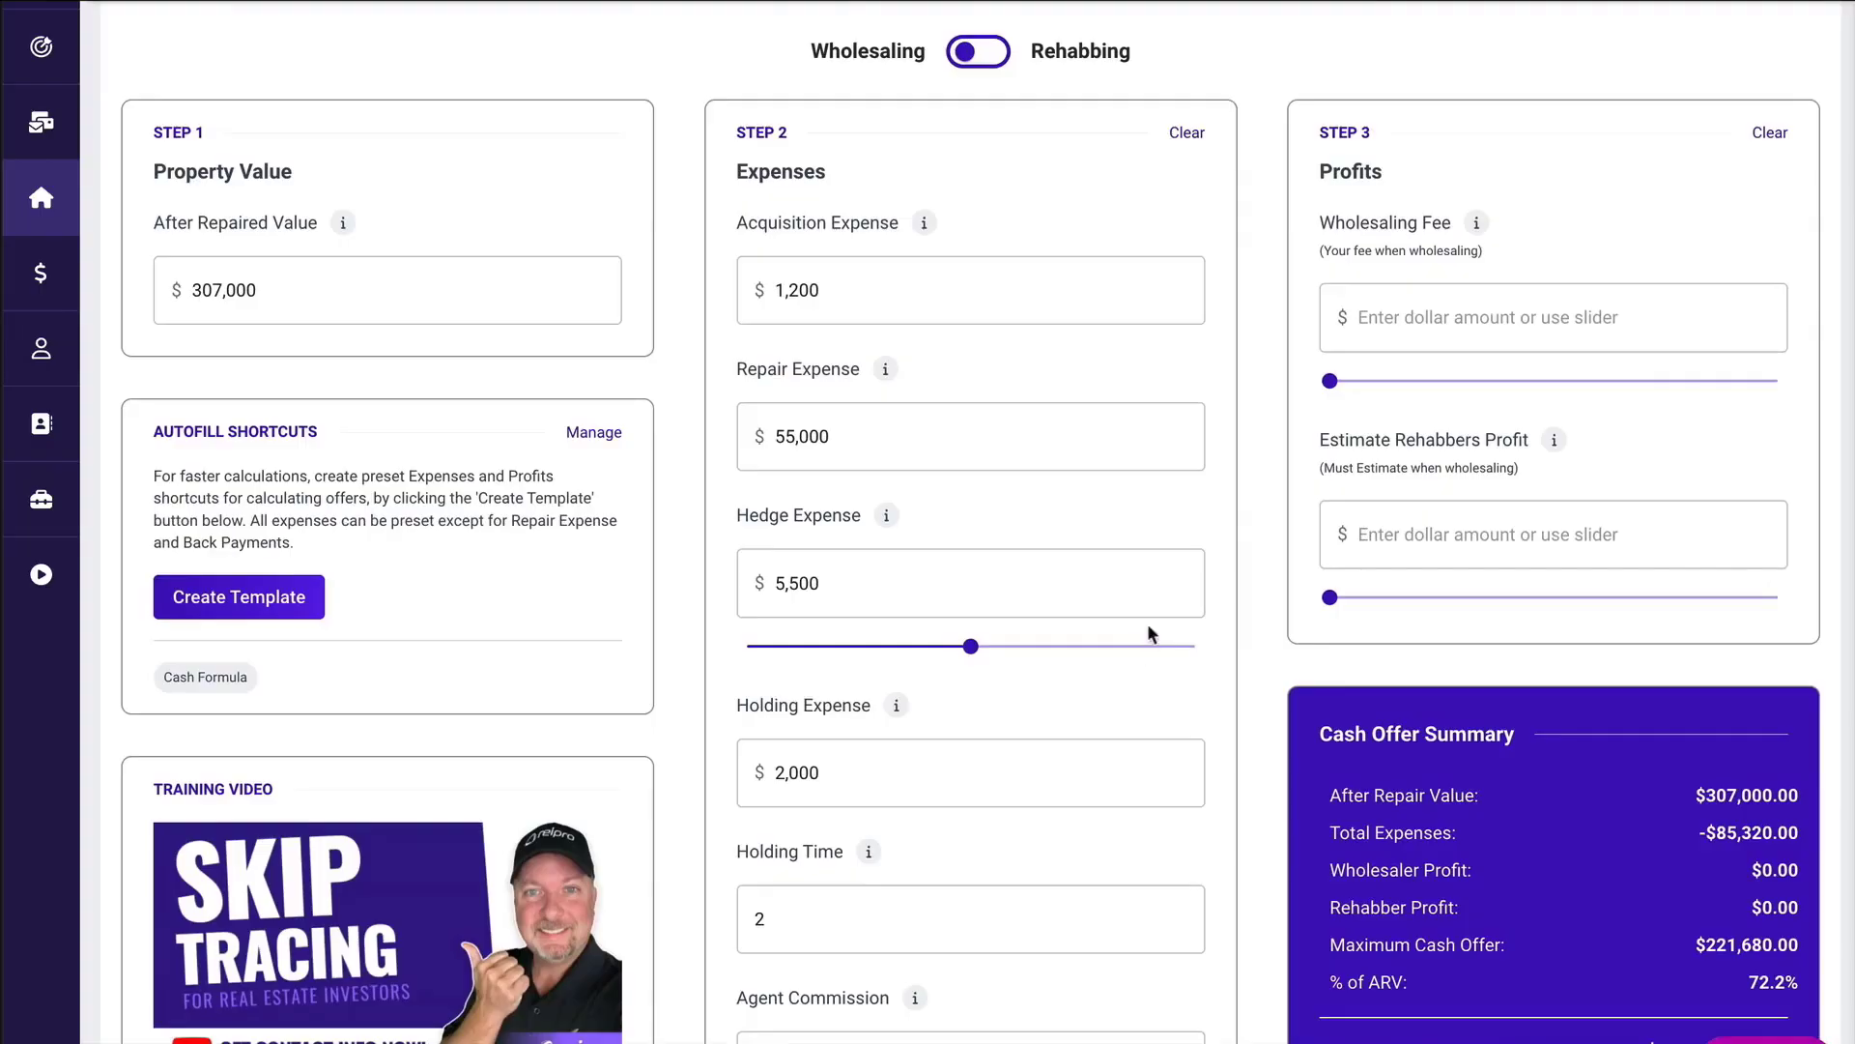
pyautogui.moveTo(1330, 381); pyautogui.dragTo(1402, 383)
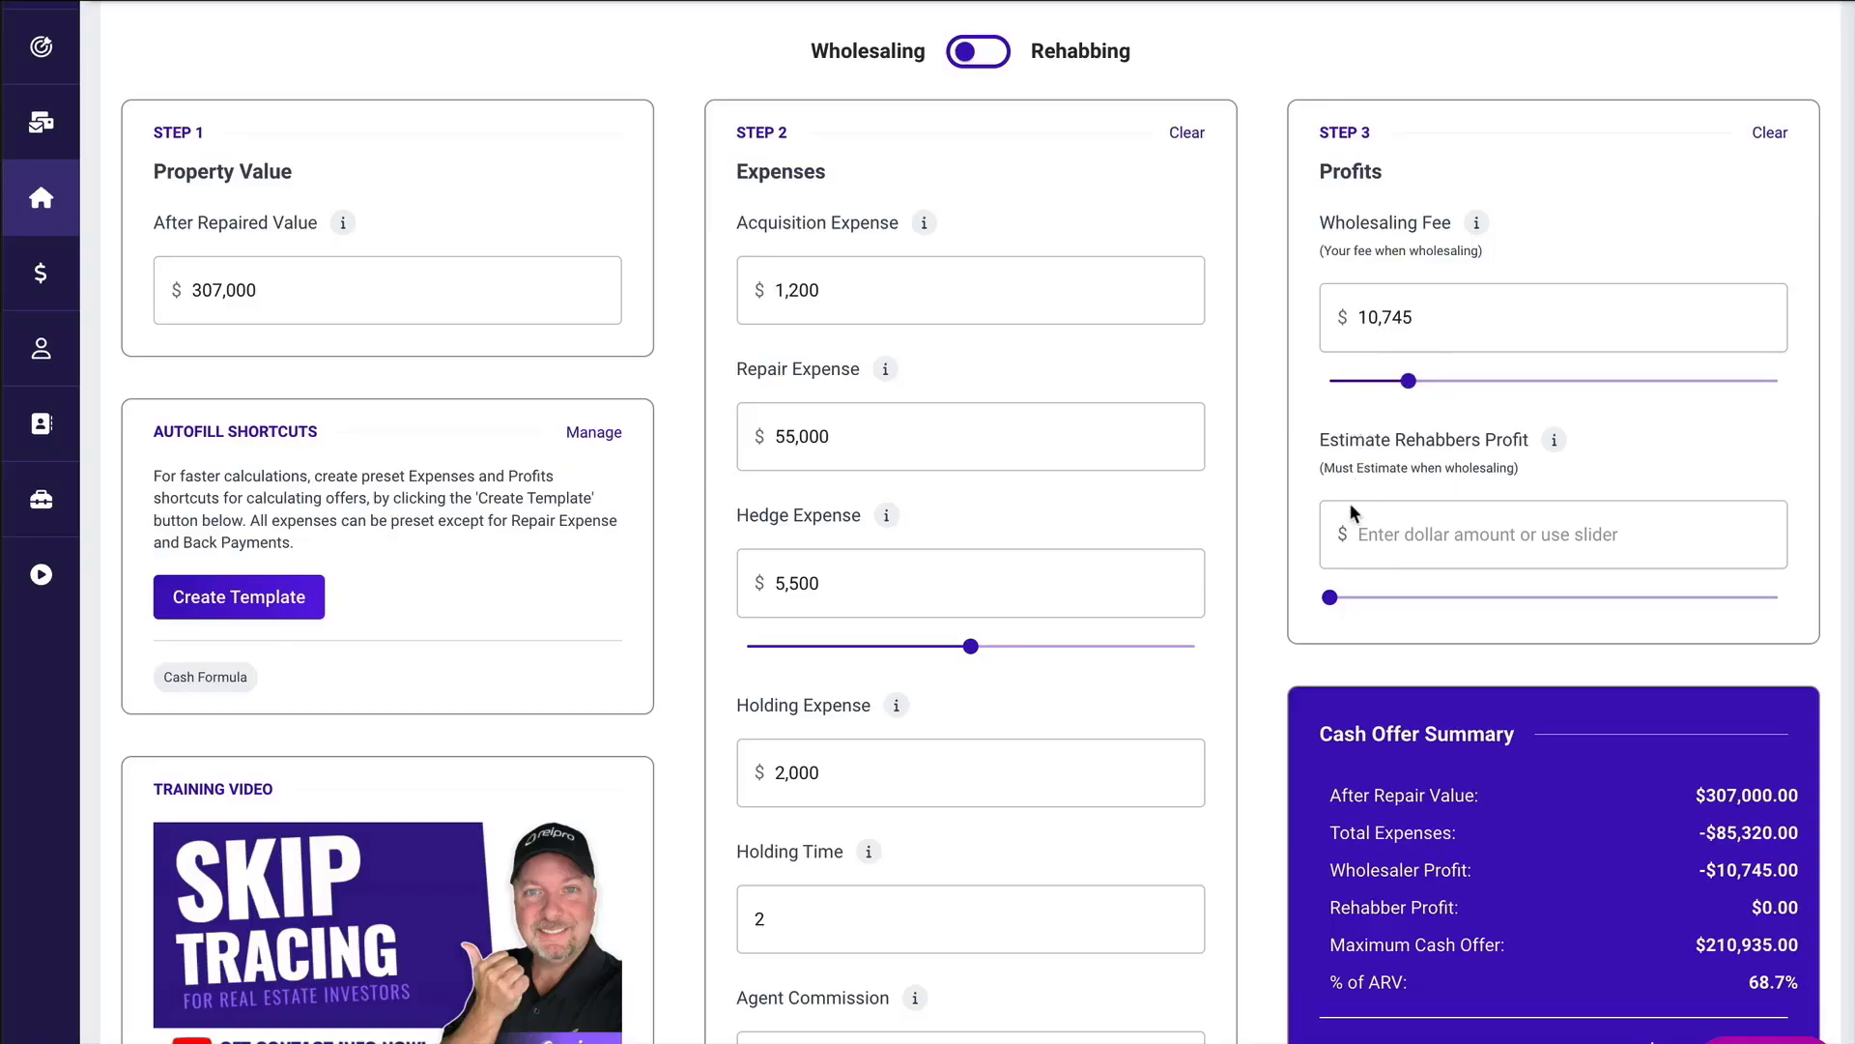
pyautogui.moveTo(1330, 597); pyautogui.dragTo(1466, 601)
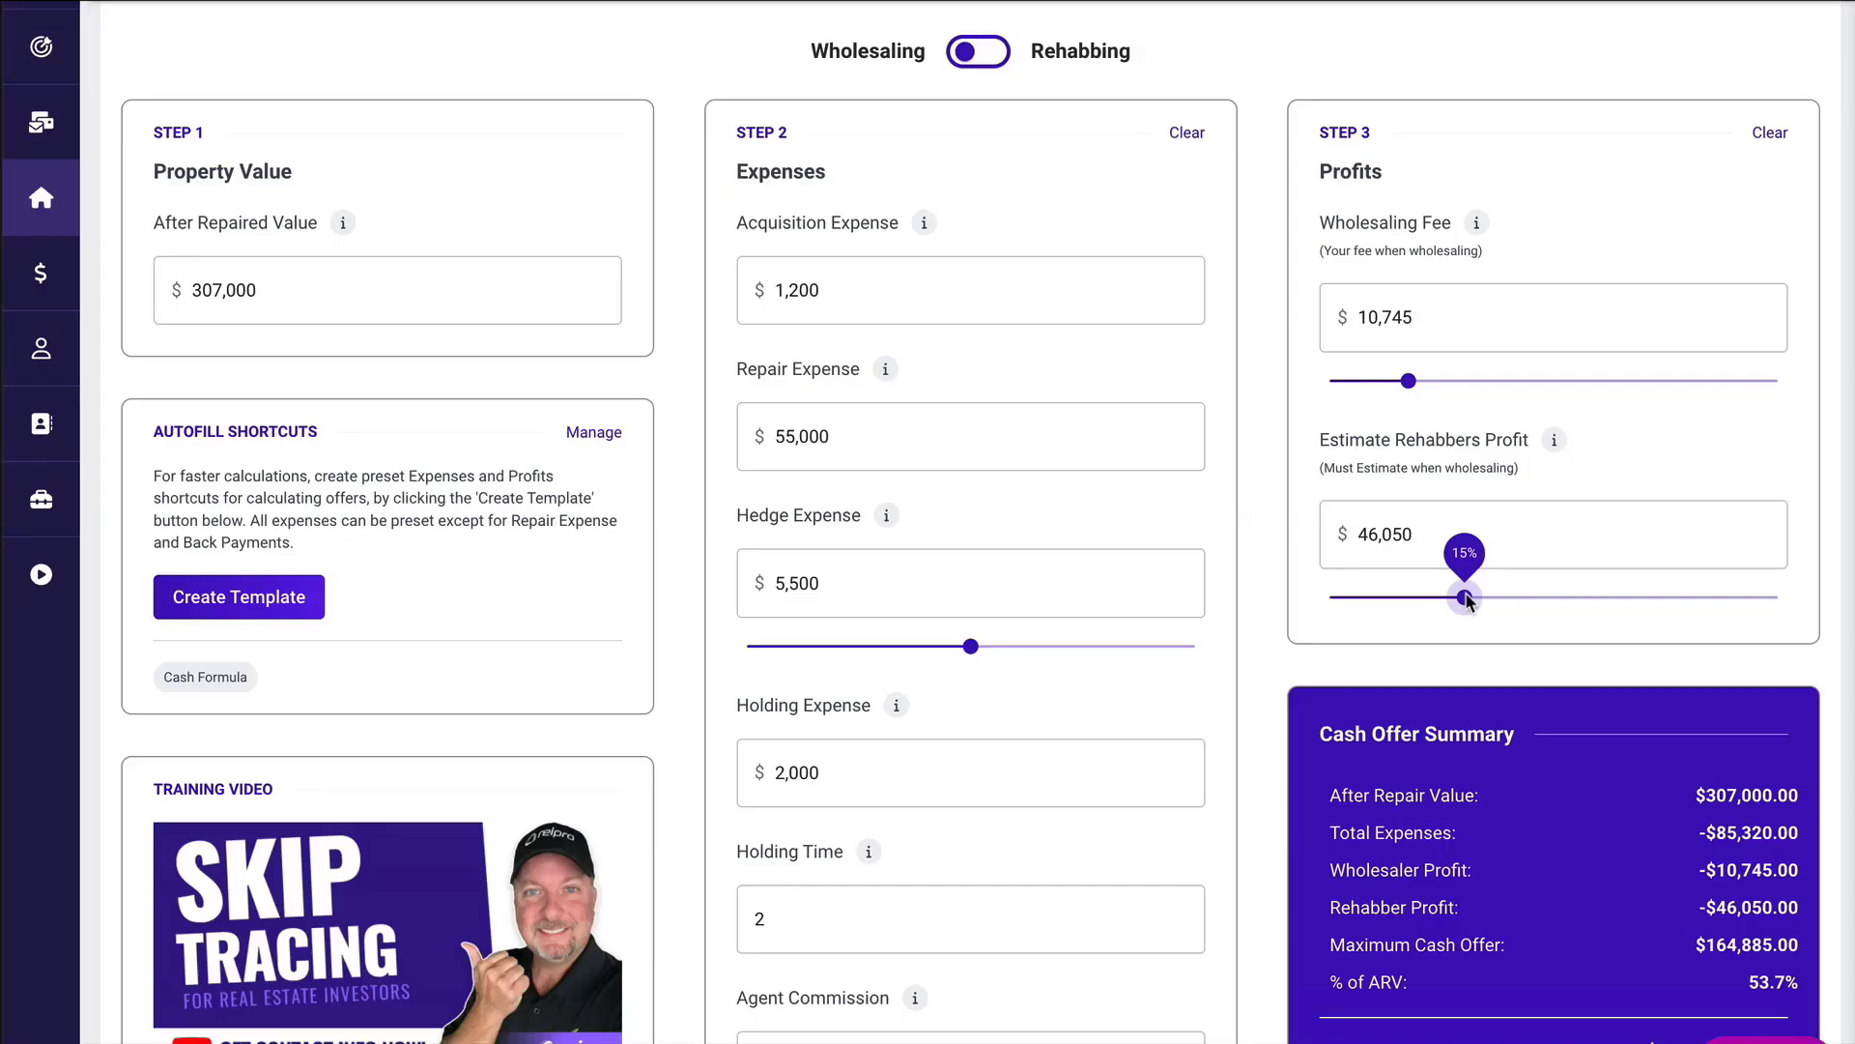
# Enter a starting offer of $161,587 in the Cash Offer Summary and save the offer.
pyautogui.scroll(-4, 1466, 601)
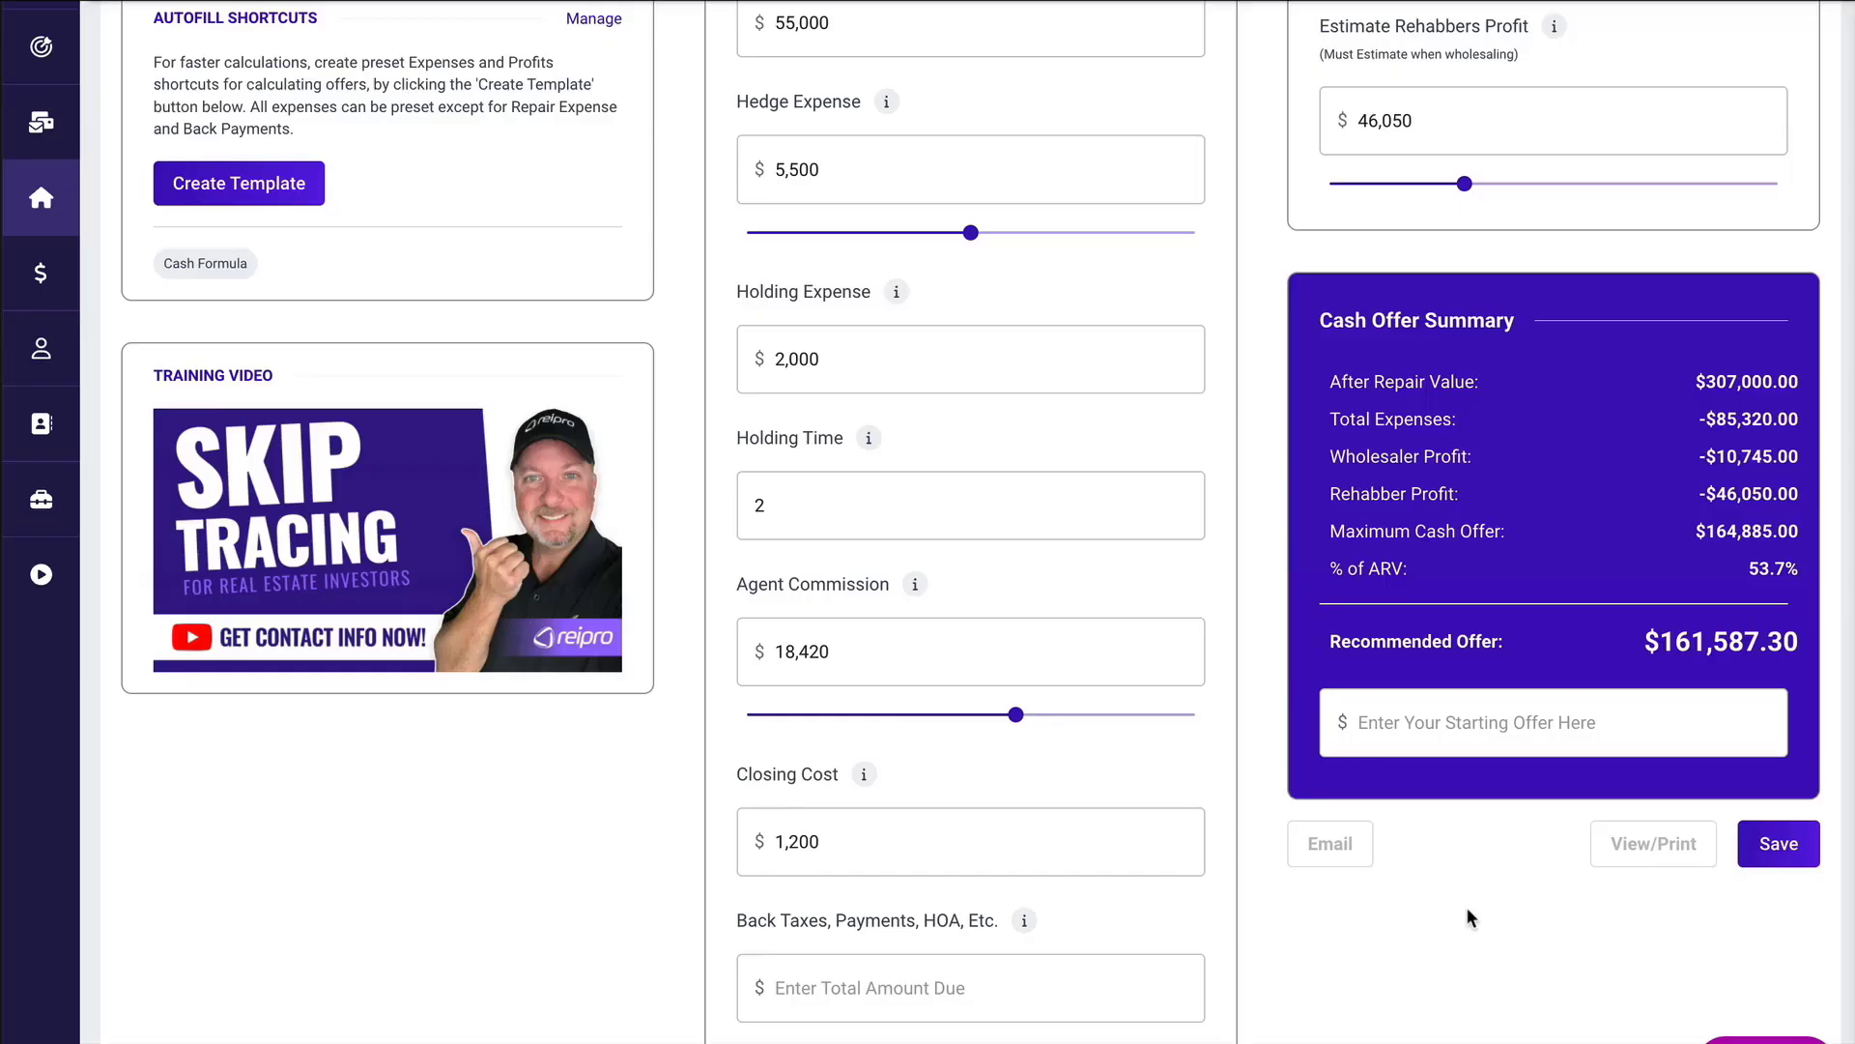
pyautogui.click(1373, 716)
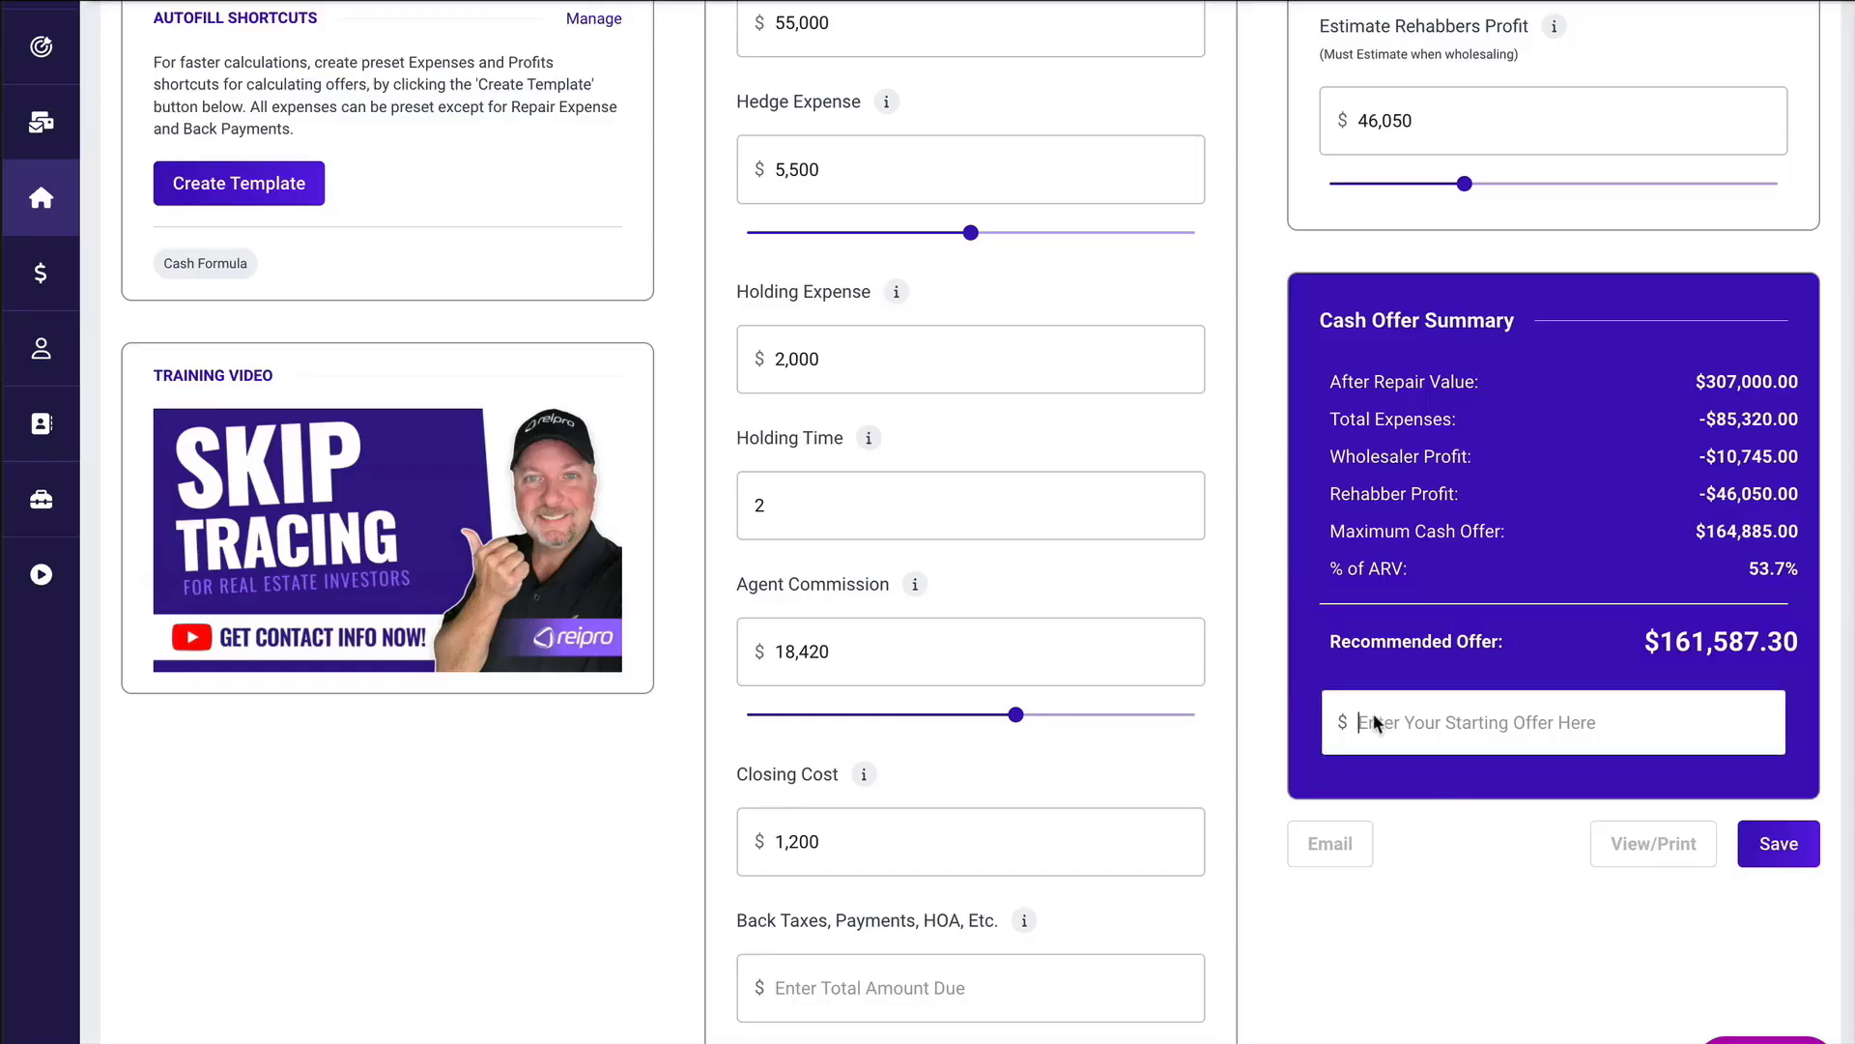
pyautogui.write('161,587')
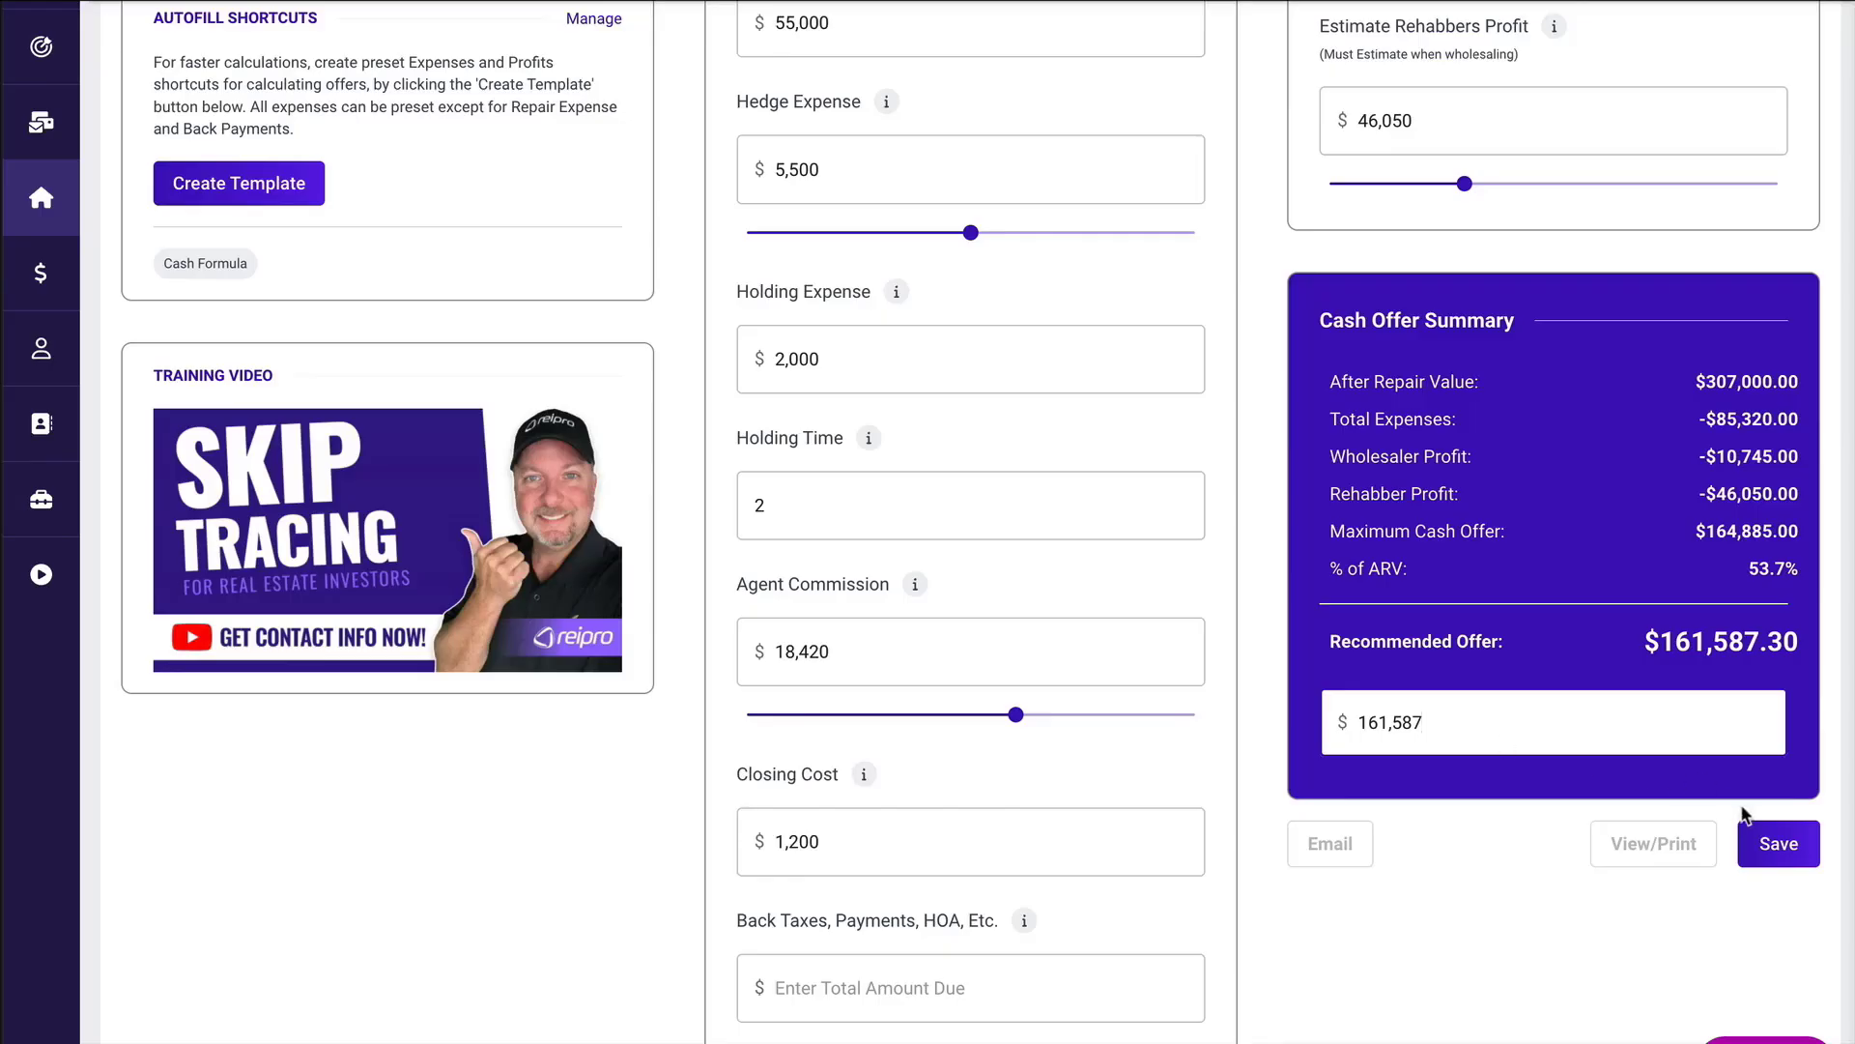
pyautogui.click(1778, 843)
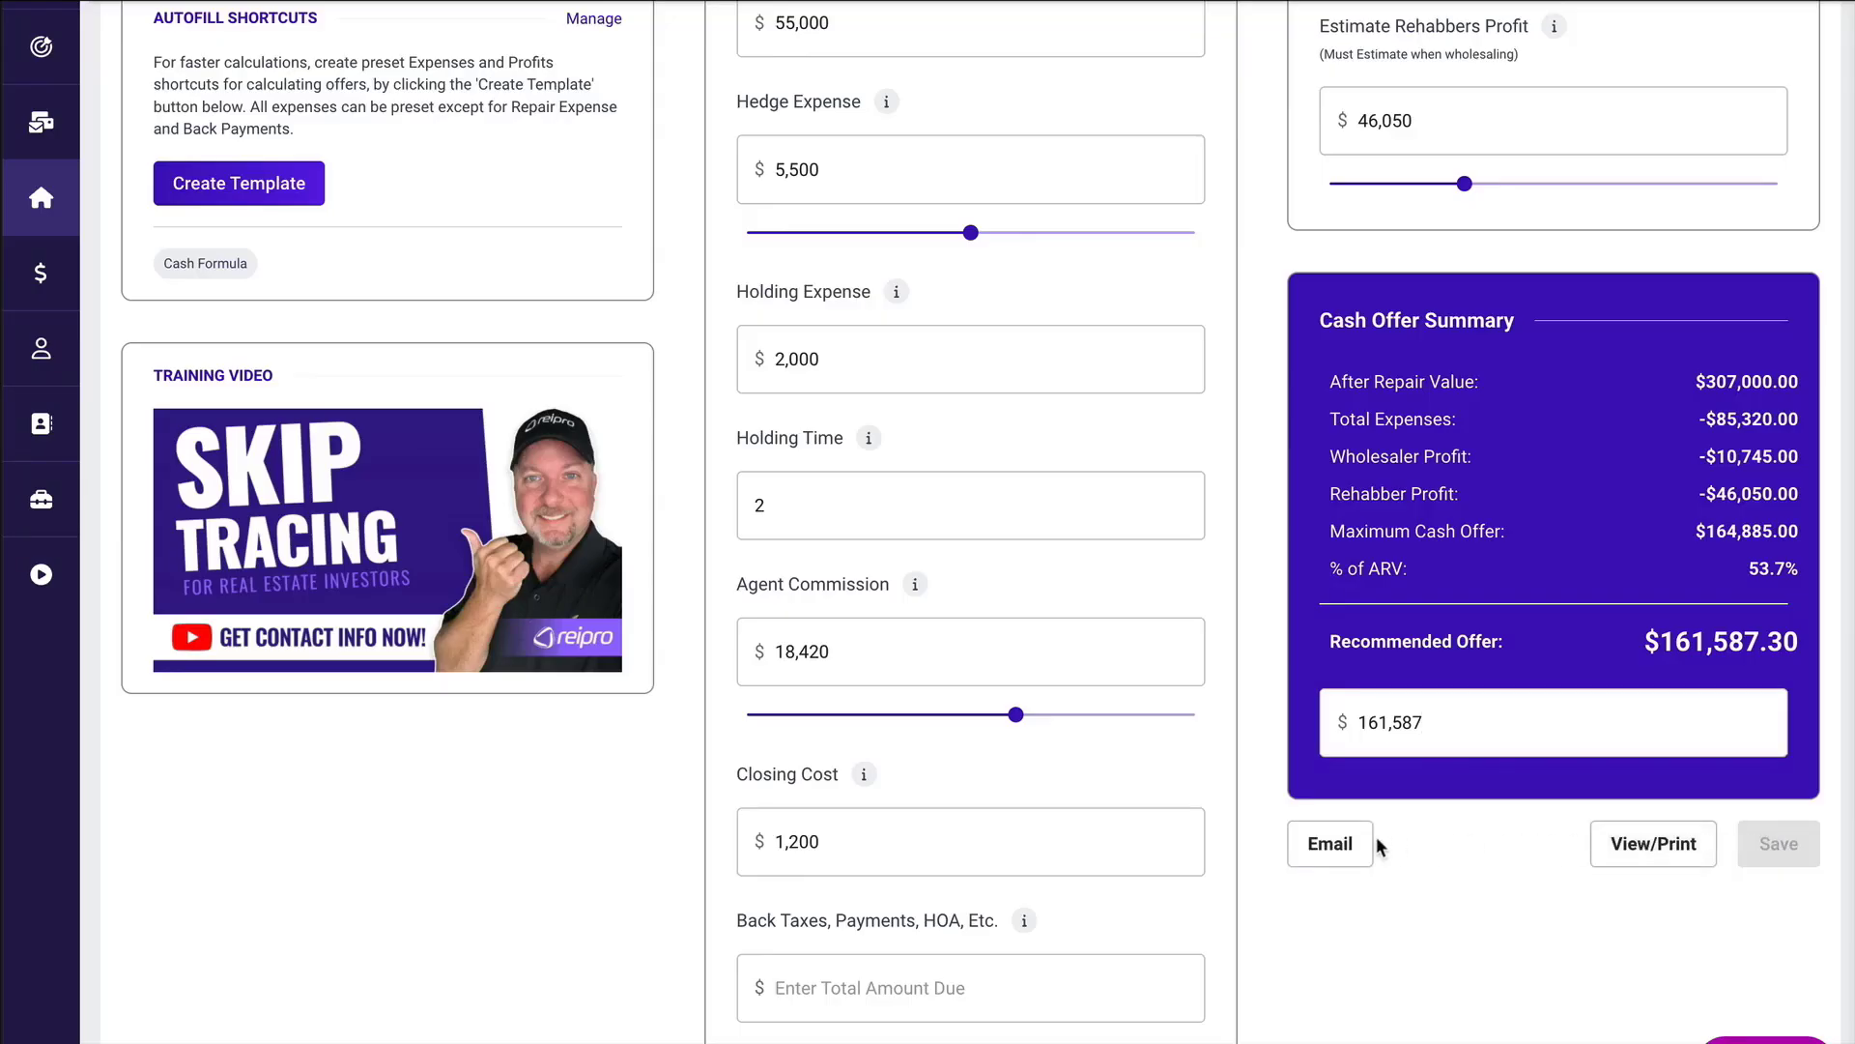
# Open the email form for the cash offer, look at its attachment options, and close it without sending.
pyautogui.click(1326, 844)
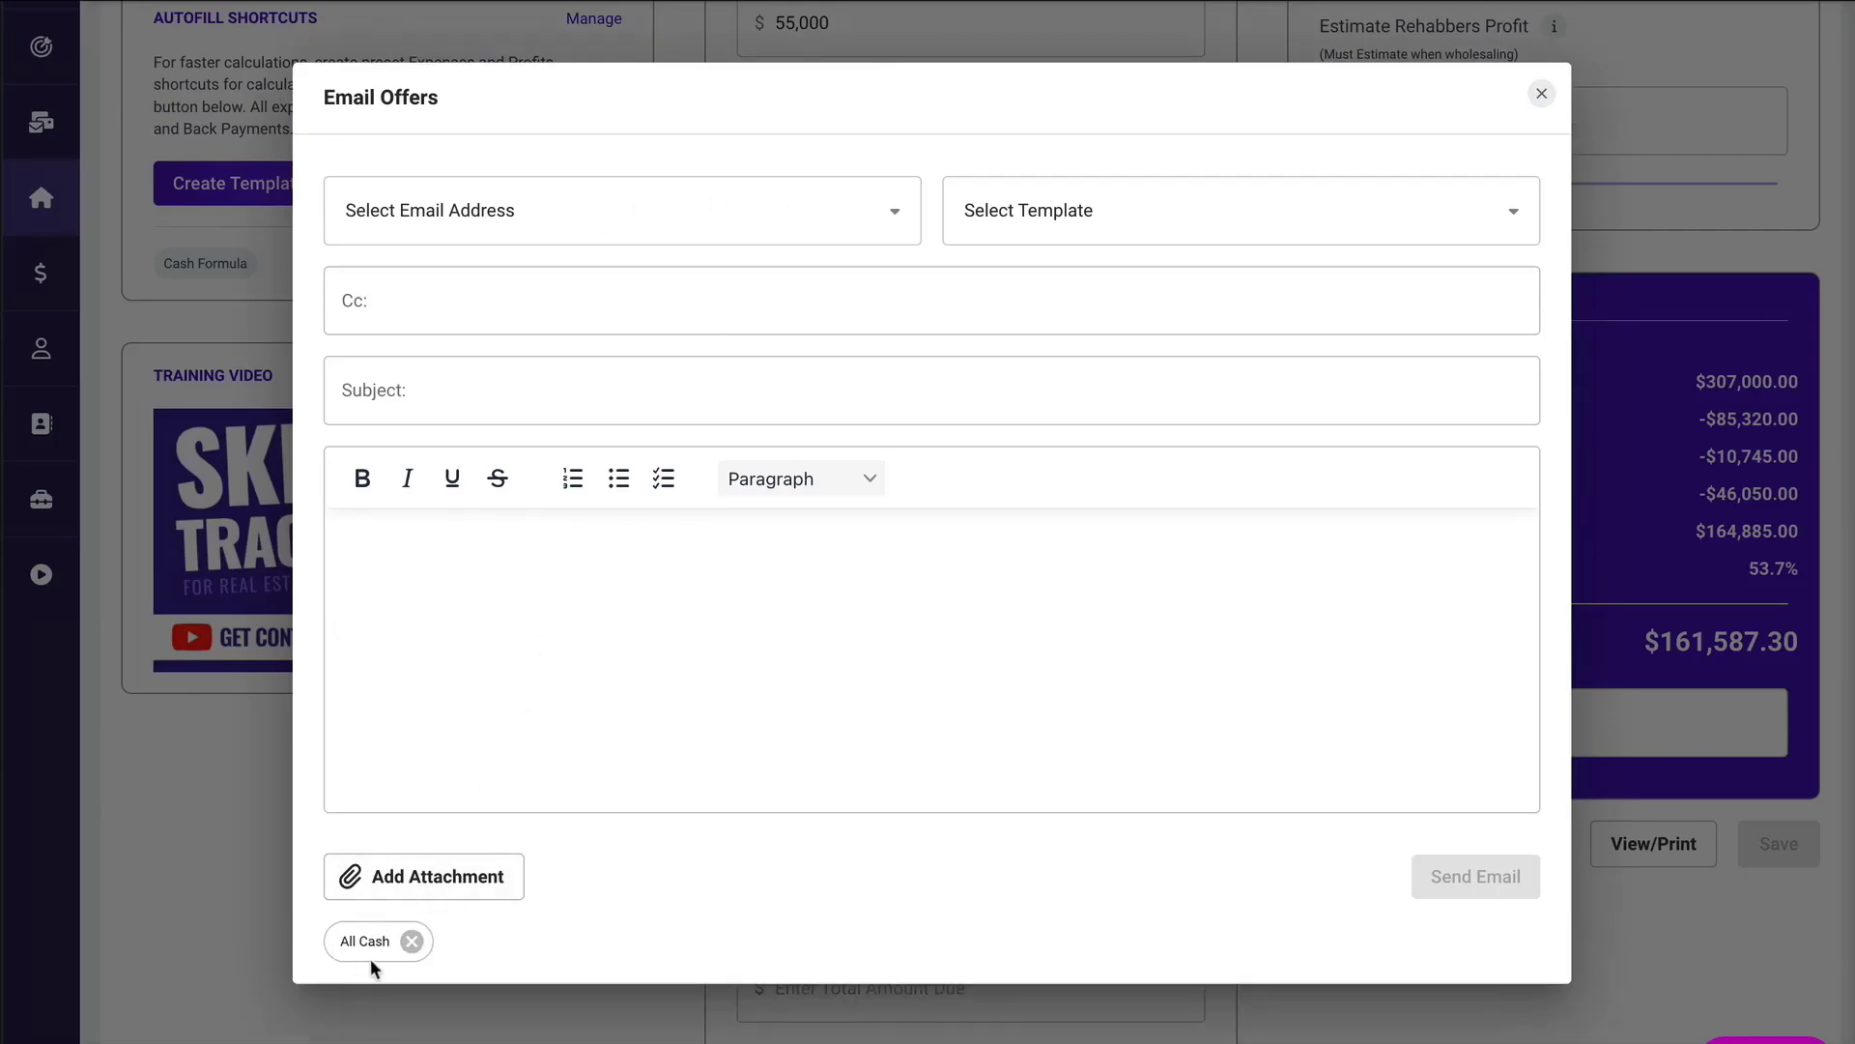
pyautogui.click(427, 875)
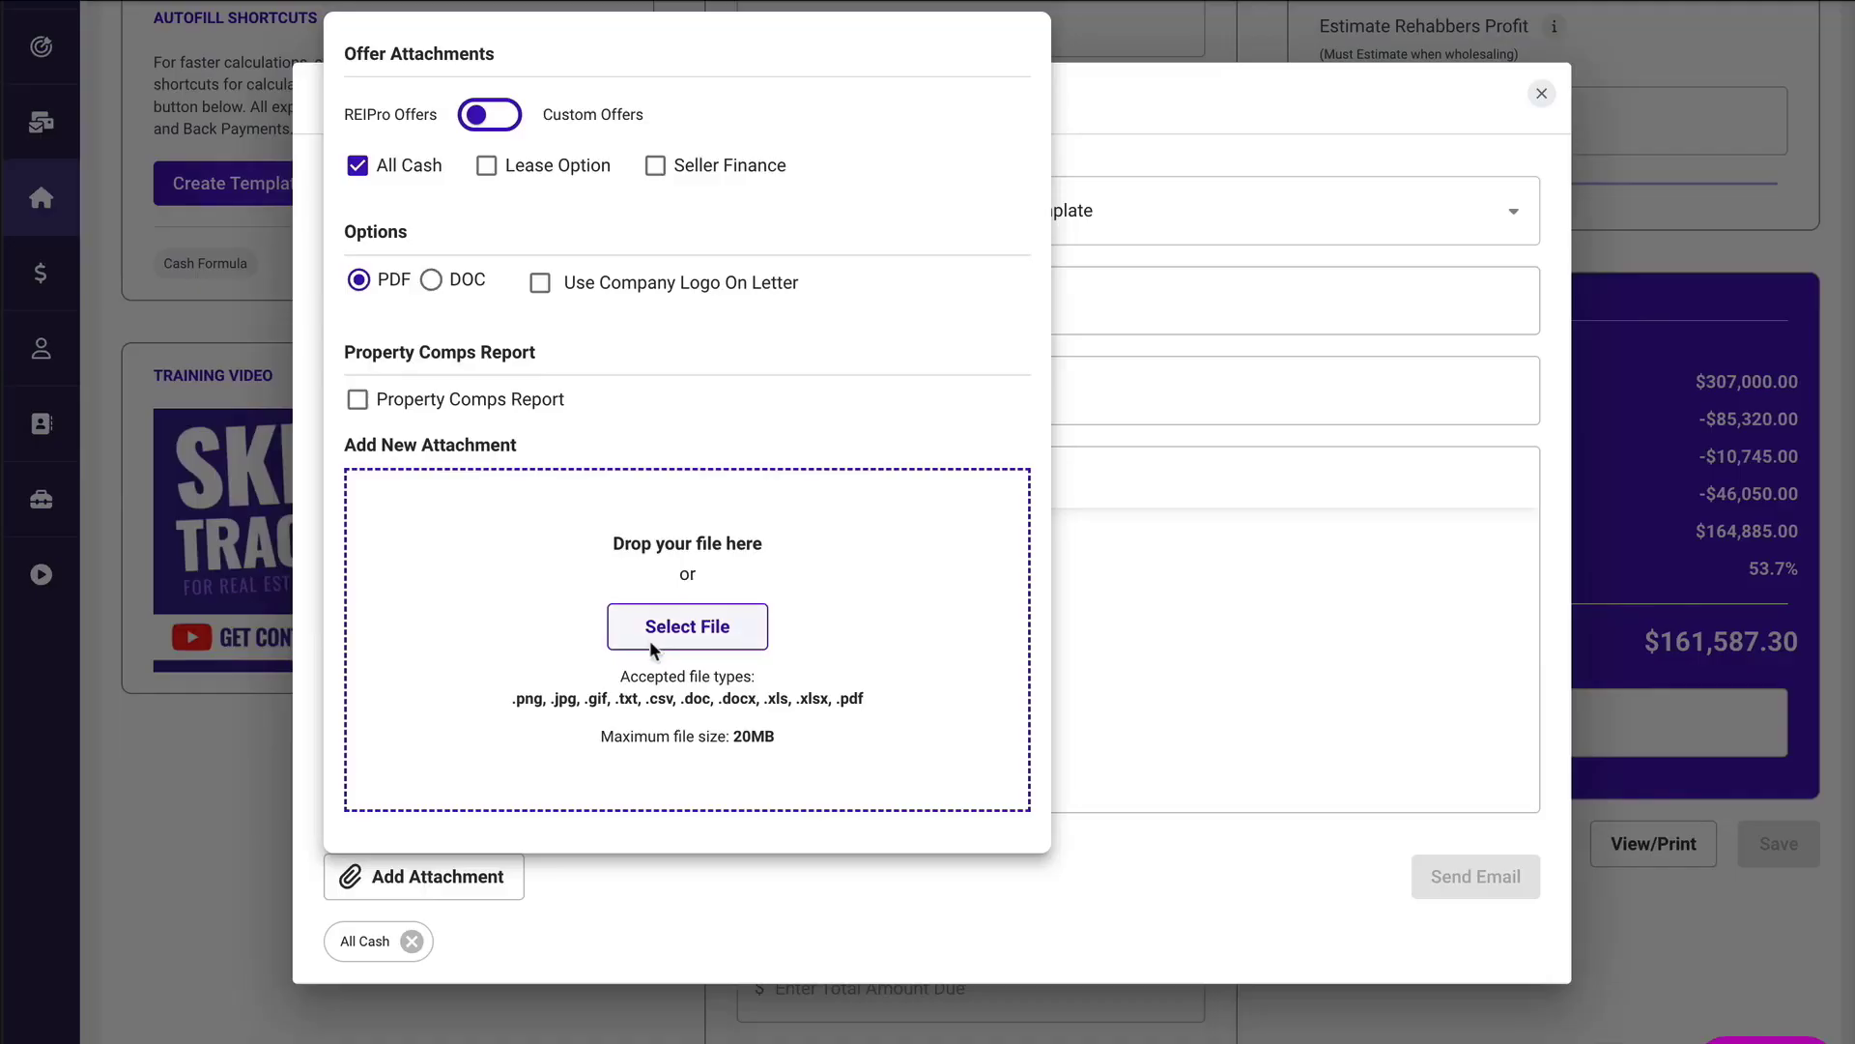
pyautogui.click(653, 901)
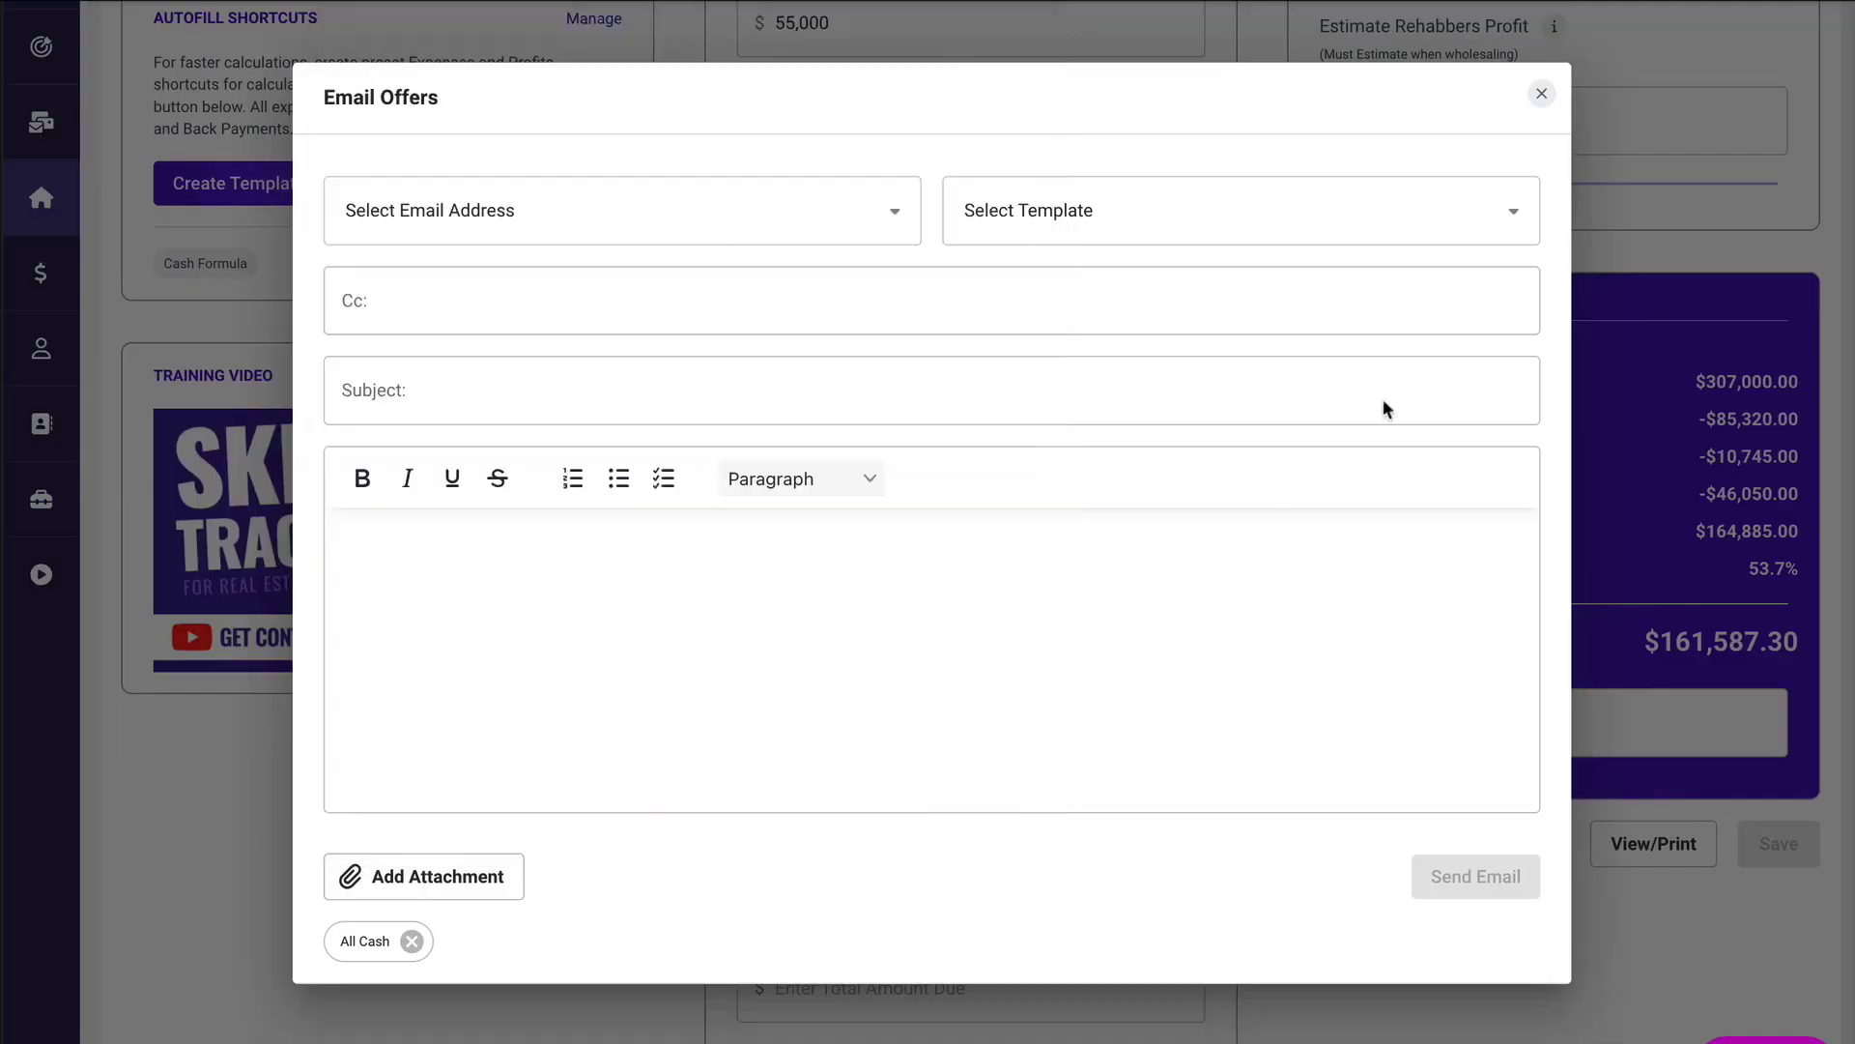
pyautogui.click(1539, 97)
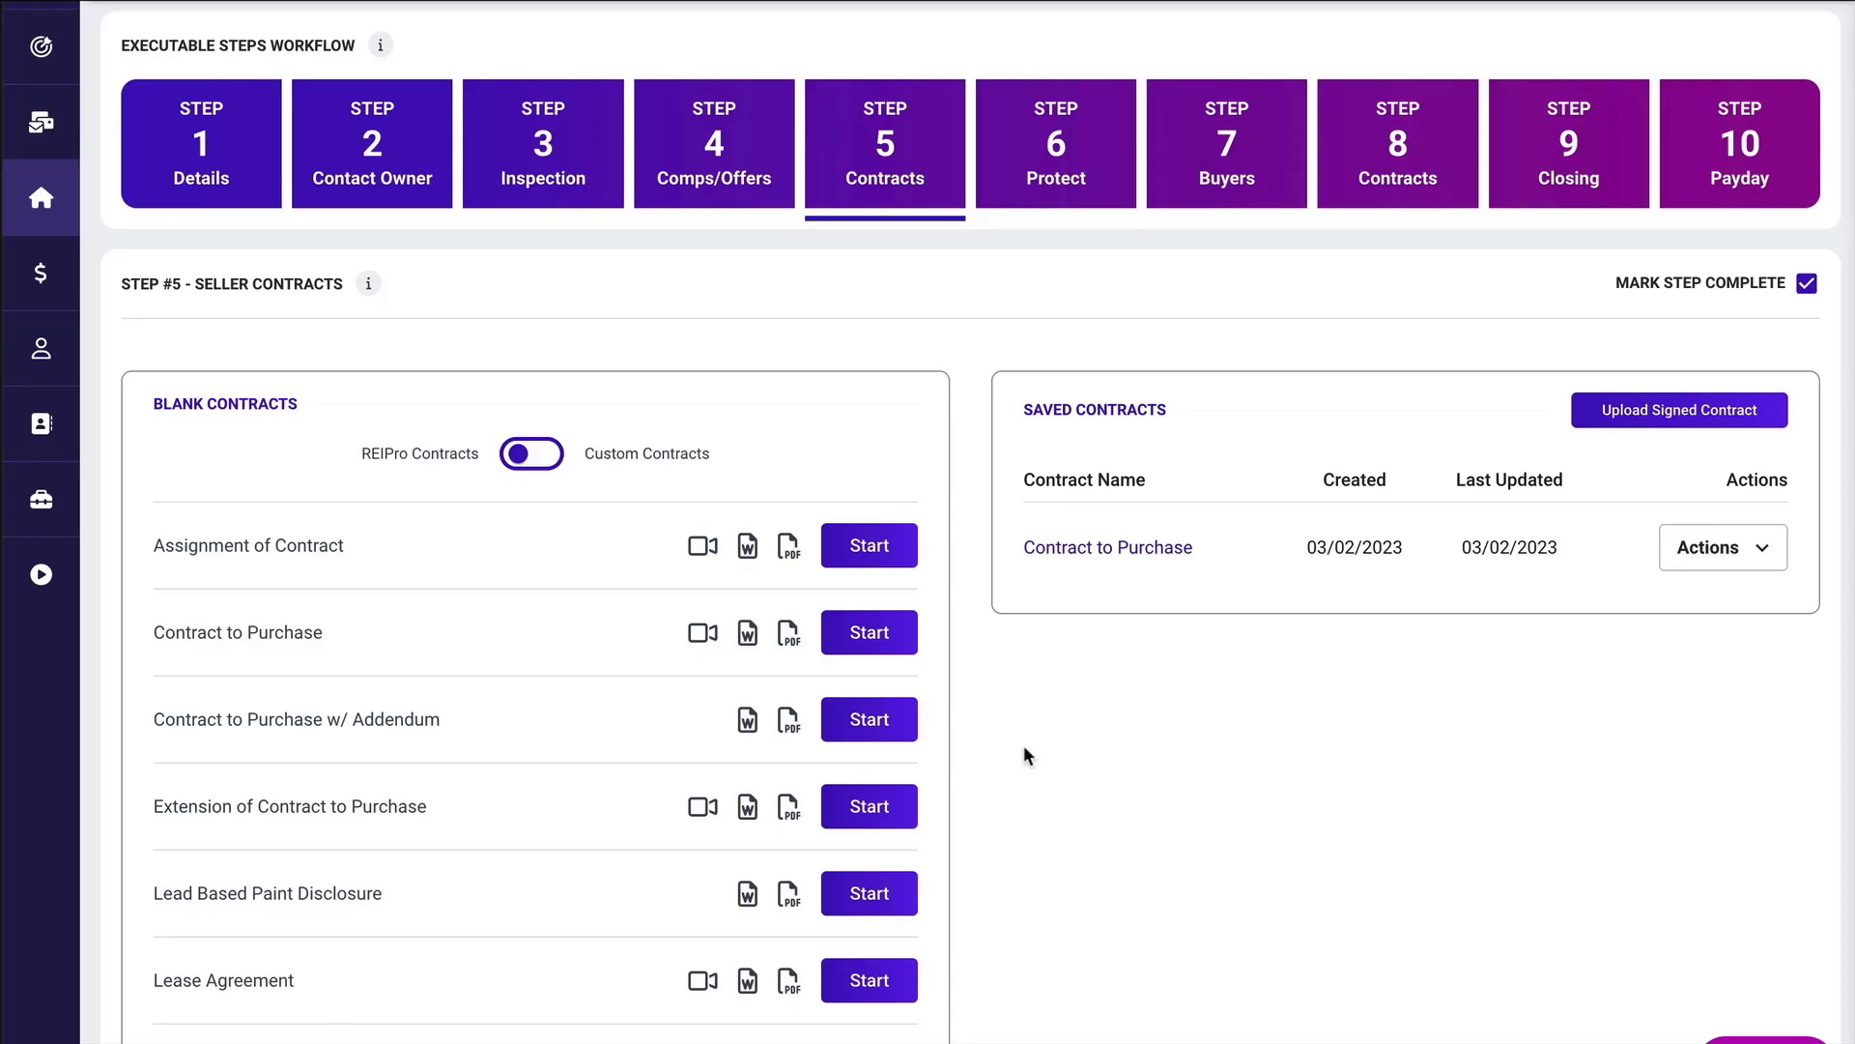
# Start a blank Assignment of Contract under Seller Contracts, look through its fields and preview, and return to the contract list.
pyautogui.scroll(-3, 1024, 747)
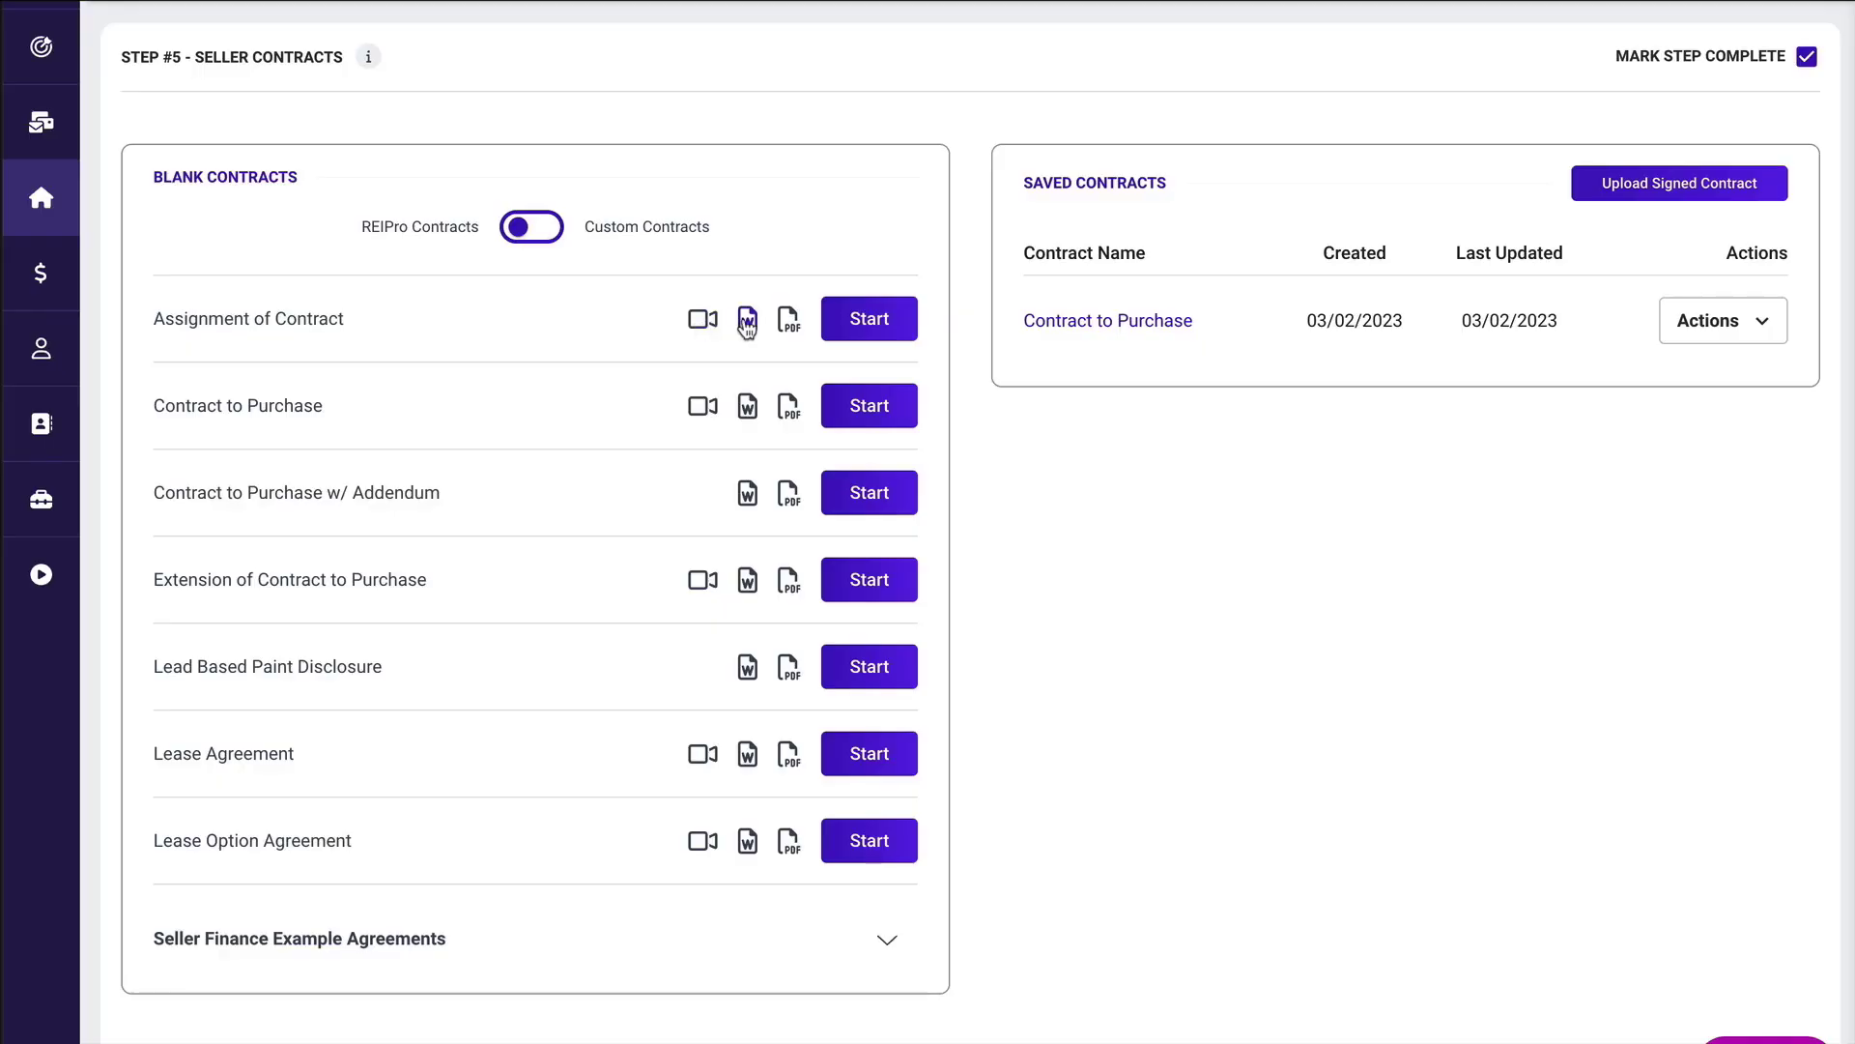
pyautogui.click(865, 322)
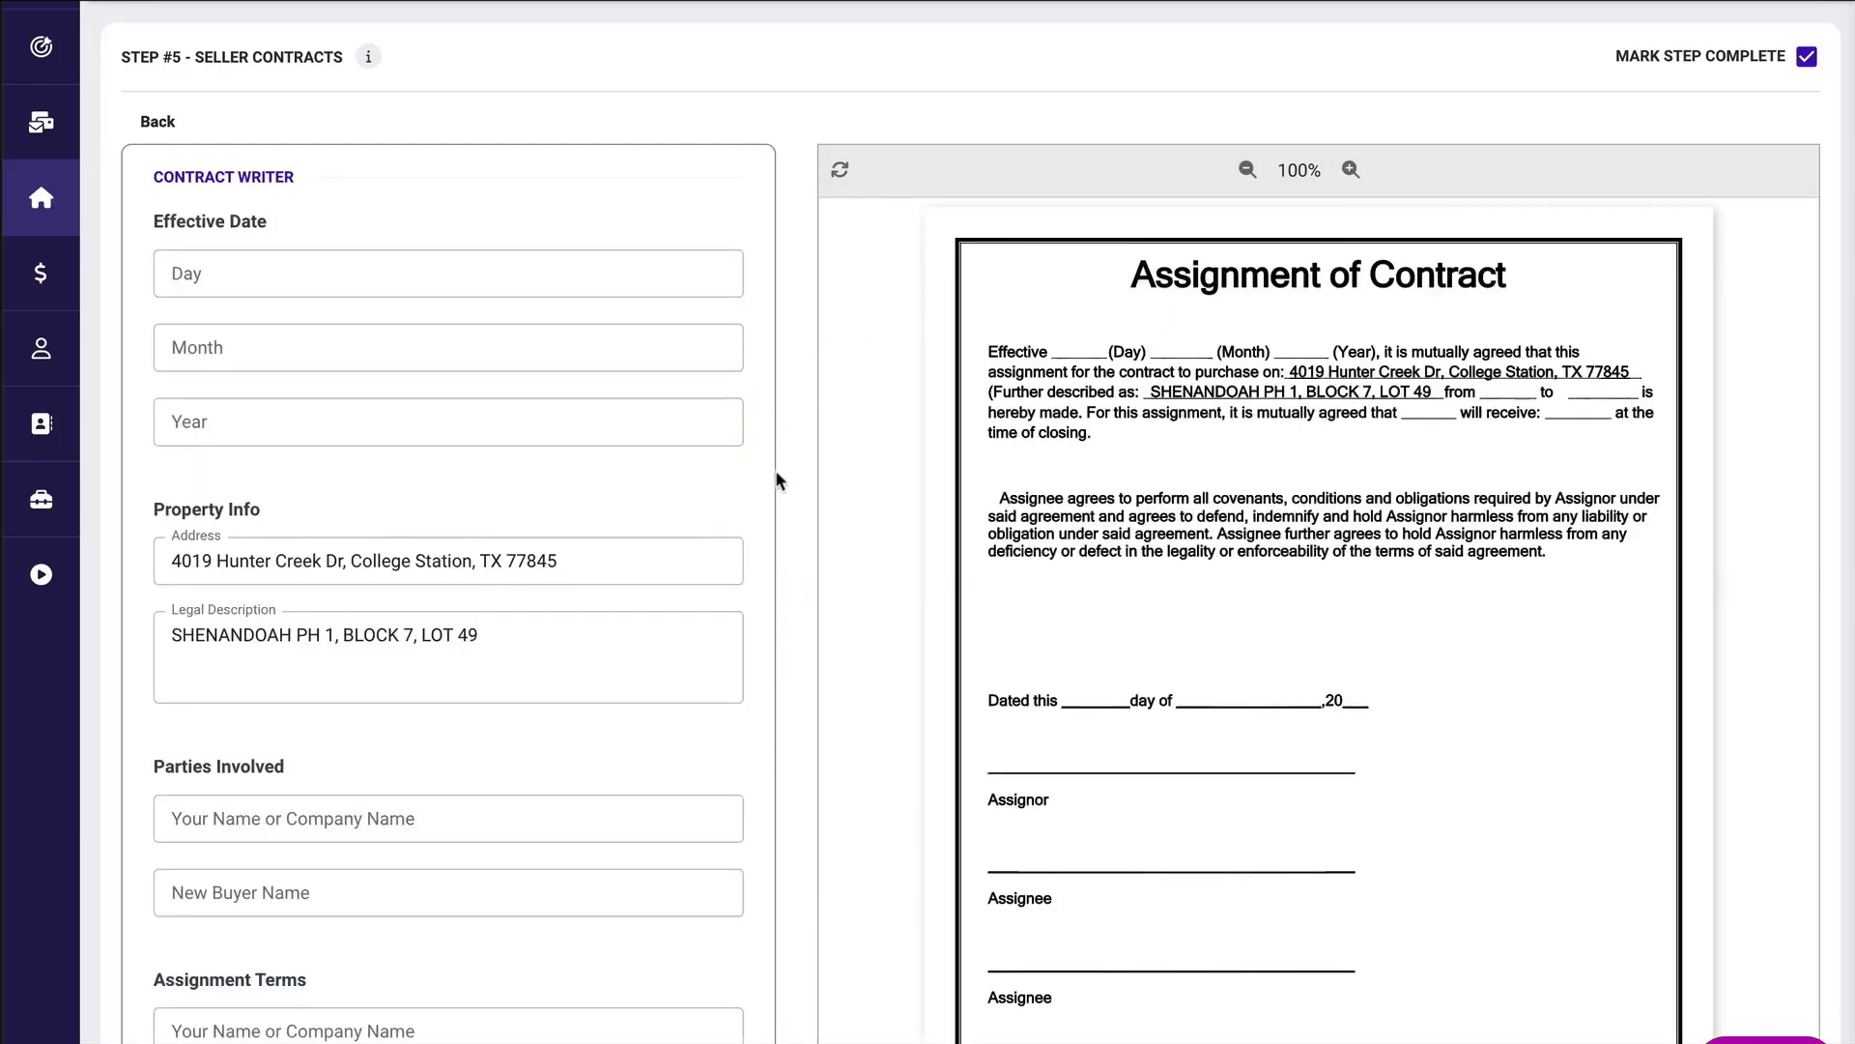
pyautogui.scroll(-2, 468, 713)
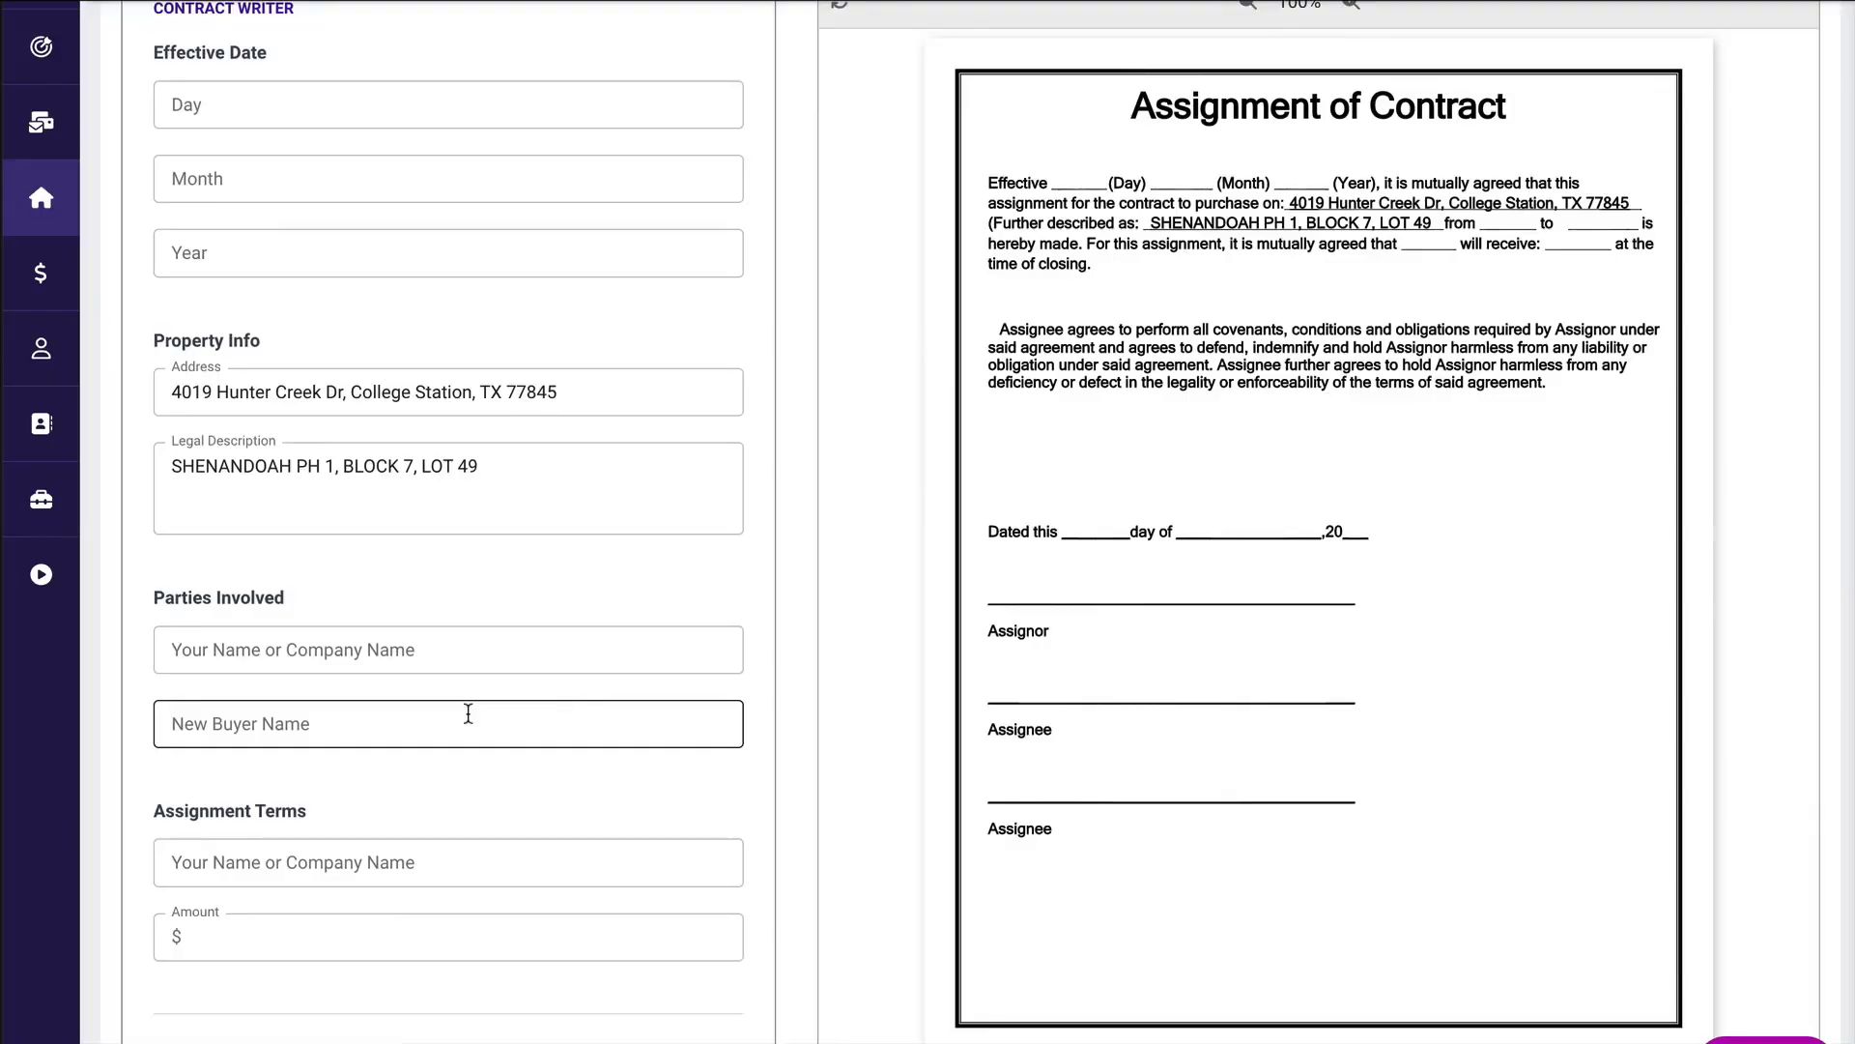
pyautogui.scroll(-2, 468, 713)
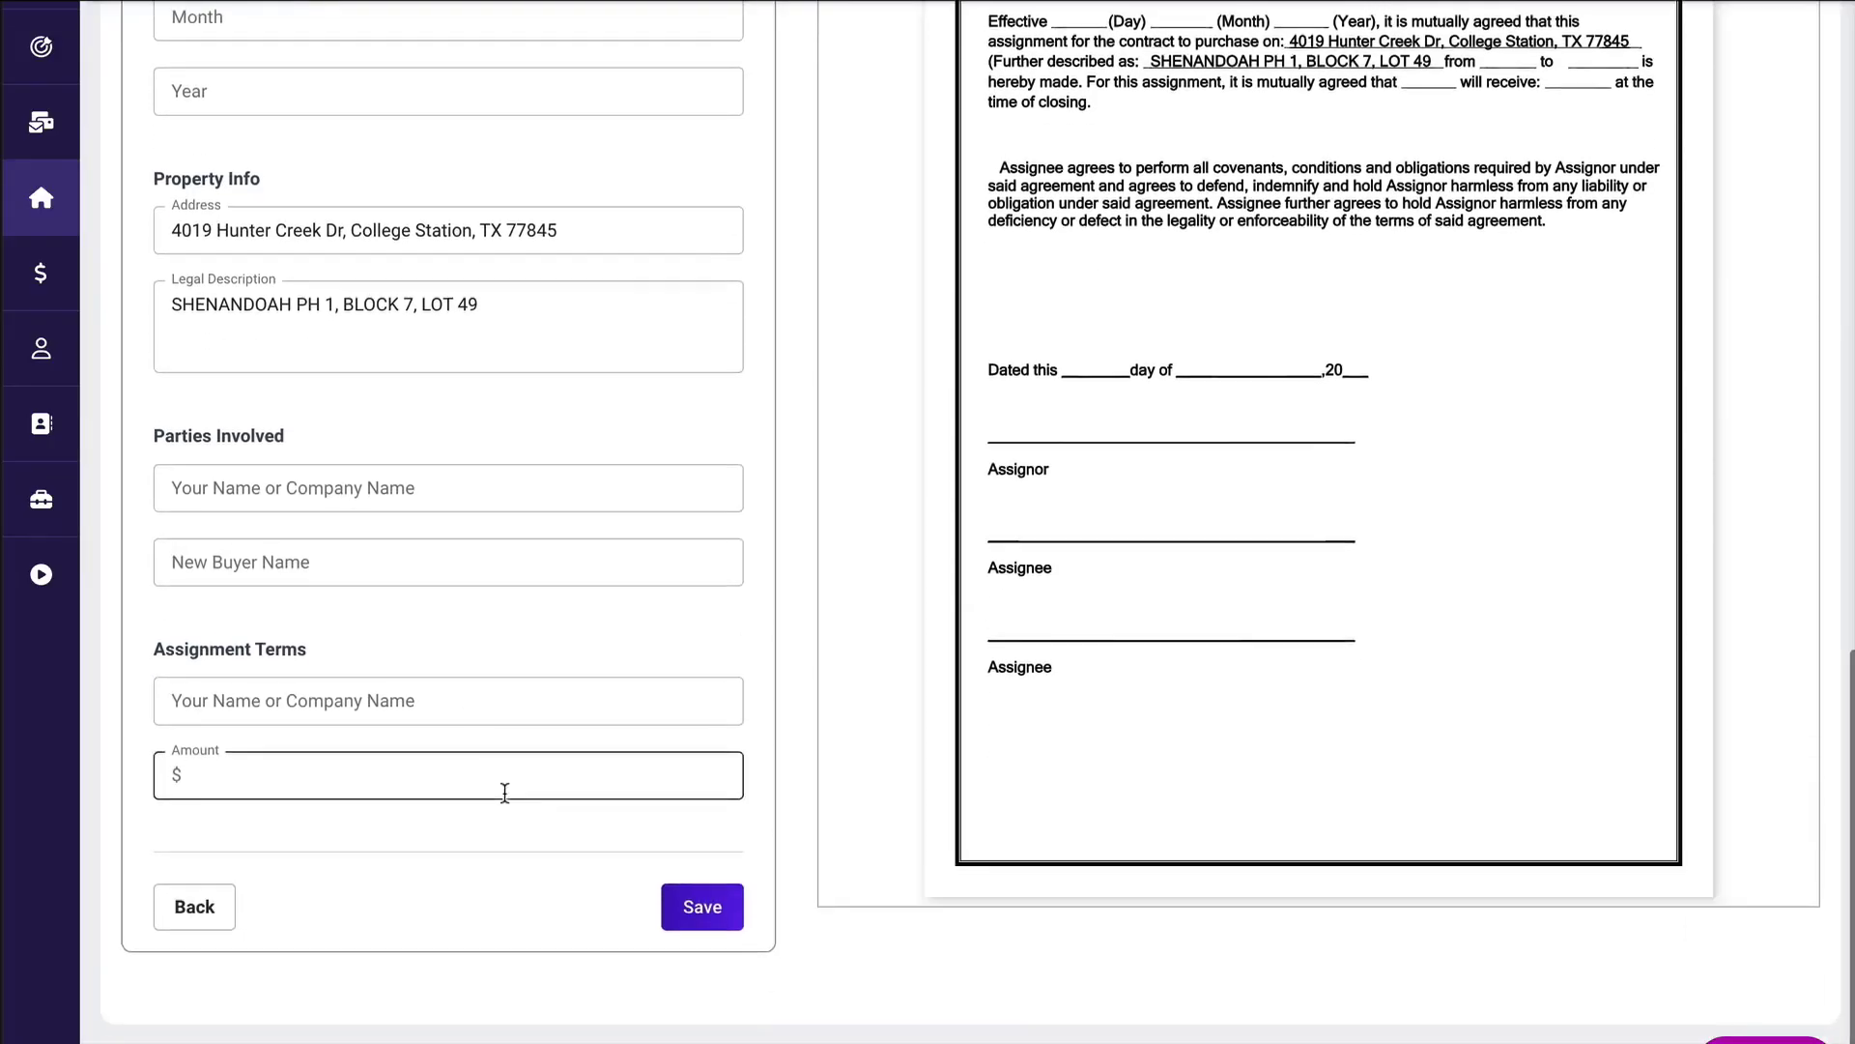
pyautogui.click(203, 909)
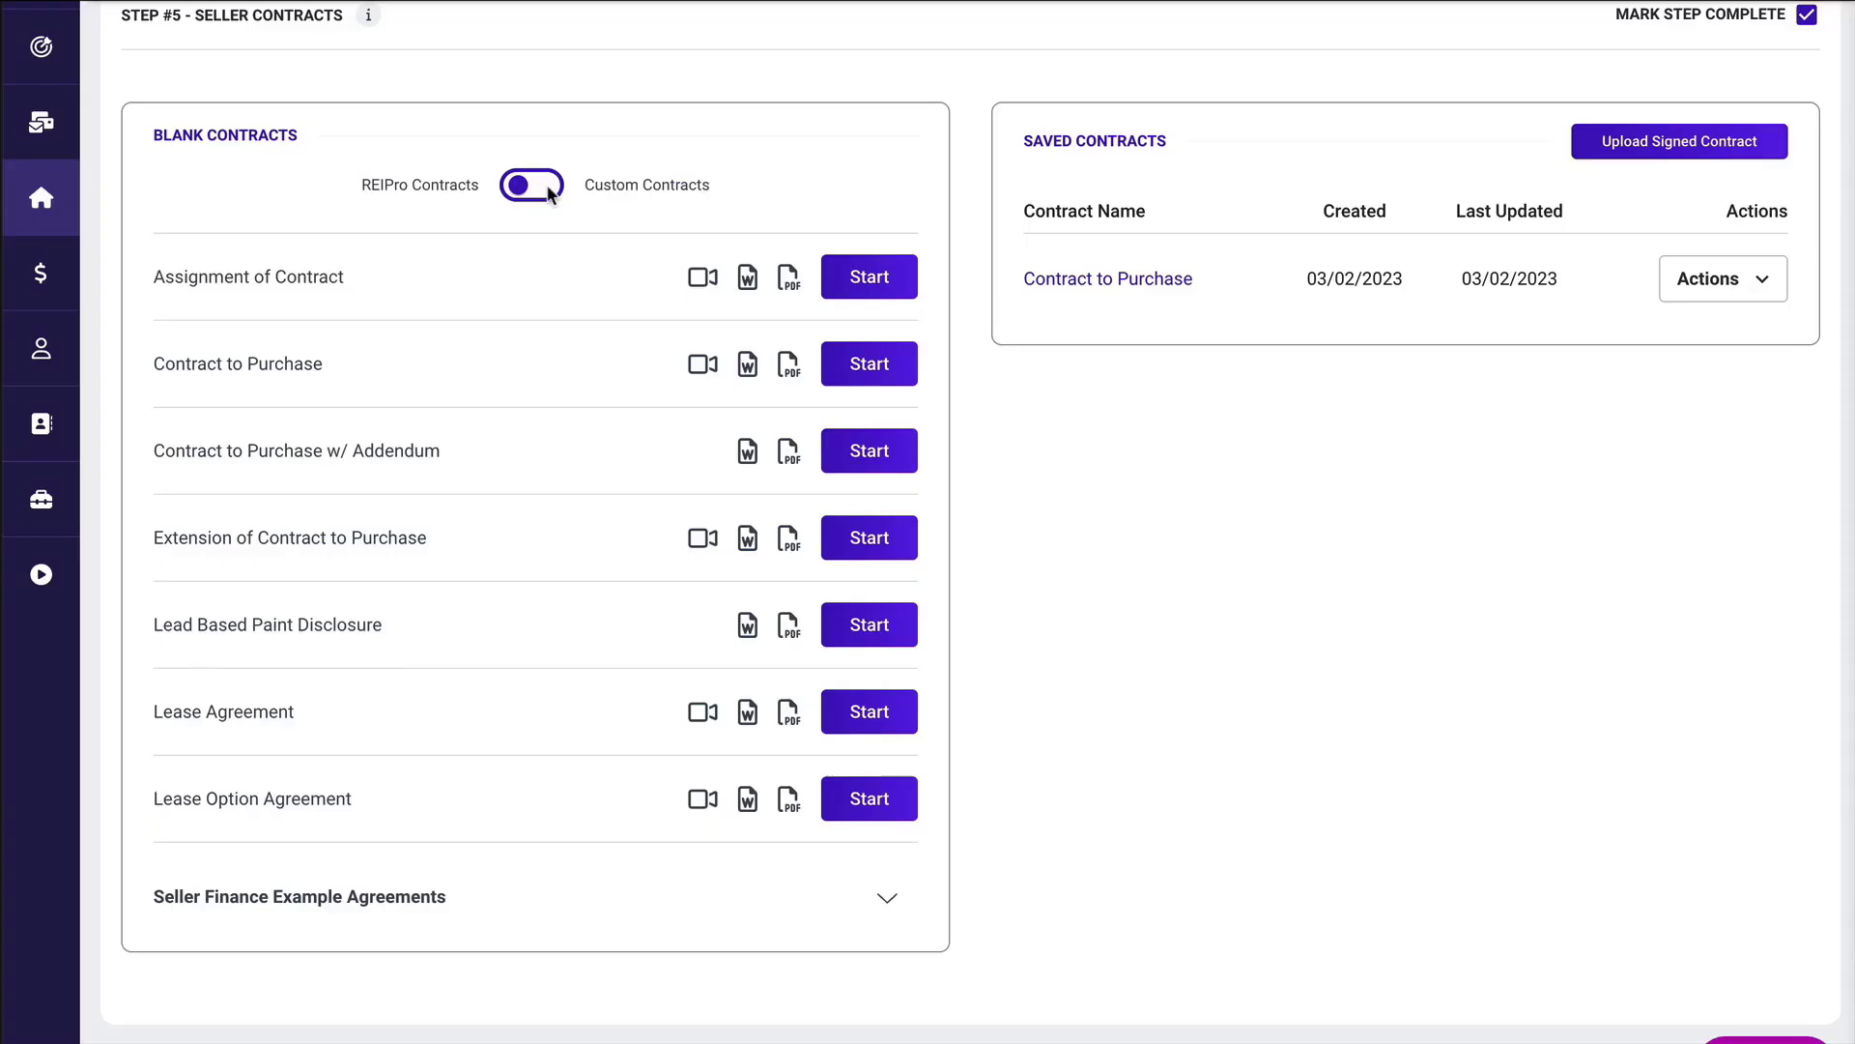
# Expand the Seller Finance Example Agreements and look through the listed documents.
pyautogui.click(886, 899)
pyautogui.scroll(-3, 874, 894)
pyautogui.scroll(-3, 665, 821)
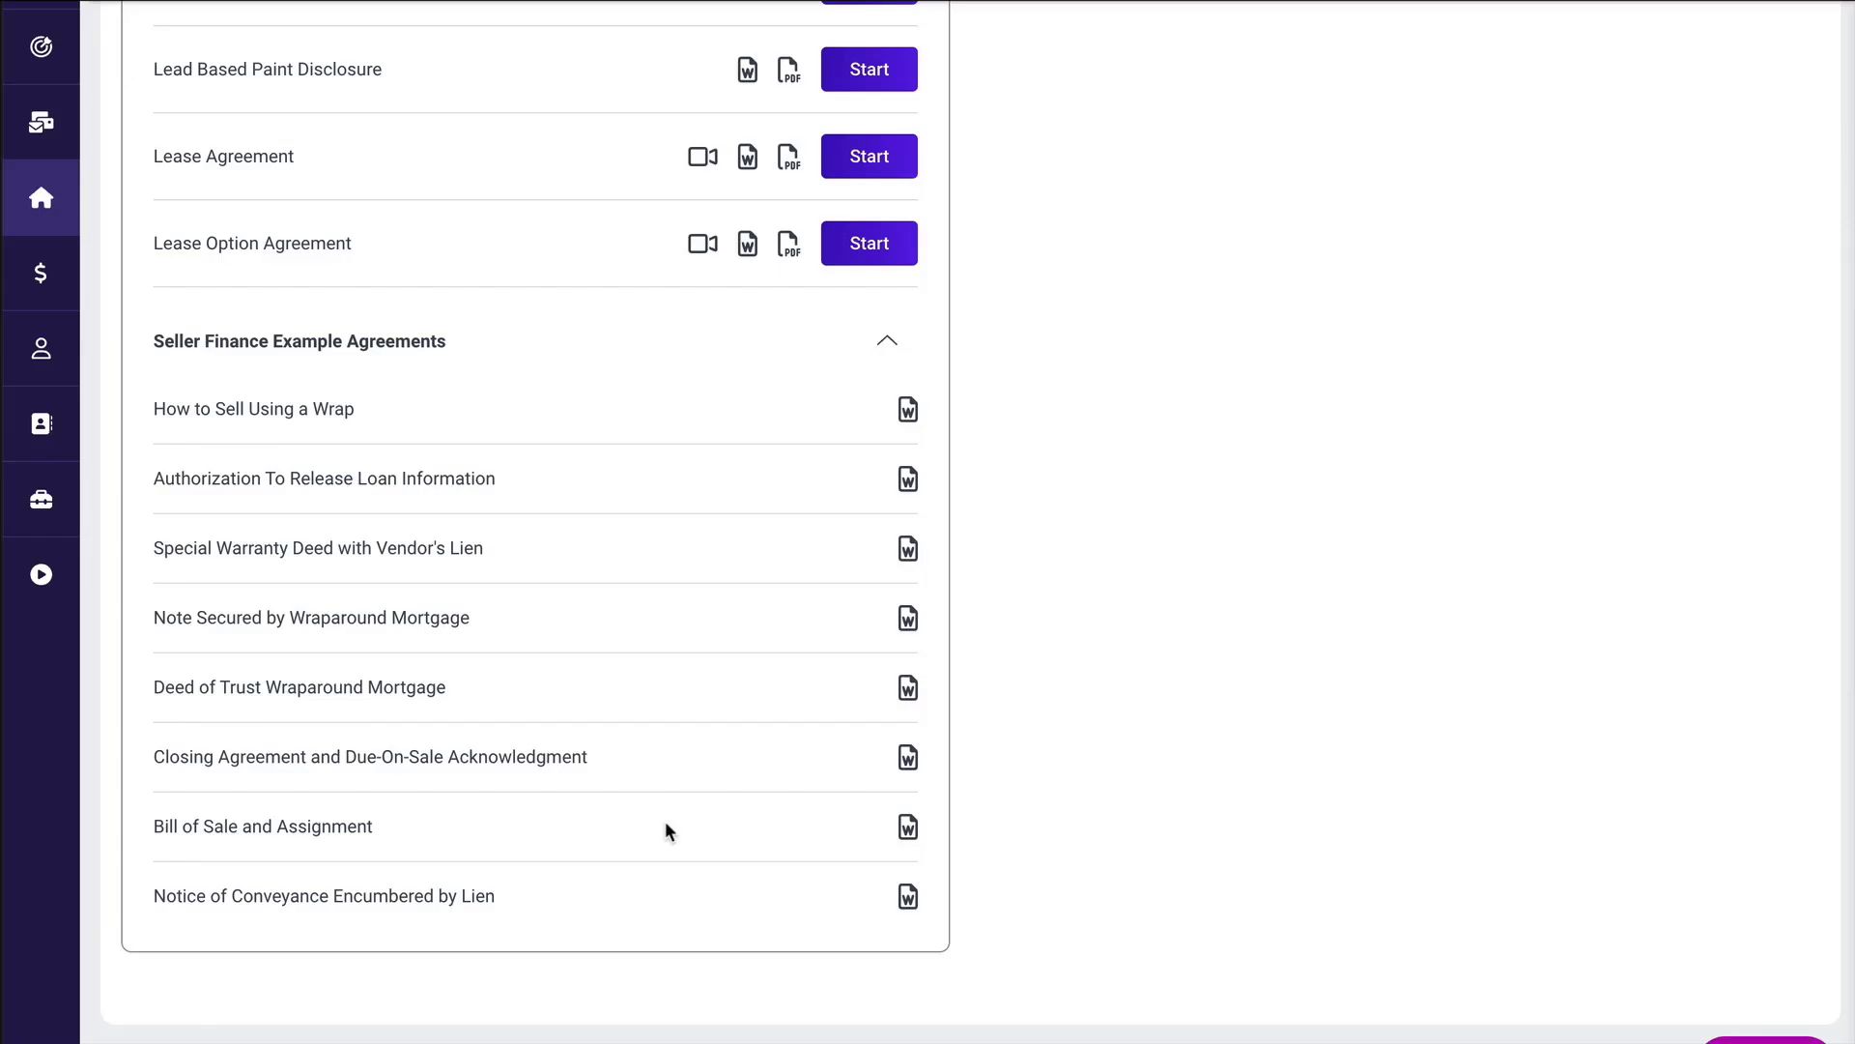
# View the actions available for the saved Contract to Purchase and close the list without choosing one.
pyautogui.scroll(10, 1003, 956)
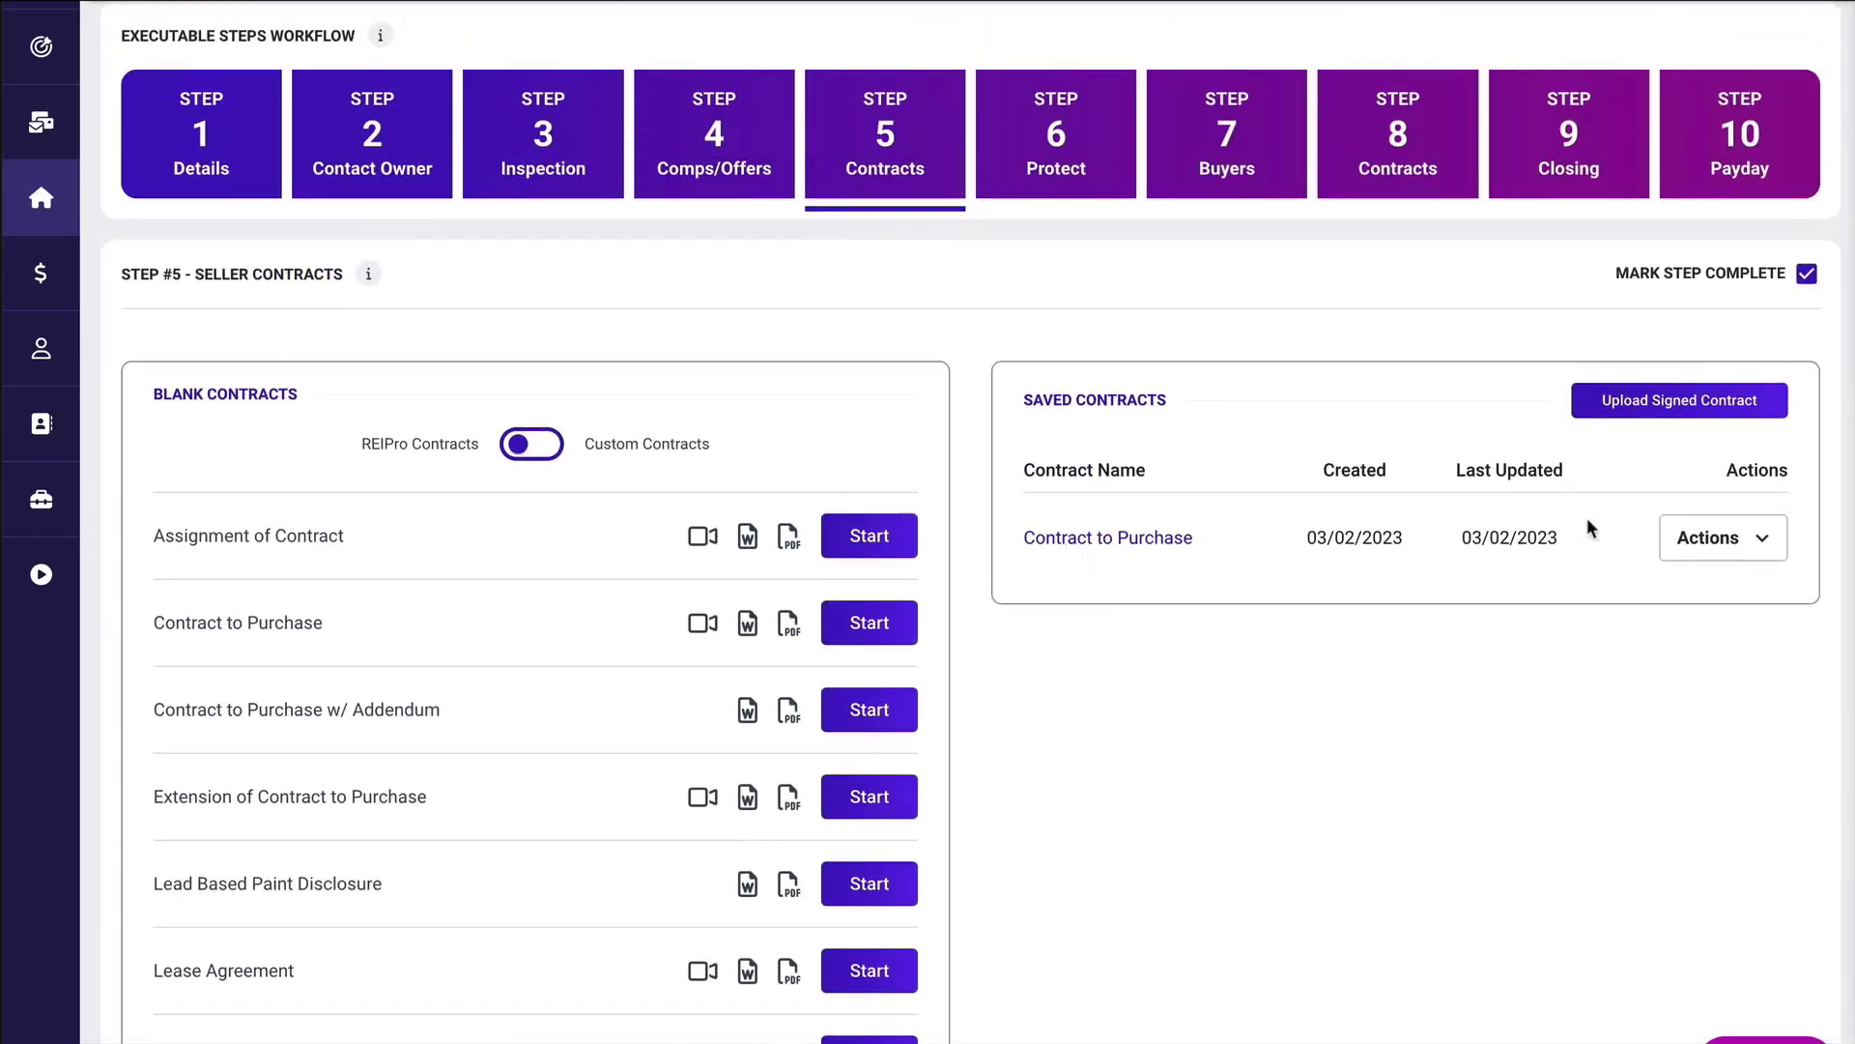
pyautogui.click(1762, 540)
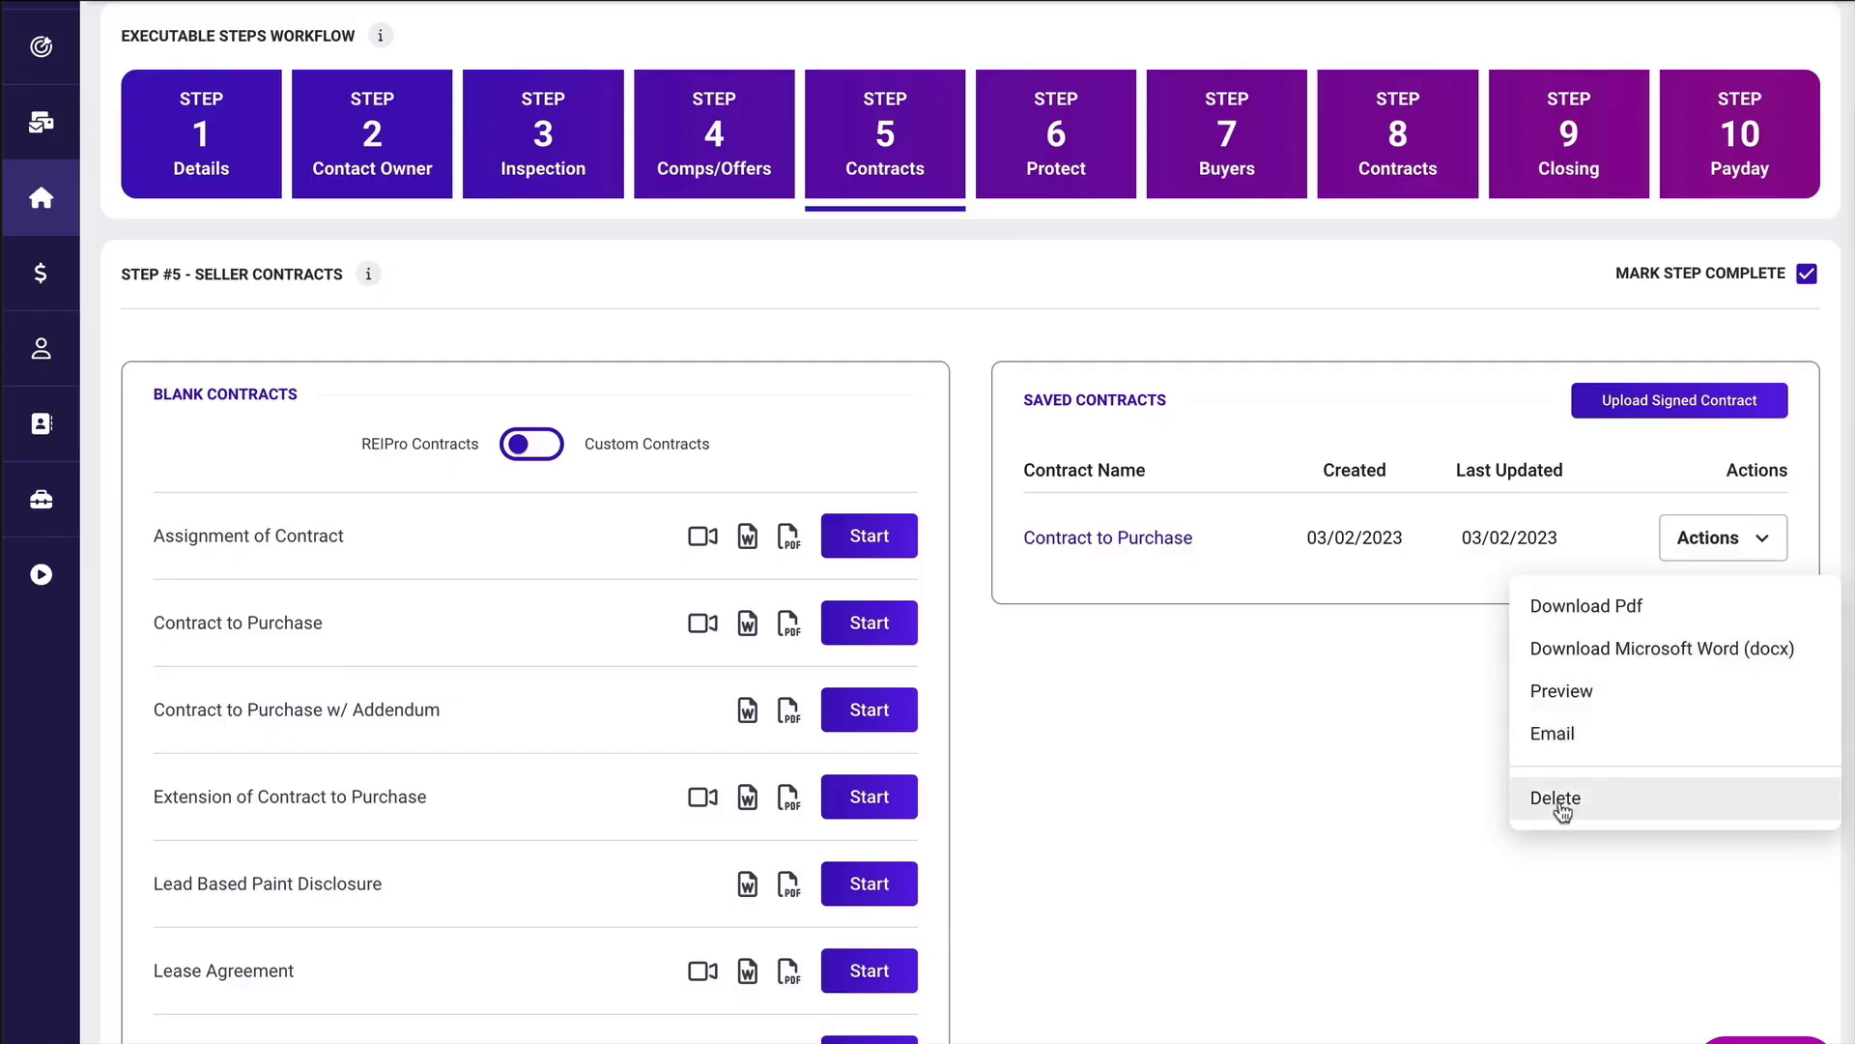
pyautogui.click(1359, 755)
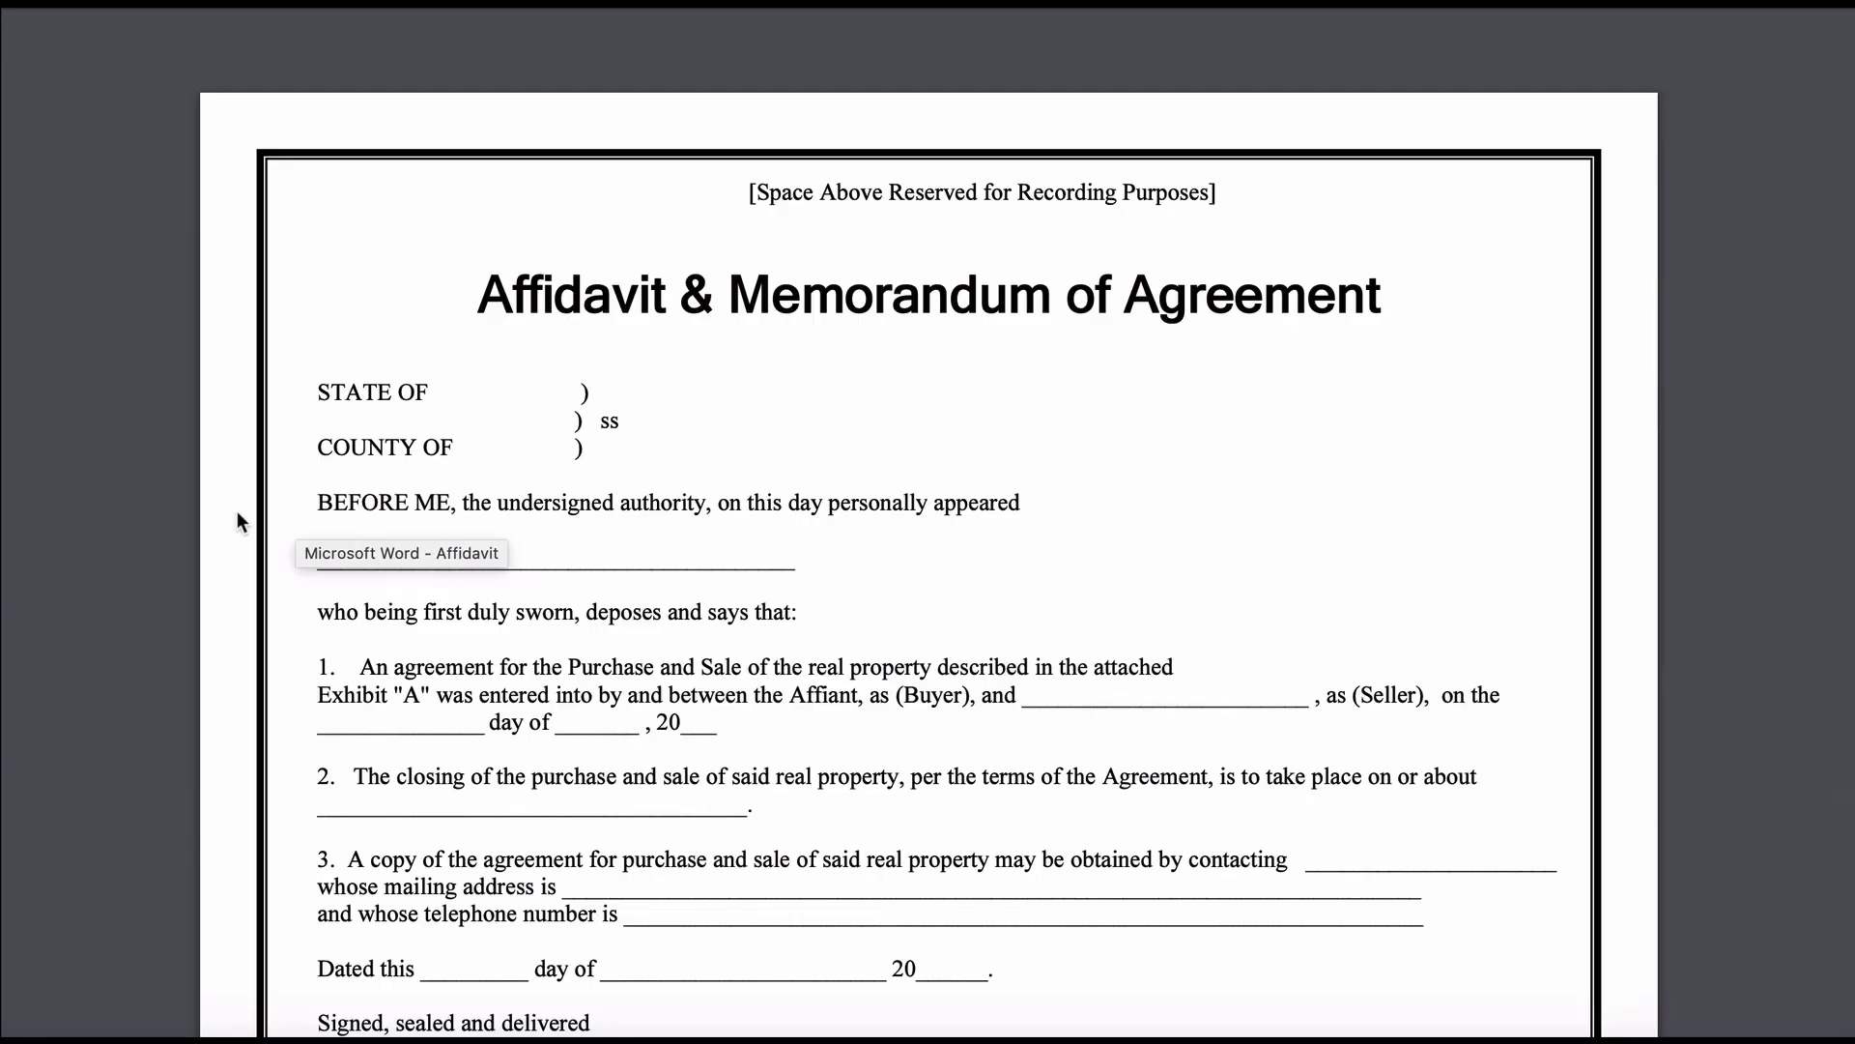
# Look through the Affidavit & Memorandum of Agreement document.
pyautogui.scroll(-5, 241, 522)
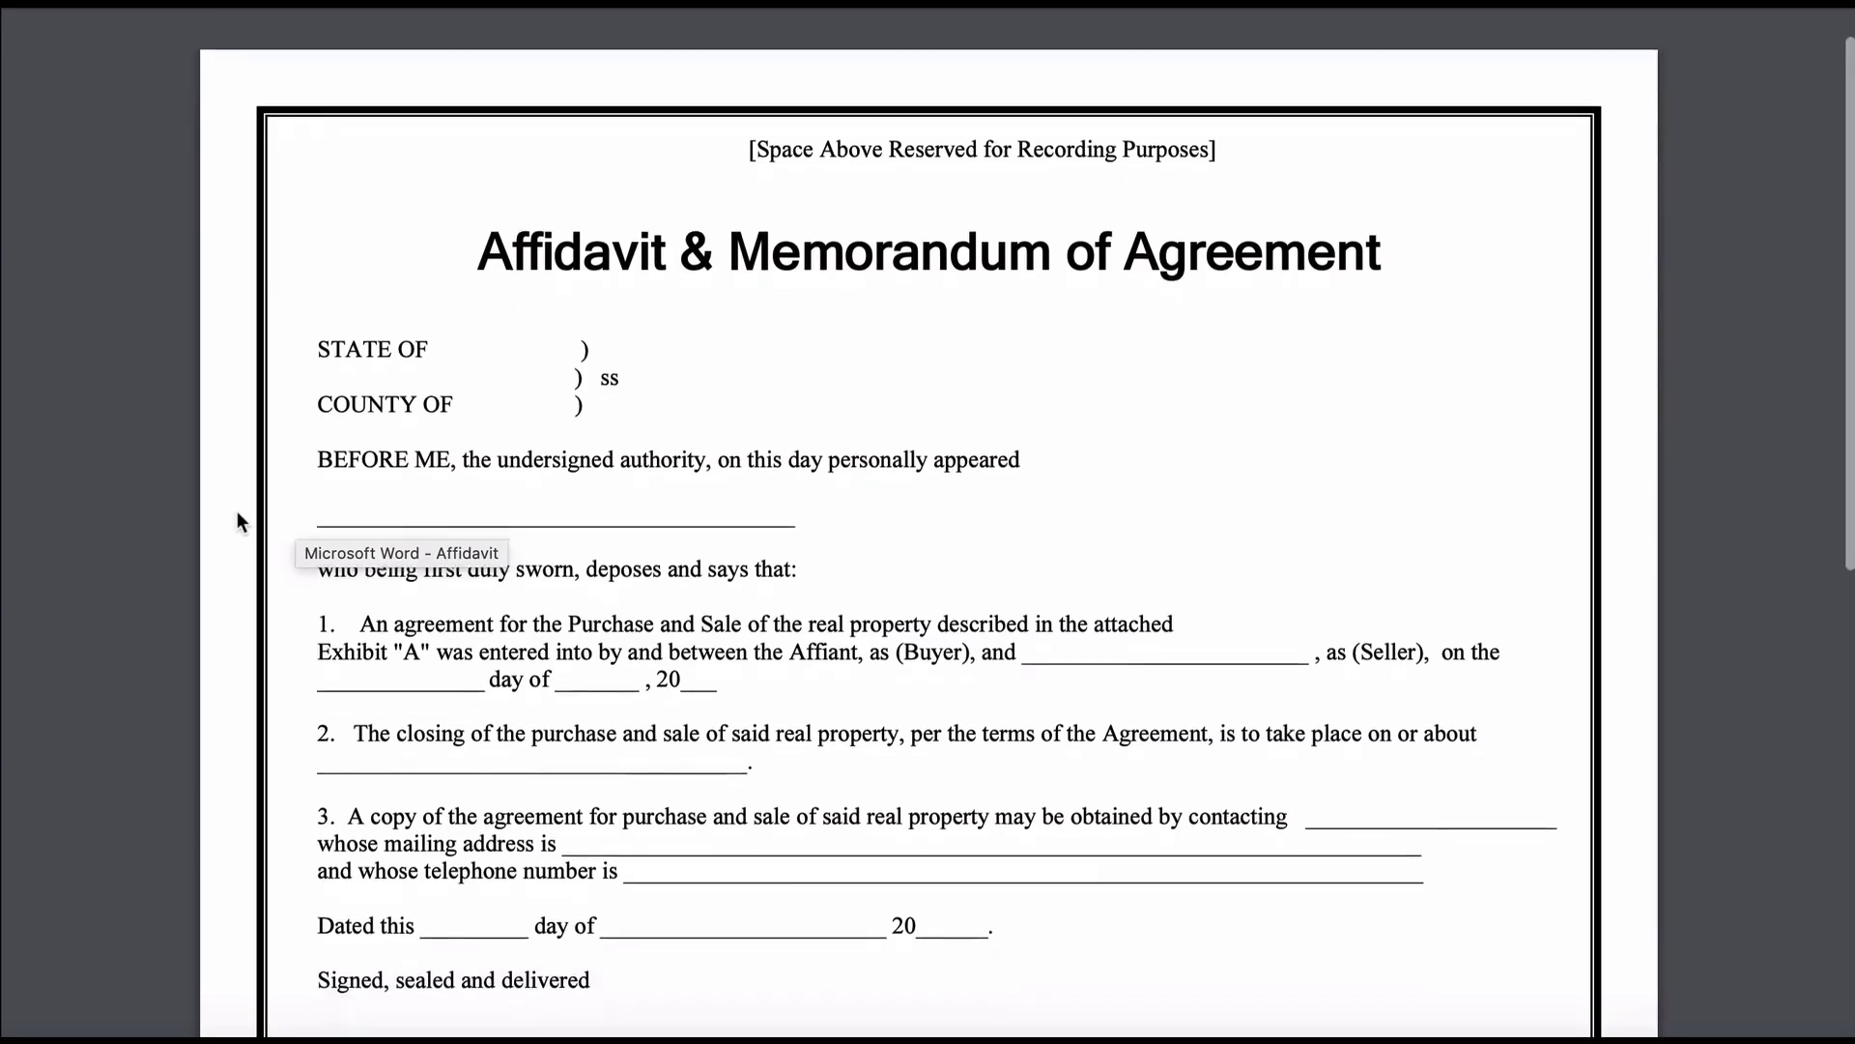